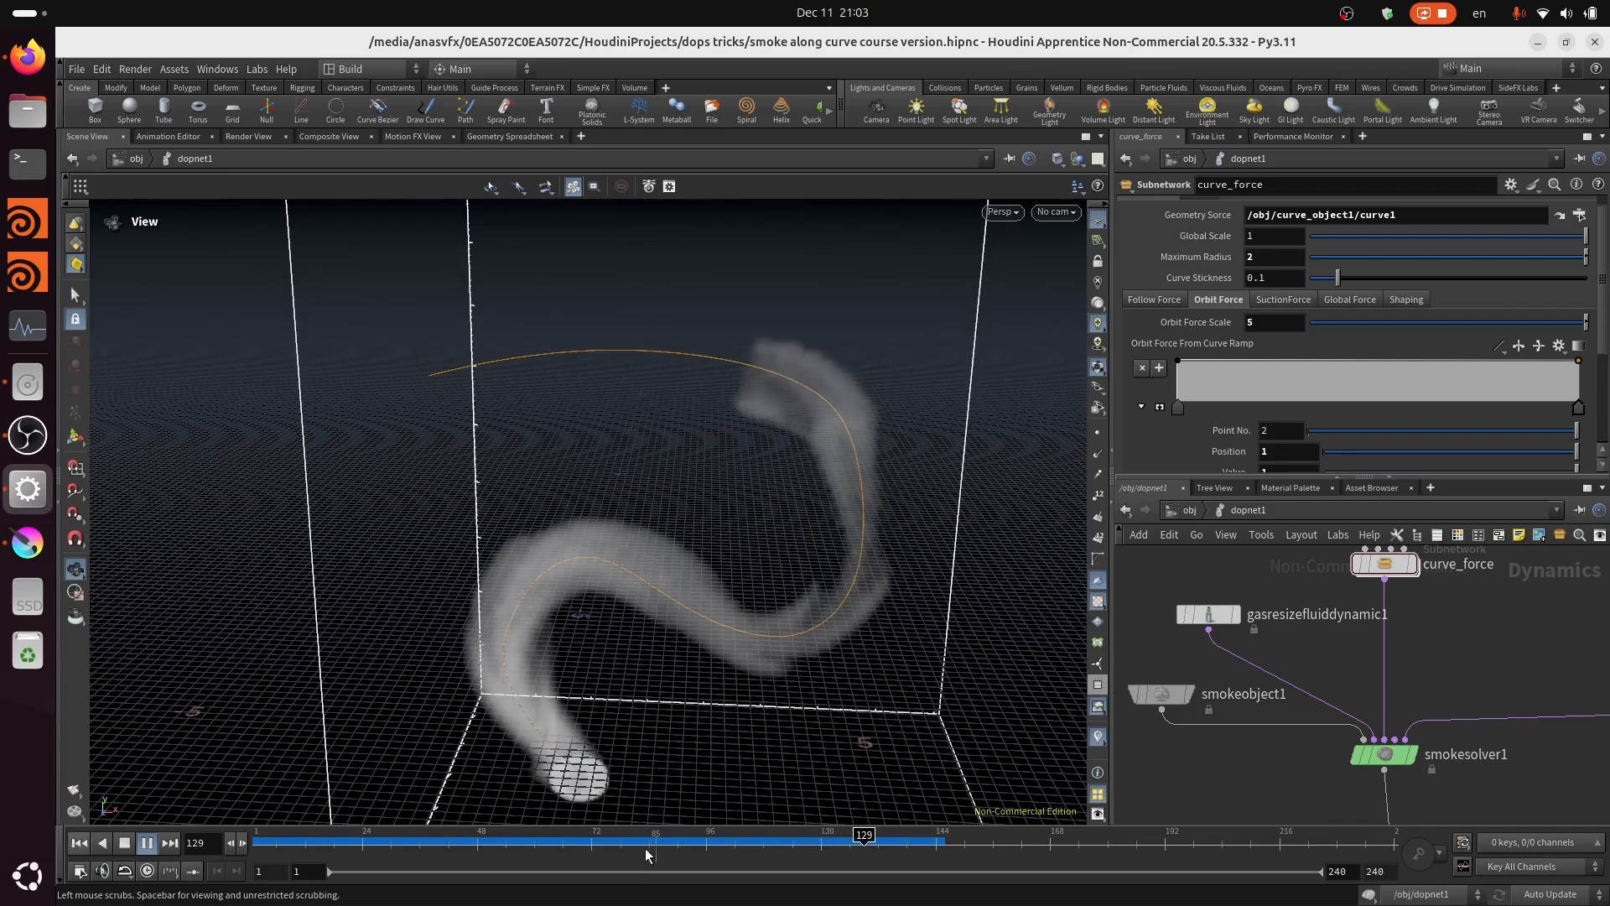
Step: Review the smoke simulation flowing along the curve at various frames and viewing angles, and return to the first frame
{"action": "left_click_drag", "start_coordinate": [646, 847], "coordinate": [797, 833]}
{"action": "left_click_drag", "start_coordinate": [525, 616], "coordinate": [755, 789]}
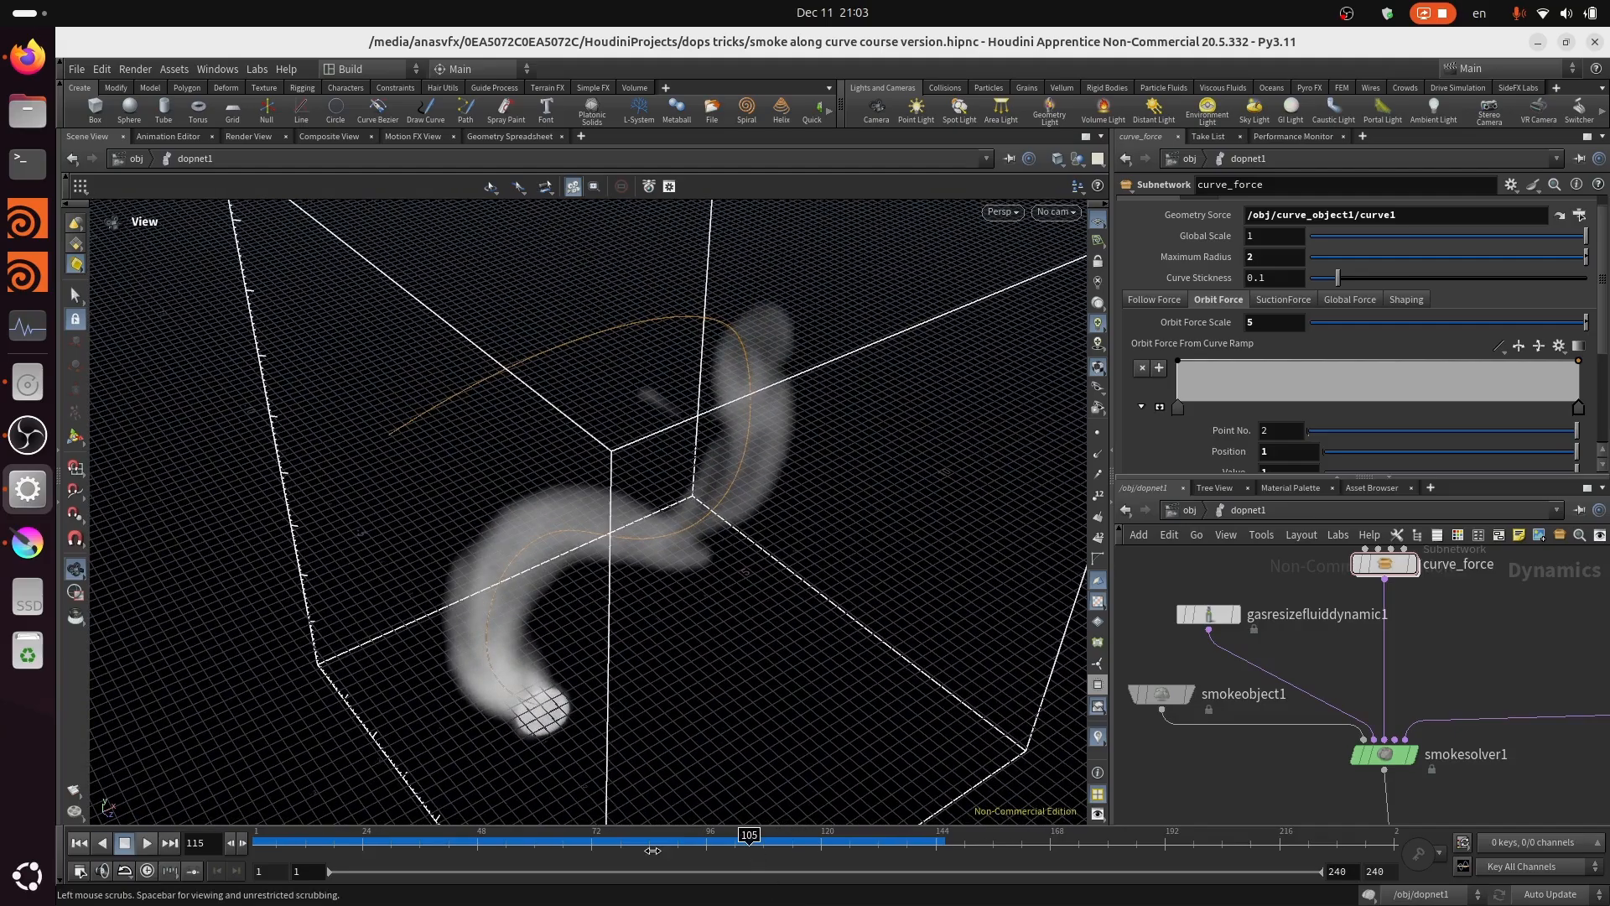
{"action": "mouse_move", "coordinate": [653, 850]}
{"action": "left_mouse_down"}
{"action": "mouse_move", "coordinate": [539, 847]}
{"action": "mouse_move", "coordinate": [655, 863]}
{"action": "mouse_move", "coordinate": [663, 849]}
{"action": "left_mouse_up"}
{"action": "left_click_drag", "start_coordinate": [520, 733], "coordinate": [637, 755]}
{"action": "mouse_move", "coordinate": [626, 838]}
{"action": "left_mouse_down"}
{"action": "mouse_move", "coordinate": [500, 845]}
{"action": "mouse_move", "coordinate": [708, 856]}
{"action": "mouse_move", "coordinate": [553, 835]}
{"action": "mouse_move", "coordinate": [702, 842]}
{"action": "left_mouse_up"}
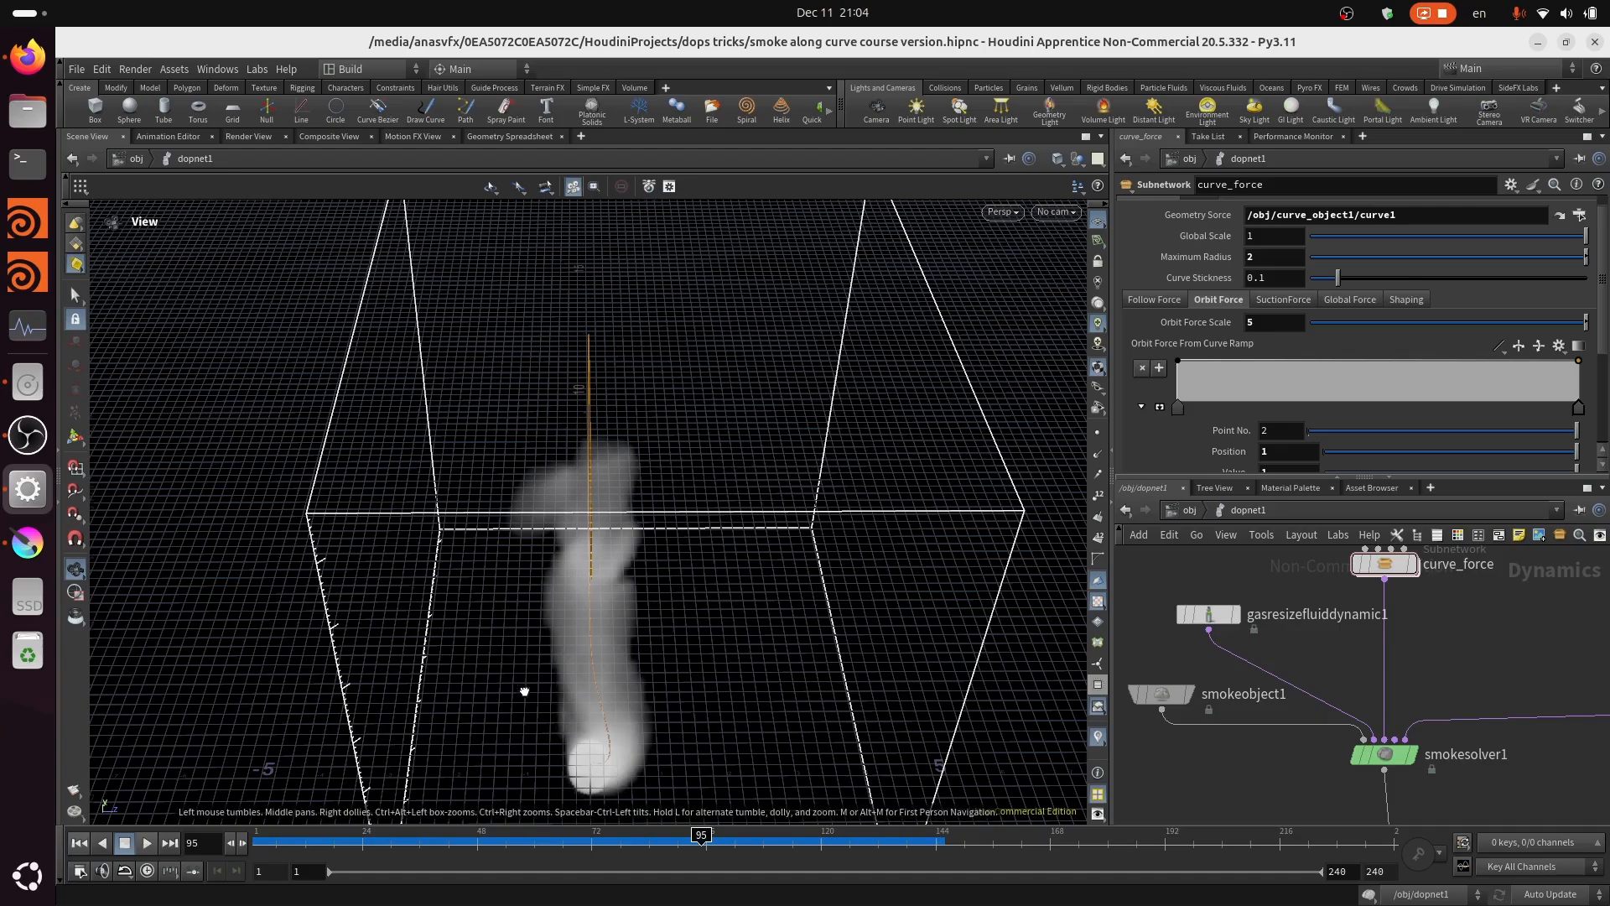
{"action": "left_click_drag", "start_coordinate": [528, 682], "coordinate": [659, 663]}
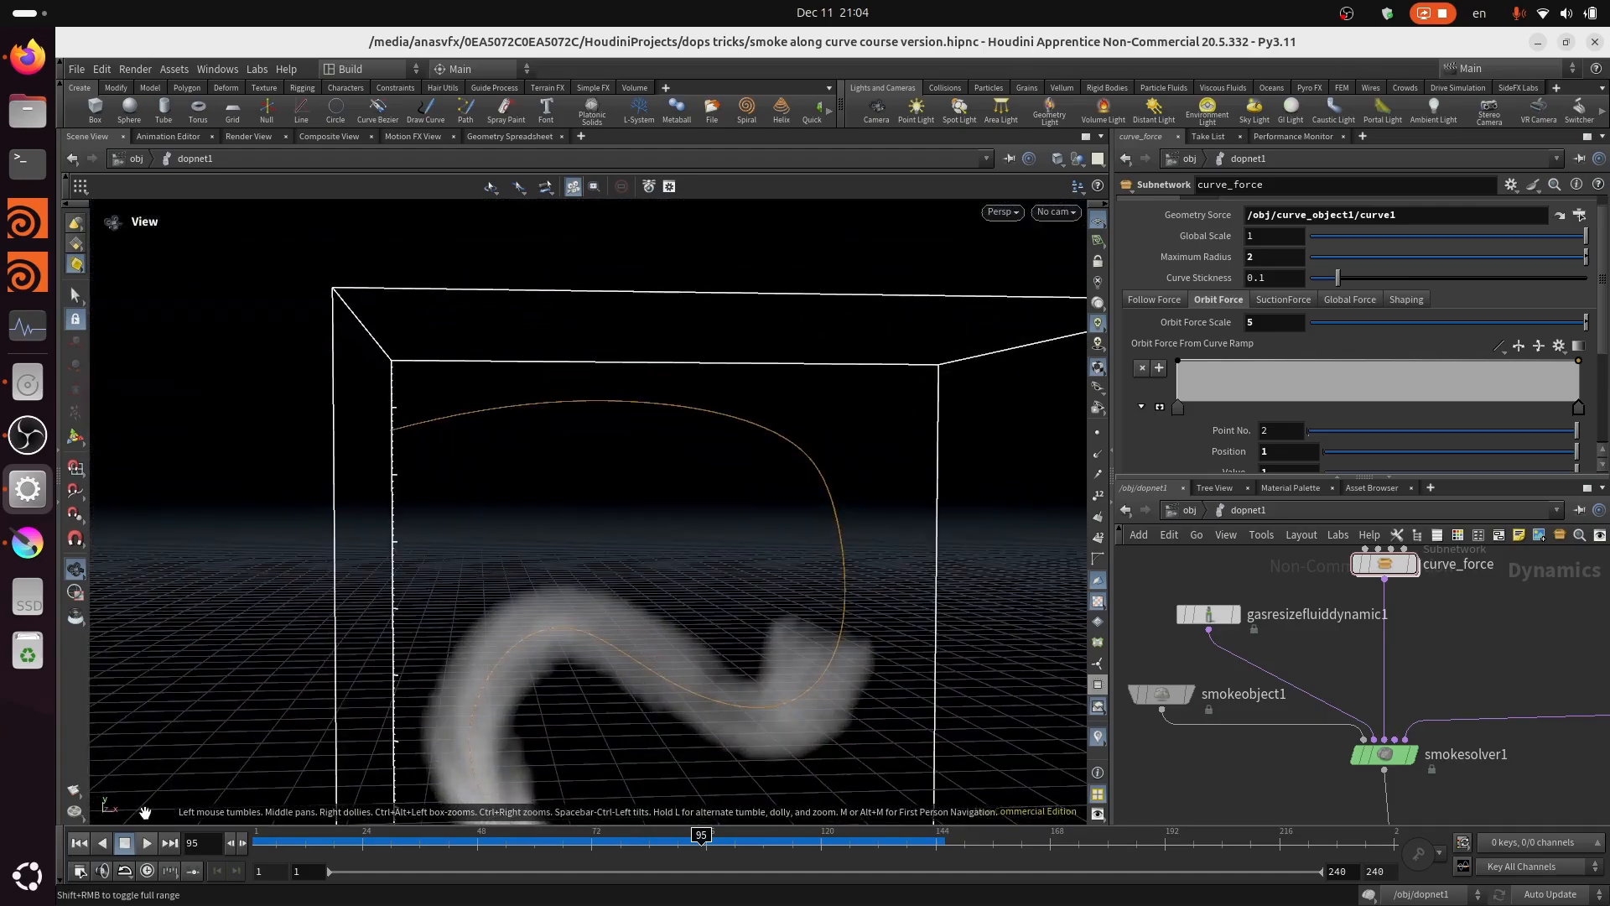
{"action": "left_click", "coordinate": [79, 843]}
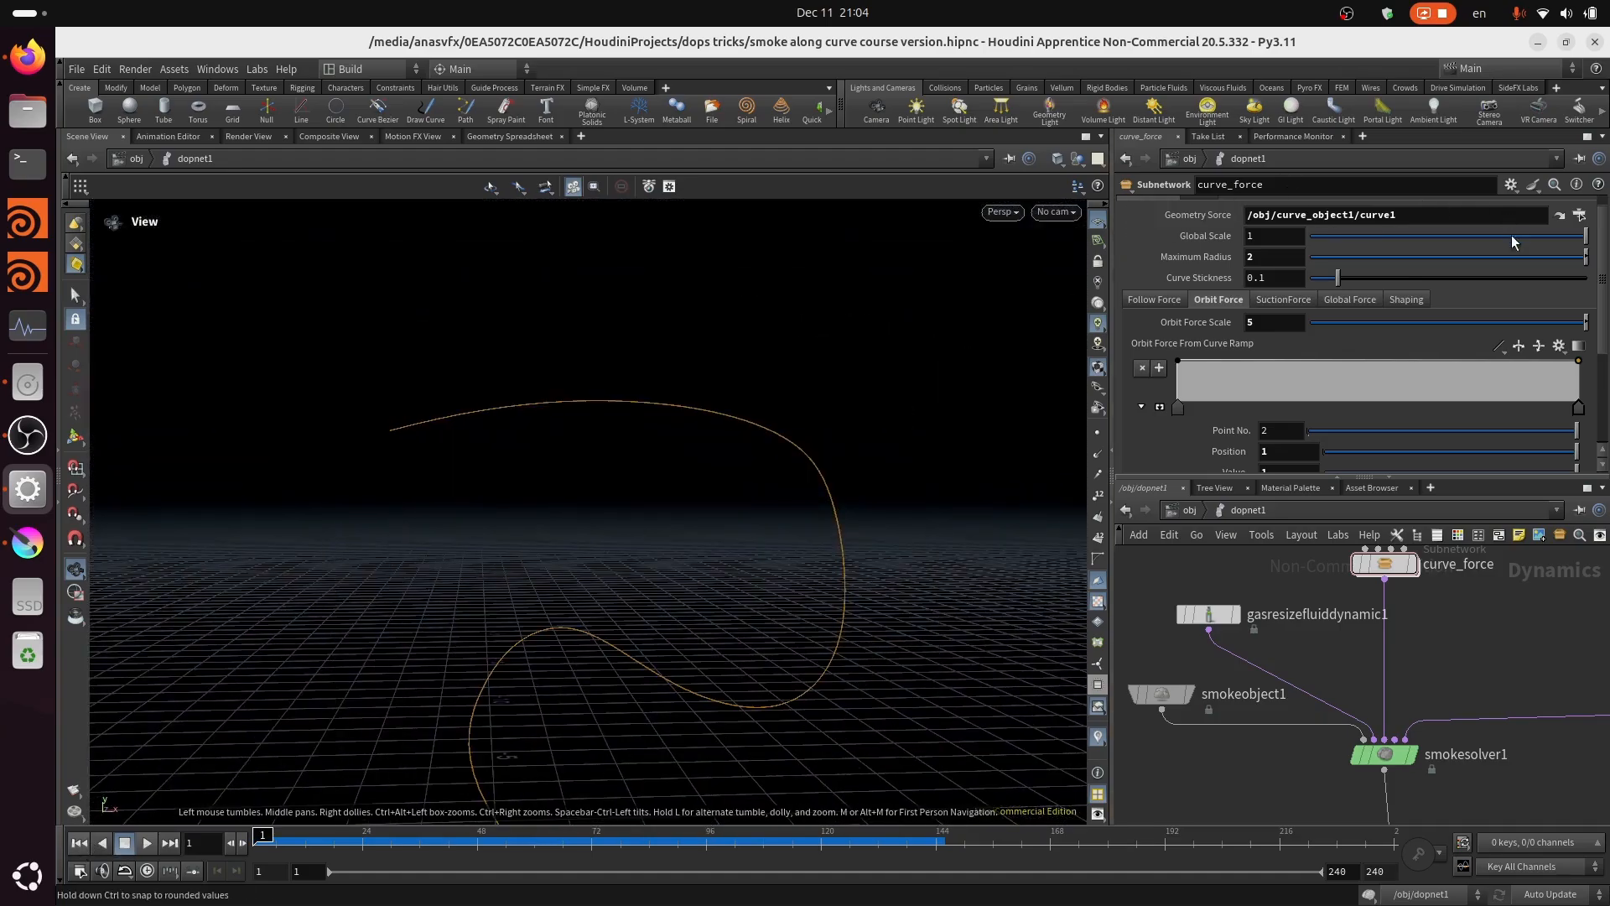
Step: Preview the curve_force node's guide geometry around the curve on frame 2, and turn the guide off again
{"action": "left_click_drag", "start_coordinate": [1602, 304], "coordinate": [1600, 215]}
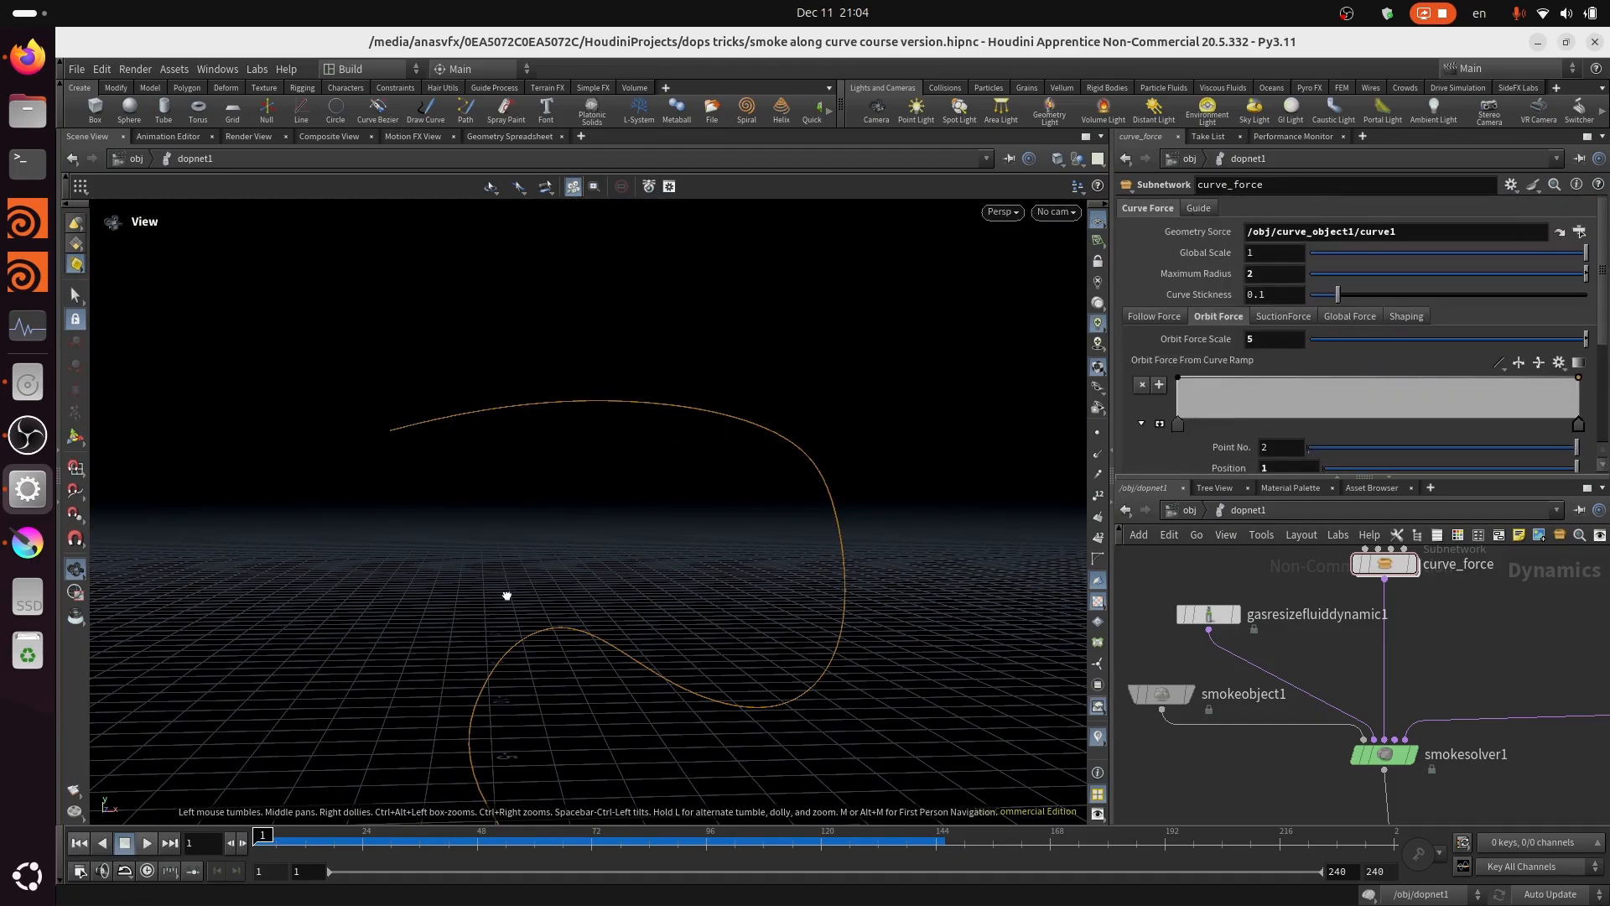
{"action": "left_click_drag", "start_coordinate": [507, 596], "coordinate": [571, 622]}
{"action": "left_click", "coordinate": [1200, 208]}
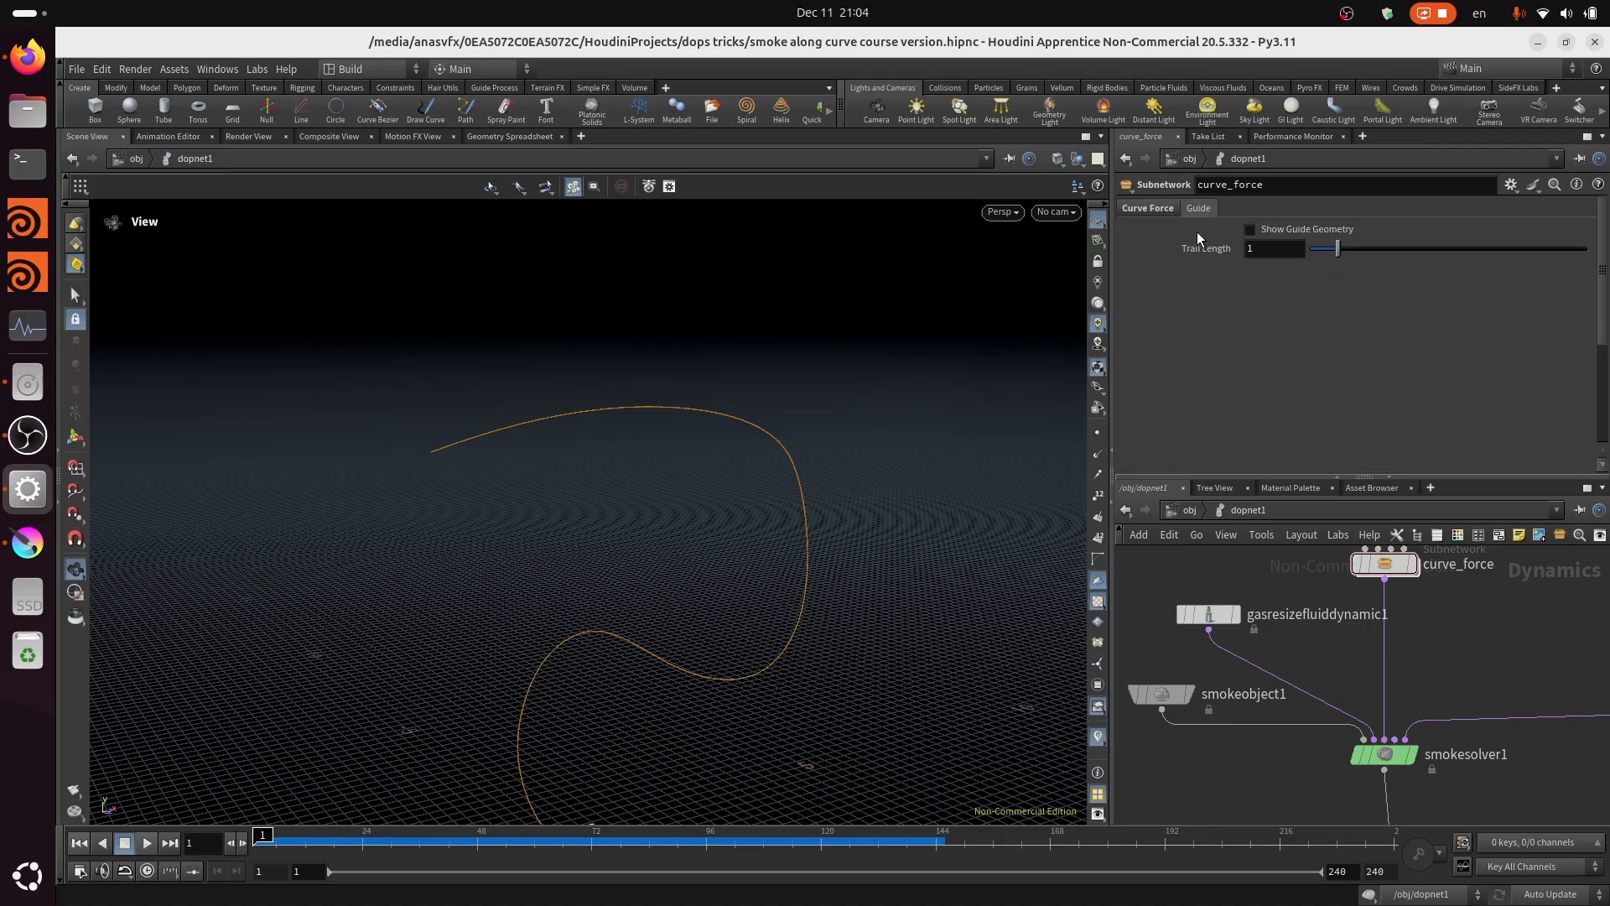
{"action": "key", "text": "Right"}
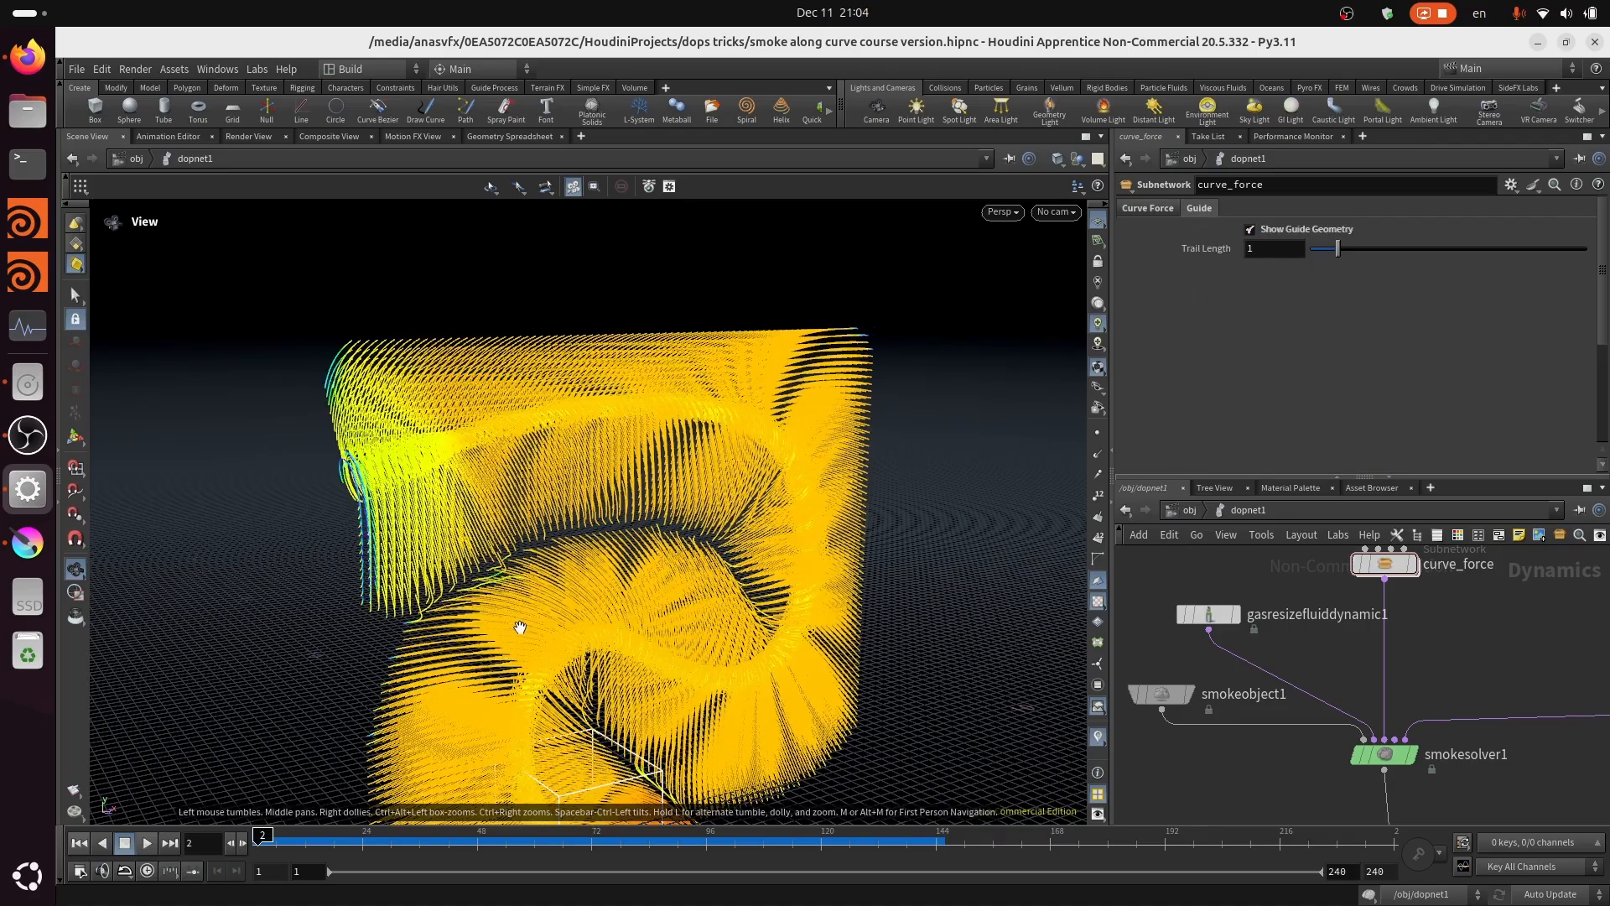
{"action": "left_click_drag", "start_coordinate": [520, 628], "coordinate": [422, 537]}
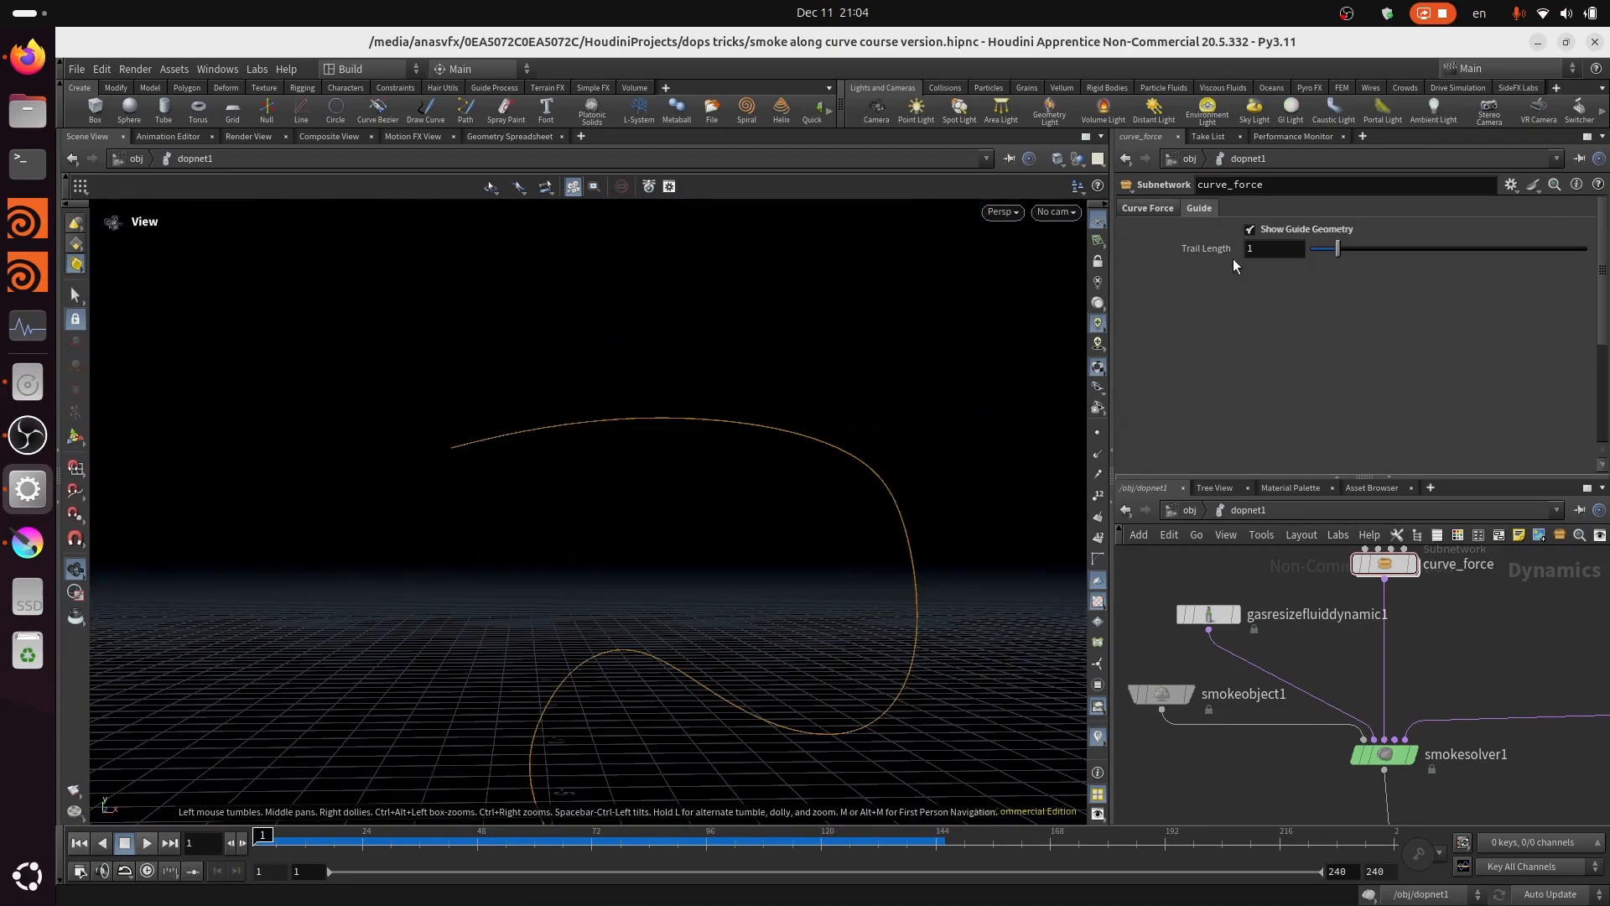
{"action": "left_click", "coordinate": [1261, 228]}
Step: Shift the curve_force node slightly aside above the smoke solver in the dopnet1 network
{"action": "middle_click_drag", "start_coordinate": [1424, 700], "coordinate": [1360, 791]}
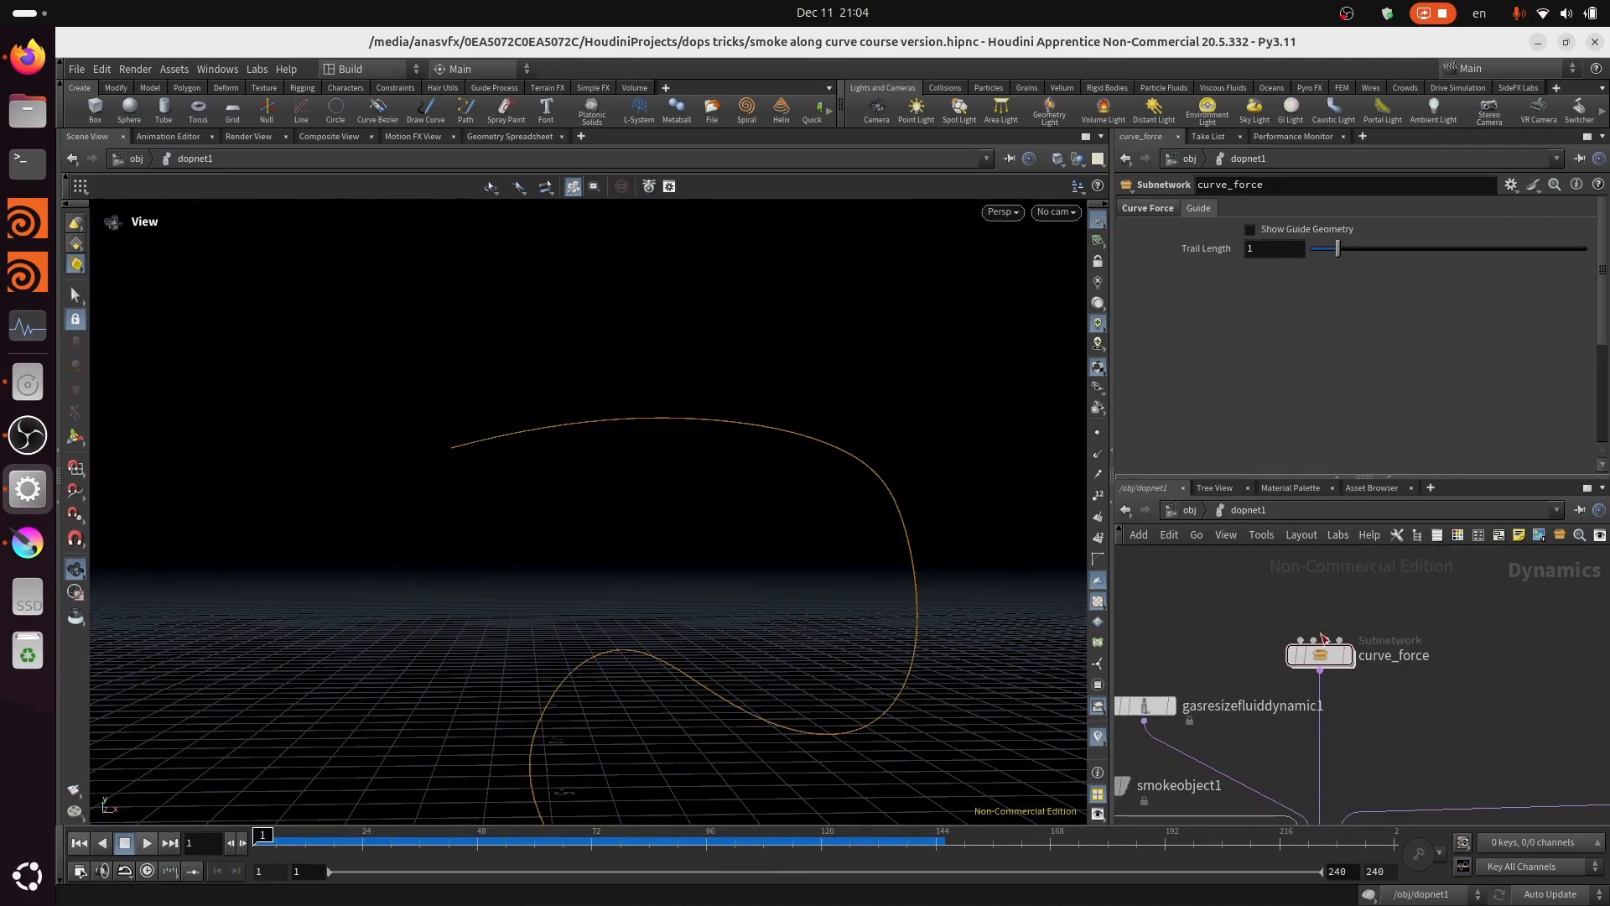
{"action": "left_click_drag", "start_coordinate": [1331, 658], "coordinate": [1314, 635]}
{"action": "middle_click_drag", "start_coordinate": [1256, 783], "coordinate": [1321, 646]}
{"action": "right_click_drag", "start_coordinate": [1321, 645], "coordinate": [1399, 676]}
{"action": "middle_click_drag", "start_coordinate": [1399, 676], "coordinate": [1425, 741]}
Step: Inspect the curve1 node inside curve_object1 and the full curve starting at the smoke source
{"action": "left_click", "coordinate": [1189, 511]}
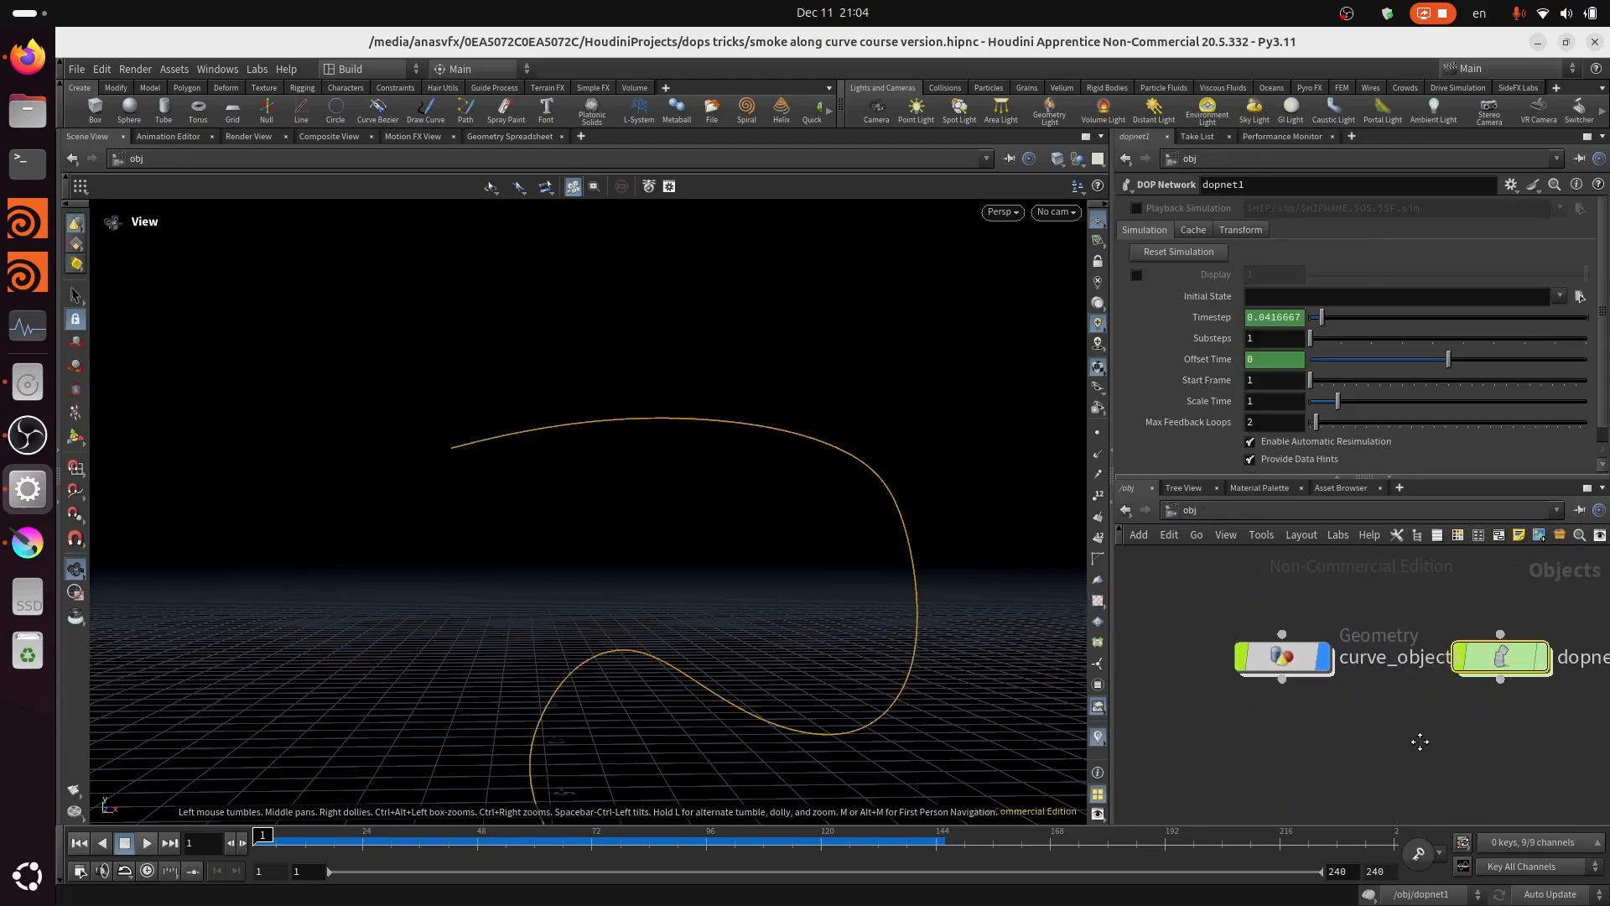
{"action": "double_click", "coordinate": [1294, 658]}
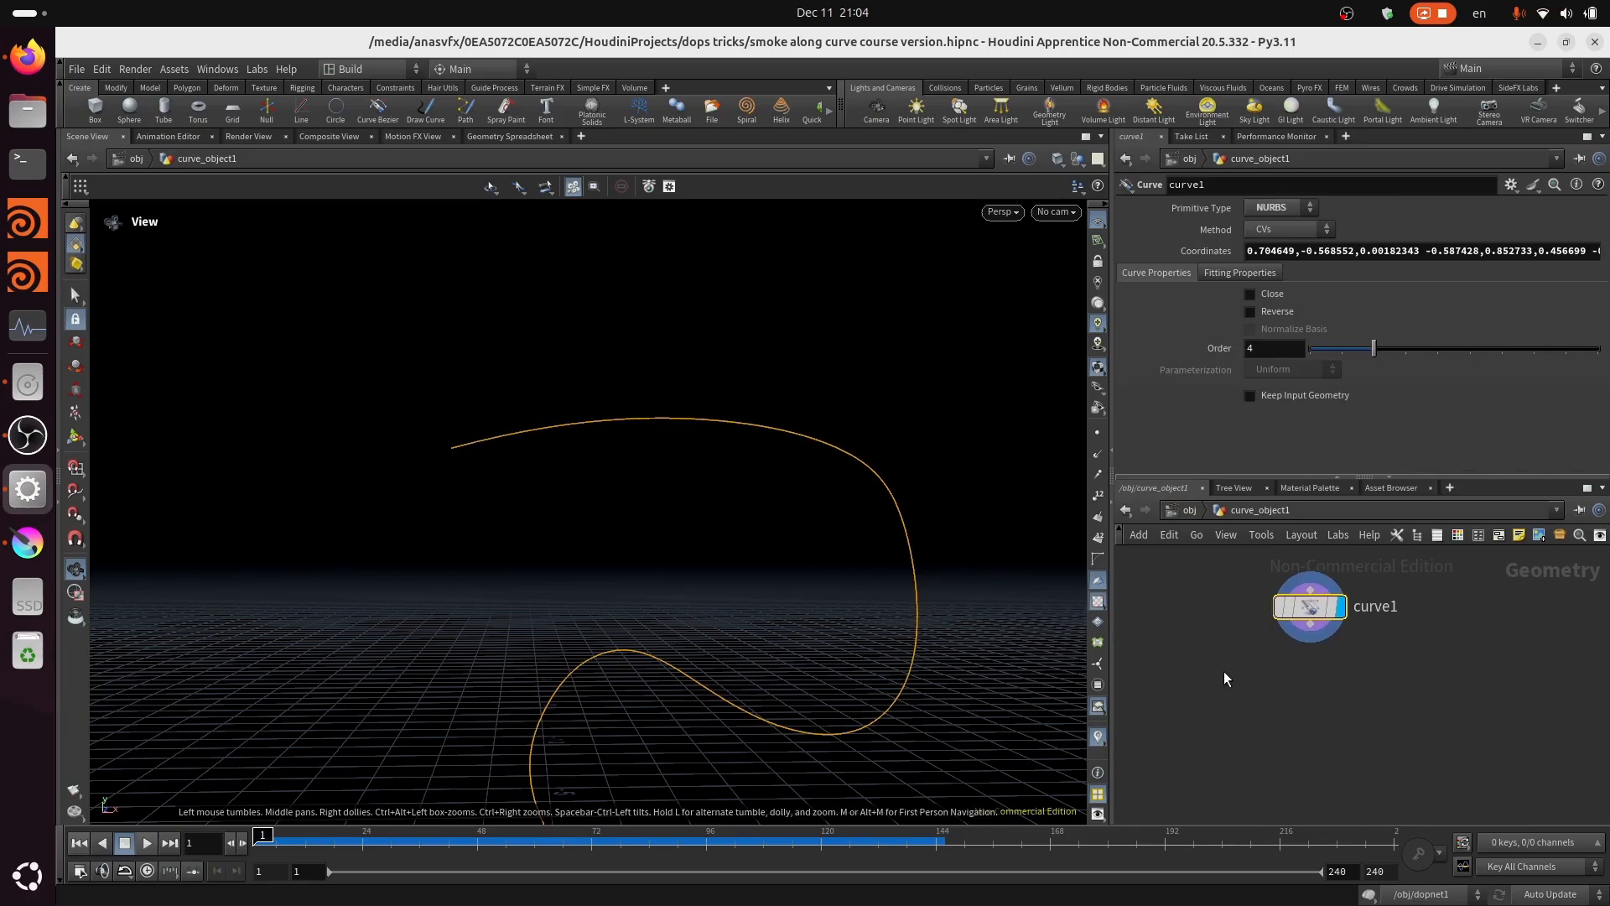
{"action": "middle_click_drag", "start_coordinate": [1225, 672], "coordinate": [1231, 644]}
{"action": "left_click", "coordinate": [1189, 510]}
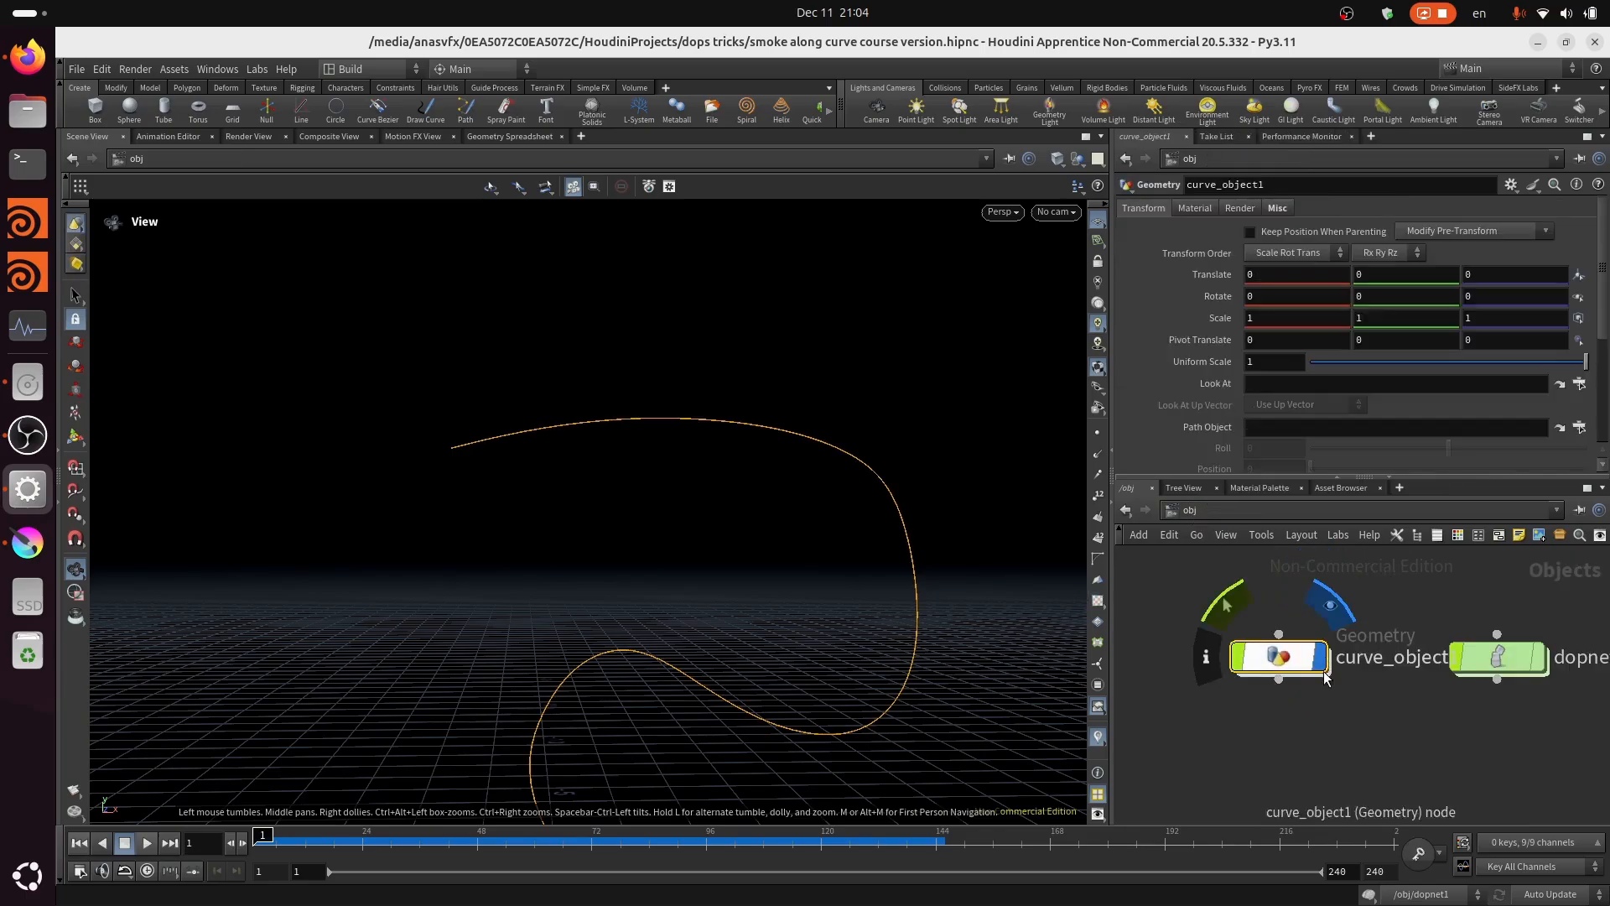
{"action": "double_click", "coordinate": [1240, 671]}
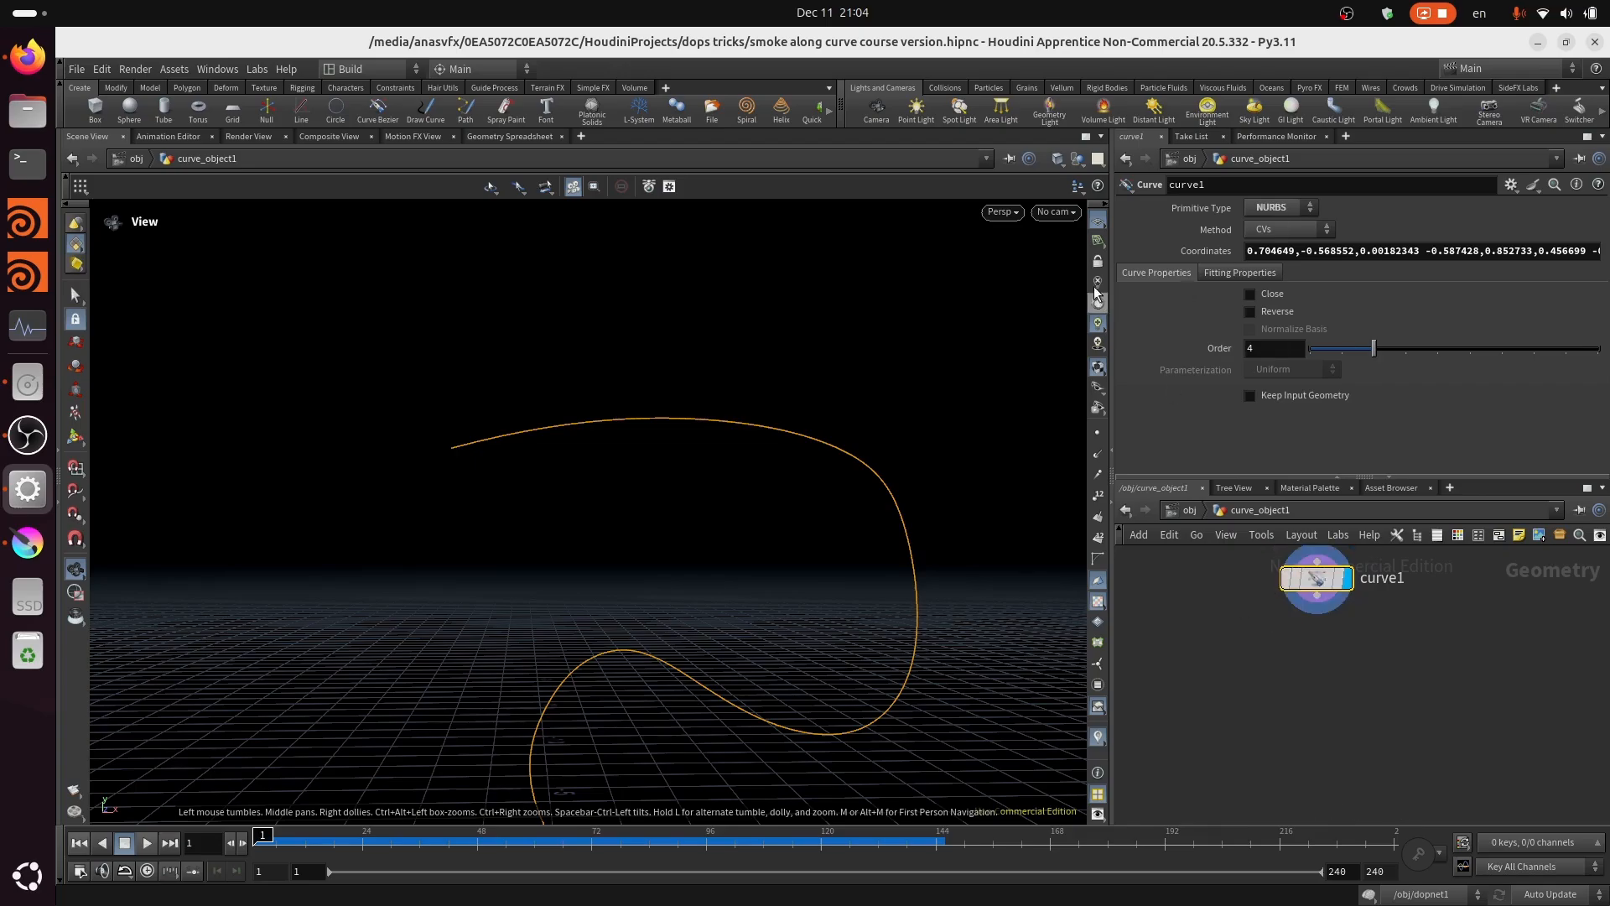
{"action": "middle_click_drag", "start_coordinate": [805, 444], "coordinate": [625, 715]}
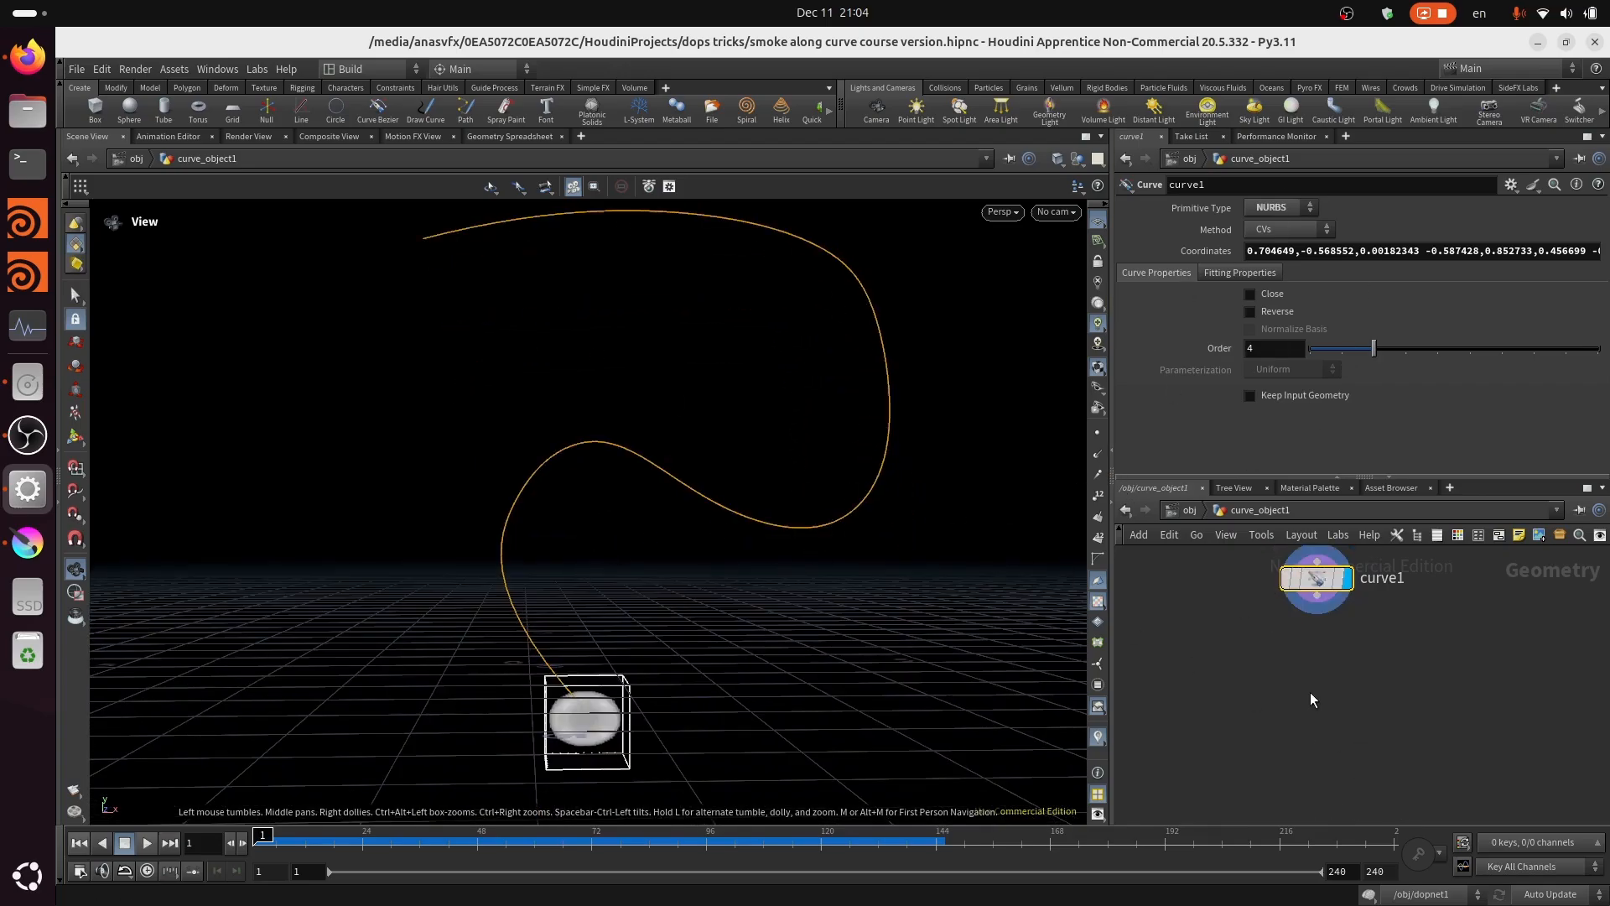
{"action": "key", "text": "h"}
Step: Open the dopnet1 network and examine how curve_force feeds the Velocity Update input of smokesolver1
{"action": "left_click", "coordinate": [1172, 511]}
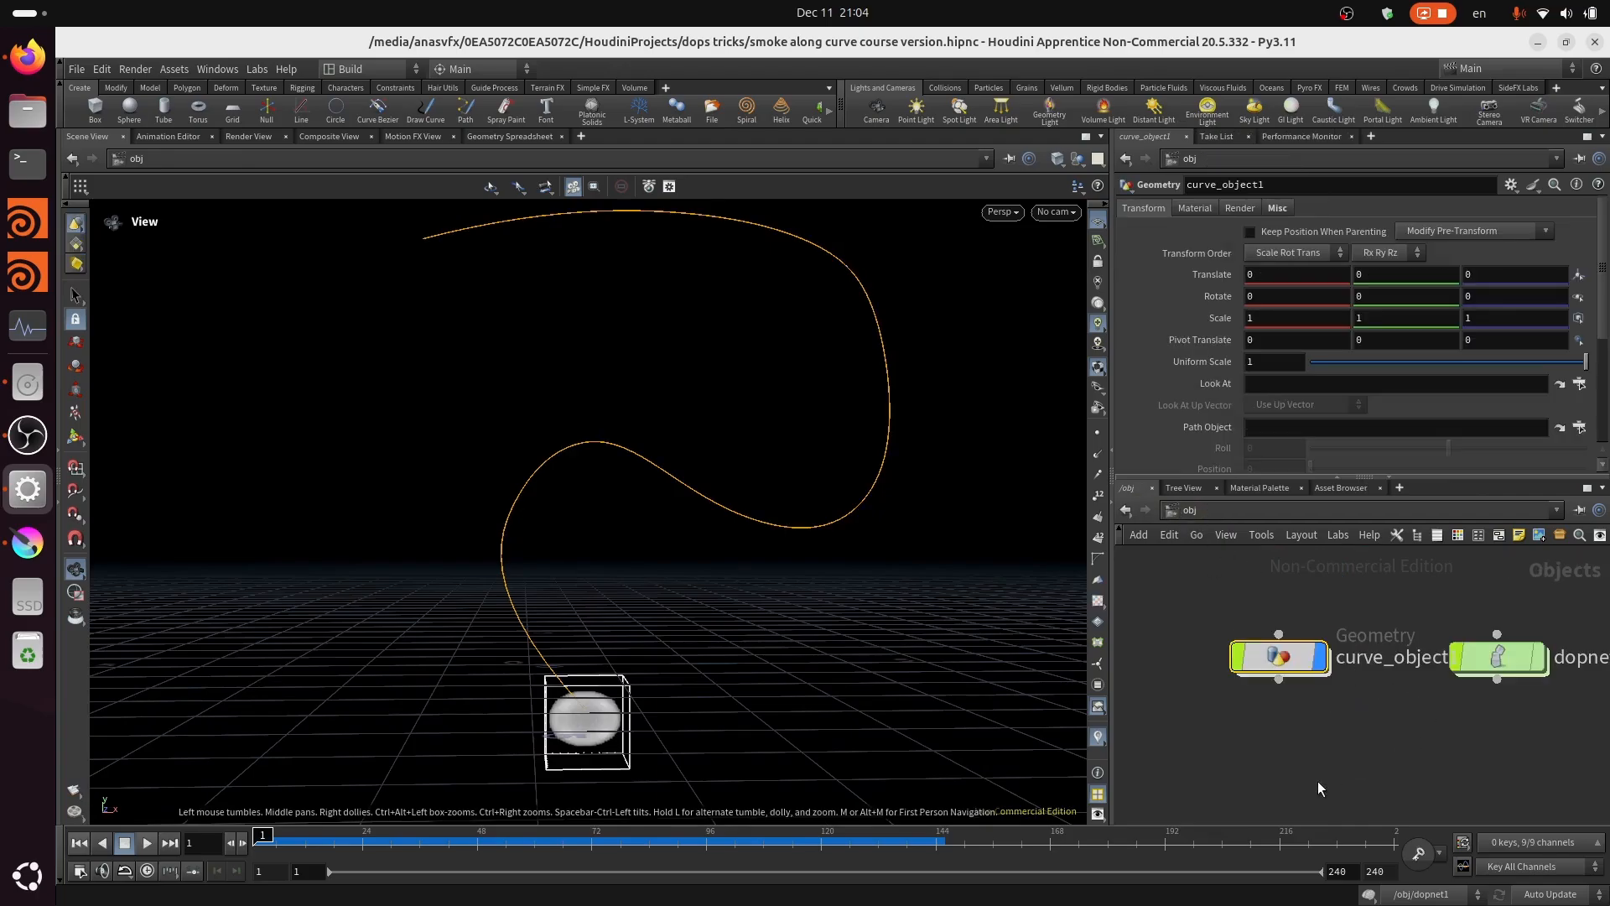
{"action": "double_click", "coordinate": [1439, 671]}
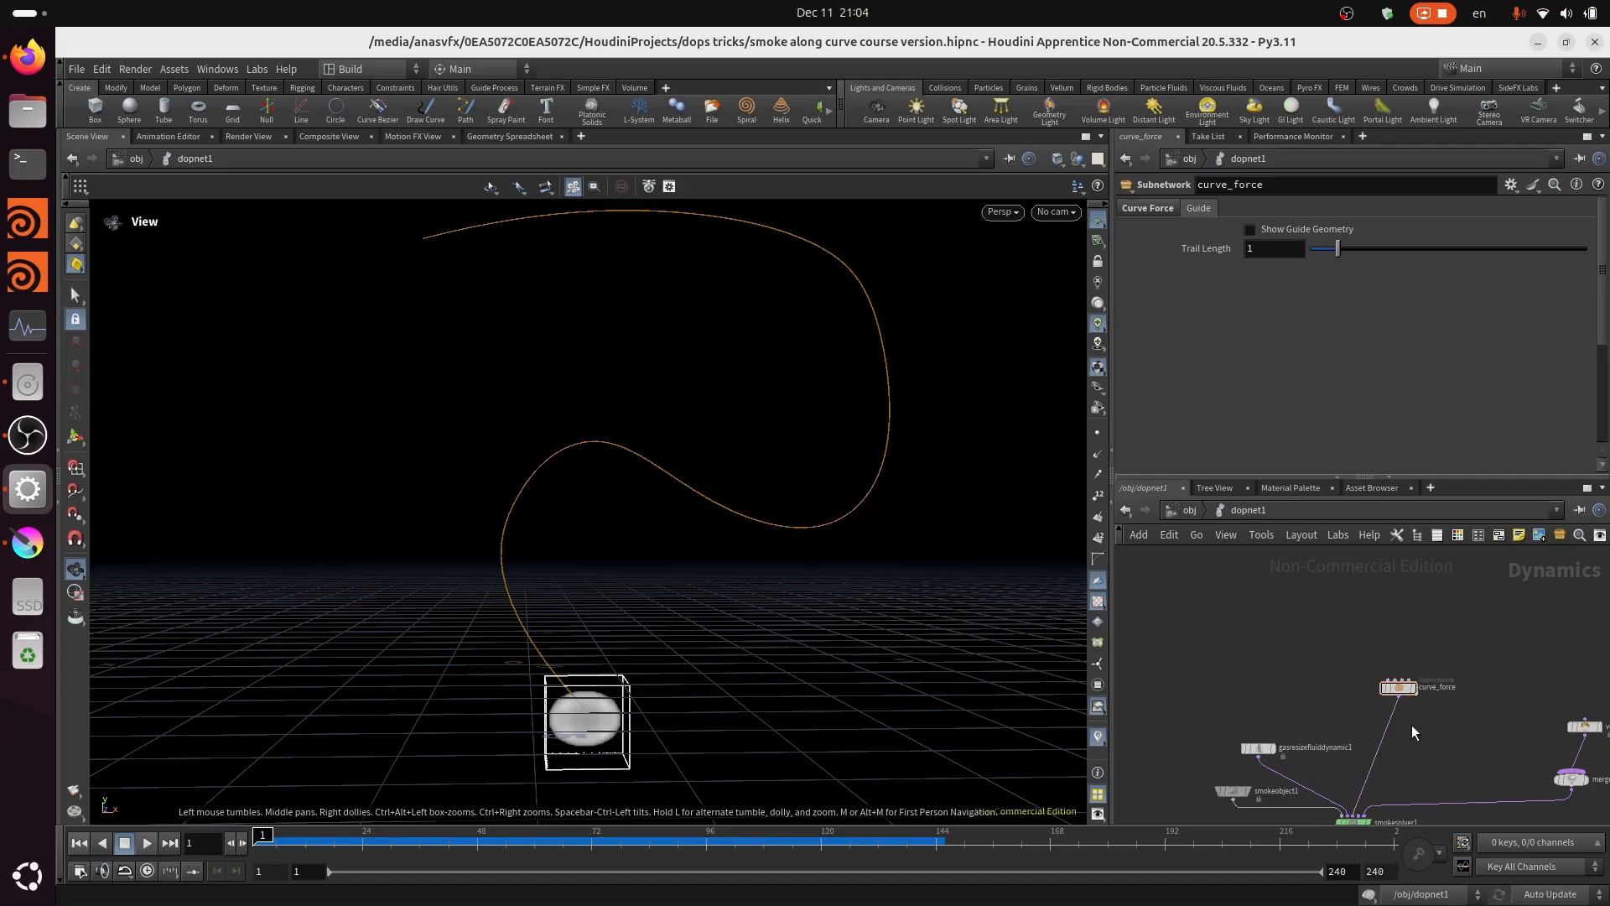
{"action": "scroll", "coordinate": [1412, 725], "scroll_direction": "up", "scroll_amount": 2}
{"action": "middle_click_drag", "start_coordinate": [1404, 758], "coordinate": [1412, 702]}
{"action": "scroll", "coordinate": [1376, 738], "scroll_direction": "up", "scroll_amount": 4}
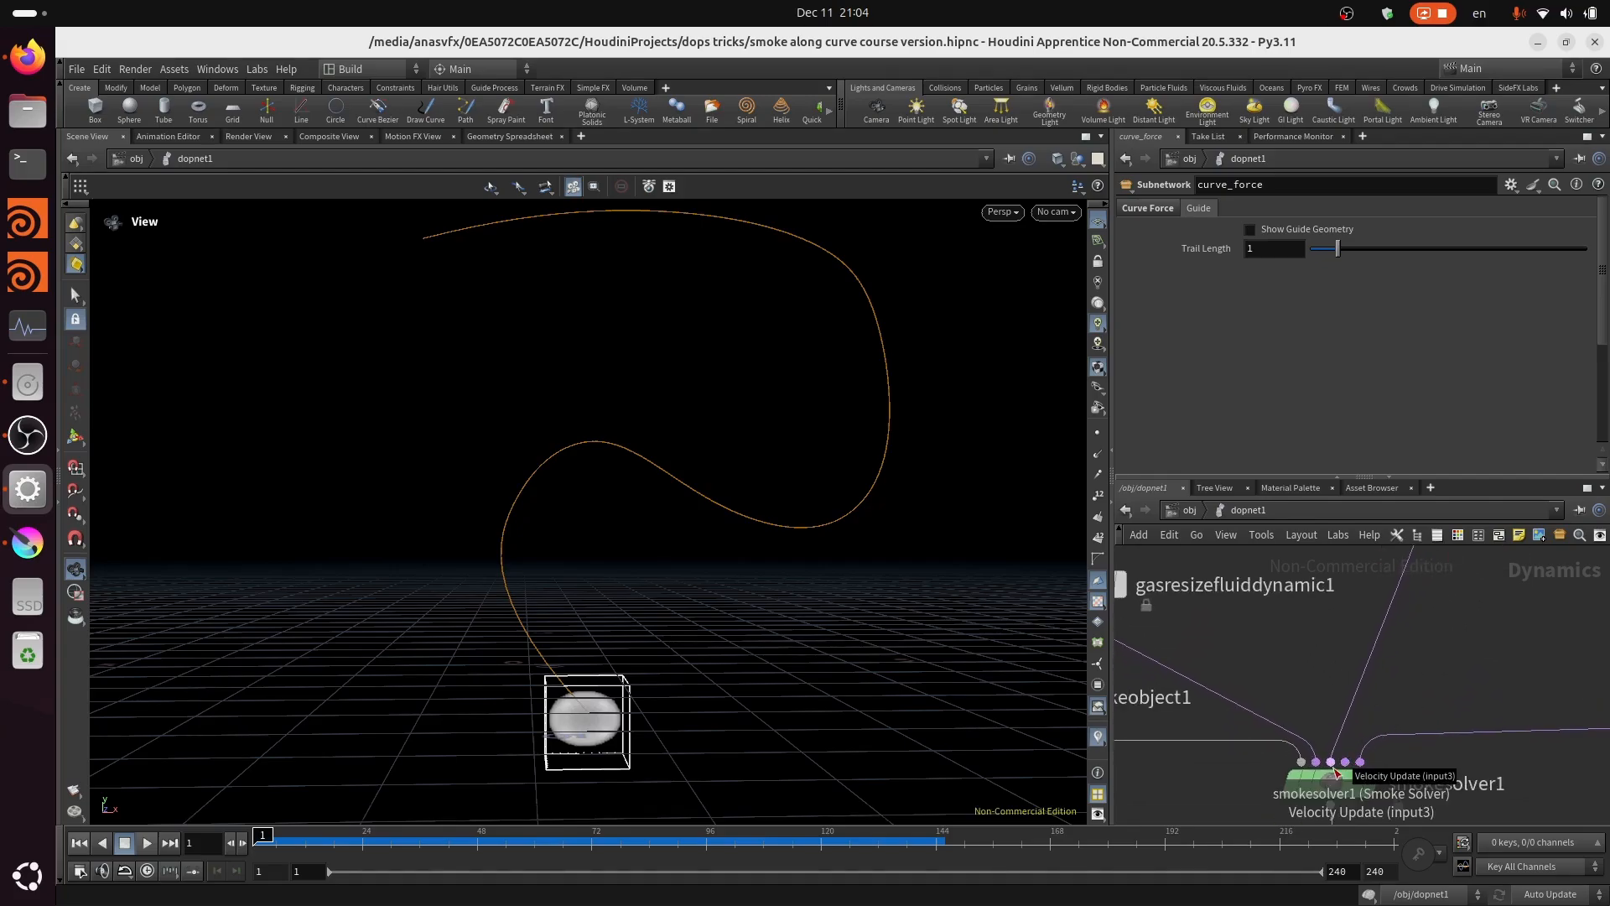
{"action": "scroll", "coordinate": [1467, 671], "scroll_direction": "down", "scroll_amount": 3}
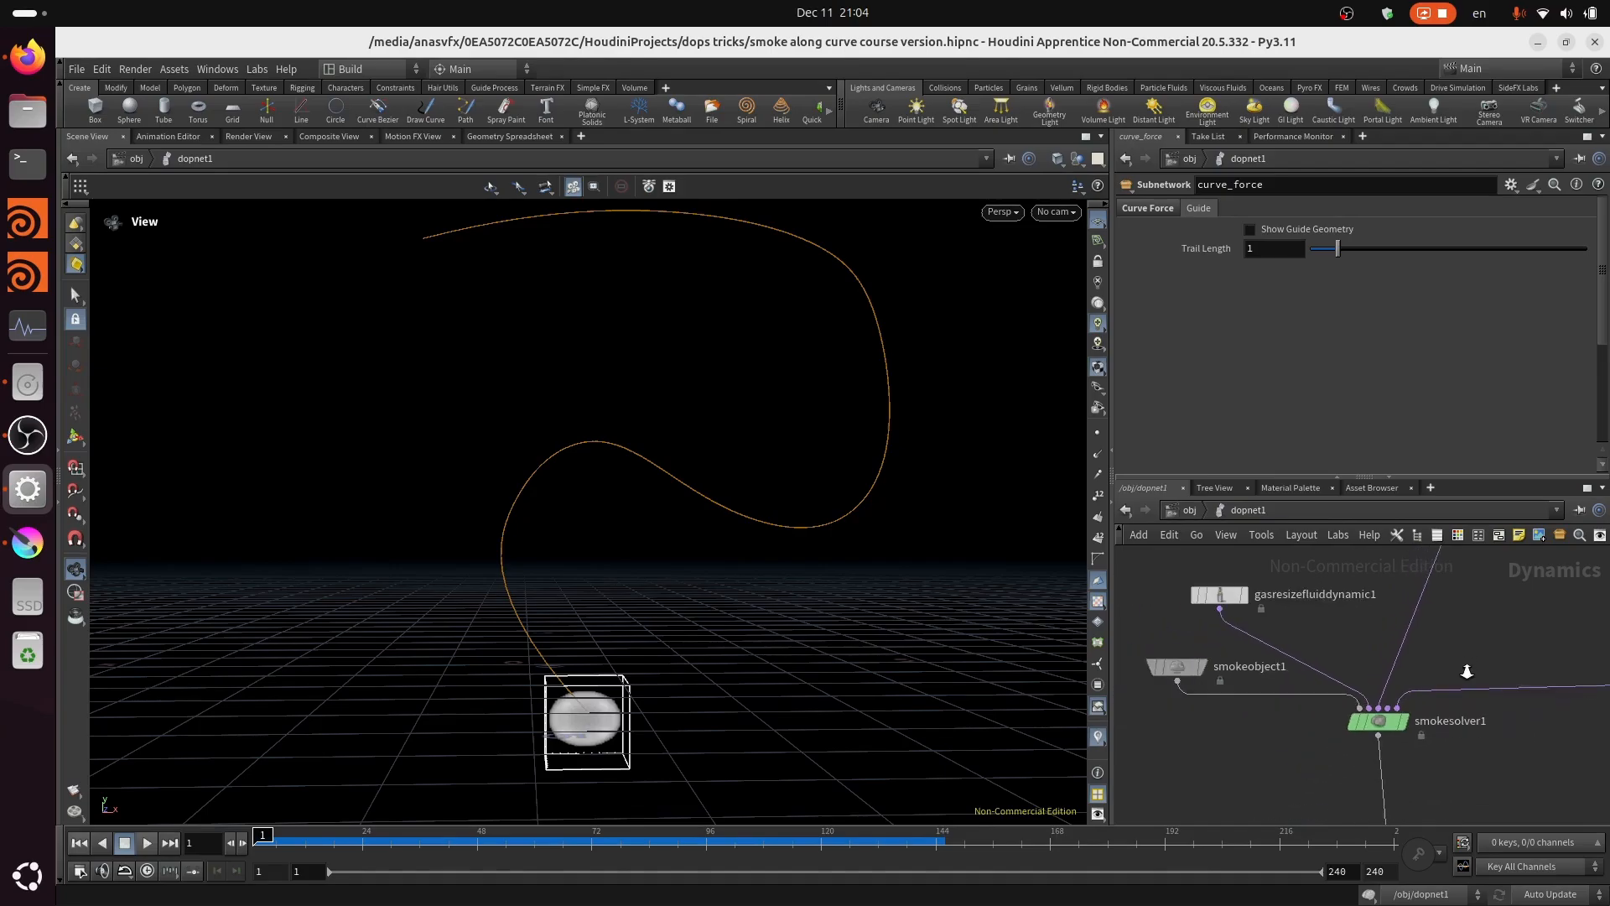
Step: Move curve_force aside and disconnect it from smokesolver1, and save the scene file
{"action": "middle_click_drag", "start_coordinate": [1468, 651], "coordinate": [1442, 775]}
{"action": "left_click_drag", "start_coordinate": [1426, 625], "coordinate": [1303, 595]}
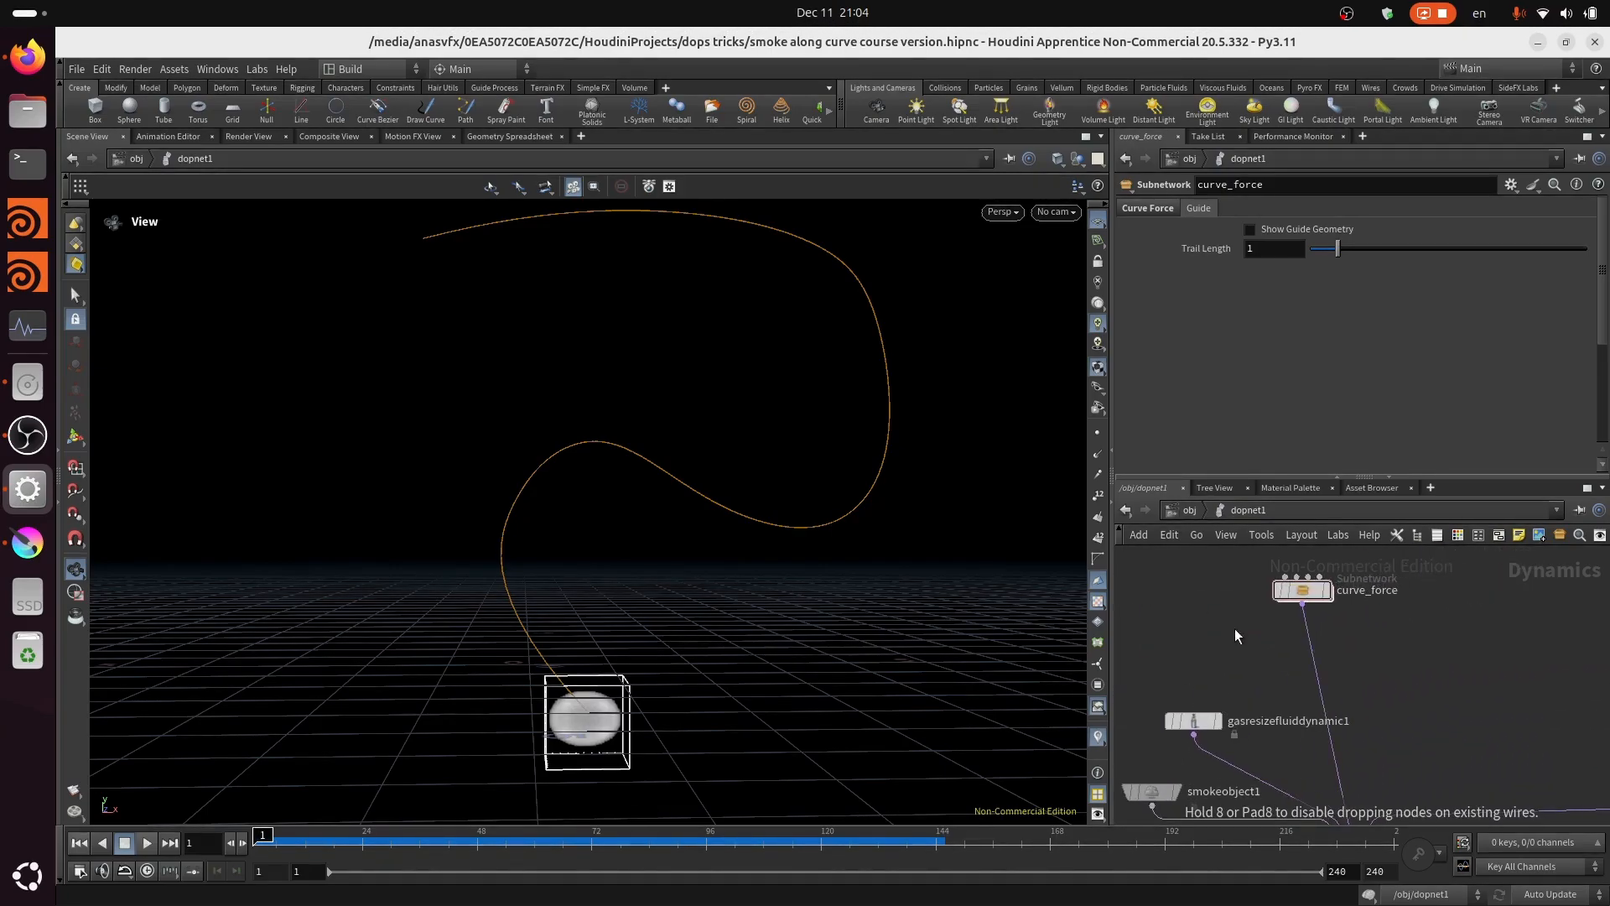
{"action": "left_click_drag", "start_coordinate": [1236, 636], "coordinate": [1195, 648]}
{"action": "middle_click_drag", "start_coordinate": [1374, 664], "coordinate": [1364, 557]}
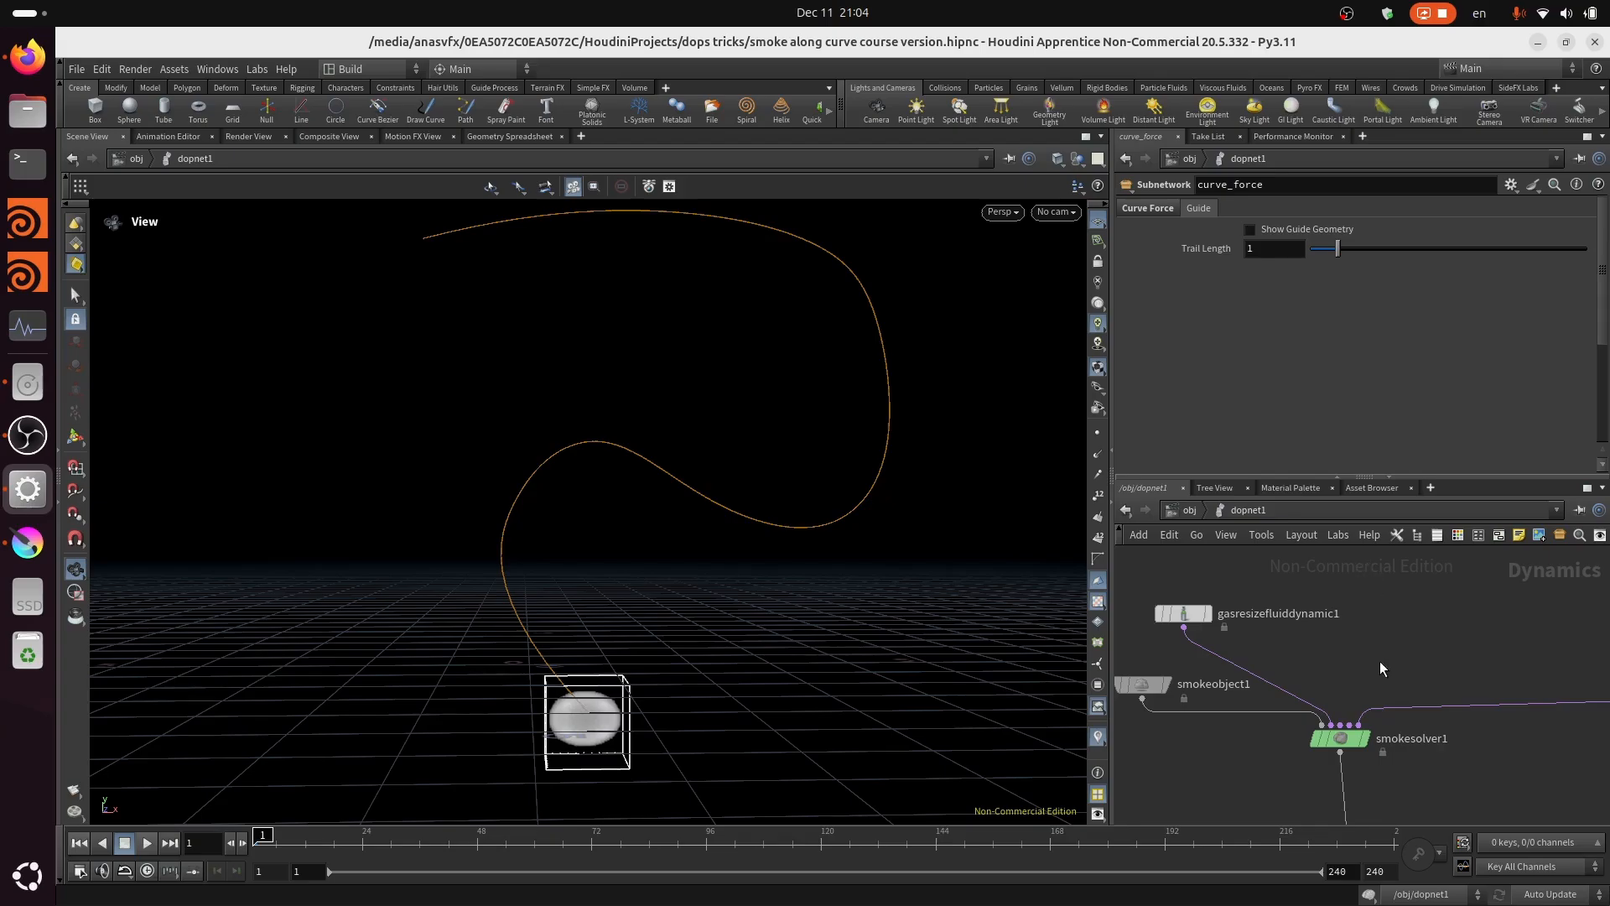
{"action": "middle_click_drag", "start_coordinate": [1381, 661], "coordinate": [1393, 731]}
{"action": "key", "text": "ctrl+s"}
Step: Add a SOP Guide node to the dopnet1 network, in the empty space beside curve_force and above gasresizefluiddynamic1
{"action": "middle_click_drag", "start_coordinate": [1405, 603], "coordinate": [1493, 671]}
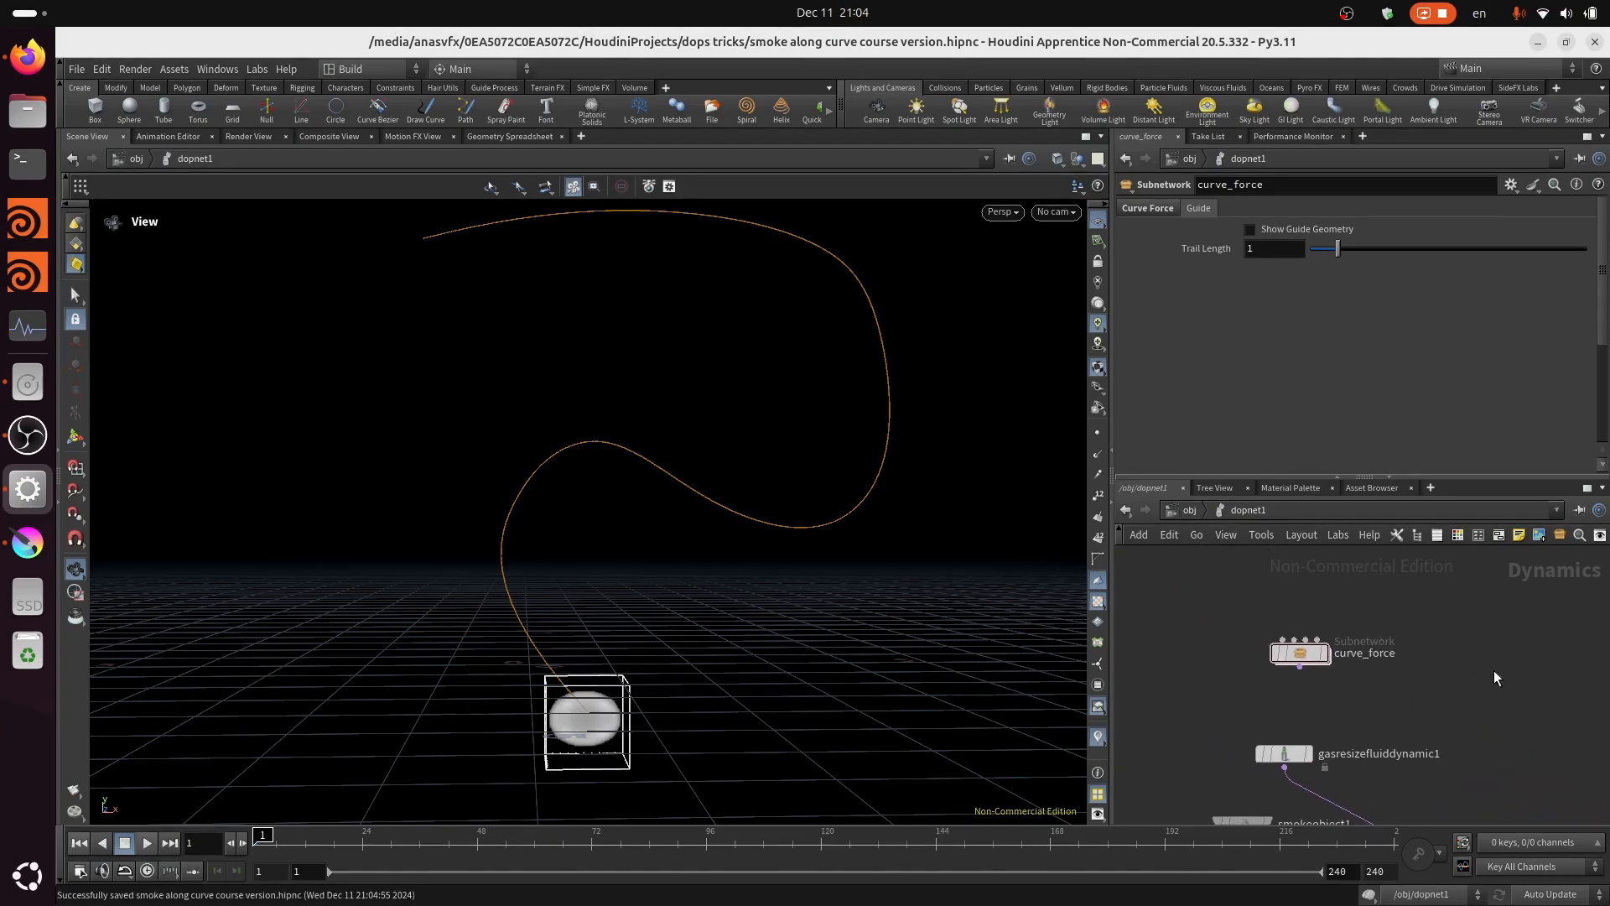
{"action": "scroll", "coordinate": [1350, 627], "scroll_direction": "up", "scroll_amount": 5}
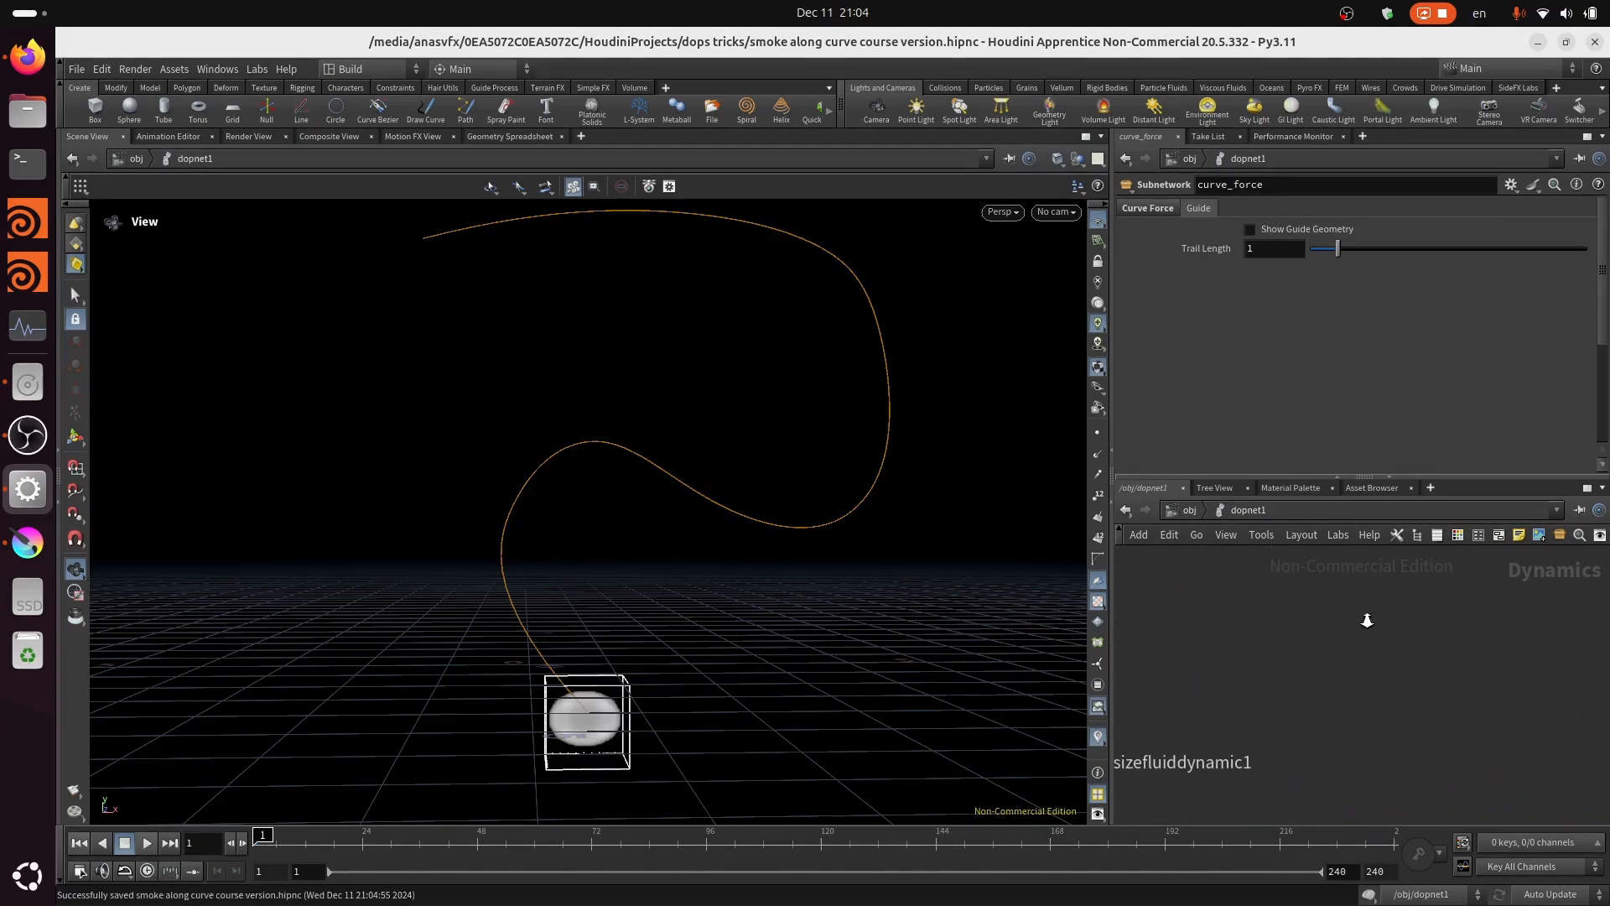
{"action": "middle_click_drag", "start_coordinate": [1367, 621], "coordinate": [1330, 616]}
{"action": "key", "text": "Tab"}
{"action": "type", "text": "s"}
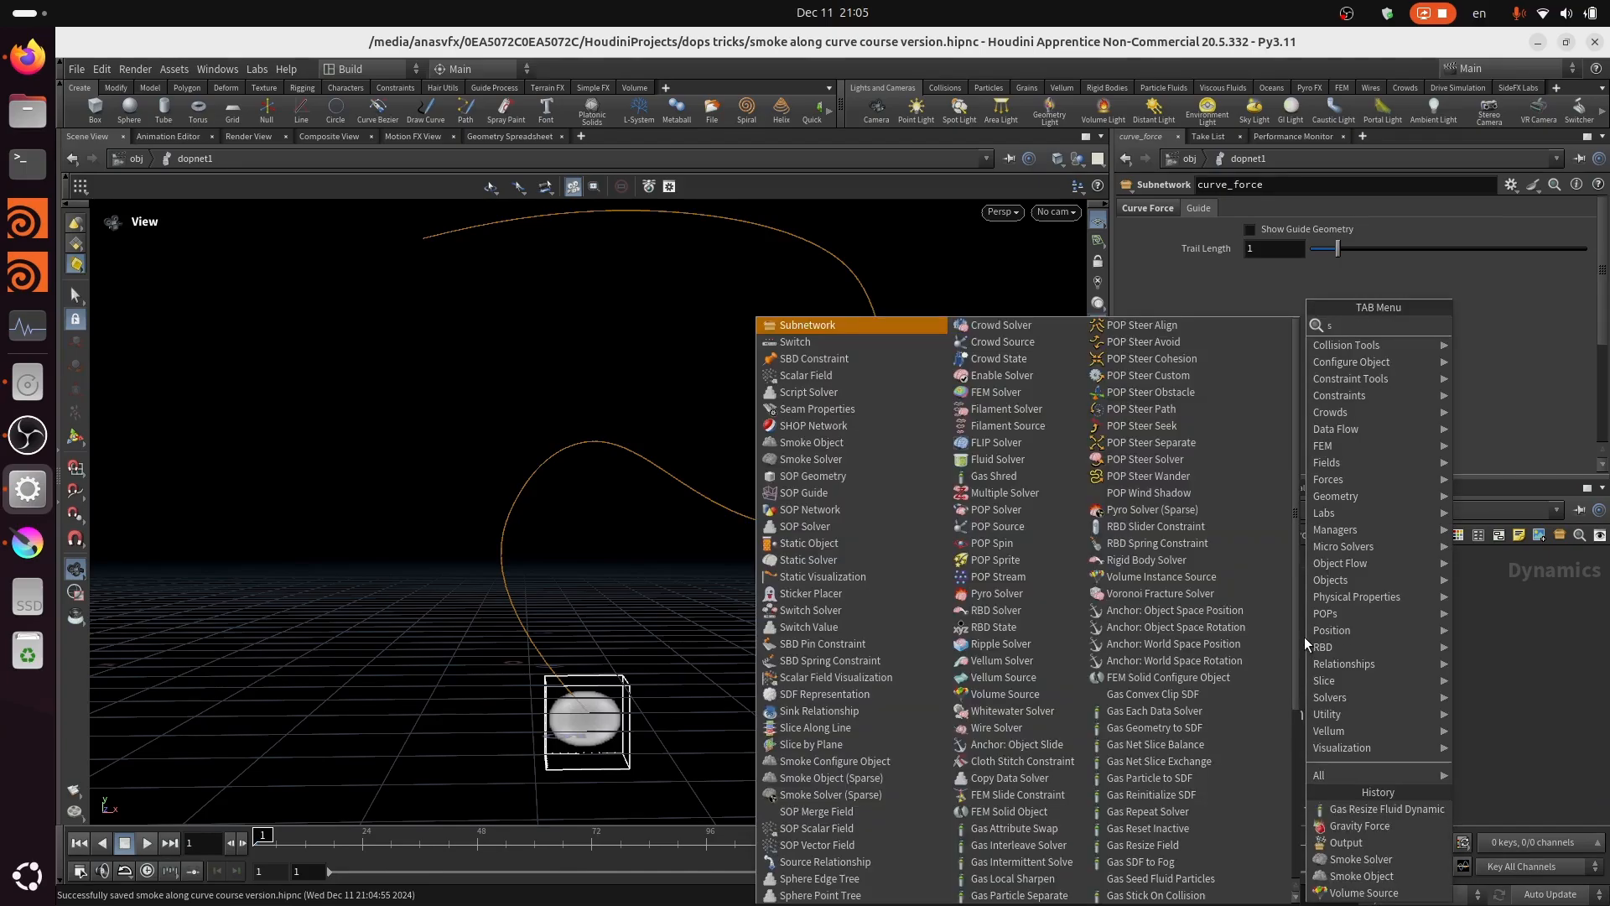
{"action": "type", "text": "op guide"}
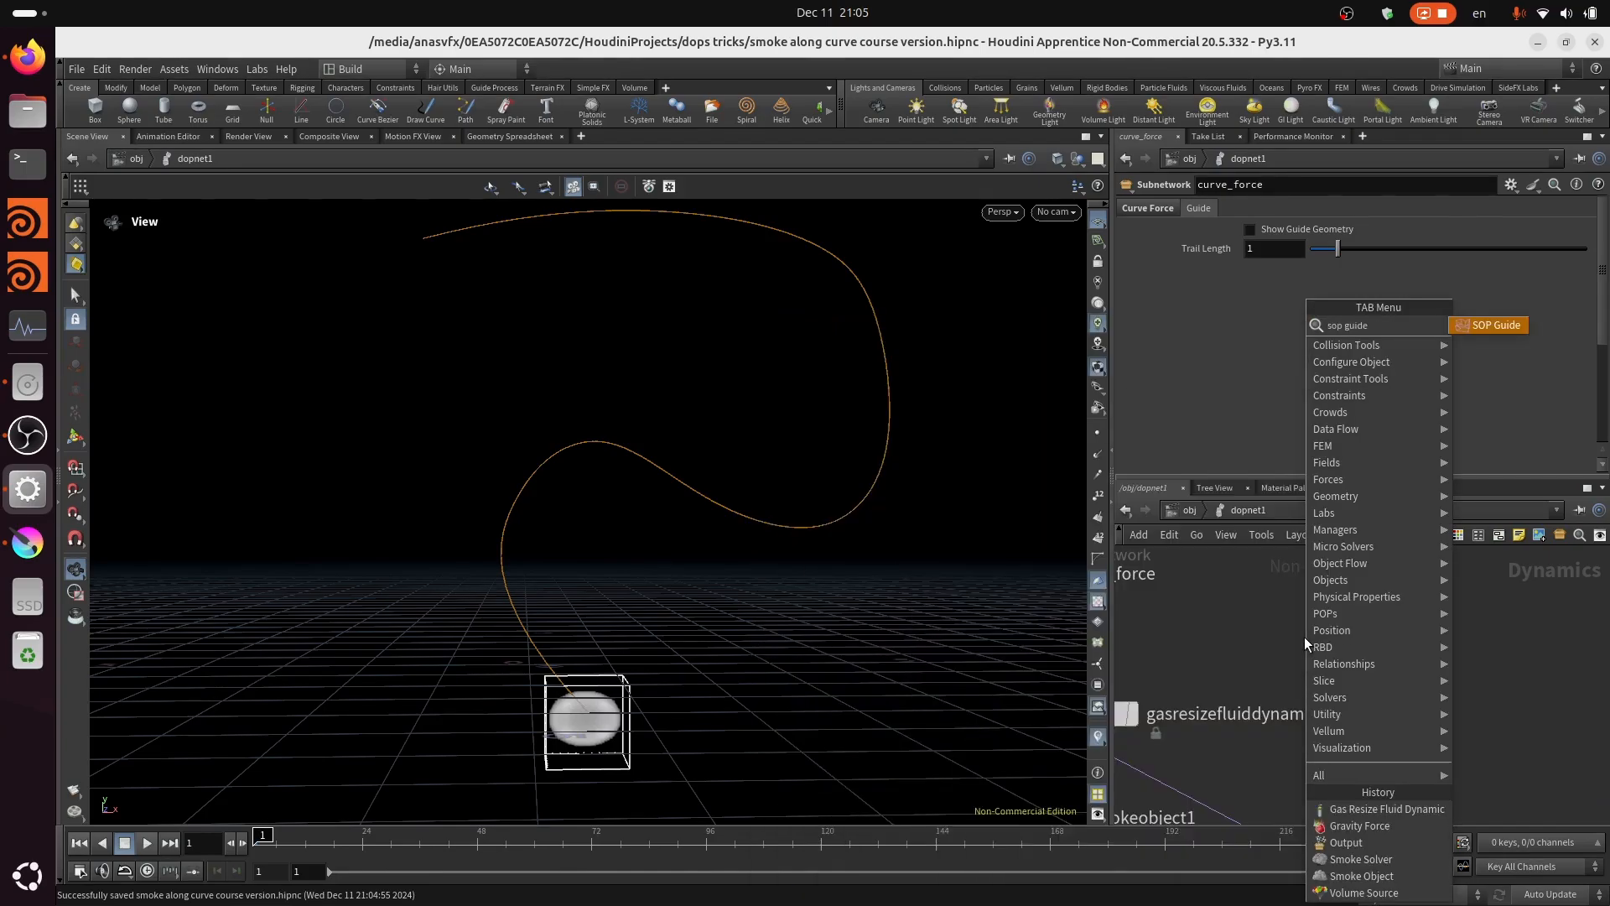
{"action": "key", "text": "Return"}
{"action": "left_click", "coordinate": [1306, 636]}
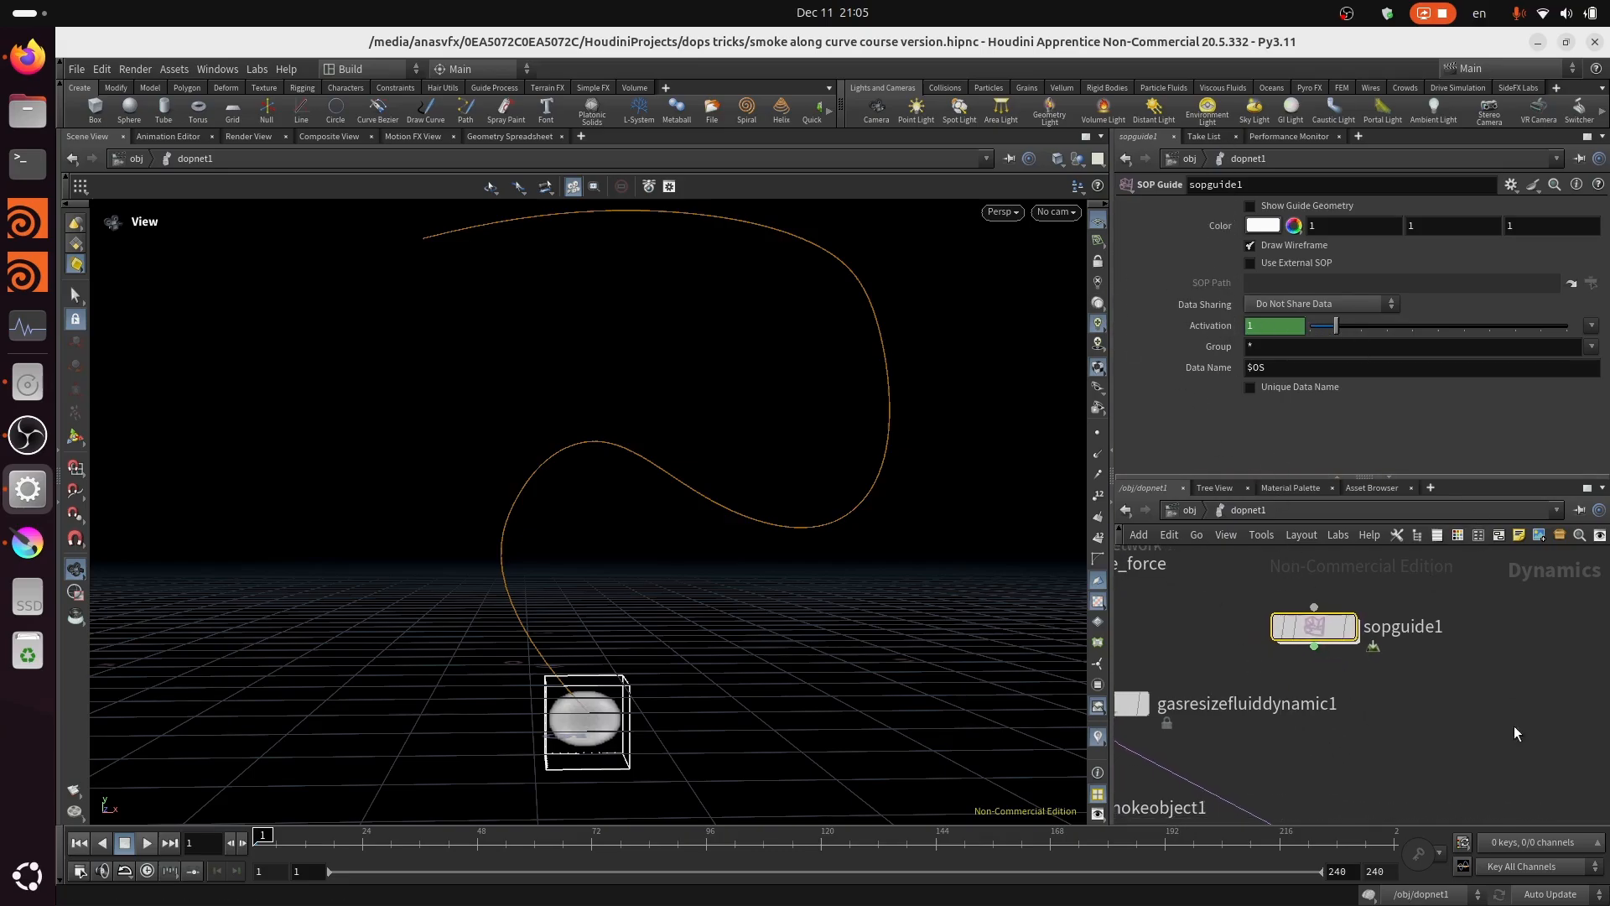
{"action": "mouse_move", "coordinate": [1328, 618]}
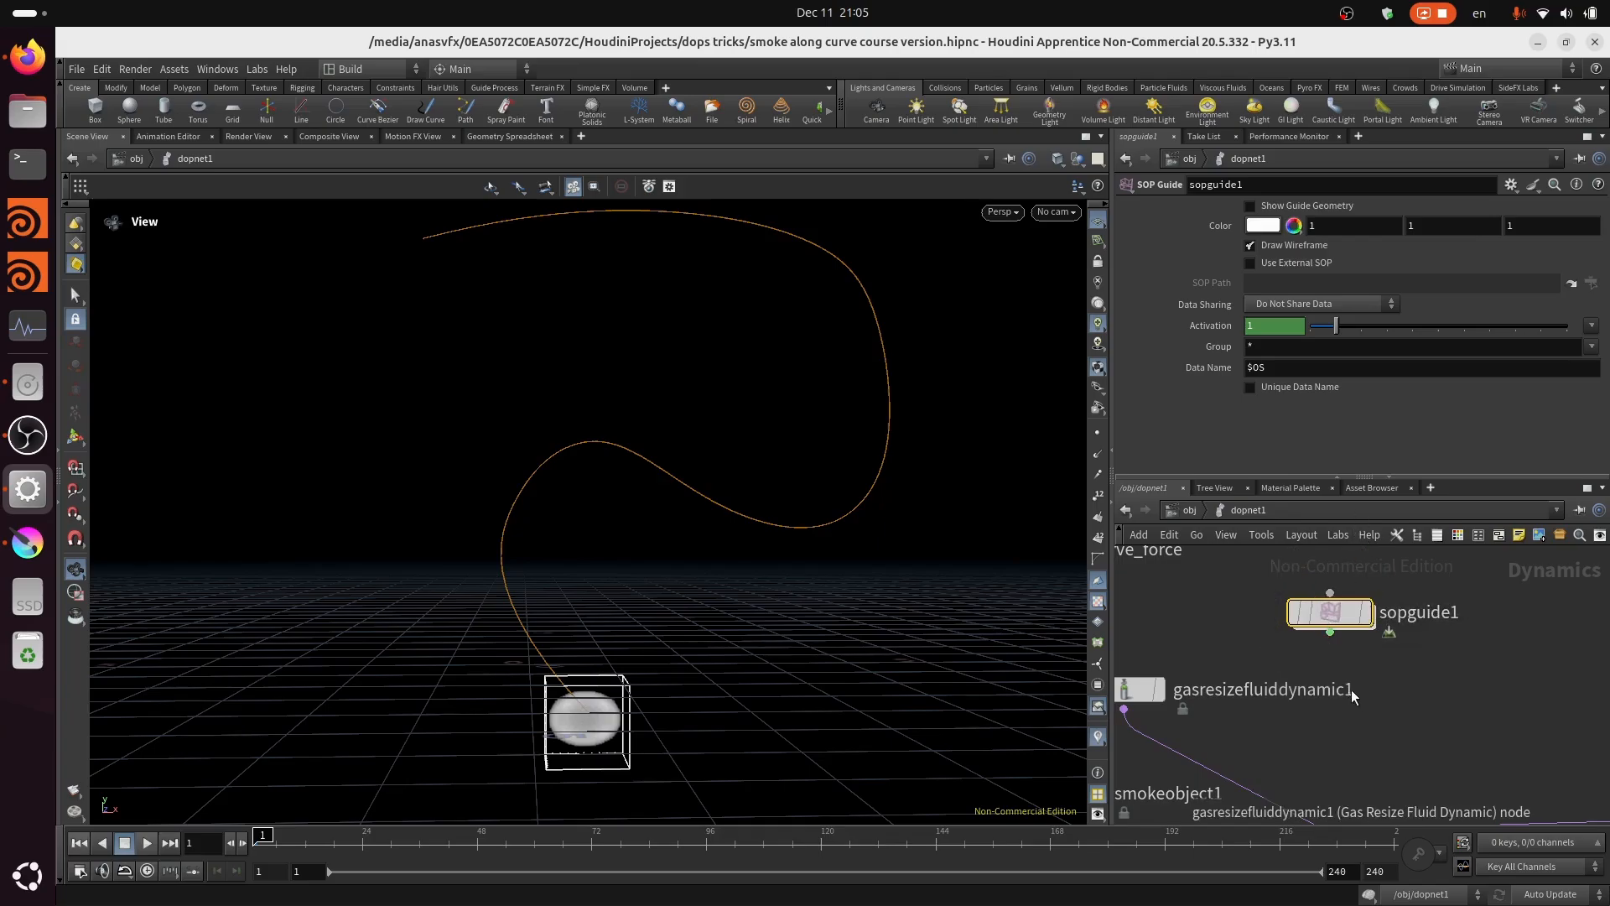
{"action": "middle_click_drag", "start_coordinate": [1338, 735], "coordinate": [1311, 778]}
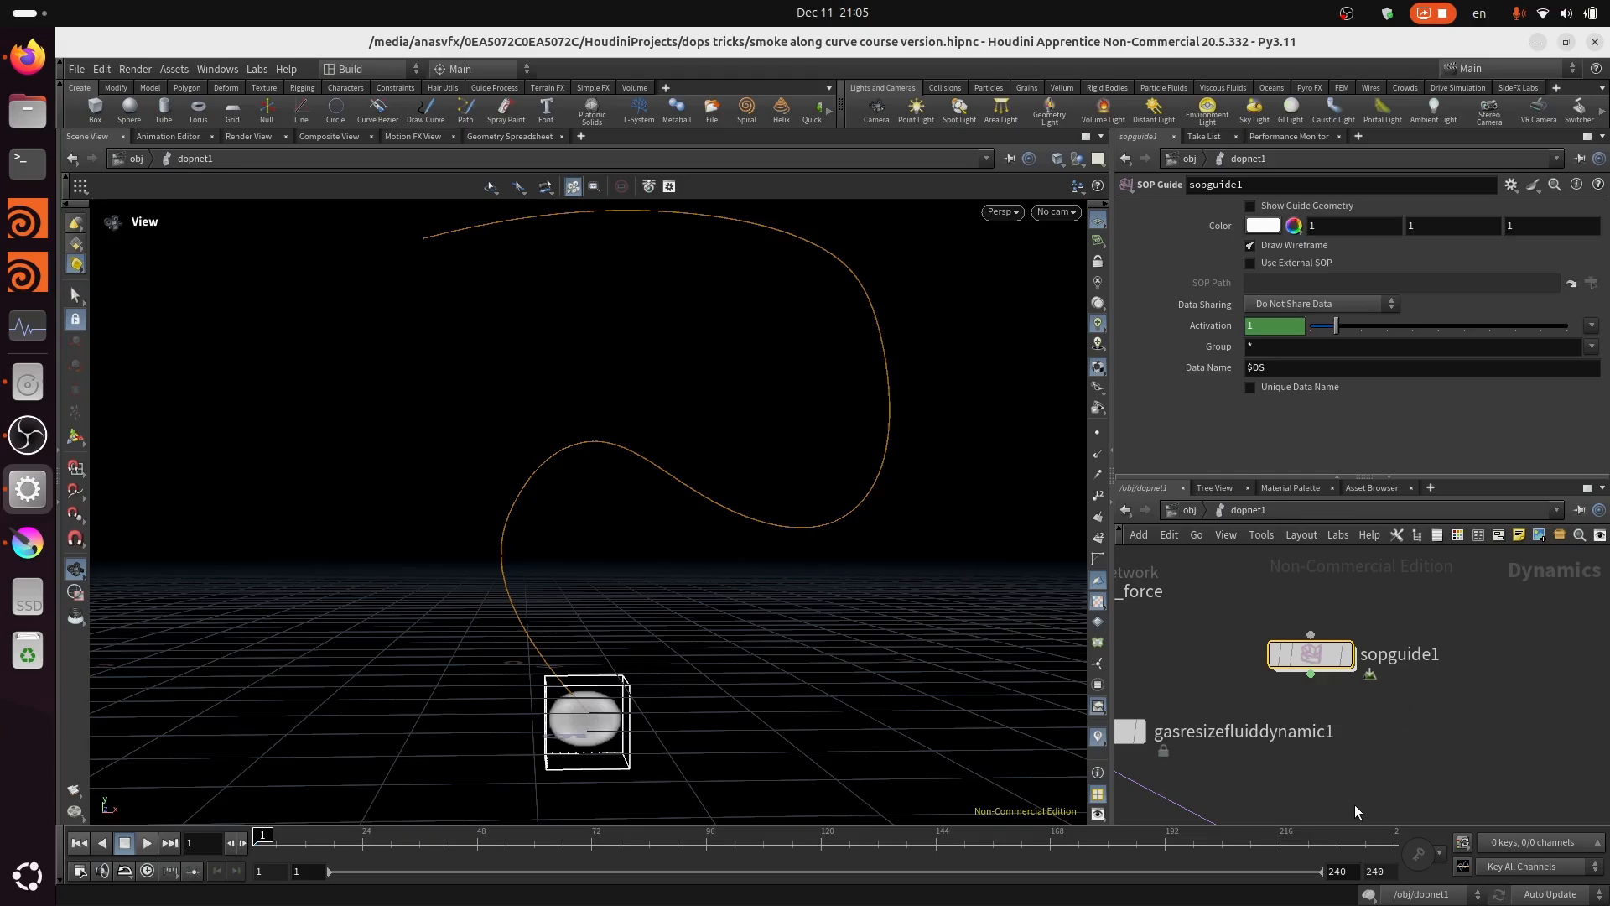
{"action": "middle_click_drag", "start_coordinate": [1343, 741], "coordinate": [1364, 663]}
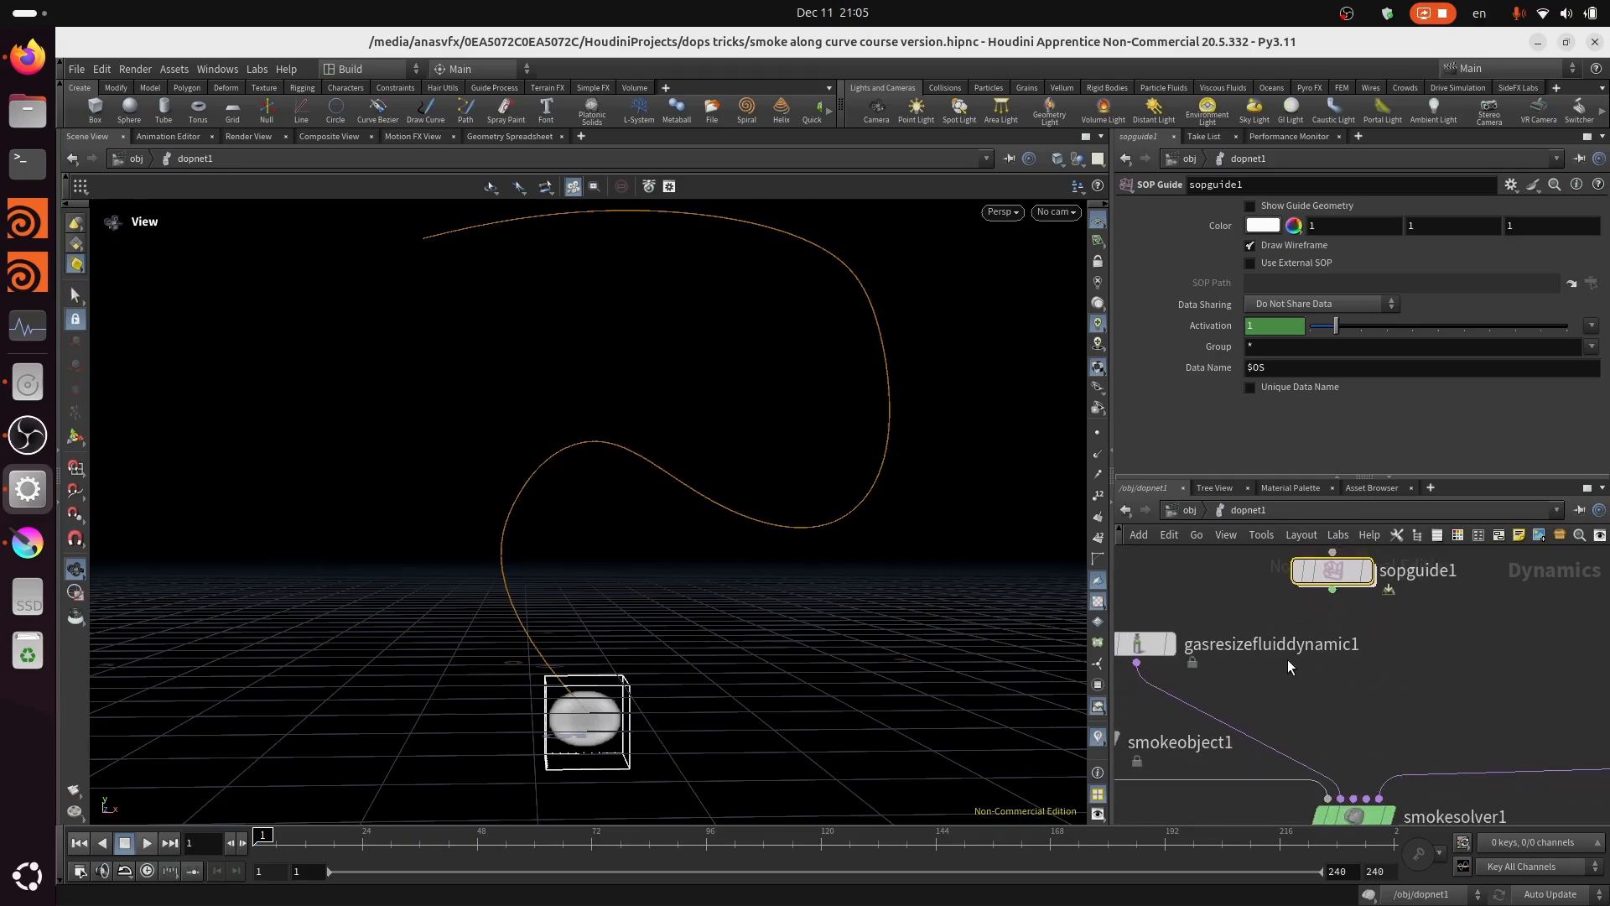
{"action": "middle_click_drag", "start_coordinate": [1358, 588], "coordinate": [1365, 624]}
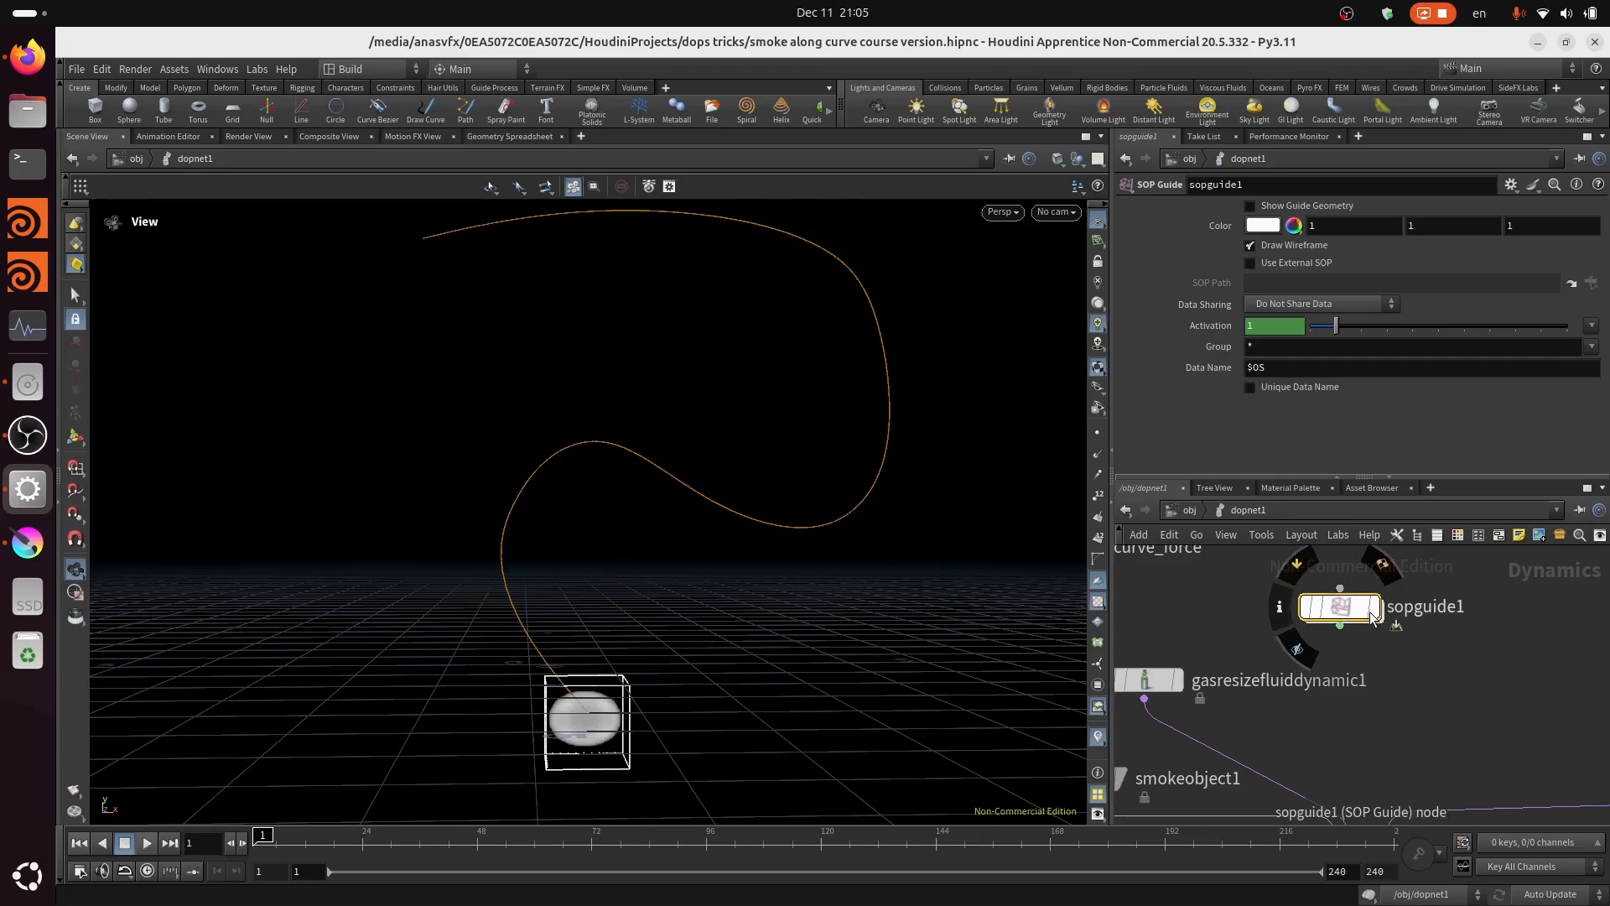
{"action": "mouse_move", "coordinate": [1418, 686]}
{"action": "middle_mouse_down"}
{"action": "mouse_move", "coordinate": [1447, 706]}
{"action": "mouse_move", "coordinate": [1421, 697]}
{"action": "mouse_move", "coordinate": [1415, 714]}
{"action": "middle_mouse_up"}
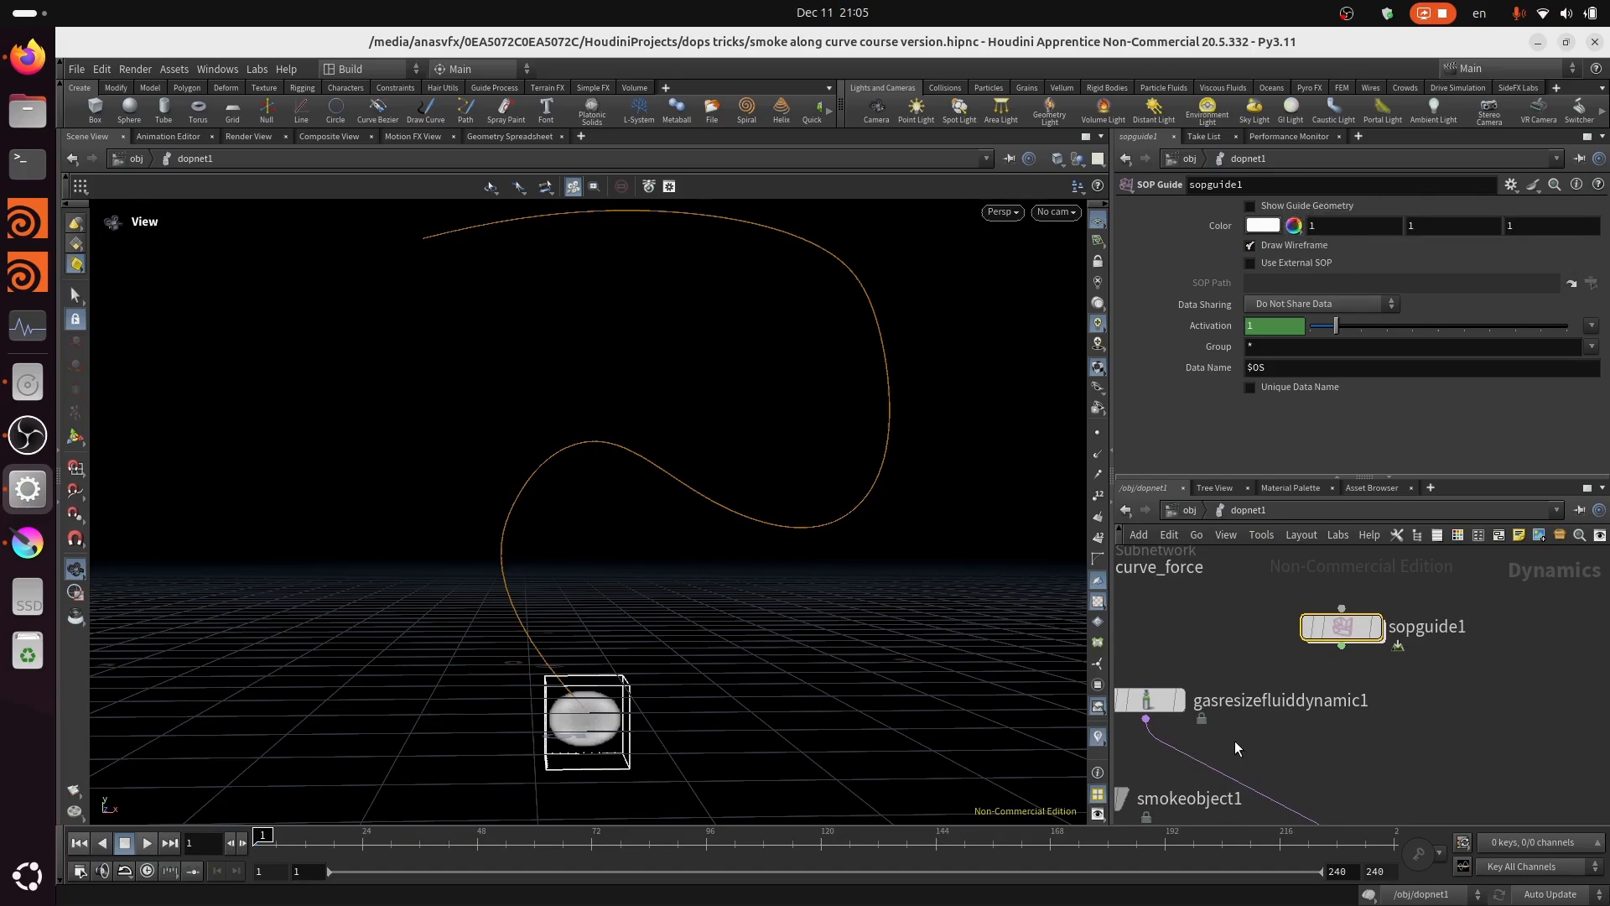
Step: Select the curve_force node and examine its Show Guide Geometry and Trail Length settings
{"action": "middle_click_drag", "start_coordinate": [1235, 742], "coordinate": [1409, 823]}
{"action": "left_click_drag", "start_coordinate": [1268, 598], "coordinate": [1163, 763]}
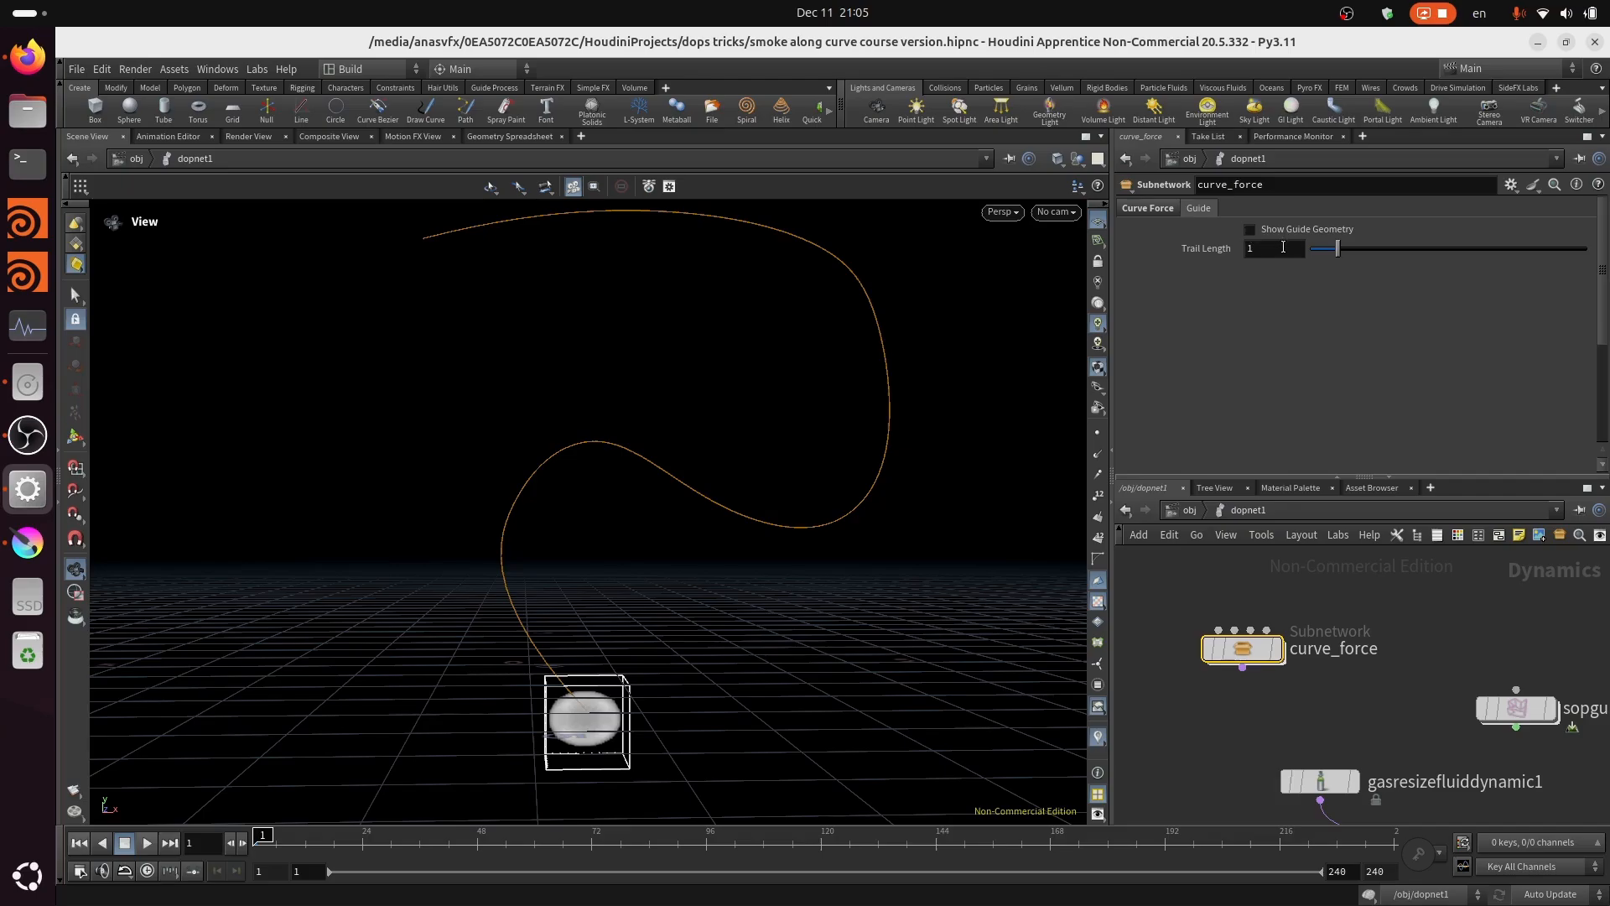
{"action": "middle_click_drag", "start_coordinate": [1346, 717], "coordinate": [1125, 624]}
{"action": "mouse_move", "coordinate": [1300, 619]}
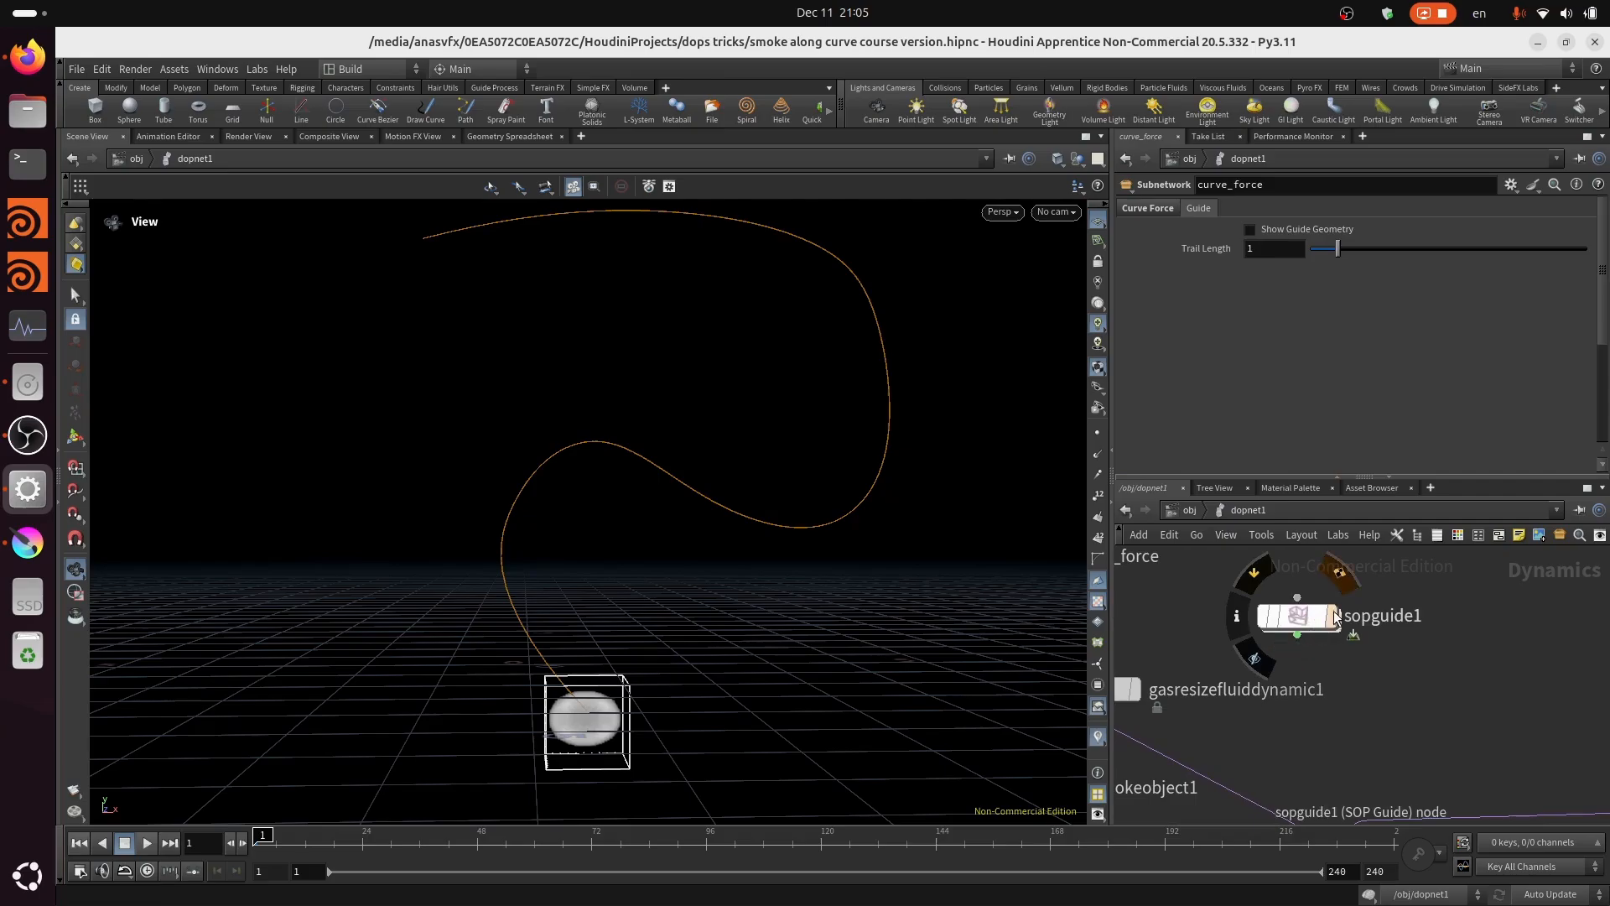
{"action": "middle_click_drag", "start_coordinate": [1358, 714], "coordinate": [1319, 662]}
{"action": "left_click_drag", "start_coordinate": [530, 608], "coordinate": [530, 663]}
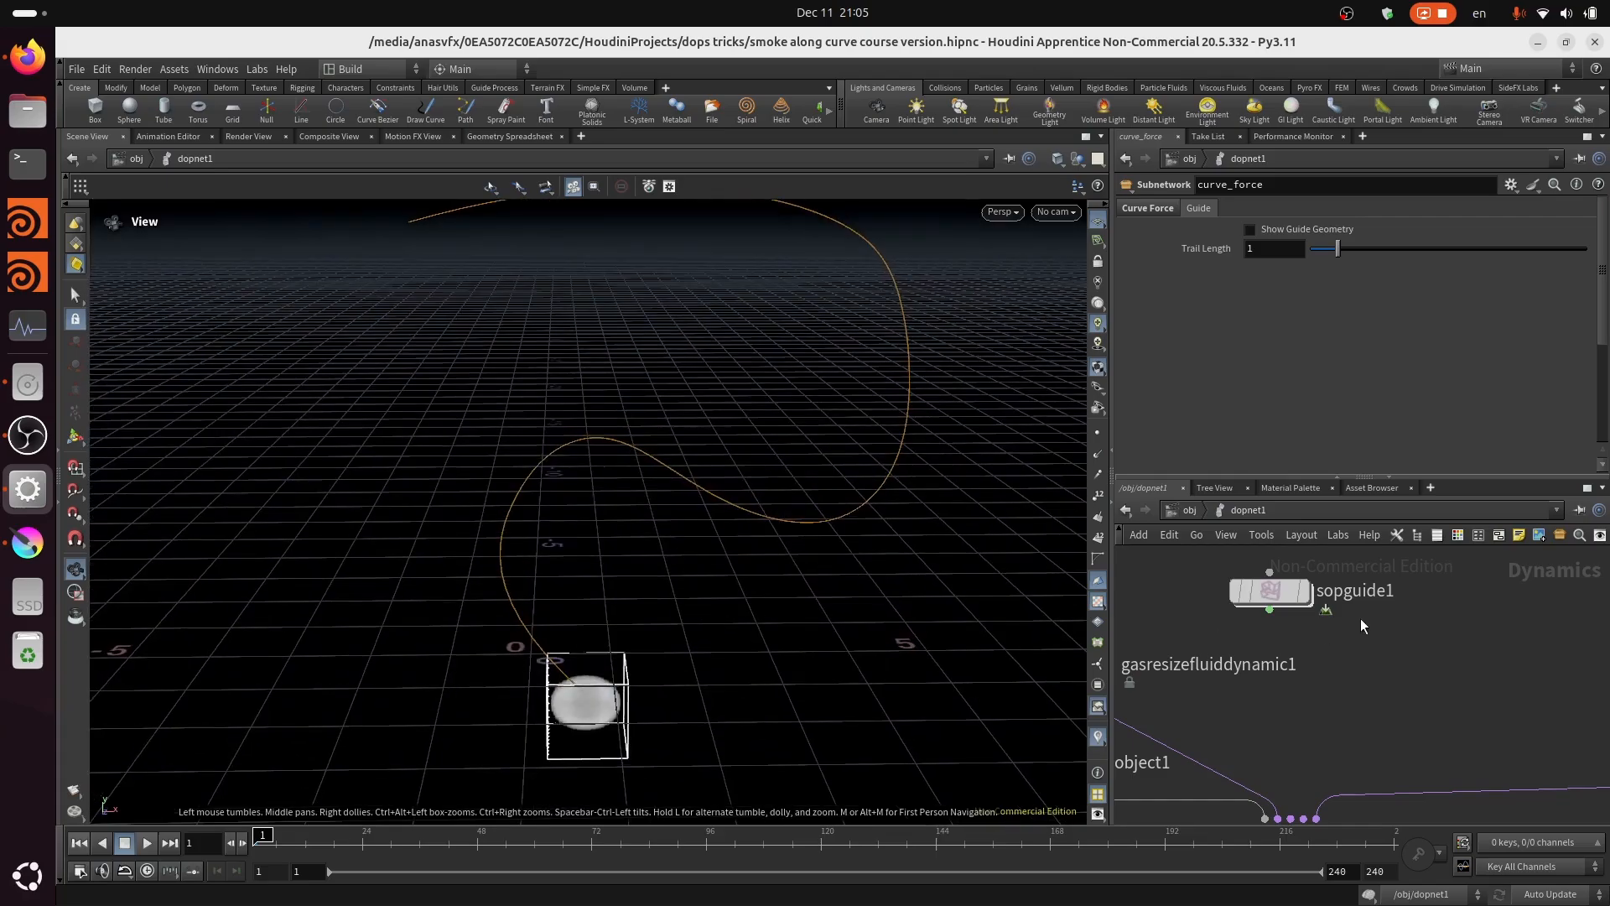
{"action": "middle_click_drag", "start_coordinate": [1312, 667], "coordinate": [1392, 661]}
{"action": "mouse_move", "coordinate": [1338, 590]}
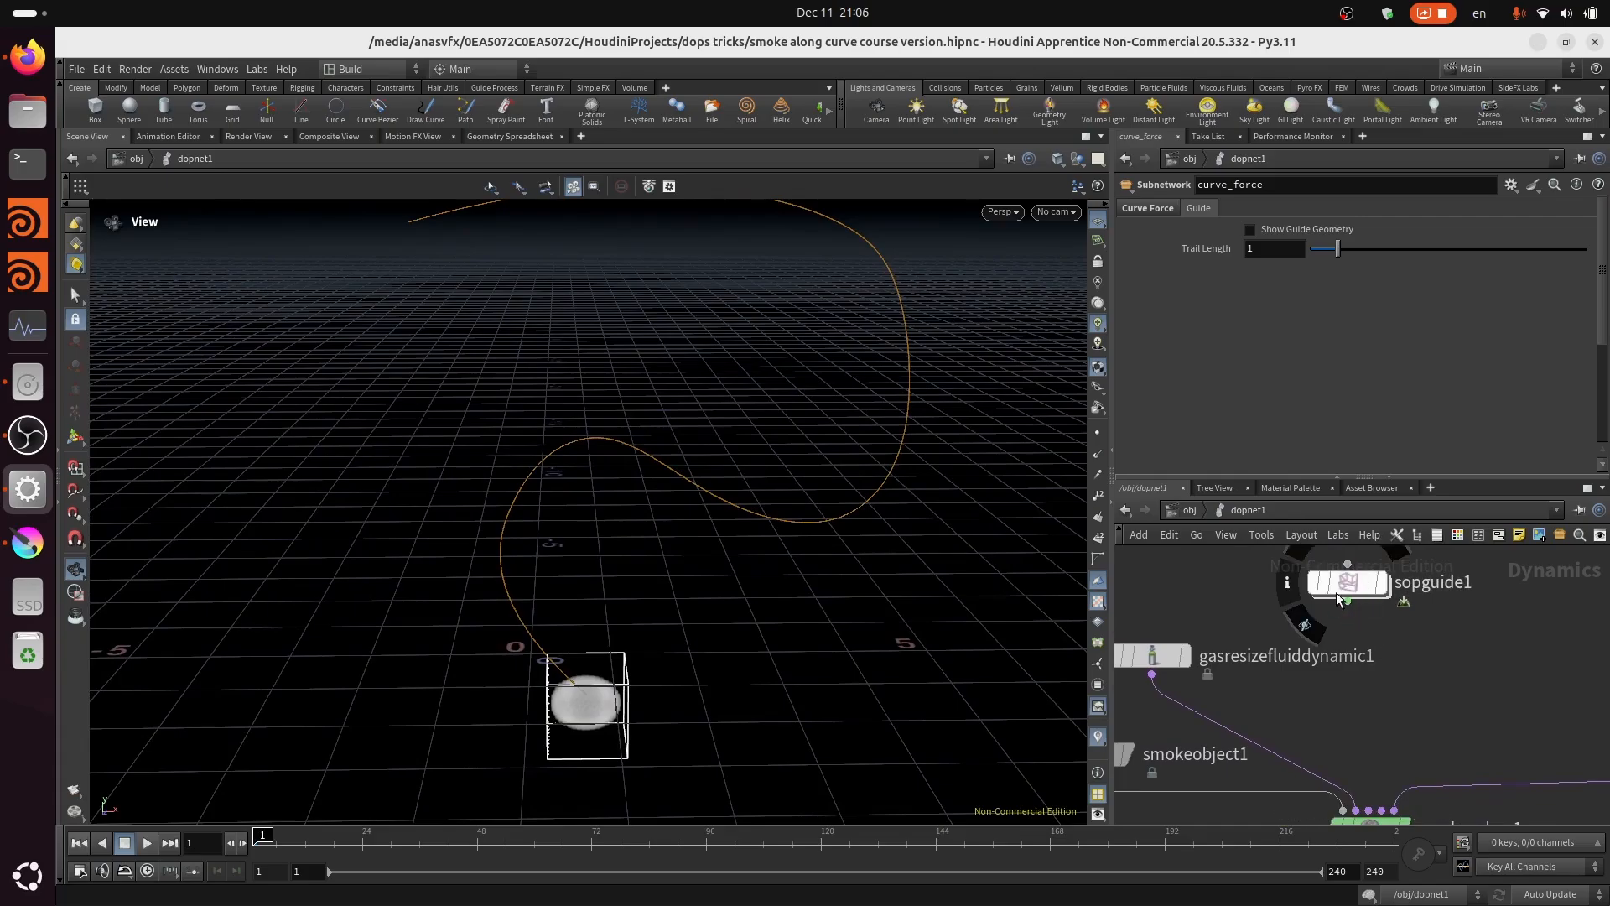
{"action": "mouse_move", "coordinate": [1435, 665]}
{"action": "middle_mouse_down"}
{"action": "mouse_move", "coordinate": [1420, 691]}
{"action": "mouse_move", "coordinate": [1432, 640]}
{"action": "mouse_move", "coordinate": [1425, 651]}
{"action": "middle_mouse_up"}
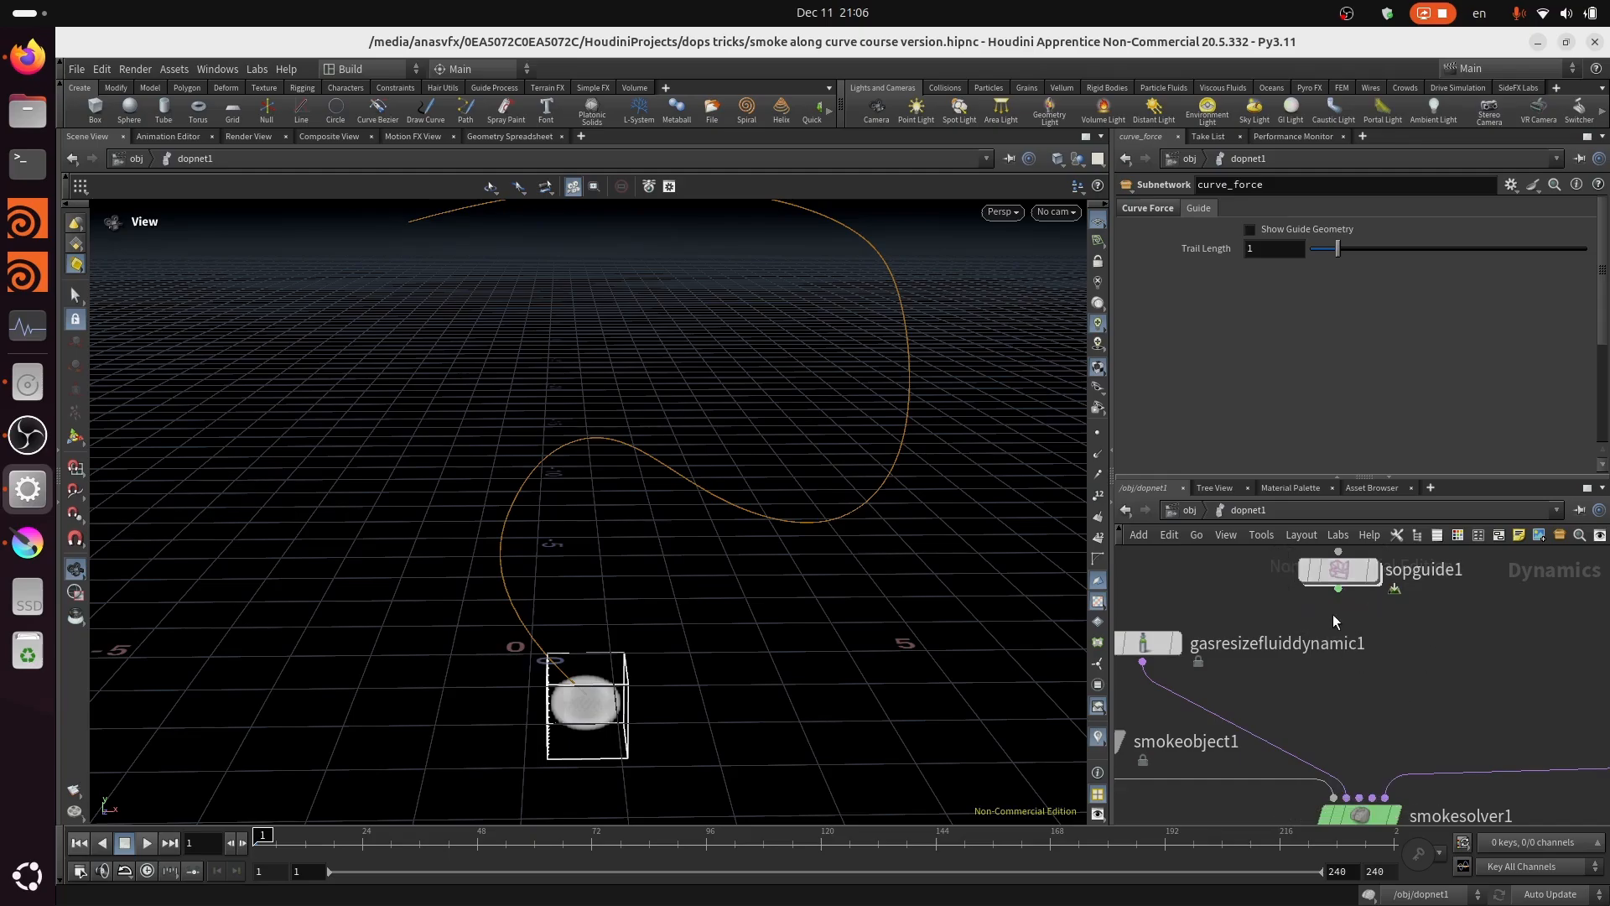
Step: Select the sopguide1 node and open its inner geometry network
{"action": "middle_click_drag", "start_coordinate": [1374, 612], "coordinate": [1401, 700]}
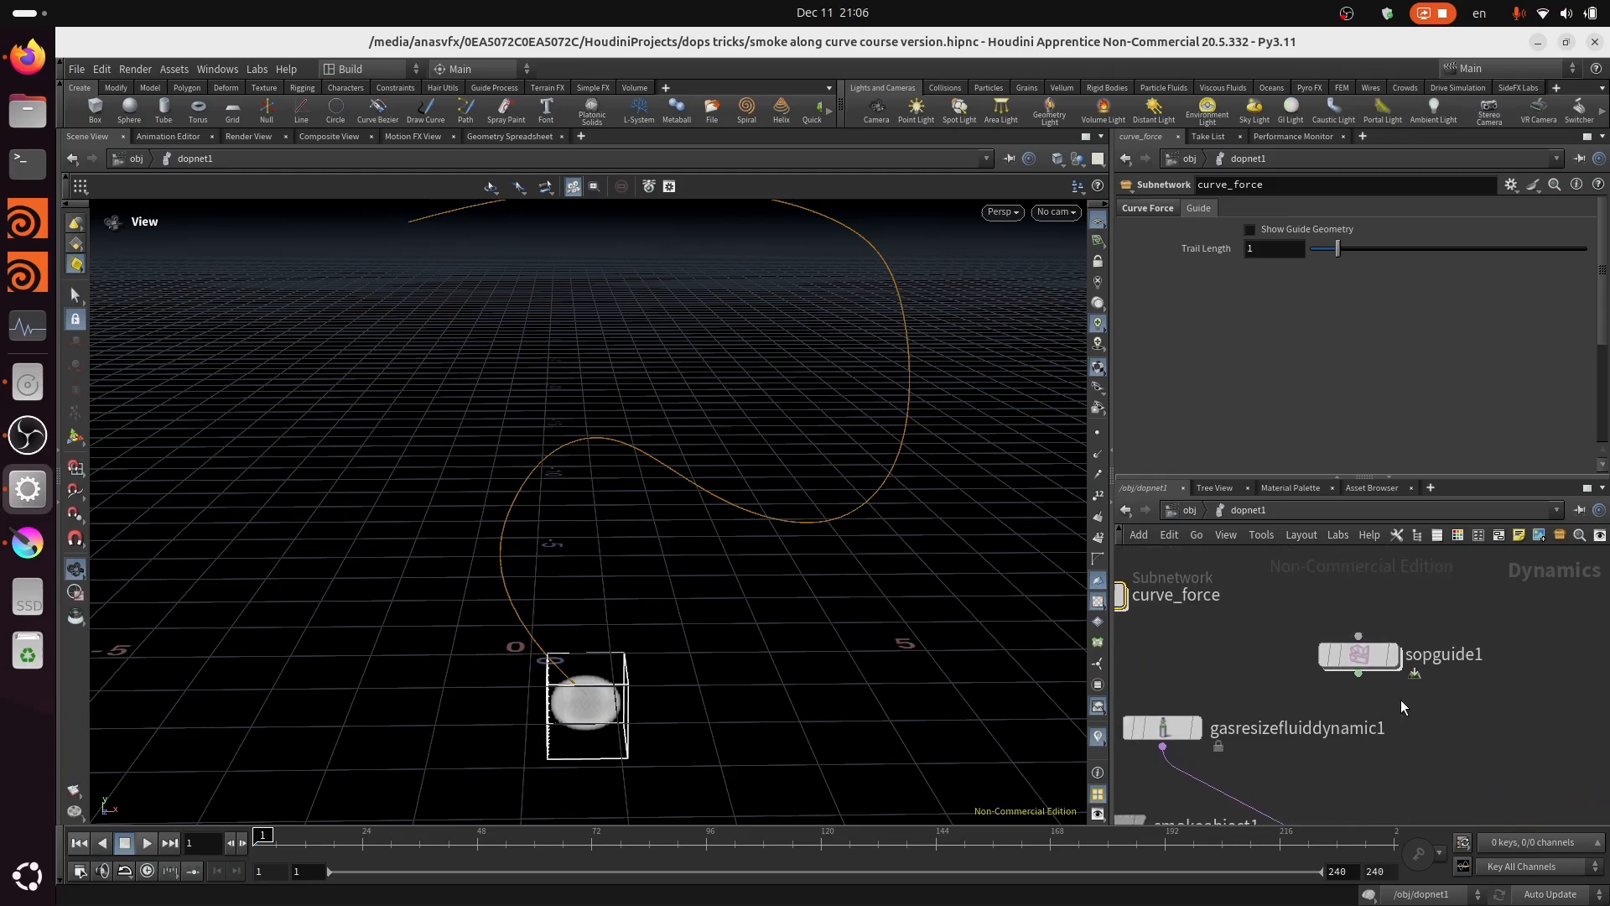
{"action": "left_click", "coordinate": [1373, 661]}
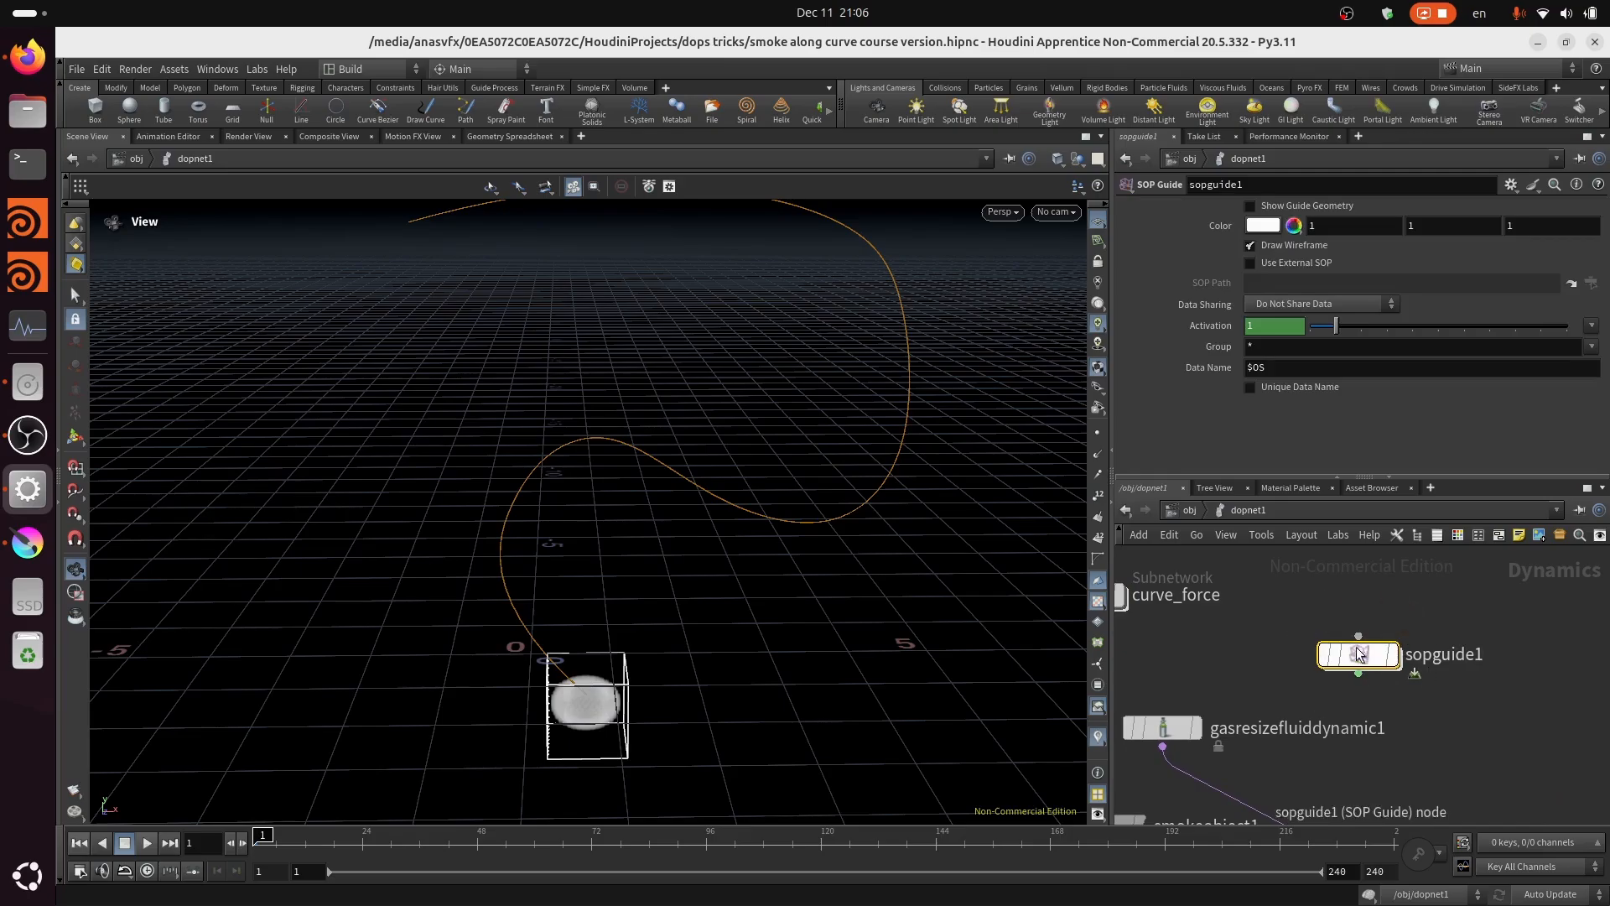
{"action": "double_click", "coordinate": [1385, 663]}
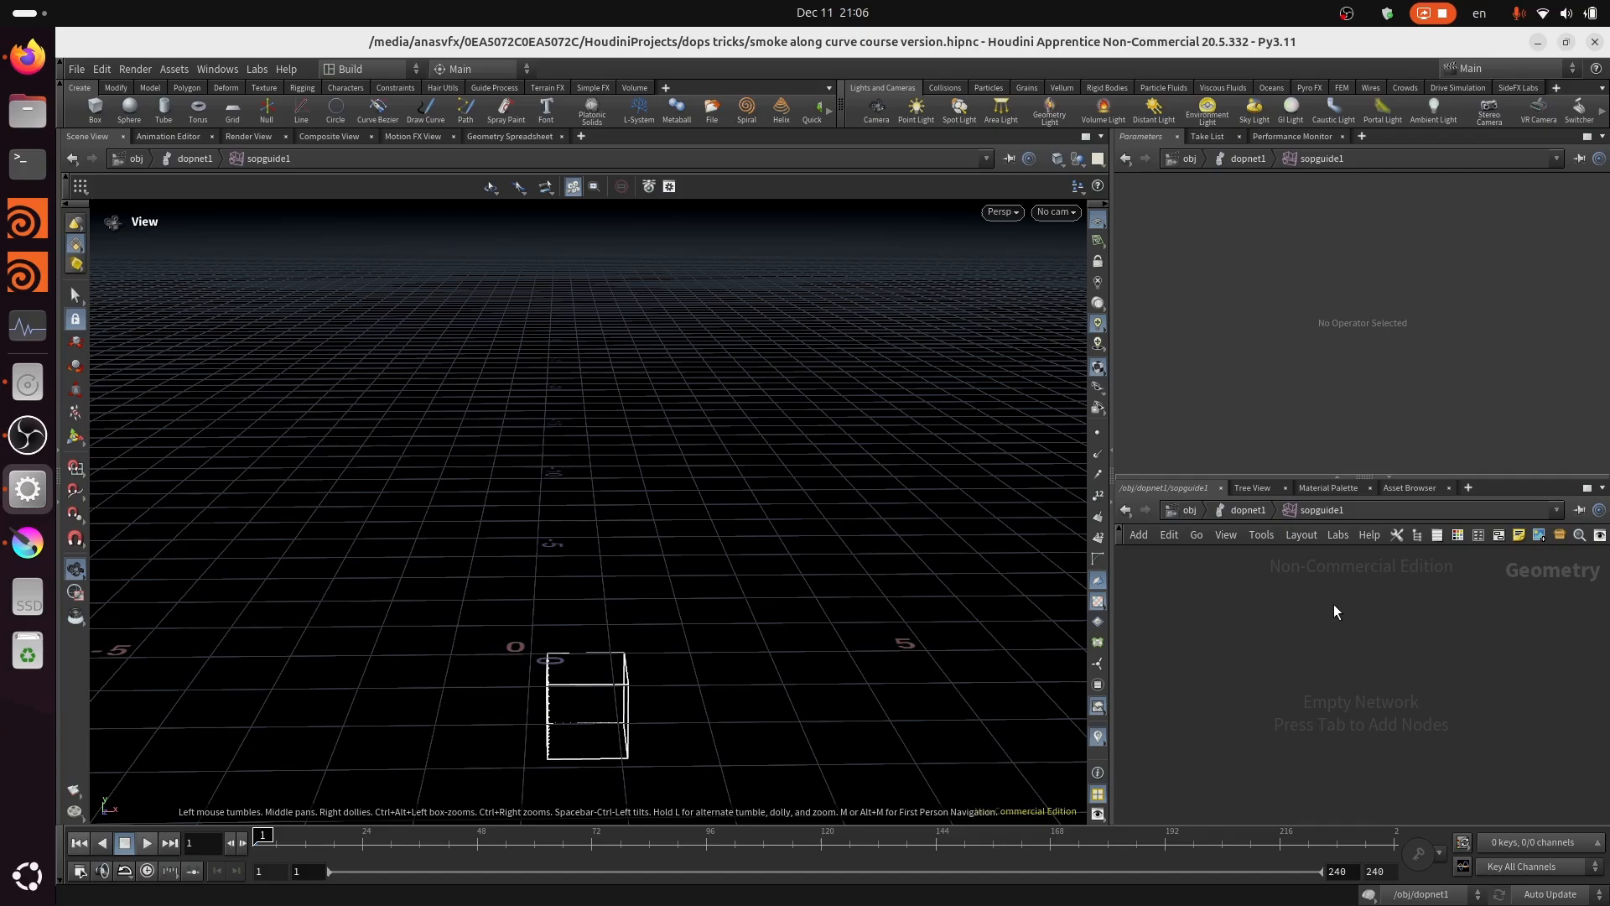
{"action": "key", "text": "Tab"}
{"action": "type", "text": "s"}
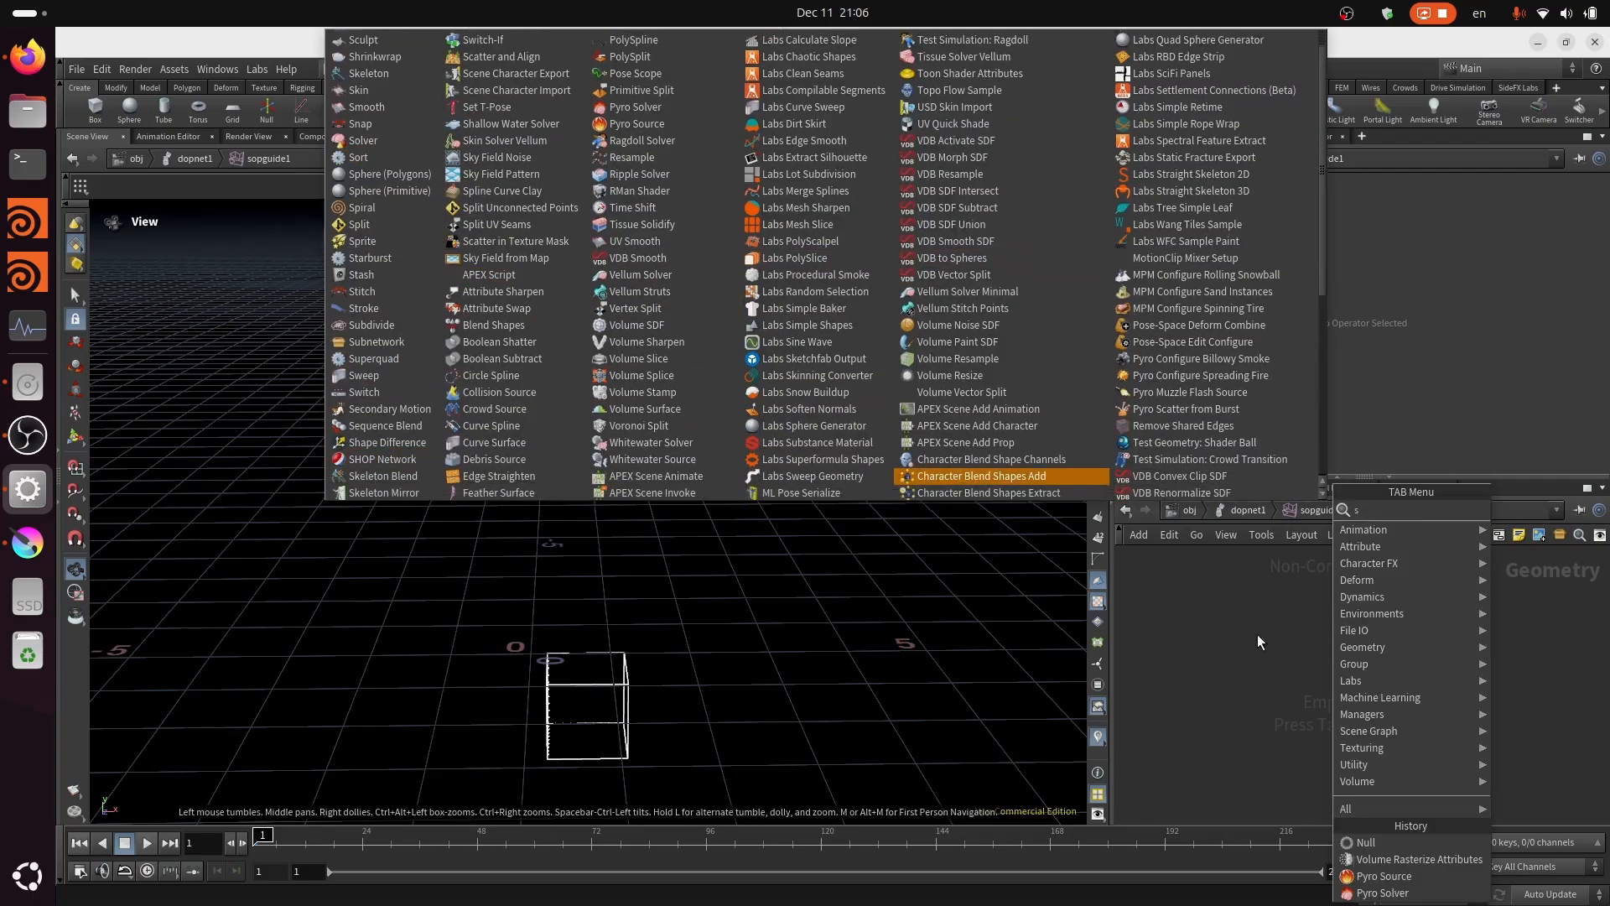
{"action": "left_click", "coordinate": [1244, 697]}
{"action": "key", "text": "Tab"}
{"action": "type", "text": "ex"}
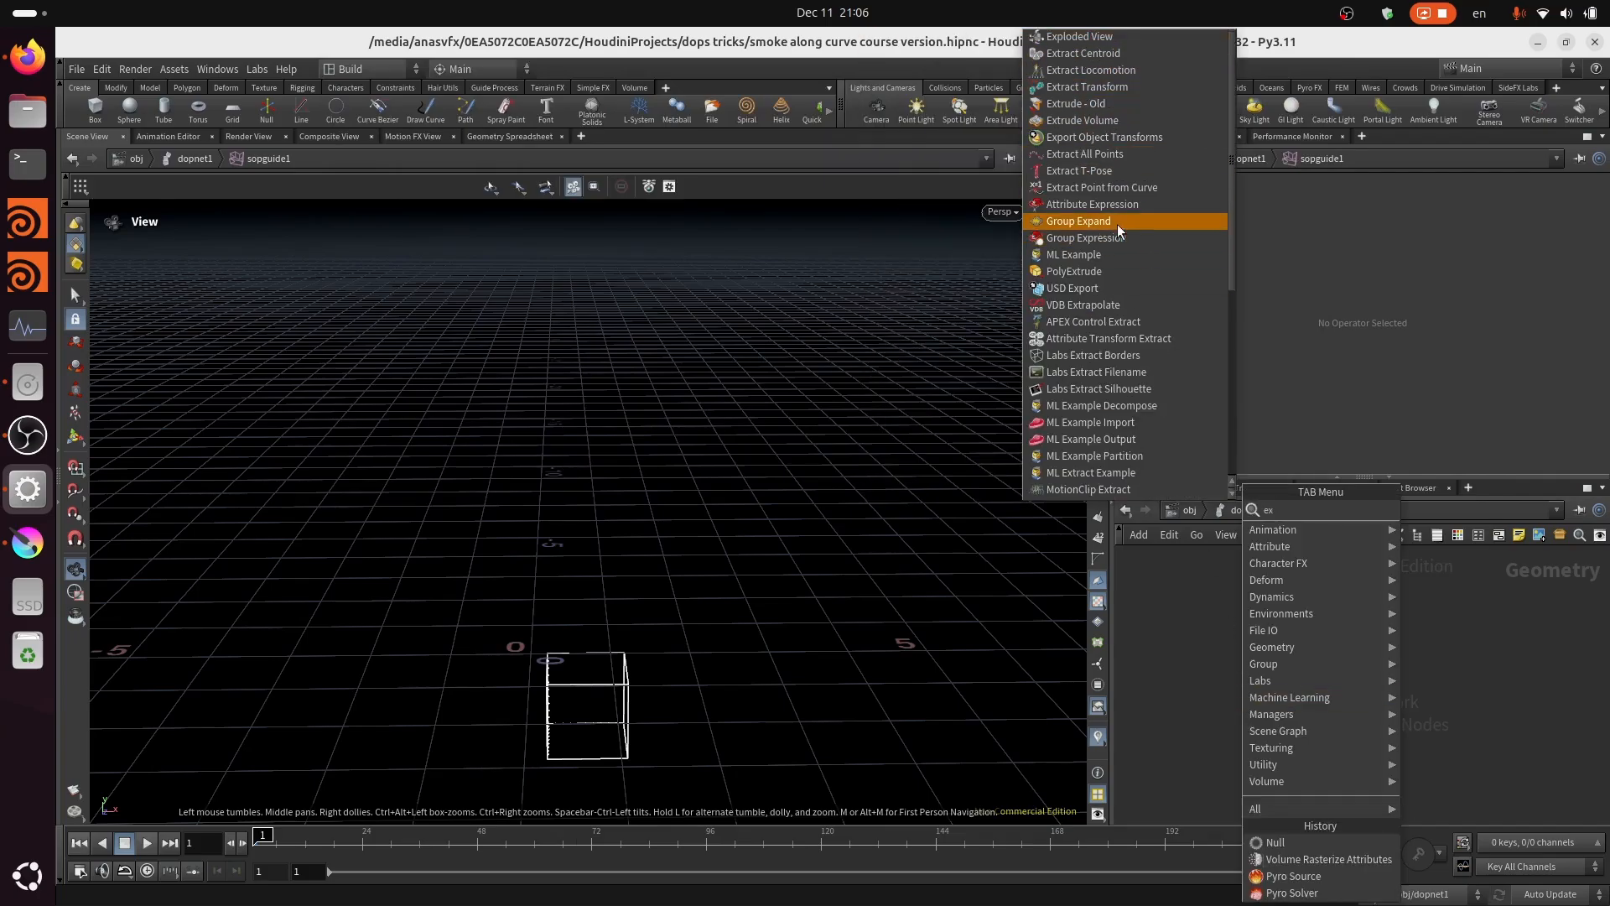
{"action": "scroll", "coordinate": [1144, 477], "scroll_direction": "down", "scroll_amount": 3}
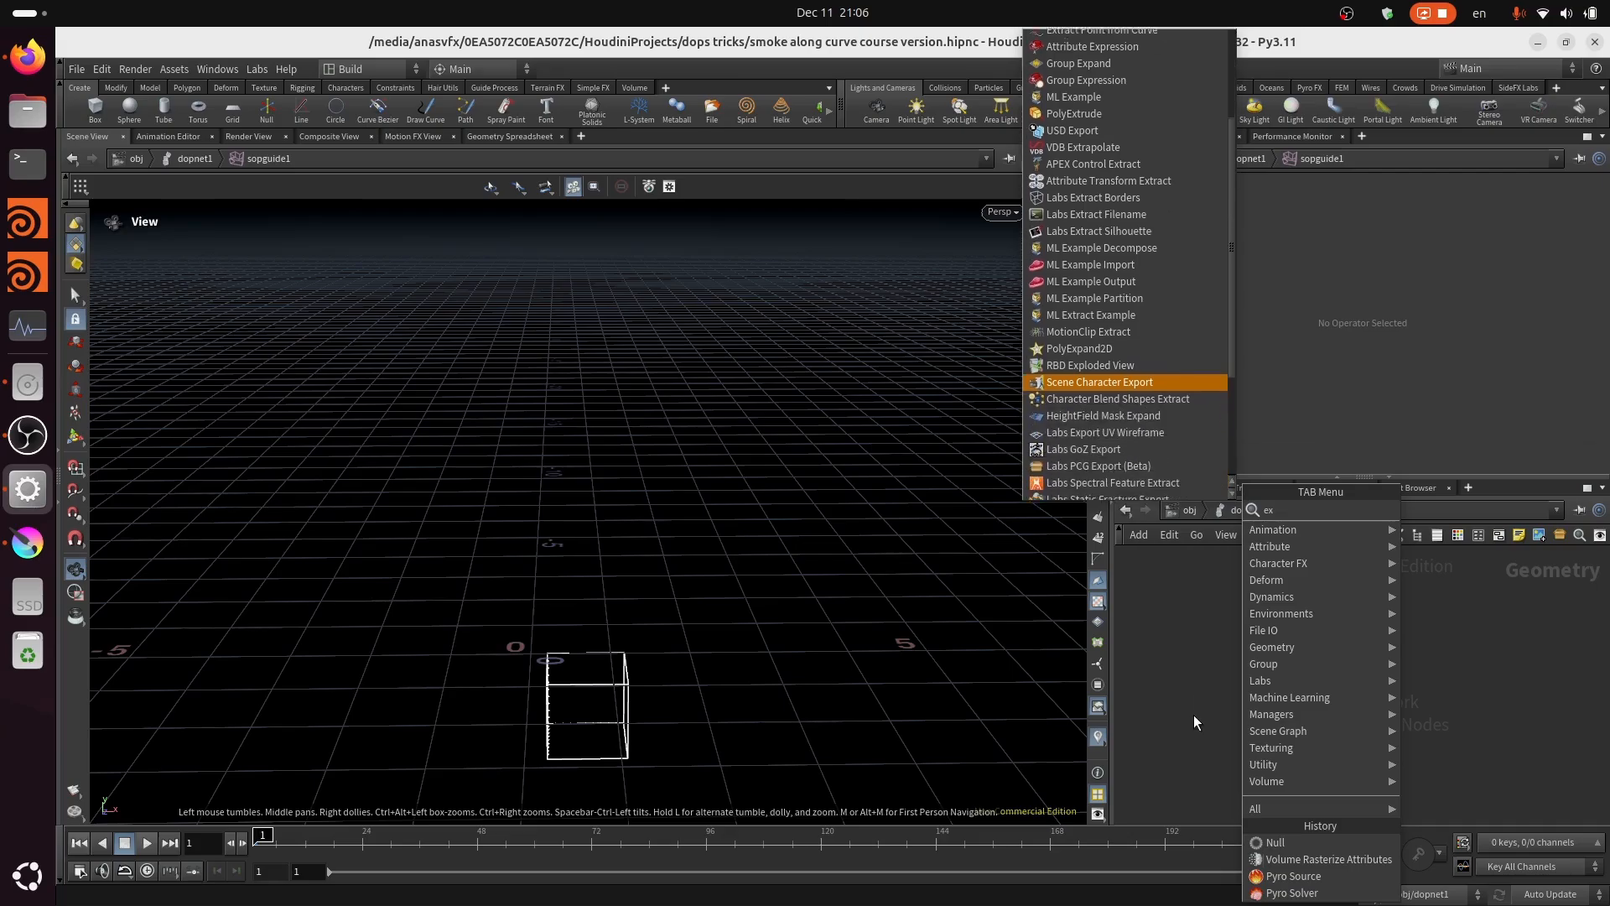
{"action": "left_click", "coordinate": [1197, 717]}
Step: Save the scene file, return to dopnet1 and re-enter the sopguide1 network
{"action": "key", "text": "ctrl+s"}
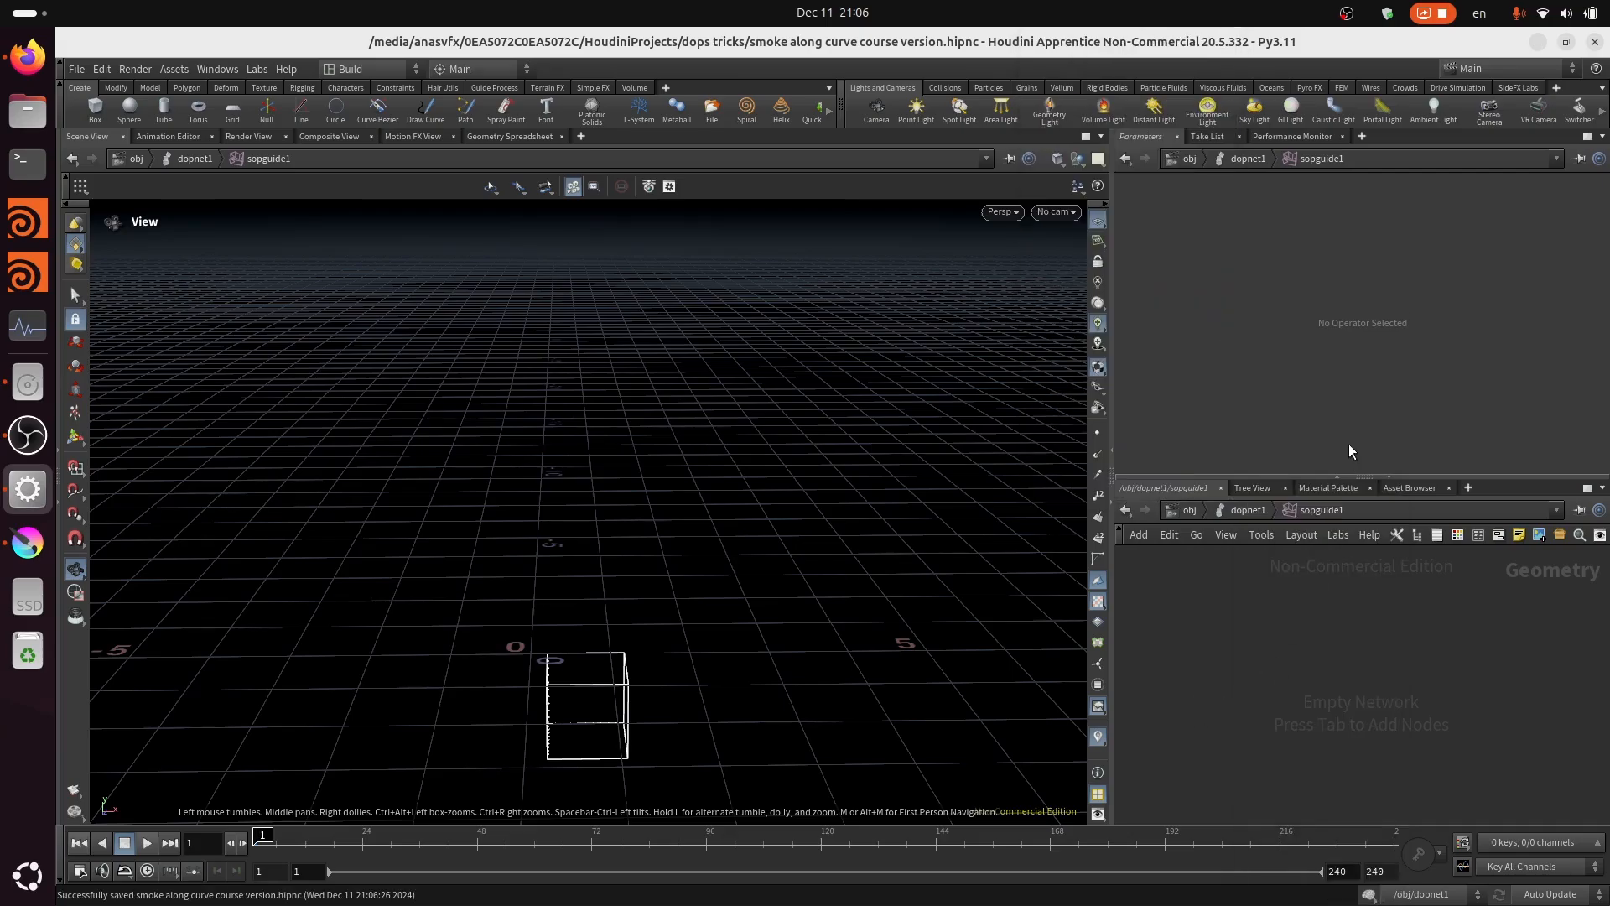
{"action": "left_click", "coordinate": [1234, 510]}
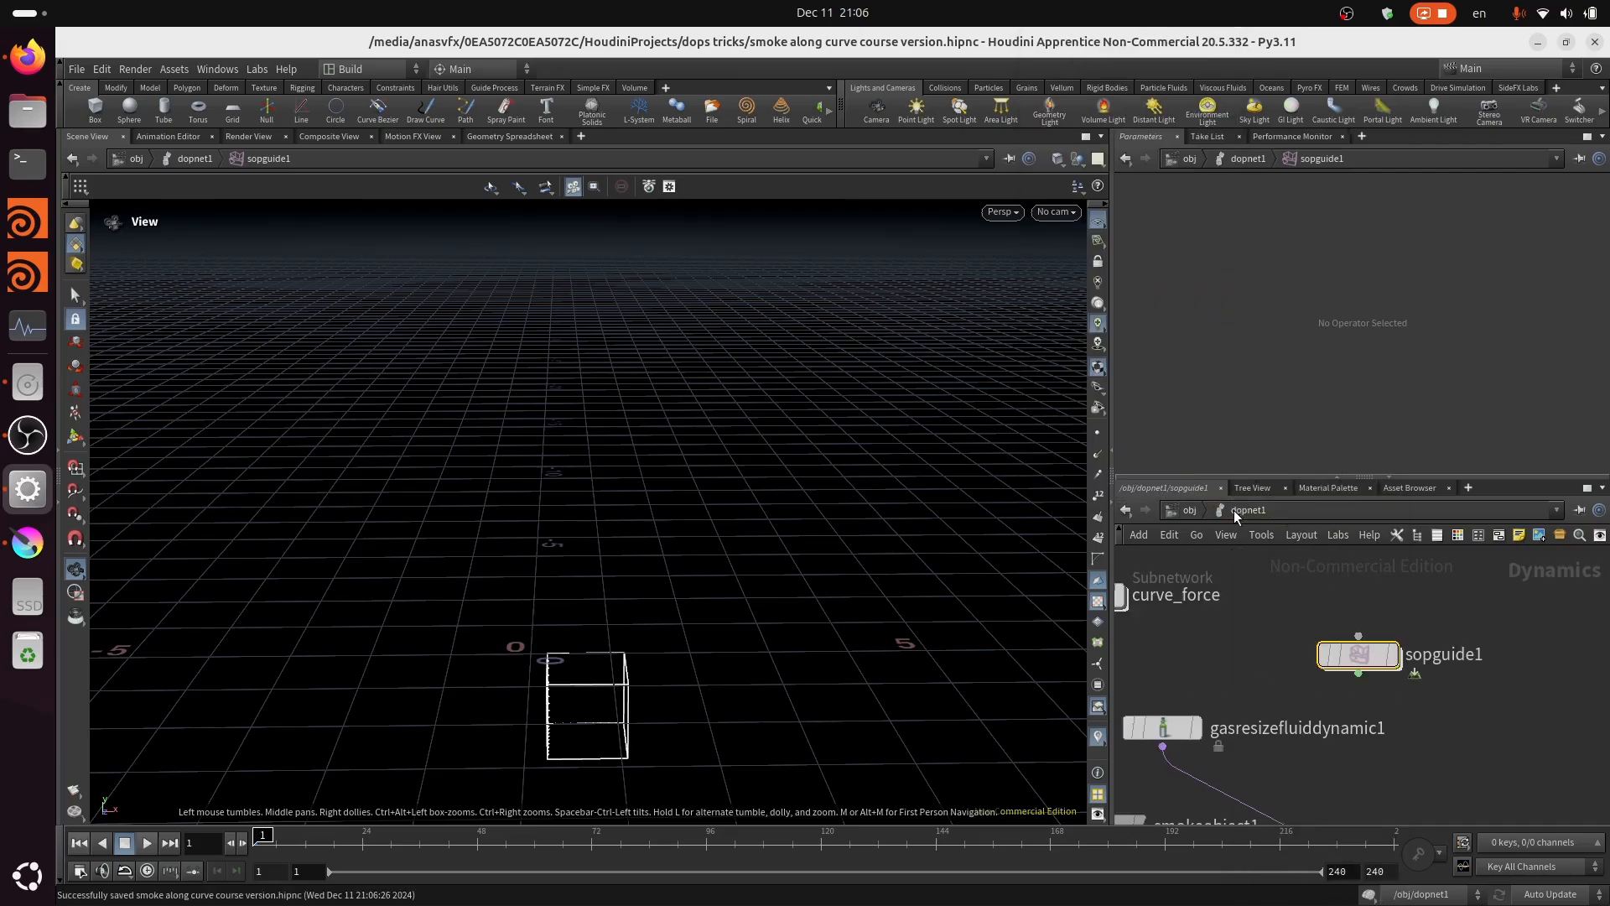
{"action": "middle_click_drag", "start_coordinate": [1393, 715], "coordinate": [1338, 696]}
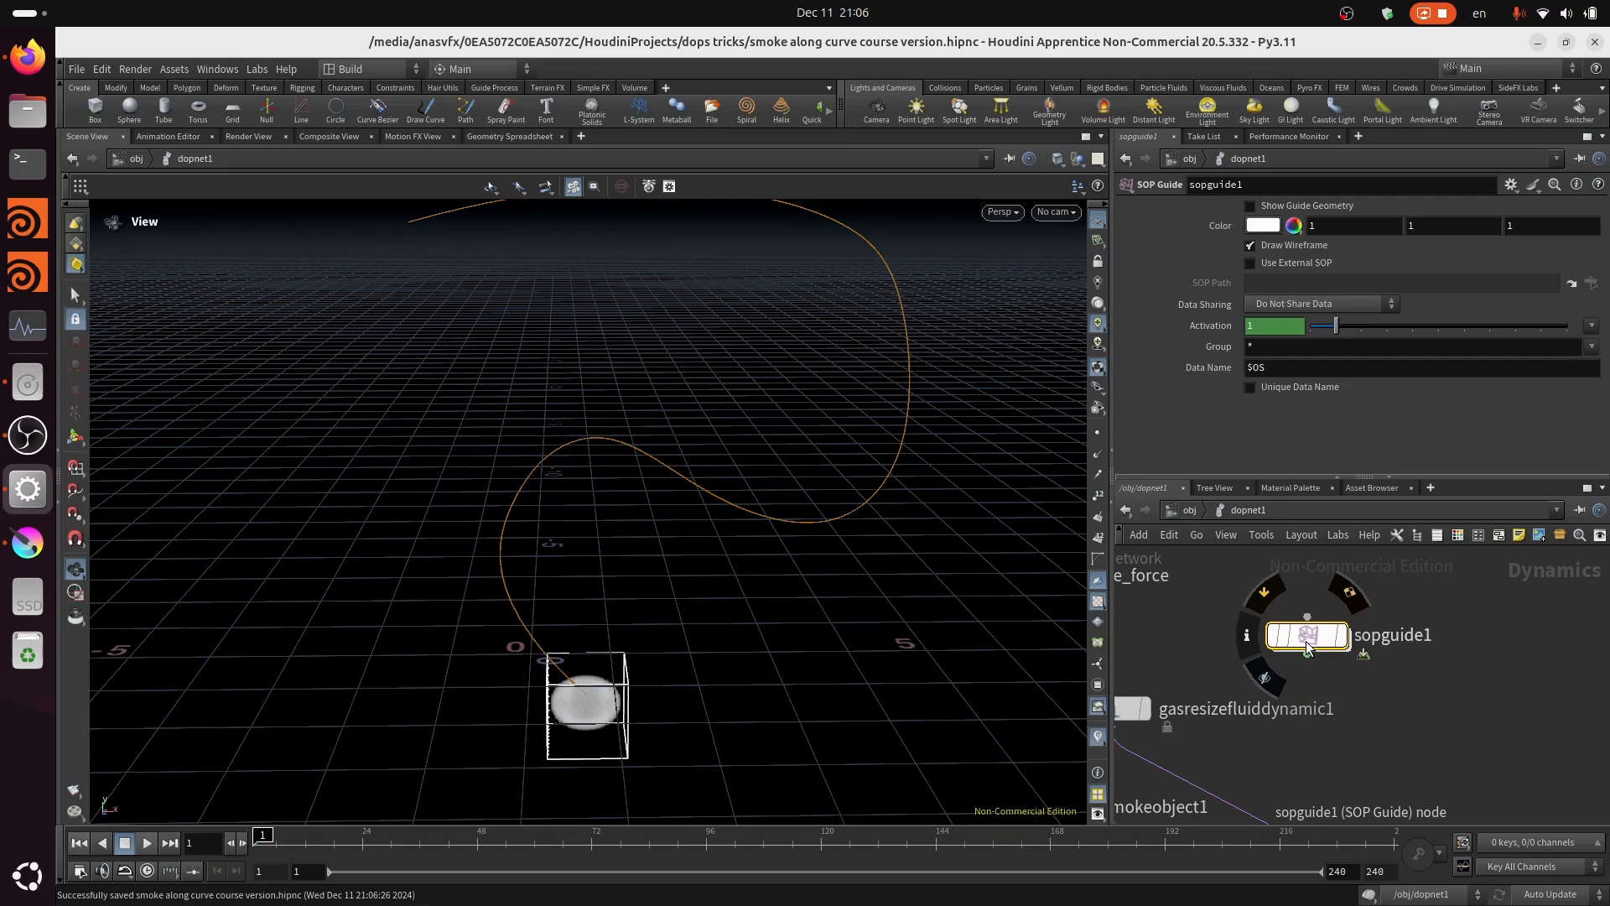
{"action": "double_click", "coordinate": [1306, 641]}
{"action": "key", "text": "Tab"}
{"action": "key", "text": "Escape"}
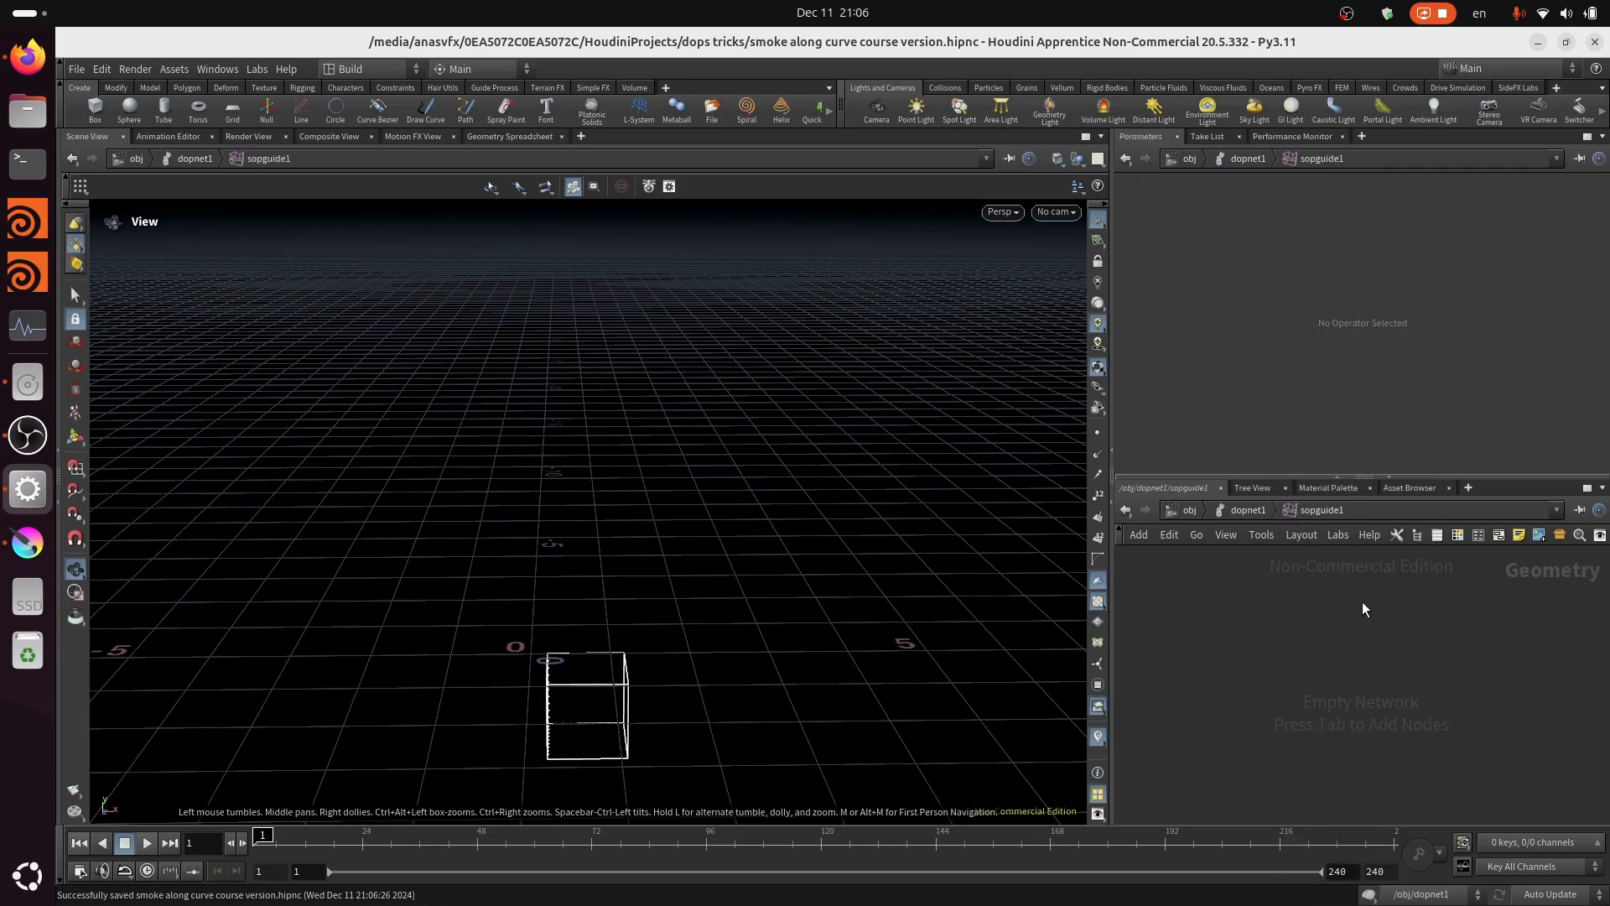
Step: Add an Object Merge node to the empty sopguide1 geometry network
{"action": "key", "text": "Tab"}
{"action": "type", "text": "ob"}
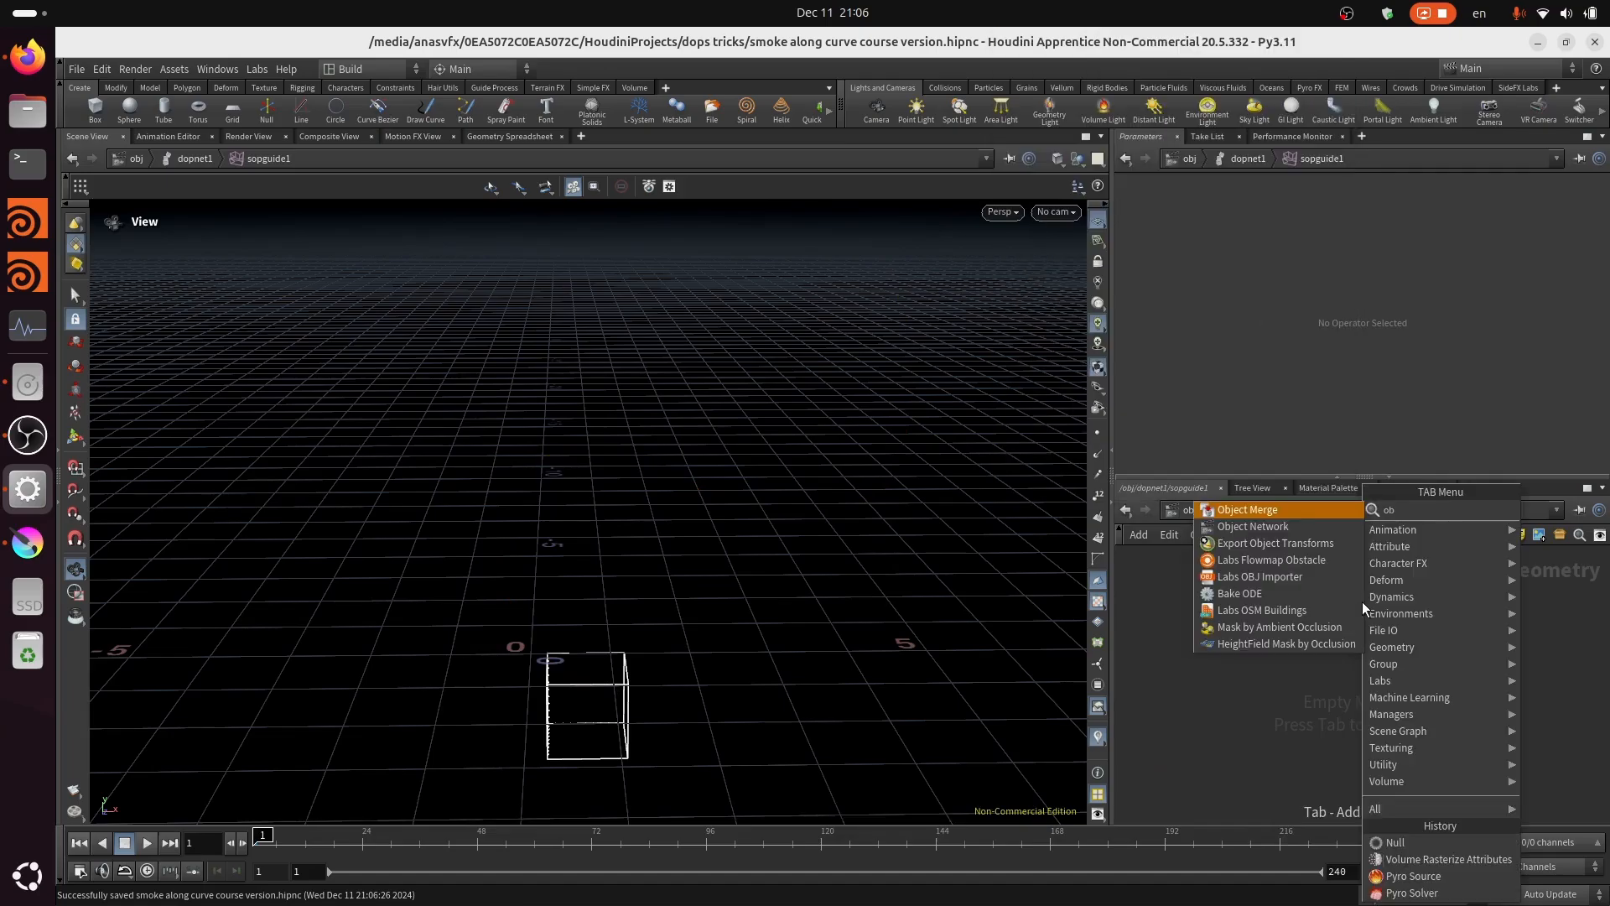
{"action": "type", "text": "je"}
{"action": "key", "text": "Return"}
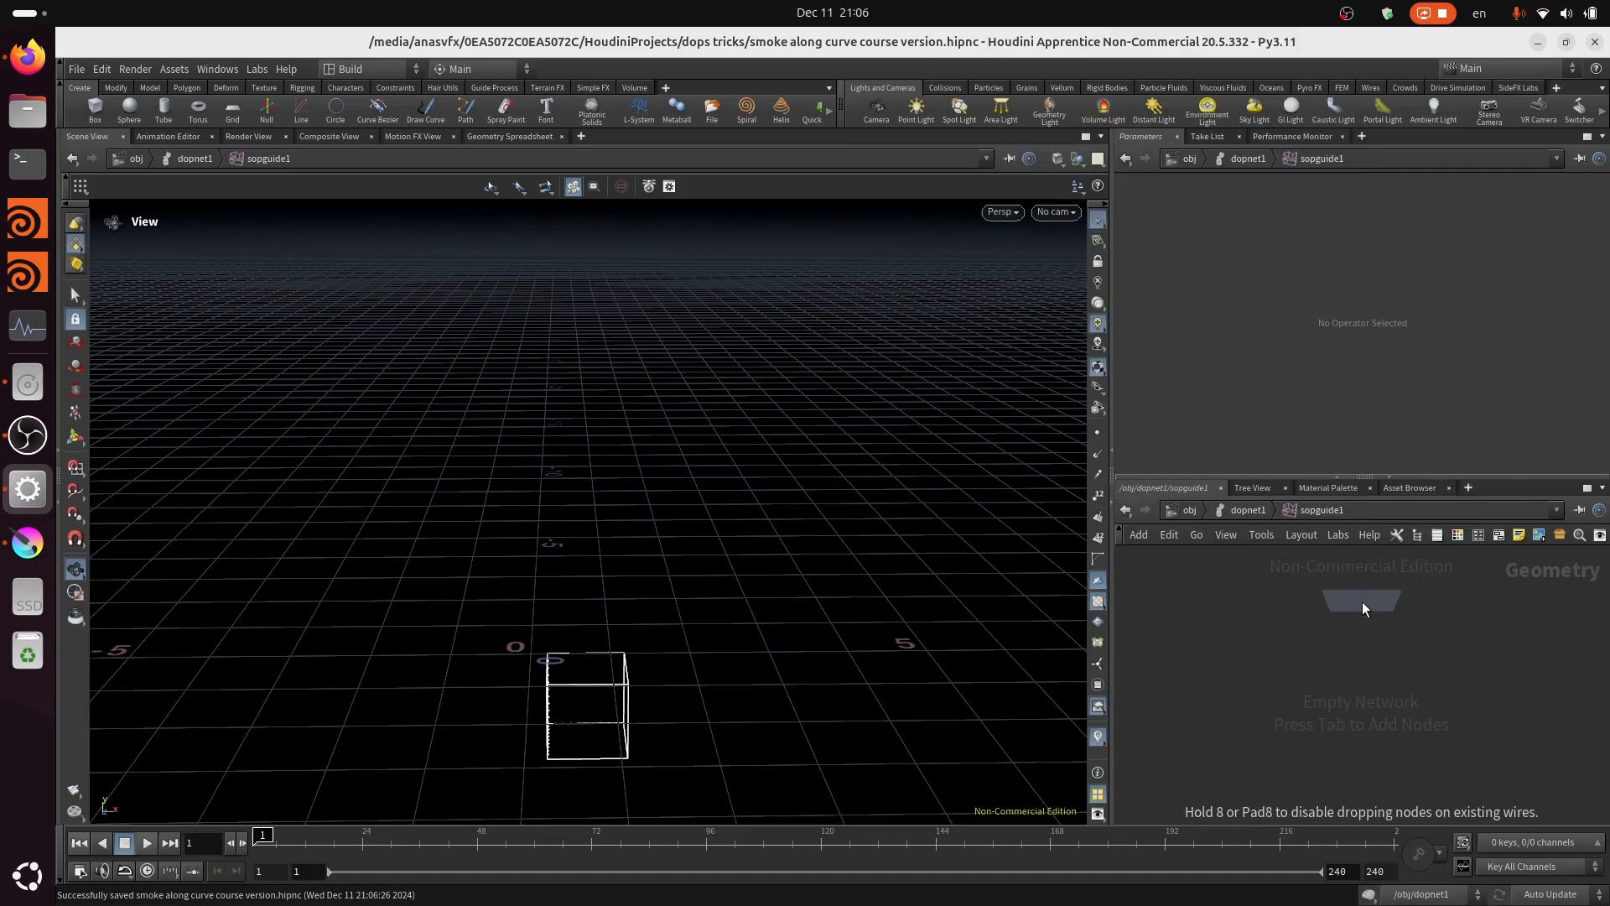
{"action": "left_click", "coordinate": [1275, 633]}
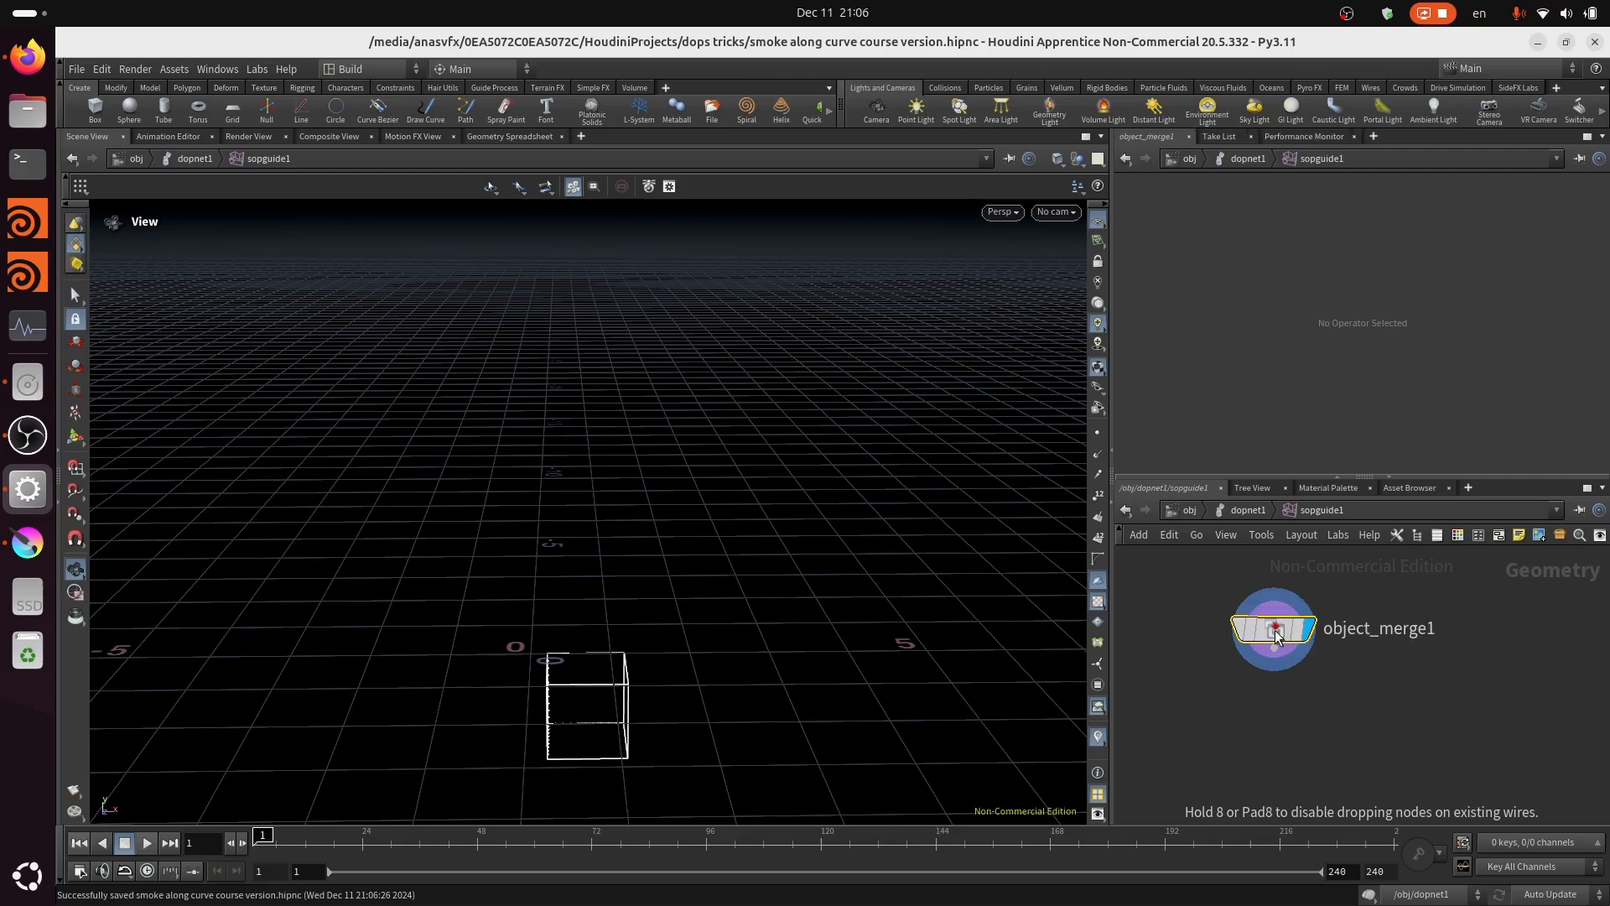
{"action": "middle_click_drag", "start_coordinate": [1258, 713], "coordinate": [1238, 701]}
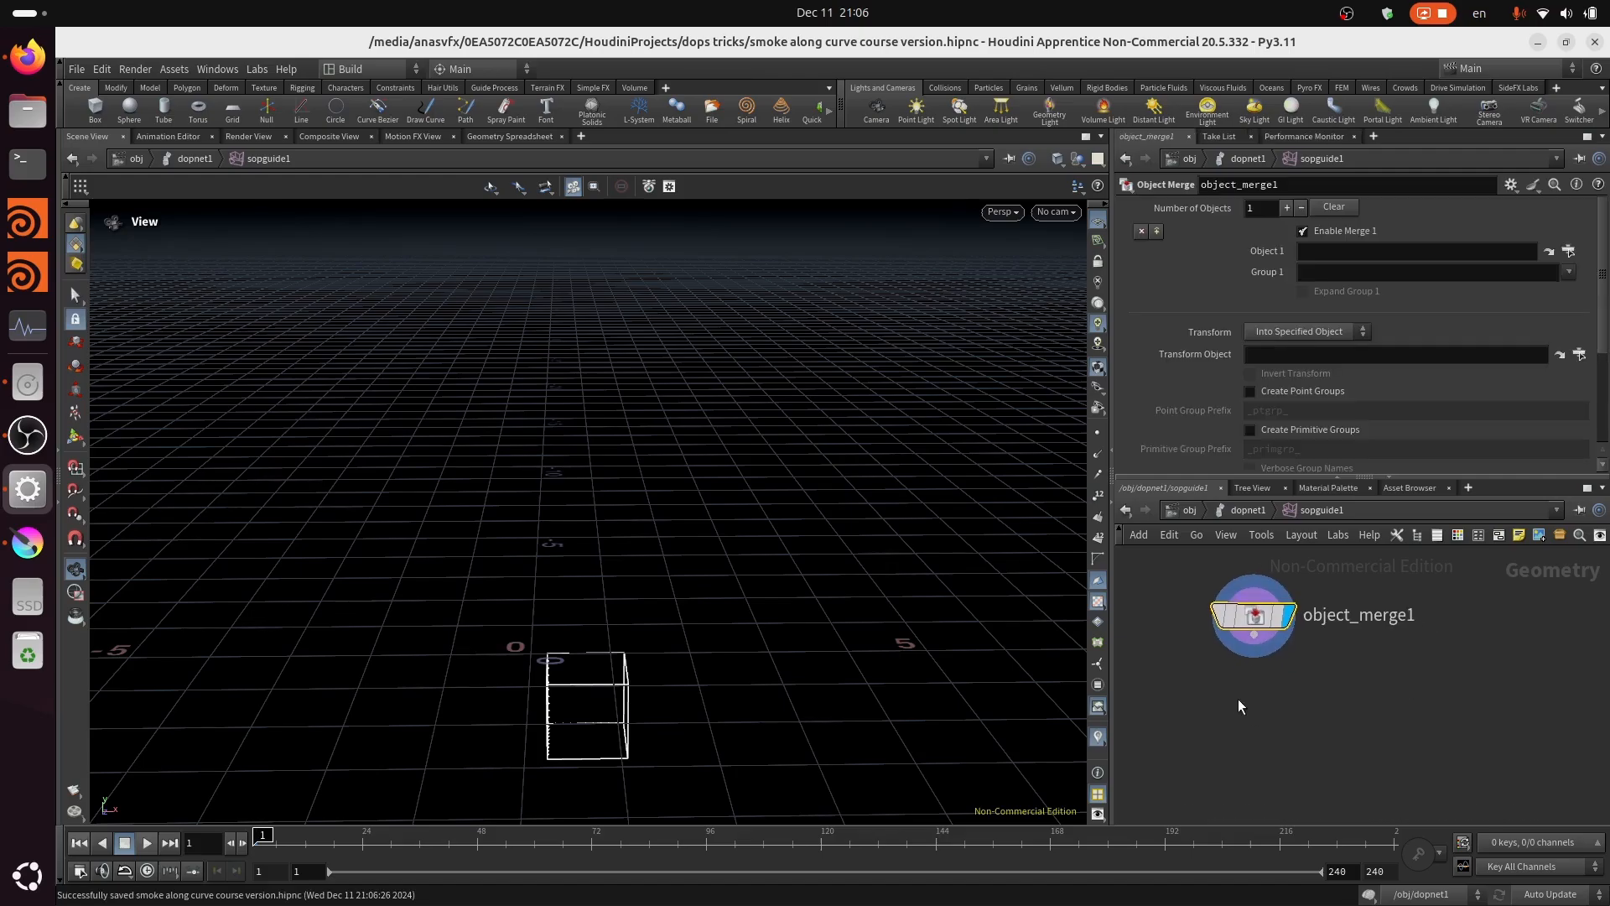
{"action": "scroll", "coordinate": [1254, 679], "scroll_direction": "up", "scroll_amount": 2}
{"action": "middle_click_drag", "start_coordinate": [1340, 695], "coordinate": [1301, 692]}
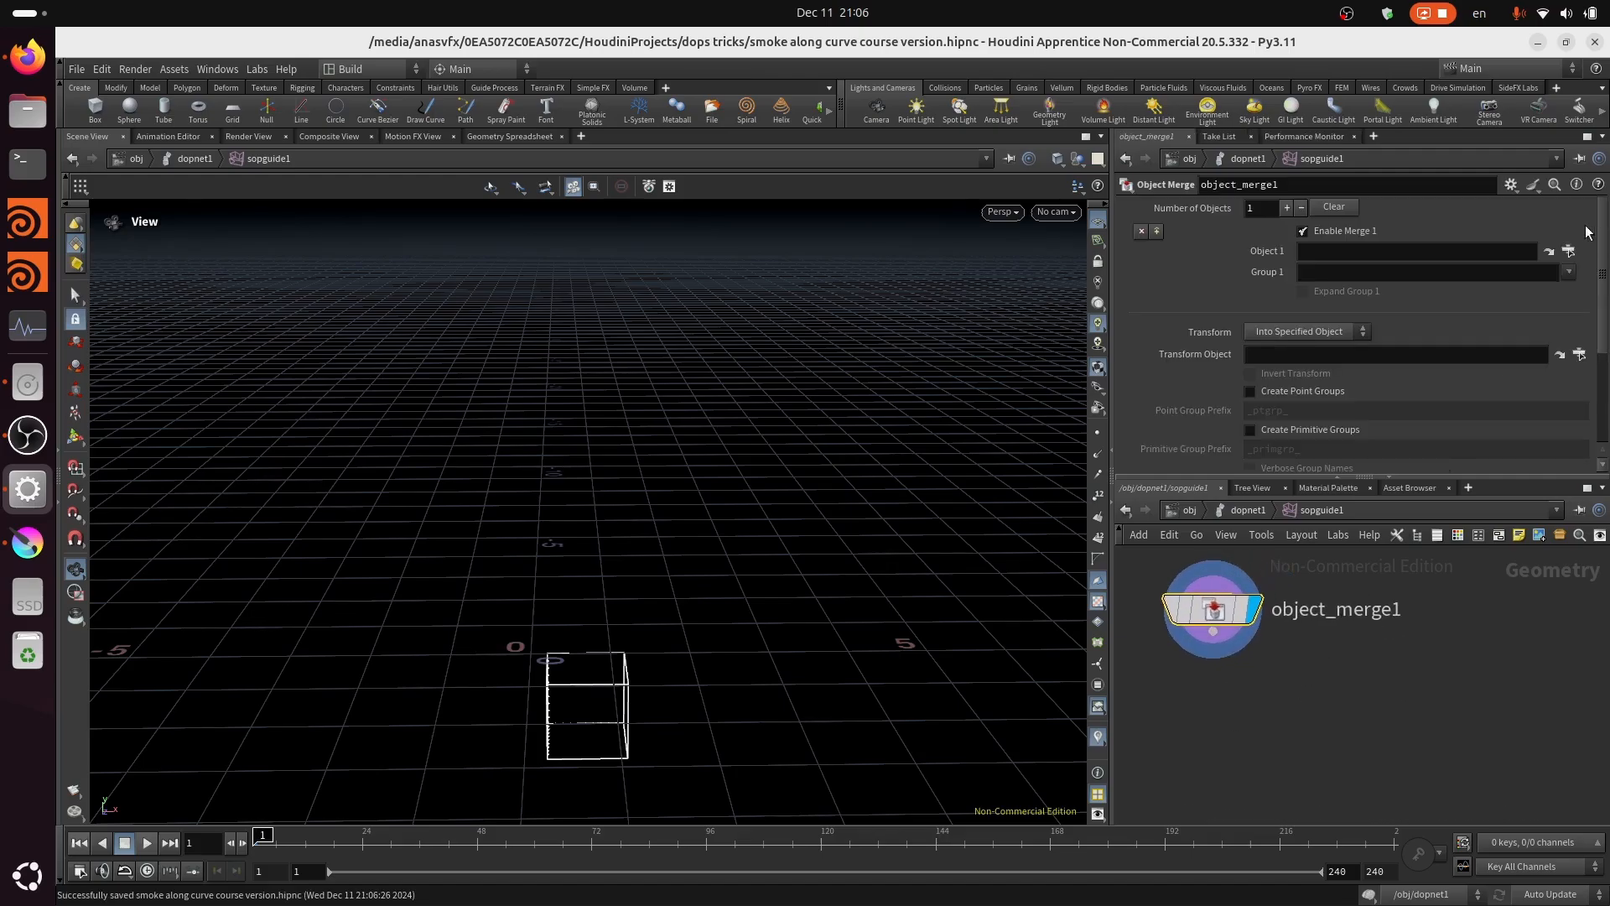
Step: Set the Object Merge node's Object 1 to /obj/curve_object1/curve1 and check the imported curve in the viewport
{"action": "left_click", "coordinate": [1570, 250]}
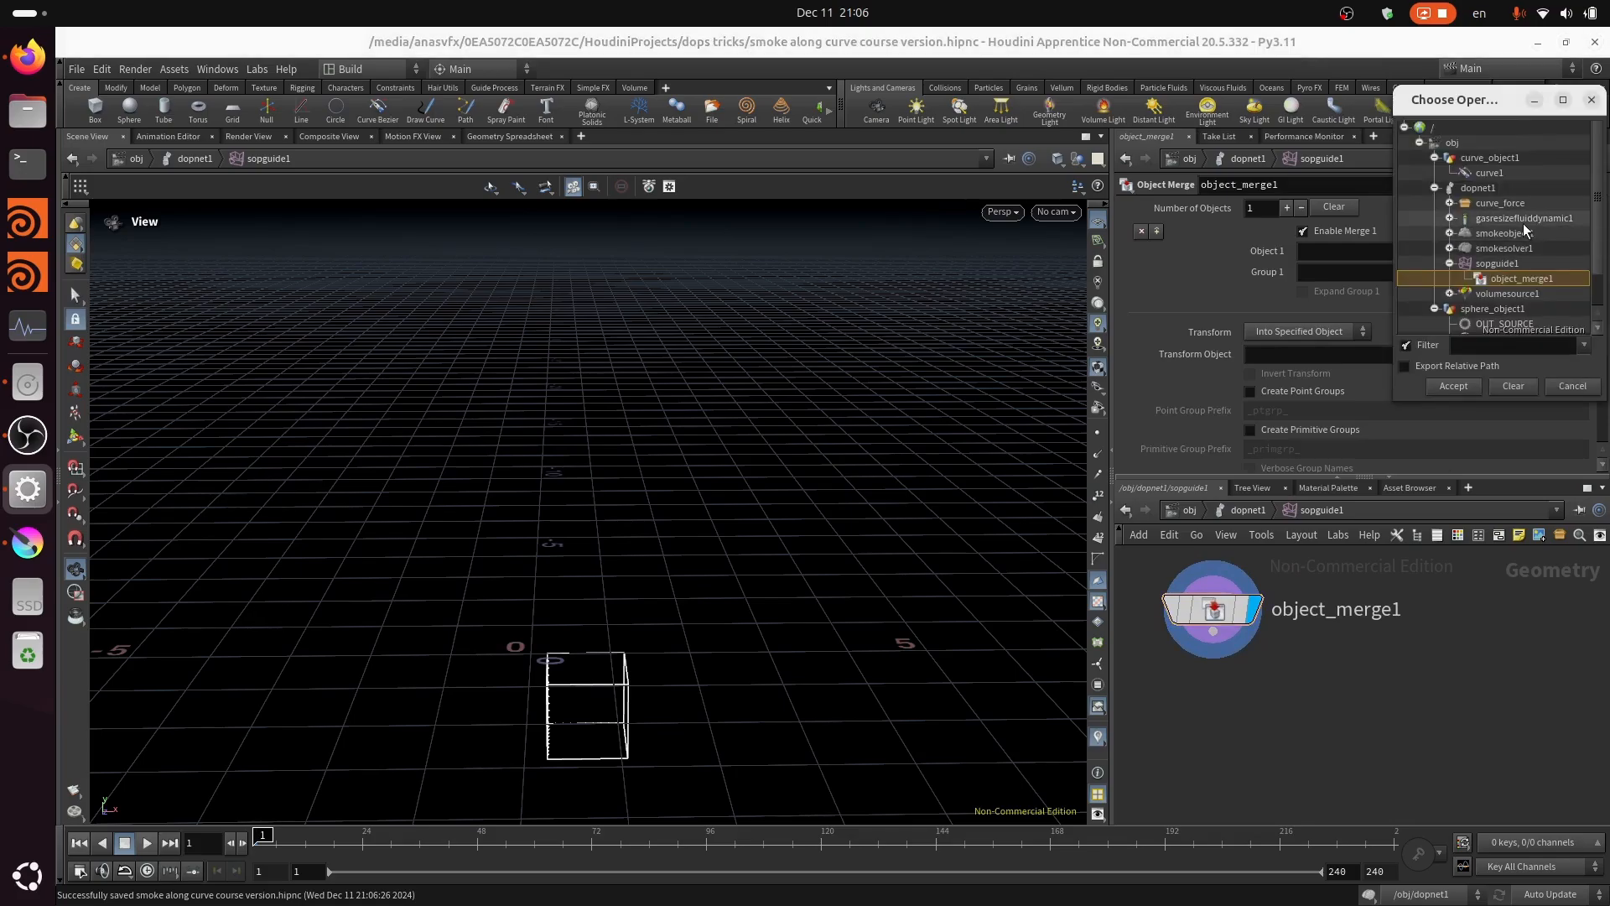
{"action": "double_click", "coordinate": [1490, 174]}
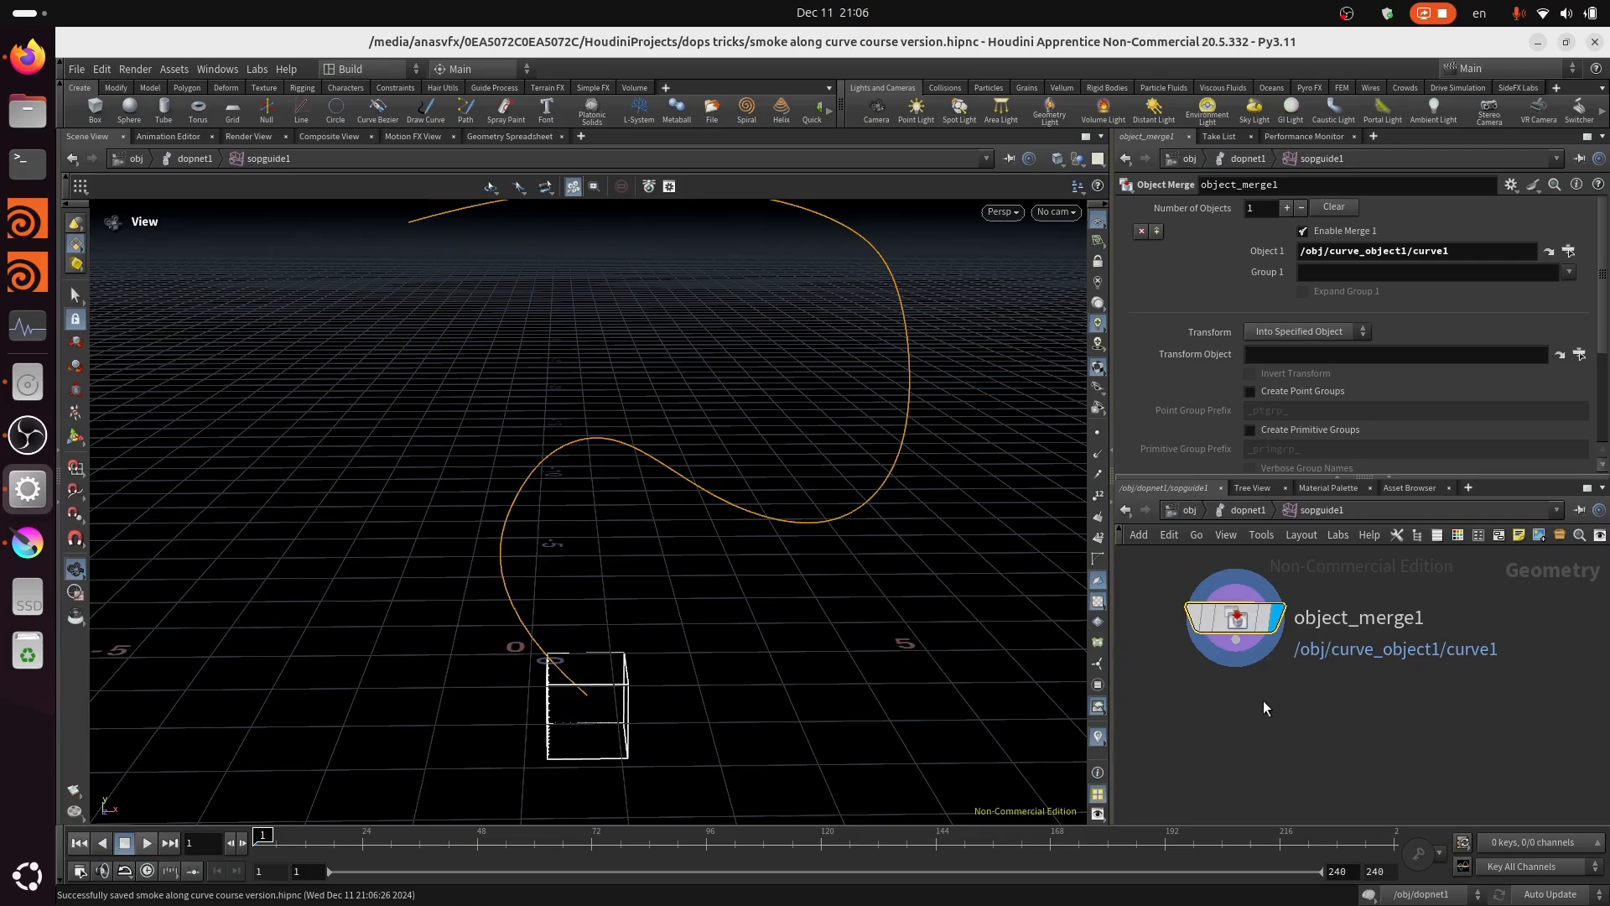
{"action": "left_click_drag", "start_coordinate": [881, 604], "coordinate": [744, 535]}
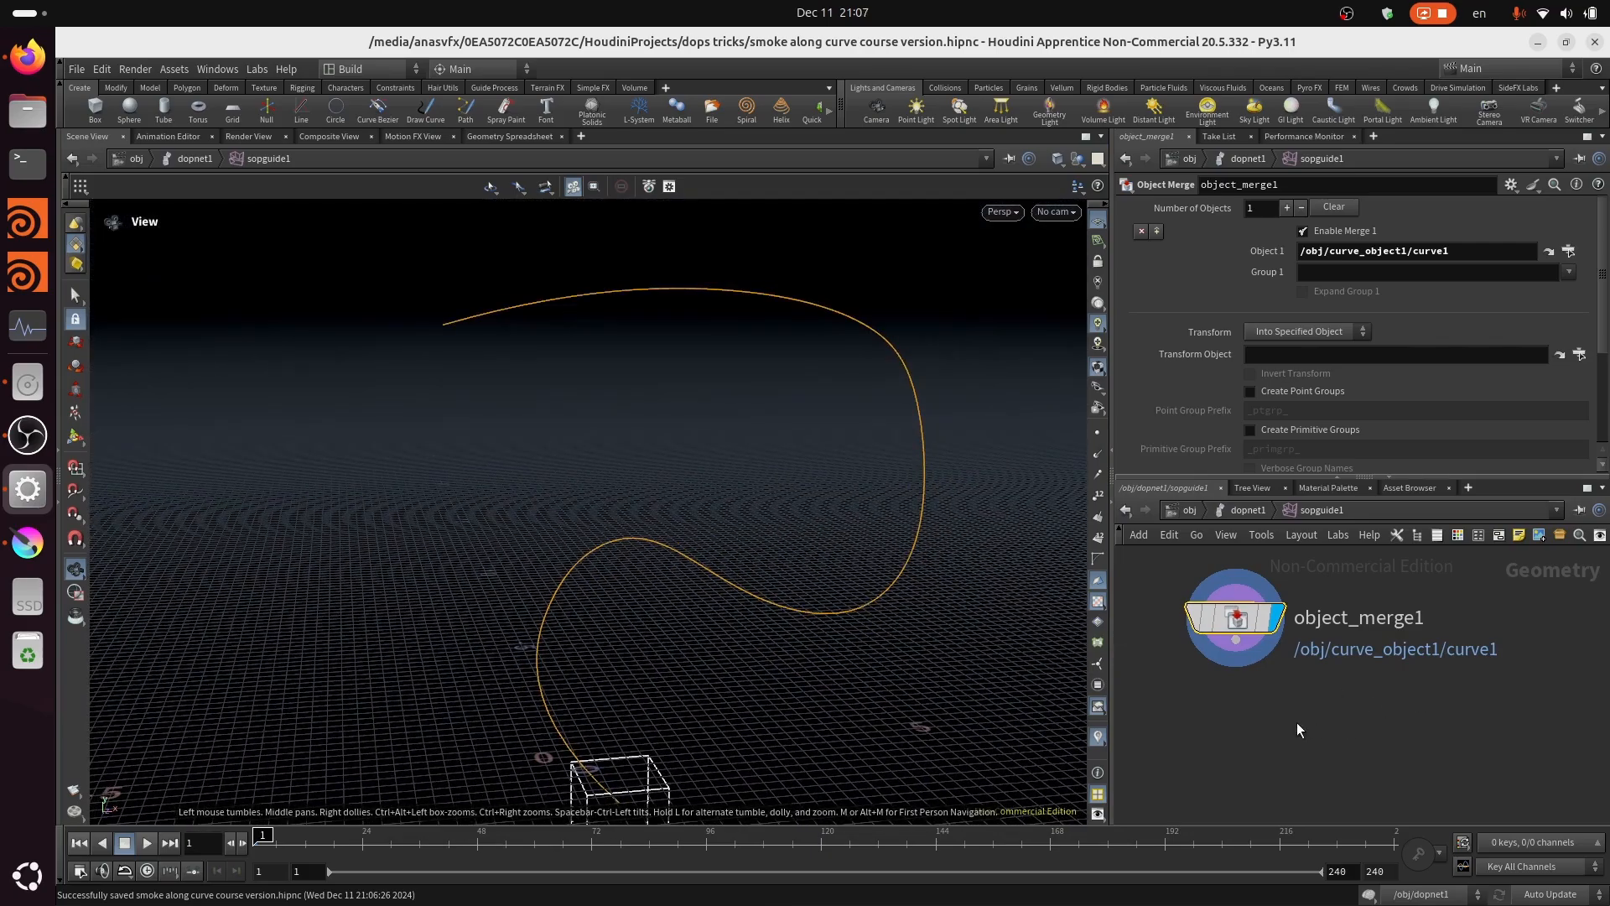
{"action": "middle_click_drag", "start_coordinate": [1297, 727], "coordinate": [1315, 676]}
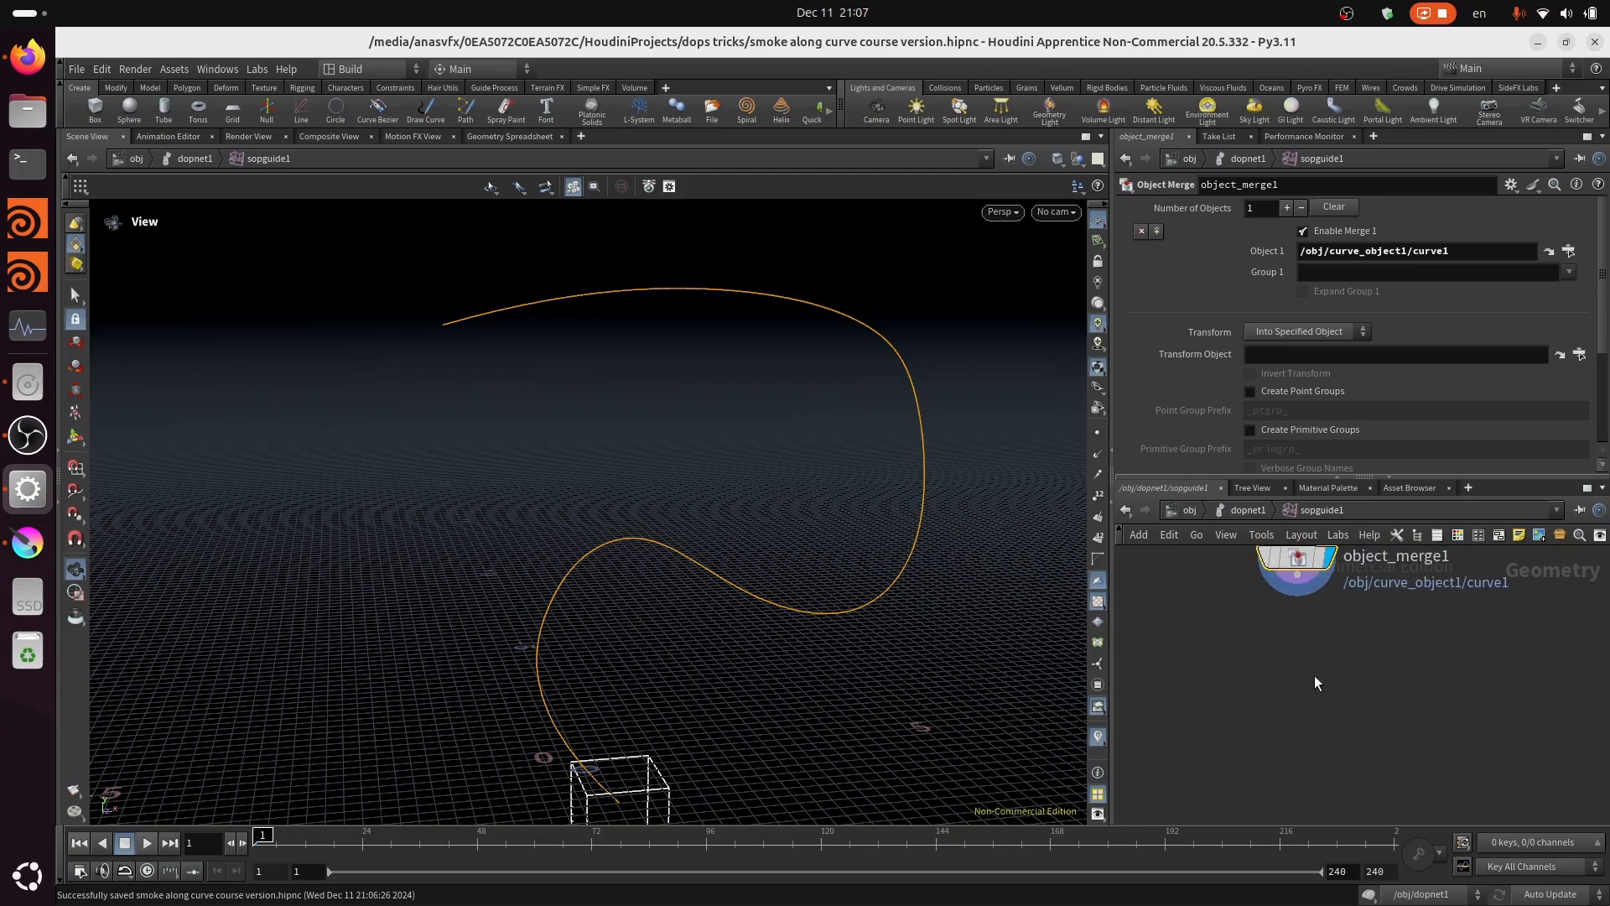
Step: Add a Resample node connected to the output of object_merge1 and display its result
{"action": "left_click", "coordinate": [1297, 584]}
{"action": "key", "text": "Tab"}
{"action": "type", "text": "resa"}
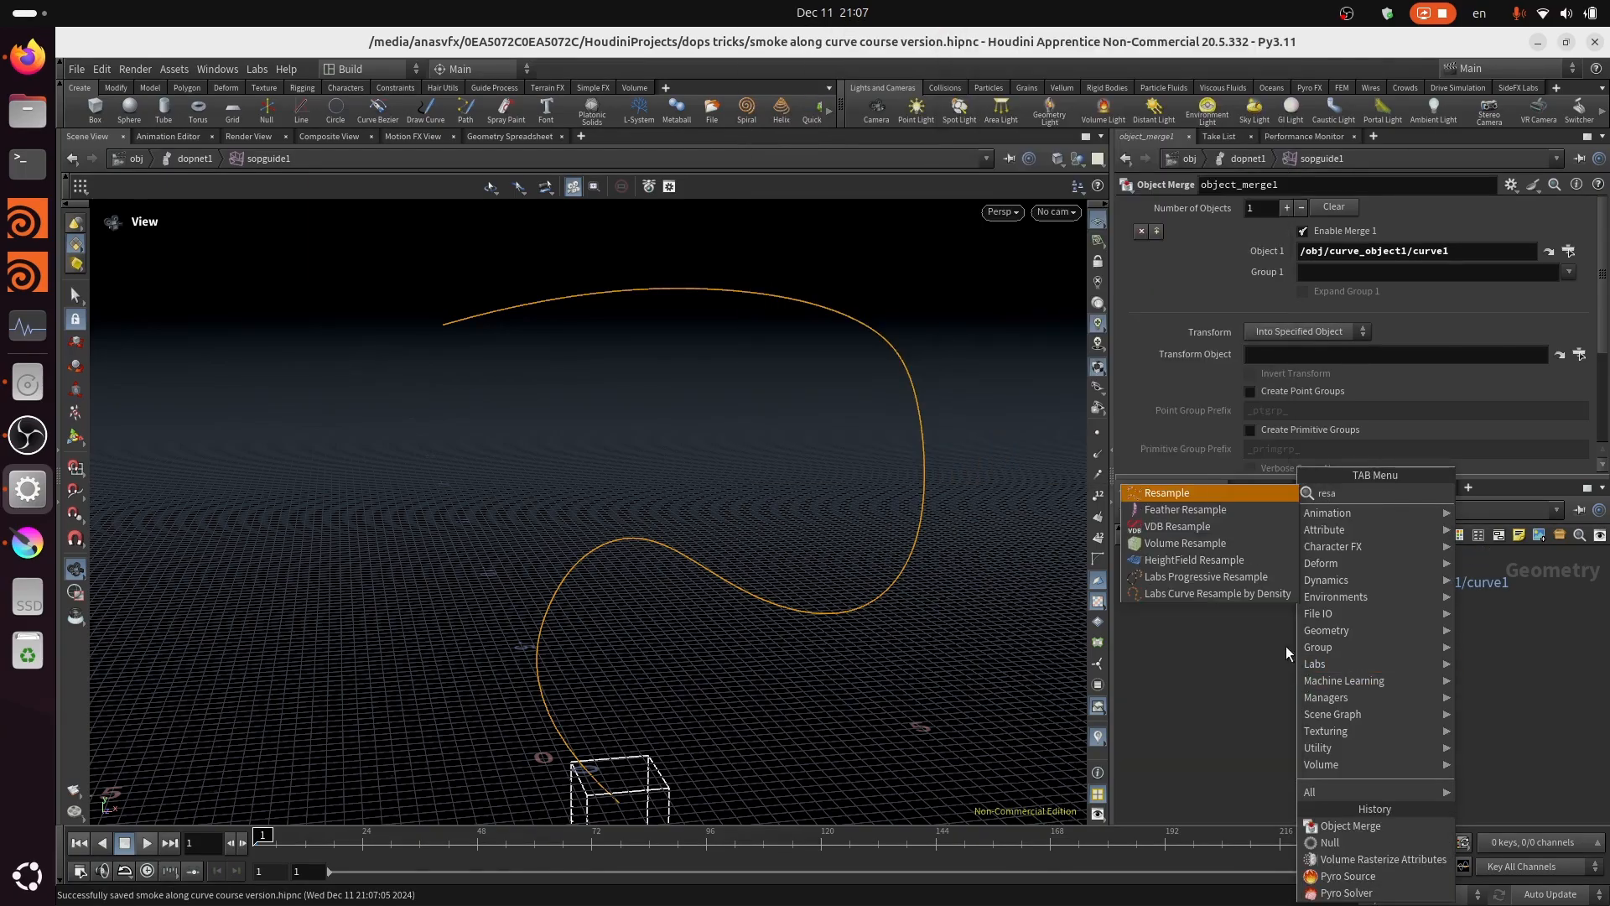
{"action": "left_click", "coordinate": [1181, 495]}
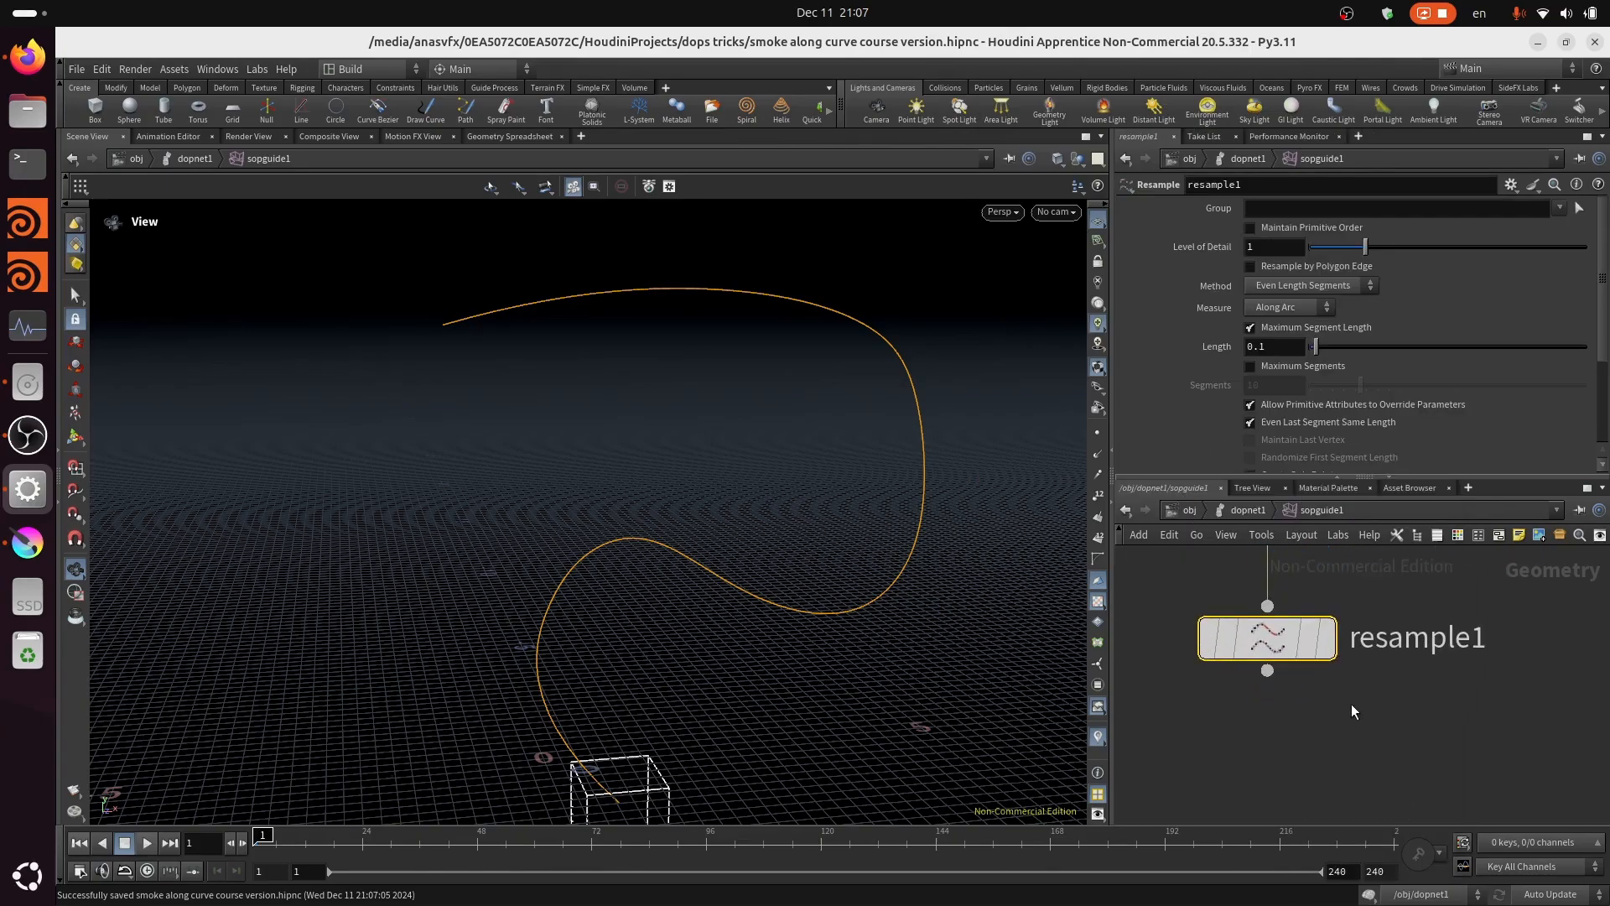
{"action": "left_click", "coordinate": [1328, 639]}
{"action": "mouse_move", "coordinate": [1272, 645]}
{"action": "left_mouse_down"}
{"action": "mouse_move", "coordinate": [1310, 638]}
{"action": "mouse_move", "coordinate": [1275, 634]}
{"action": "left_mouse_up"}
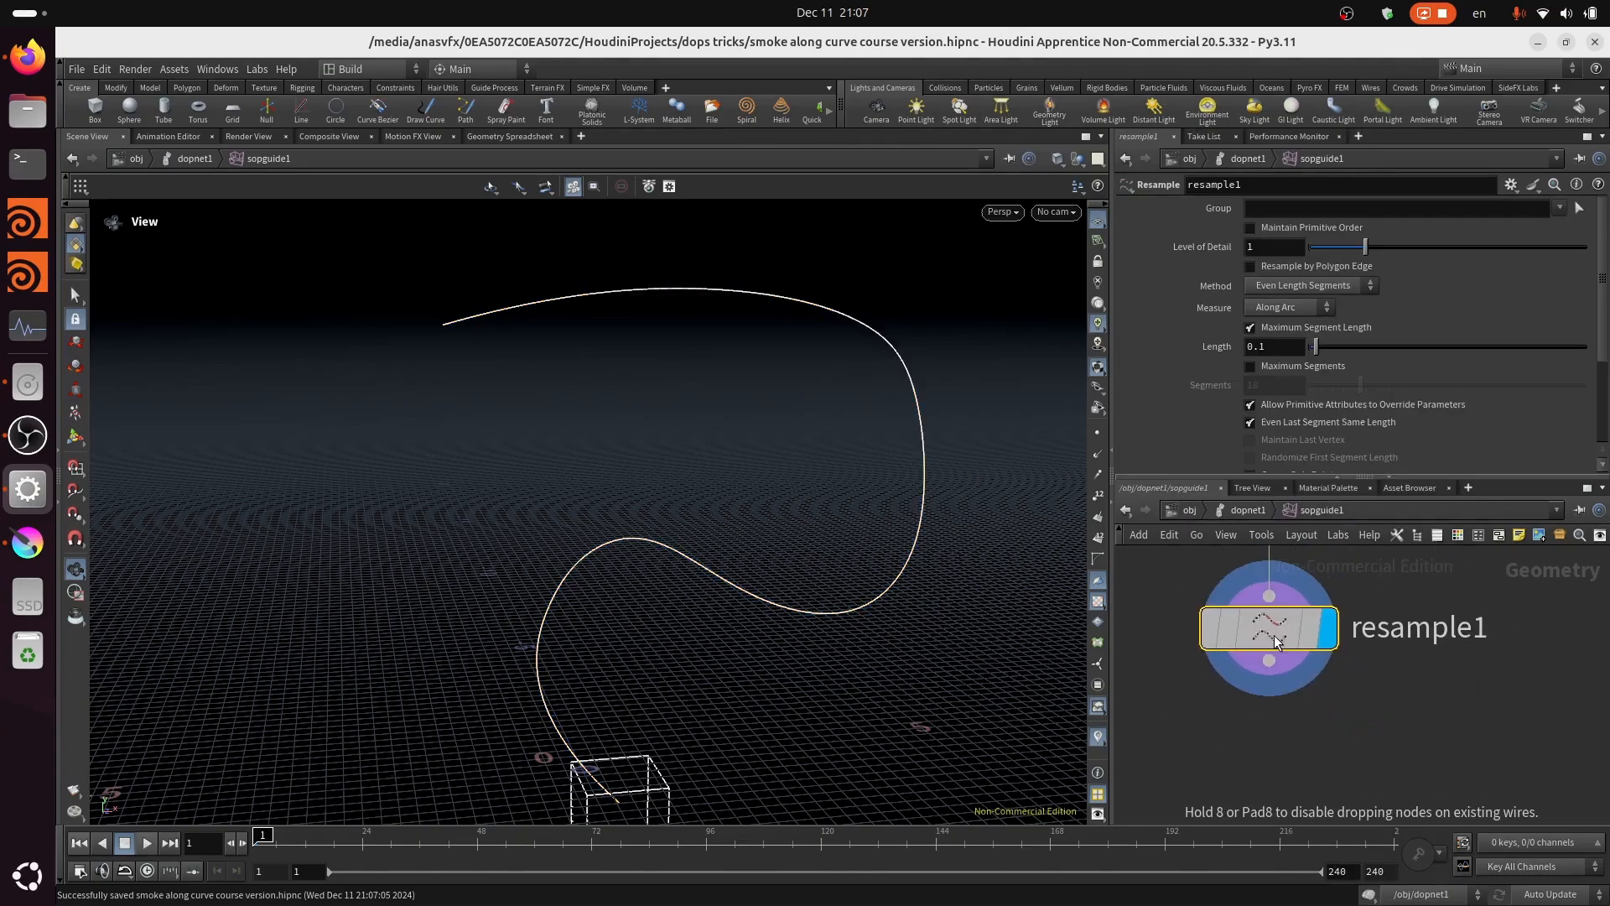
Step: Display the resampled curve's points in the viewport and examine their spacing along the curve
{"action": "right_click_drag", "start_coordinate": [557, 687], "coordinate": [643, 614]}
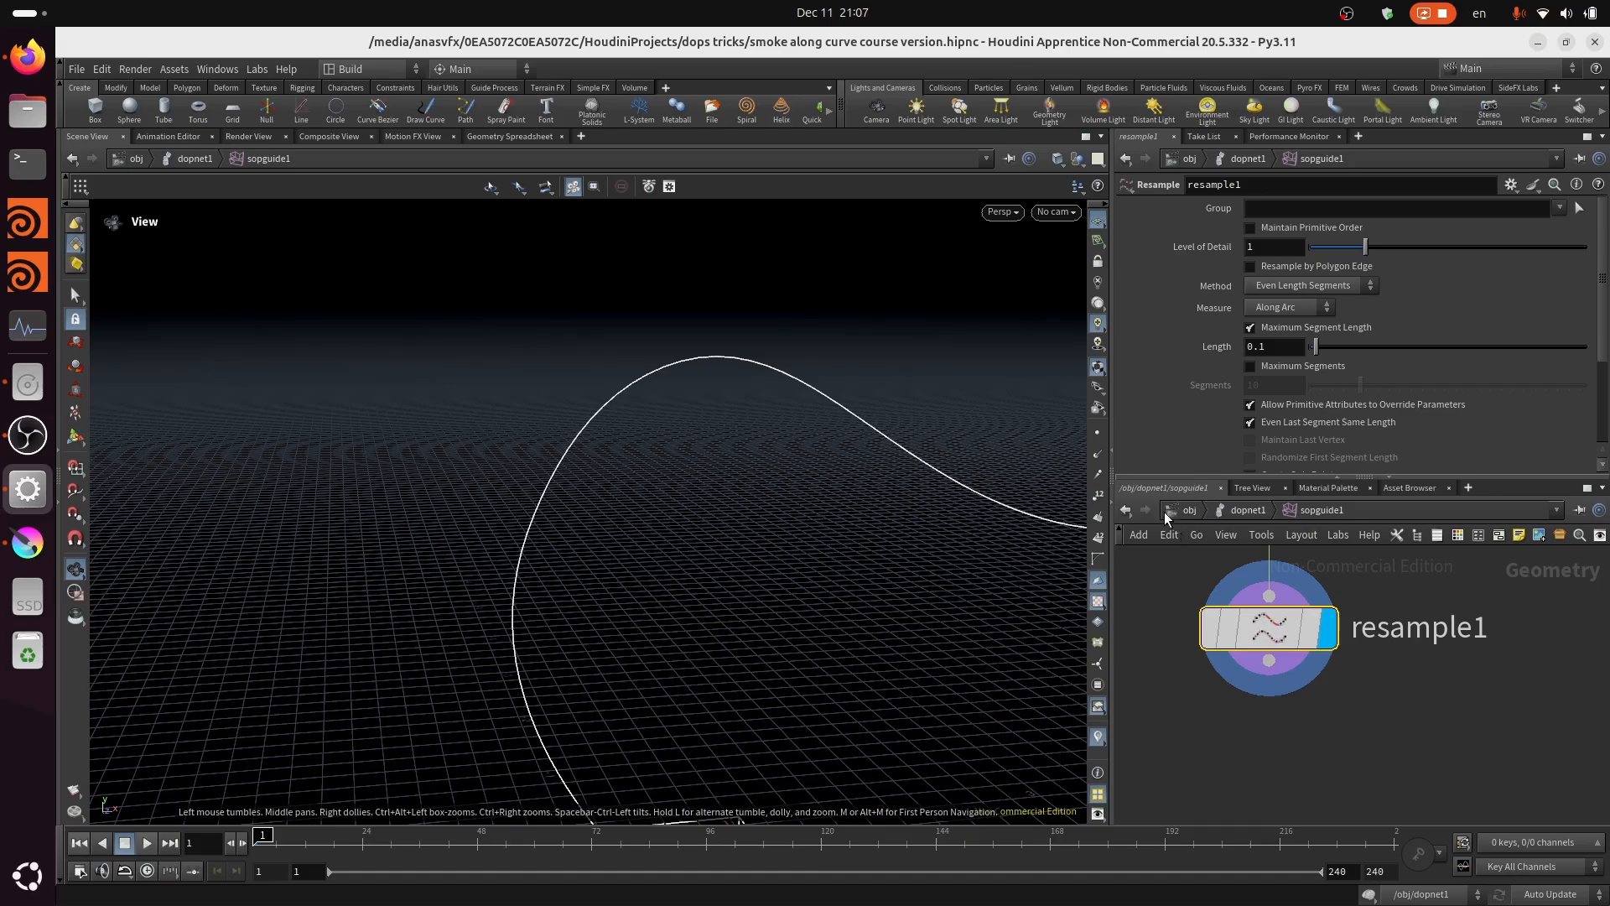
{"action": "middle_click_drag", "start_coordinate": [633, 651], "coordinate": [658, 560]}
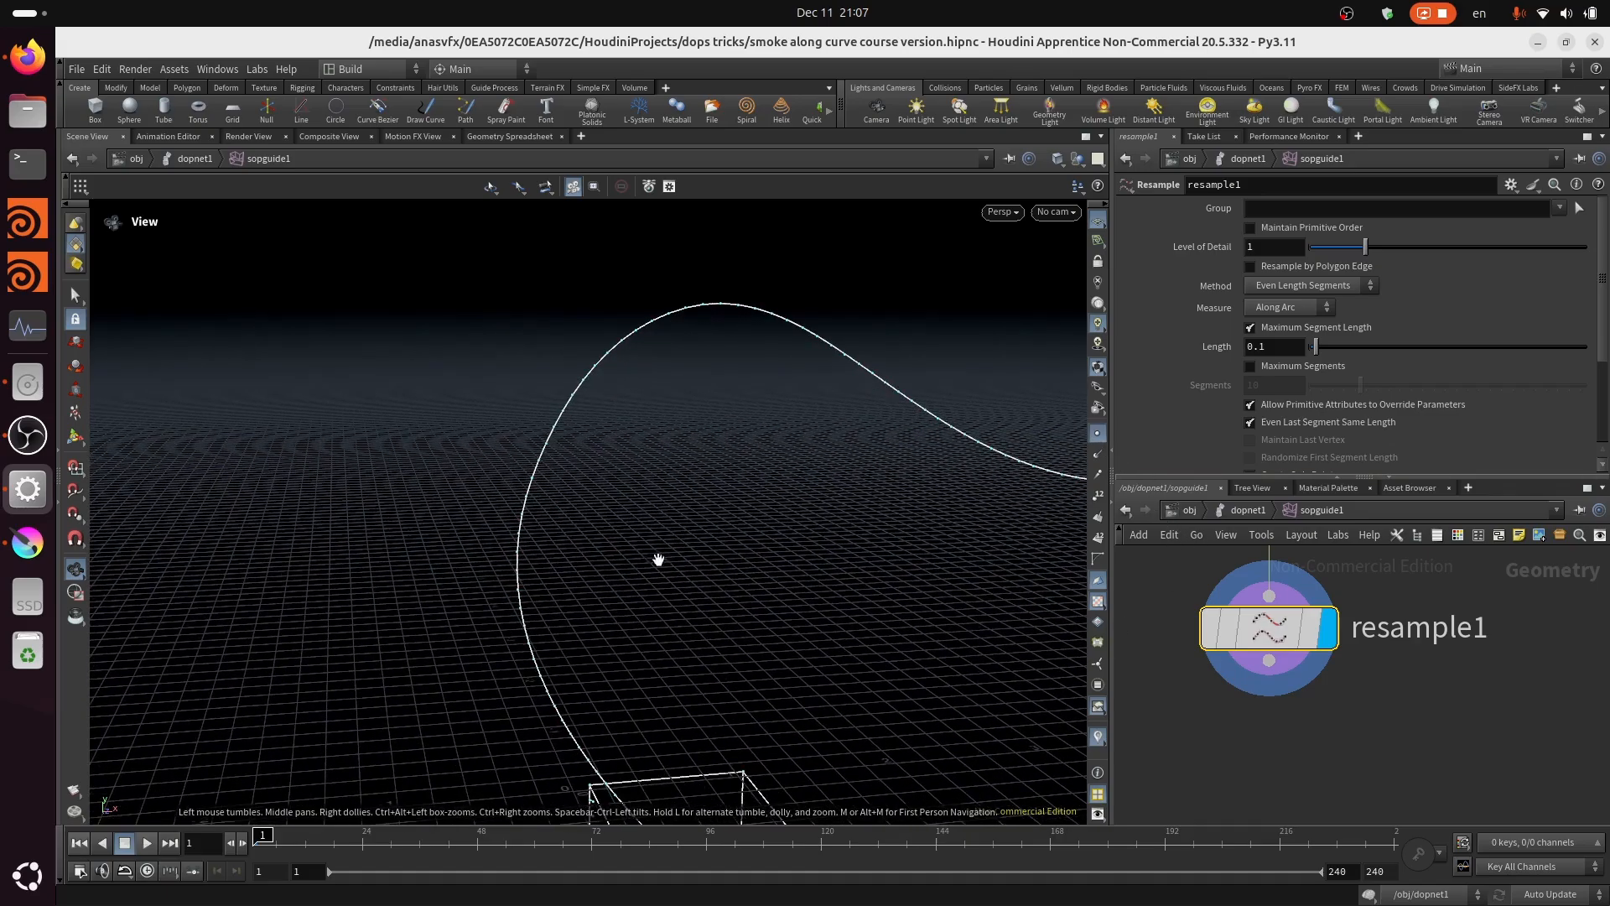
{"action": "left_click_drag", "start_coordinate": [532, 564], "coordinate": [550, 607]}
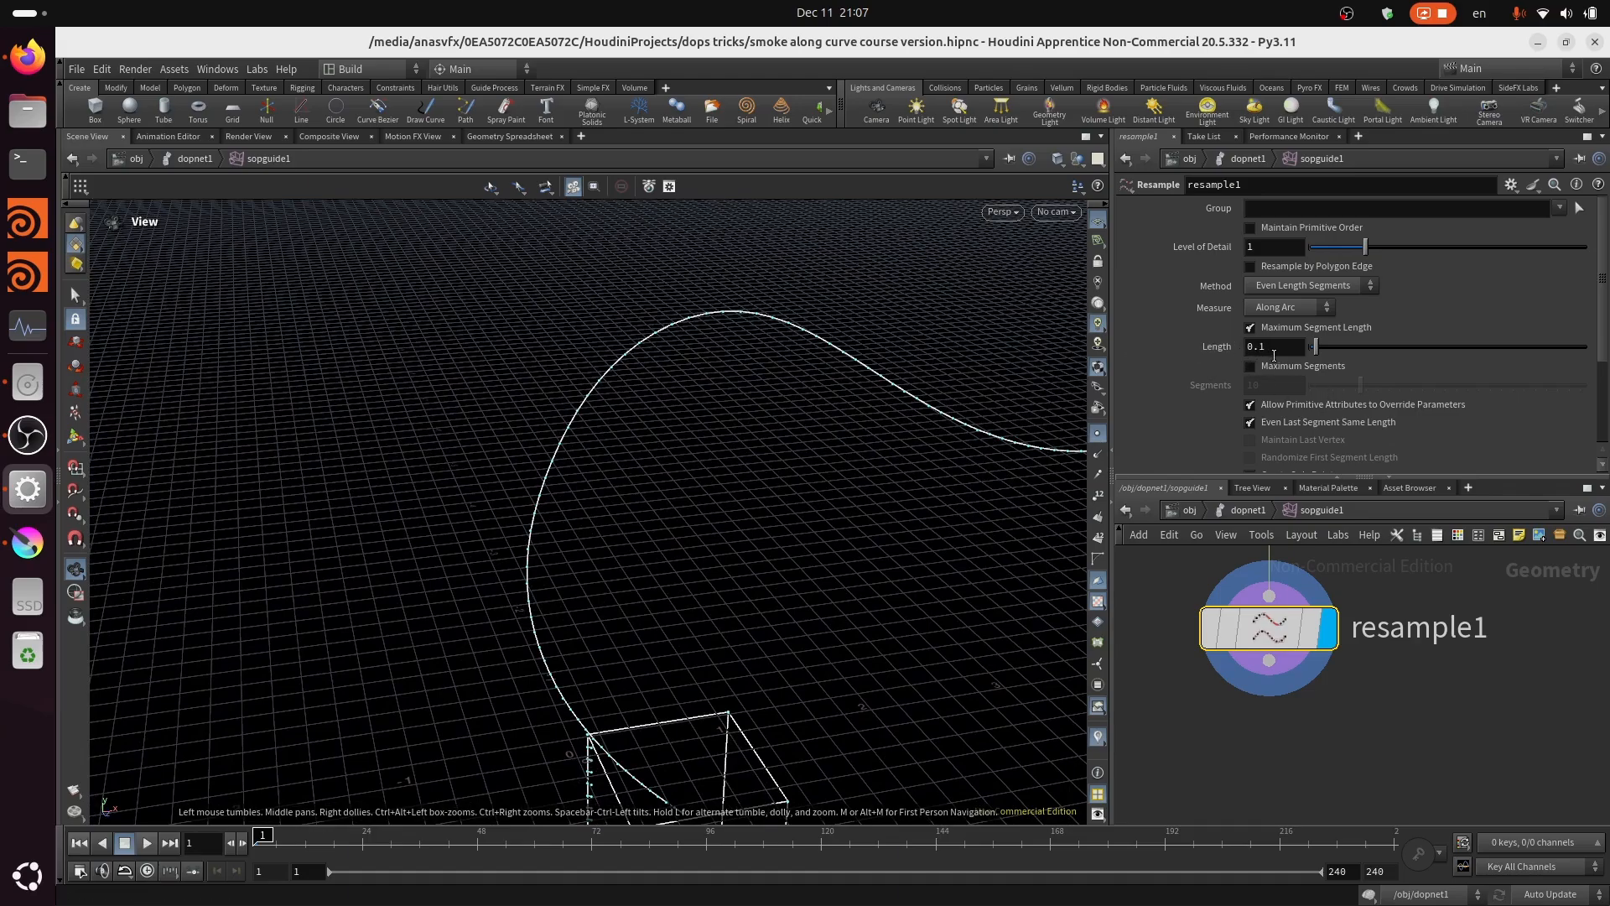
{"action": "right_click_drag", "start_coordinate": [627, 594], "coordinate": [1031, 455]}
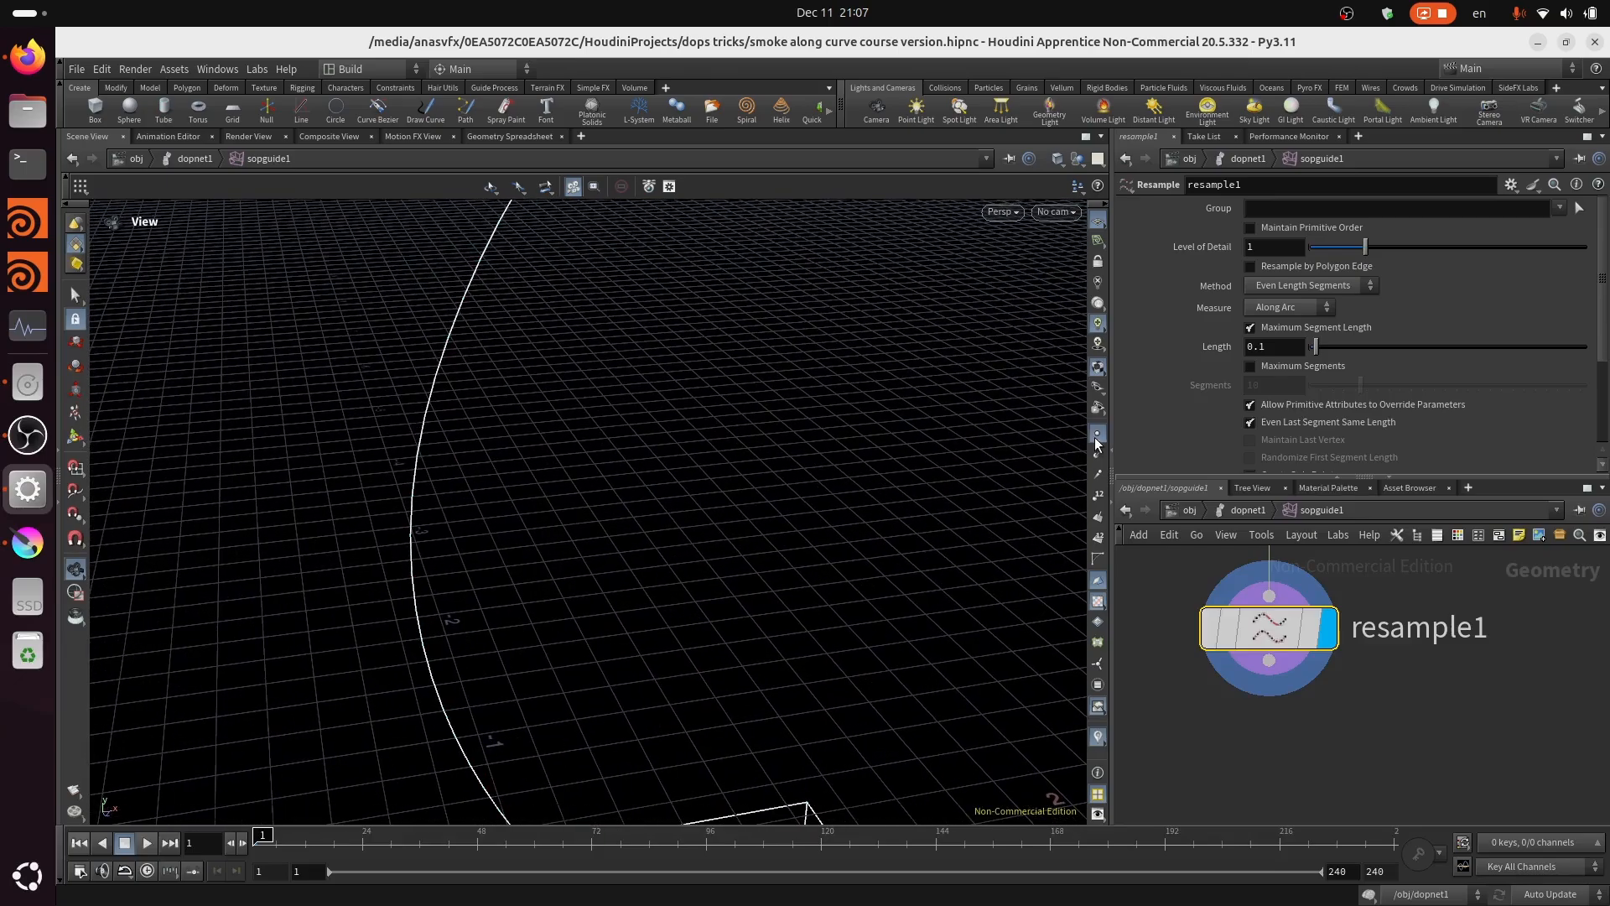
{"action": "middle_click_drag", "start_coordinate": [384, 576], "coordinate": [512, 710]}
{"action": "right_click_drag", "start_coordinate": [512, 710], "coordinate": [832, 577]}
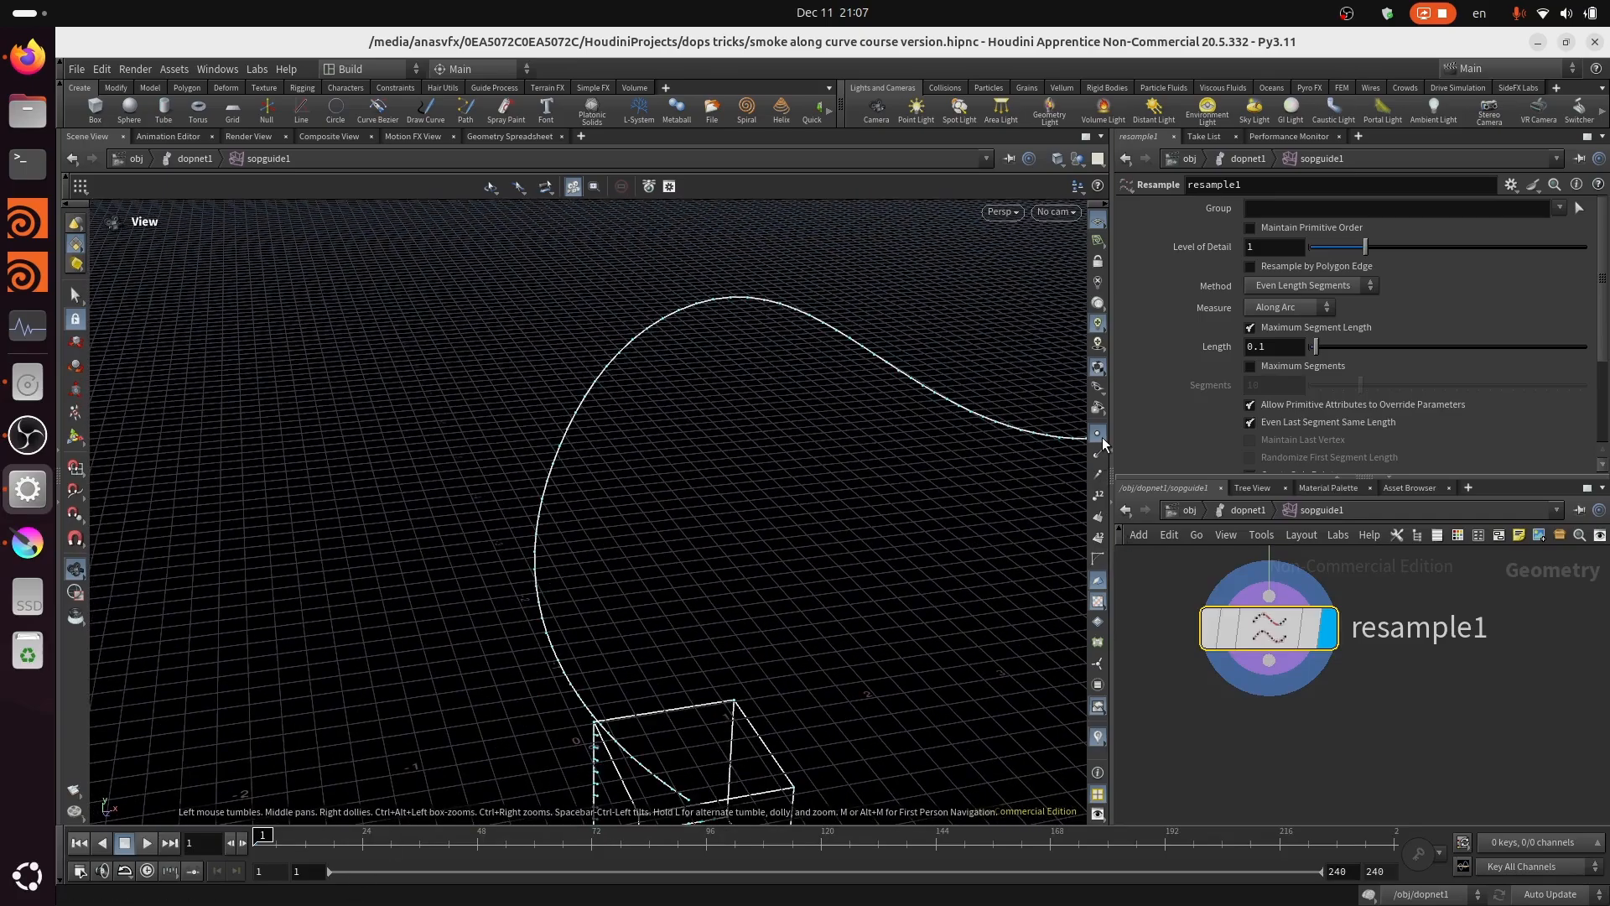
{"action": "left_click_drag", "start_coordinate": [784, 365], "coordinate": [866, 303]}
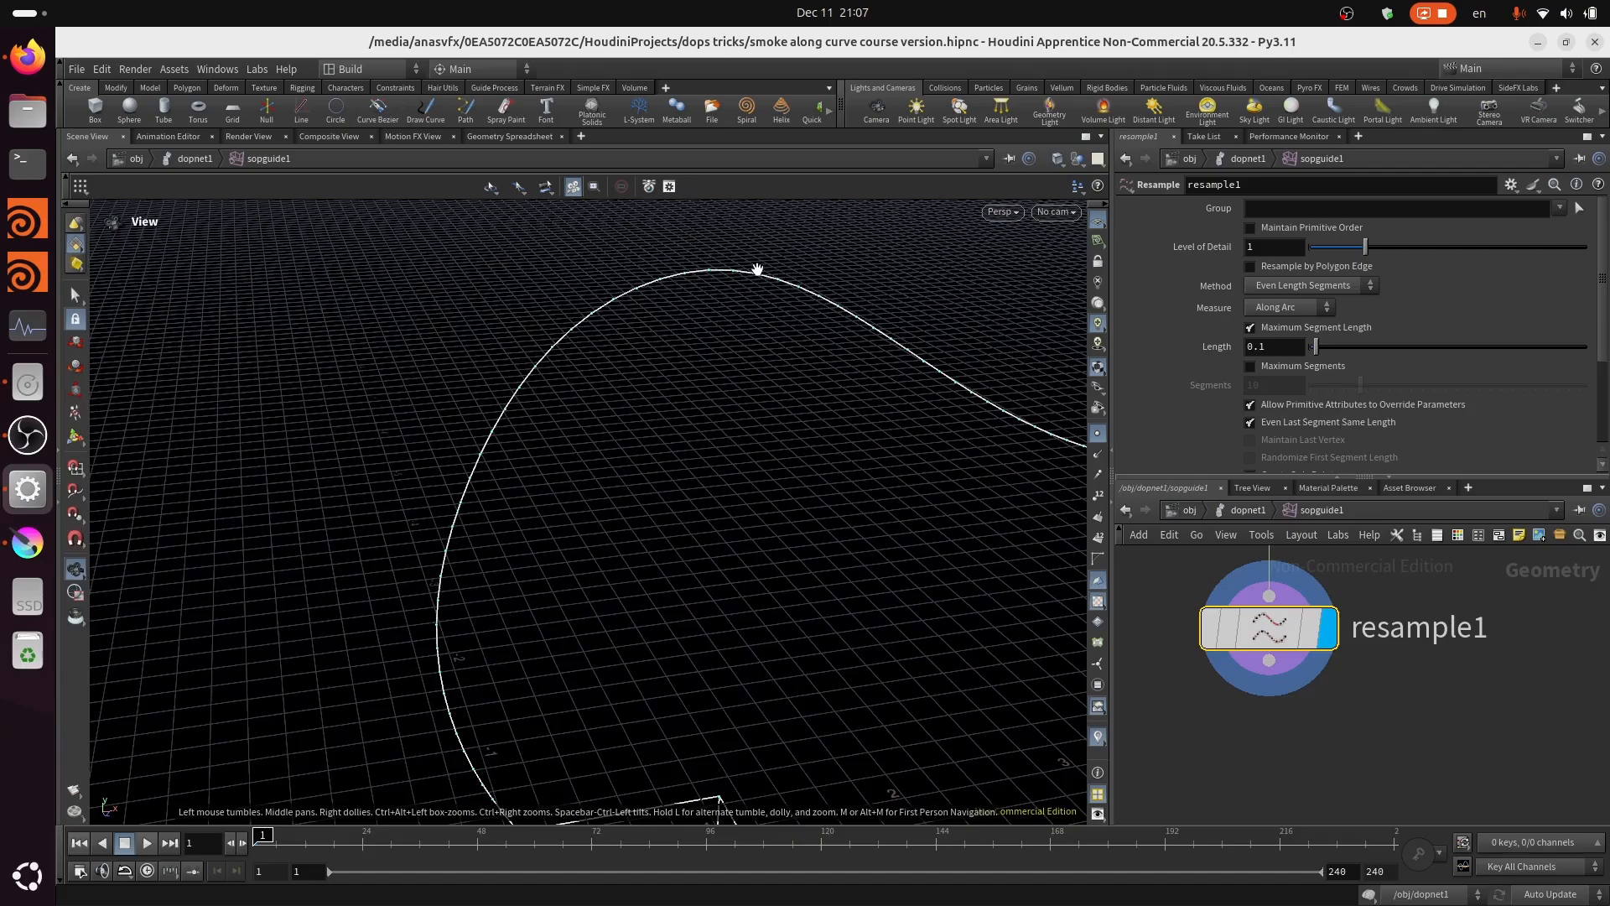
{"action": "left_click_drag", "start_coordinate": [757, 269], "coordinate": [775, 251]}
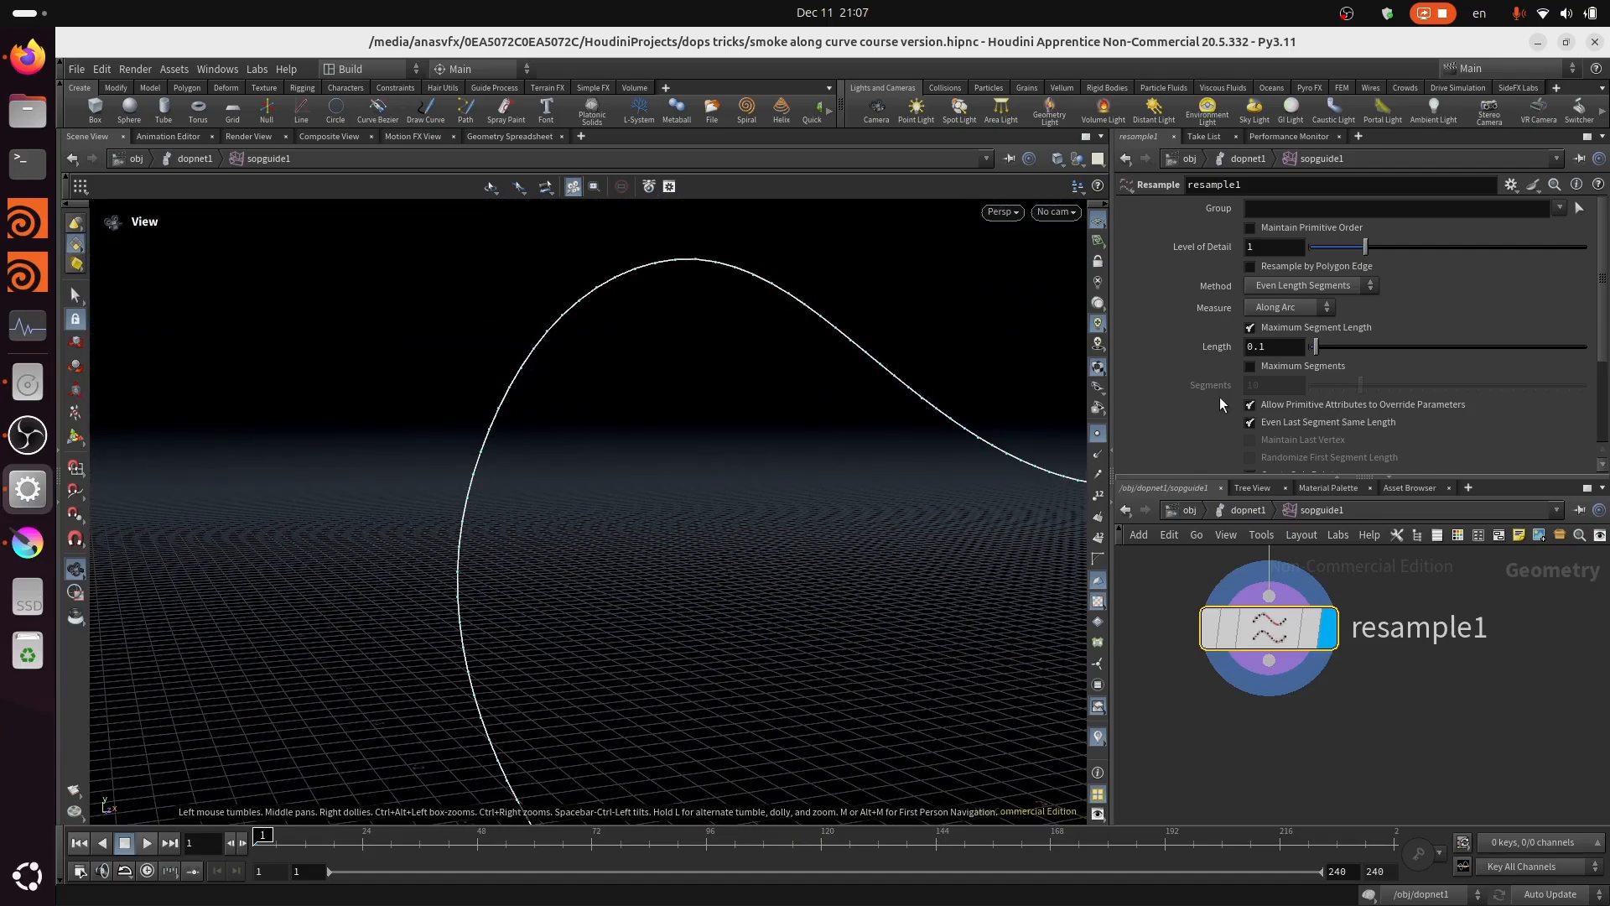
Step: Try a maximum segment Length of 0.05 on the Resample node and restore it to 0.1
{"action": "left_click", "coordinate": [1275, 348]}
{"action": "key", "text": "BackSpace"}
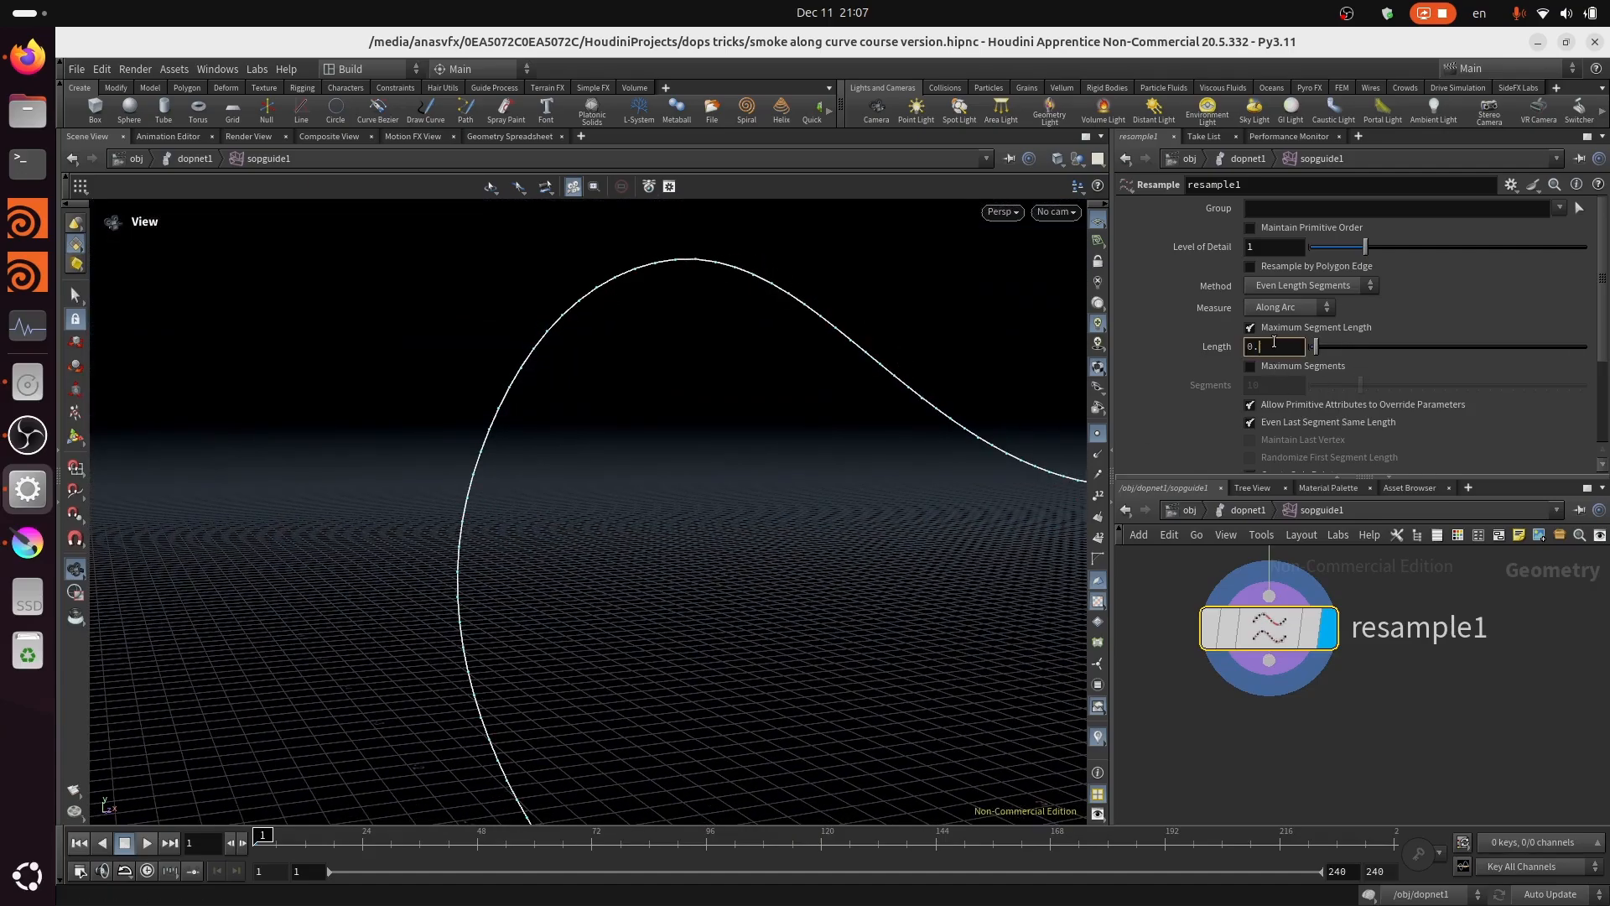
{"action": "type", "text": "05"}
{"action": "key", "text": "Return"}
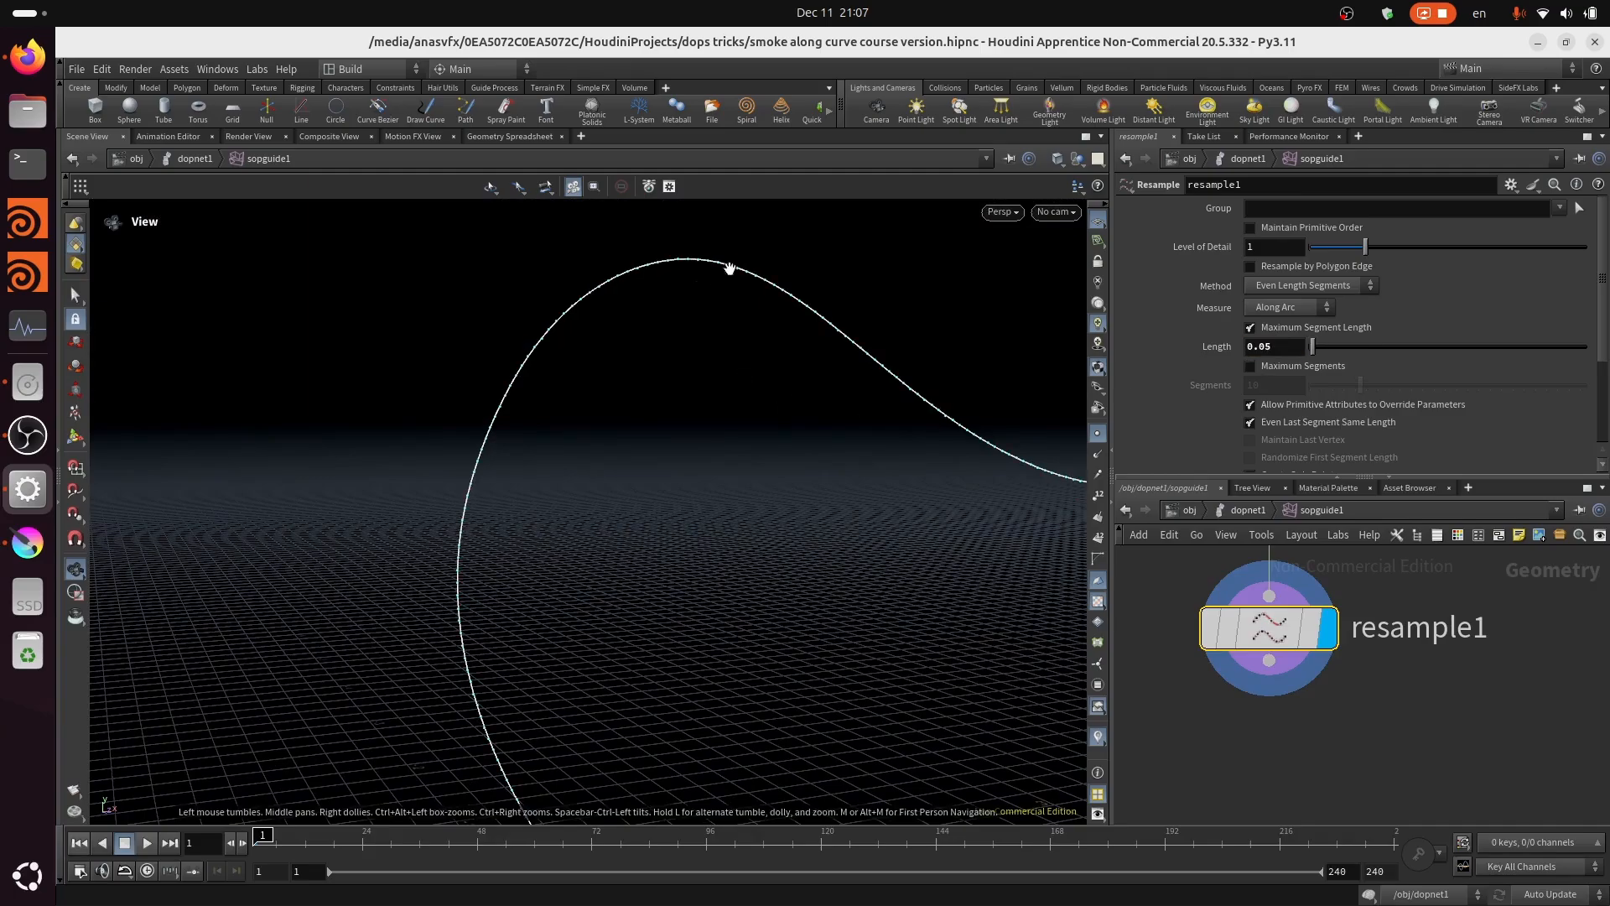
{"action": "left_click", "coordinate": [1276, 352]}
{"action": "key", "text": "BackSpace"}
{"action": "key", "text": "BackSpace"}
{"action": "type", "text": "1"}
{"action": "key", "text": "Return"}
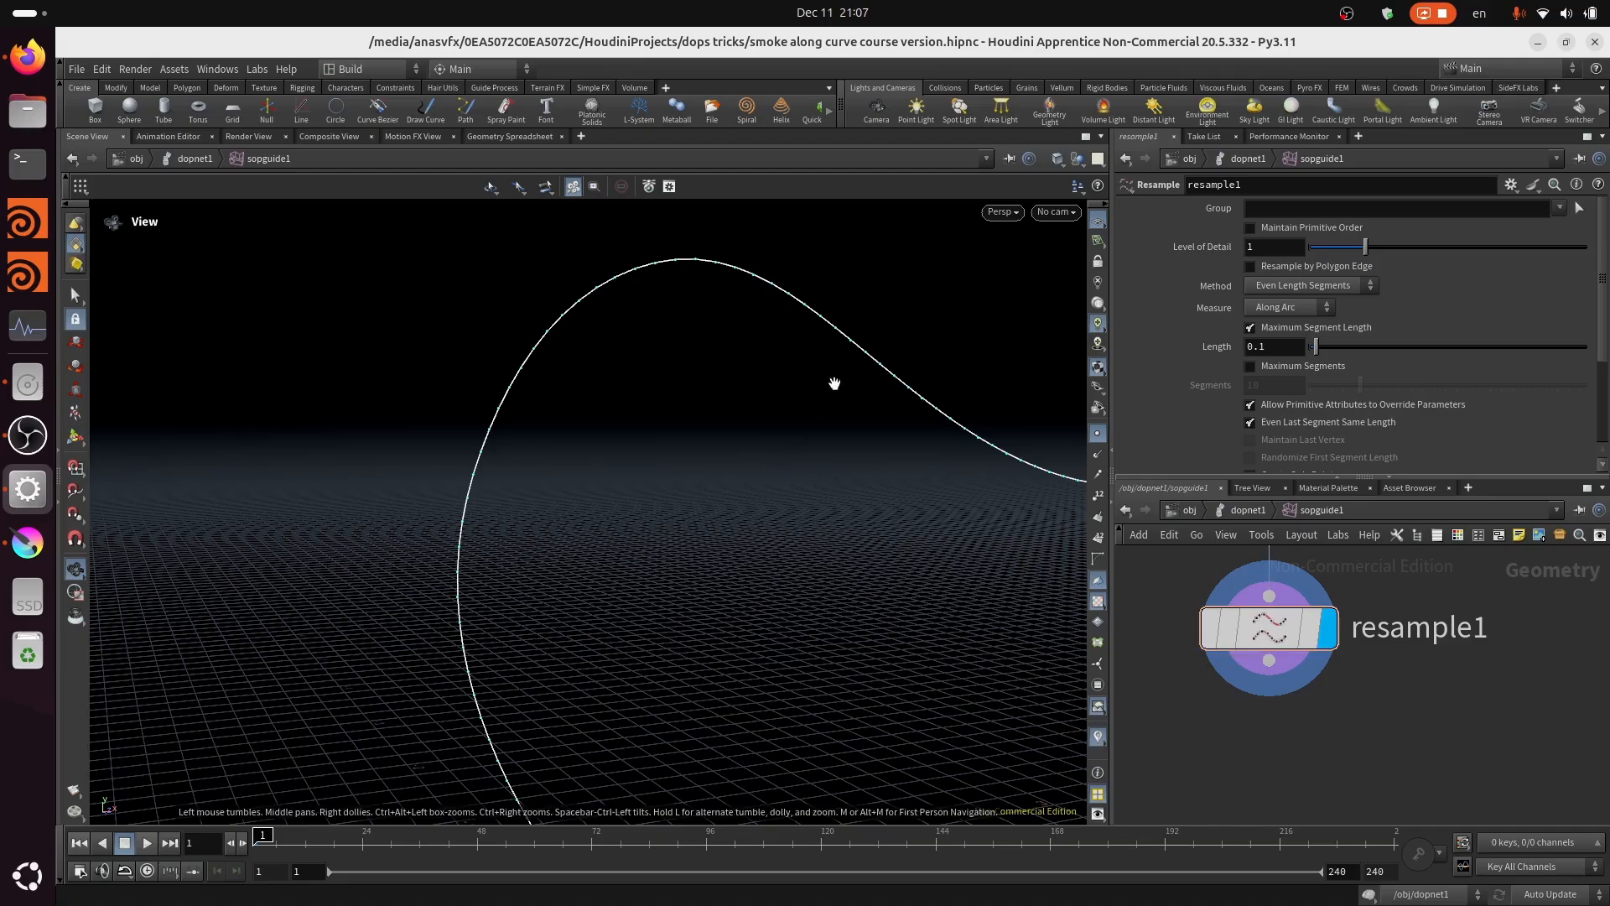
Step: Check the resampled curve from its start at the smoke source and save the scene file
{"action": "left_click_drag", "start_coordinate": [835, 383], "coordinate": [834, 550]}
{"action": "left_click_drag", "start_coordinate": [770, 484], "coordinate": [891, 546]}
{"action": "key", "text": "ctrl+s"}
{"action": "middle_click_drag", "start_coordinate": [879, 579], "coordinate": [782, 497]}
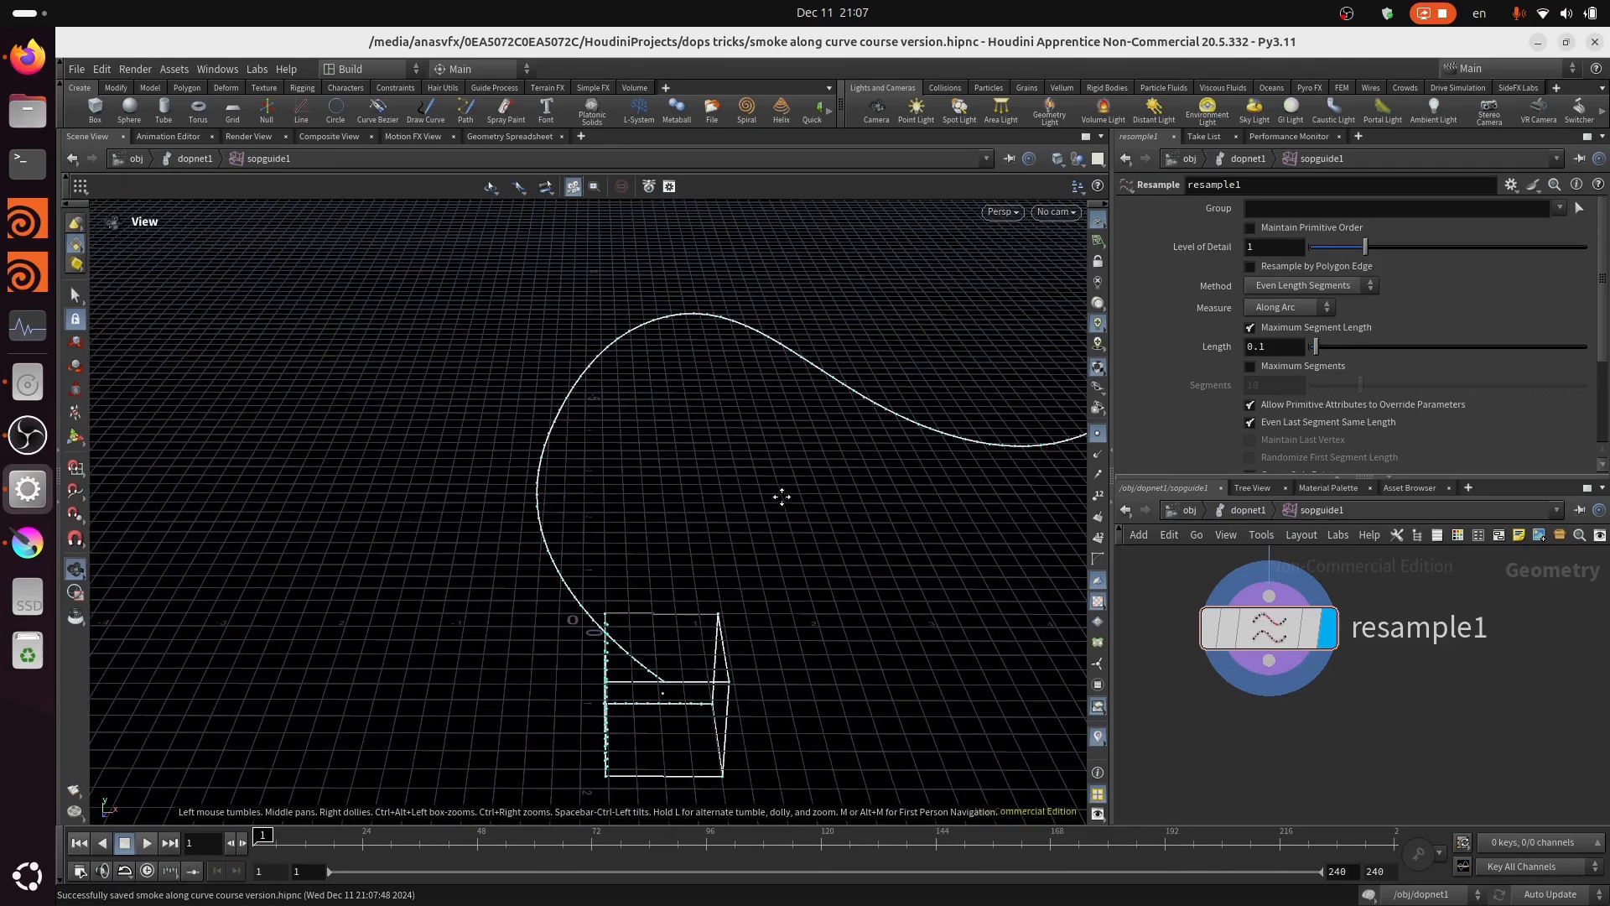
Step: Add an Attribute Wrangle node connected to the output of resample1 and display its result
{"action": "scroll", "coordinate": [1351, 703], "scroll_direction": "down", "scroll_amount": 3}
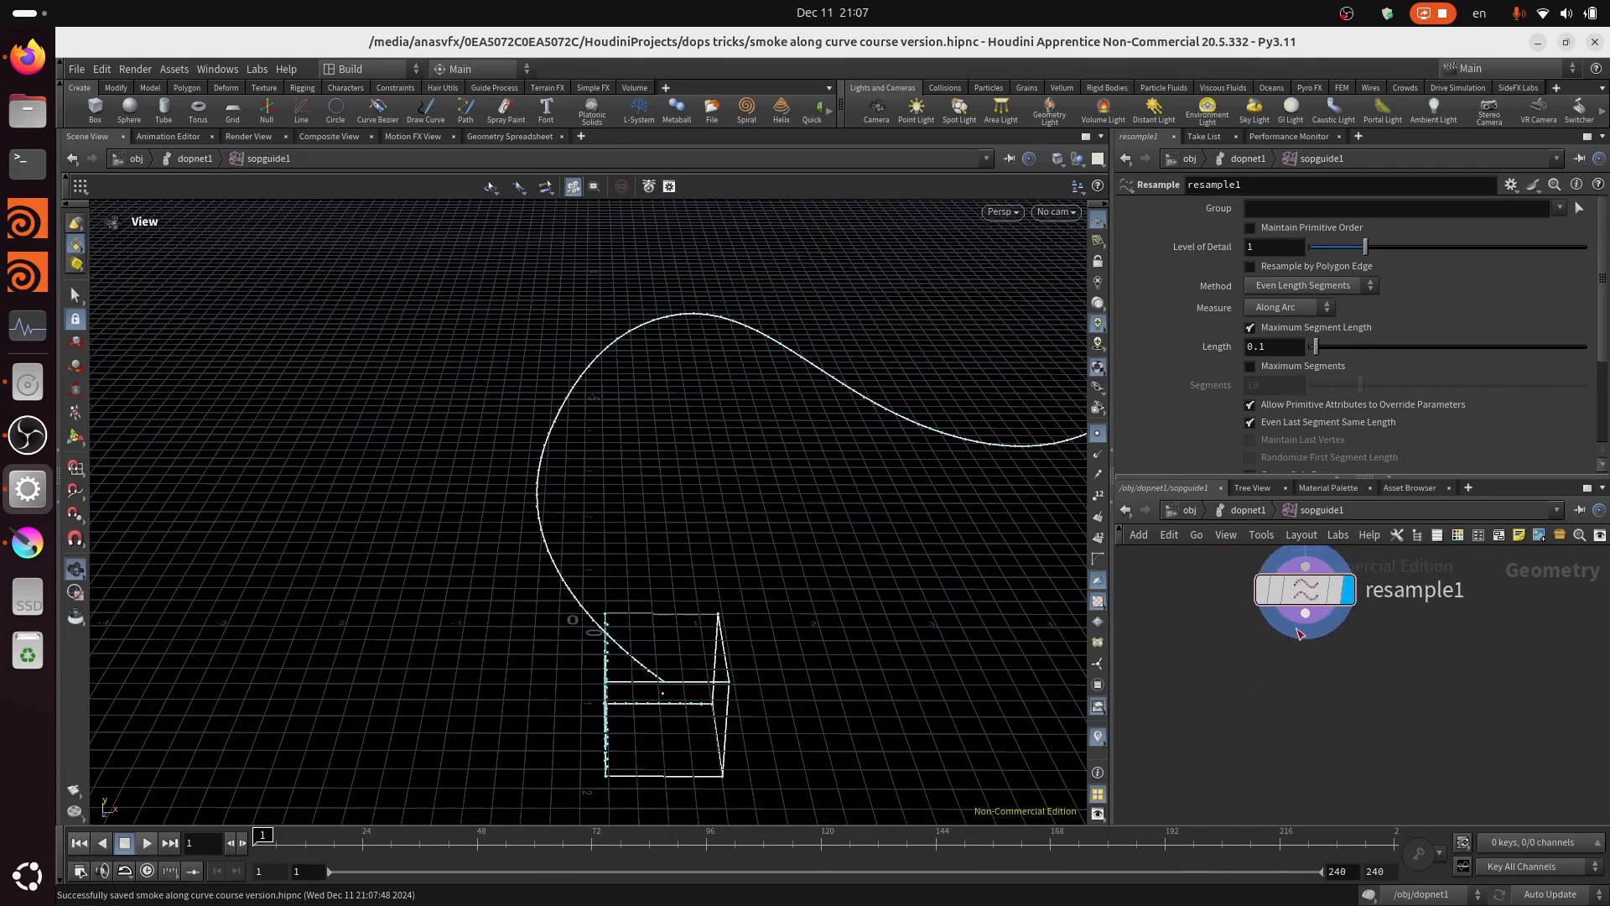
{"action": "left_click", "coordinate": [1300, 631]}
{"action": "left_click", "coordinate": [1305, 698]}
{"action": "type", "text": "at"}
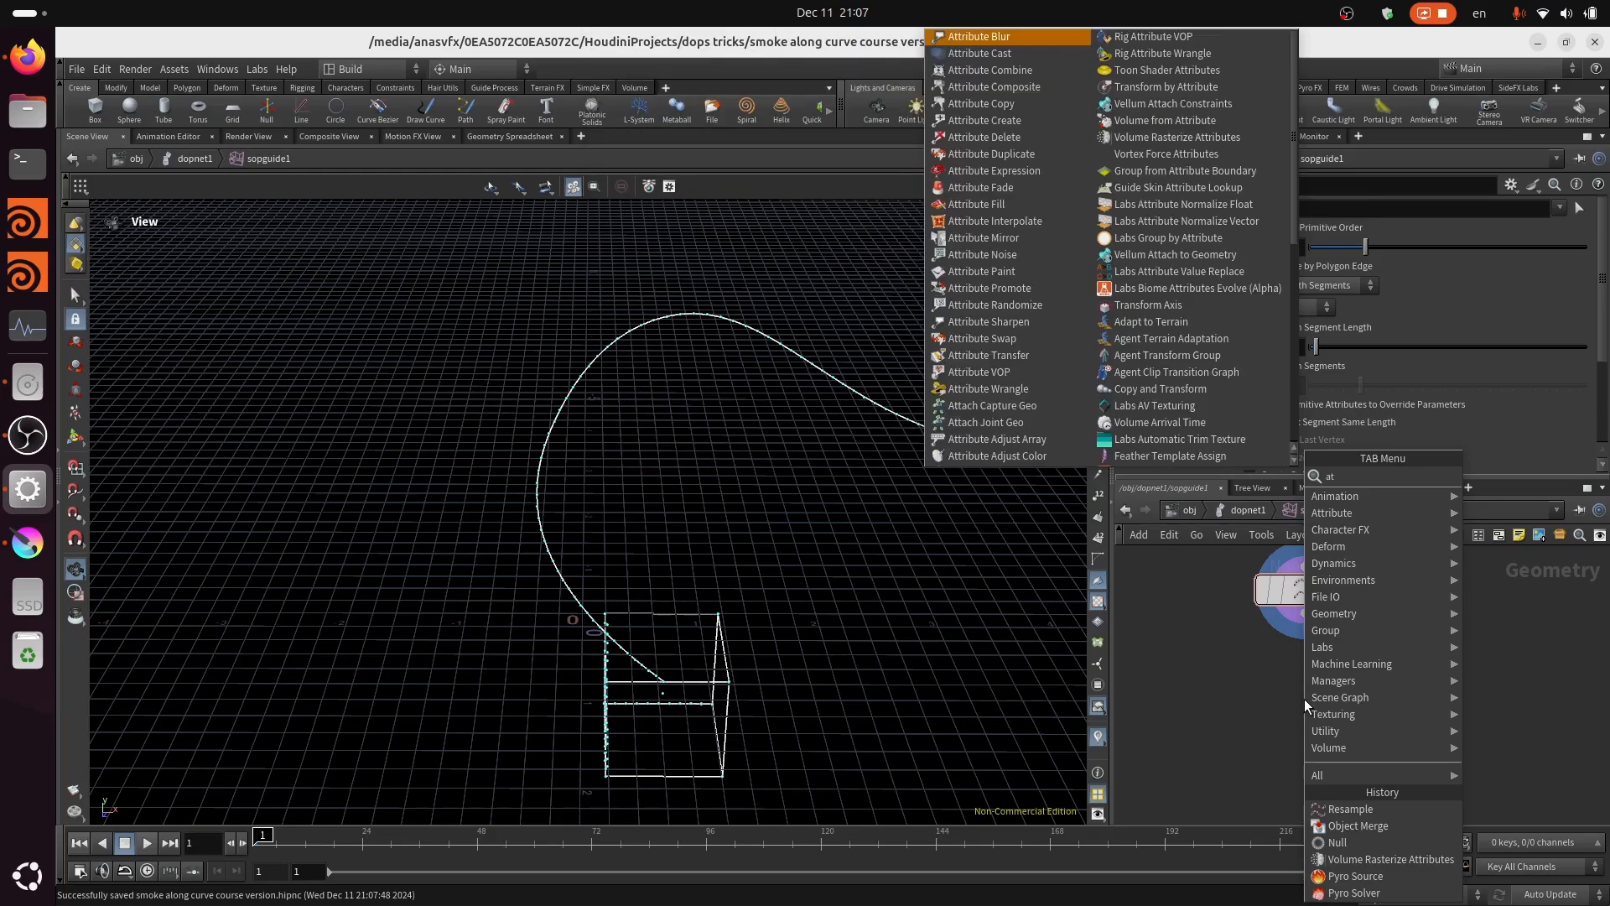
{"action": "type", "text": "tribw"}
{"action": "left_click", "coordinate": [1528, 493]}
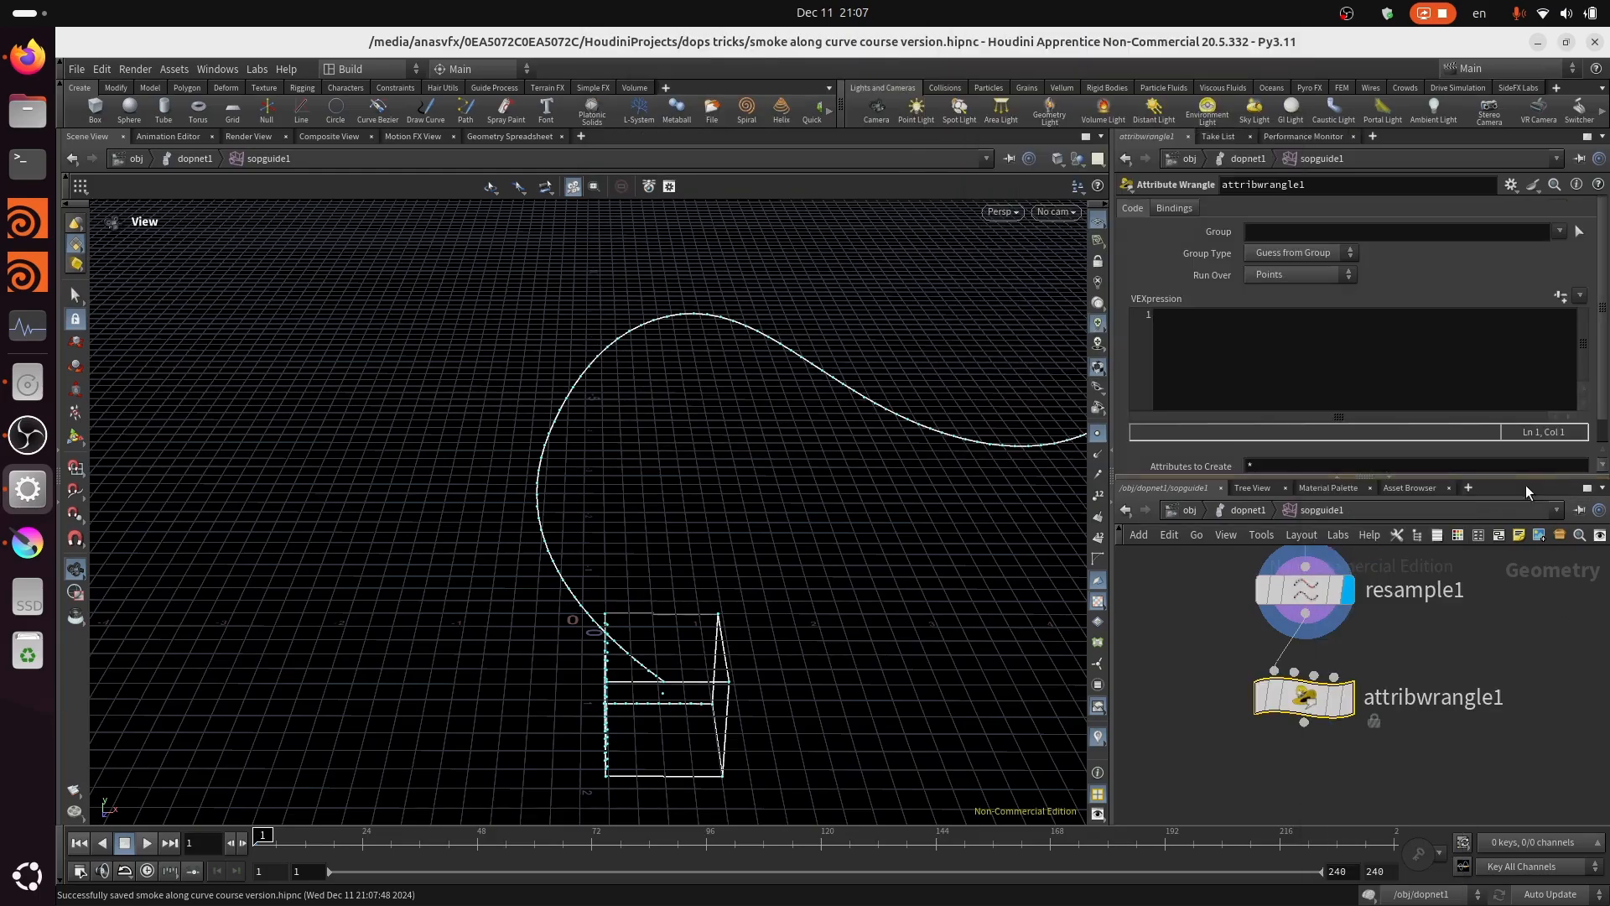
{"action": "middle_click_drag", "start_coordinate": [1354, 763], "coordinate": [1382, 717]}
{"action": "left_click", "coordinate": [1384, 606]}
{"action": "left_click_drag", "start_coordinate": [1329, 673], "coordinate": [1352, 688]}
Step: Rename the wrangle node as attribwrangle_lengthscale and save the scene file
{"action": "double_click", "coordinate": [1554, 672]}
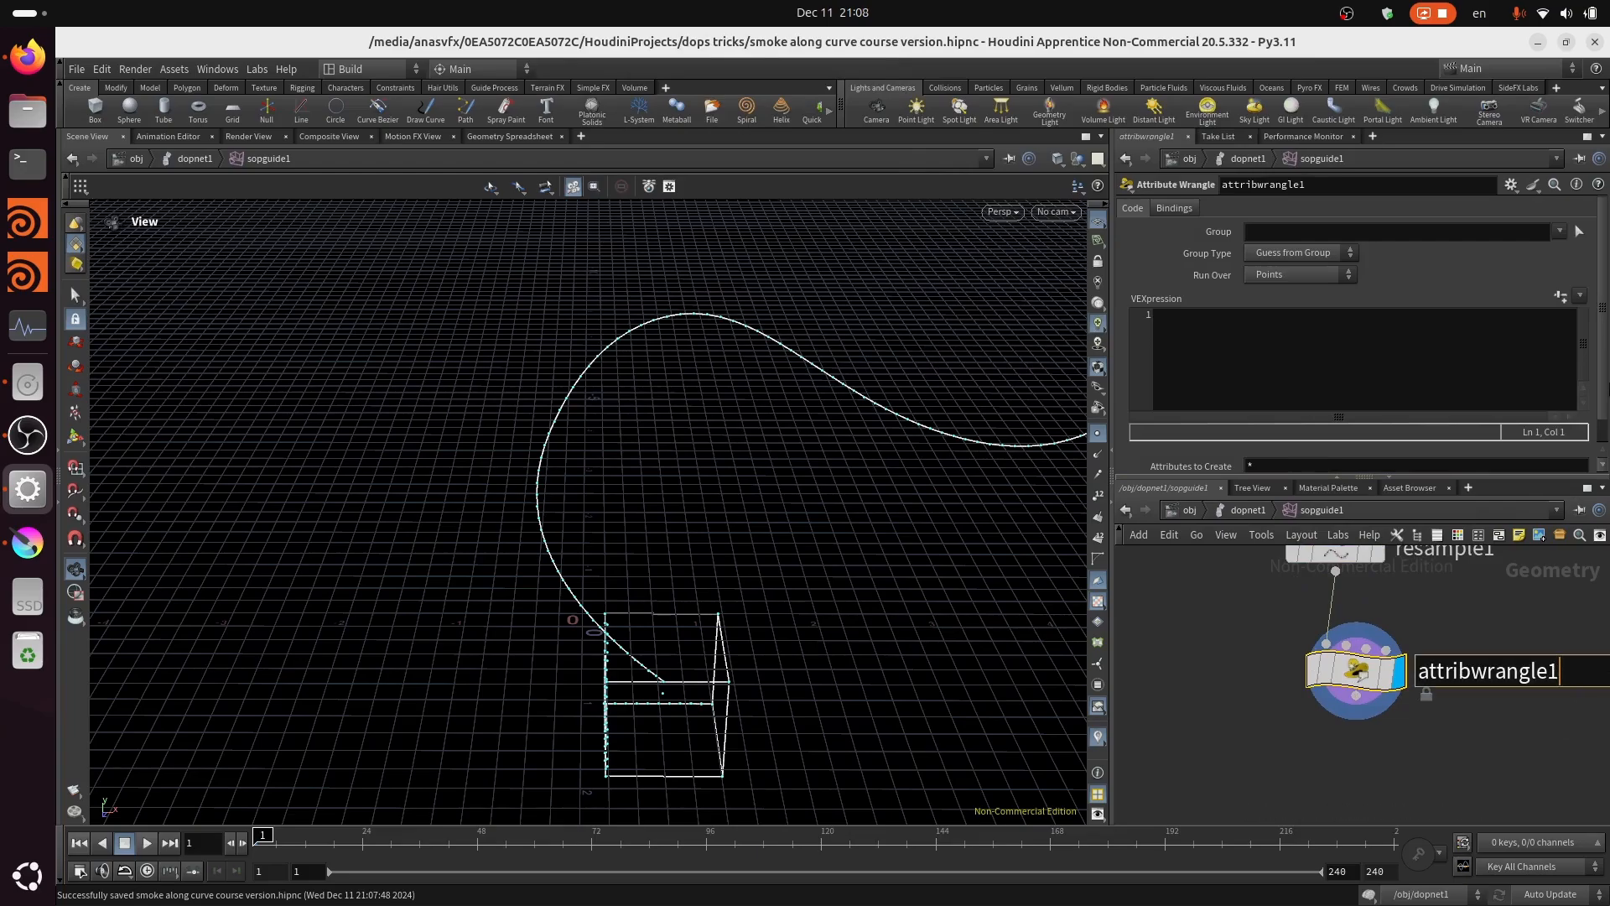
{"action": "key", "text": "BackSpace"}
{"action": "type", "text": "_lengthscale"}
{"action": "key", "text": "Return"}
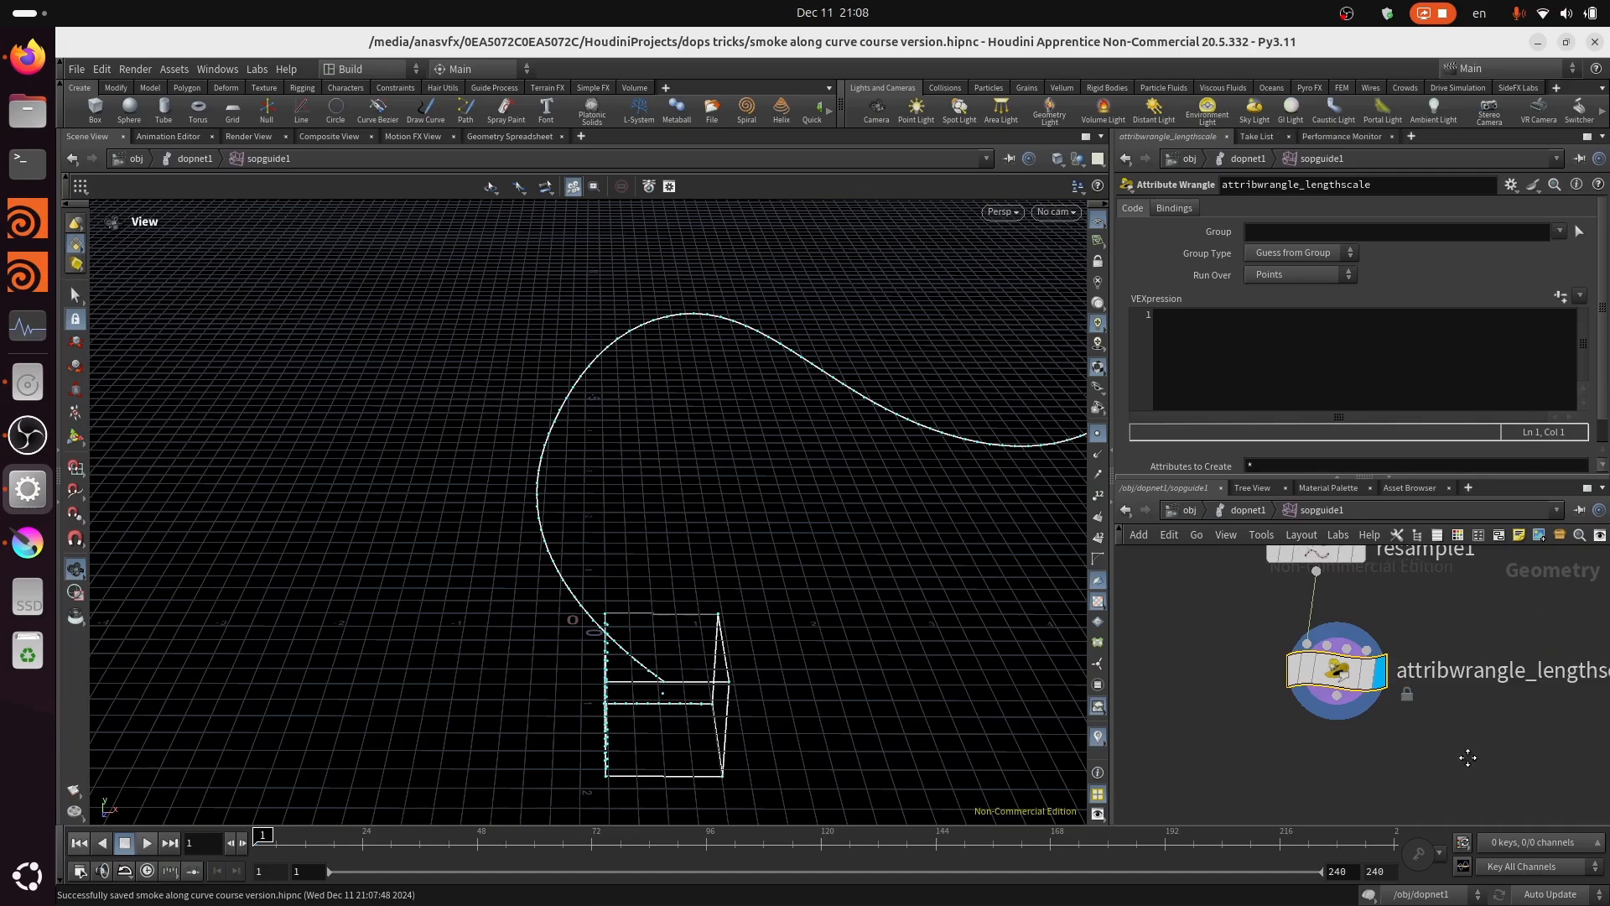
{"action": "key", "text": "ctrl+s"}
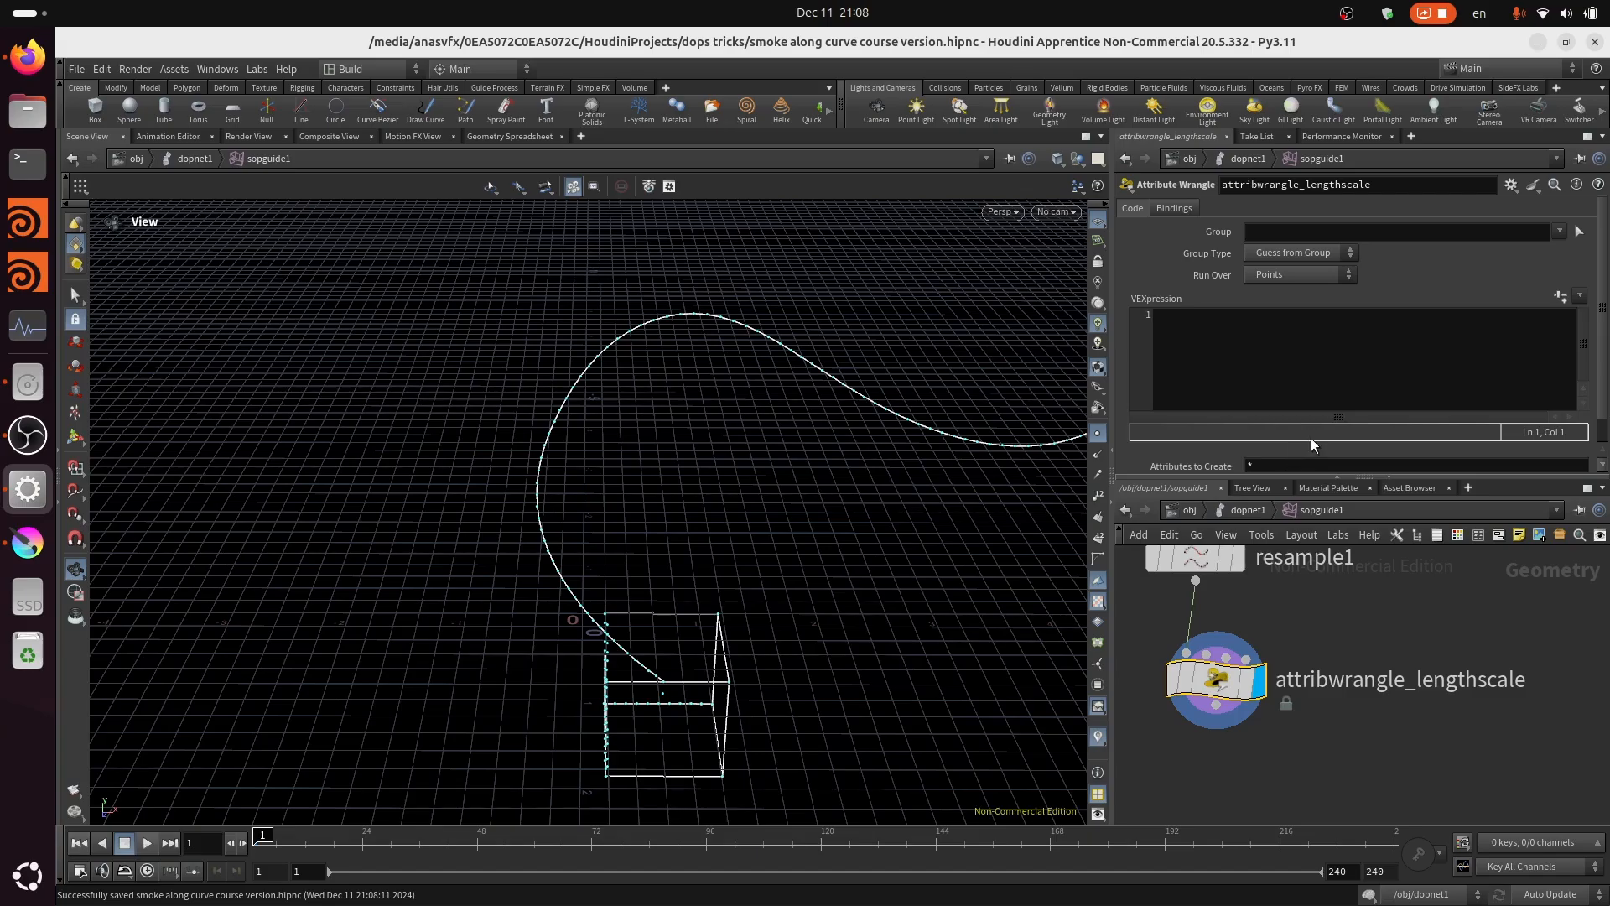
Step: Switch to Krita and create a new 3508 by 1980 pixel document at 300 pixels per inch
{"action": "left_click", "coordinate": [28, 544]}
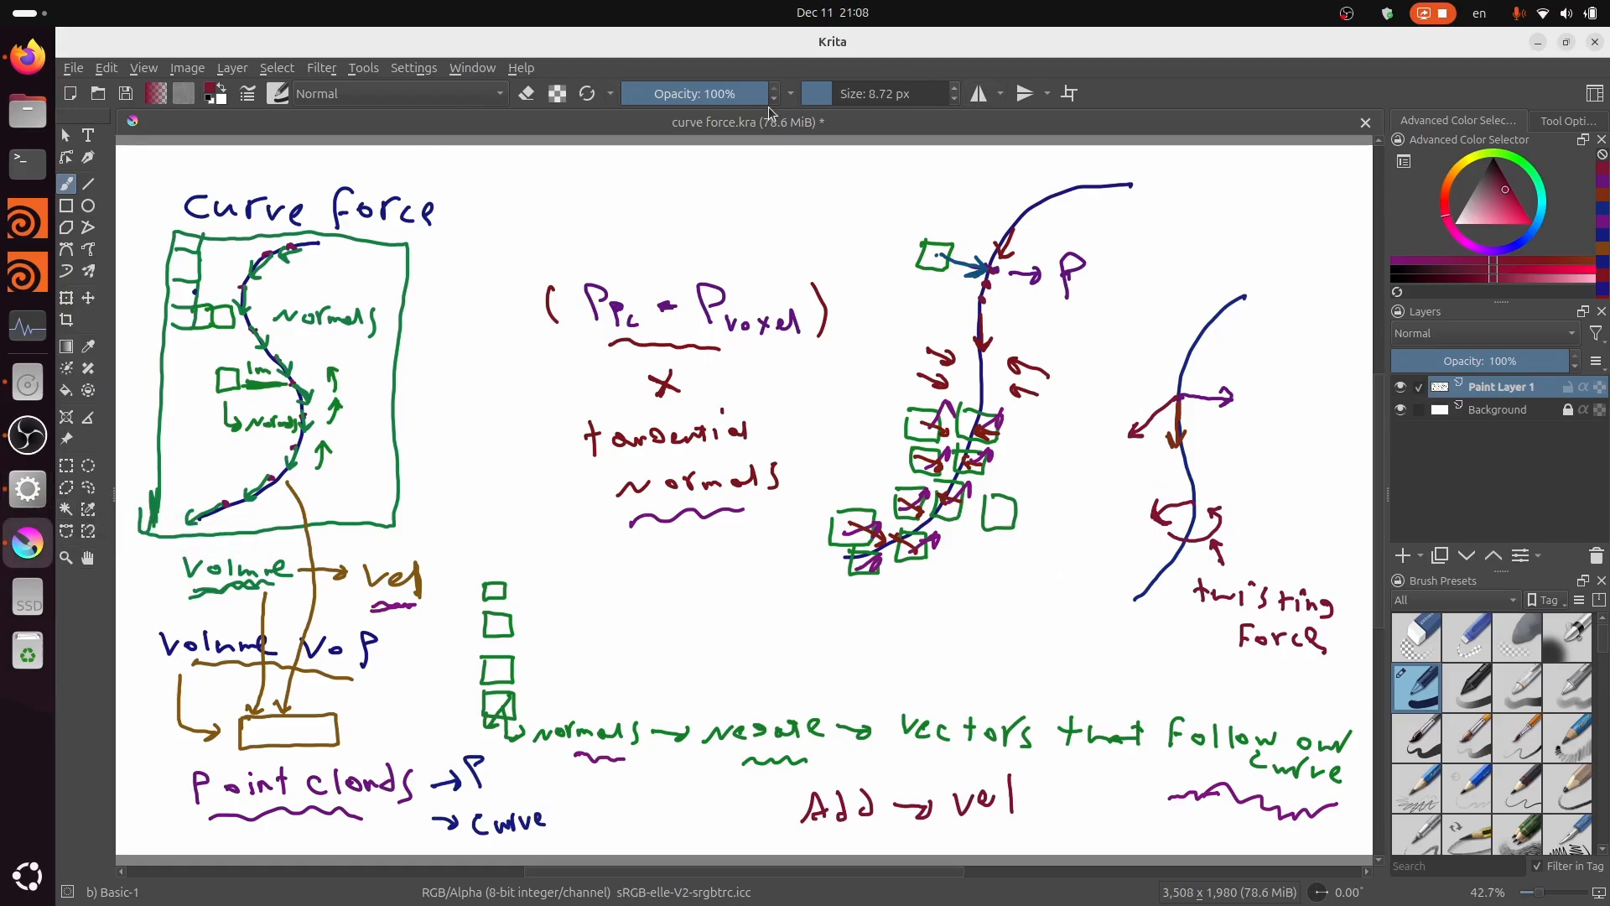
{"action": "key", "text": "ctrl"}
{"action": "key", "text": "ctrl+n"}
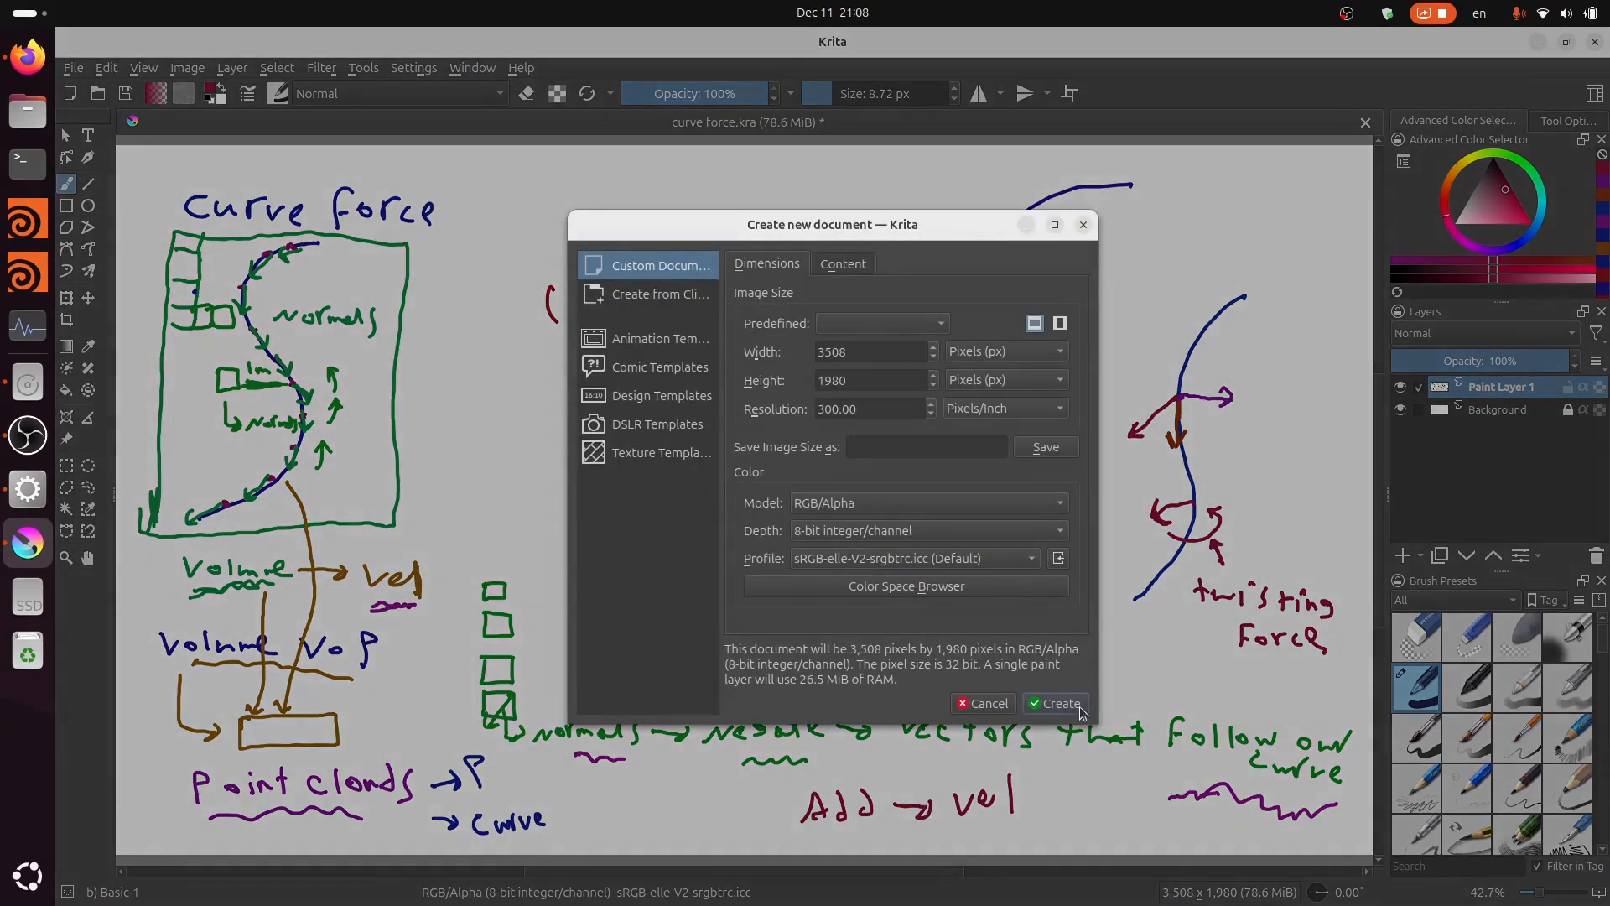
{"action": "key", "text": "Return"}
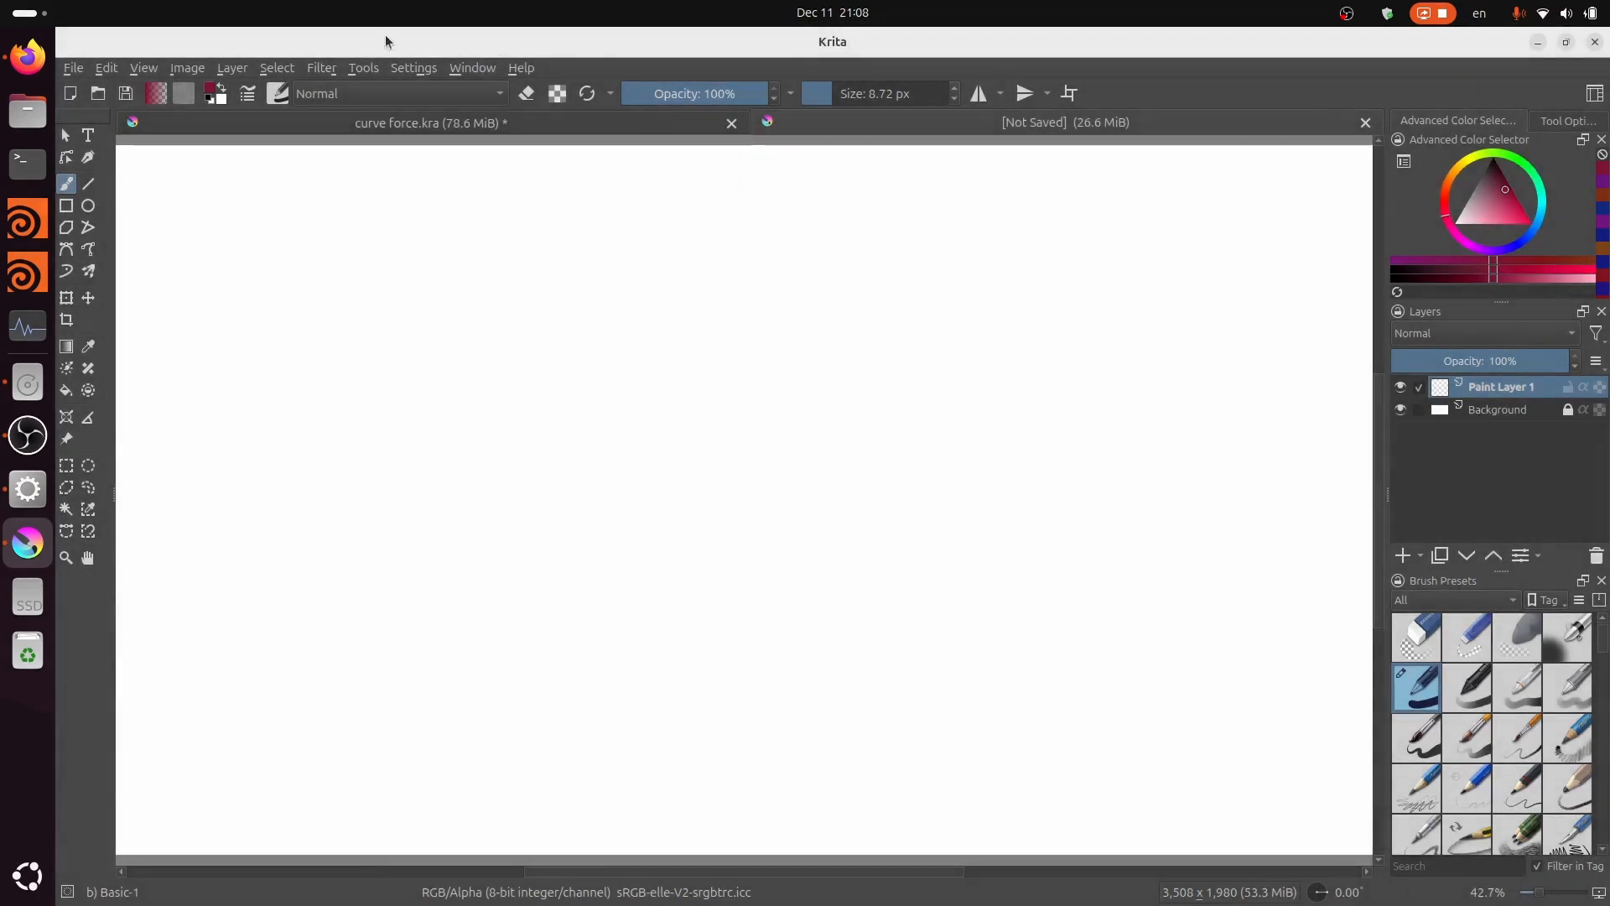
Step: Save the existing curve force.kra drawing and return to the new blank document
{"action": "left_click", "coordinate": [435, 125]}
{"action": "key", "text": "ctrl+s"}
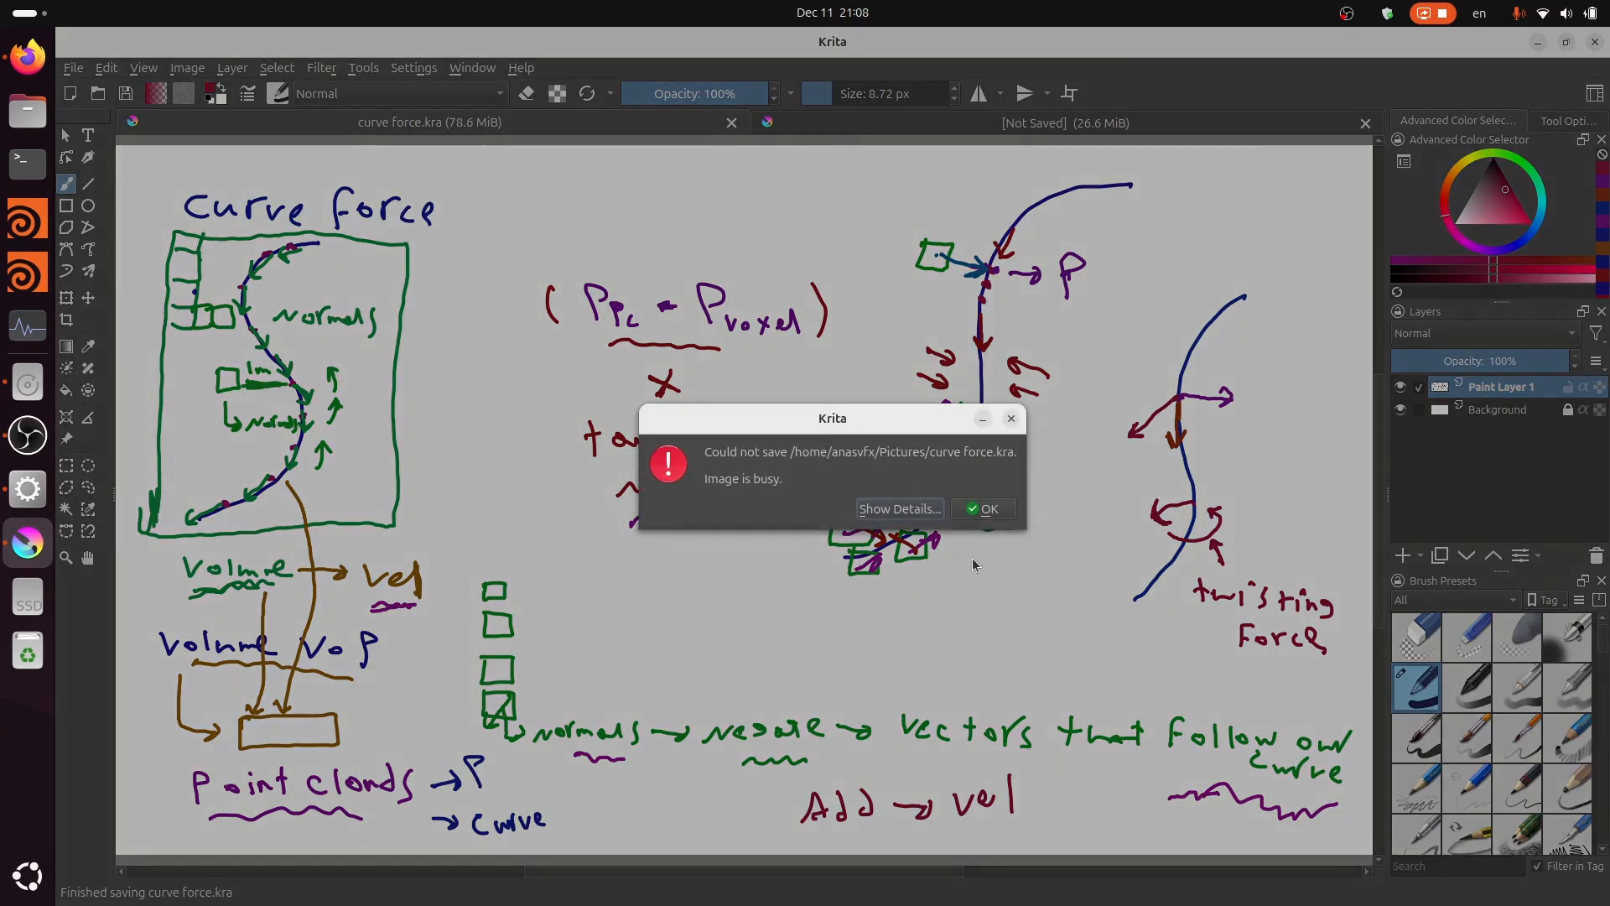
{"action": "left_click", "coordinate": [980, 508]}
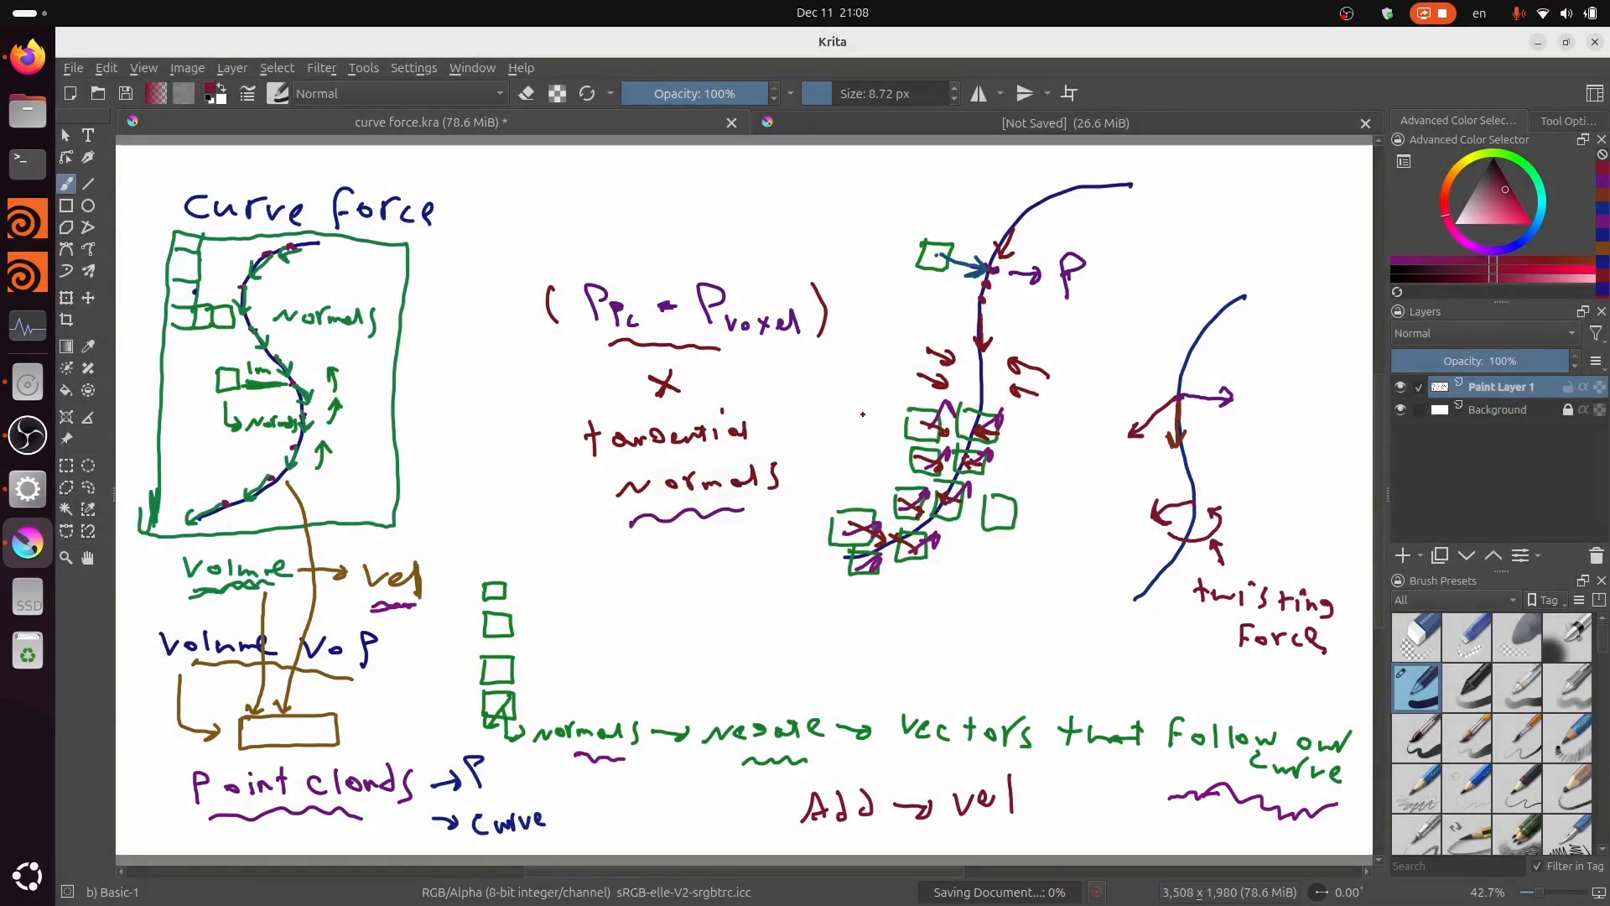
{"action": "left_click", "coordinate": [1002, 125]}
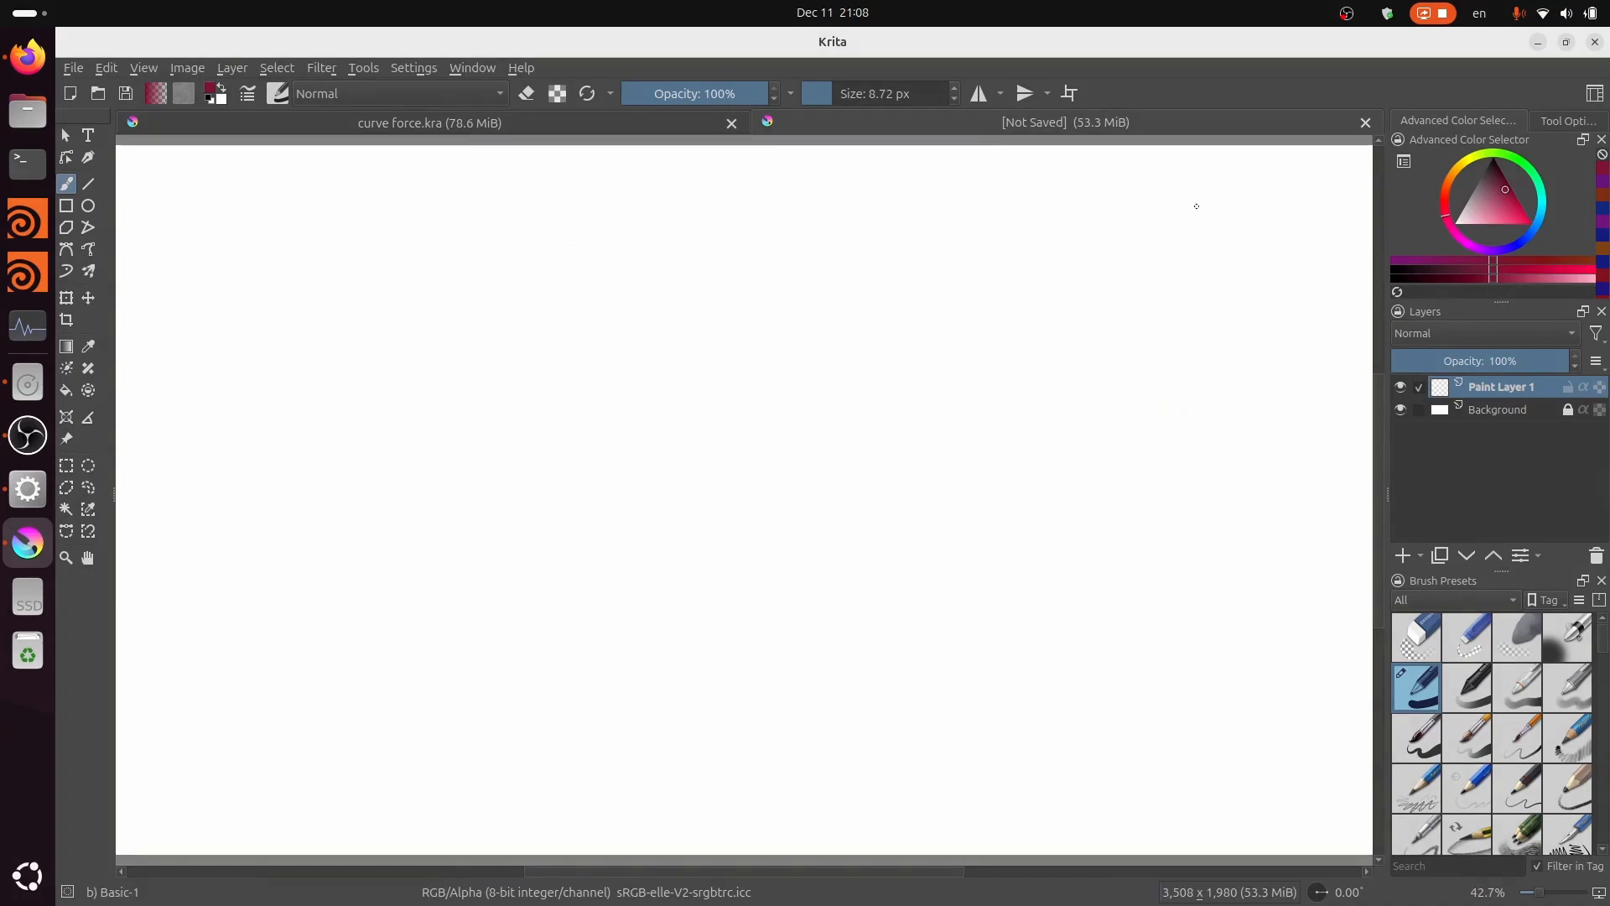
Step: Paint a dark blue S-shaped curve on the blank canvas, undoing and redrawing the first stroke
{"action": "left_click", "coordinate": [1516, 245]}
{"action": "mouse_move", "coordinate": [563, 564]}
{"action": "left_mouse_down"}
{"action": "mouse_move", "coordinate": [539, 424]}
{"action": "mouse_move", "coordinate": [637, 294]}
{"action": "mouse_move", "coordinate": [731, 254]}
{"action": "left_mouse_up"}
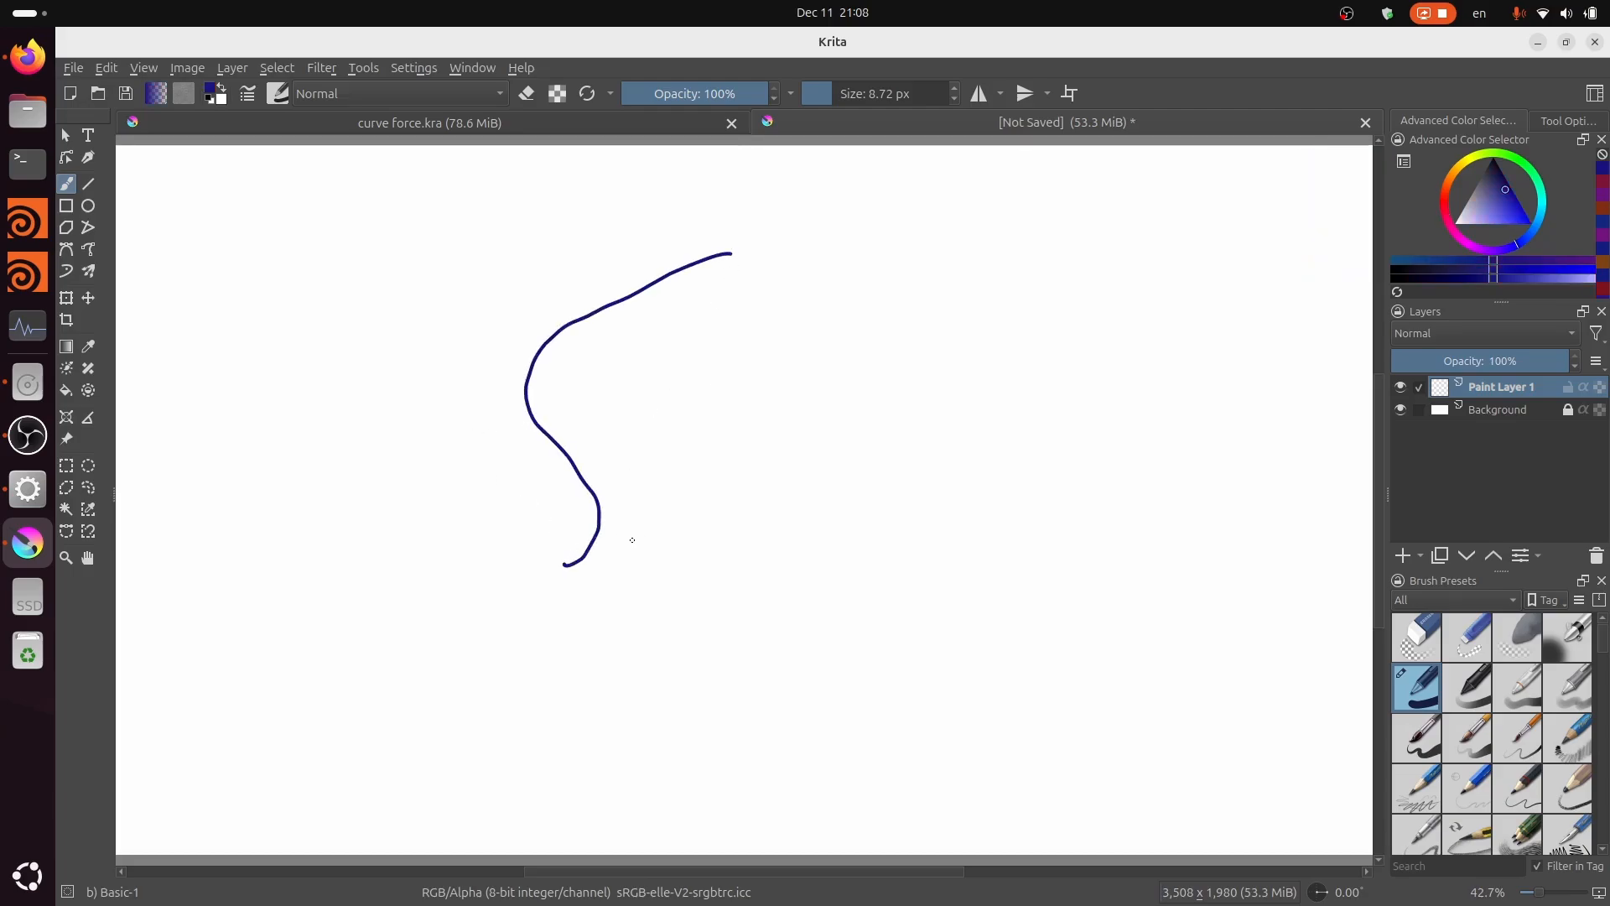
{"action": "key", "text": "ctrl+z"}
{"action": "mouse_move", "coordinate": [592, 612]}
{"action": "left_mouse_down"}
{"action": "mouse_move", "coordinate": [659, 585]}
{"action": "mouse_move", "coordinate": [610, 353]}
{"action": "mouse_move", "coordinate": [775, 293]}
{"action": "left_mouse_up"}
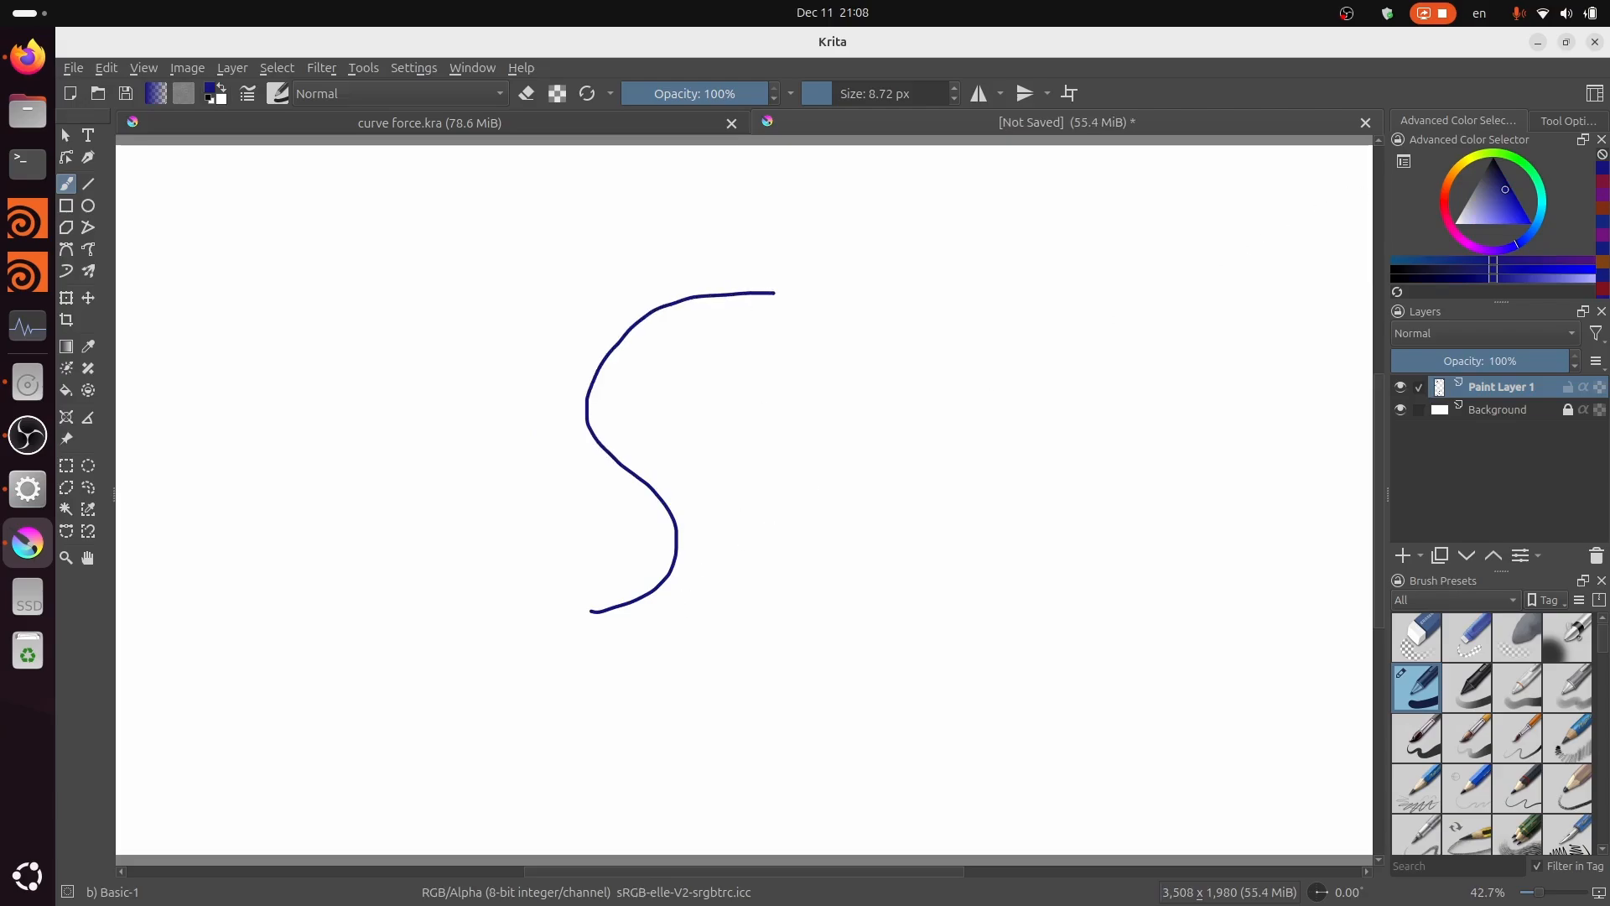
Step: Mark seven dark red points spaced along the blue curve from its lower end to its upper end
{"action": "left_click", "coordinate": [1444, 204]}
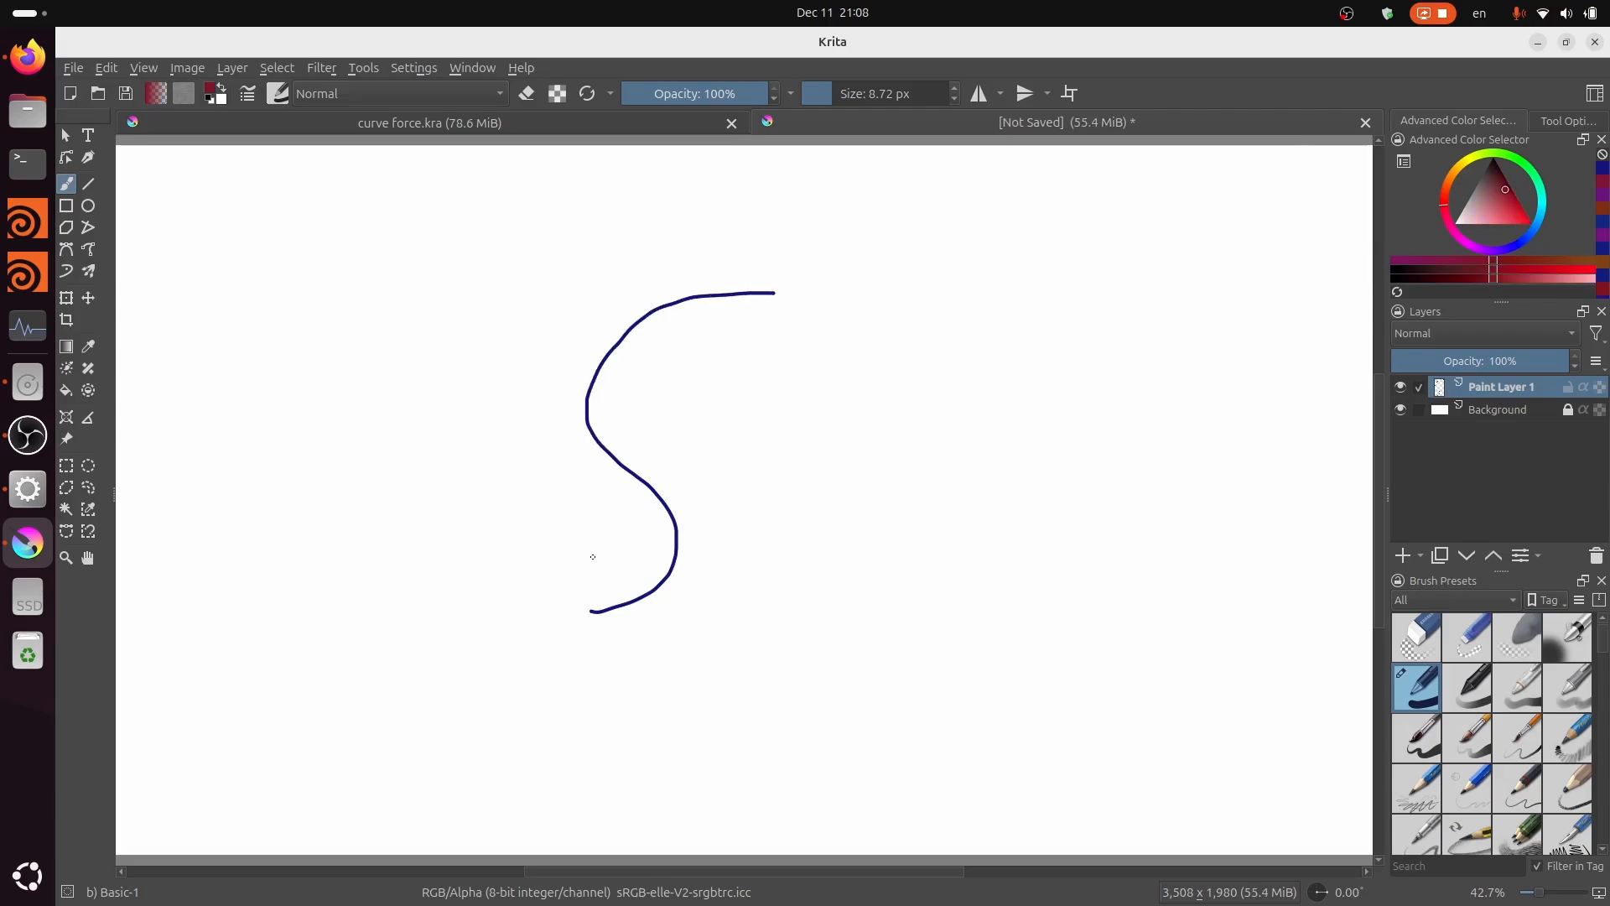
{"action": "left_click", "coordinate": [617, 606]}
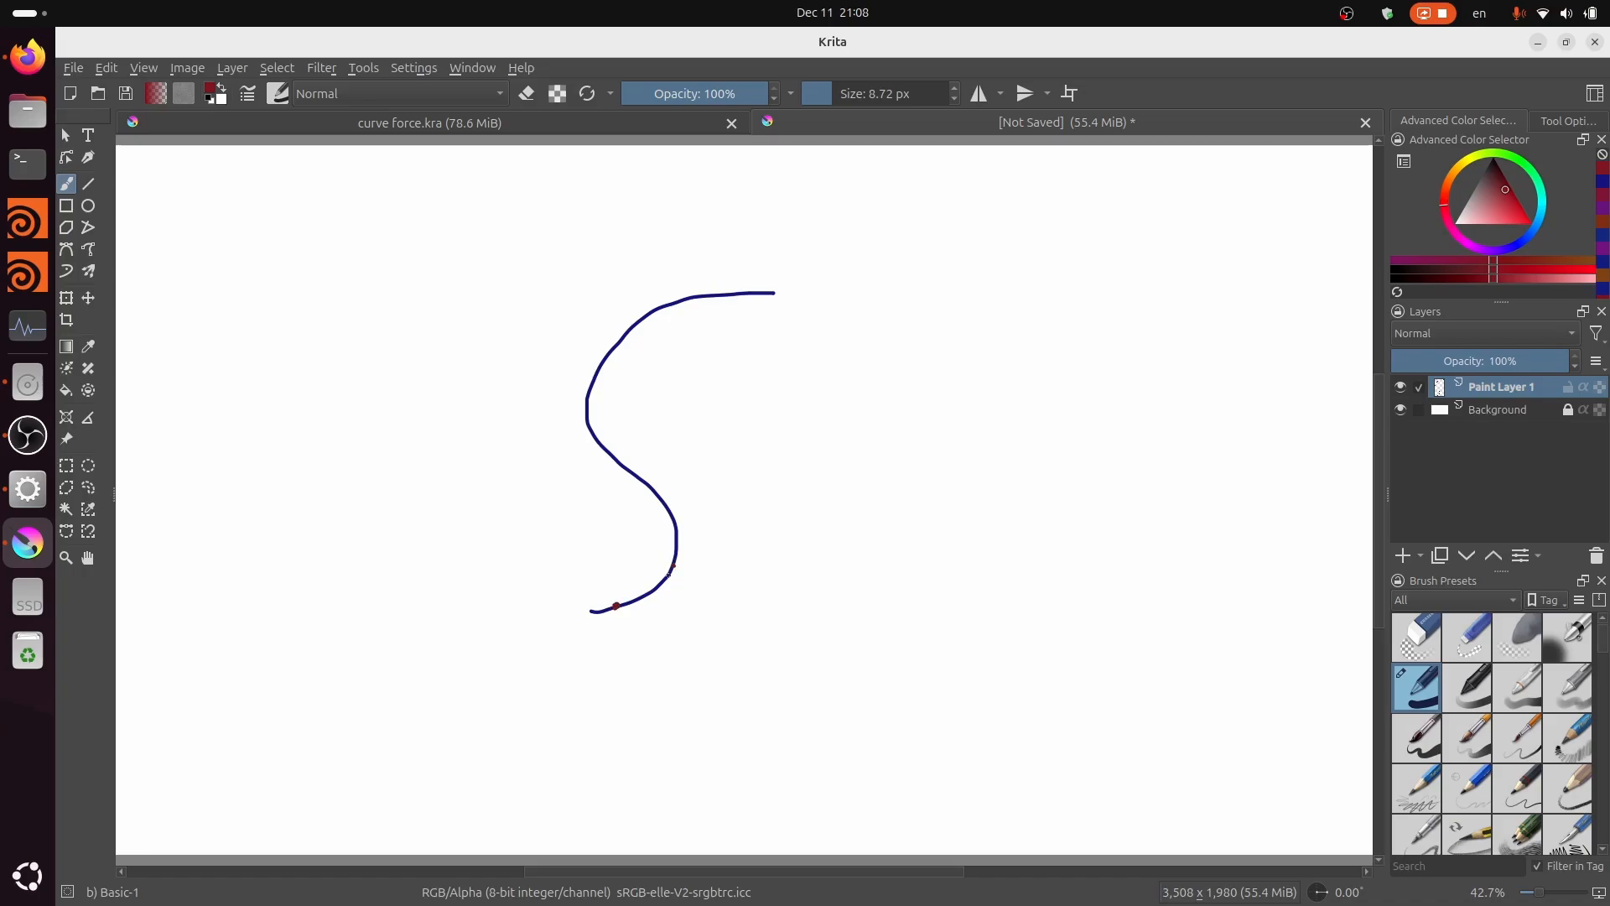
{"action": "left_click", "coordinate": [670, 515]}
{"action": "left_click", "coordinate": [616, 459]}
{"action": "left_click", "coordinate": [651, 314]}
{"action": "left_click", "coordinate": [717, 296]}
Step: Number the red points 1 to 7 in order from the curve's lower end
{"action": "left_click_drag", "start_coordinate": [618, 622], "coordinate": [634, 644]}
{"action": "left_click_drag", "start_coordinate": [679, 581], "coordinate": [694, 589]}
{"action": "left_click_drag", "start_coordinate": [694, 496], "coordinate": [695, 512]}
{"action": "left_click_drag", "start_coordinate": [641, 441], "coordinate": [657, 451]}
{"action": "left_click_drag", "start_coordinate": [654, 444], "coordinate": [661, 462]}
{"action": "left_click_drag", "start_coordinate": [625, 373], "coordinate": [621, 394]}
{"action": "mouse_move", "coordinate": [676, 334]}
{"action": "left_mouse_down"}
{"action": "mouse_move", "coordinate": [663, 345]}
{"action": "mouse_move", "coordinate": [730, 345]}
{"action": "left_mouse_up"}
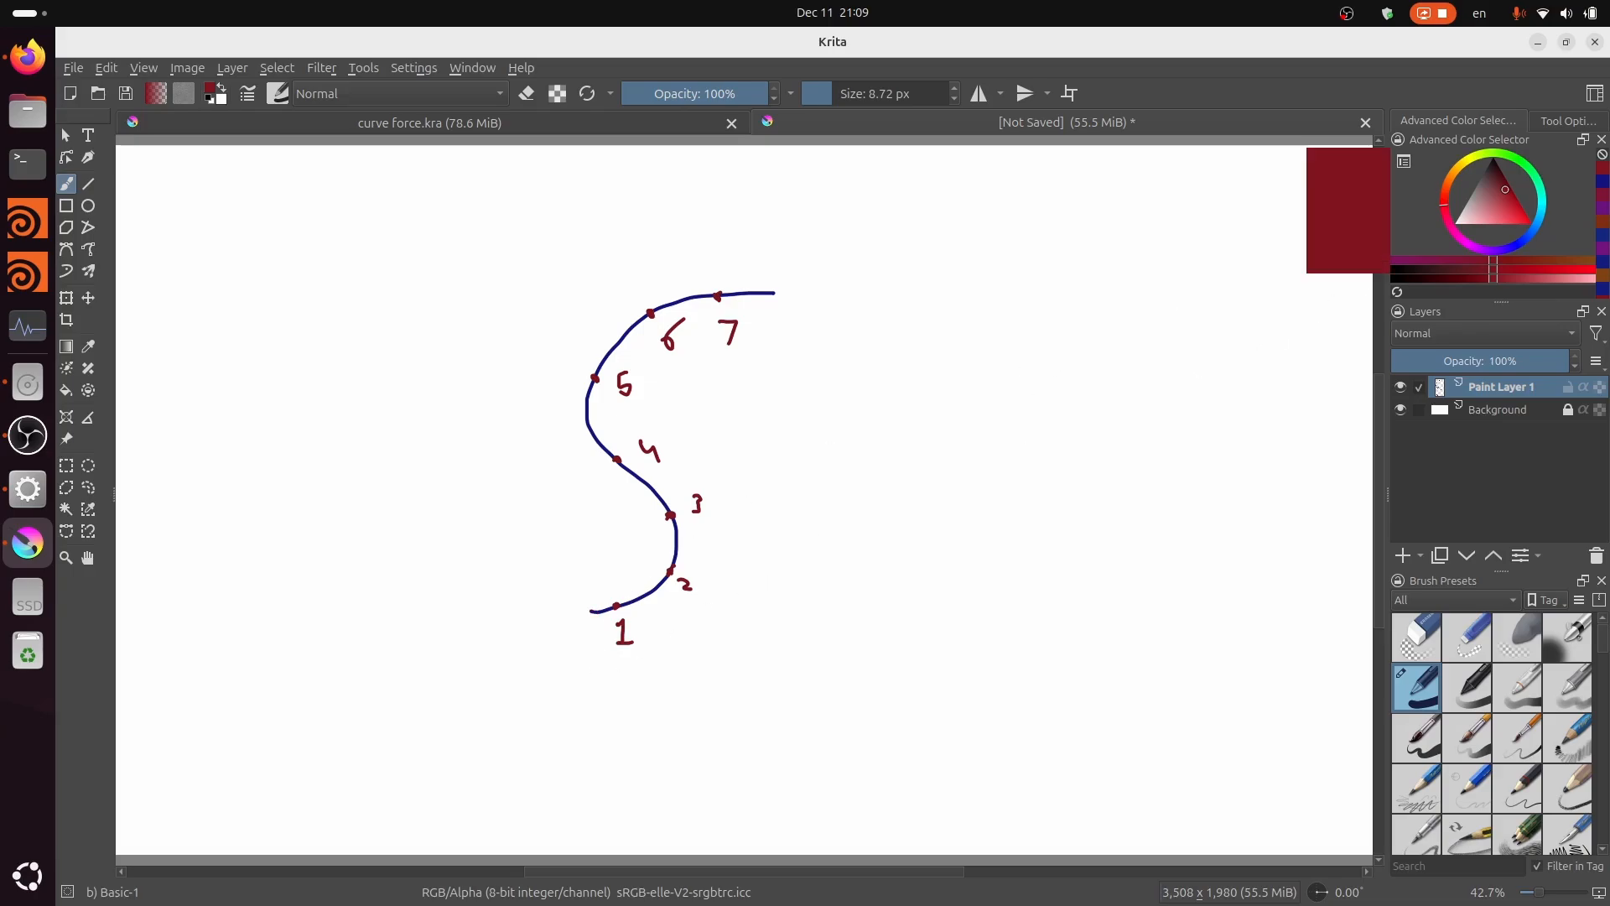
Step: Extend the curve's lower end in blue, mark a red point there and number it 0
{"action": "left_click", "coordinate": [1517, 243]}
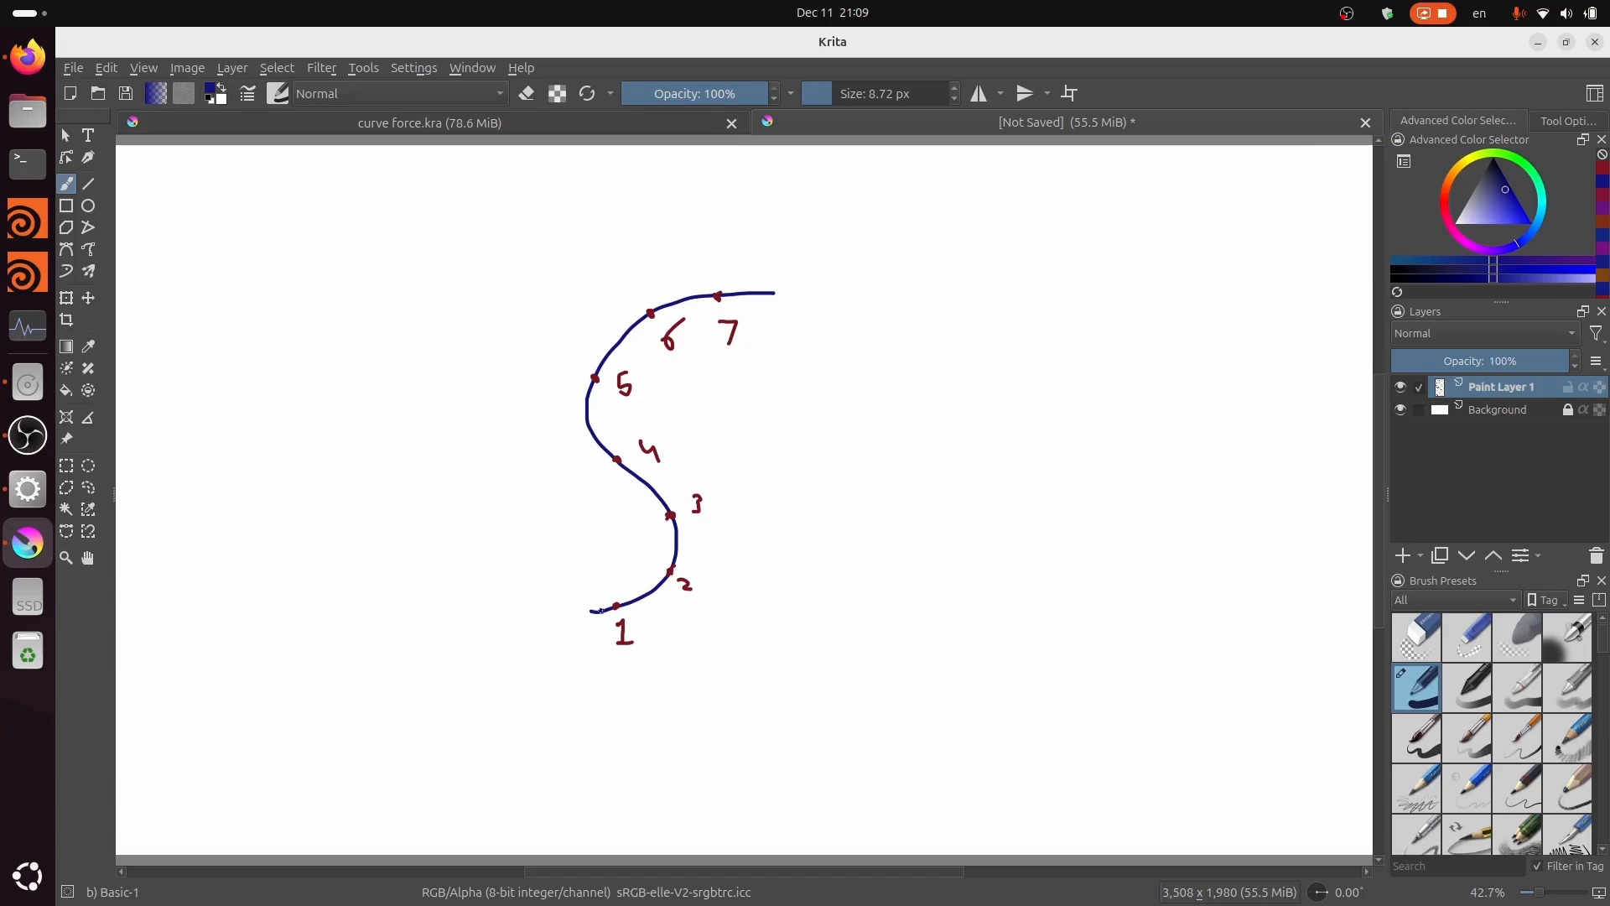
{"action": "left_click_drag", "start_coordinate": [600, 611], "coordinate": [561, 618]}
{"action": "left_click", "coordinate": [1444, 199]}
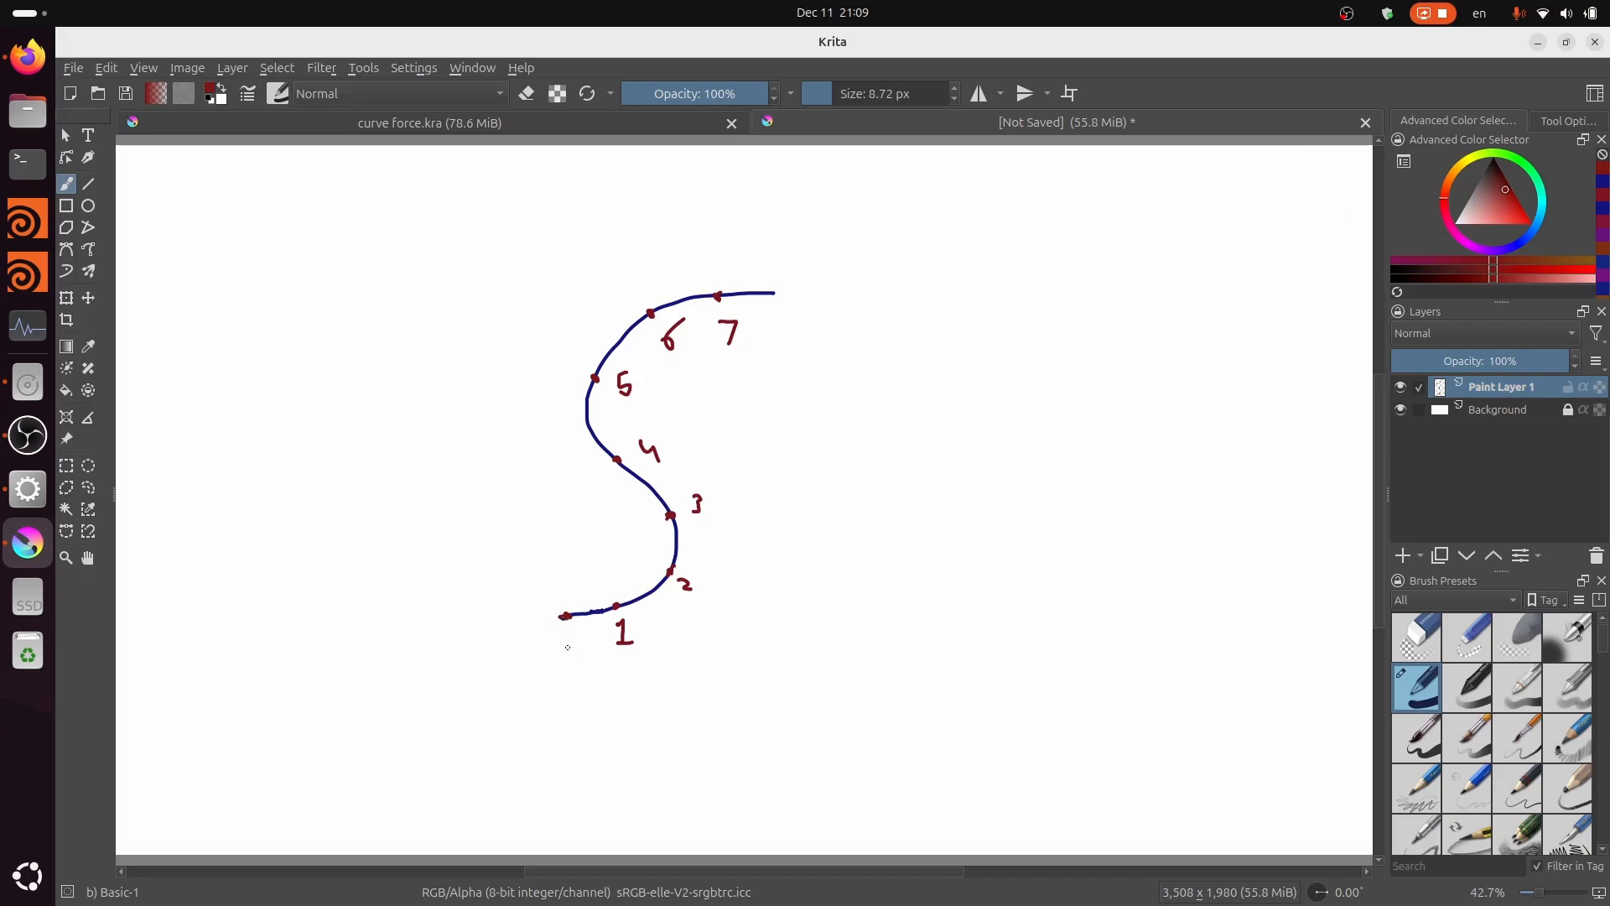
{"action": "mouse_move", "coordinate": [570, 634]}
{"action": "left_mouse_down"}
{"action": "mouse_move", "coordinate": [560, 650]}
{"action": "mouse_move", "coordinate": [562, 636]}
{"action": "left_mouse_up"}
Step: Write "Ptnum" and "NumPt → 7" in red below the curve and "length scale" in blue beside it
{"action": "mouse_move", "coordinate": [538, 728]}
{"action": "left_mouse_down"}
{"action": "mouse_move", "coordinate": [578, 710]}
{"action": "mouse_move", "coordinate": [653, 722]}
{"action": "left_mouse_up"}
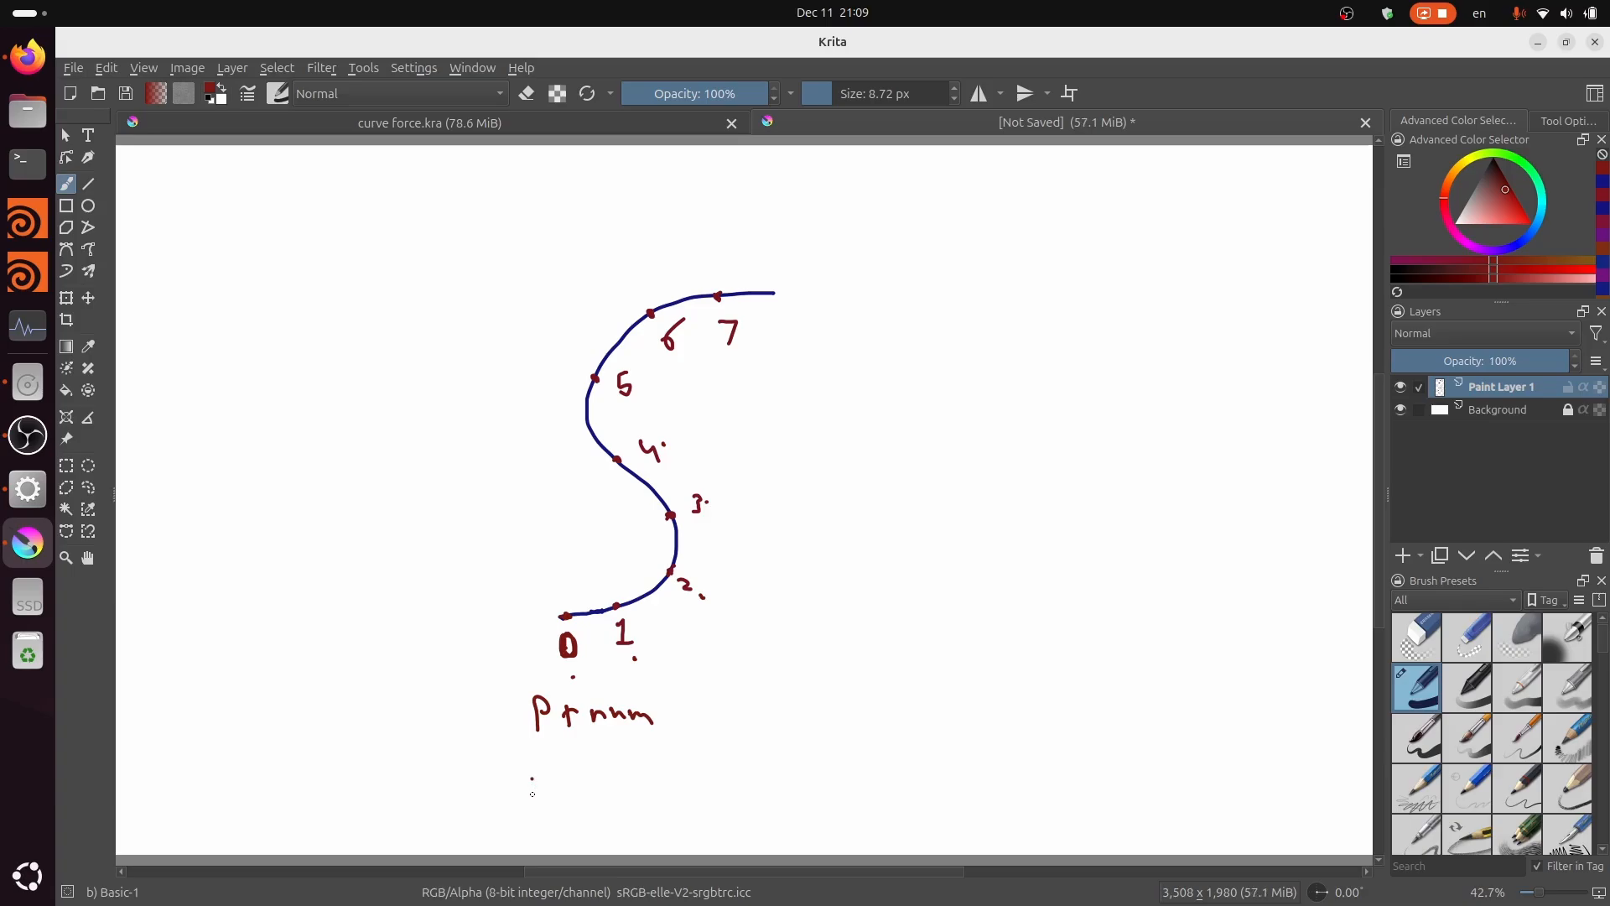
{"action": "mouse_move", "coordinate": [539, 780]}
{"action": "left_mouse_down"}
{"action": "mouse_move", "coordinate": [583, 796]}
{"action": "mouse_move", "coordinate": [634, 780]}
{"action": "mouse_move", "coordinate": [648, 805]}
{"action": "mouse_move", "coordinate": [738, 772]}
{"action": "mouse_move", "coordinate": [730, 808]}
{"action": "mouse_move", "coordinate": [715, 769]}
{"action": "mouse_move", "coordinate": [742, 772]}
{"action": "mouse_move", "coordinate": [731, 807]}
{"action": "left_mouse_up"}
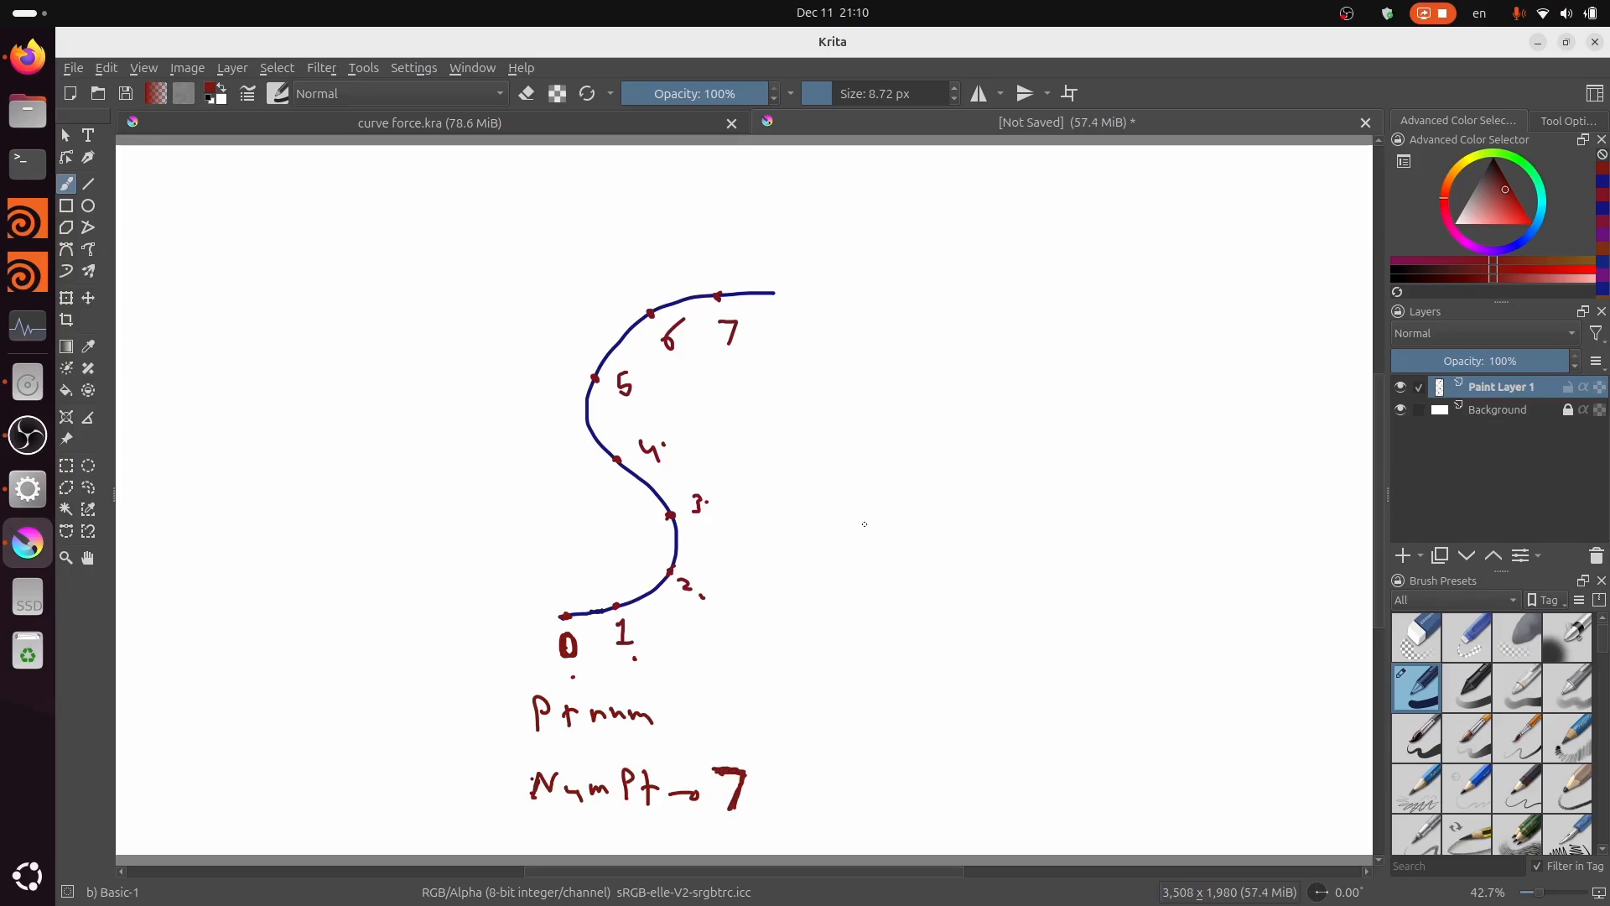
{"action": "left_click", "coordinate": [1519, 243]}
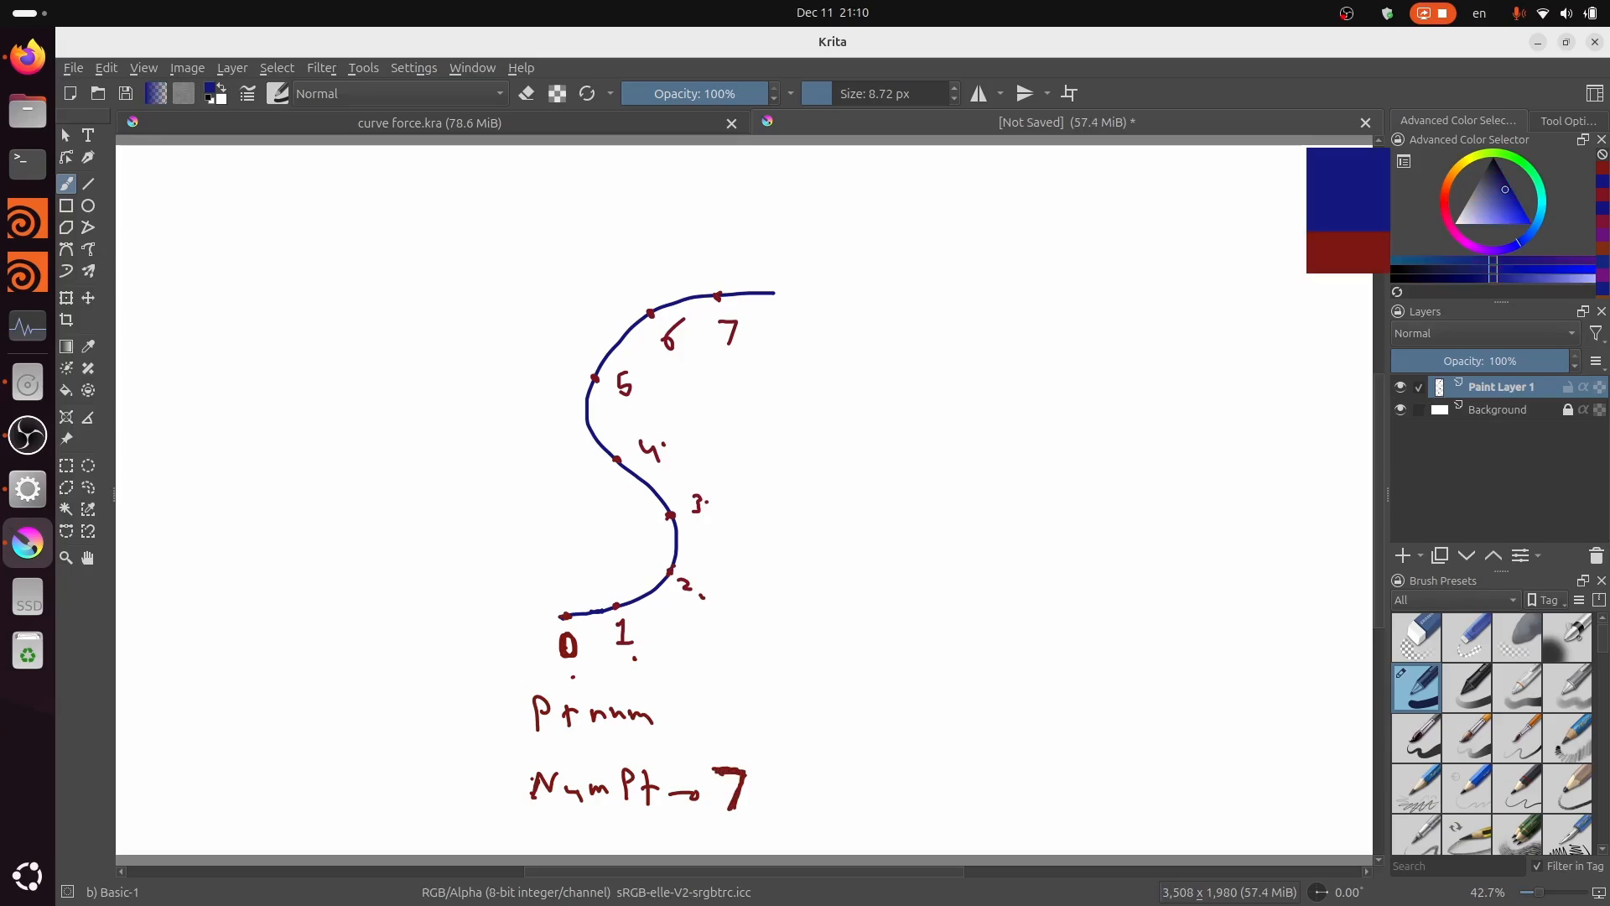
{"action": "left_click", "coordinate": [786, 526]}
{"action": "left_click_drag", "start_coordinate": [844, 440], "coordinate": [847, 473]}
{"action": "left_click_drag", "start_coordinate": [854, 464], "coordinate": [1049, 494]}
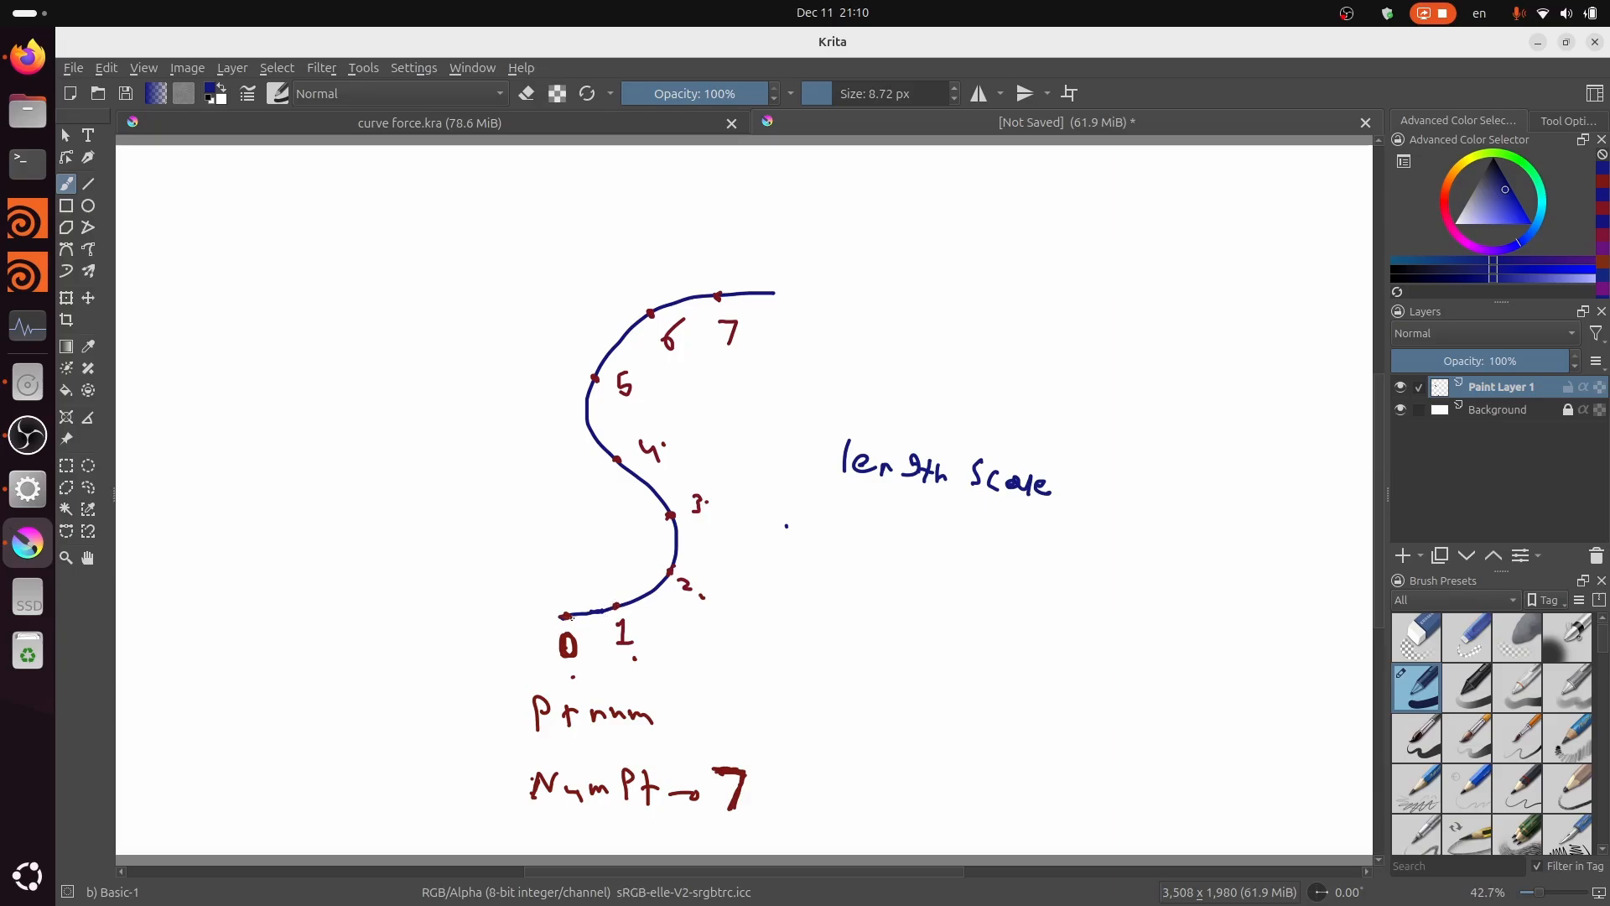
Step: Draw a blue arrow from point 1 back to point 0 and label it 0.5
{"action": "mouse_move", "coordinate": [613, 590]}
{"action": "left_mouse_down"}
{"action": "mouse_move", "coordinate": [573, 602]}
{"action": "mouse_move", "coordinate": [610, 591]}
{"action": "left_mouse_up"}
{"action": "mouse_move", "coordinate": [584, 599]}
{"action": "left_mouse_down"}
{"action": "mouse_move", "coordinate": [560, 612]}
{"action": "mouse_move", "coordinate": [578, 571]}
{"action": "mouse_move", "coordinate": [599, 590]}
{"action": "left_mouse_up"}
{"action": "left_click", "coordinate": [594, 577]}
Step: Draw purple arrows along the curve from points 2 and 3 back to point 0, labelled 1 and 2
{"action": "left_click", "coordinate": [1463, 241]}
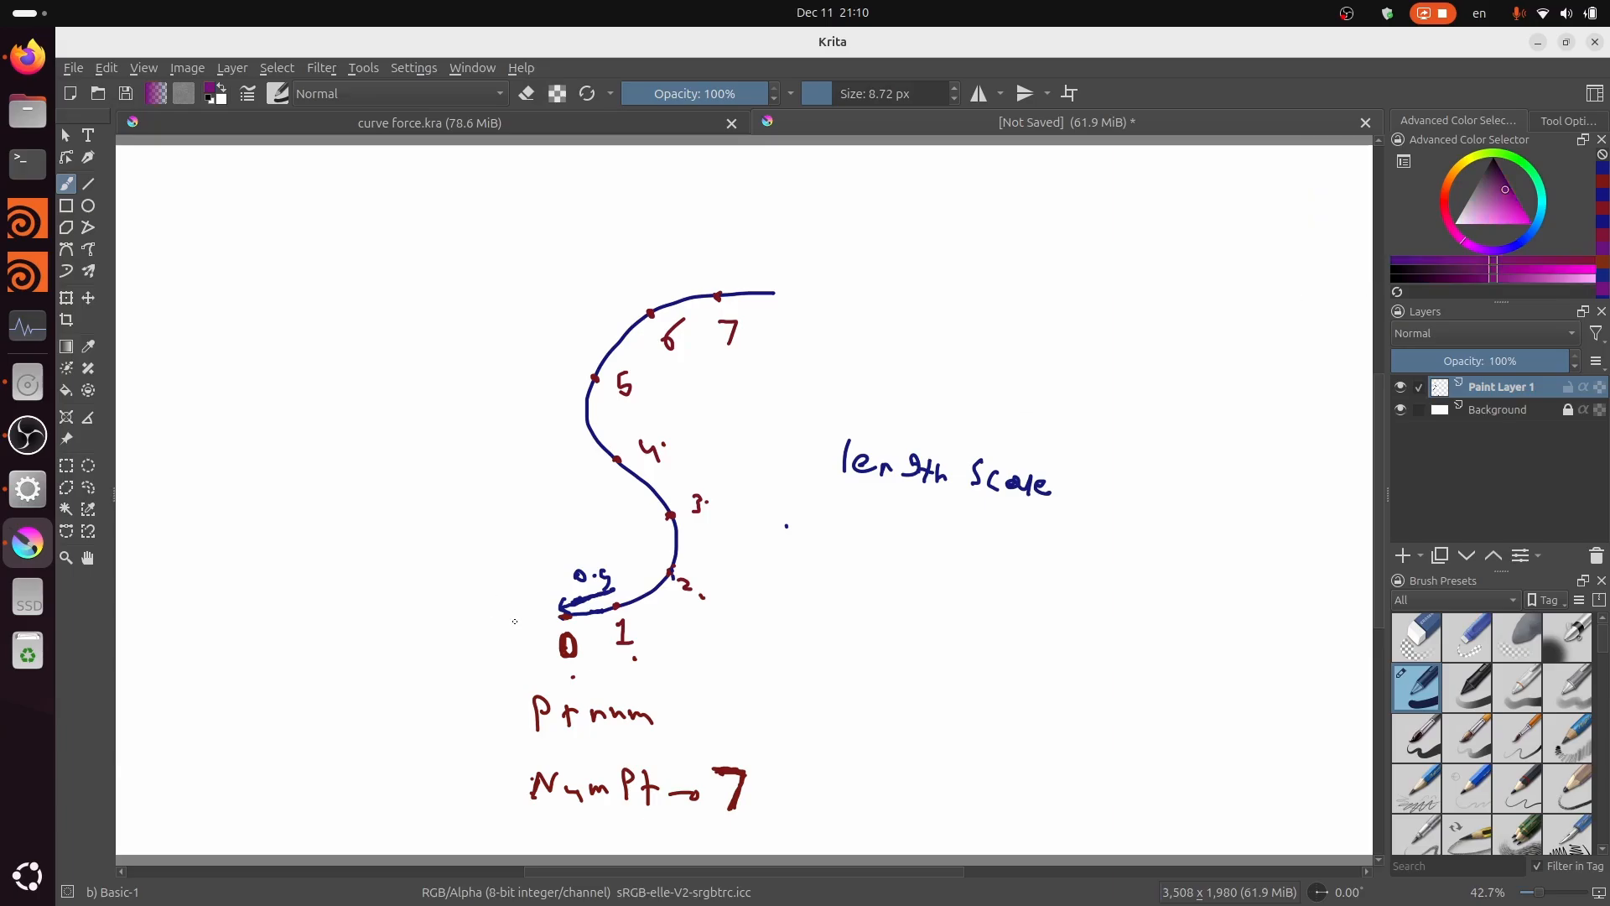
{"action": "mouse_move", "coordinate": [673, 579]}
{"action": "left_mouse_down"}
{"action": "mouse_move", "coordinate": [640, 607]}
{"action": "mouse_move", "coordinate": [564, 621]}
{"action": "left_mouse_up"}
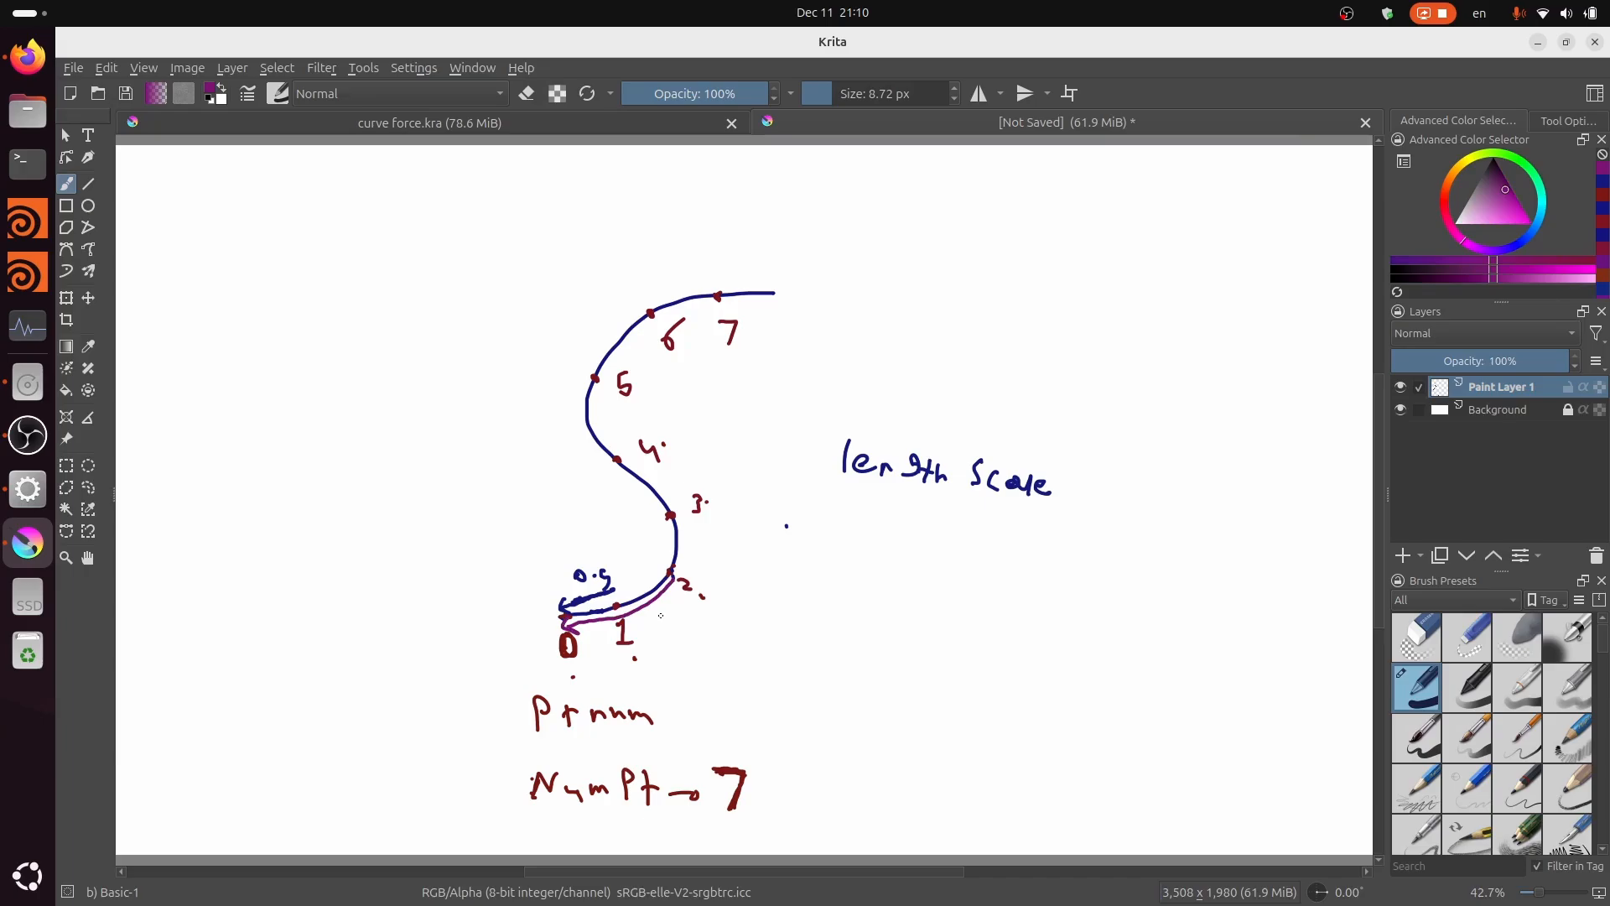
{"action": "left_click_drag", "start_coordinate": [666, 608], "coordinate": [669, 626]}
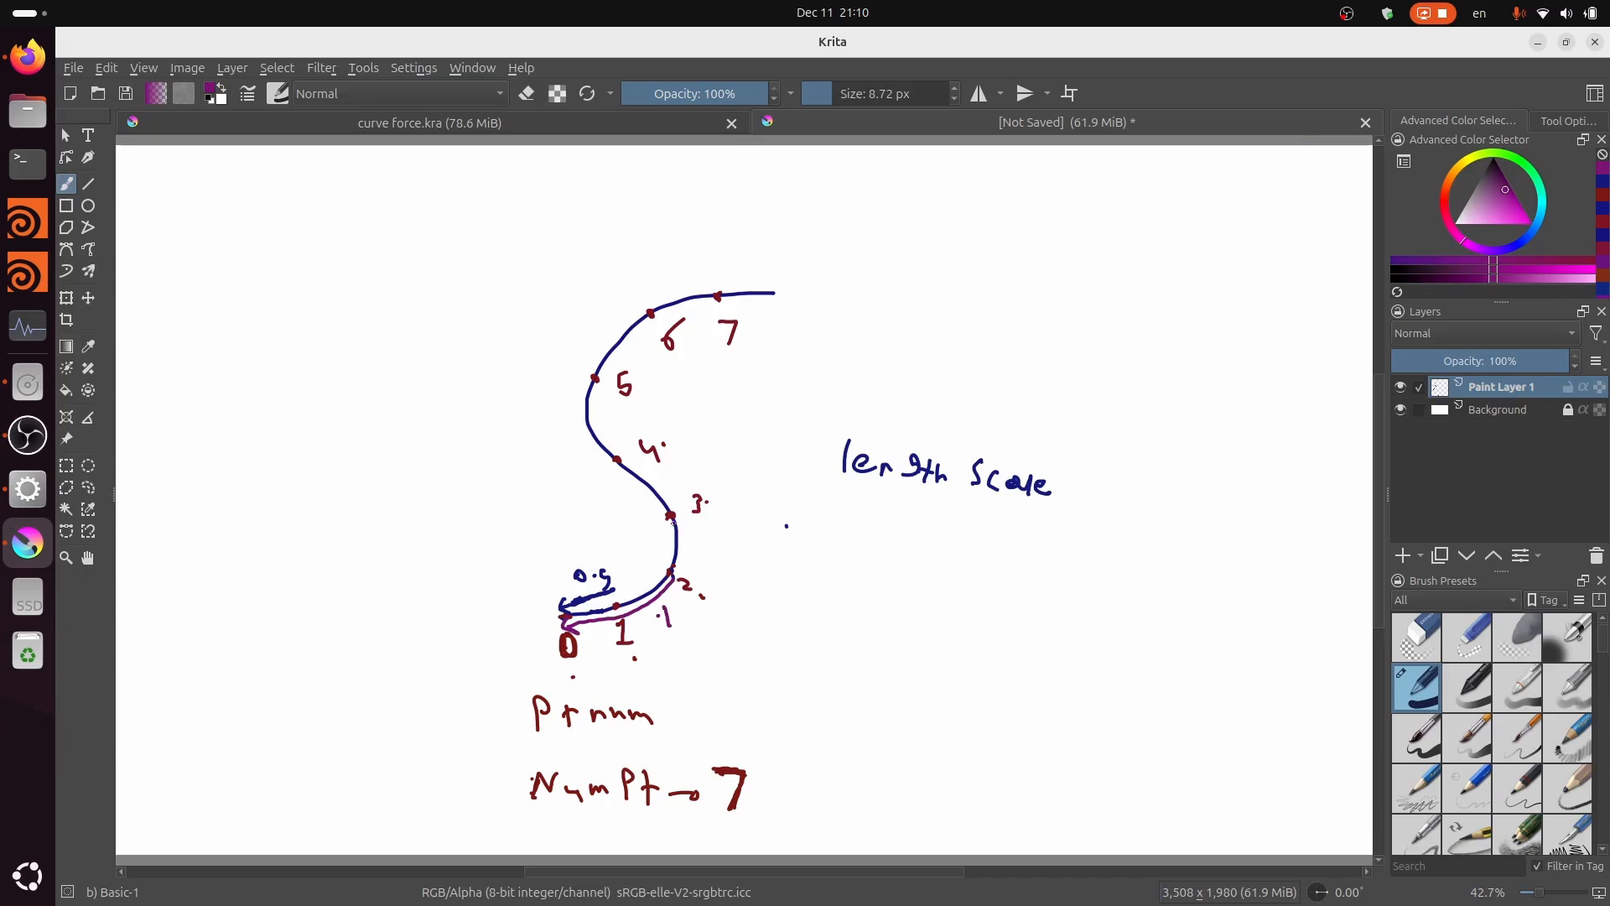
{"action": "mouse_move", "coordinate": [670, 514]}
{"action": "left_mouse_down"}
{"action": "mouse_move", "coordinate": [659, 558]}
{"action": "mouse_move", "coordinate": [564, 608]}
{"action": "left_mouse_up"}
{"action": "left_click_drag", "start_coordinate": [625, 533], "coordinate": [641, 549]}
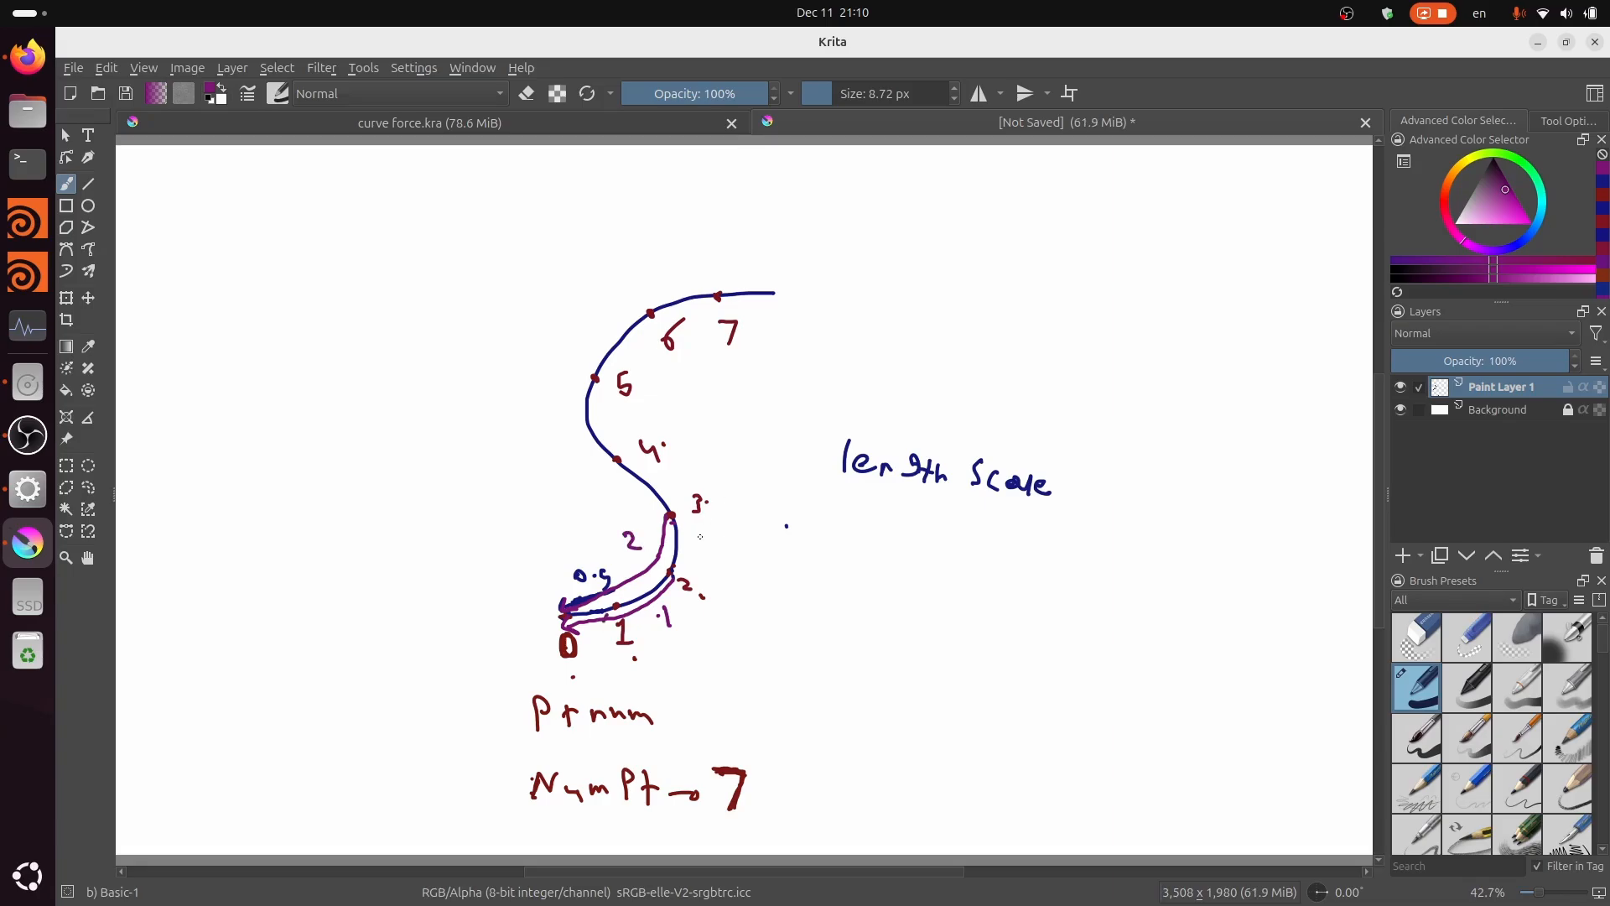
Step: Underline "length scale" in purple and write the formula "Ptnum / (NumPt-1)" in blue below it with an arrow
{"action": "mouse_move", "coordinate": [853, 489]}
{"action": "left_mouse_down"}
{"action": "mouse_move", "coordinate": [956, 512]}
{"action": "mouse_move", "coordinate": [1041, 506]}
{"action": "left_mouse_up"}
{"action": "left_click", "coordinate": [1511, 246]}
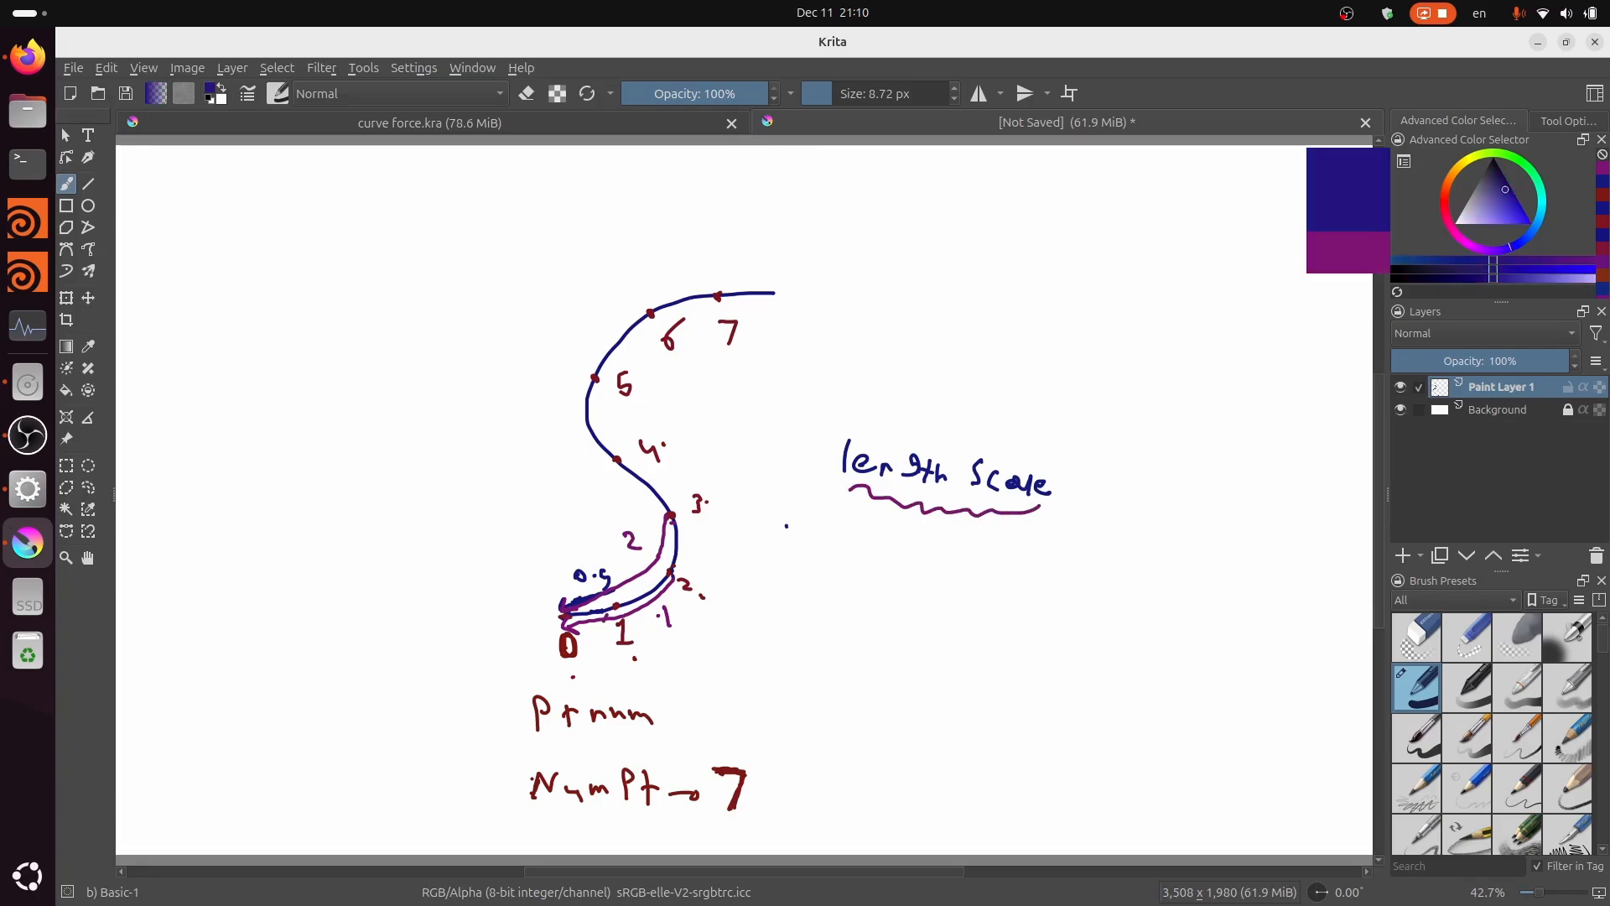
{"action": "left_click_drag", "start_coordinate": [864, 520], "coordinate": [880, 572]}
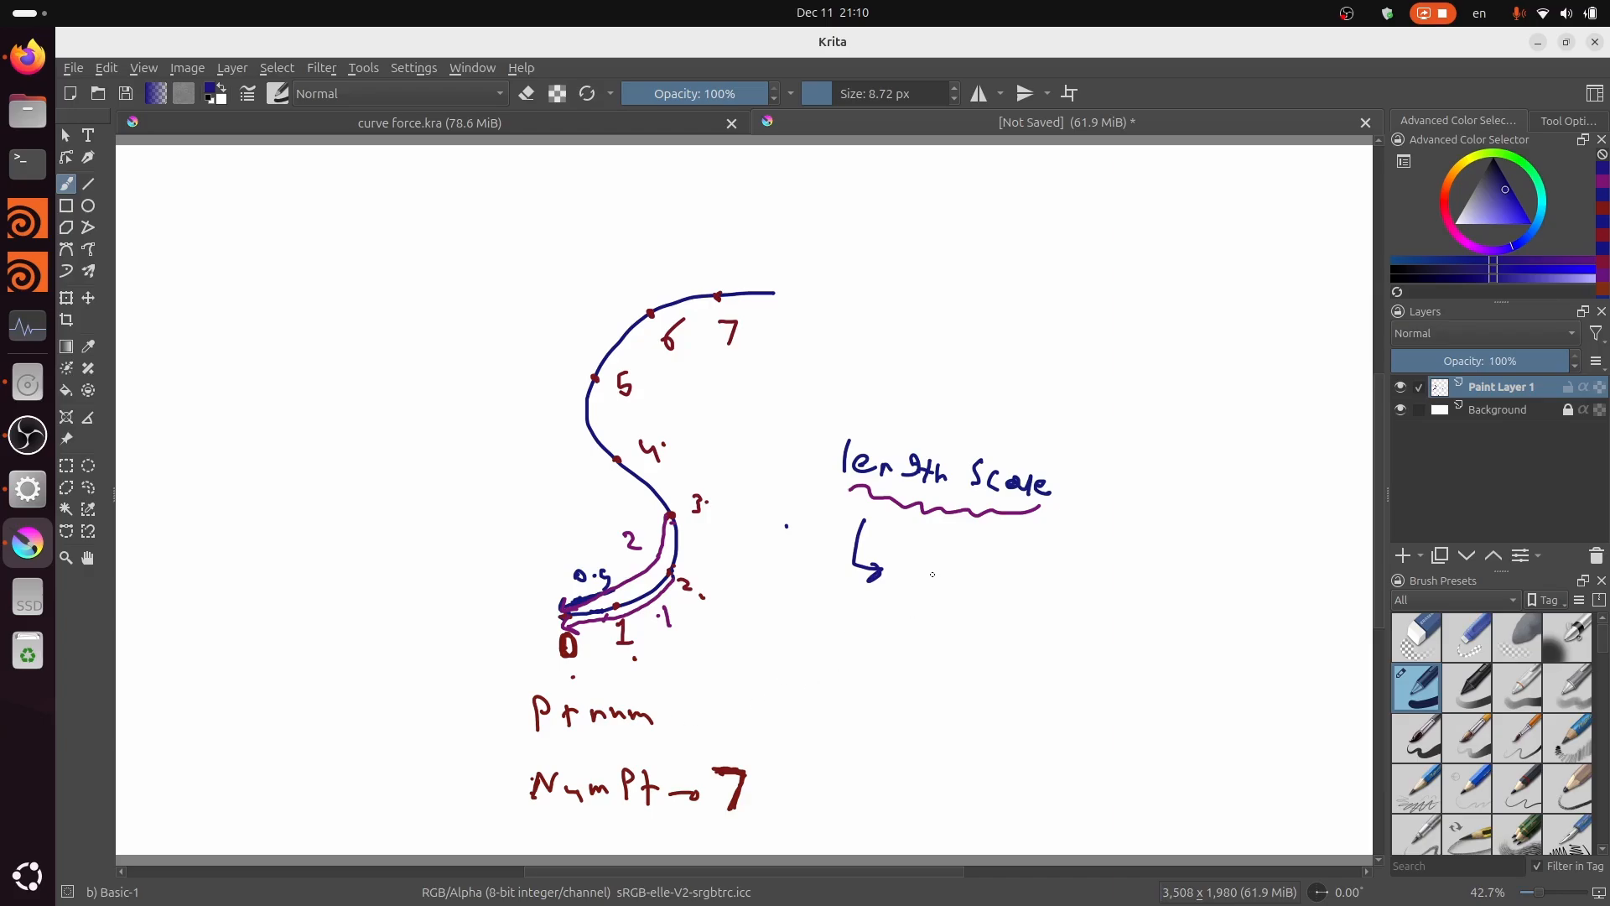
{"action": "mouse_move", "coordinate": [924, 558]}
{"action": "left_mouse_down"}
{"action": "mouse_move", "coordinate": [924, 588]}
{"action": "mouse_move", "coordinate": [928, 575]}
{"action": "left_mouse_up"}
{"action": "left_click_drag", "start_coordinate": [949, 562], "coordinate": [950, 588]}
{"action": "mouse_move", "coordinate": [944, 573]}
{"action": "left_mouse_down"}
{"action": "mouse_move", "coordinate": [1048, 601]}
{"action": "mouse_move", "coordinate": [1207, 597]}
{"action": "left_mouse_up"}
{"action": "mouse_move", "coordinate": [1216, 594]}
{"action": "left_mouse_down"}
{"action": "mouse_move", "coordinate": [1218, 615]}
{"action": "mouse_move", "coordinate": [1249, 607]}
{"action": "left_mouse_up"}
{"action": "left_click_drag", "start_coordinate": [1253, 587], "coordinate": [1264, 643]}
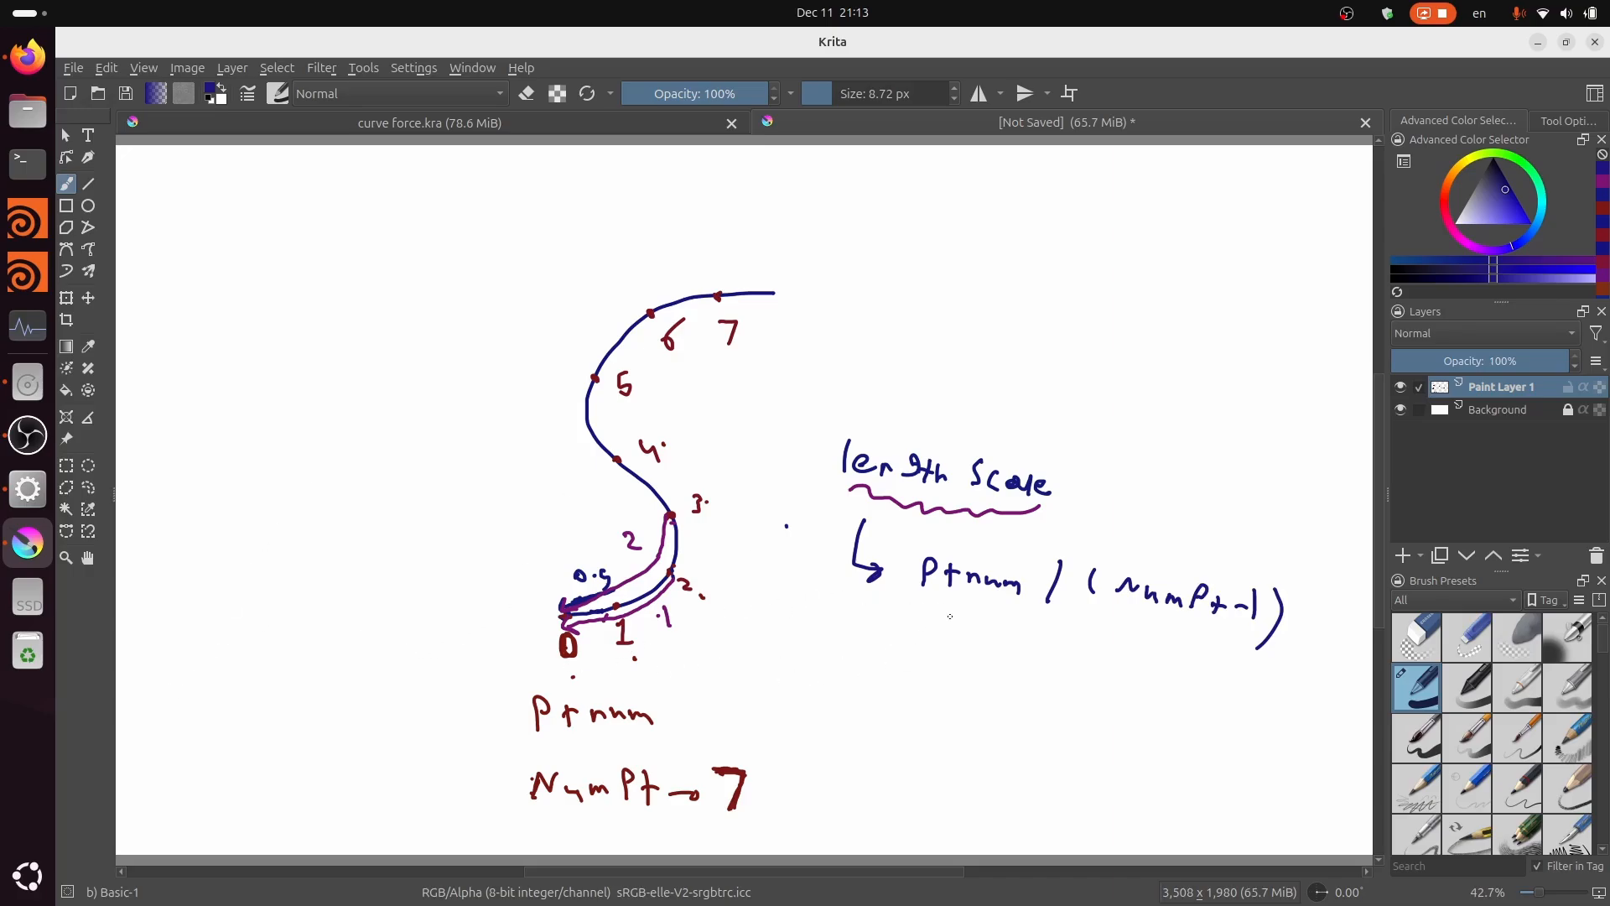
Step: Write the example divisions 1 / 7, 2 / 7 and 3 / 7 in rows beneath the formula
{"action": "left_click_drag", "start_coordinate": [940, 634], "coordinate": [962, 656]}
{"action": "left_click_drag", "start_coordinate": [1040, 620], "coordinate": [1026, 660]}
{"action": "left_click_drag", "start_coordinate": [1126, 640], "coordinate": [1124, 663]}
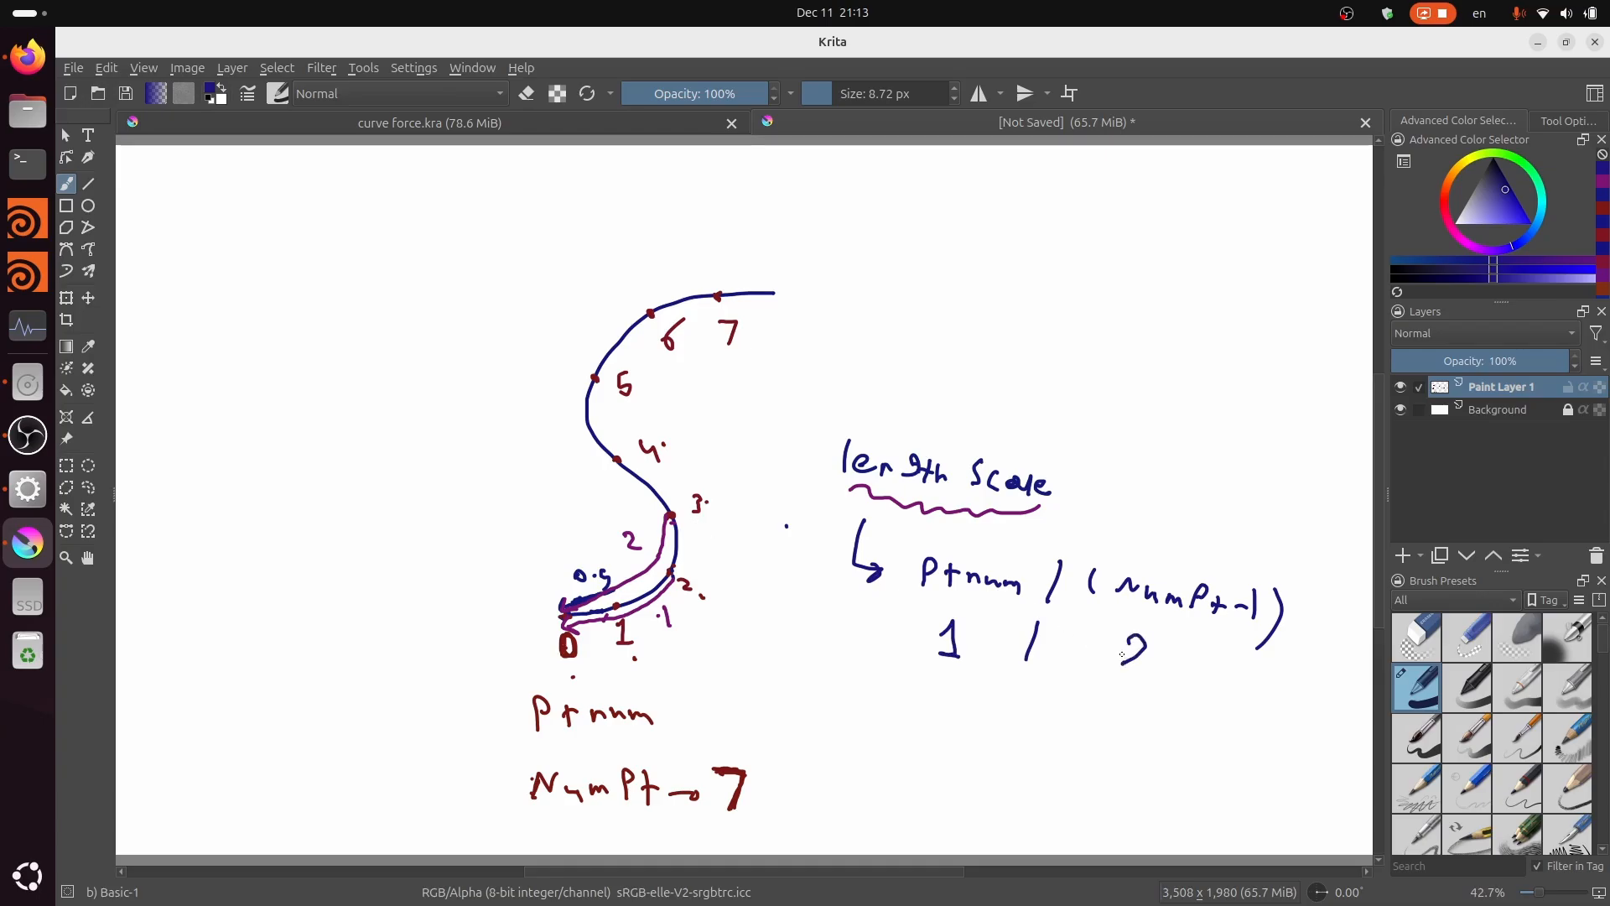
{"action": "key", "text": "ctrl+z"}
{"action": "left_click_drag", "start_coordinate": [1092, 631], "coordinate": [1102, 665]}
{"action": "mouse_move", "coordinate": [936, 682]}
{"action": "left_mouse_down"}
{"action": "mouse_move", "coordinate": [953, 704]}
{"action": "mouse_move", "coordinate": [1019, 706]}
{"action": "left_mouse_up"}
{"action": "mouse_move", "coordinate": [1045, 684]}
{"action": "left_mouse_down"}
{"action": "mouse_move", "coordinate": [1060, 682]}
{"action": "mouse_move", "coordinate": [1053, 715]}
{"action": "left_mouse_up"}
{"action": "left_click_drag", "start_coordinate": [928, 725], "coordinate": [928, 748]}
{"action": "mouse_move", "coordinate": [997, 723]}
{"action": "left_mouse_down"}
{"action": "mouse_move", "coordinate": [991, 750]}
{"action": "mouse_move", "coordinate": [1025, 757]}
{"action": "left_mouse_up"}
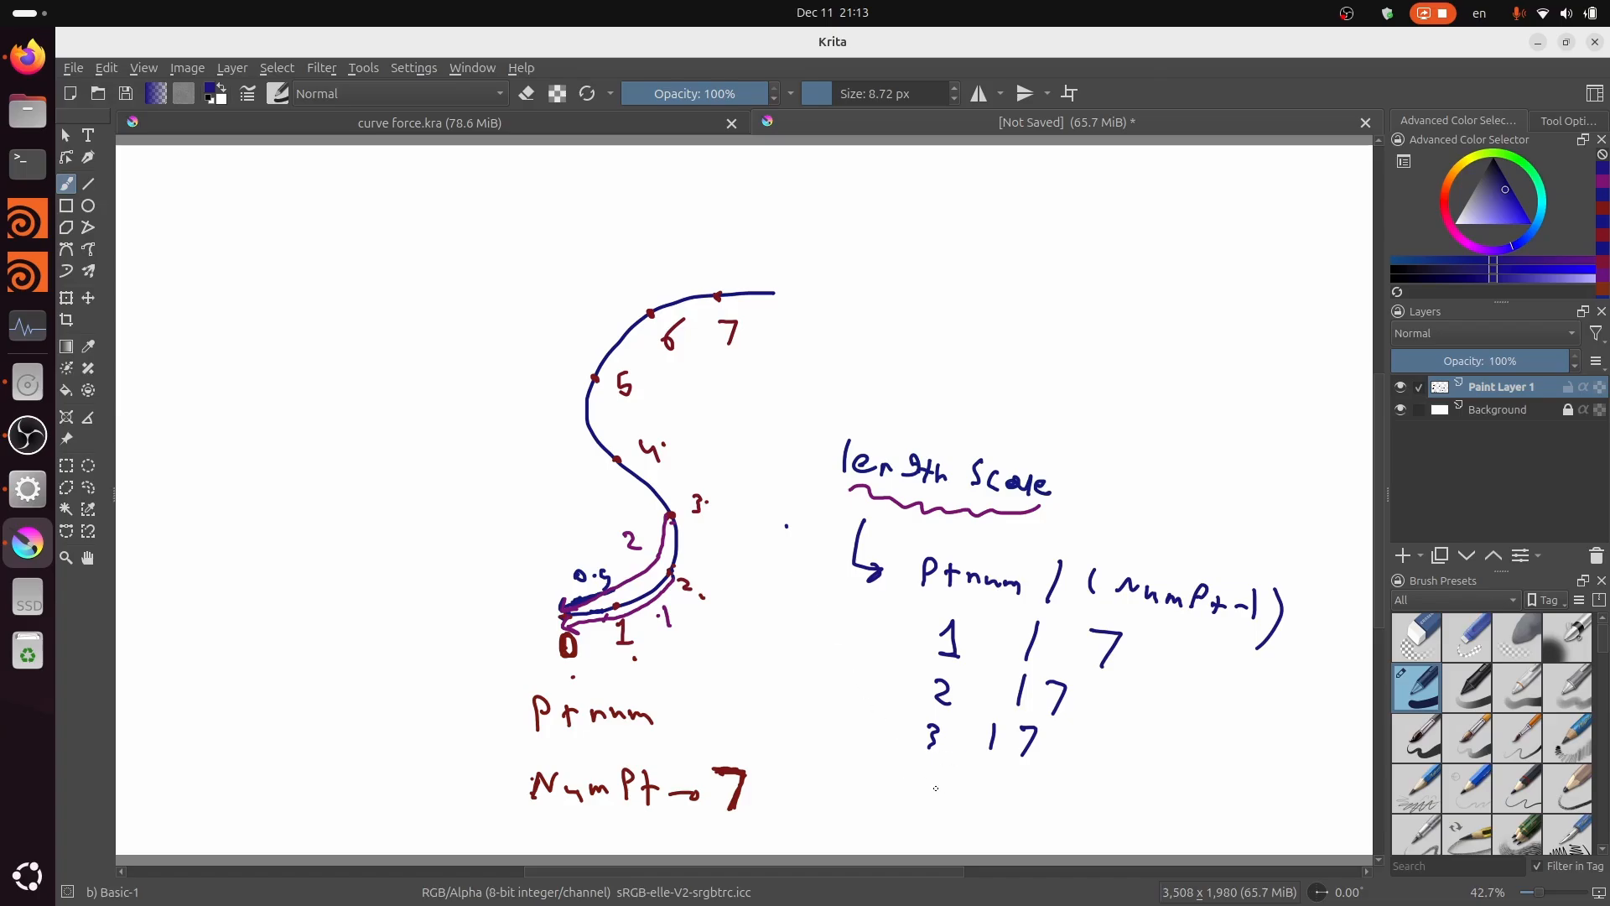
Step: Add the end cases 7 / 7 = 1 below the example rows and 0 / 7 = 0 above them
{"action": "mouse_move", "coordinate": [903, 768]}
{"action": "left_mouse_down"}
{"action": "mouse_move", "coordinate": [926, 768]}
{"action": "mouse_move", "coordinate": [921, 795]}
{"action": "mouse_move", "coordinate": [971, 796]}
{"action": "mouse_move", "coordinate": [1016, 769]}
{"action": "left_mouse_up"}
{"action": "mouse_move", "coordinate": [1014, 770]}
{"action": "left_mouse_down"}
{"action": "mouse_move", "coordinate": [1004, 801]}
{"action": "mouse_move", "coordinate": [1091, 799]}
{"action": "left_mouse_up"}
{"action": "mouse_move", "coordinate": [966, 590]}
{"action": "left_mouse_down"}
{"action": "mouse_move", "coordinate": [959, 606]}
{"action": "mouse_move", "coordinate": [966, 591]}
{"action": "mouse_move", "coordinate": [1015, 619]}
{"action": "mouse_move", "coordinate": [1088, 604]}
{"action": "mouse_move", "coordinate": [1077, 626]}
{"action": "mouse_move", "coordinate": [1169, 619]}
{"action": "left_mouse_up"}
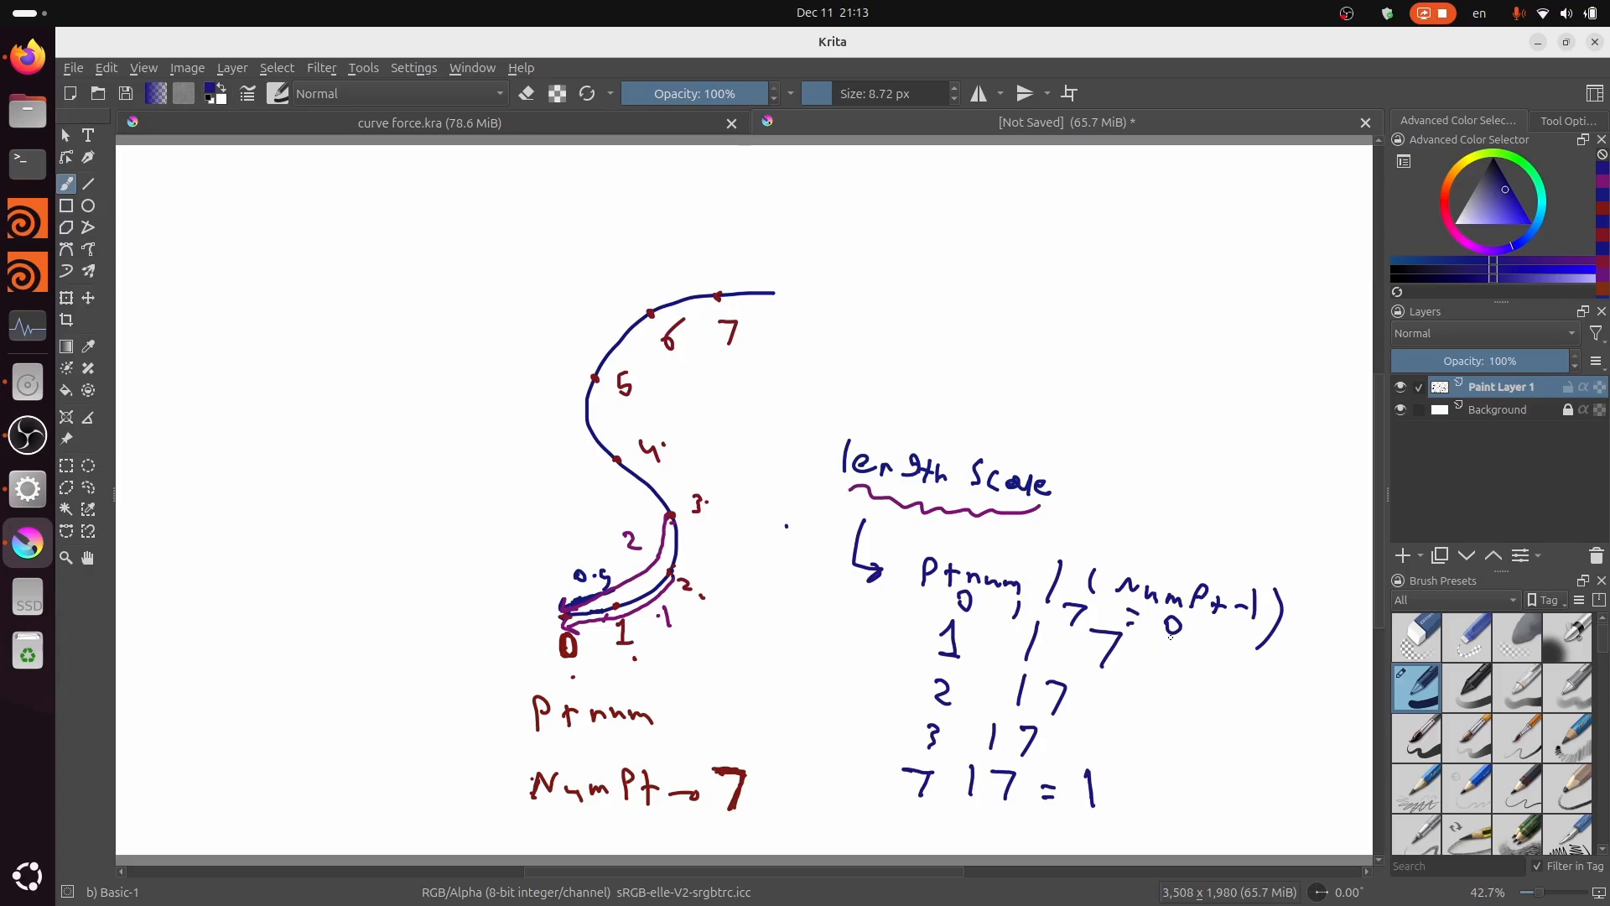
Step: Draw downward arrows beside the example rows, underline the final result 1 and bracket the rows with a brace
{"action": "left_click_drag", "start_coordinate": [1162, 637], "coordinate": [1145, 733]}
{"action": "left_click_drag", "start_coordinate": [1057, 820], "coordinate": [1100, 831]}
{"action": "left_click_drag", "start_coordinate": [903, 626], "coordinate": [871, 769]}
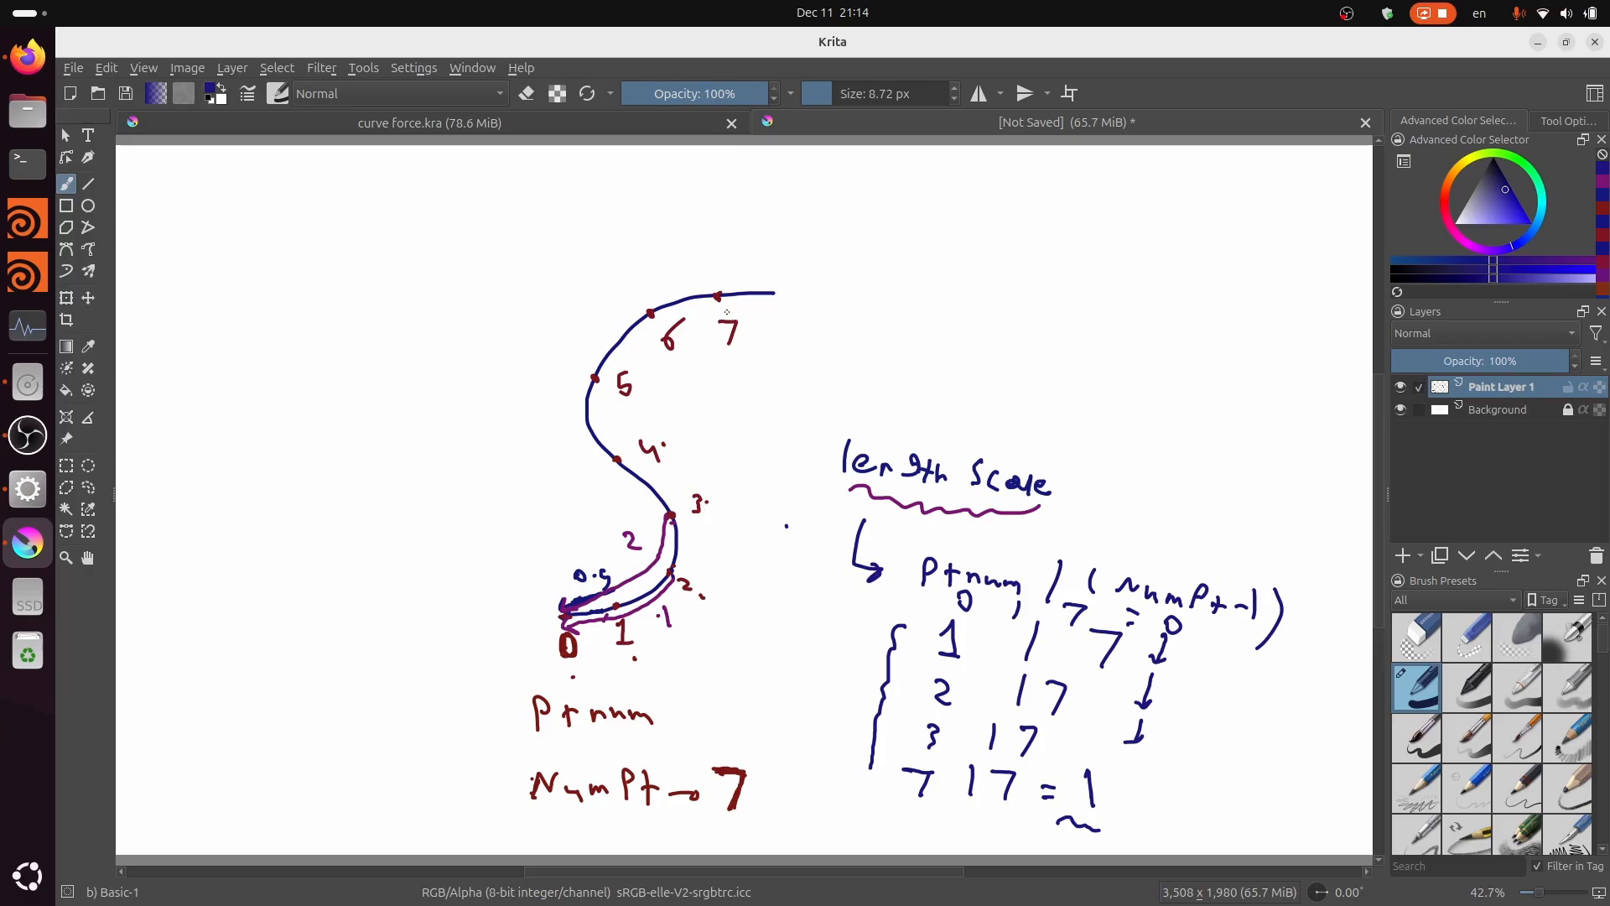
Step: Label point 7 with "→ 1" and point 0 with "→ 0", and trace a dotted trail along the curve between them
{"action": "left_click_drag", "start_coordinate": [755, 336], "coordinate": [776, 337]}
{"action": "left_click_drag", "start_coordinate": [767, 330], "coordinate": [799, 353]}
{"action": "mouse_move", "coordinate": [577, 667]}
{"action": "left_mouse_down"}
{"action": "mouse_move", "coordinate": [590, 689]}
{"action": "mouse_move", "coordinate": [615, 684]}
{"action": "left_mouse_up"}
{"action": "left_click_drag", "start_coordinate": [709, 590], "coordinate": [711, 582]}
{"action": "left_click", "coordinate": [699, 463]}
{"action": "left_click_drag", "start_coordinate": [682, 440], "coordinate": [678, 429]}
{"action": "left_click", "coordinate": [737, 361]}
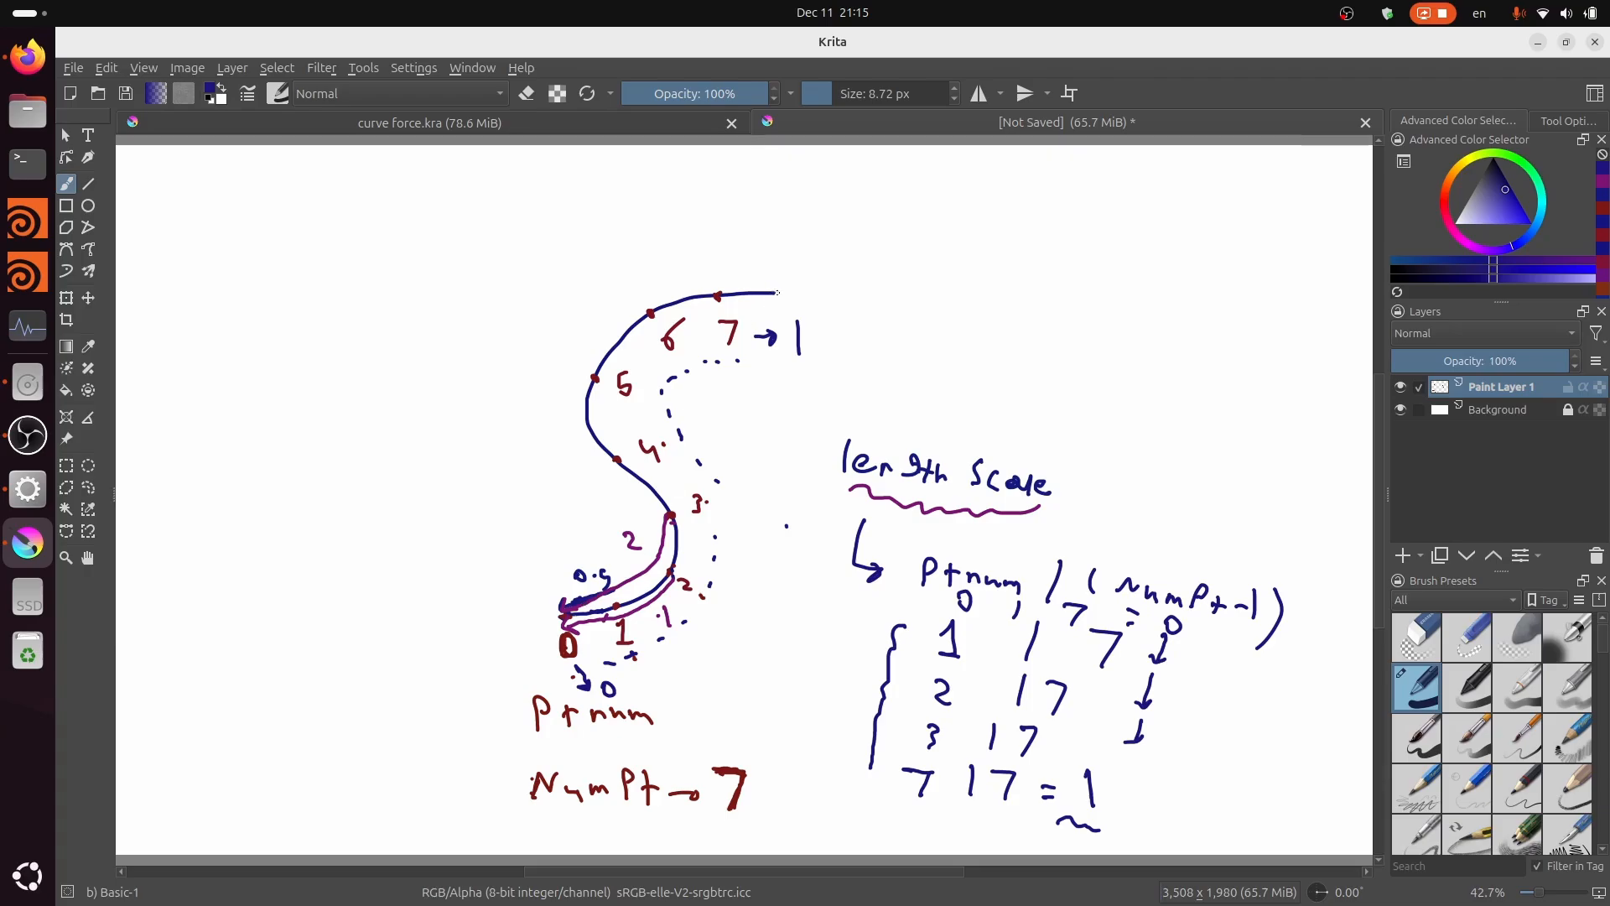
Step: Underline "length scale" again in the sketch, and switch to Houdini's dopnet1 network
{"action": "left_click_drag", "start_coordinate": [864, 498], "coordinate": [1025, 512]}
{"action": "left_click", "coordinate": [31, 492]}
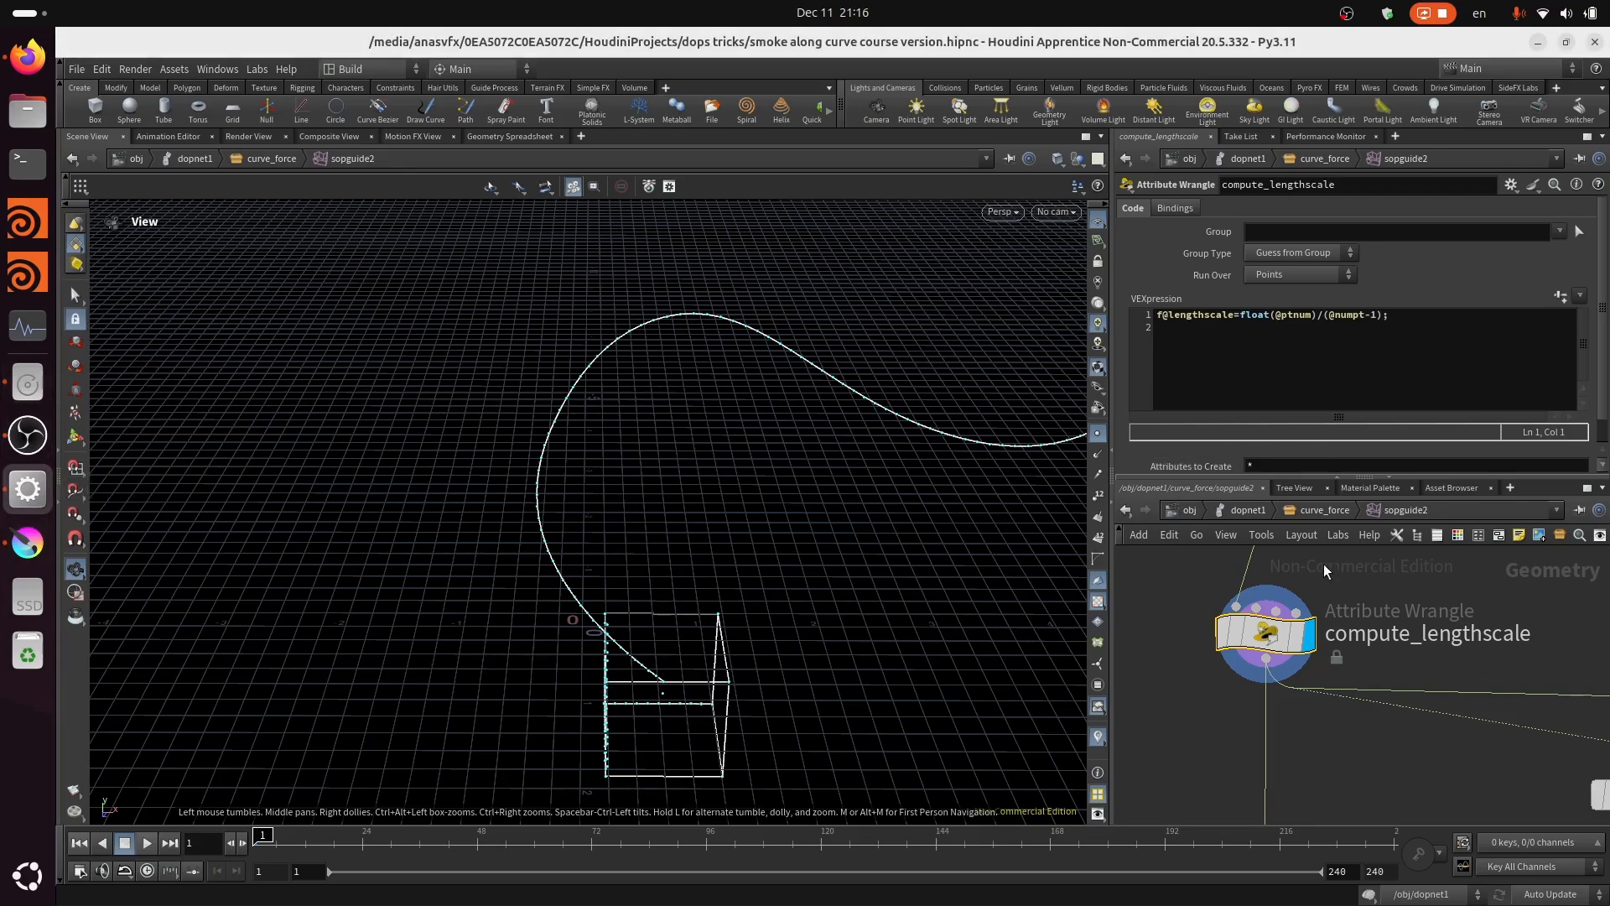
{"action": "left_click", "coordinate": [1322, 512]}
{"action": "left_click", "coordinate": [1262, 512]}
Step: Move the sopguide1 node higher in dopnet1 and open its inner geometry network
{"action": "middle_click_drag", "start_coordinate": [1443, 677], "coordinate": [1405, 672]}
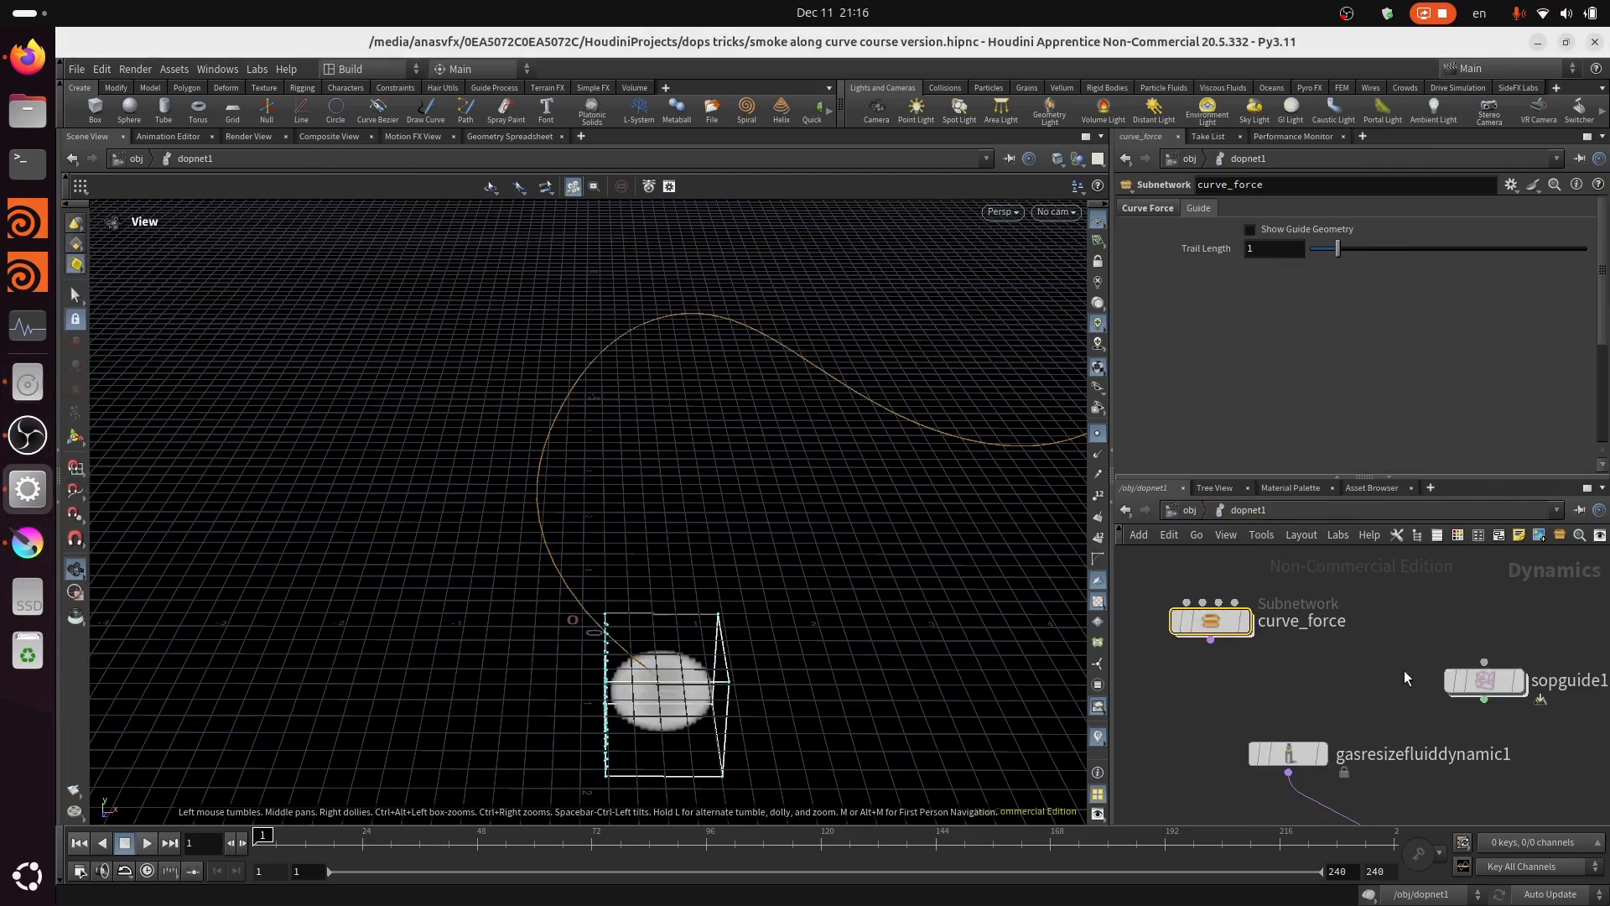
{"action": "left_click_drag", "start_coordinate": [1511, 686], "coordinate": [1531, 609]}
{"action": "double_click", "coordinate": [1515, 606]}
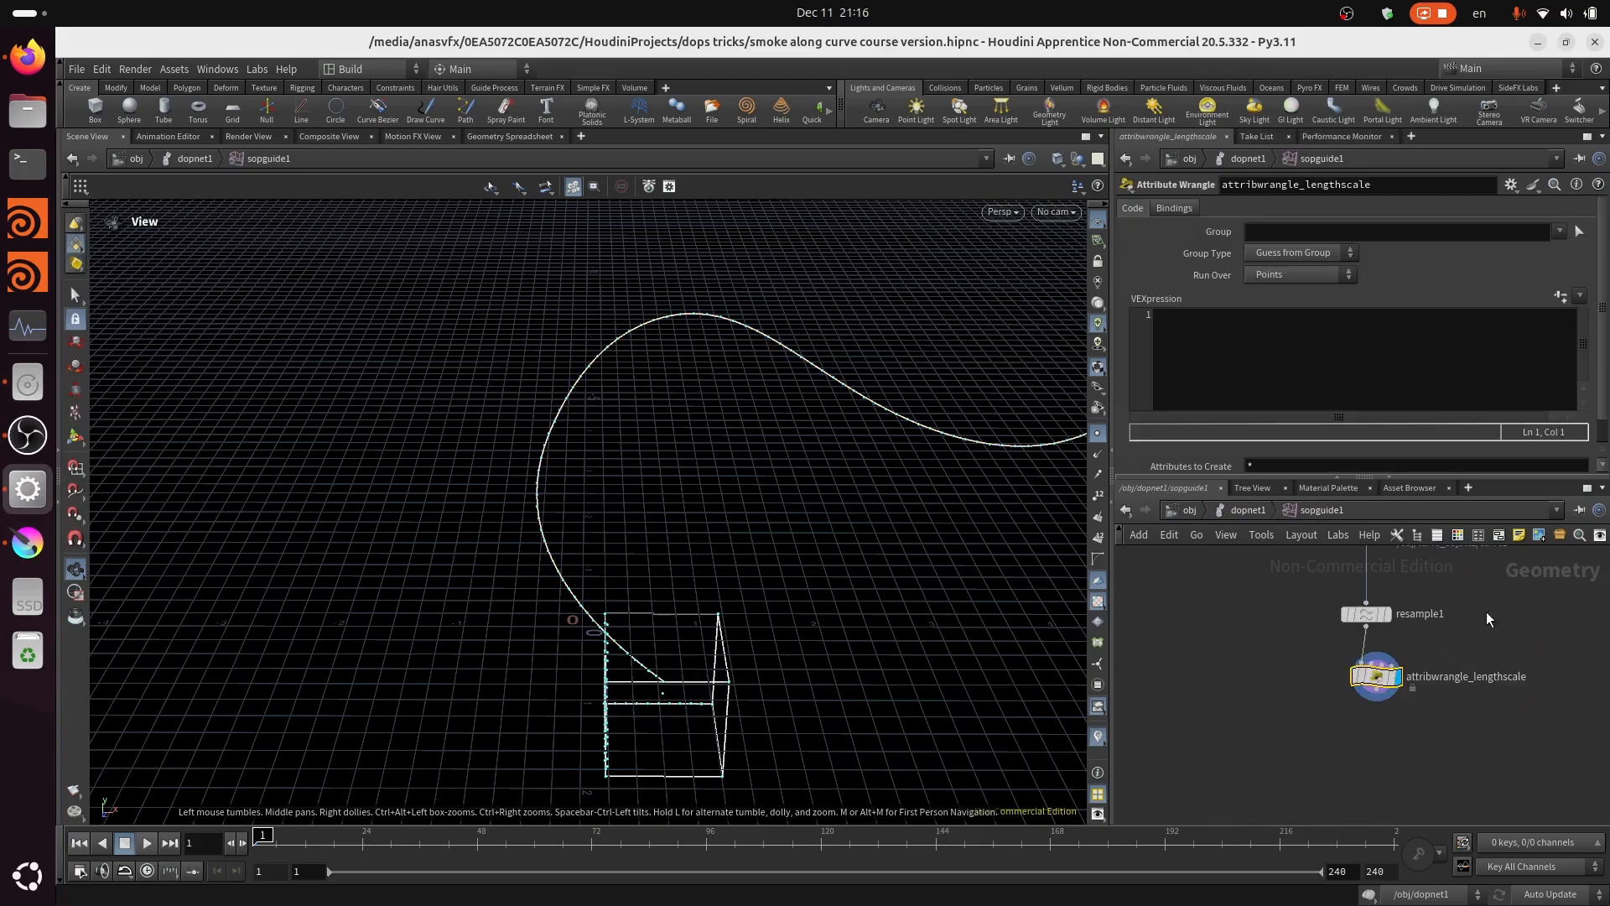
{"action": "left_click", "coordinate": [1376, 338]}
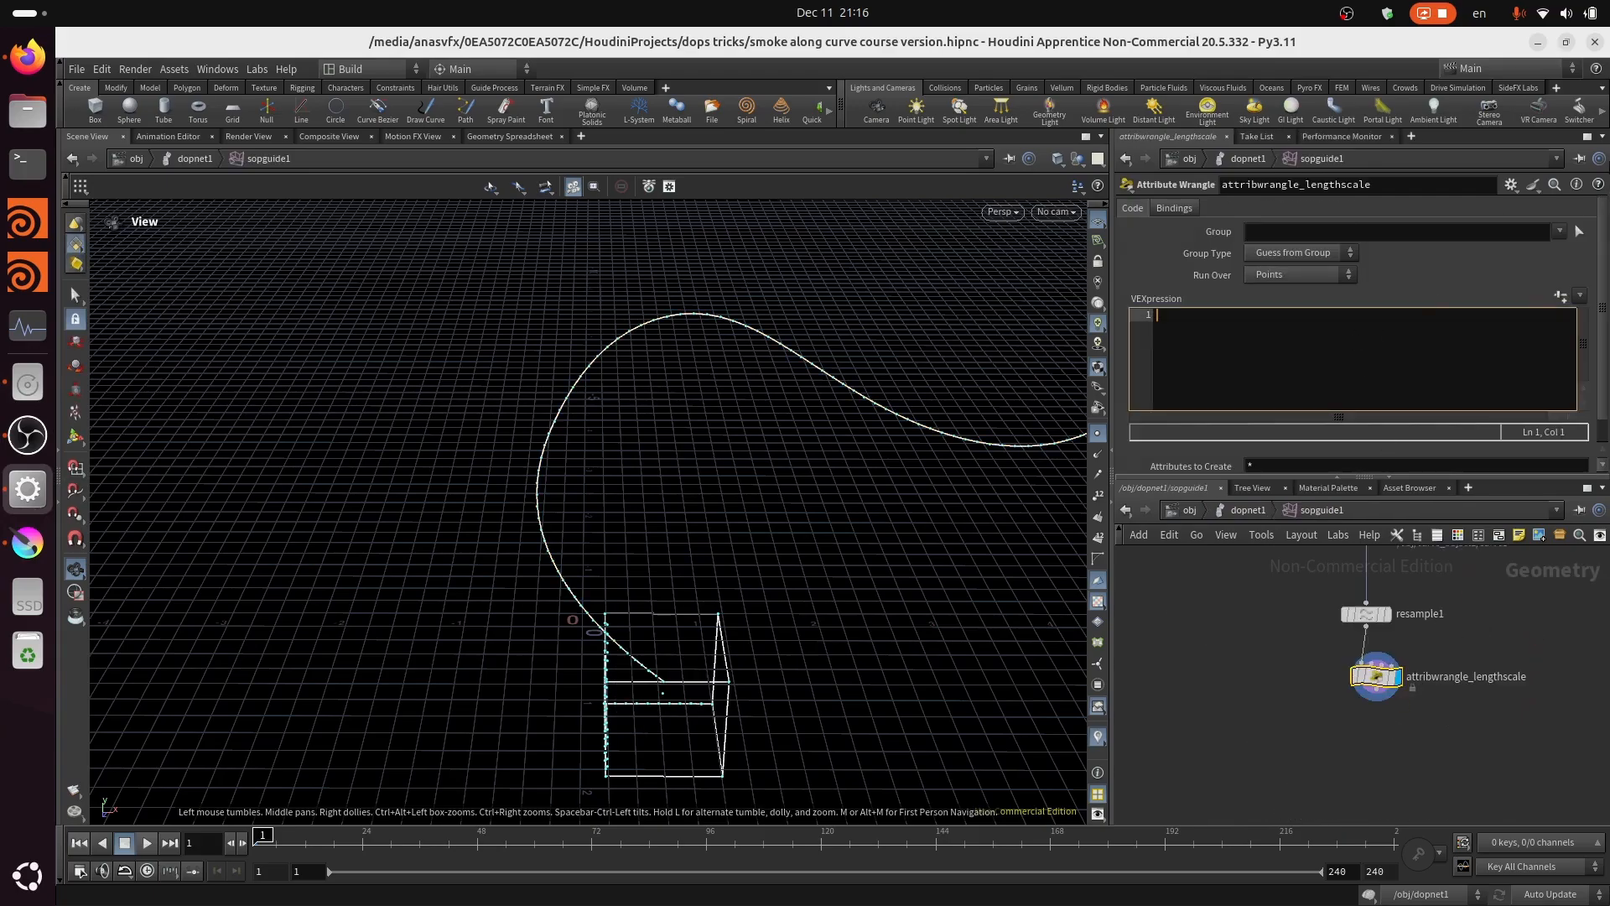
{"action": "type", "text": "f@lengthsc"}
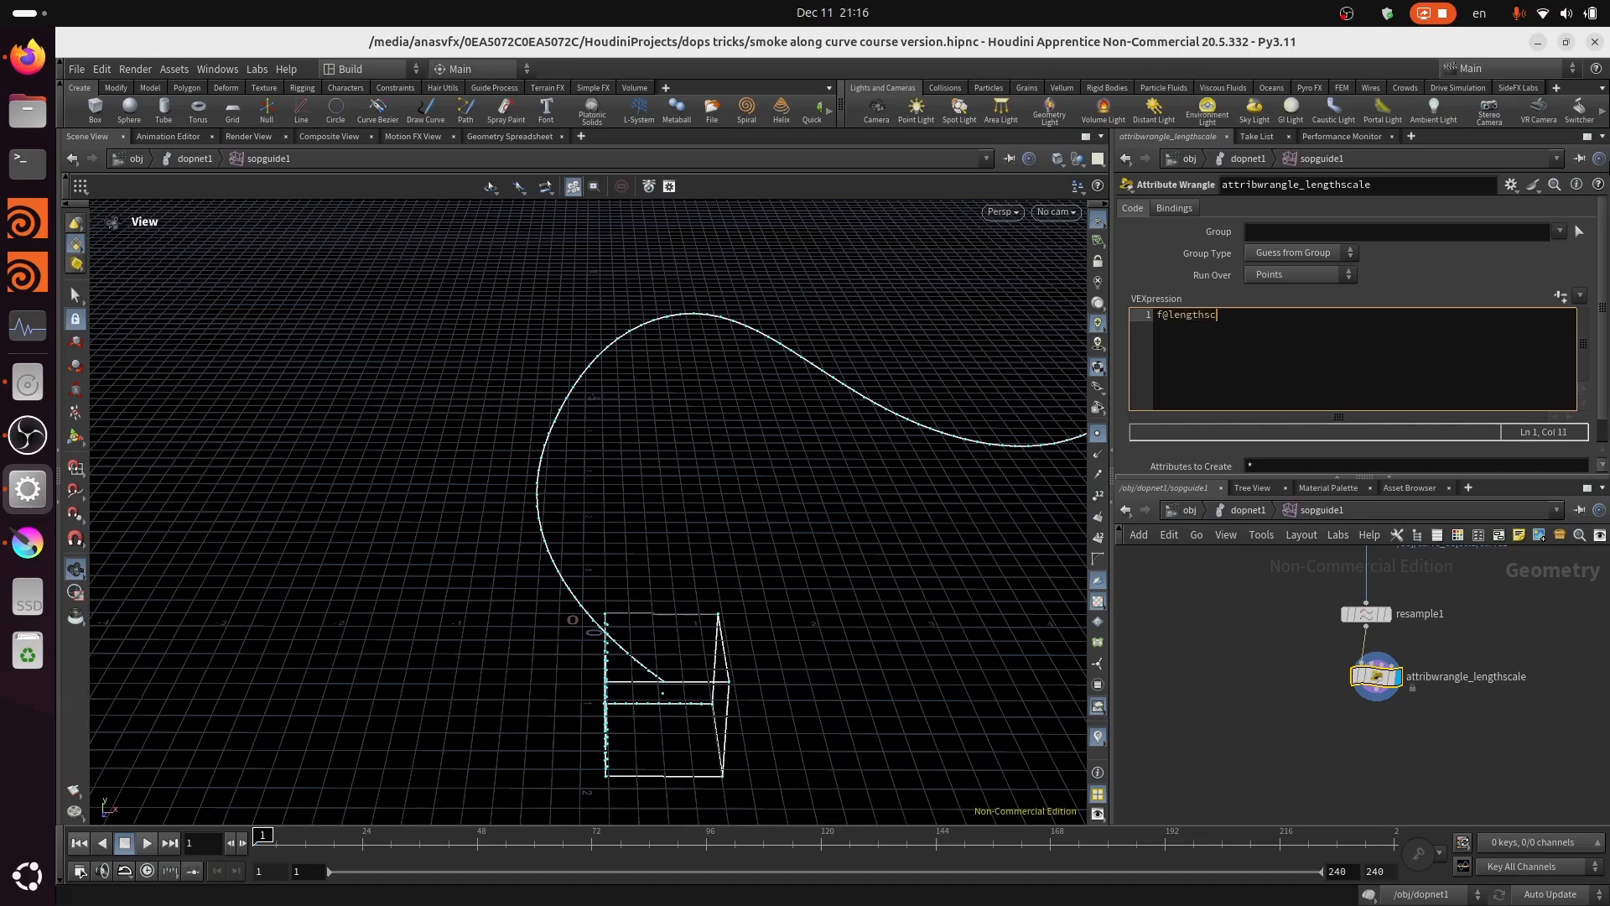
{"action": "type", "text": "ale = (@ptnum)/(@numpts"}
{"action": "key", "text": "BackSpace"}
{"action": "type", "text": "s-1);"}
{"action": "key", "text": "Left"}
{"action": "key", "text": "Left"}
{"action": "key", "text": "Left"}
{"action": "key", "text": "Left"}
{"action": "key", "text": "Left"}
{"action": "key", "text": "Left"}
{"action": "key", "text": "Left"}
{"action": "key", "text": "Left"}
{"action": "key", "text": "Left"}
{"action": "key", "text": "Left"}
{"action": "key", "text": "Left"}
{"action": "key", "text": "Left"}
{"action": "key", "text": "Left"}
{"action": "key", "text": "Left"}
{"action": "key", "text": "Left"}
{"action": "key", "text": "Left"}
{"action": "key", "text": "Left"}
{"action": "key", "text": "Left"}
{"action": "key", "text": "Left"}
{"action": "key", "text": "Left"}
{"action": "key", "text": "Right"}
{"action": "key", "text": "Right"}
{"action": "key", "text": "Right"}
{"action": "key", "text": "Right"}
{"action": "key", "text": "Right"}
{"action": "key", "text": "Right"}
{"action": "key", "text": "Right"}
{"action": "key", "text": "Right"}
{"action": "key", "text": "Right"}
{"action": "key", "text": "Right"}
{"action": "key", "text": "Right"}
{"action": "key", "text": "Right"}
{"action": "key", "text": "Right"}
{"action": "key", "text": "Right"}
{"action": "key", "text": "Right"}
{"action": "key", "text": "Right"}
{"action": "key", "text": "Right"}
{"action": "key", "text": "Right"}
{"action": "key", "text": "Right"}
{"action": "left_click", "coordinate": [1313, 314]}
{"action": "left_click", "coordinate": [1157, 315]}
{"action": "left_click", "coordinate": [1254, 314]}
{"action": "left_click", "coordinate": [1316, 314]}
{"action": "key", "text": "Right"}
{"action": "key", "text": "Right"}
{"action": "left_click", "coordinate": [1254, 315]}
{"action": "left_click", "coordinate": [1172, 315]}
{"action": "left_click", "coordinate": [1254, 315]}
{"action": "type", "text": "float"}
{"action": "left_click", "coordinate": [1267, 701]}
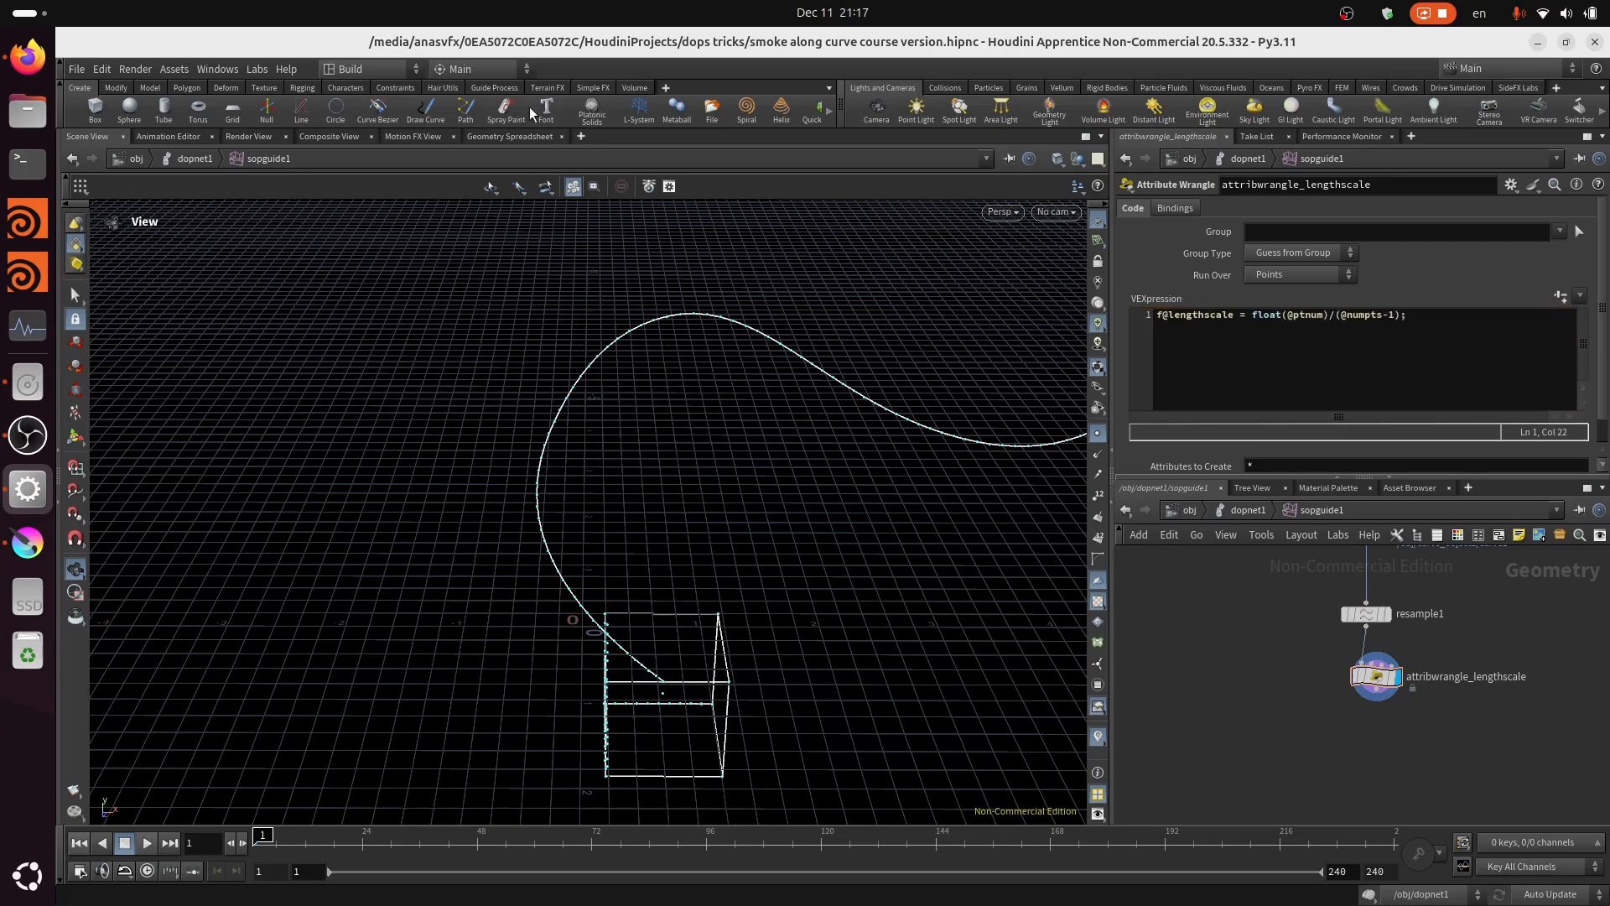
Step: Examine the lengthscale values in the Geometry Spreadsheet, sorting the points by that attribute in both directions
{"action": "left_click", "coordinate": [506, 135]}
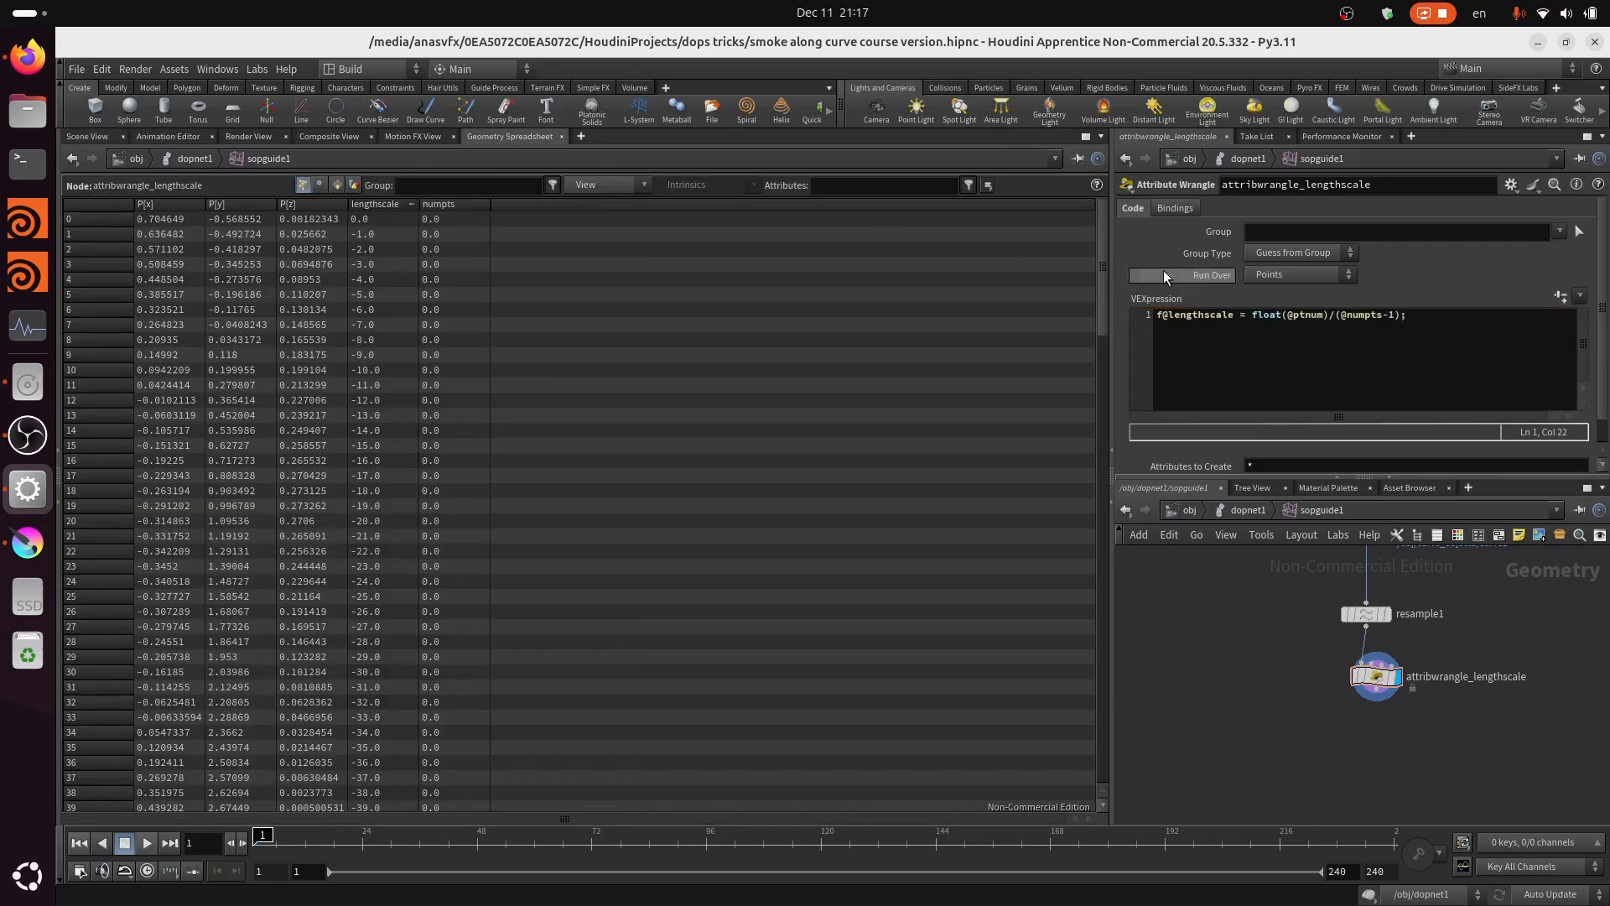
{"action": "left_click", "coordinate": [1325, 362]}
{"action": "left_click", "coordinate": [1261, 331]}
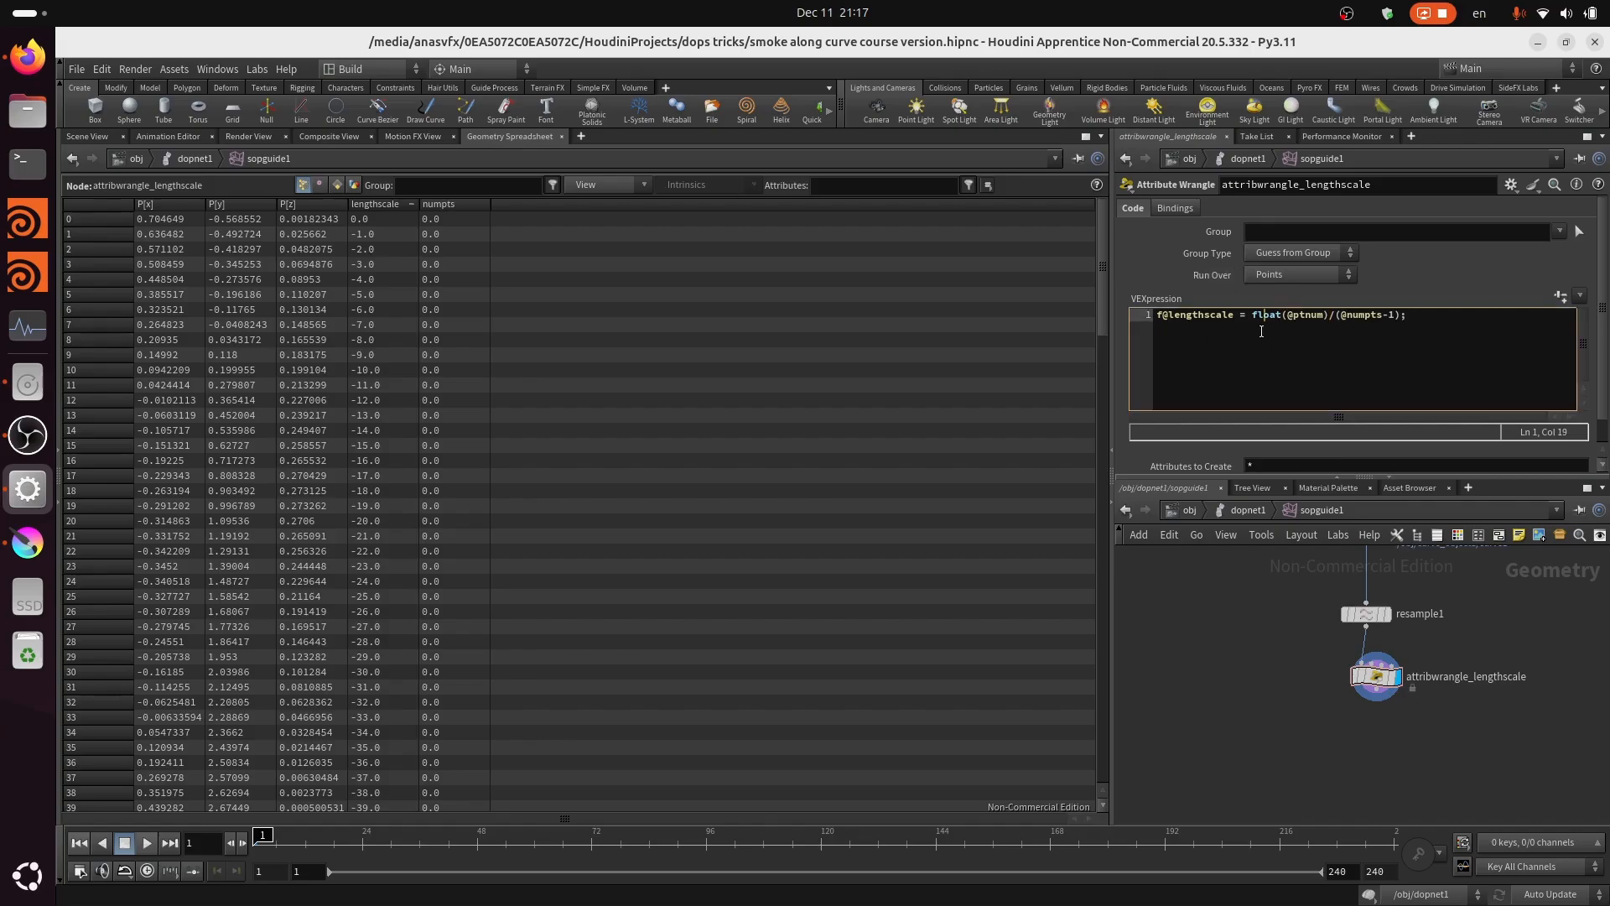
{"action": "left_click", "coordinate": [1357, 338]}
{"action": "key", "text": "ctrl+z"}
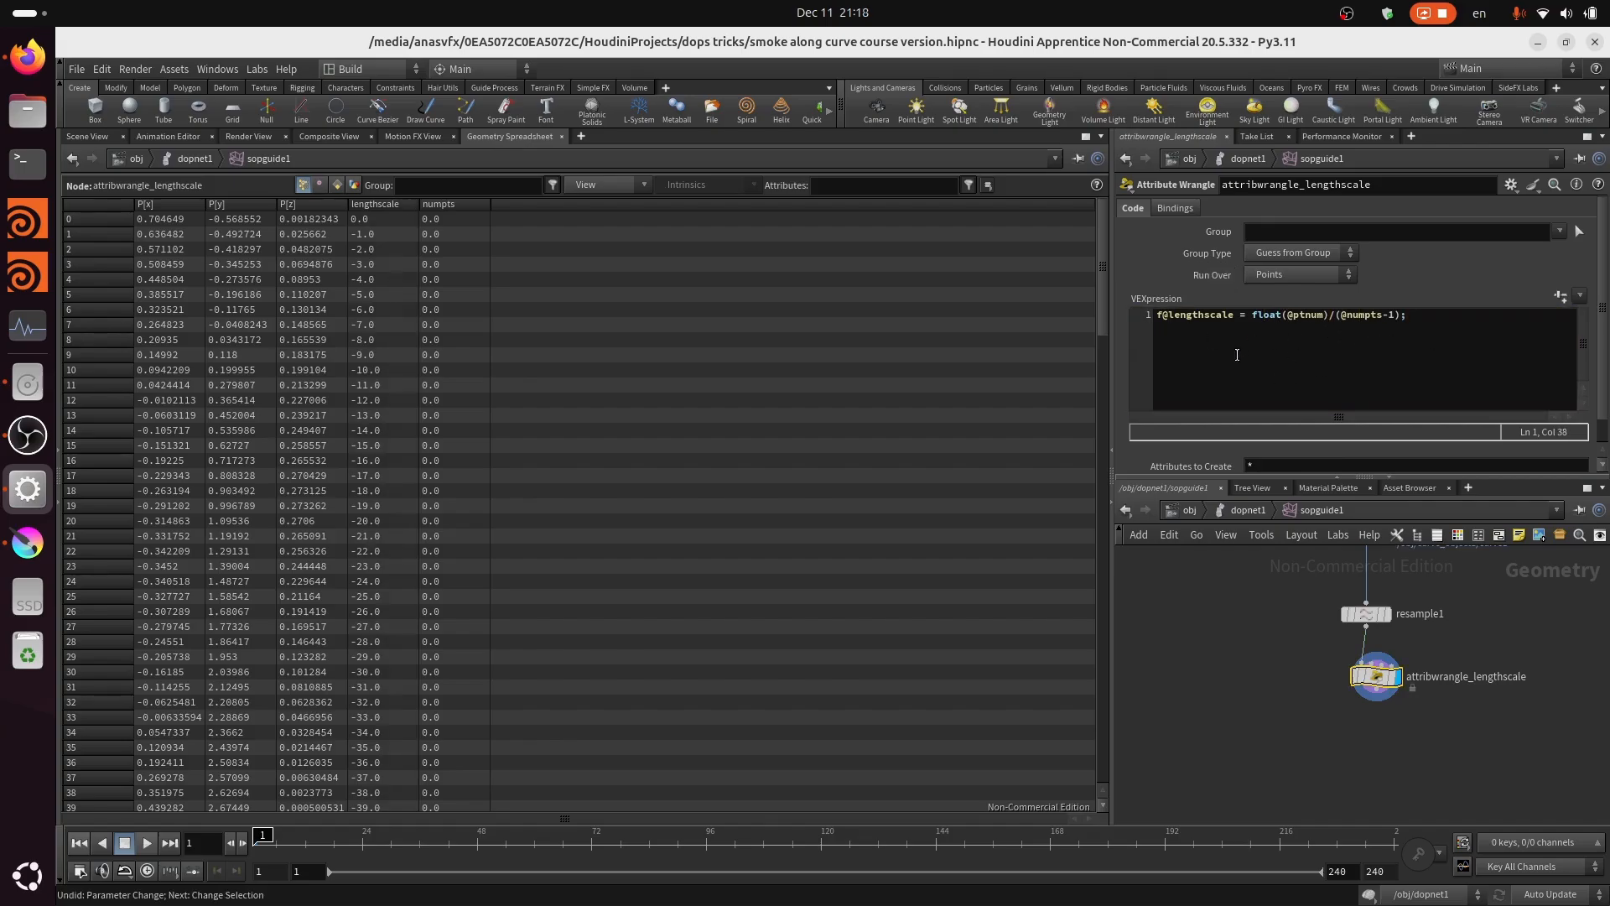
{"action": "left_click", "coordinate": [364, 208]}
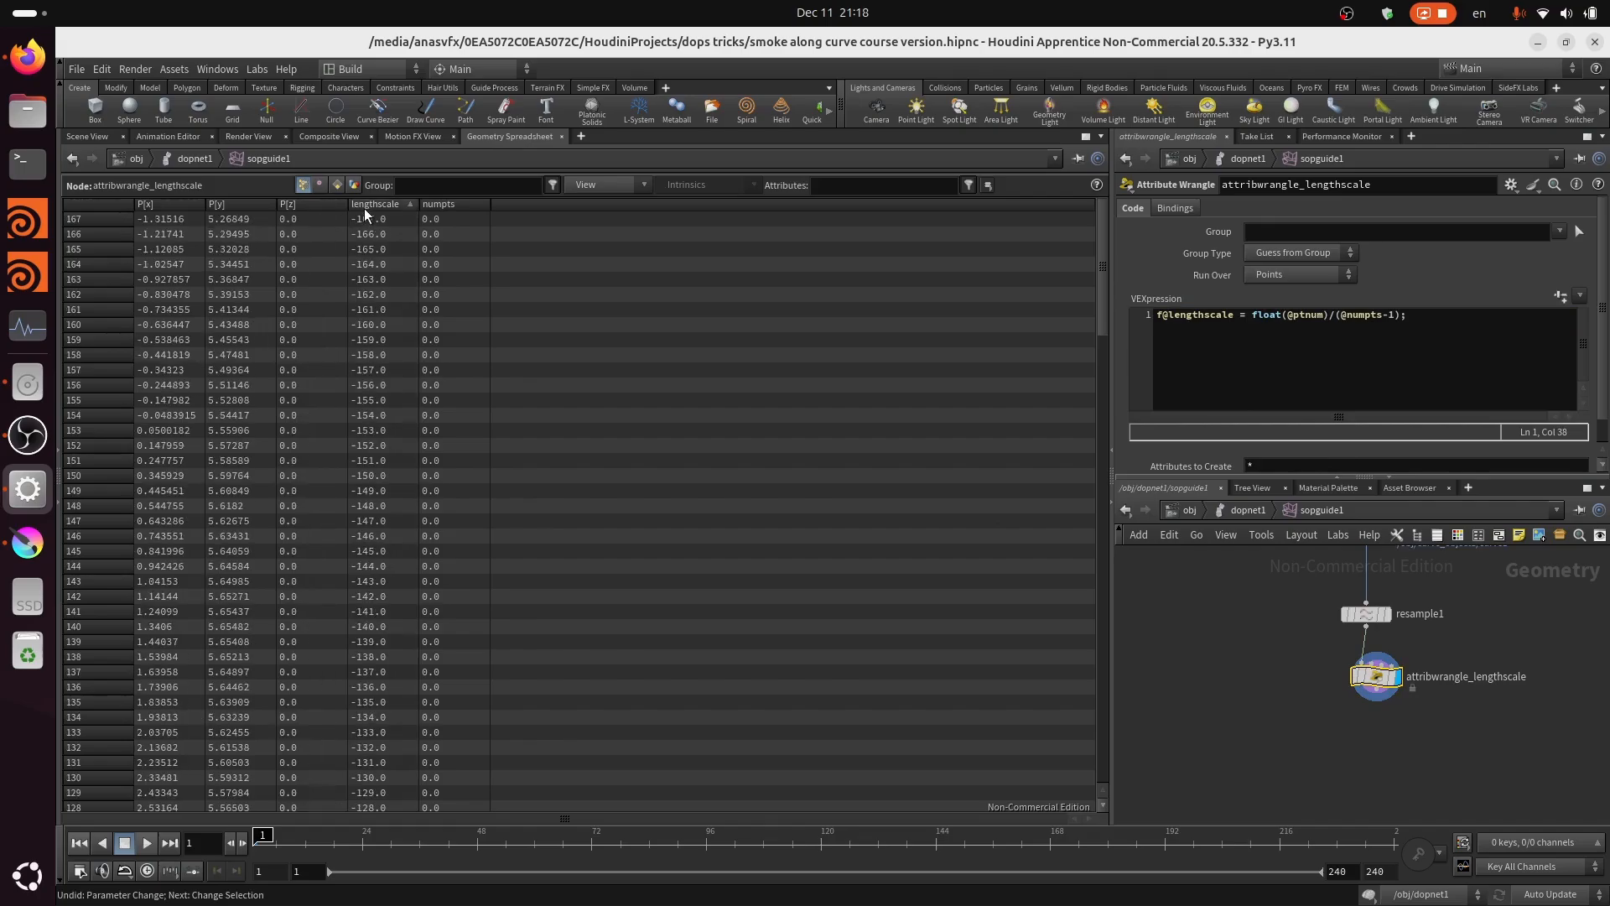
{"action": "left_click", "coordinate": [364, 208]}
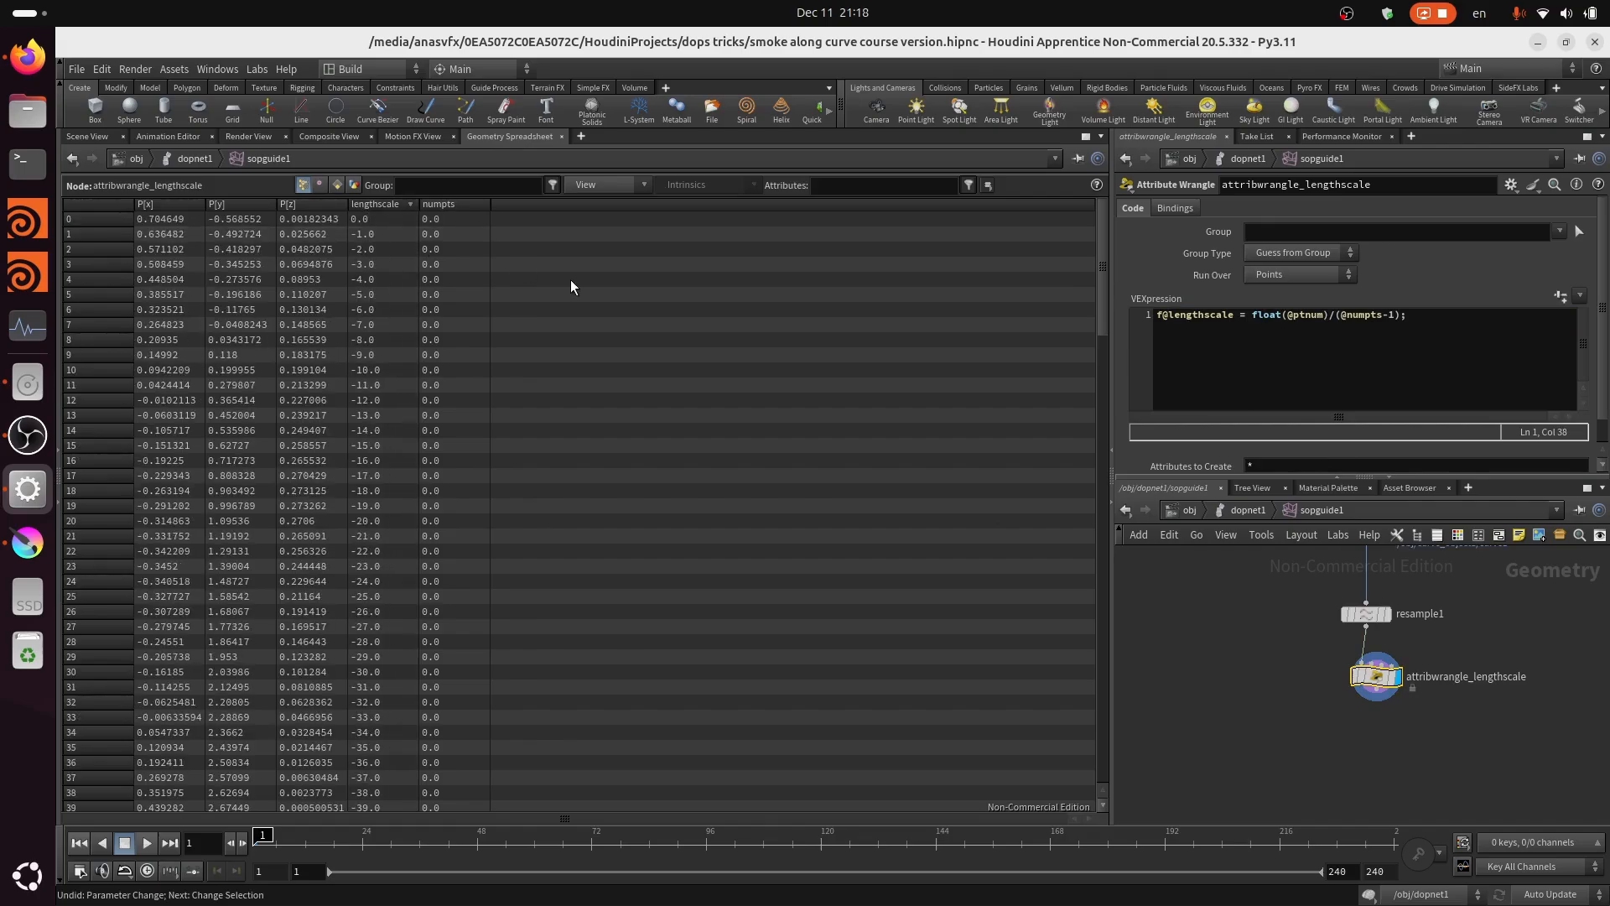
{"action": "left_click", "coordinate": [1388, 315]}
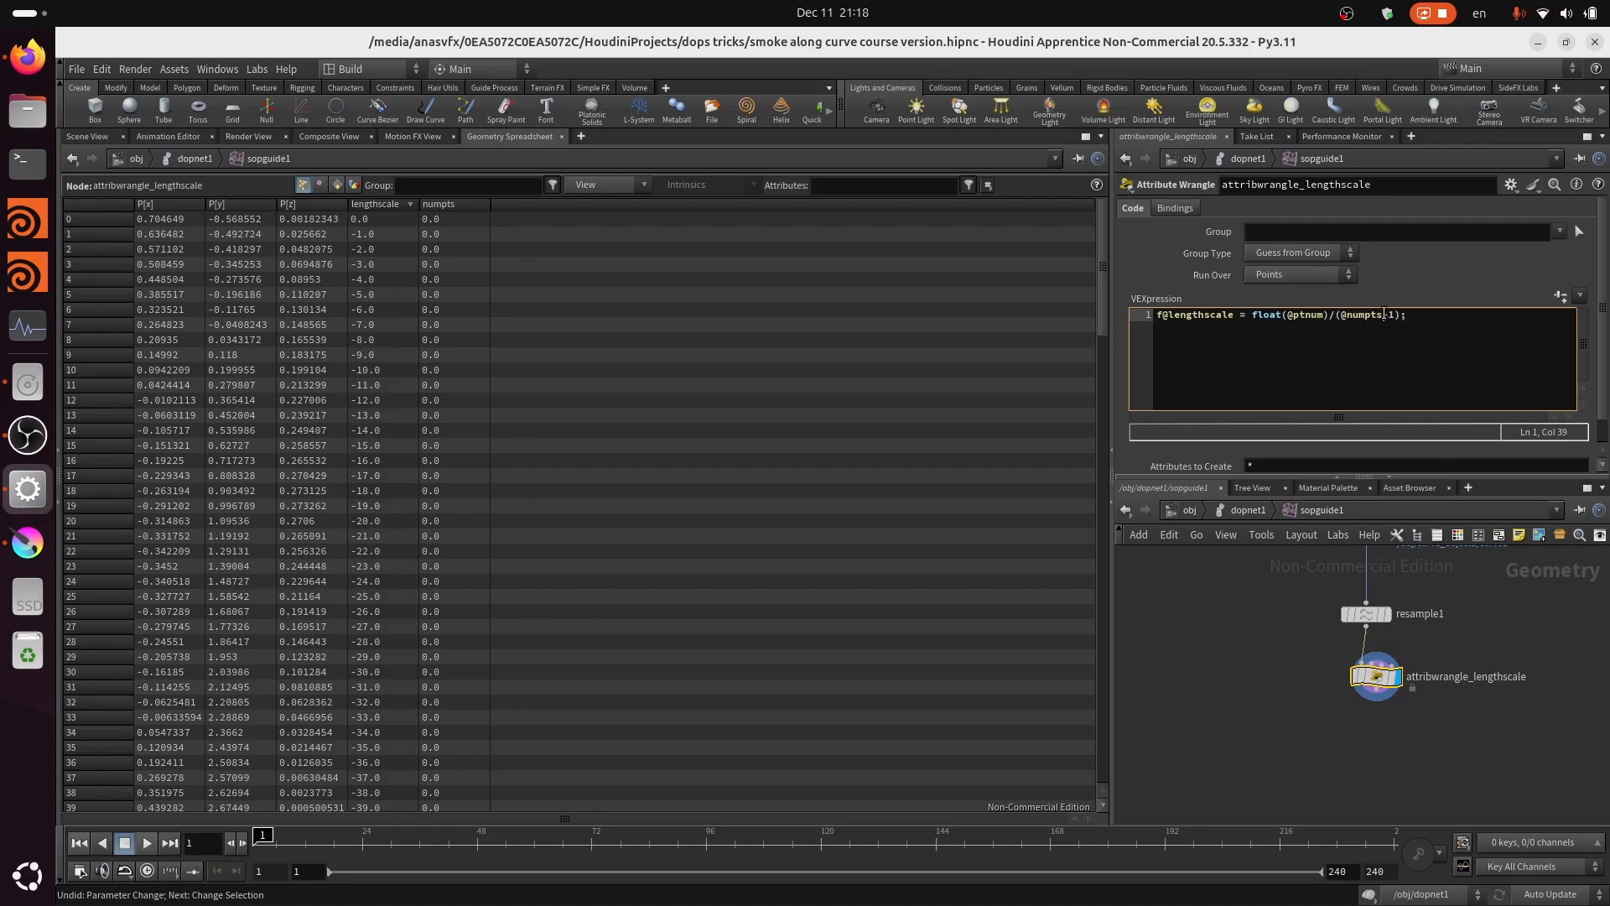
{"action": "key", "text": "BackSpace"}
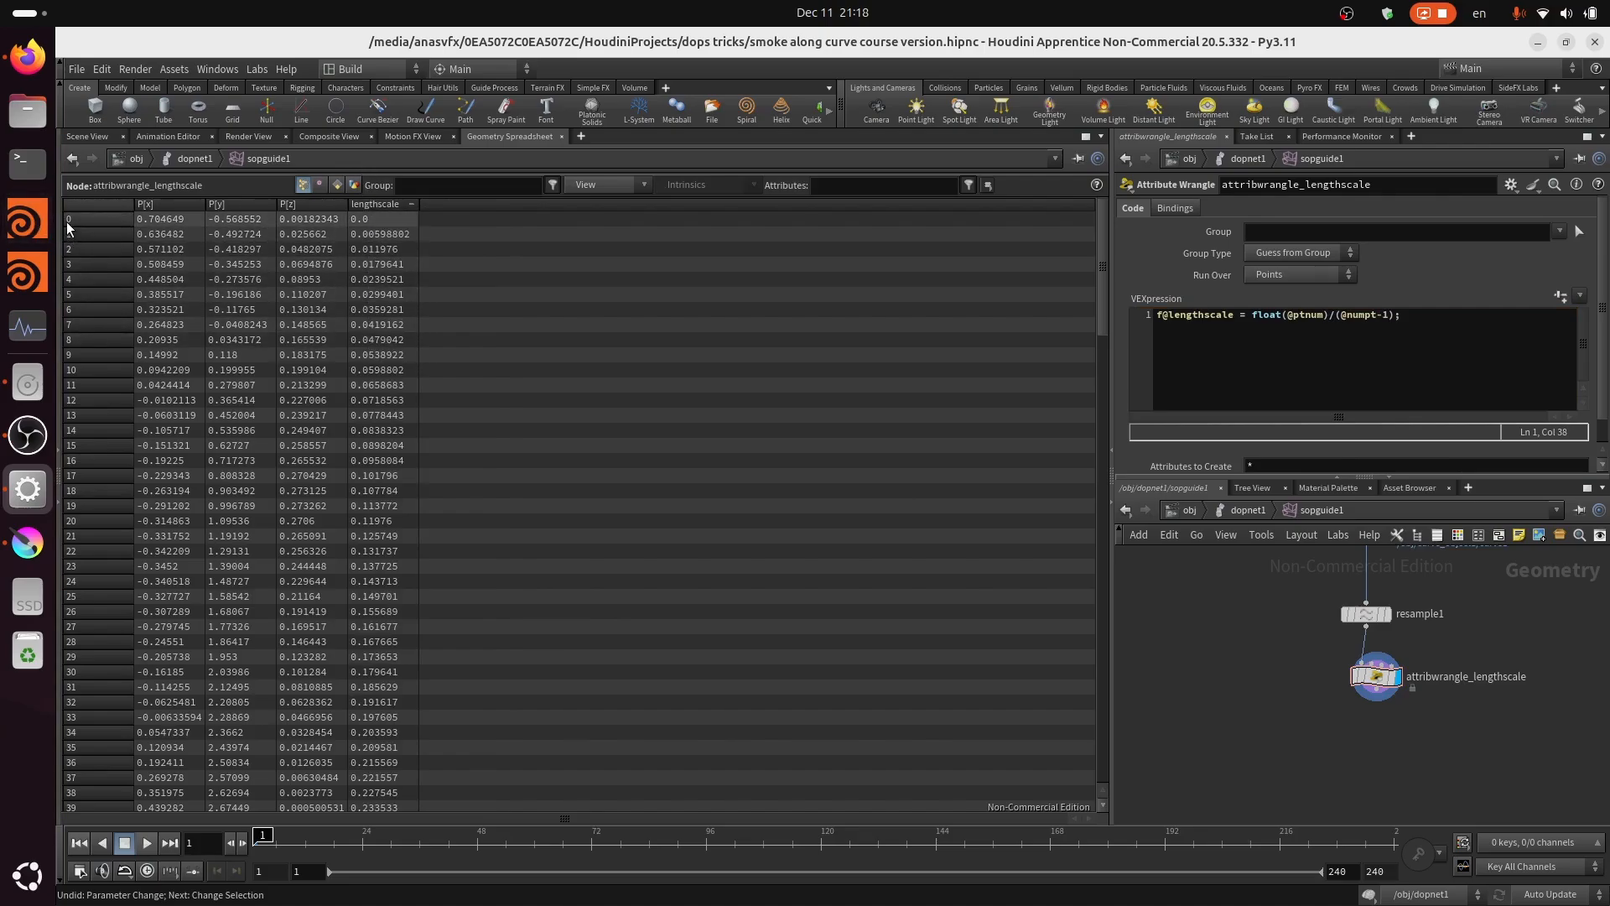
{"action": "left_click", "coordinate": [373, 204]}
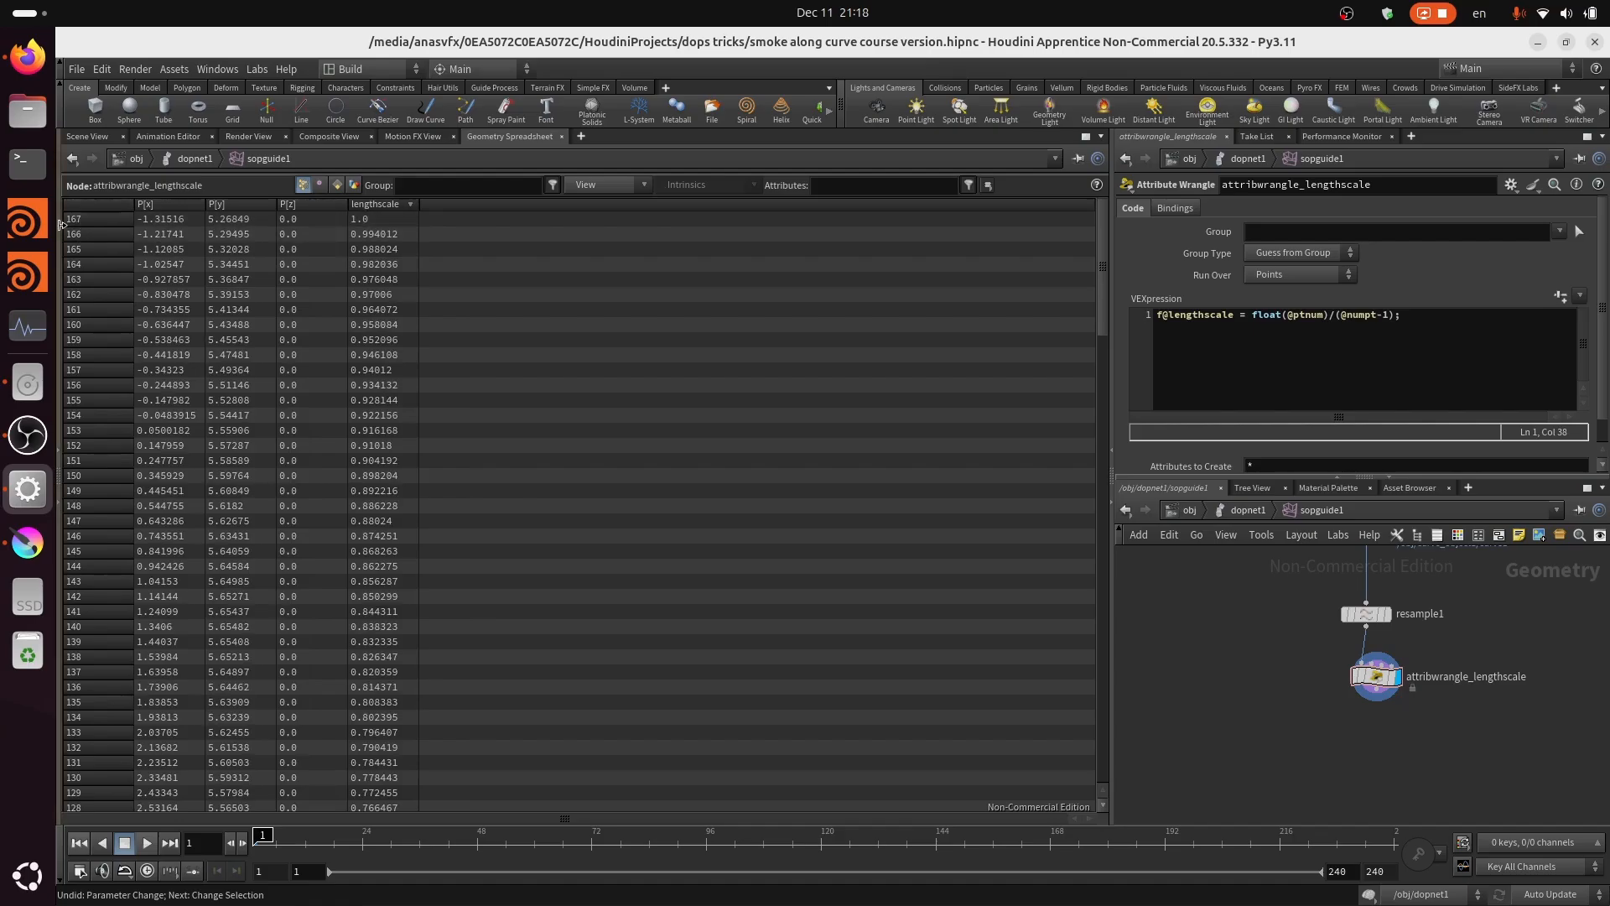
{"action": "left_click", "coordinate": [387, 205]}
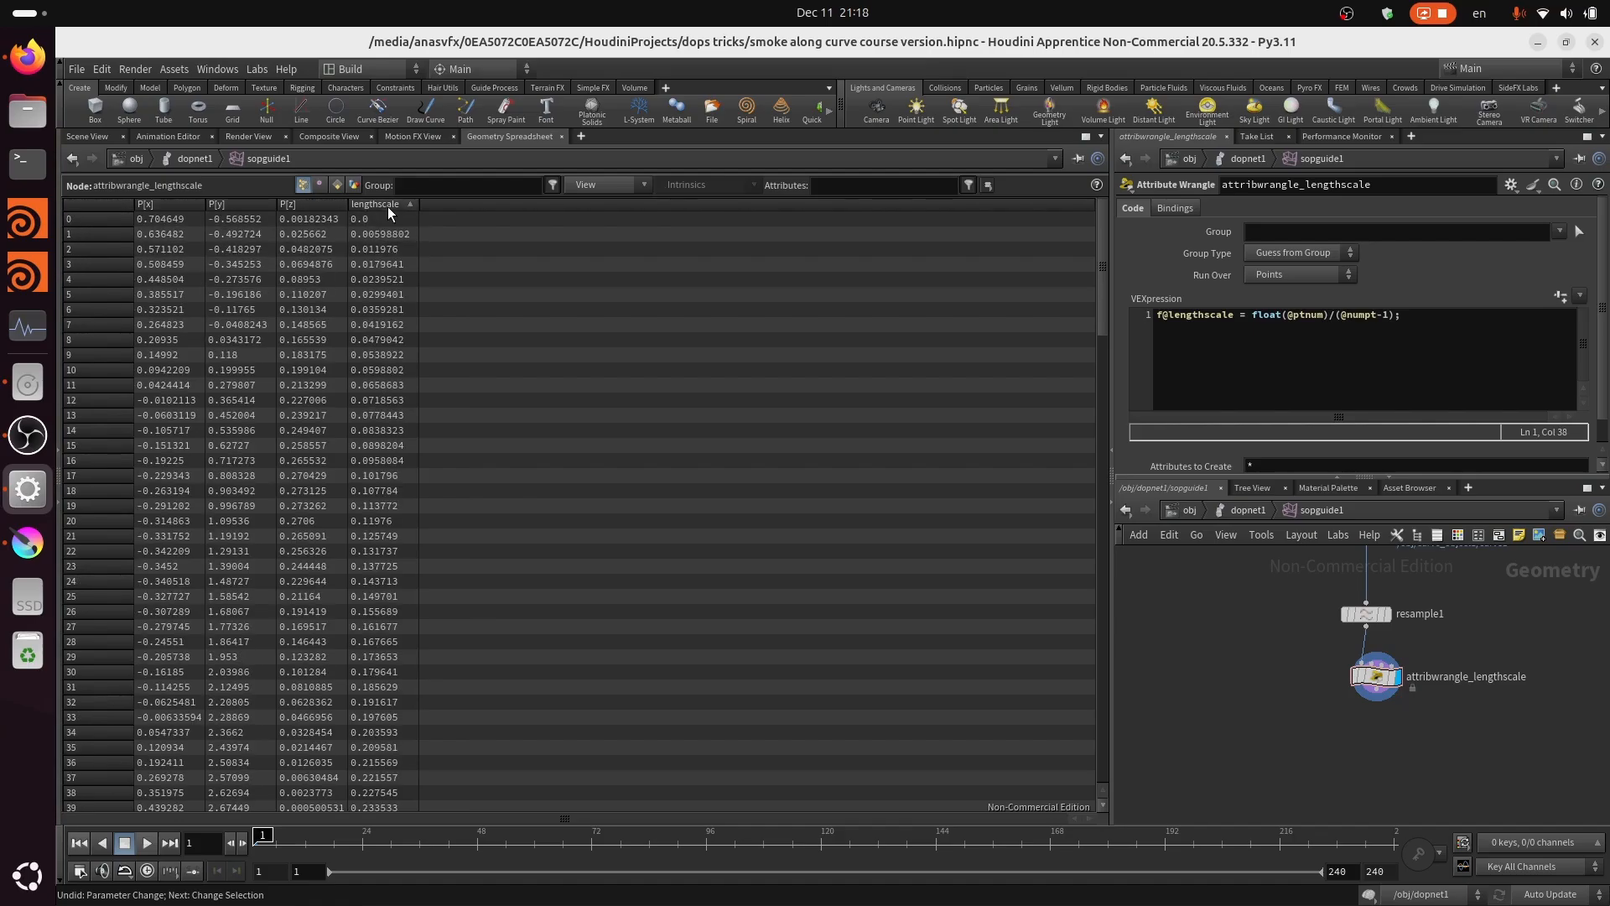
{"action": "left_click_drag", "start_coordinate": [1104, 274], "coordinate": [1099, 772]}
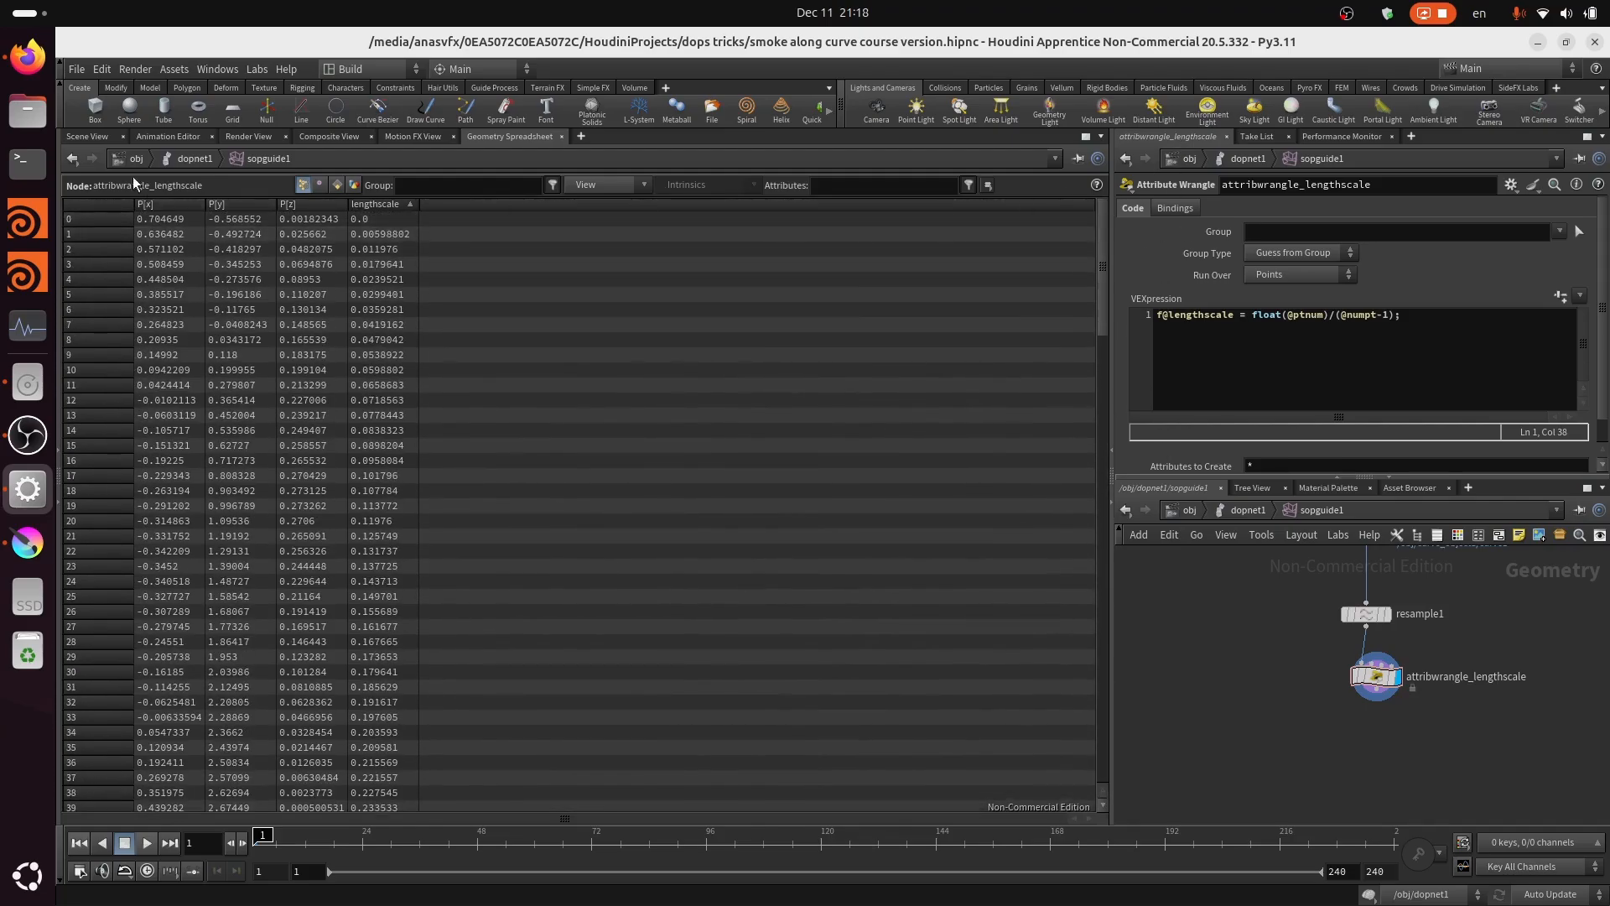
Step: Return to the 3D scene view and save the scene file
{"action": "left_click", "coordinate": [87, 136]}
{"action": "middle_click_drag", "start_coordinate": [1315, 731], "coordinate": [1316, 609]}
{"action": "key", "text": "ctrl+s"}
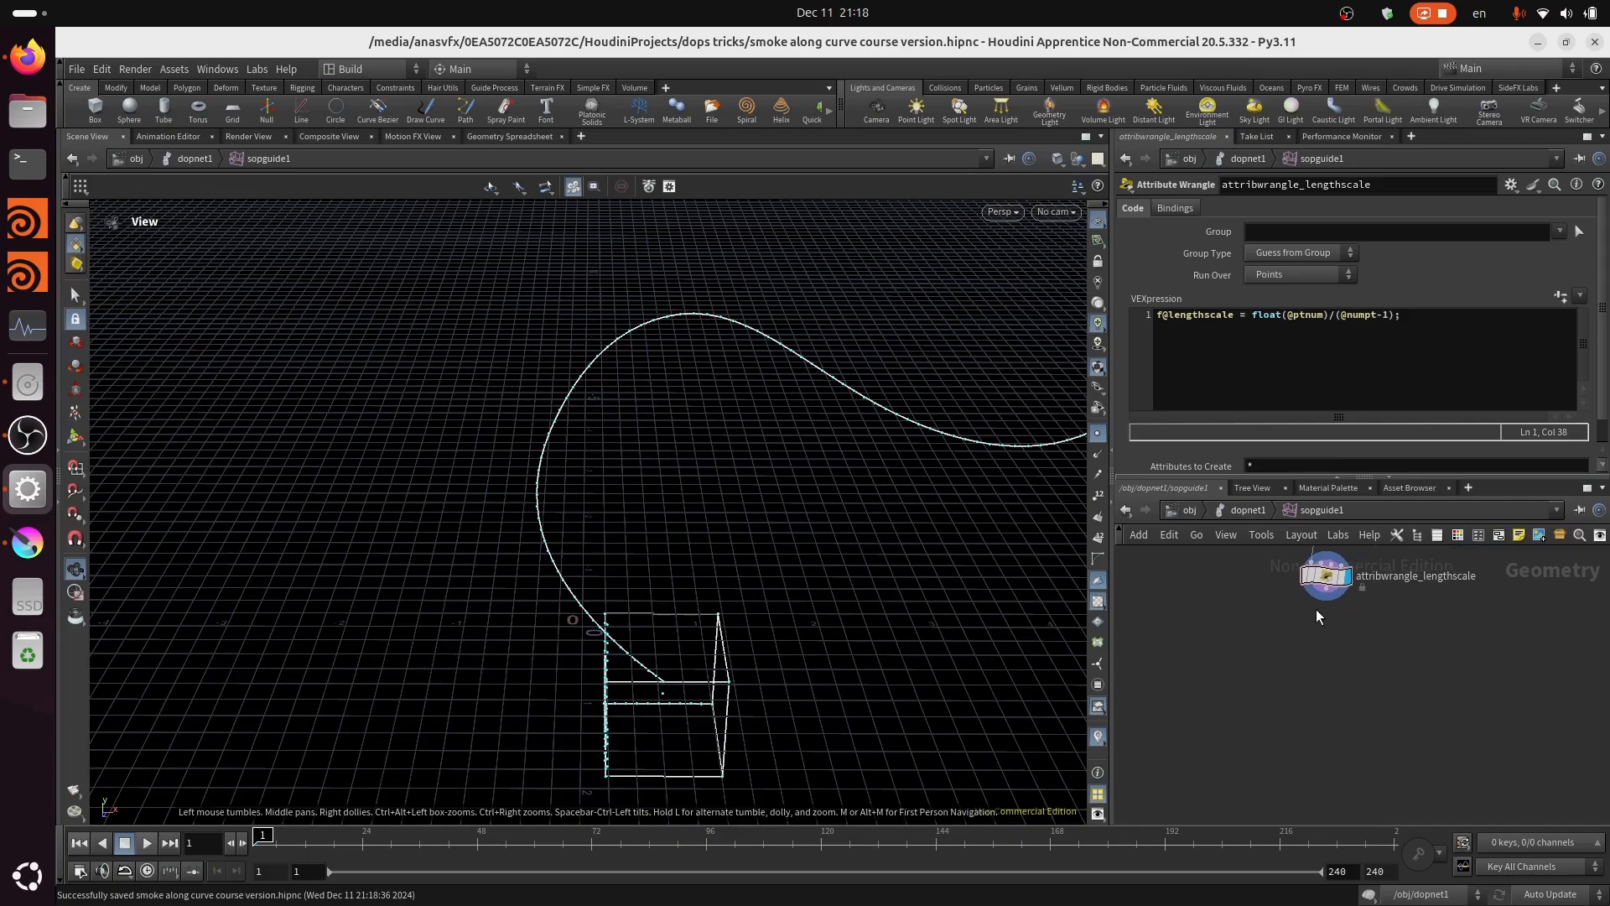
Step: Add a PolyFrame node beneath the attribwrangle_lengthscale node
{"action": "middle_click_drag", "start_coordinate": [1314, 666], "coordinate": [1353, 612]}
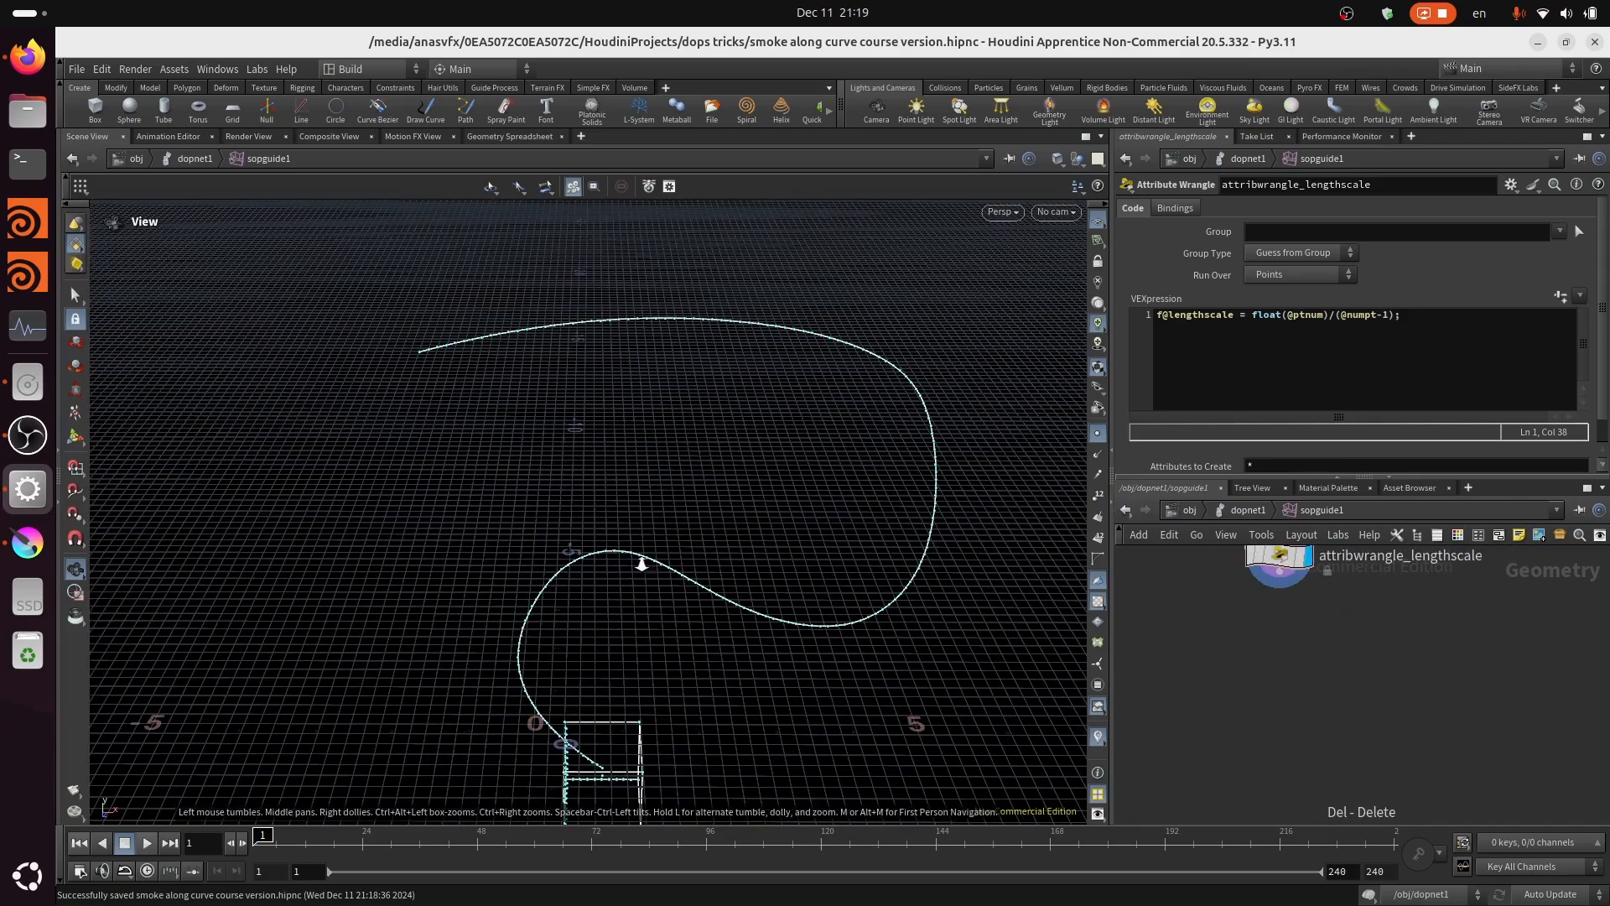
{"action": "middle_click_drag", "start_coordinate": [640, 564], "coordinate": [641, 599]}
{"action": "mouse_move", "coordinate": [619, 626]}
{"action": "left_mouse_down"}
{"action": "mouse_move", "coordinate": [618, 593]}
{"action": "mouse_move", "coordinate": [597, 630]}
{"action": "left_mouse_up"}
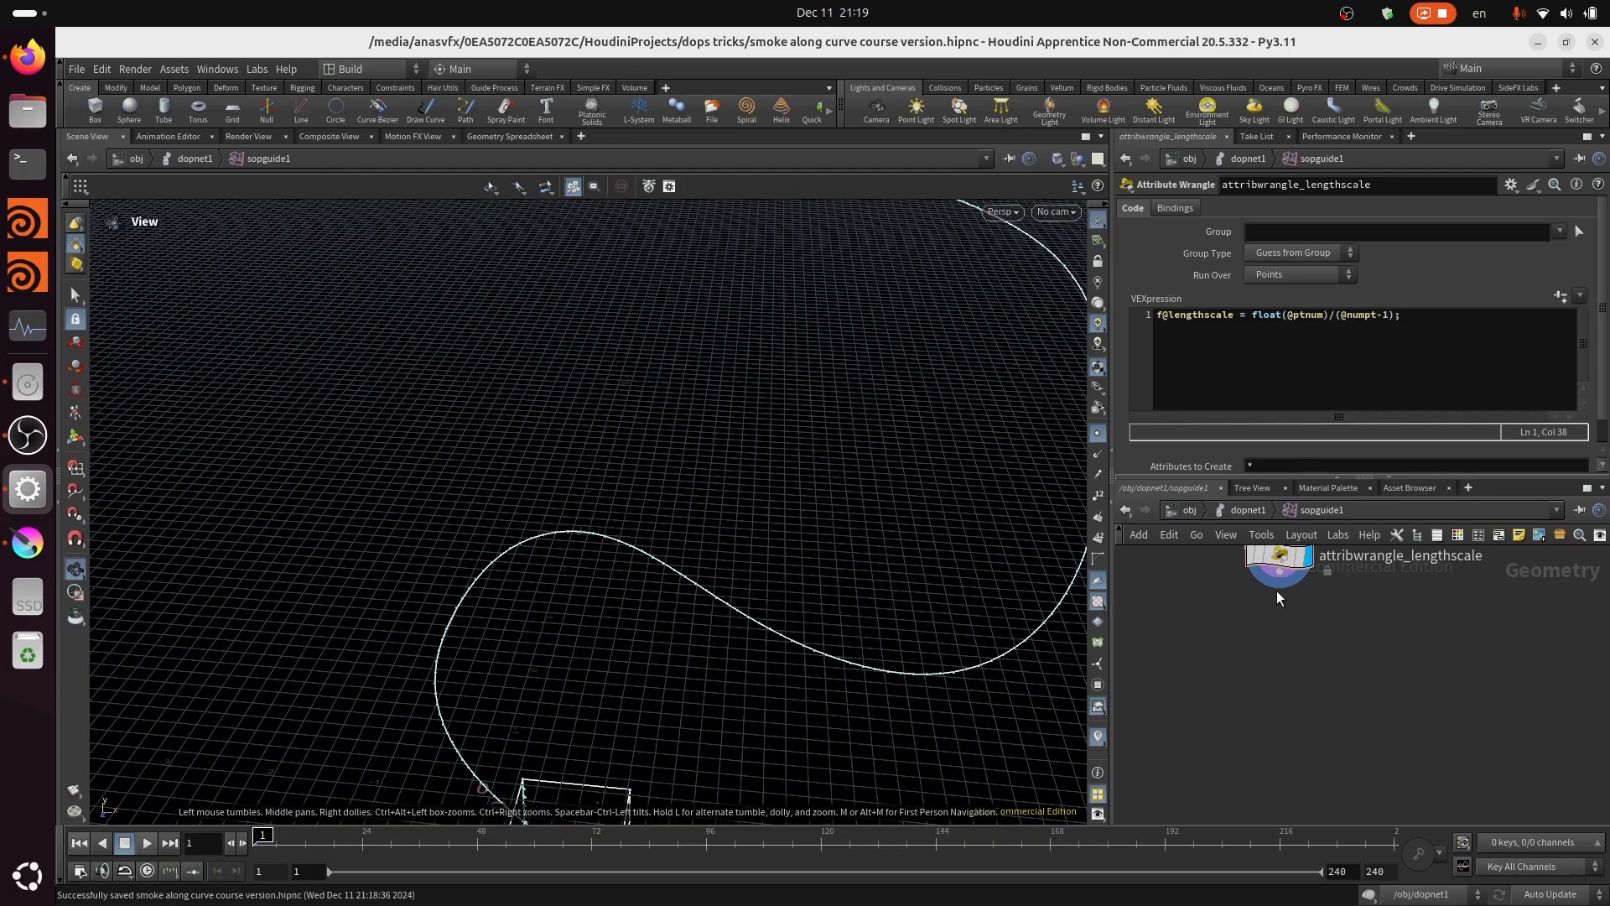
{"action": "key", "text": "Tab"}
{"action": "mouse_move", "coordinate": [1314, 681]}
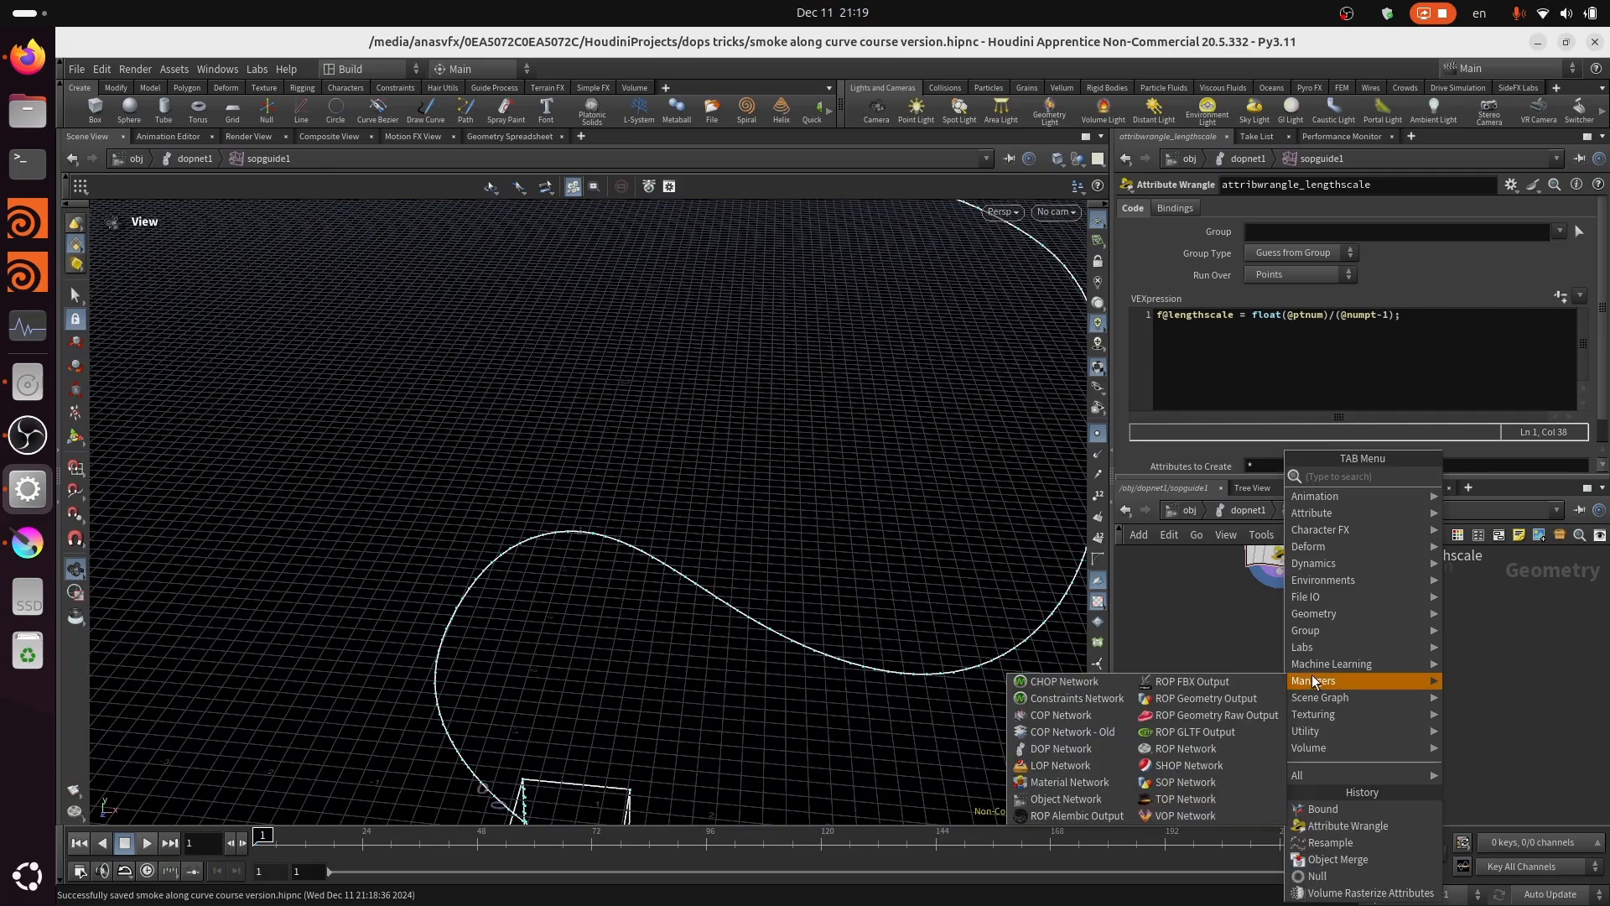
{"action": "type", "text": "poly fra"}
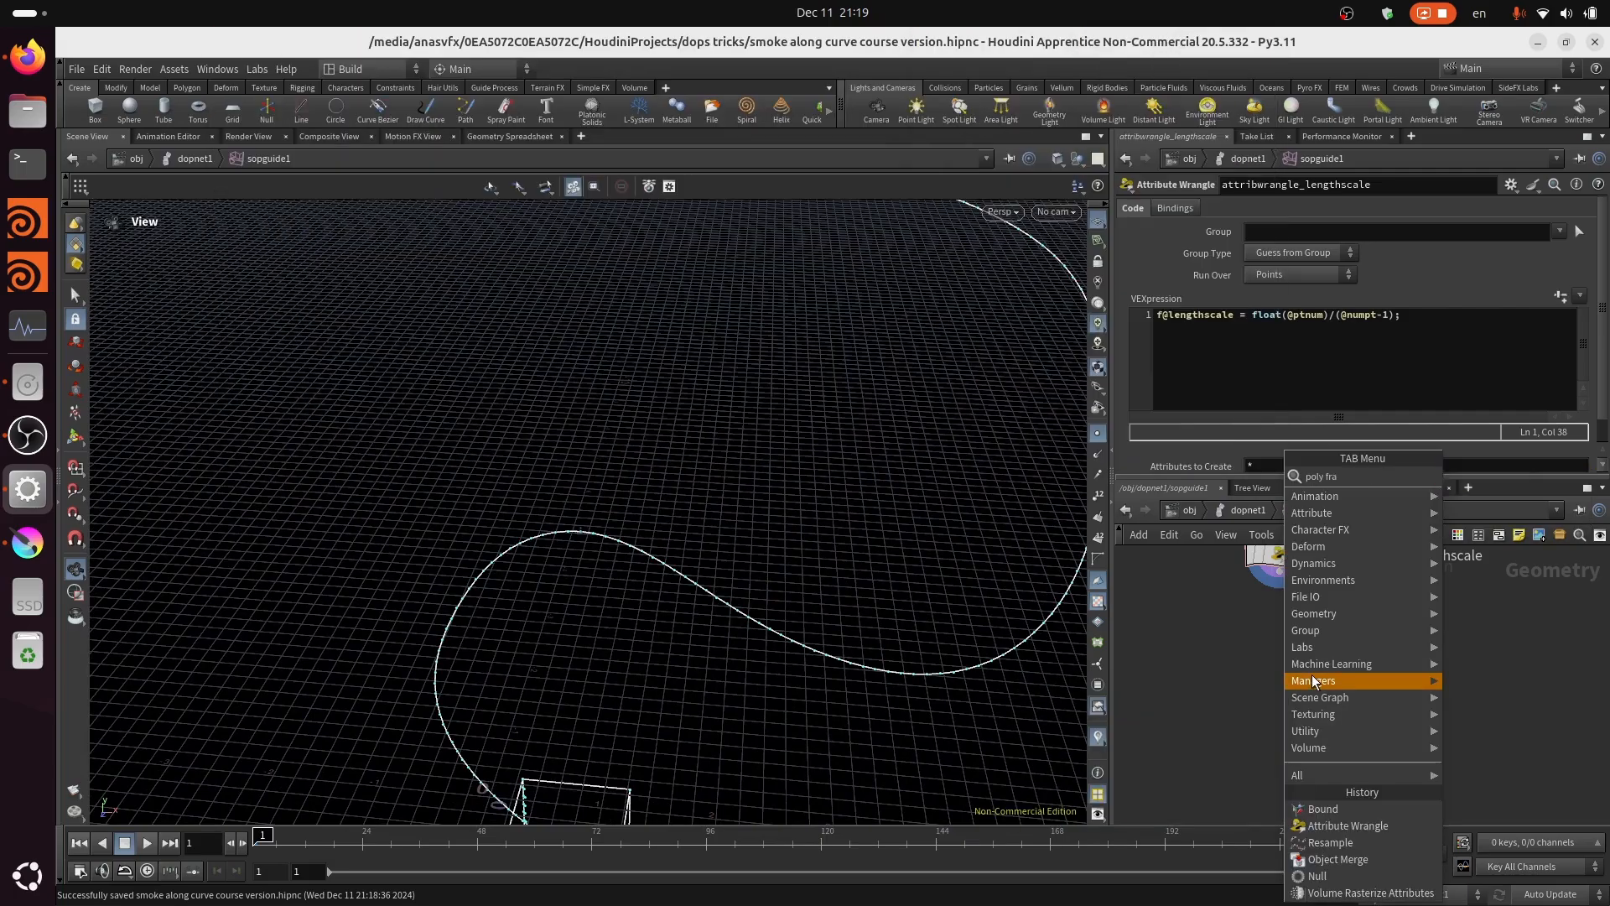
{"action": "key", "text": "Return"}
{"action": "left_click", "coordinate": [1279, 677]}
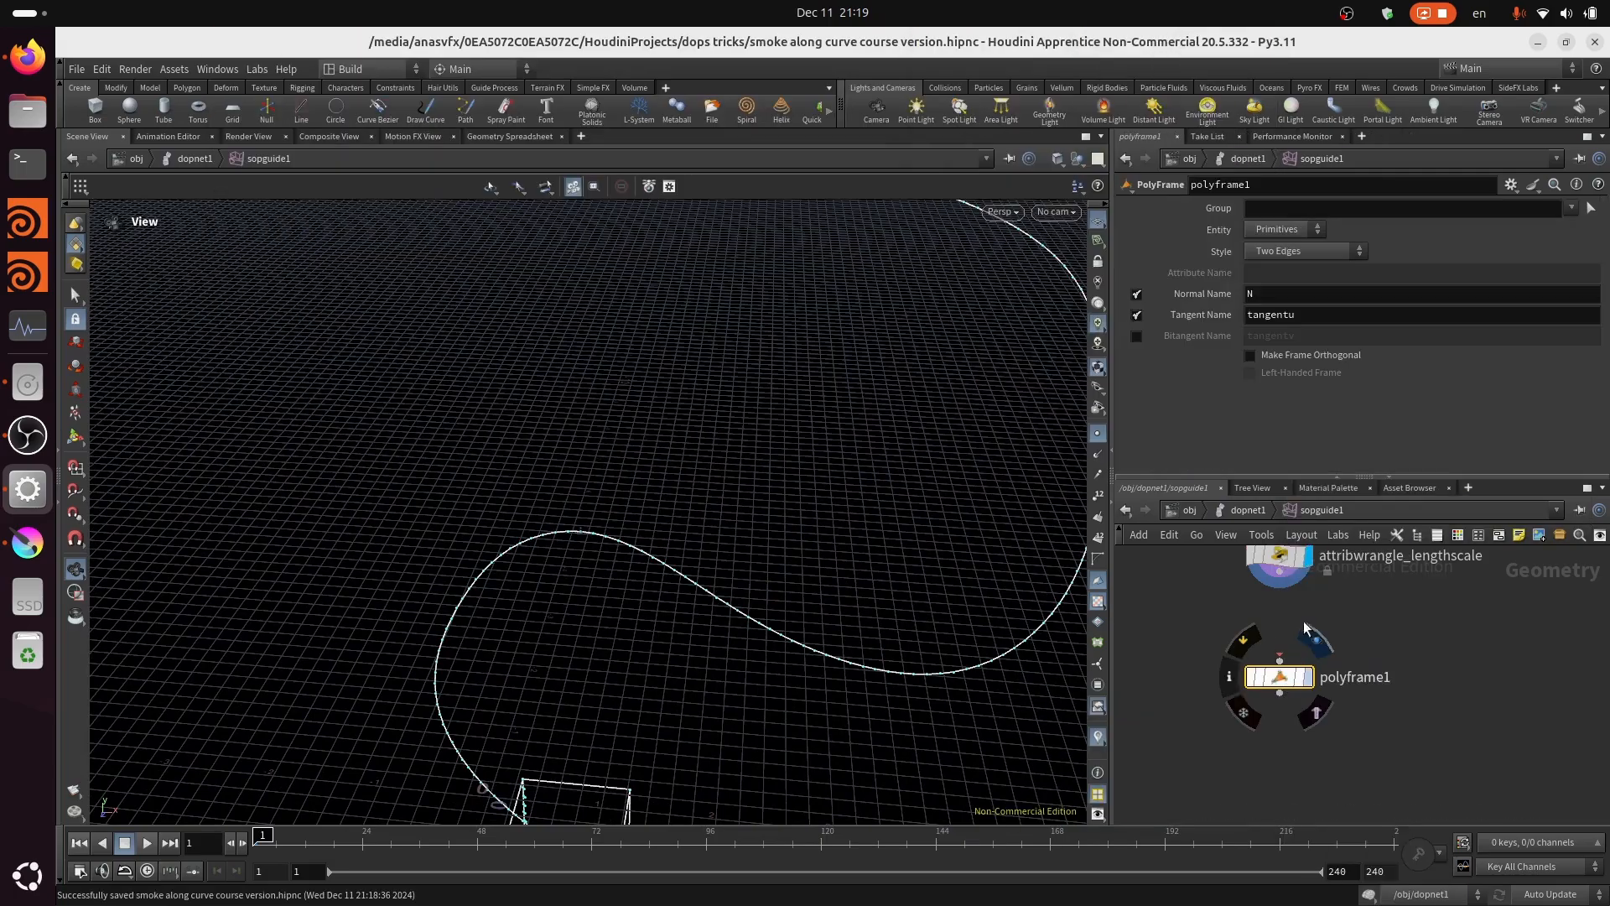
Step: Connect the lengthscale wrangle's output to the PolyFrame node and set PolyFrame as the displayed node
{"action": "scroll", "coordinate": [1251, 660], "scroll_direction": "up", "scroll_amount": 4}
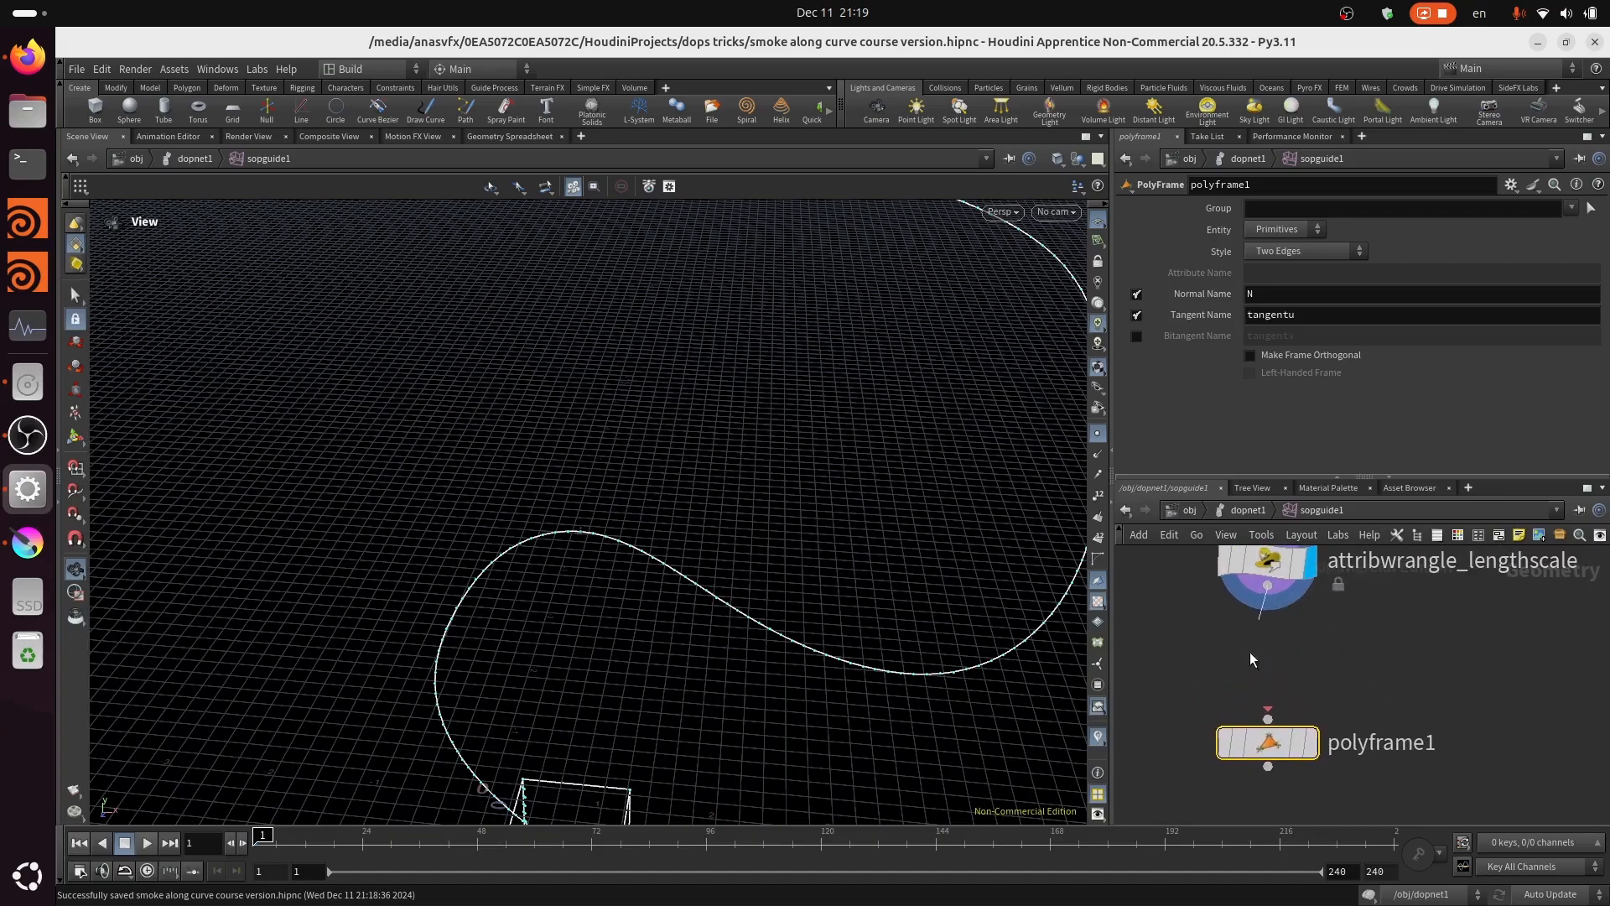
{"action": "left_click_drag", "start_coordinate": [1250, 660], "coordinate": [1267, 718]}
{"action": "left_click", "coordinate": [1312, 744]}
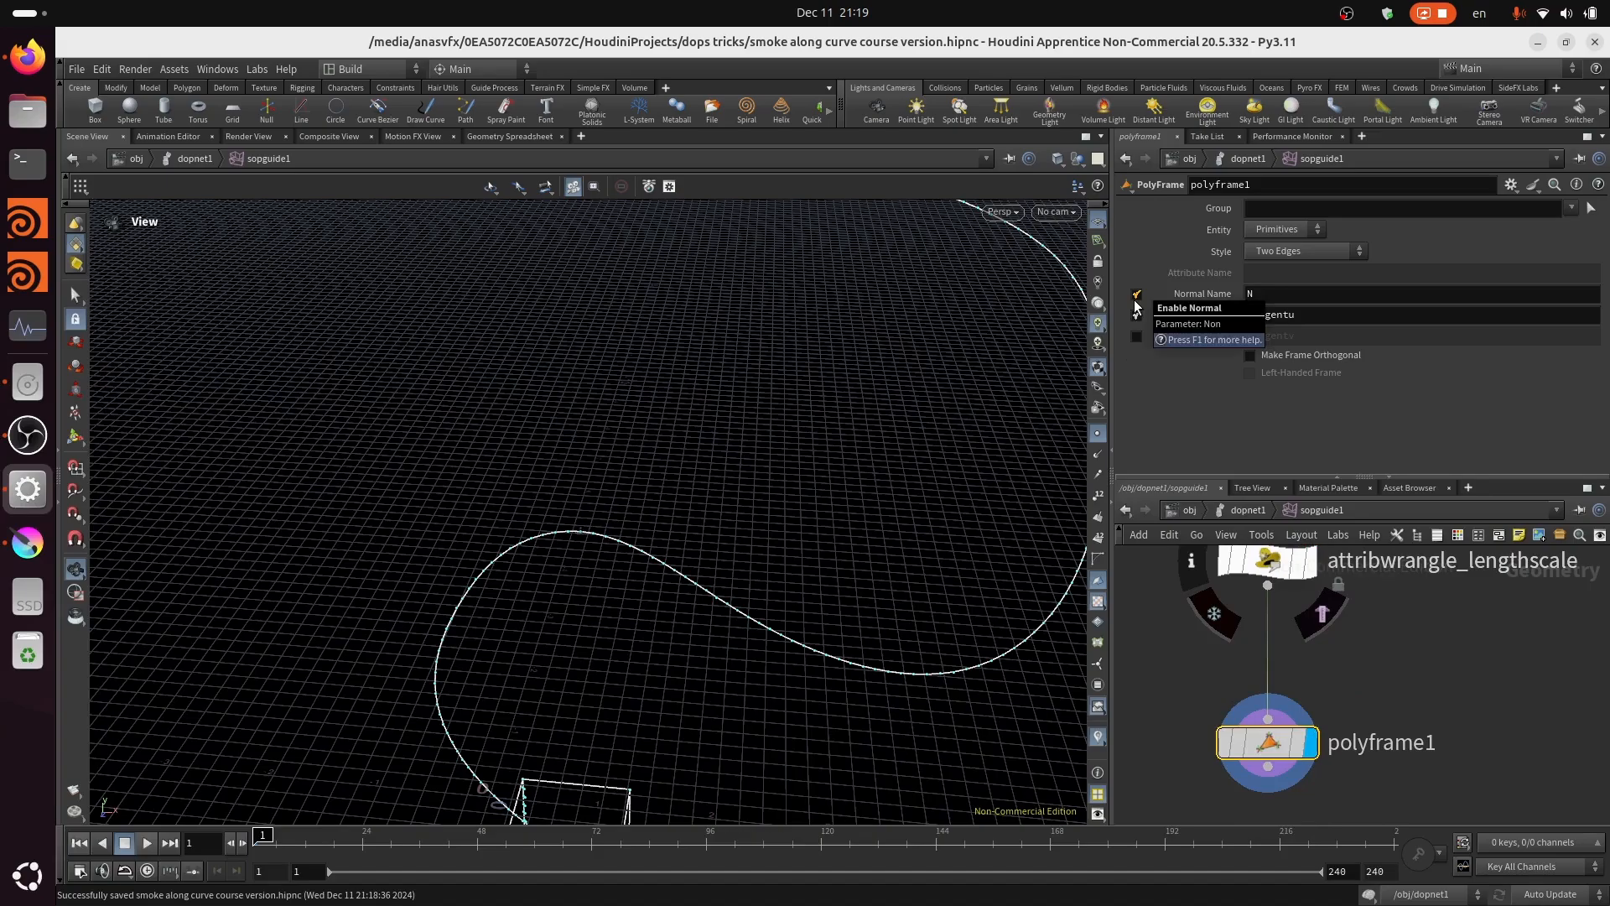
Step: Display the point normals in the viewport and inspect their direction along the curve
{"action": "left_click", "coordinate": [1099, 455]}
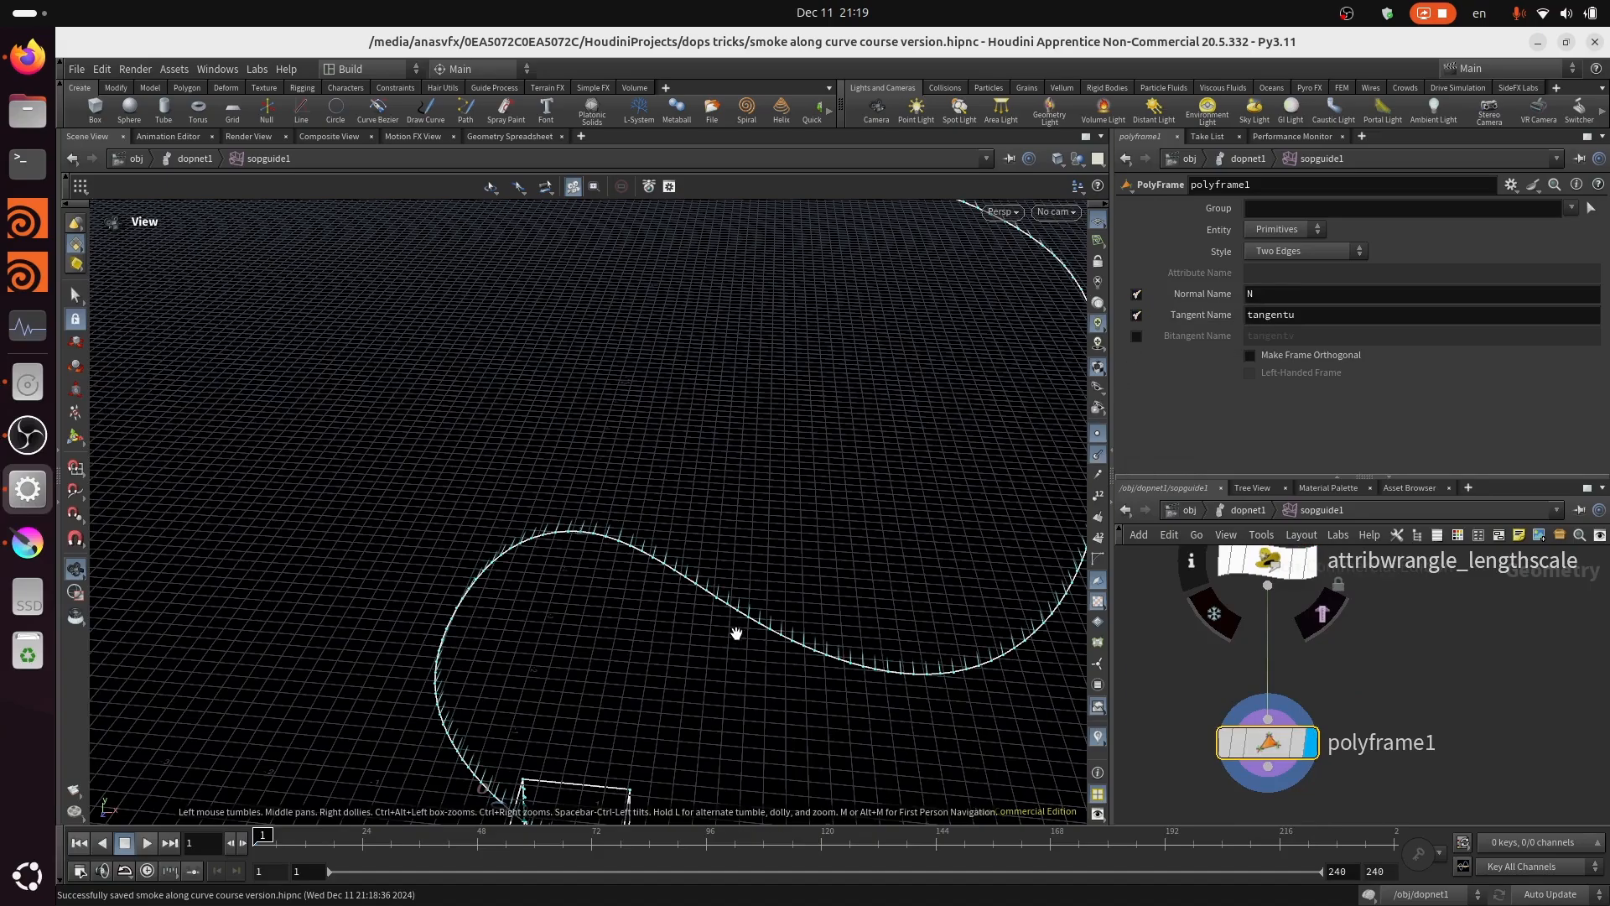
{"action": "left_click_drag", "start_coordinate": [732, 655], "coordinate": [603, 580]}
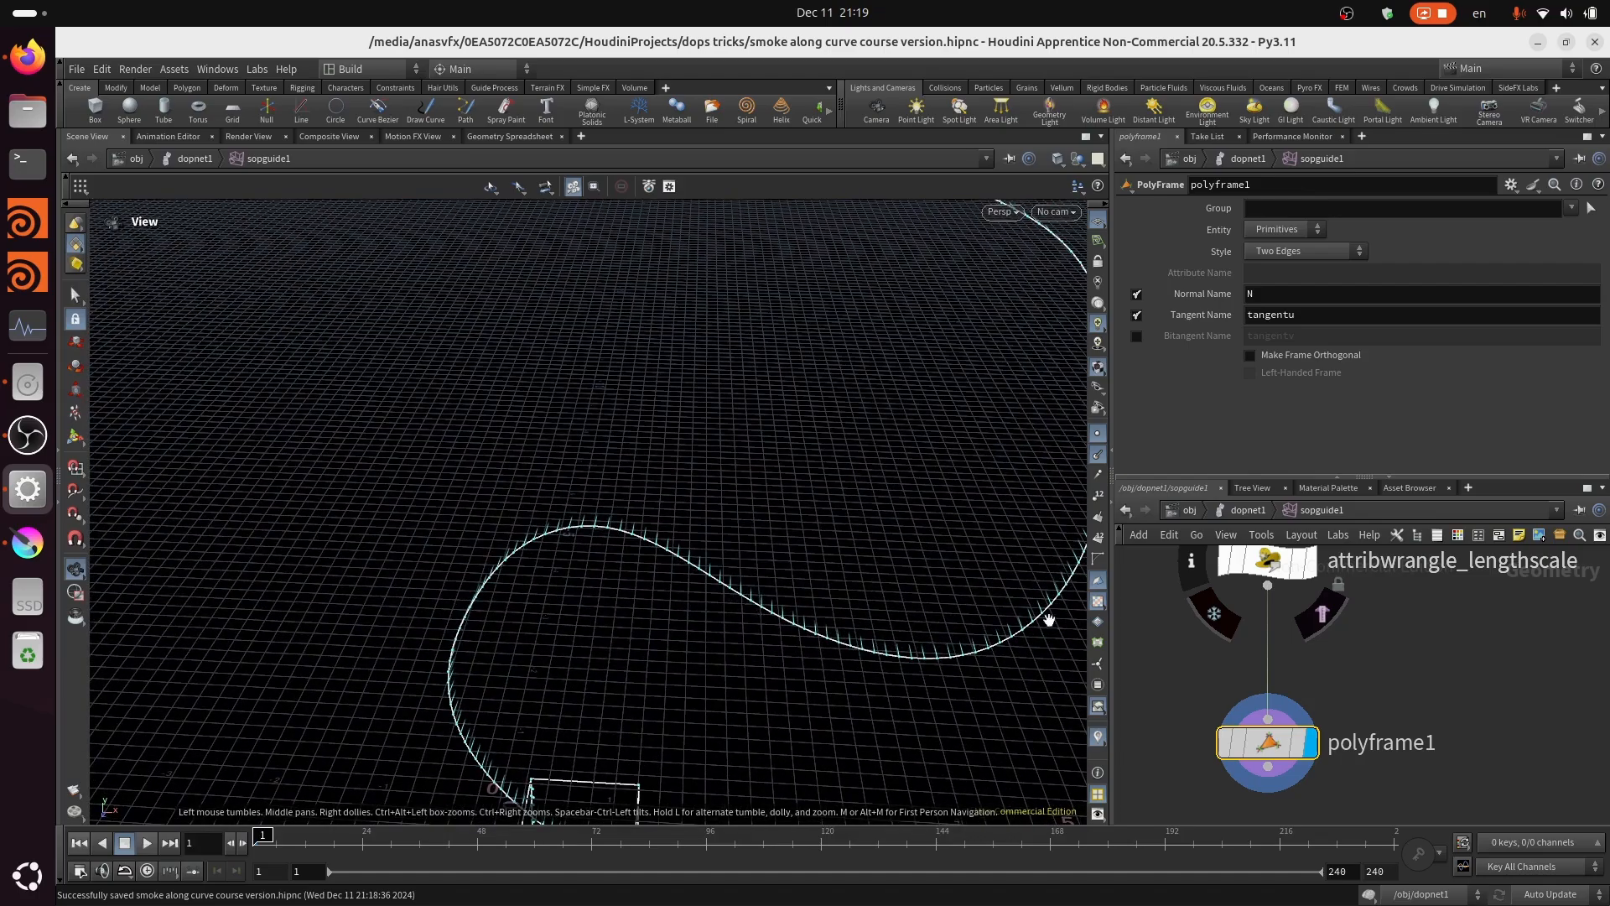
{"action": "middle_click_drag", "start_coordinate": [988, 545], "coordinate": [932, 521]}
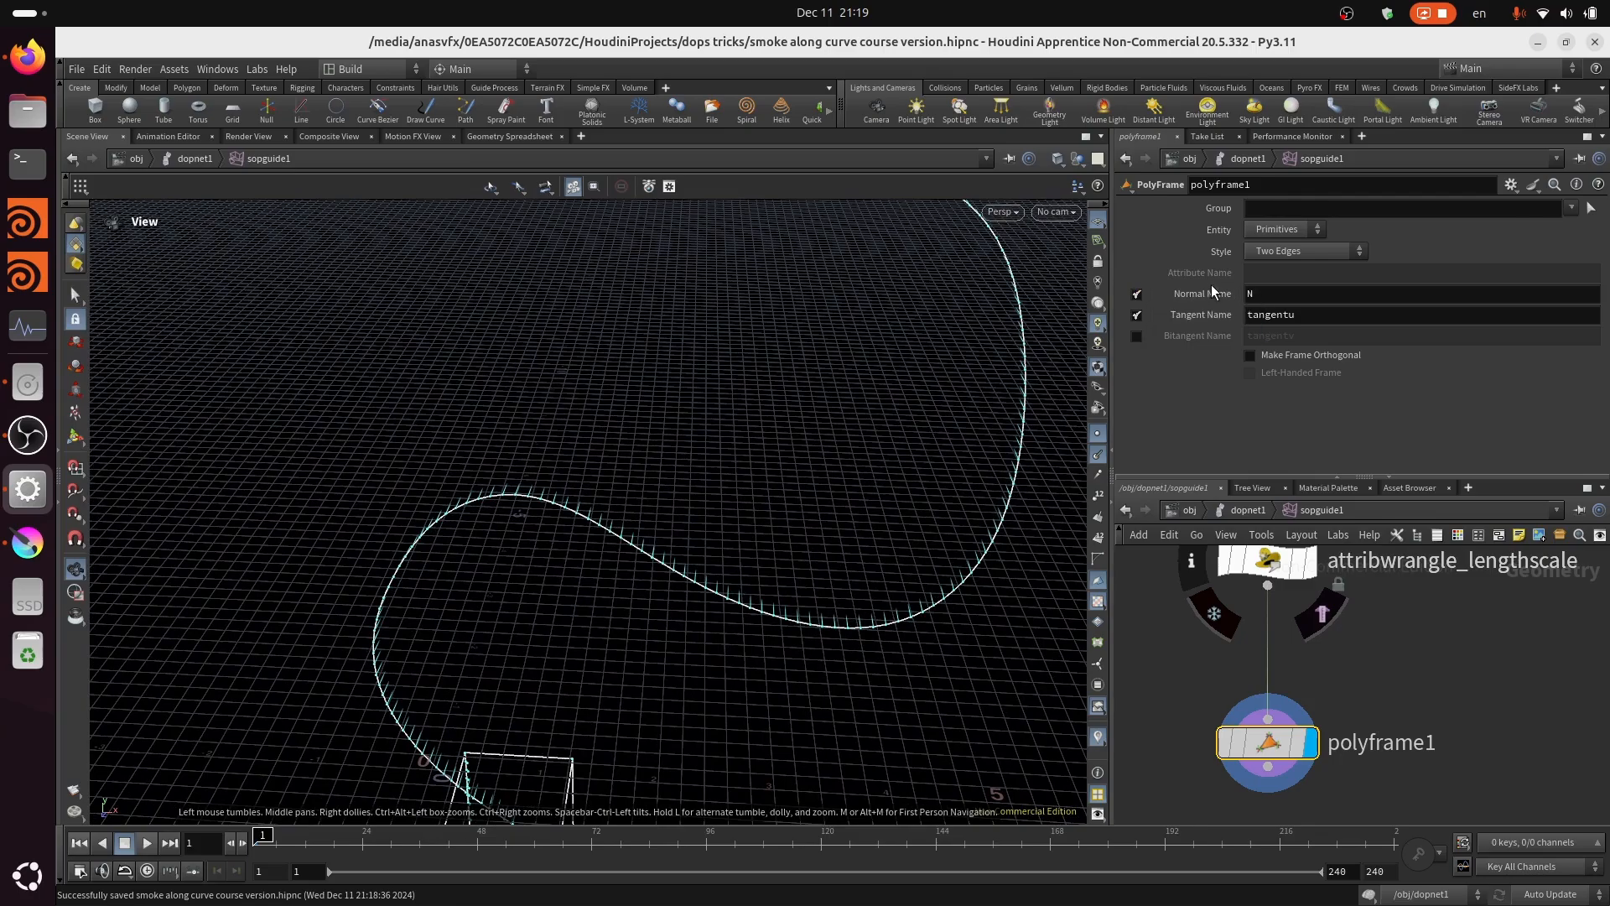
Step: Disable the PolyFrame's Normal Name output, check its point attributes, and set the Tangent Name to N
{"action": "left_click", "coordinate": [1137, 294]}
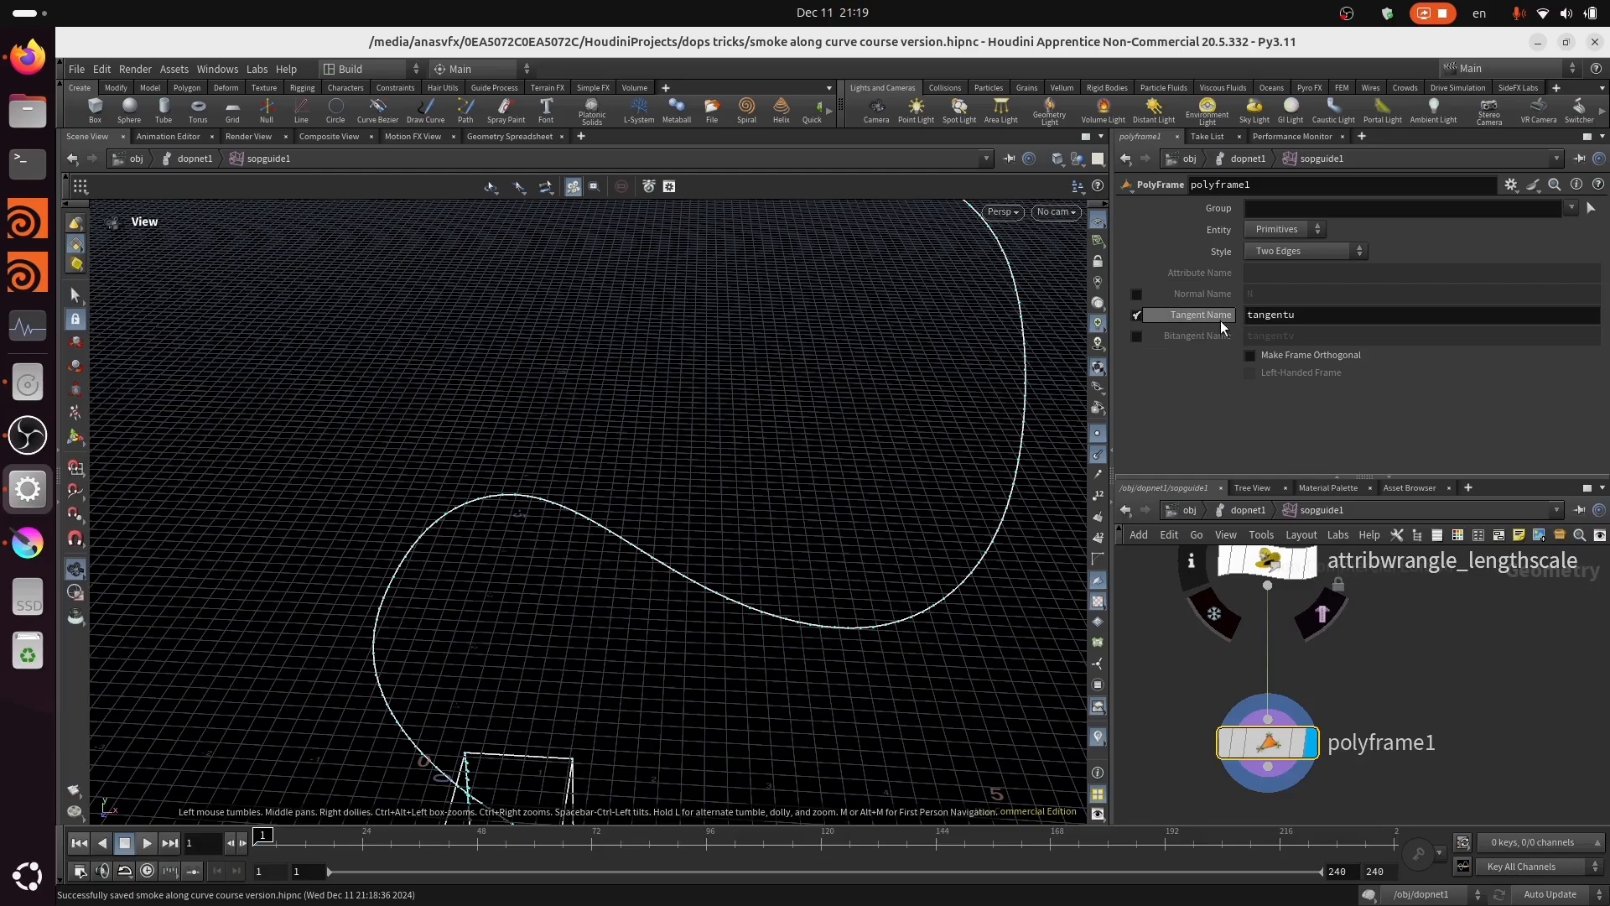
{"action": "double_click", "coordinate": [1314, 314]}
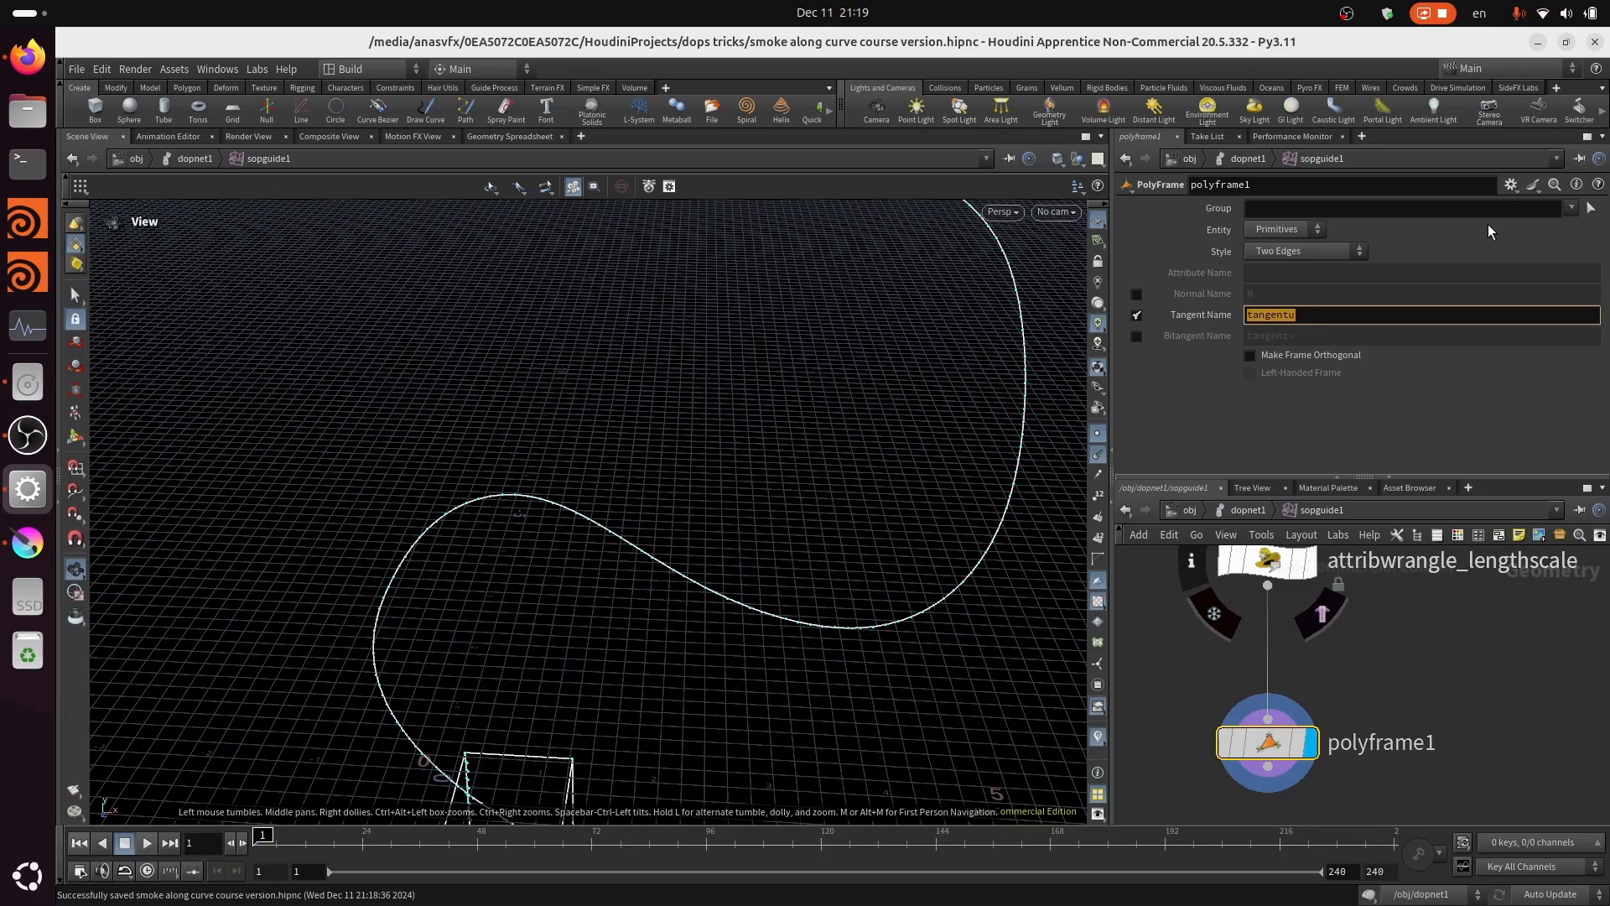
{"action": "middle_click", "coordinate": [1269, 752]}
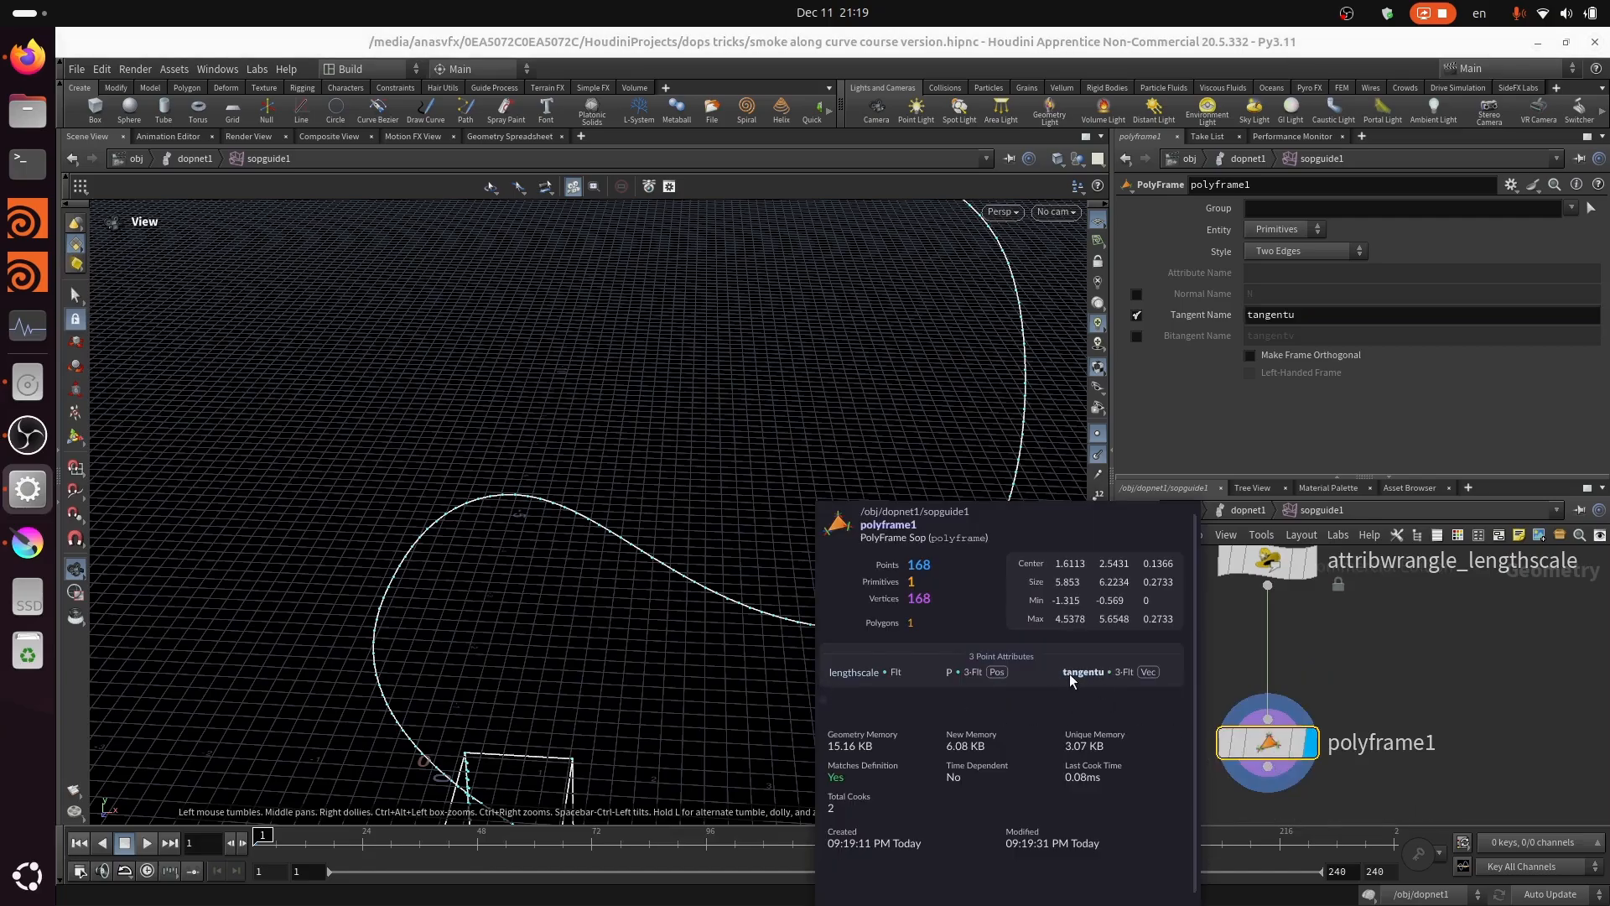
{"action": "left_click", "coordinate": [1342, 316]}
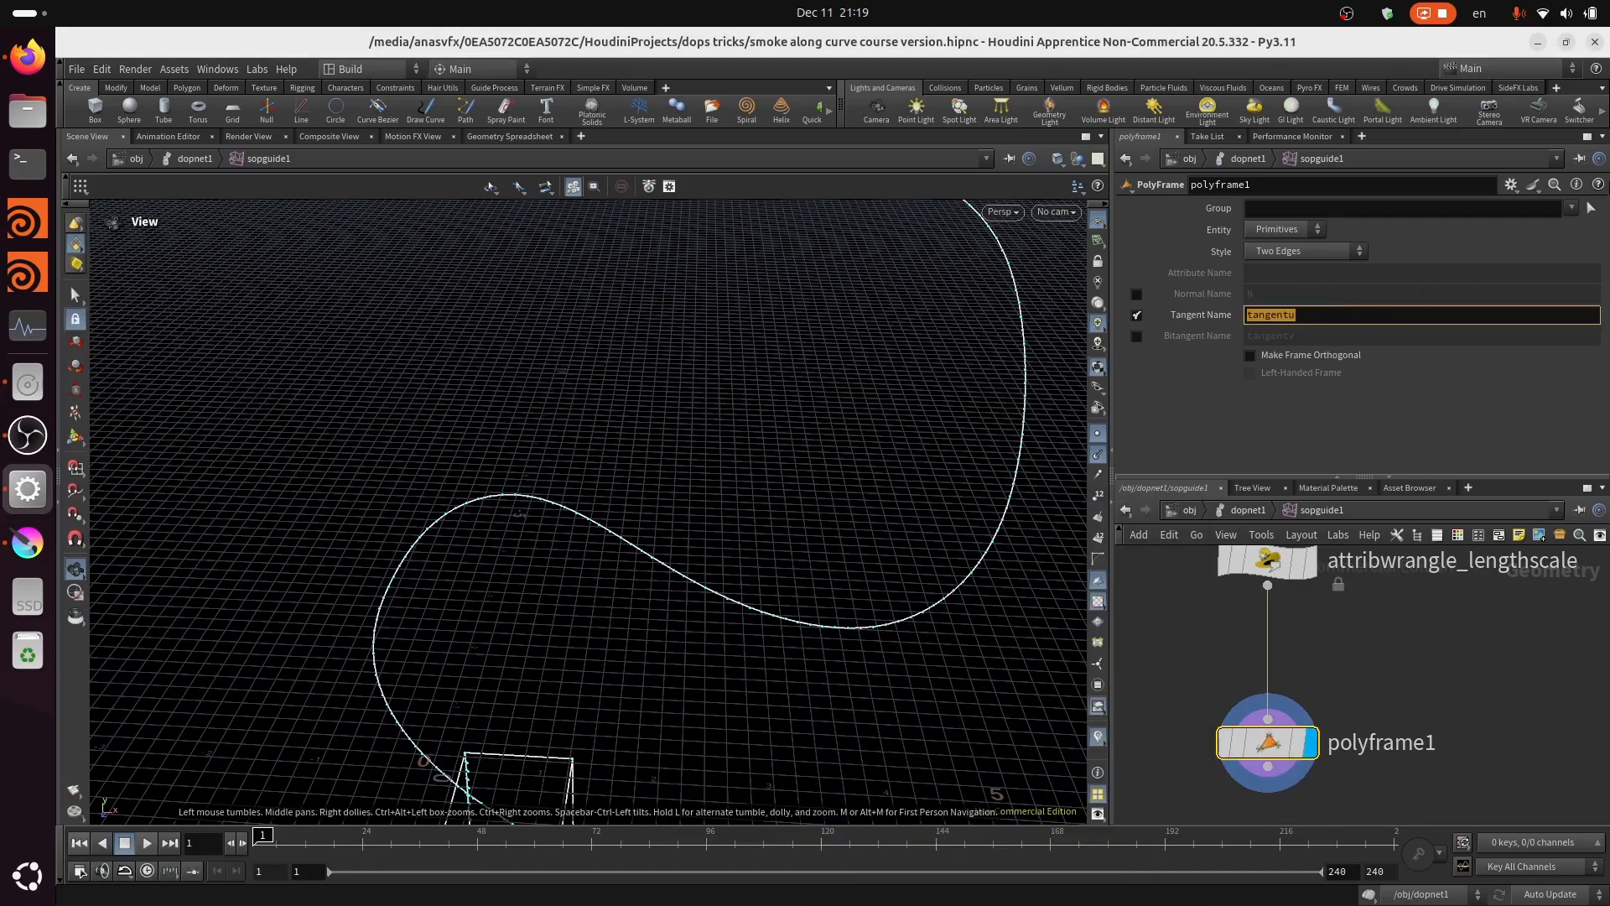
{"action": "type", "text": "N"}
{"action": "key", "text": "Return"}
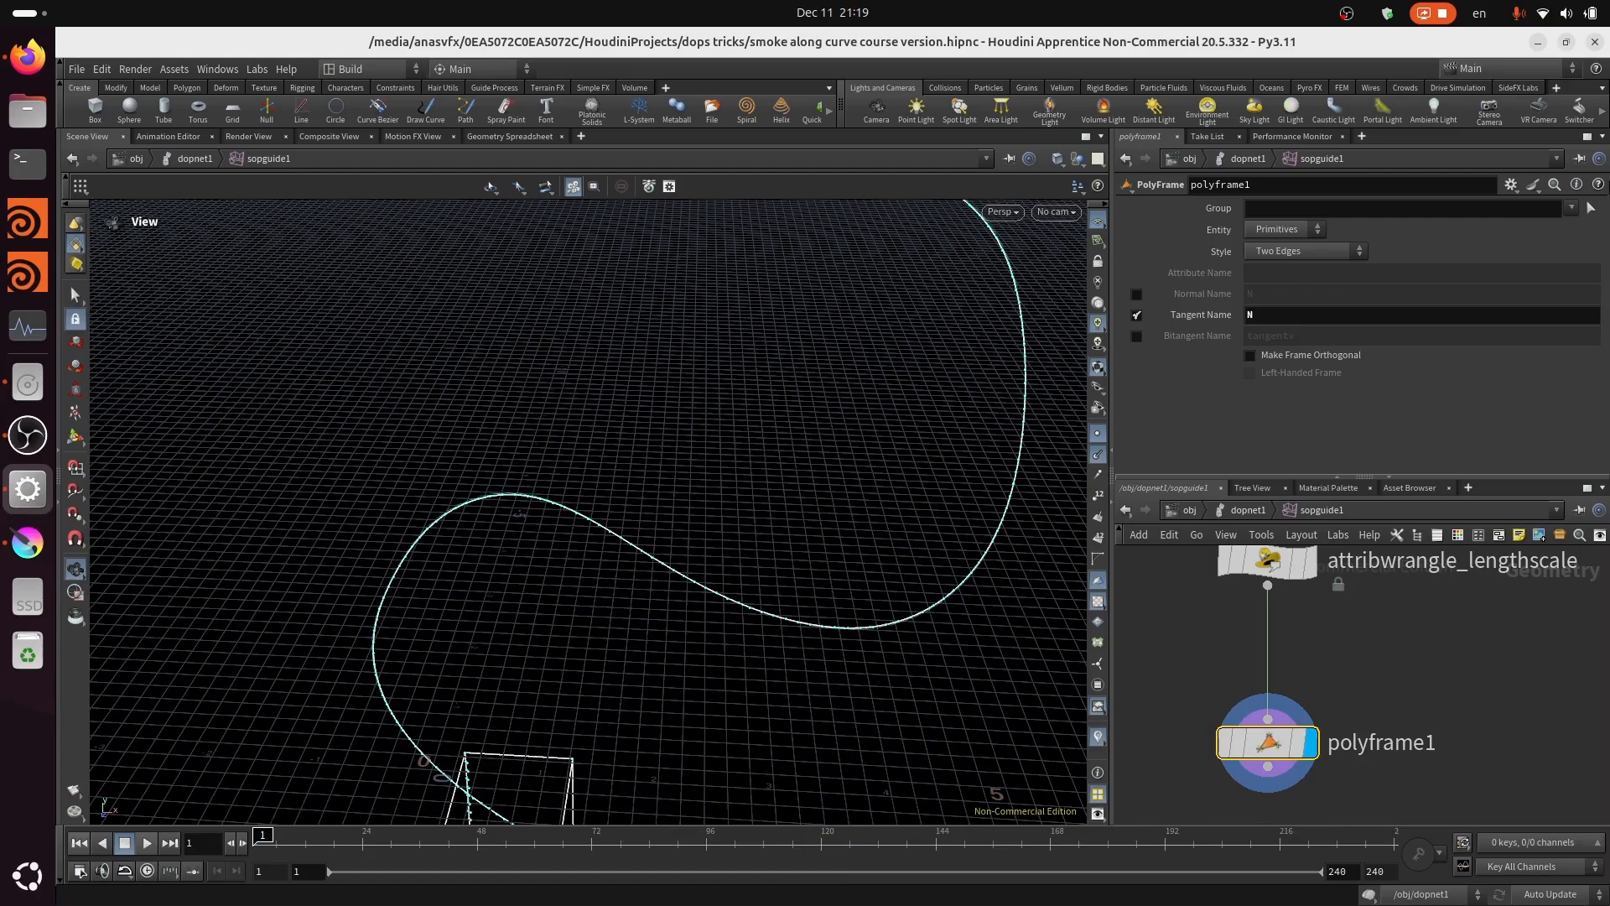
Step: Examine the tangent-based normals along the curve up close and from several angles
{"action": "middle_click_drag", "start_coordinate": [823, 577], "coordinate": [824, 528]}
{"action": "left_click_drag", "start_coordinate": [619, 639], "coordinate": [678, 674]}
{"action": "right_click_drag", "start_coordinate": [915, 564], "coordinate": [1055, 331]}
{"action": "mouse_move", "coordinate": [896, 660]}
{"action": "left_mouse_down"}
{"action": "mouse_move", "coordinate": [898, 625]}
{"action": "mouse_move", "coordinate": [902, 644]}
{"action": "left_mouse_up"}
{"action": "left_click_drag", "start_coordinate": [720, 479], "coordinate": [696, 536]}
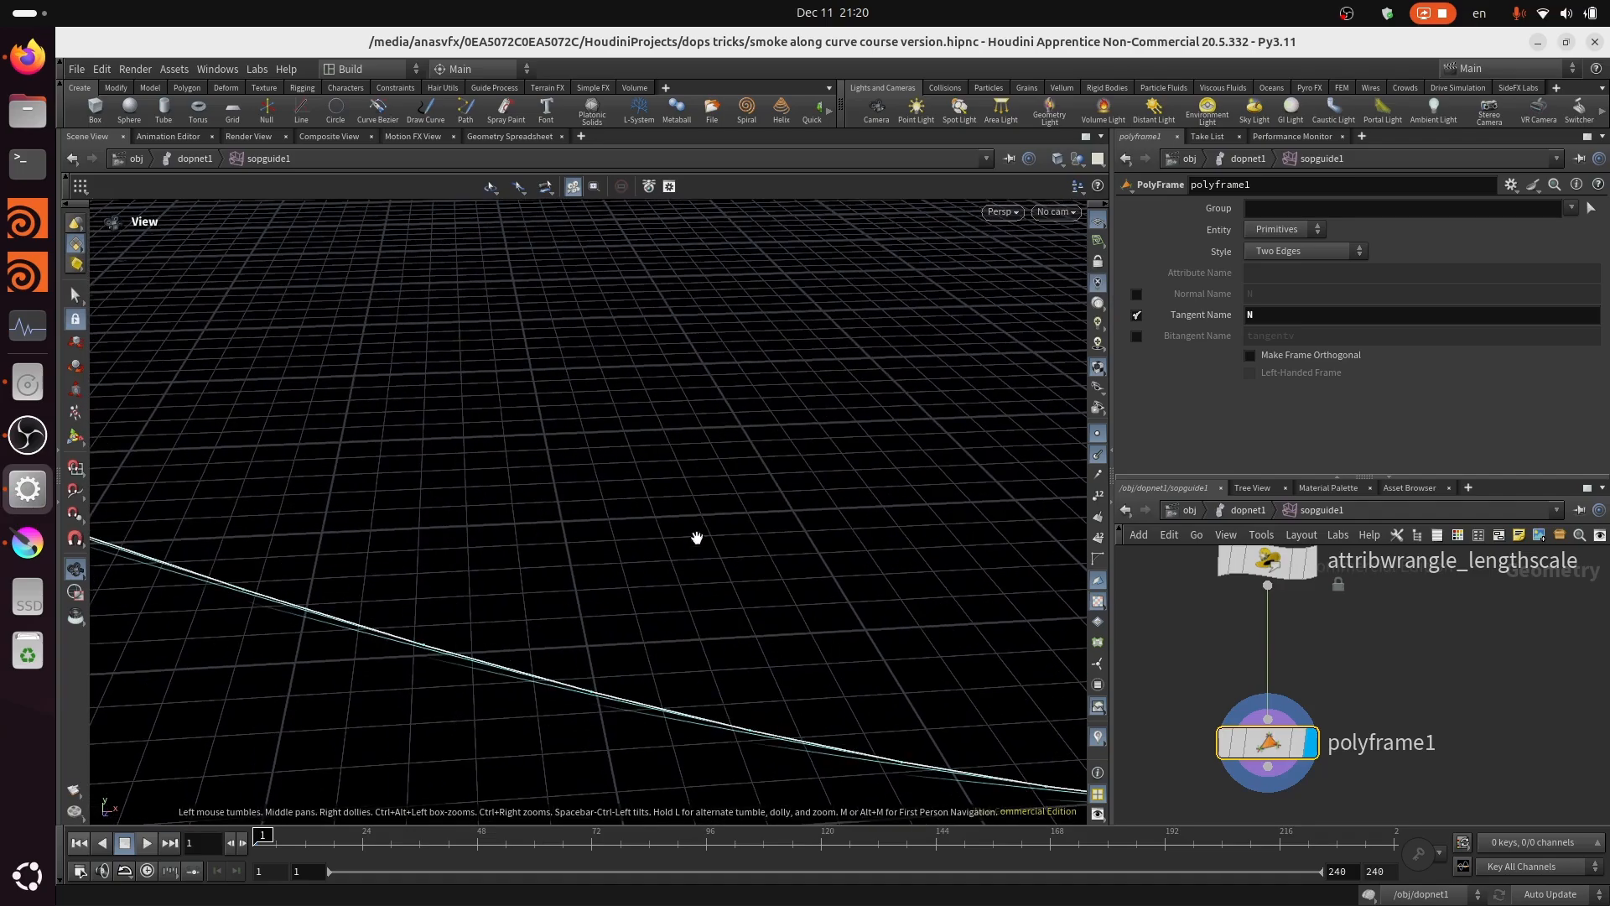
{"action": "left_click_drag", "start_coordinate": [784, 566], "coordinate": [815, 665]}
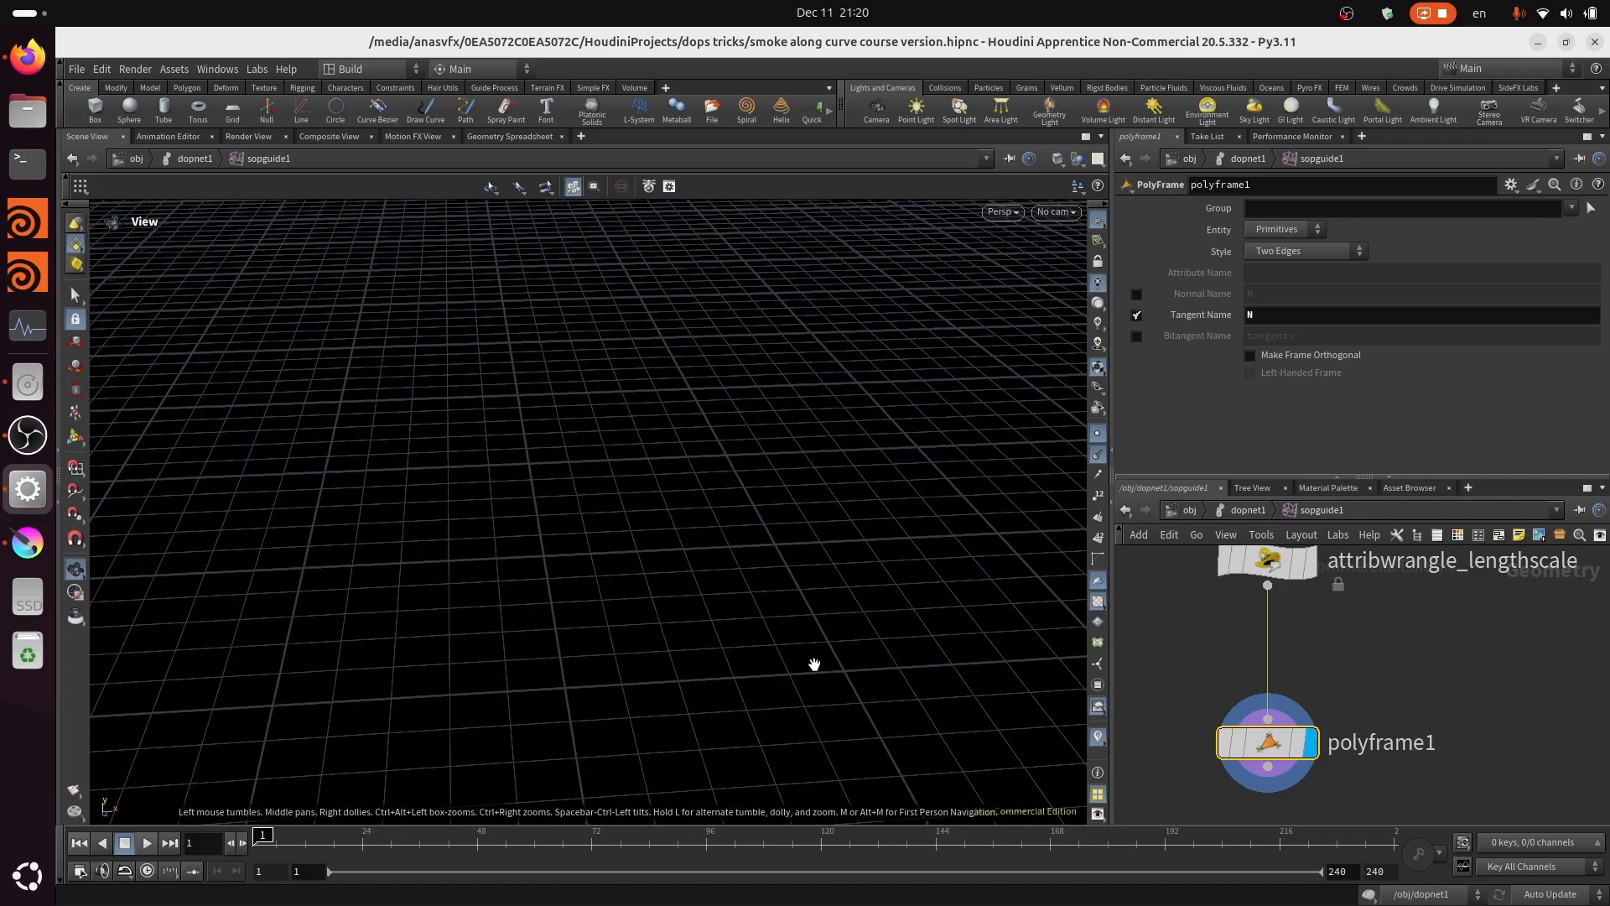
{"action": "left_click_drag", "start_coordinate": [860, 542], "coordinate": [597, 424]}
{"action": "left_click_drag", "start_coordinate": [629, 510], "coordinate": [812, 477]}
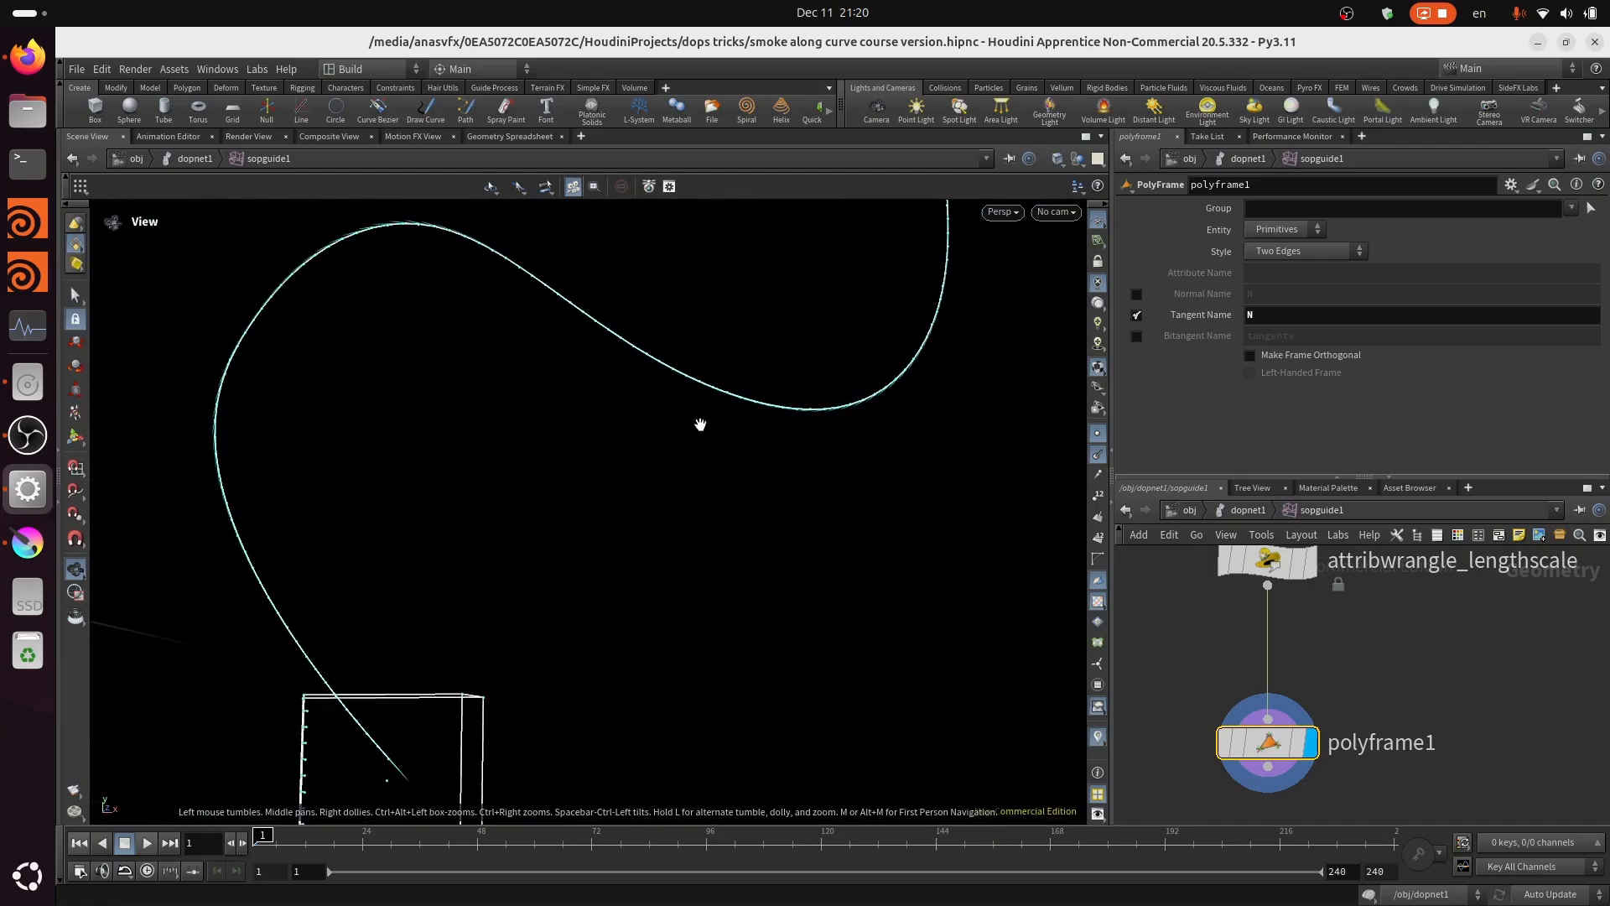
Step: Add a Bound node below the PolyFrame node
{"action": "right_click_drag", "start_coordinate": [827, 456], "coordinate": [812, 566]}
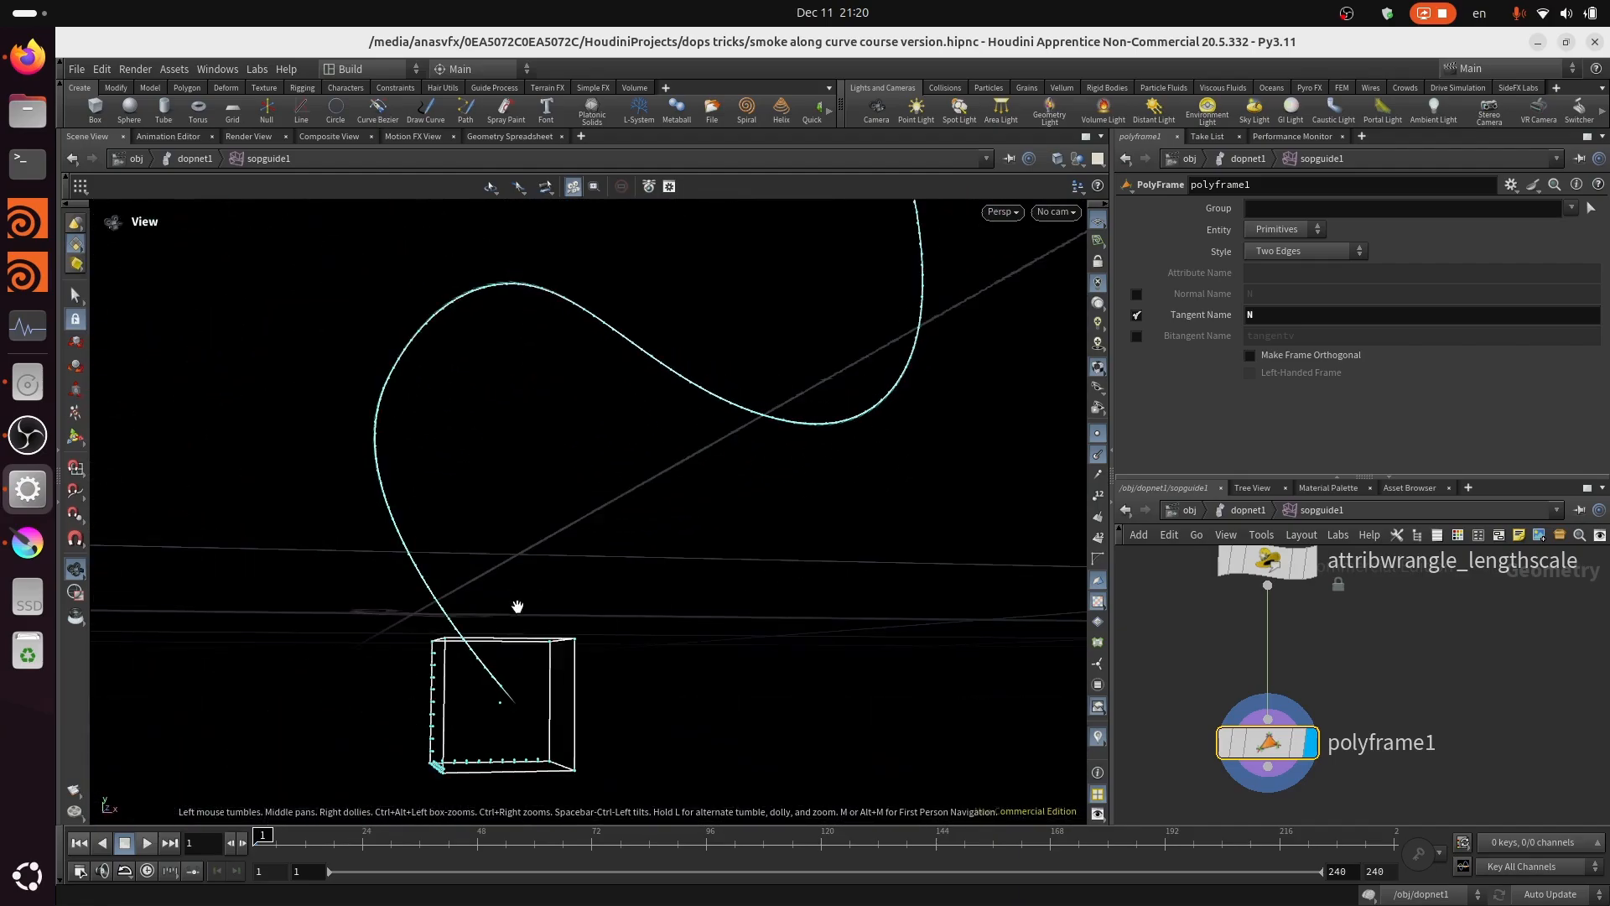
{"action": "left_click_drag", "start_coordinate": [518, 606], "coordinate": [474, 623]}
{"action": "middle_click_drag", "start_coordinate": [1351, 671], "coordinate": [1373, 571]}
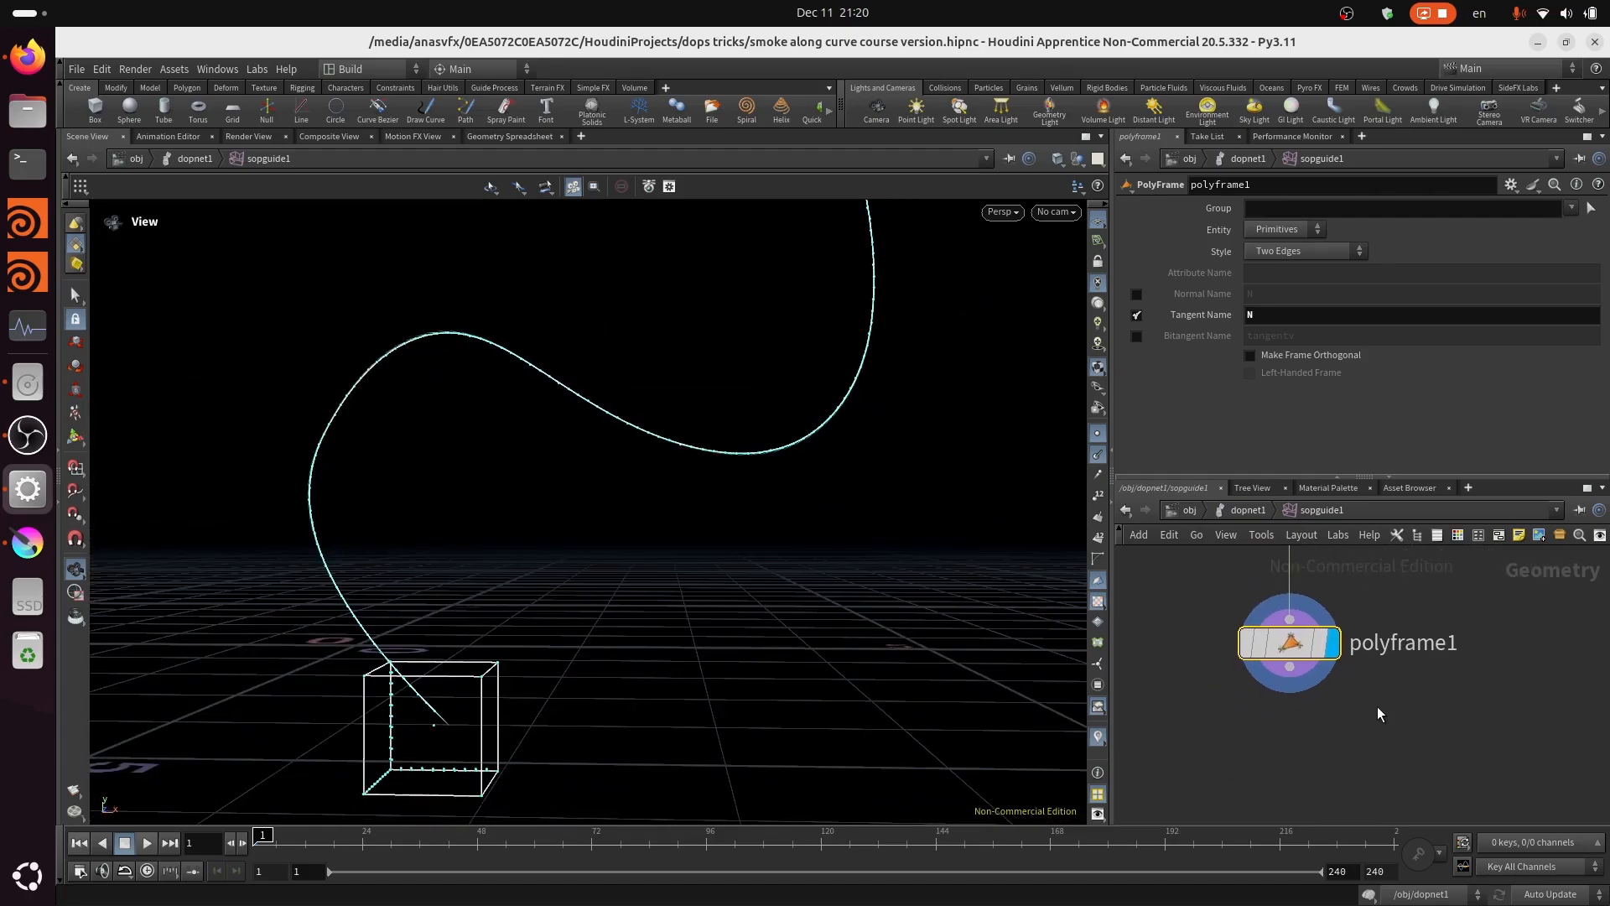
{"action": "left_click", "coordinate": [1377, 707]}
{"action": "middle_click_drag", "start_coordinate": [1358, 715], "coordinate": [1371, 657]}
{"action": "right_click_drag", "start_coordinate": [1370, 659], "coordinate": [1360, 702]}
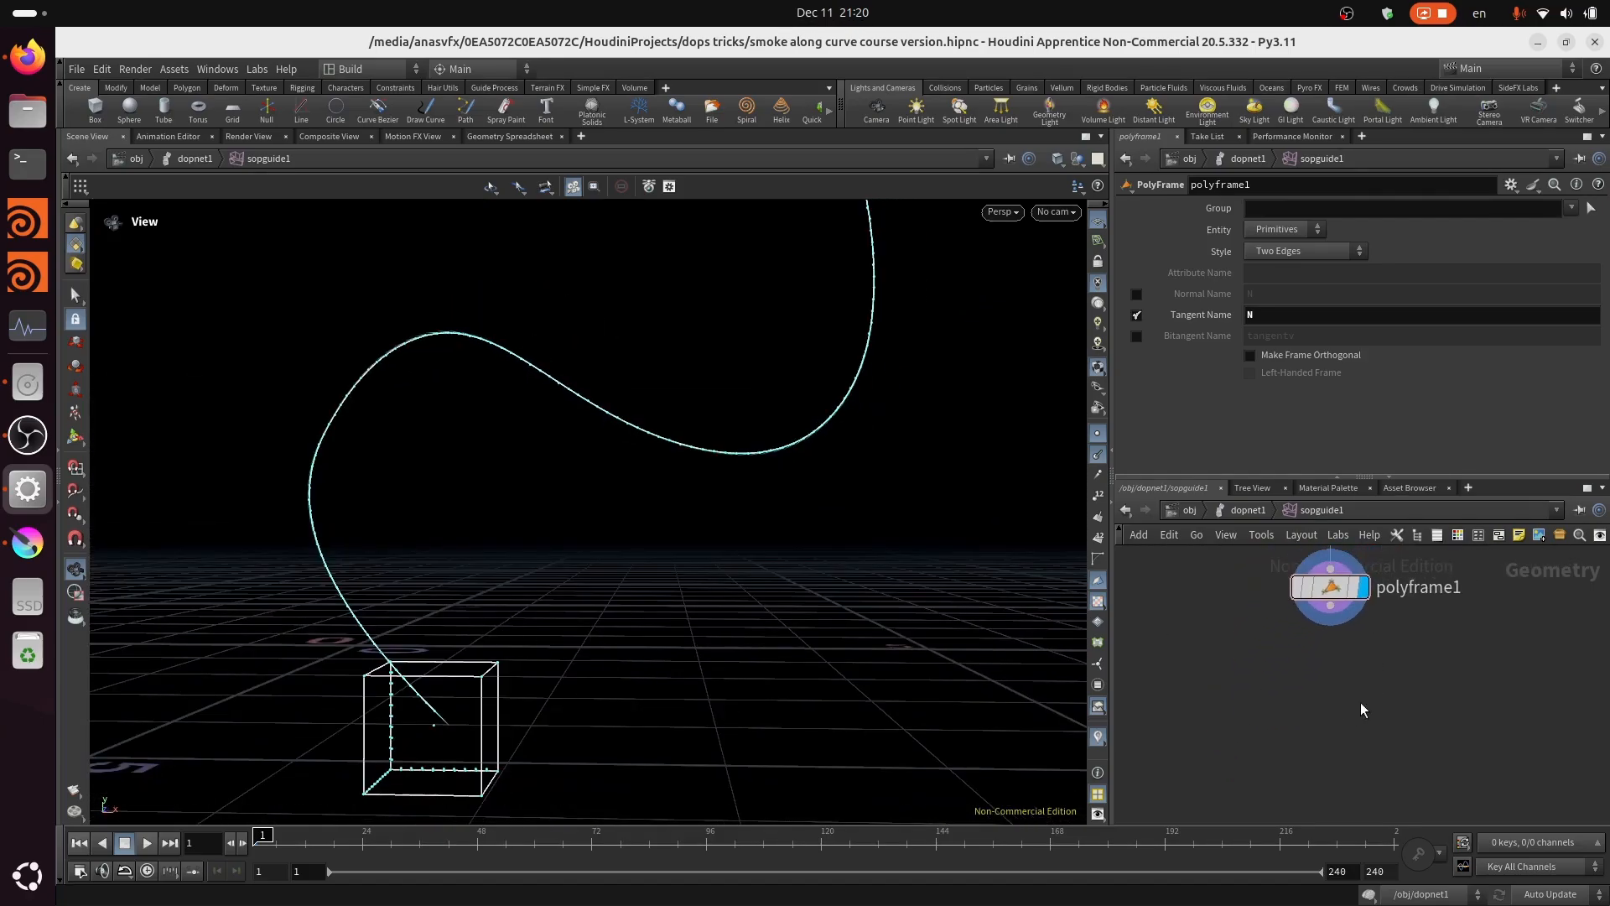
{"action": "middle_click_drag", "start_coordinate": [1361, 709], "coordinate": [1368, 626]}
{"action": "key", "text": "Tab"}
{"action": "key", "text": "Escape"}
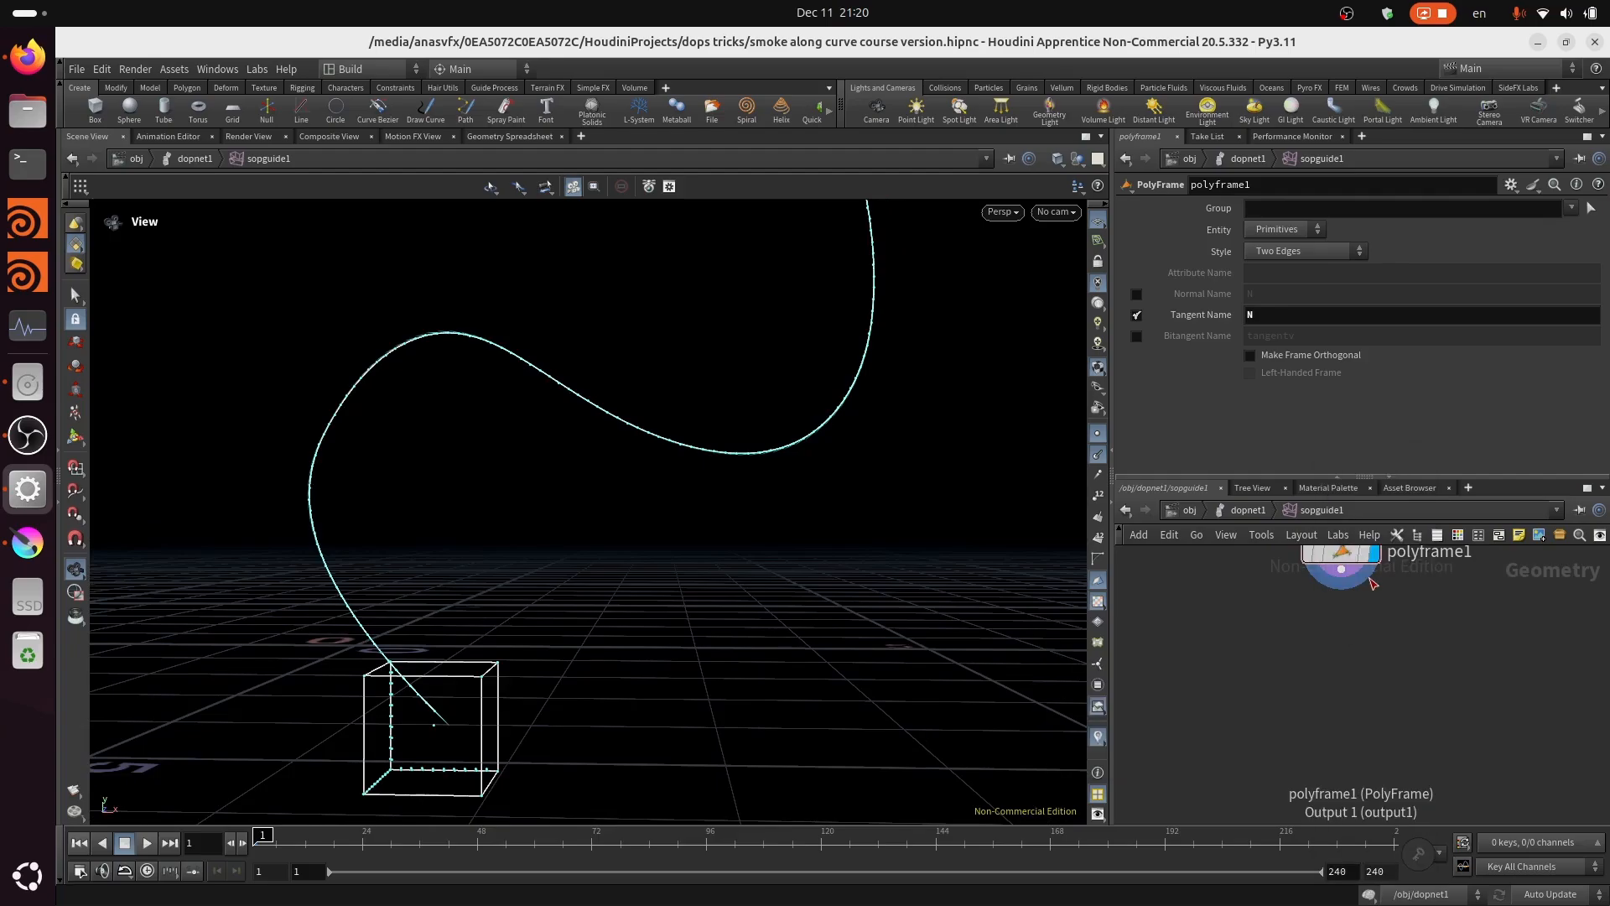
{"action": "key", "text": "Tab"}
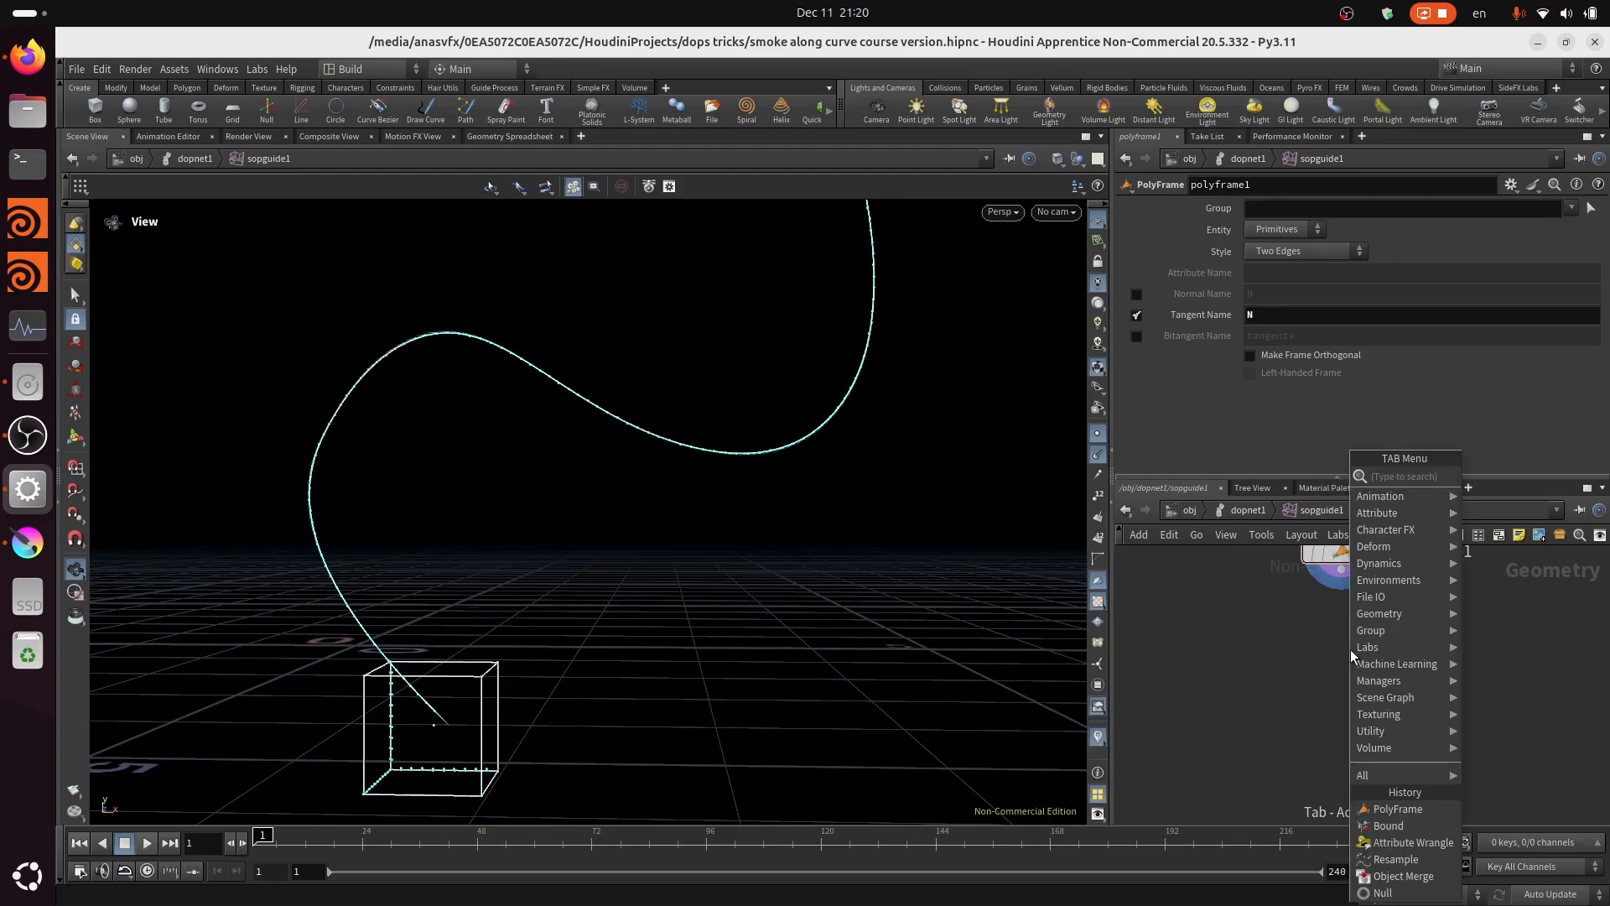
{"action": "type", "text": "bound"}
{"action": "key", "text": "Return"}
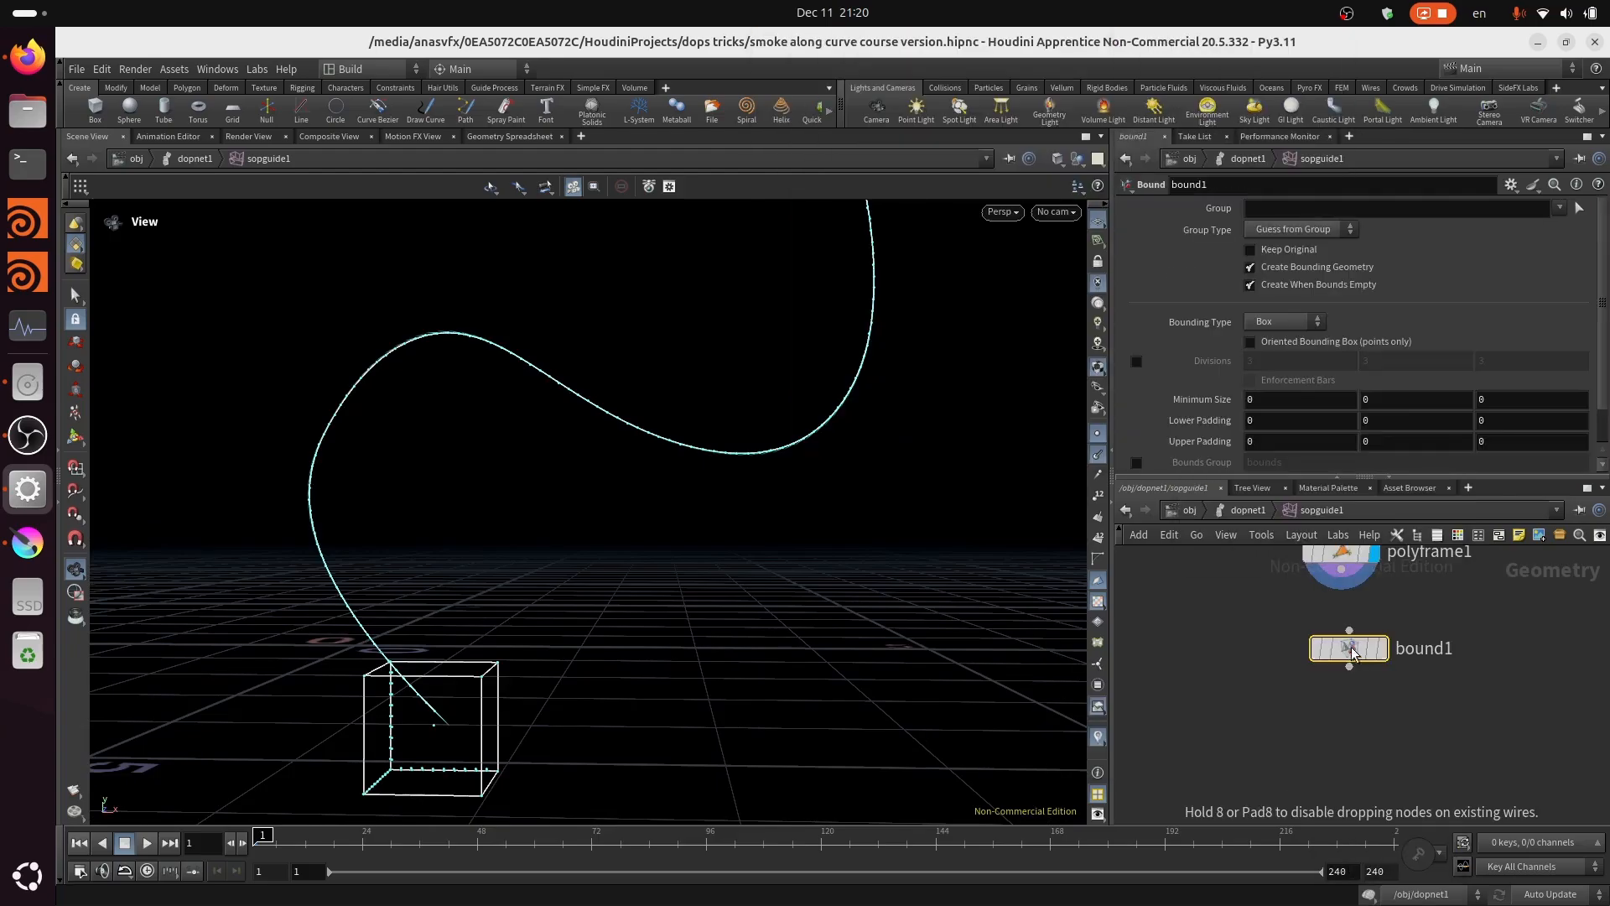
{"action": "left_click", "coordinate": [1350, 649]}
{"action": "scroll", "coordinate": [1325, 770], "scroll_direction": "up", "scroll_amount": 1}
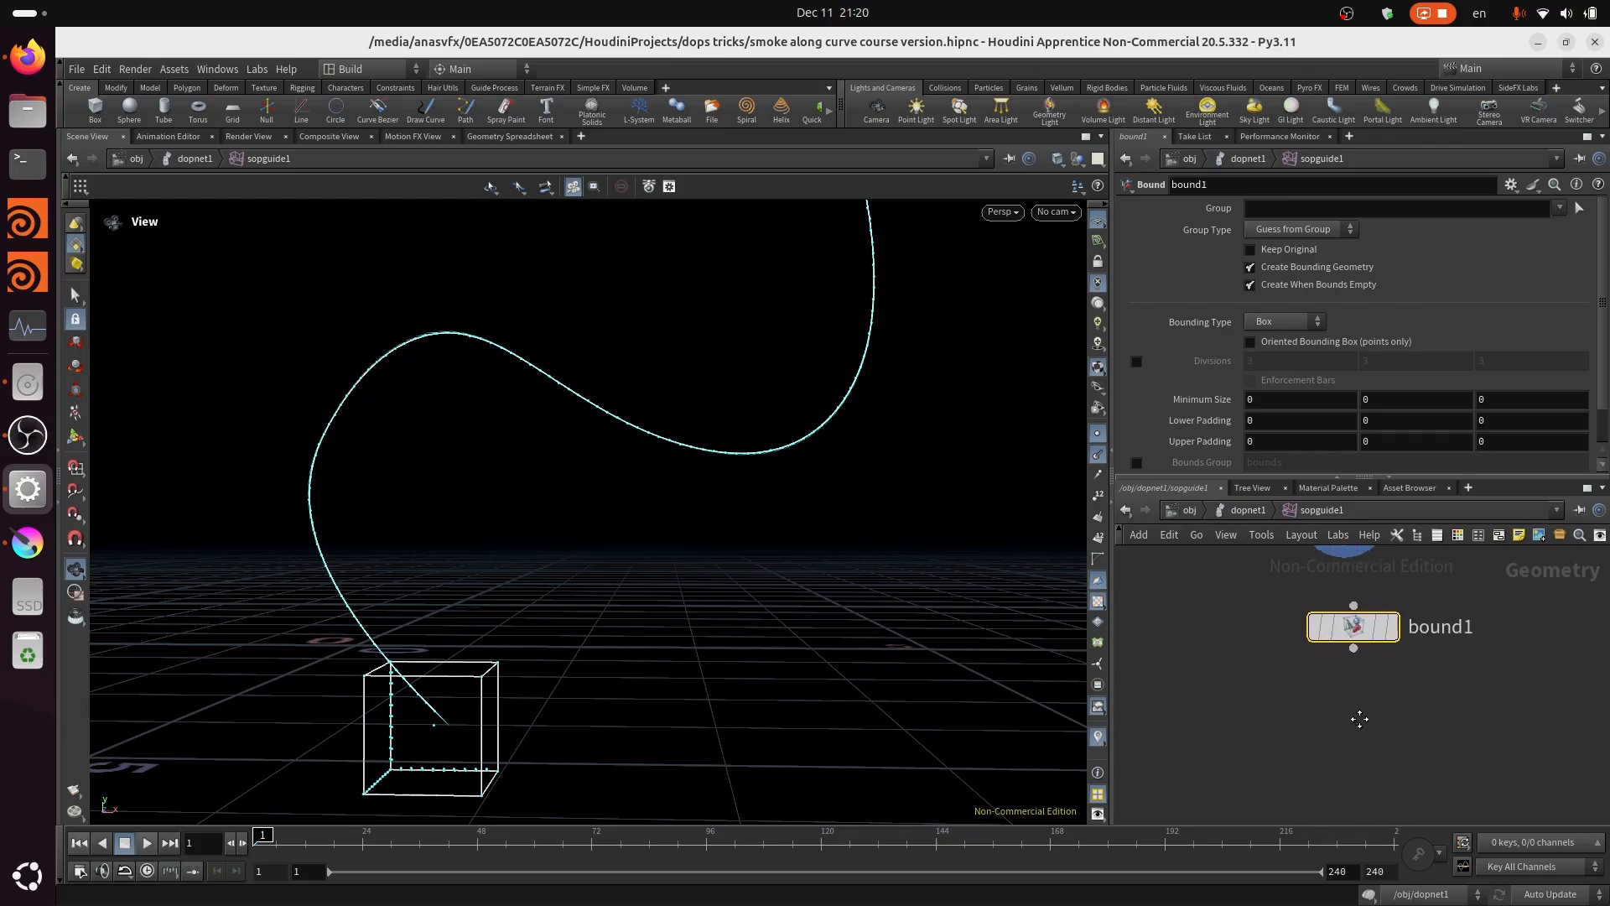
{"action": "middle_click_drag", "start_coordinate": [1359, 718], "coordinate": [1353, 767]}
Step: Connect the PolyFrame output to the Bound node and display the curve's bounding box in the viewport
{"action": "left_click_drag", "start_coordinate": [704, 517], "coordinate": [720, 573]}
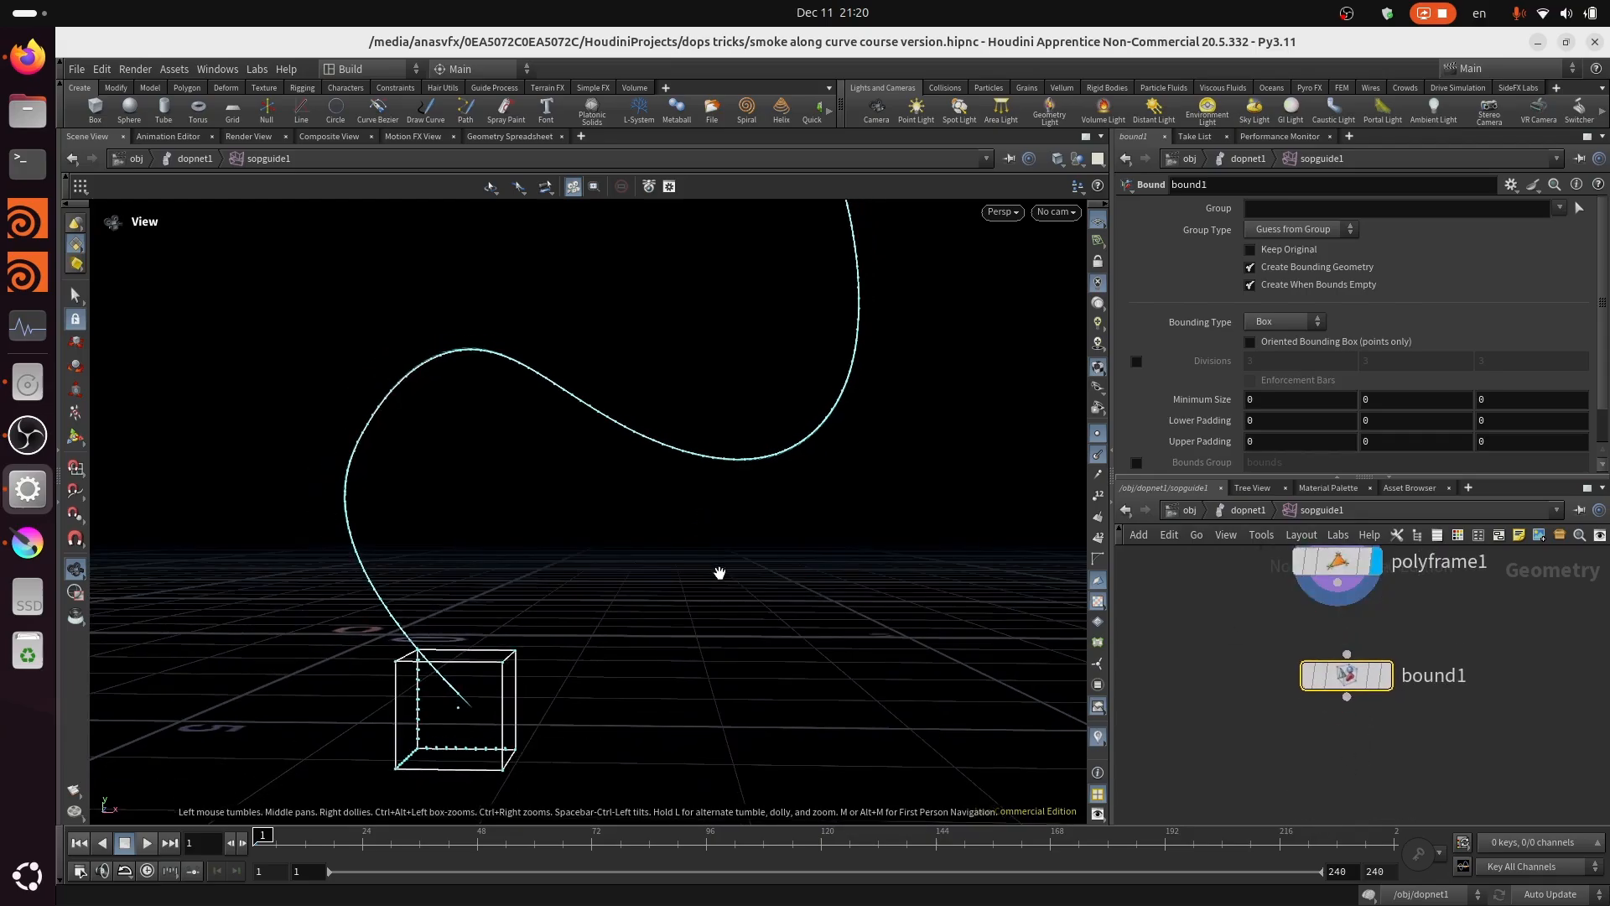
{"action": "left_click_drag", "start_coordinate": [827, 532], "coordinate": [730, 538]}
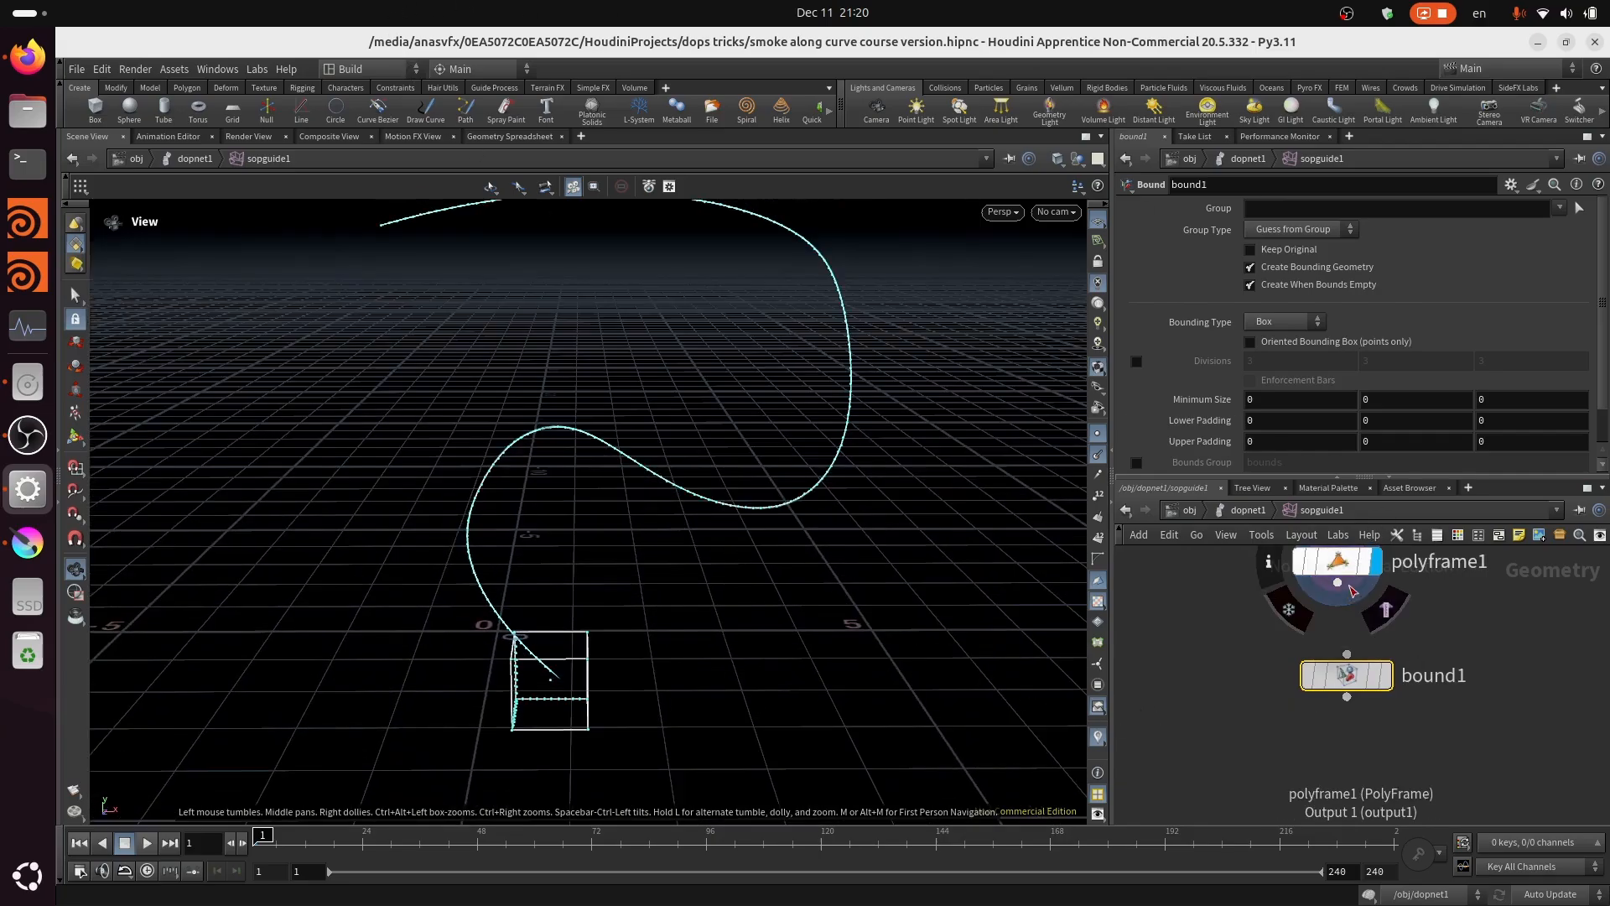
{"action": "mouse_move", "coordinate": [1405, 681]}
{"action": "left_click", "coordinate": [1396, 627]}
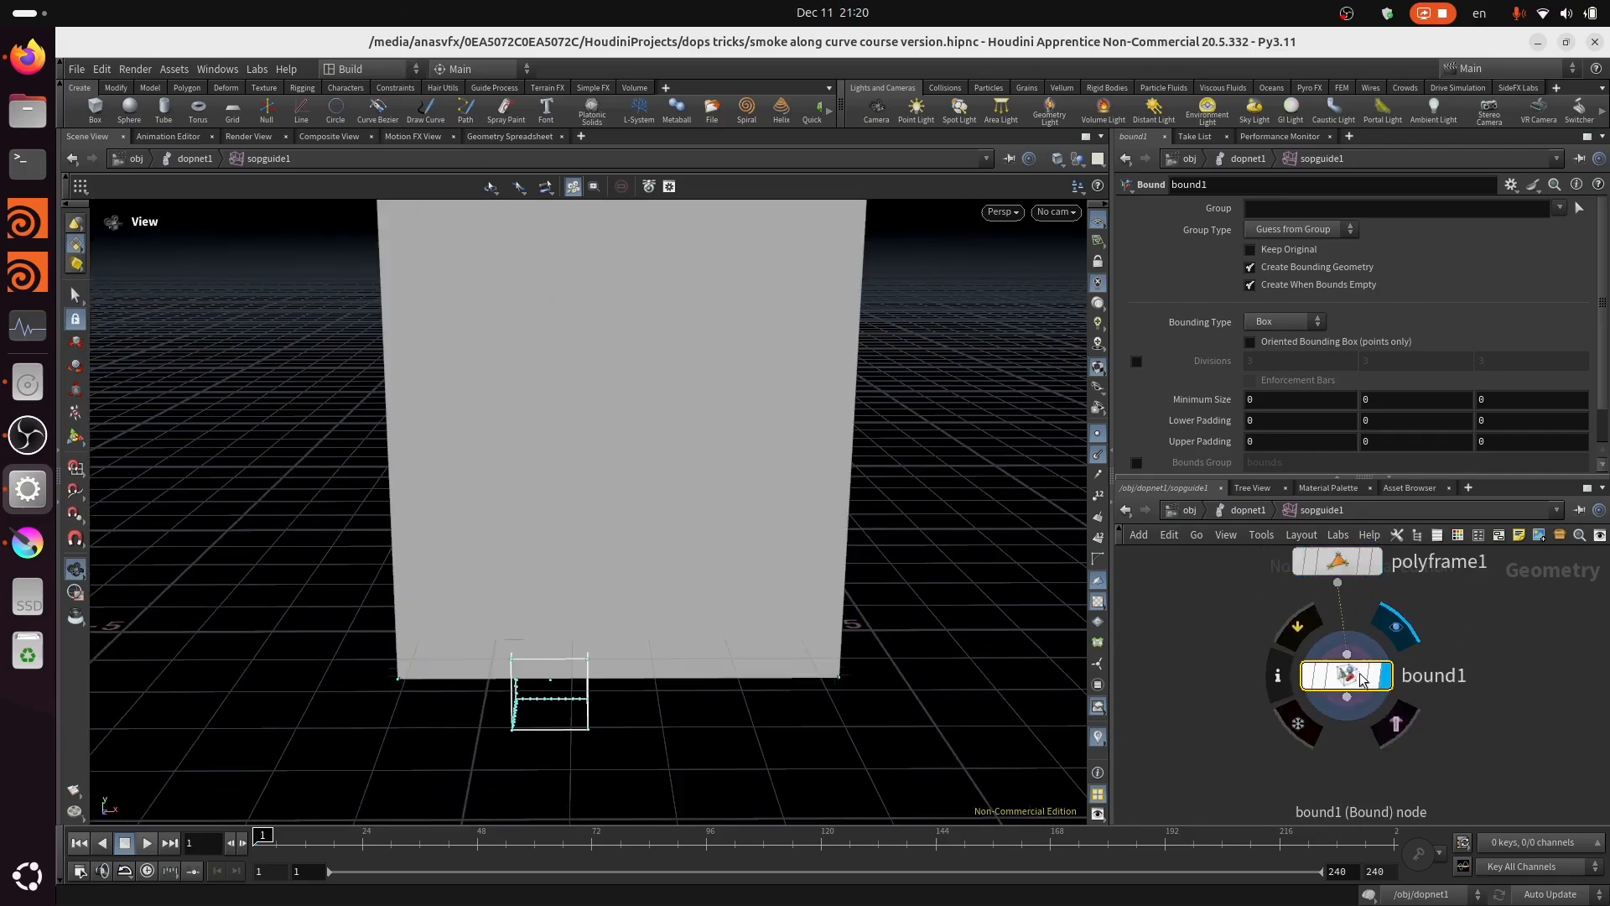
{"action": "left_click_drag", "start_coordinate": [608, 499], "coordinate": [577, 360]}
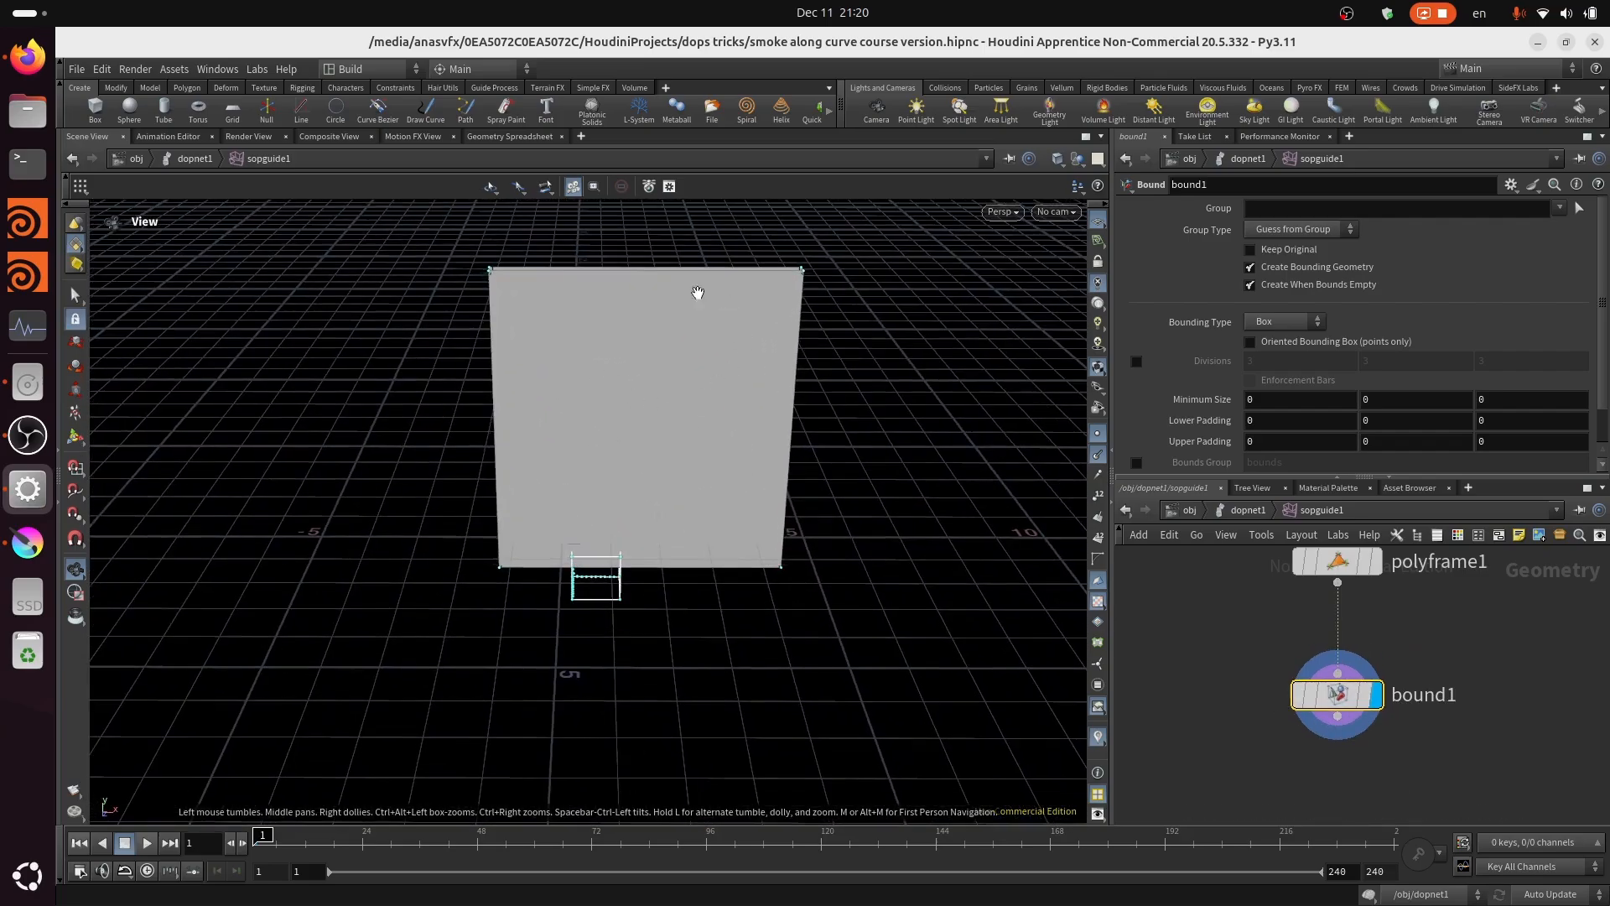
Step: Save the scene and add a Volume node below the Bound node
{"action": "middle_click_drag", "start_coordinate": [1406, 757], "coordinate": [1429, 648]}
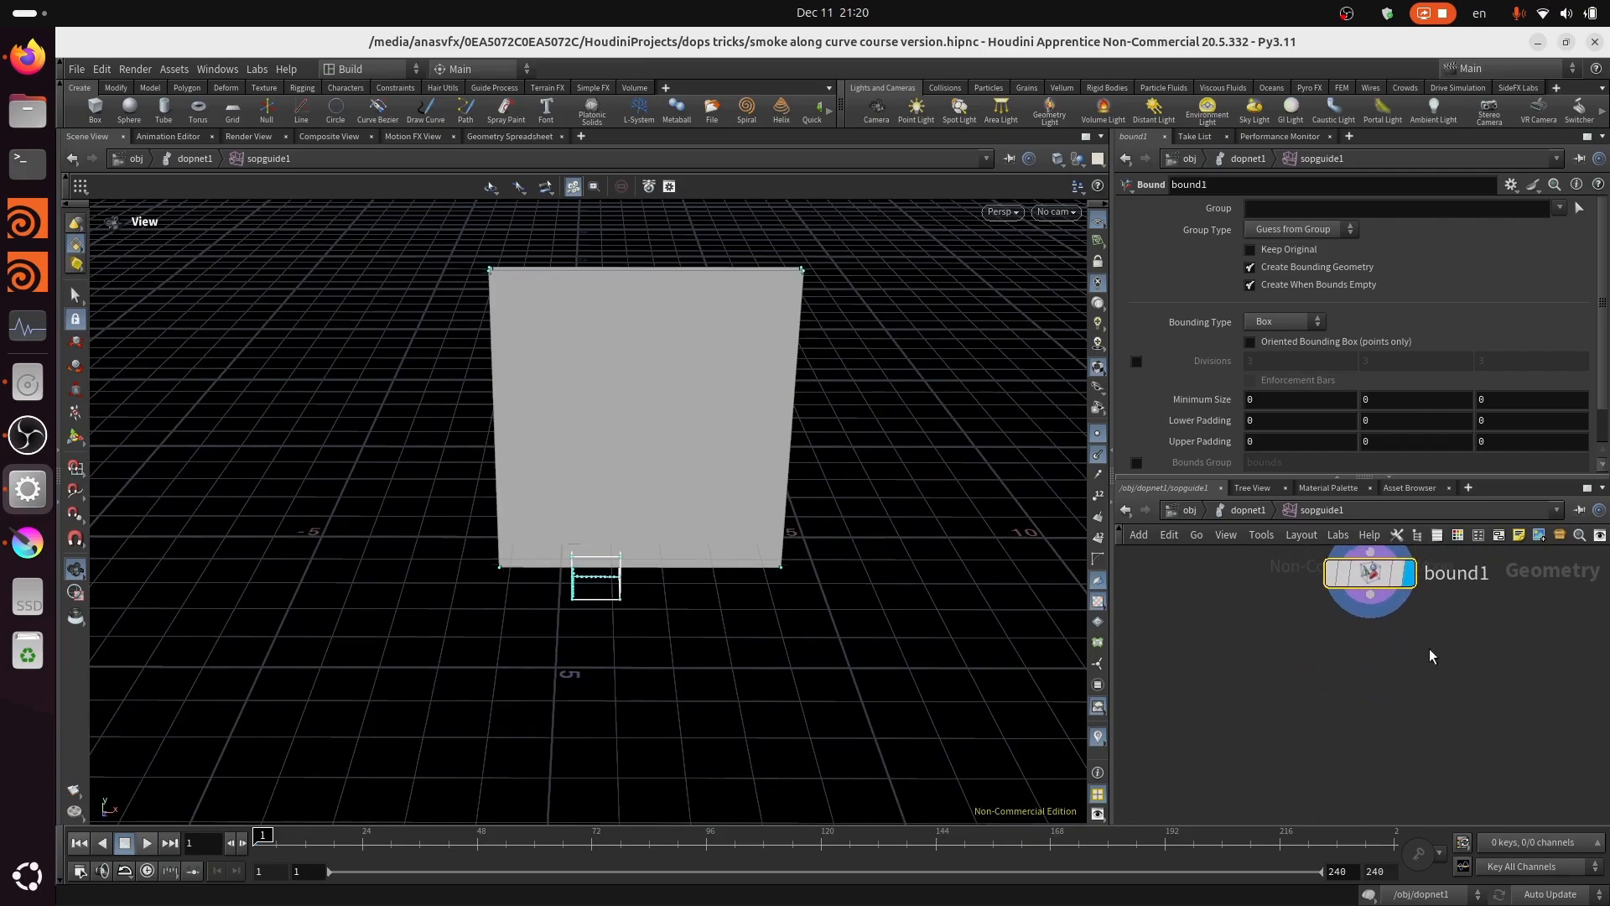
{"action": "key", "text": "ctrl+s"}
{"action": "key", "text": "Tab"}
{"action": "key", "text": "Escape"}
{"action": "key", "text": "Tab"}
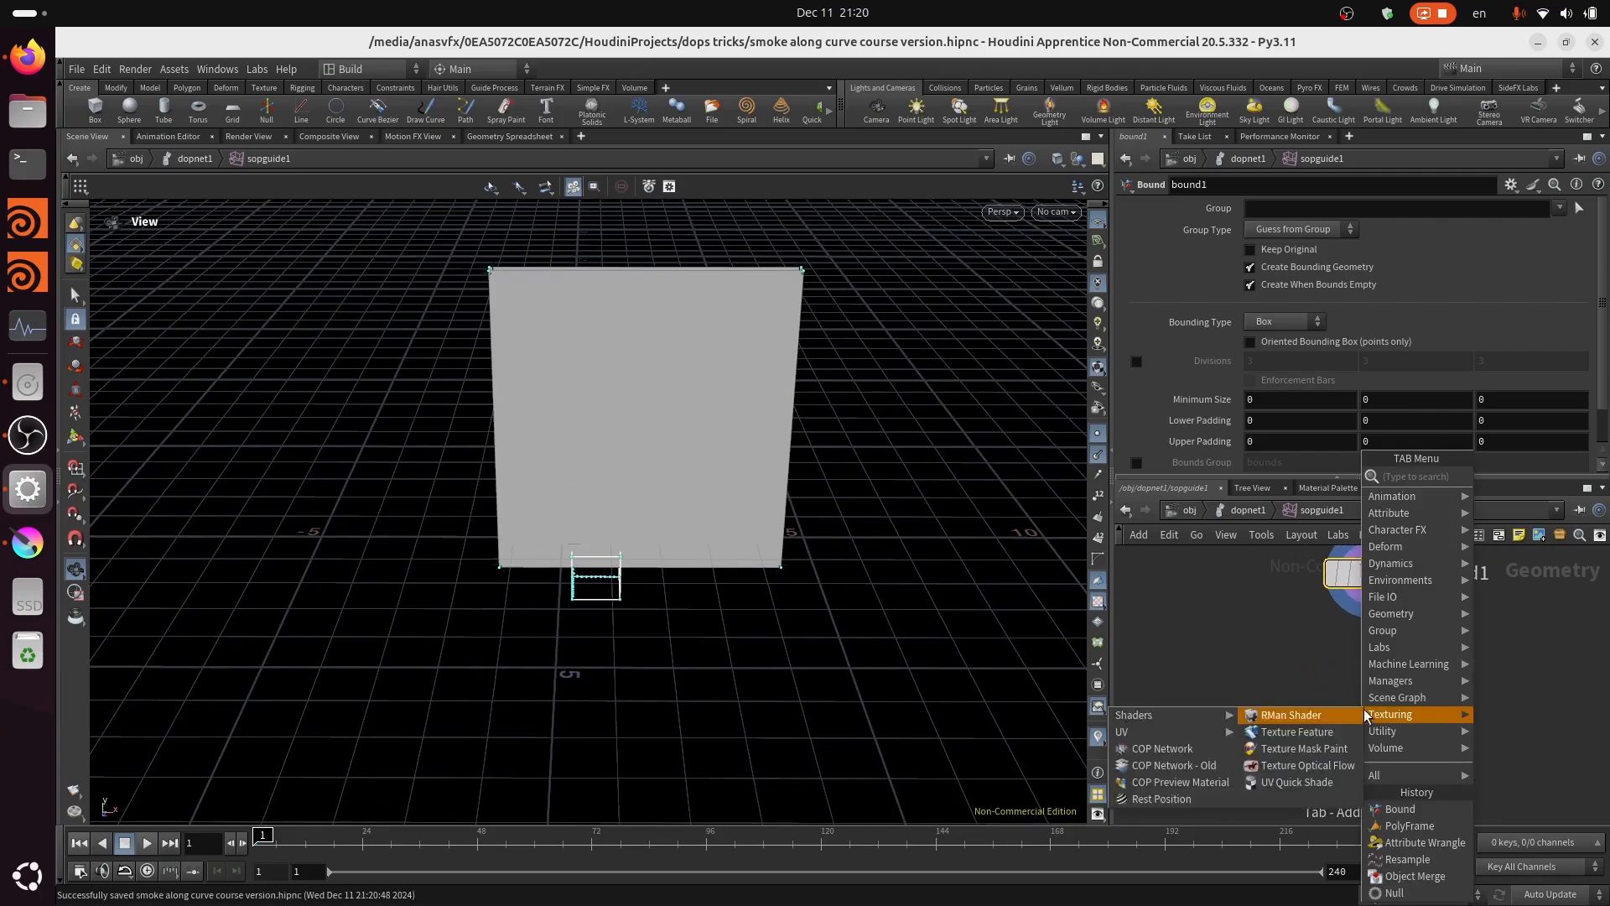
{"action": "type", "text": "volume"}
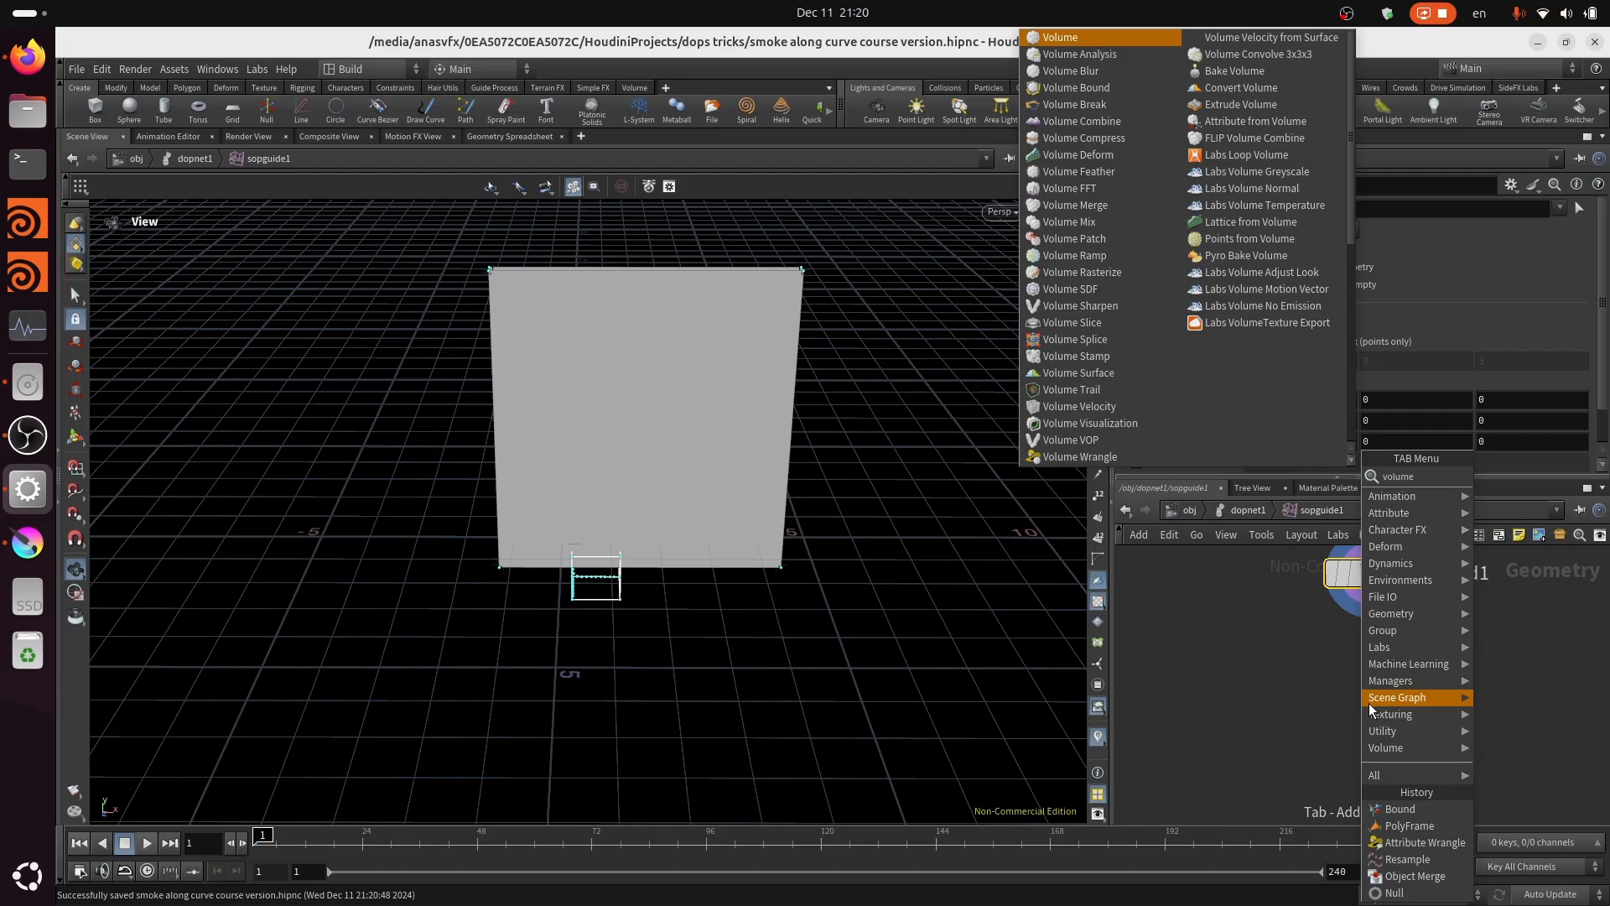
{"action": "key", "text": "Return"}
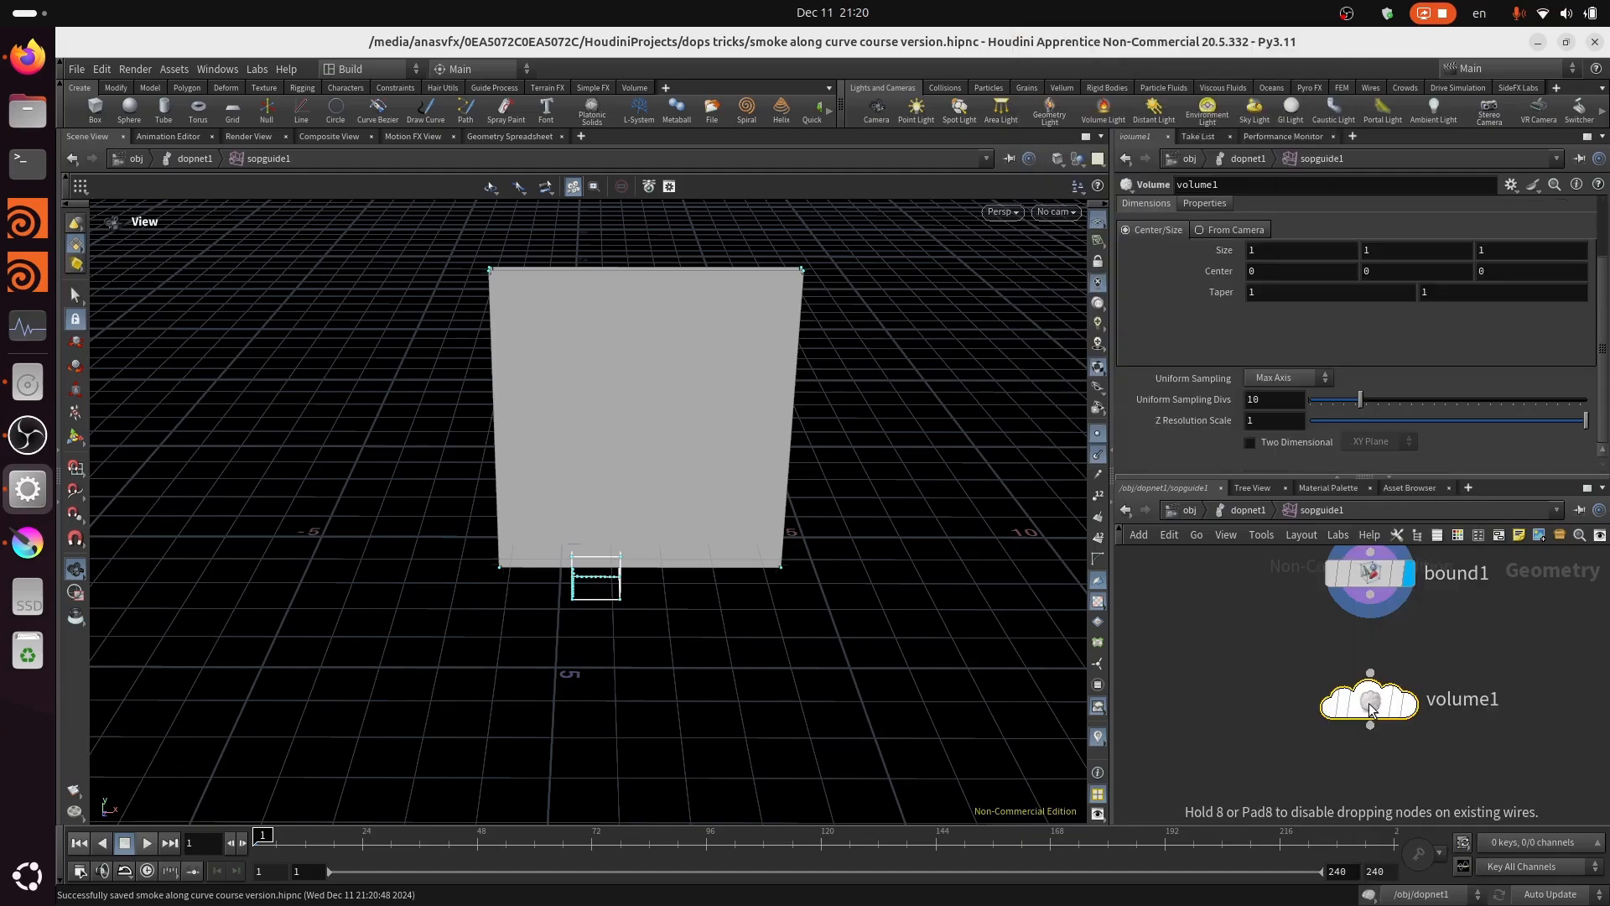
{"action": "left_click", "coordinate": [1372, 709]}
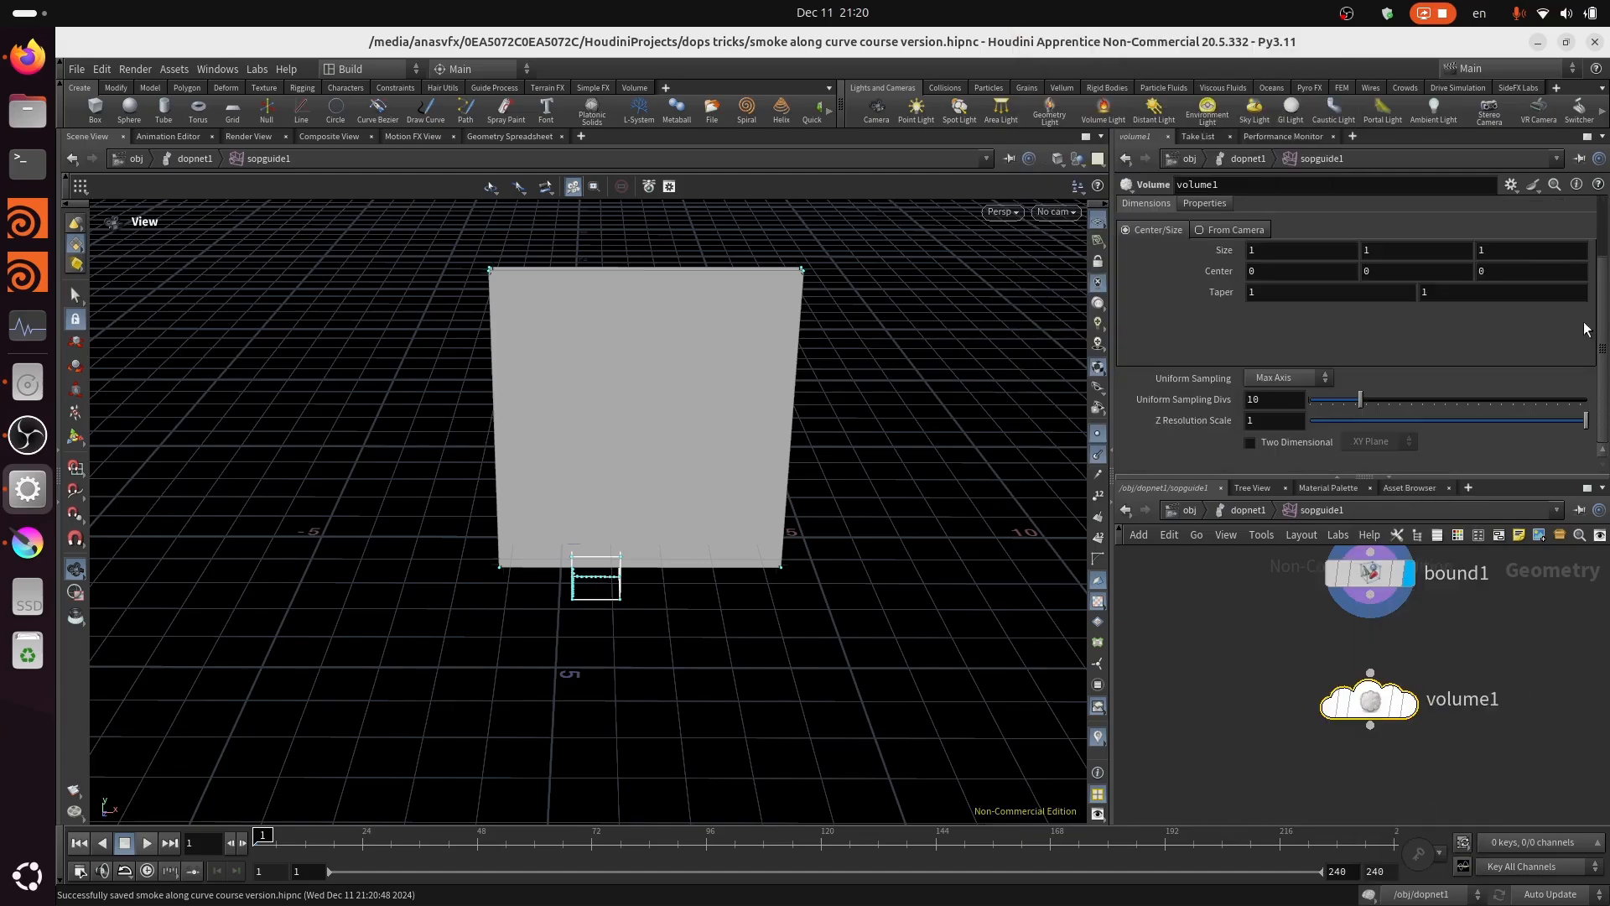
Step: Set the Volume node's Collated Rank to Vector and its Name to vel
{"action": "scroll", "coordinate": [1354, 336], "scroll_direction": "up", "scroll_amount": 3}
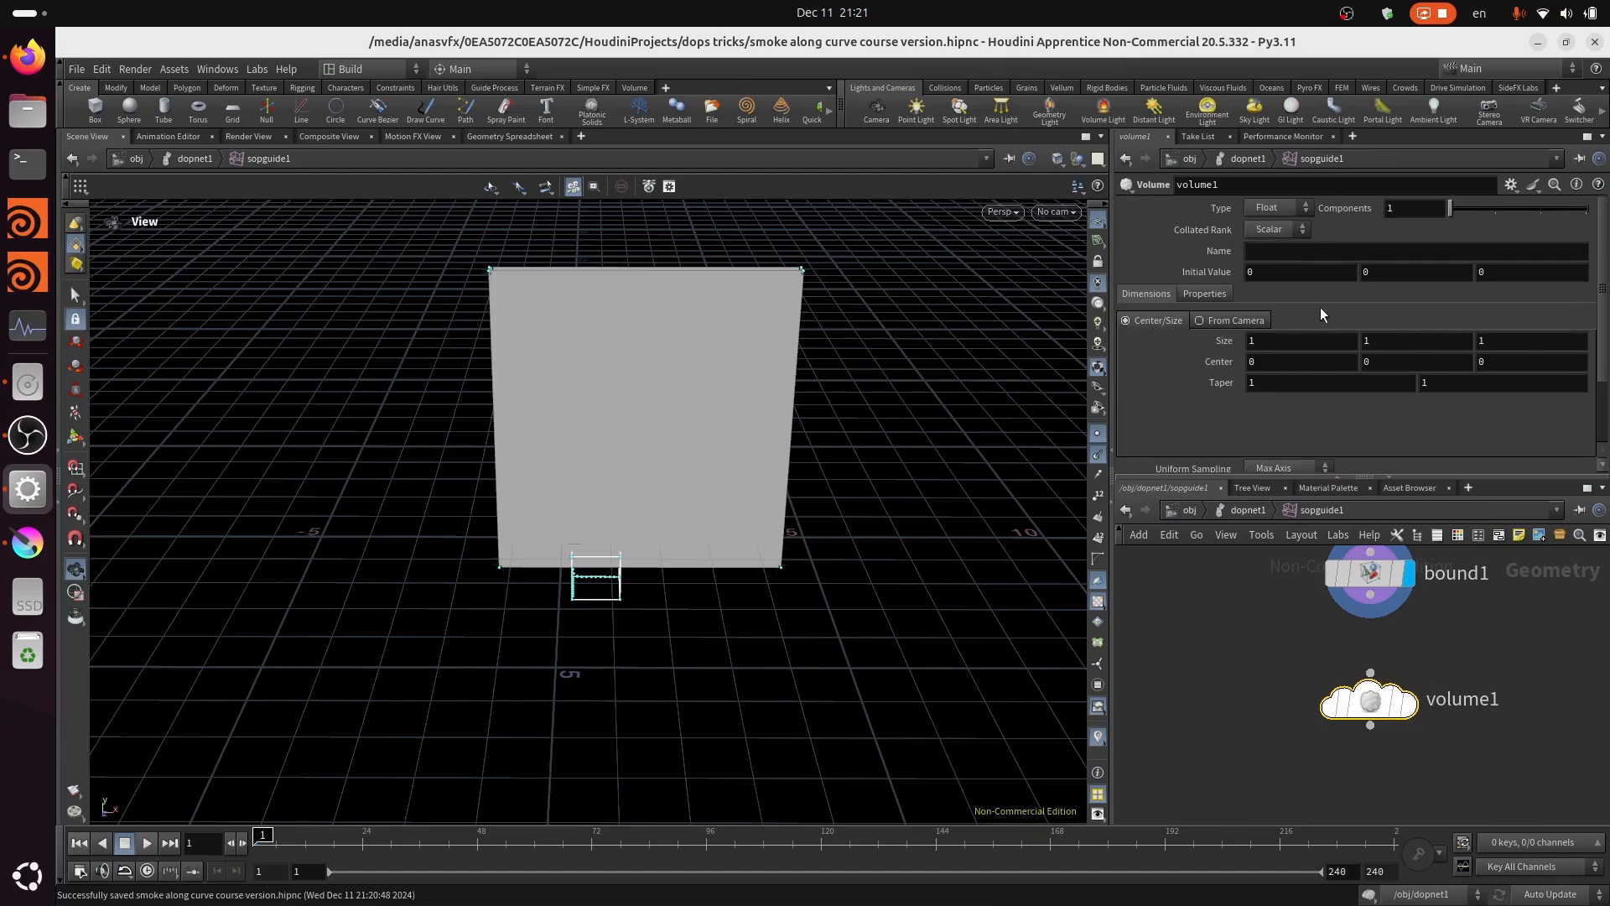
{"action": "left_click", "coordinate": [1269, 229]}
{"action": "left_click", "coordinate": [1269, 229]}
{"action": "left_click", "coordinate": [1266, 263]}
{"action": "left_click", "coordinate": [1302, 255]}
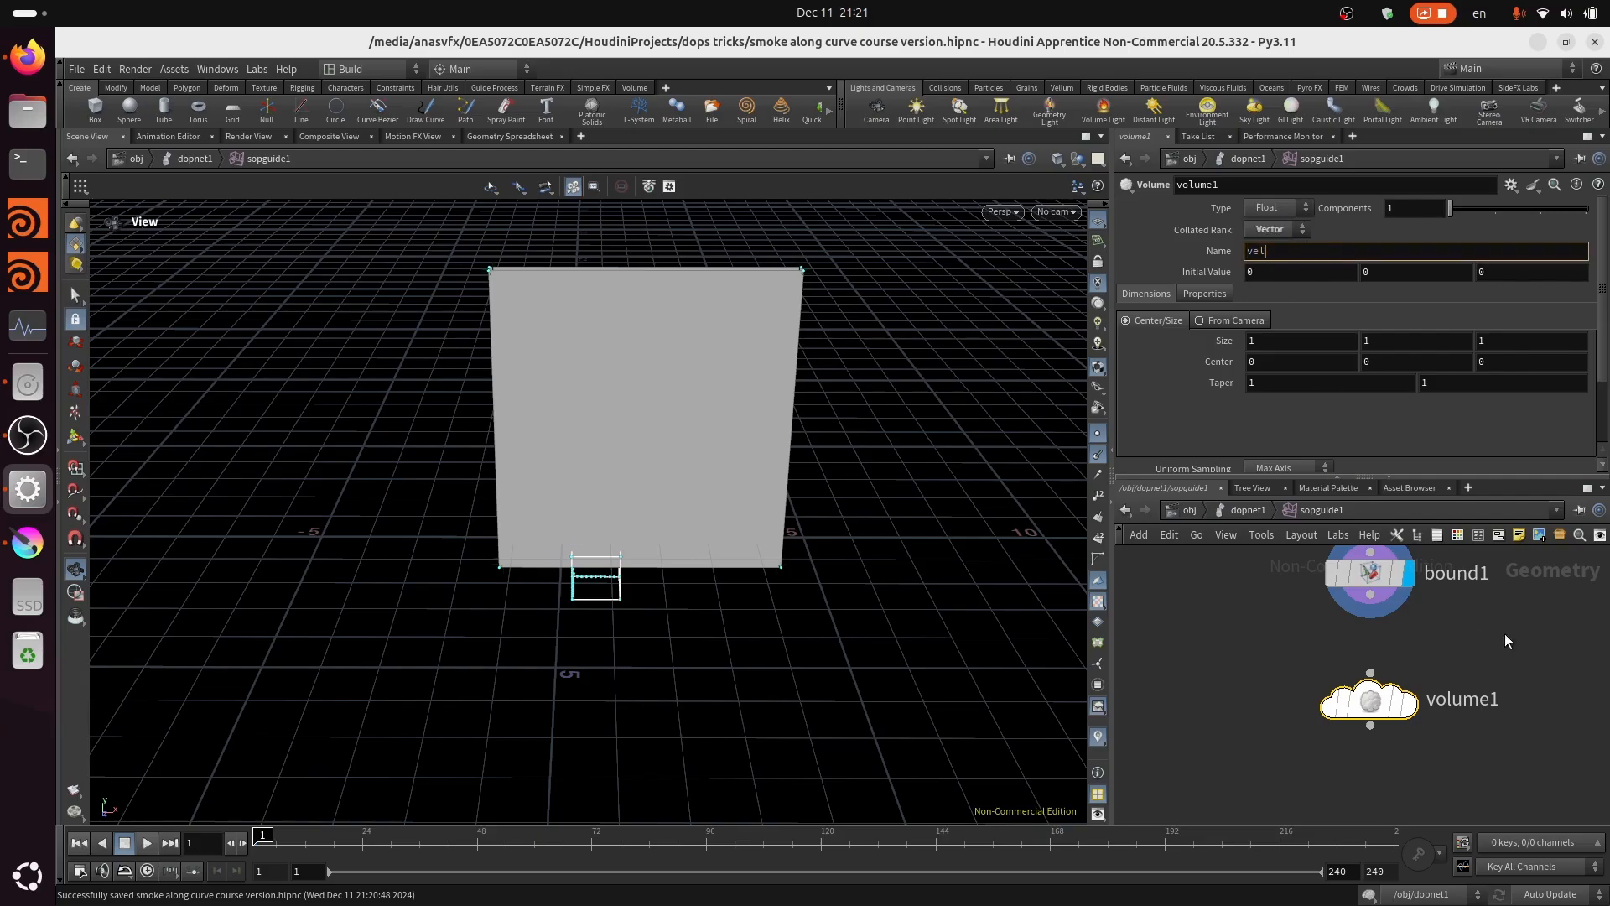
Step: Display the Volume node and check its native component volumes in the node info
{"action": "left_click", "coordinate": [1410, 704]}
{"action": "middle_click", "coordinate": [1388, 714]}
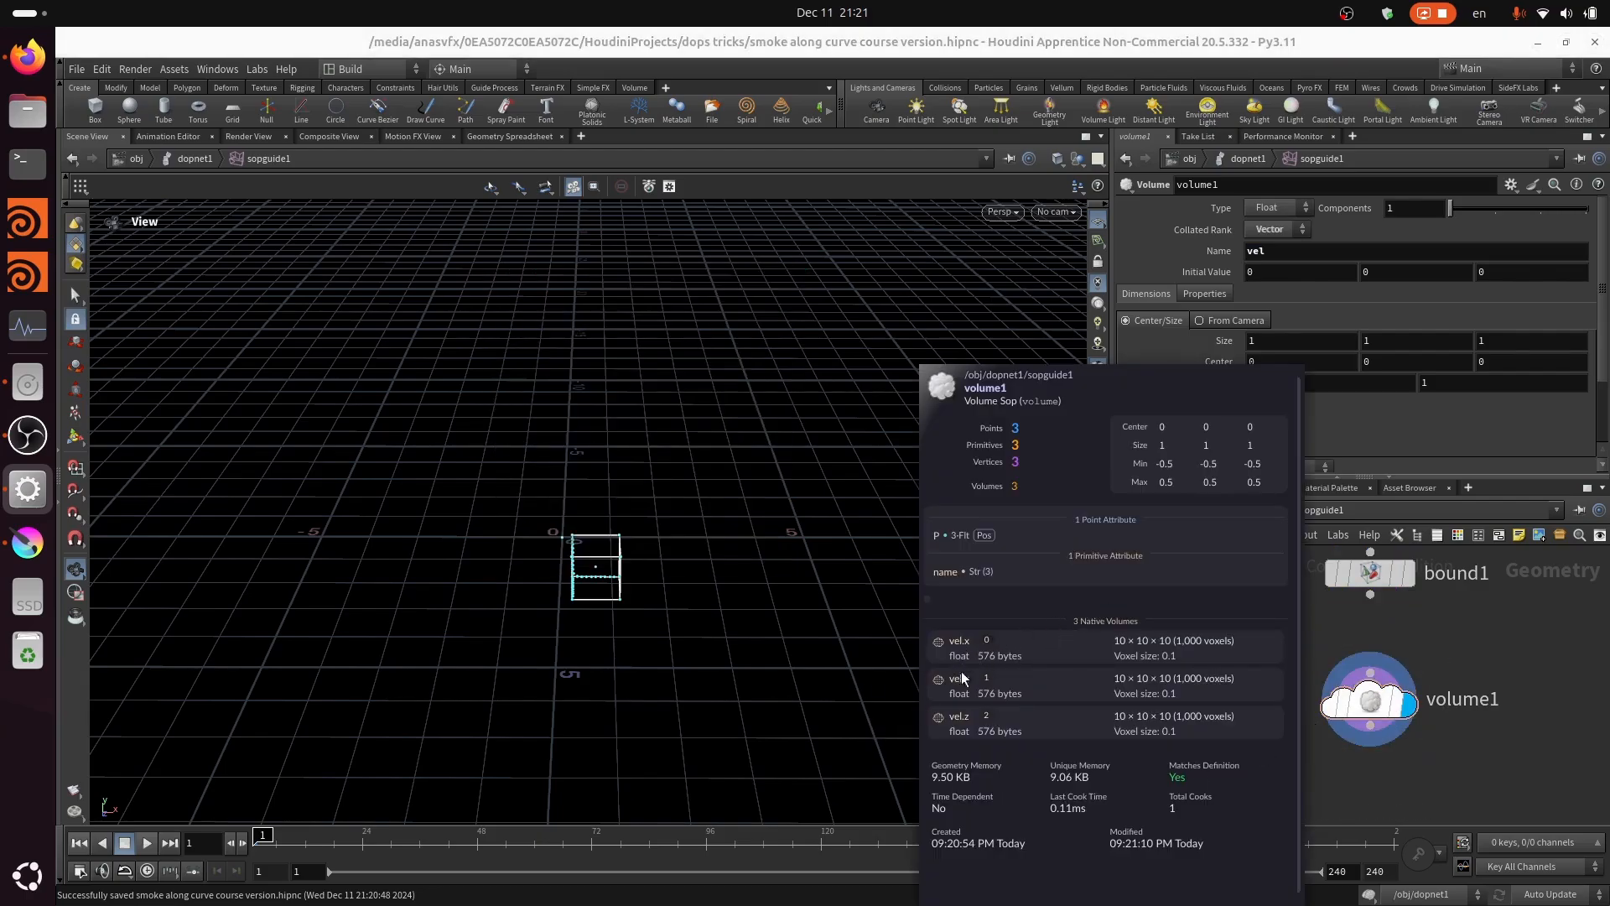
{"action": "left_click", "coordinate": [968, 722]}
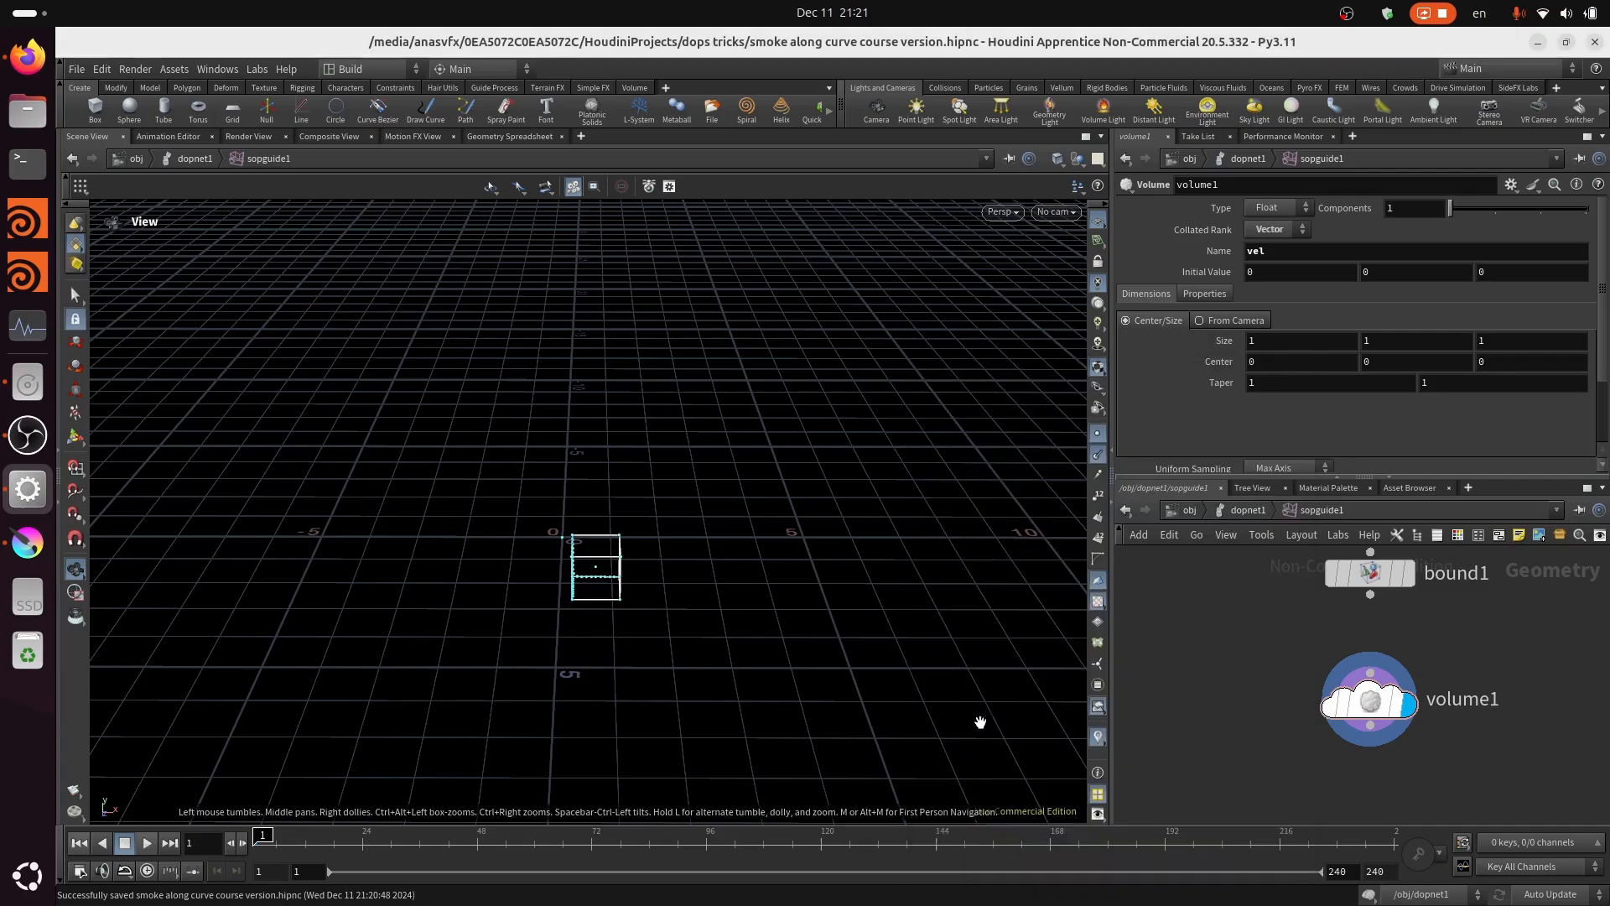
Step: Try an initial value of 1 for the vel volume's first component, and undo it
{"action": "left_click", "coordinate": [1279, 279]}
{"action": "type", "text": "1"}
{"action": "key", "text": "Return"}
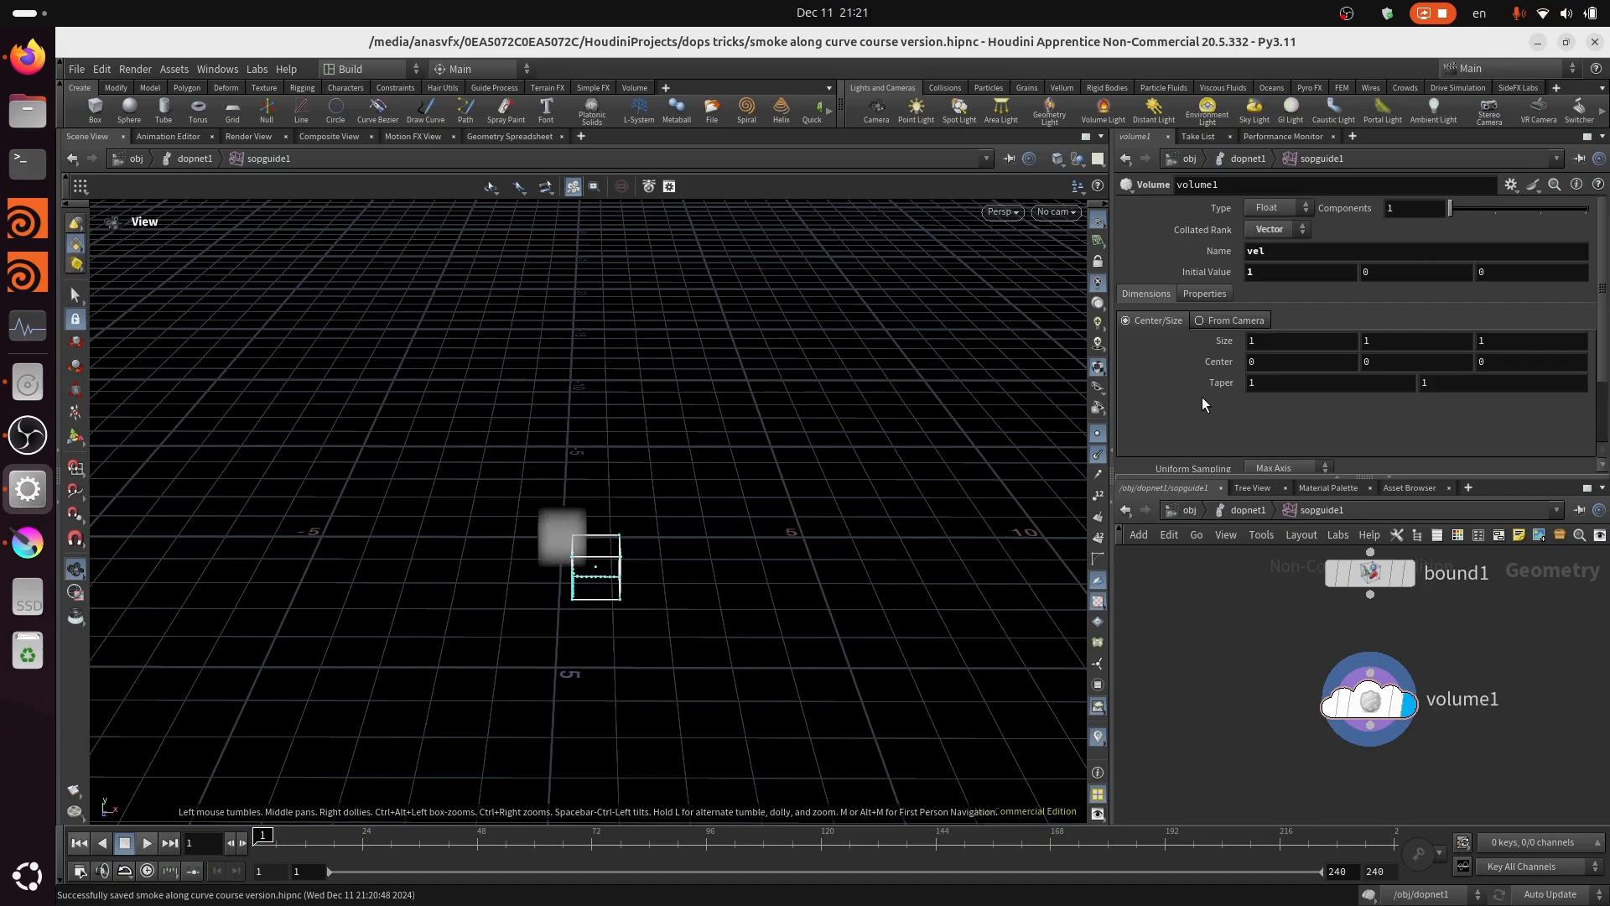
{"action": "key", "text": "ctrl+z"}
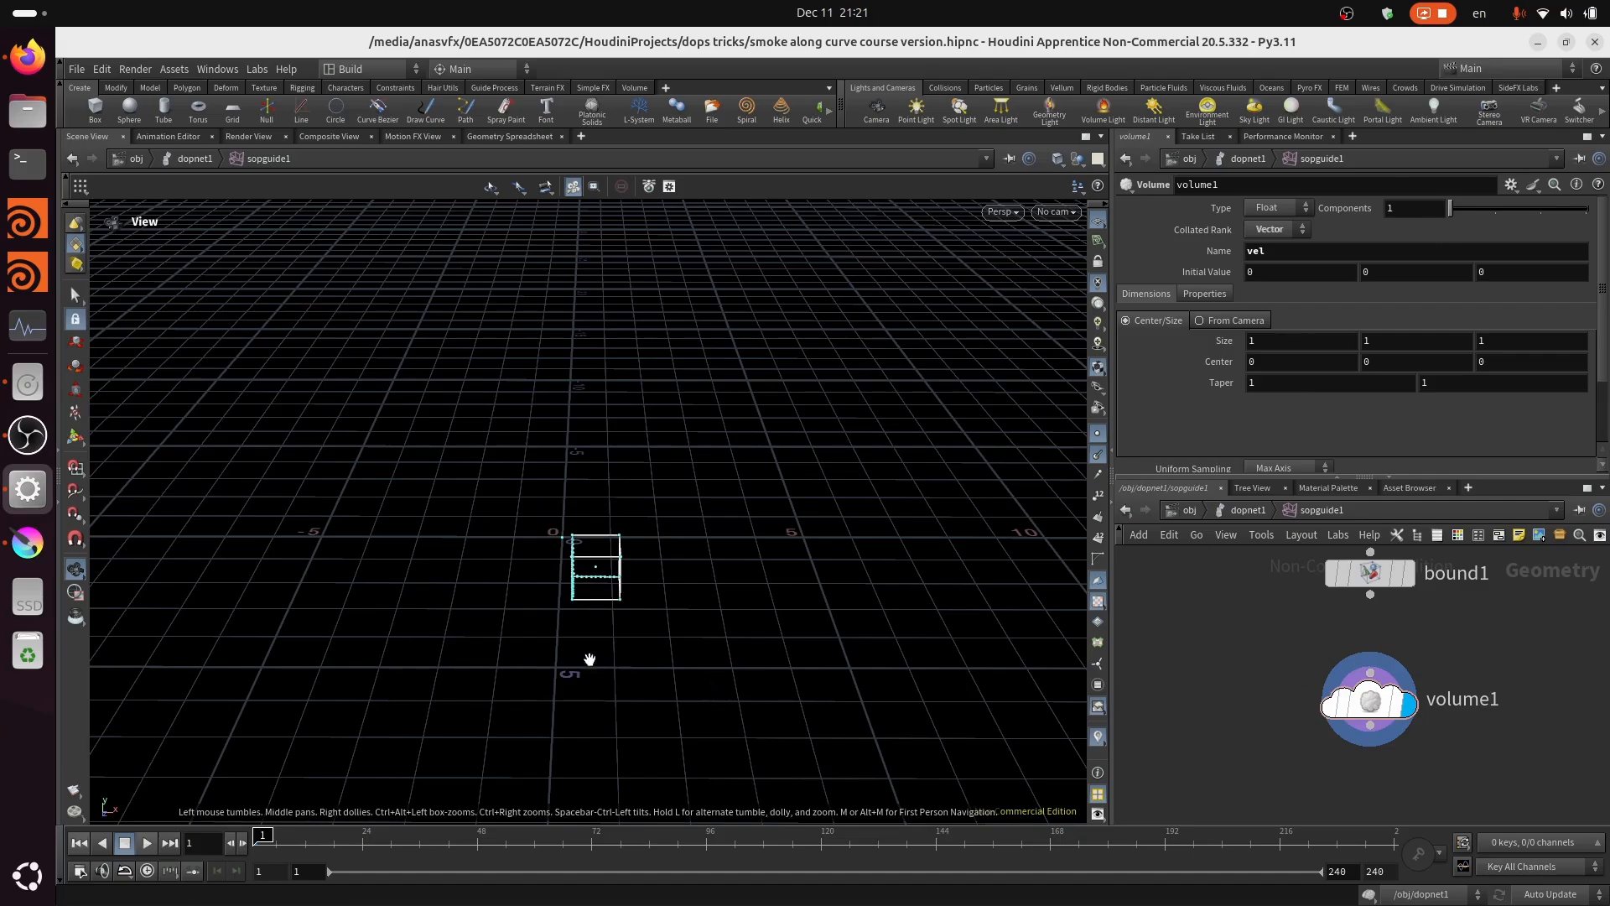
Step: Connect the Bound node's output to the Volume node's input
{"action": "left_click_drag", "start_coordinate": [590, 659], "coordinate": [670, 565]}
{"action": "left_click_drag", "start_coordinate": [1371, 594], "coordinate": [1384, 663]}
{"action": "left_click", "coordinate": [1360, 666]}
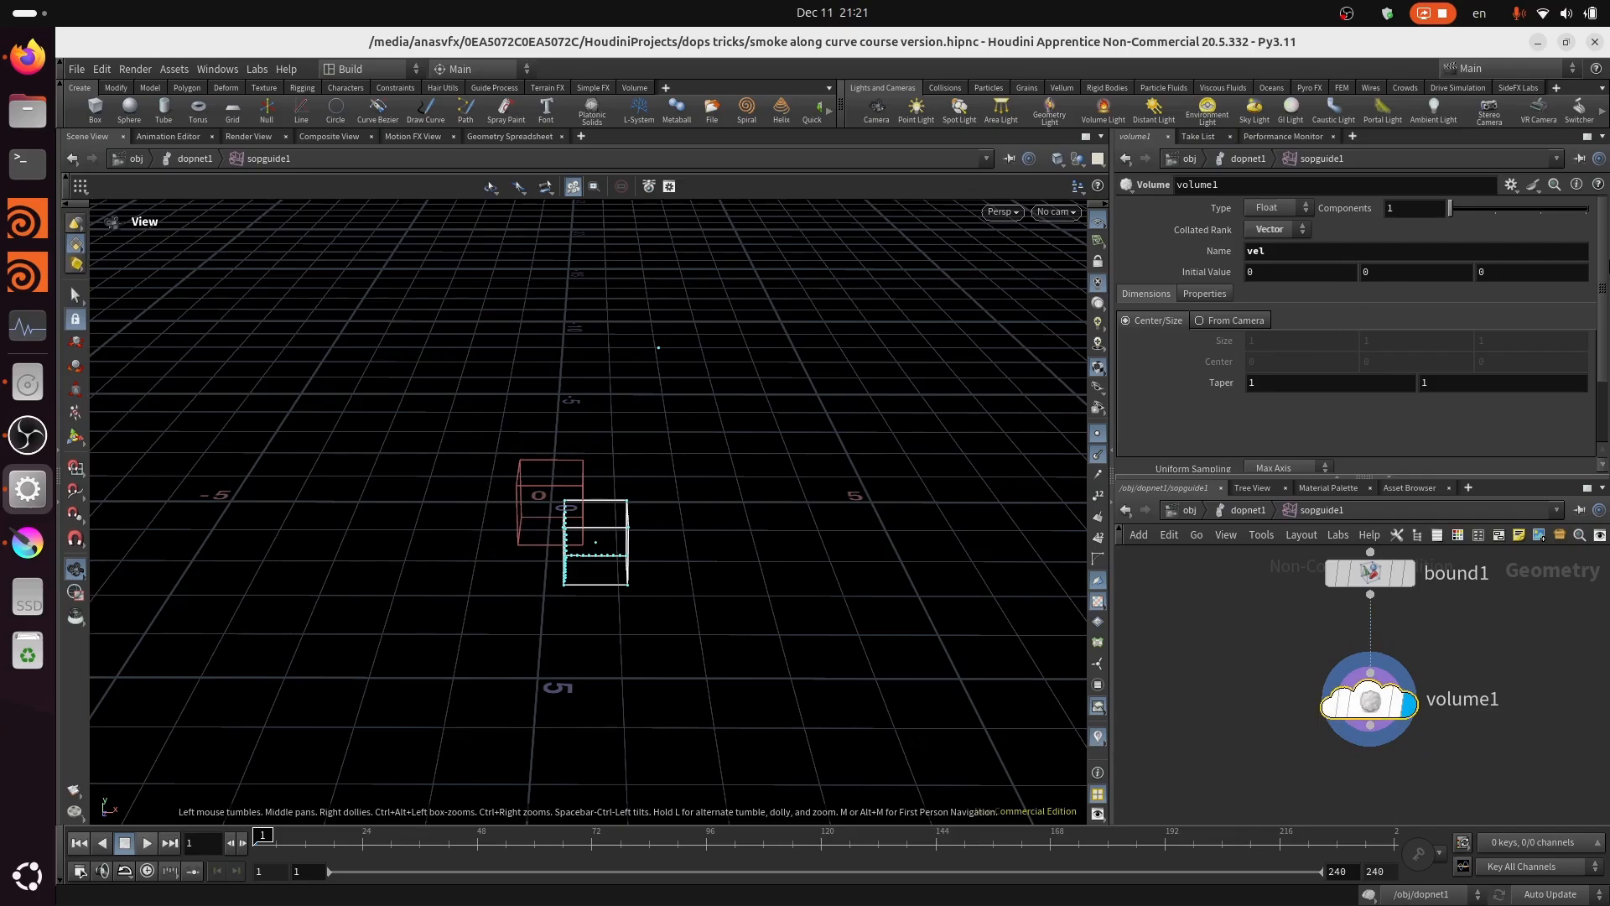
Step: Compare the displayed Bound geometry with the Volume node's output from several angles, ending with the Volume node displayed
{"action": "left_click_drag", "start_coordinate": [1603, 254], "coordinate": [1604, 313]}
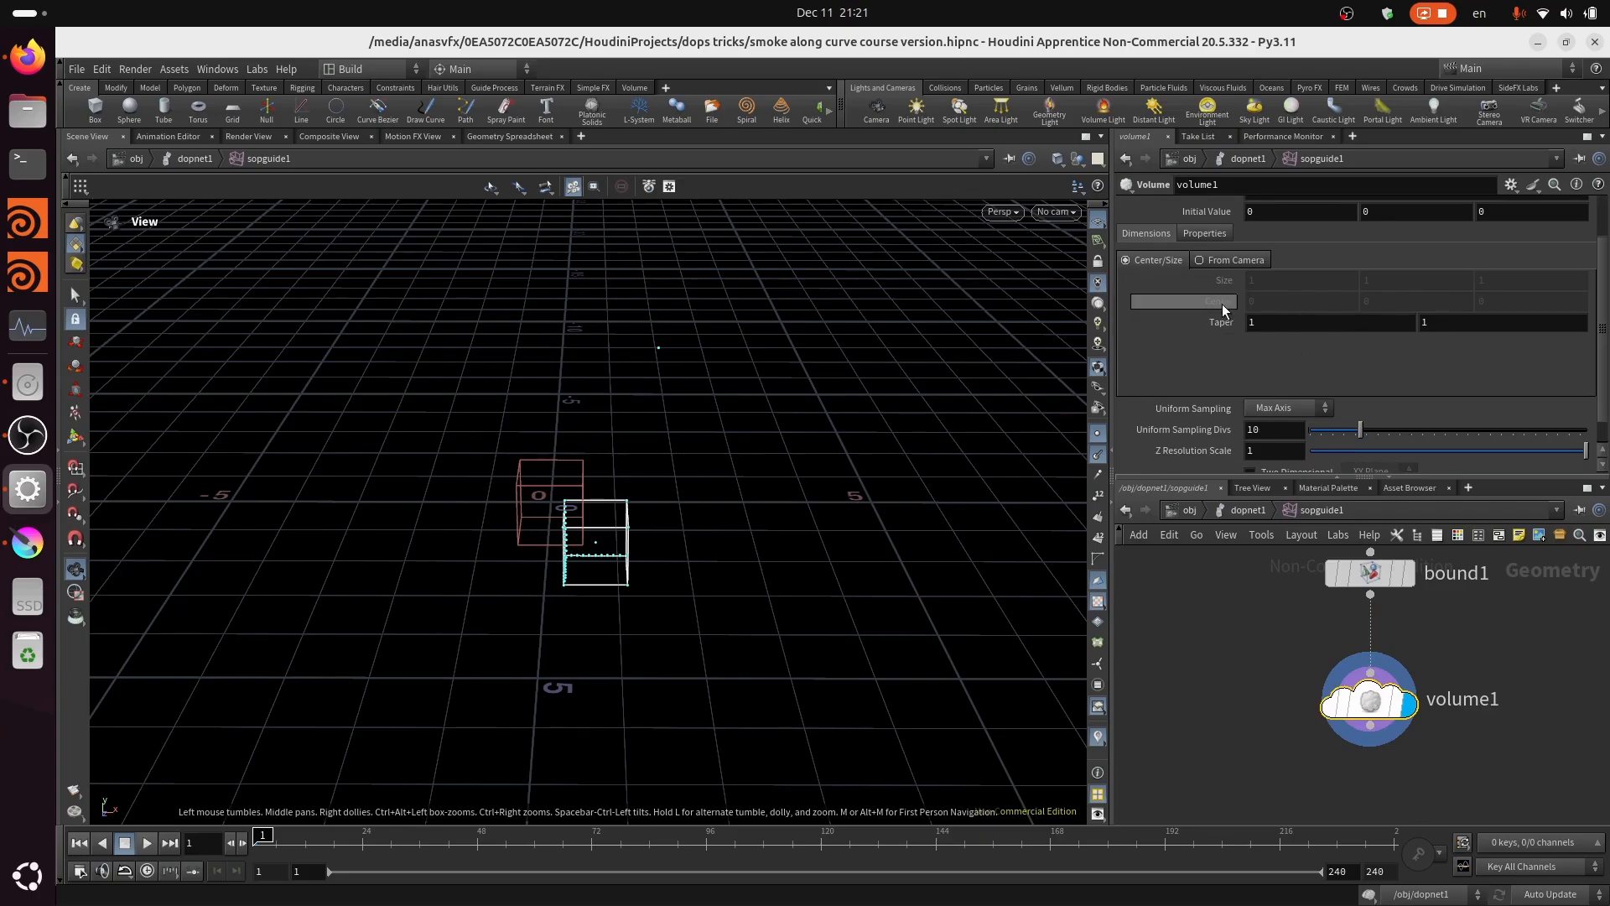
{"action": "left_click_drag", "start_coordinate": [665, 700], "coordinate": [539, 582]}
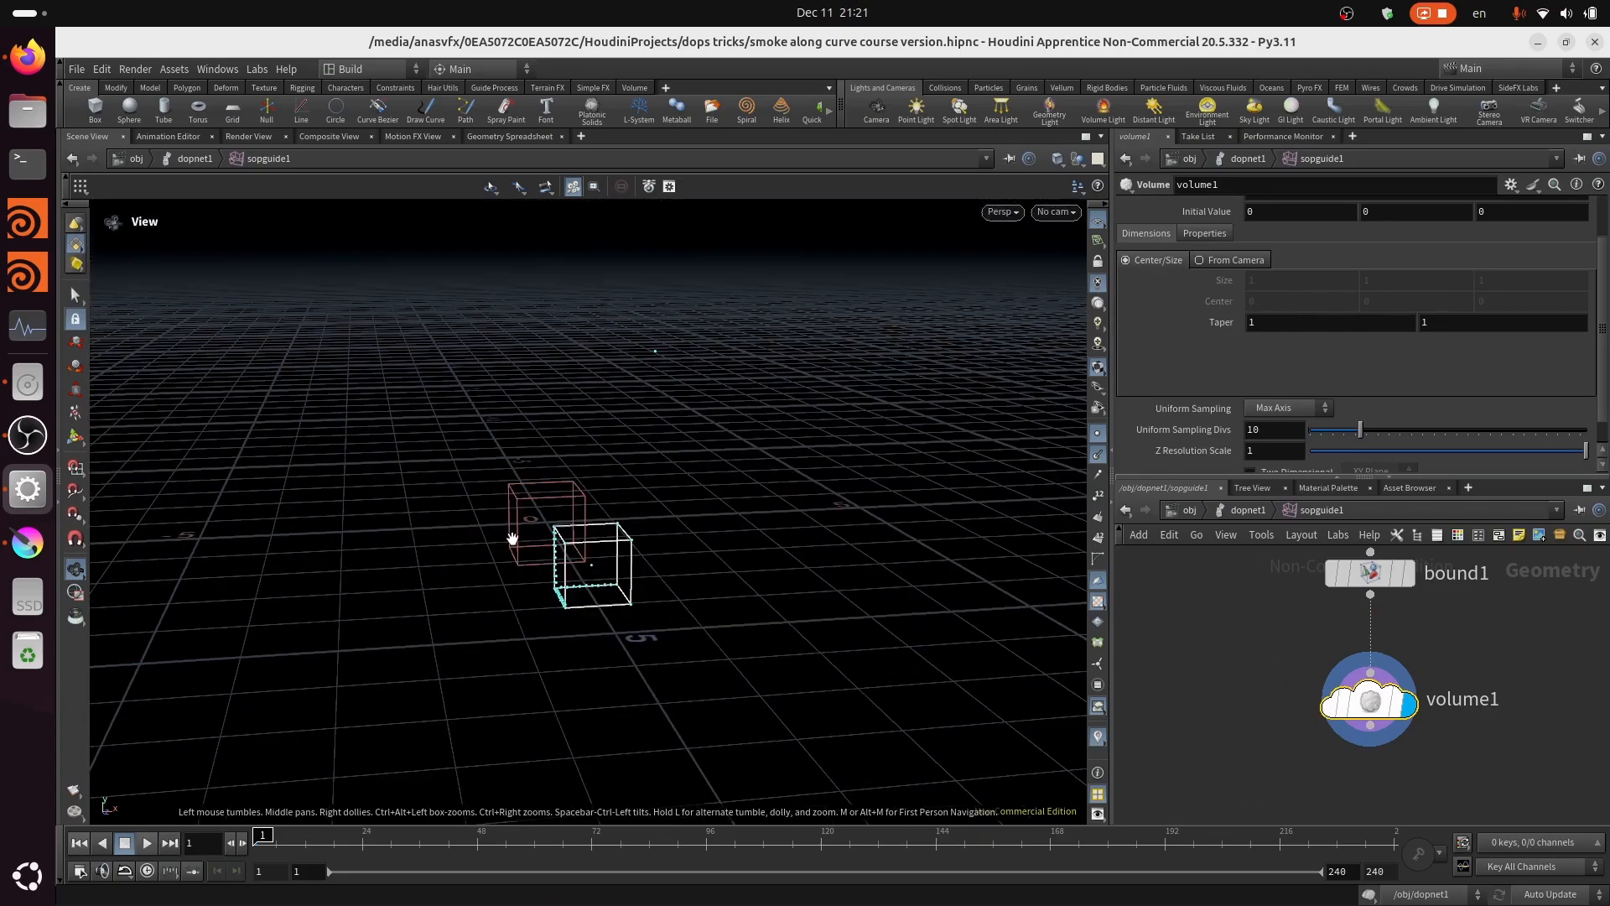
{"action": "right_click_drag", "start_coordinate": [514, 539], "coordinate": [704, 526]}
{"action": "left_click_drag", "start_coordinate": [704, 525], "coordinate": [730, 579]}
{"action": "left_click", "coordinate": [1411, 576]}
{"action": "left_click_drag", "start_coordinate": [820, 540], "coordinate": [754, 478]}
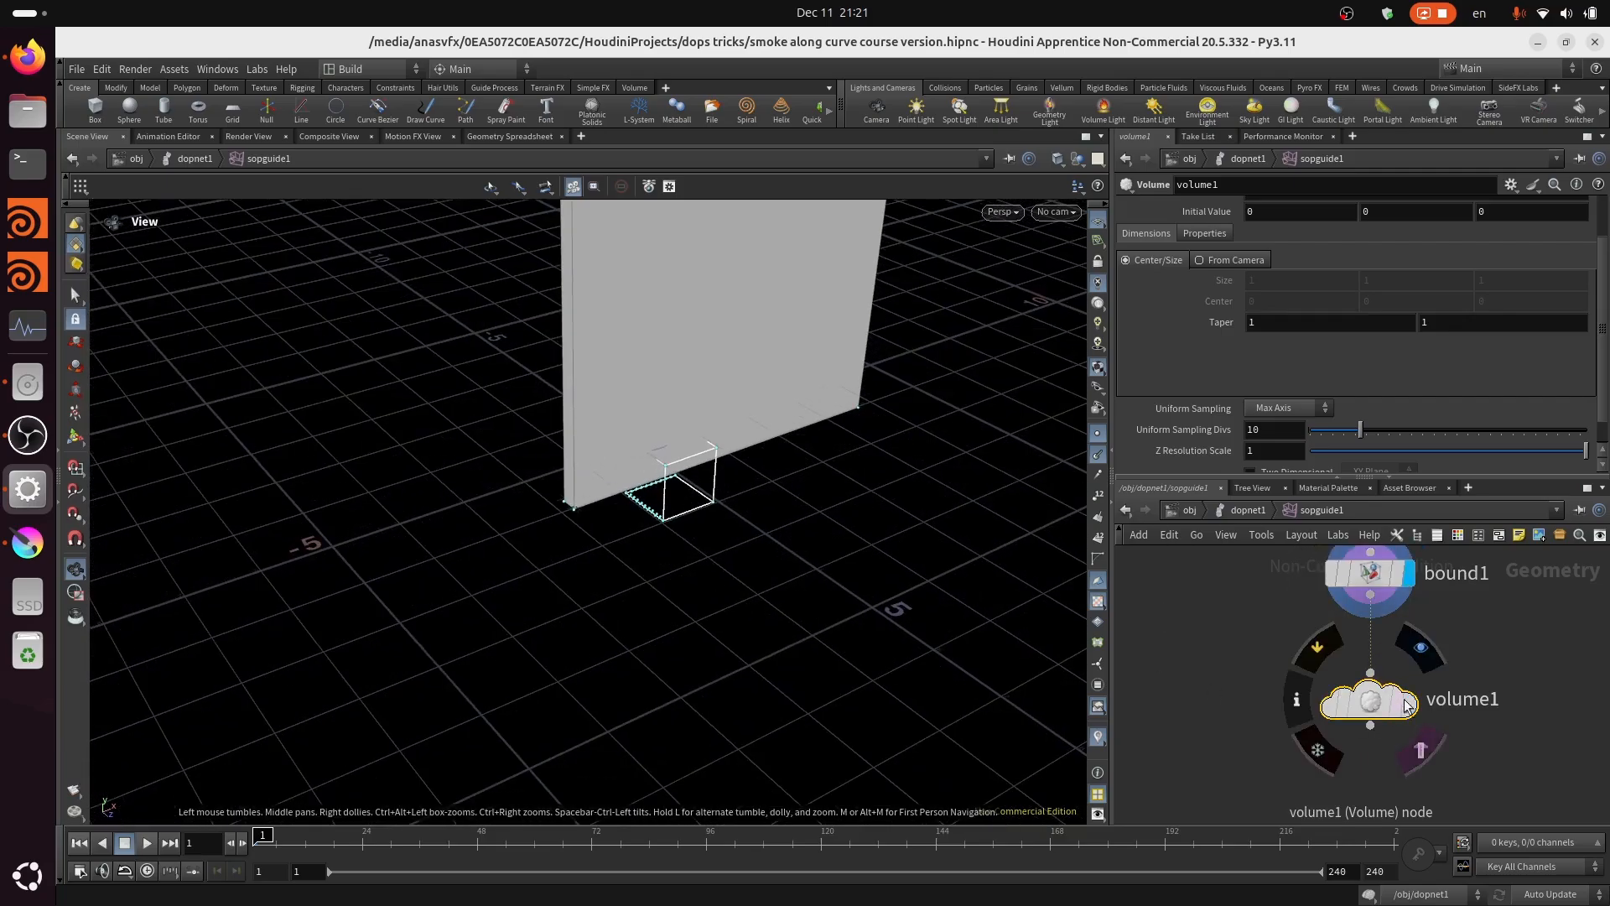
{"action": "left_click", "coordinate": [1411, 703]}
{"action": "key", "text": "g"}
{"action": "left_click_drag", "start_coordinate": [523, 639], "coordinate": [600, 600]}
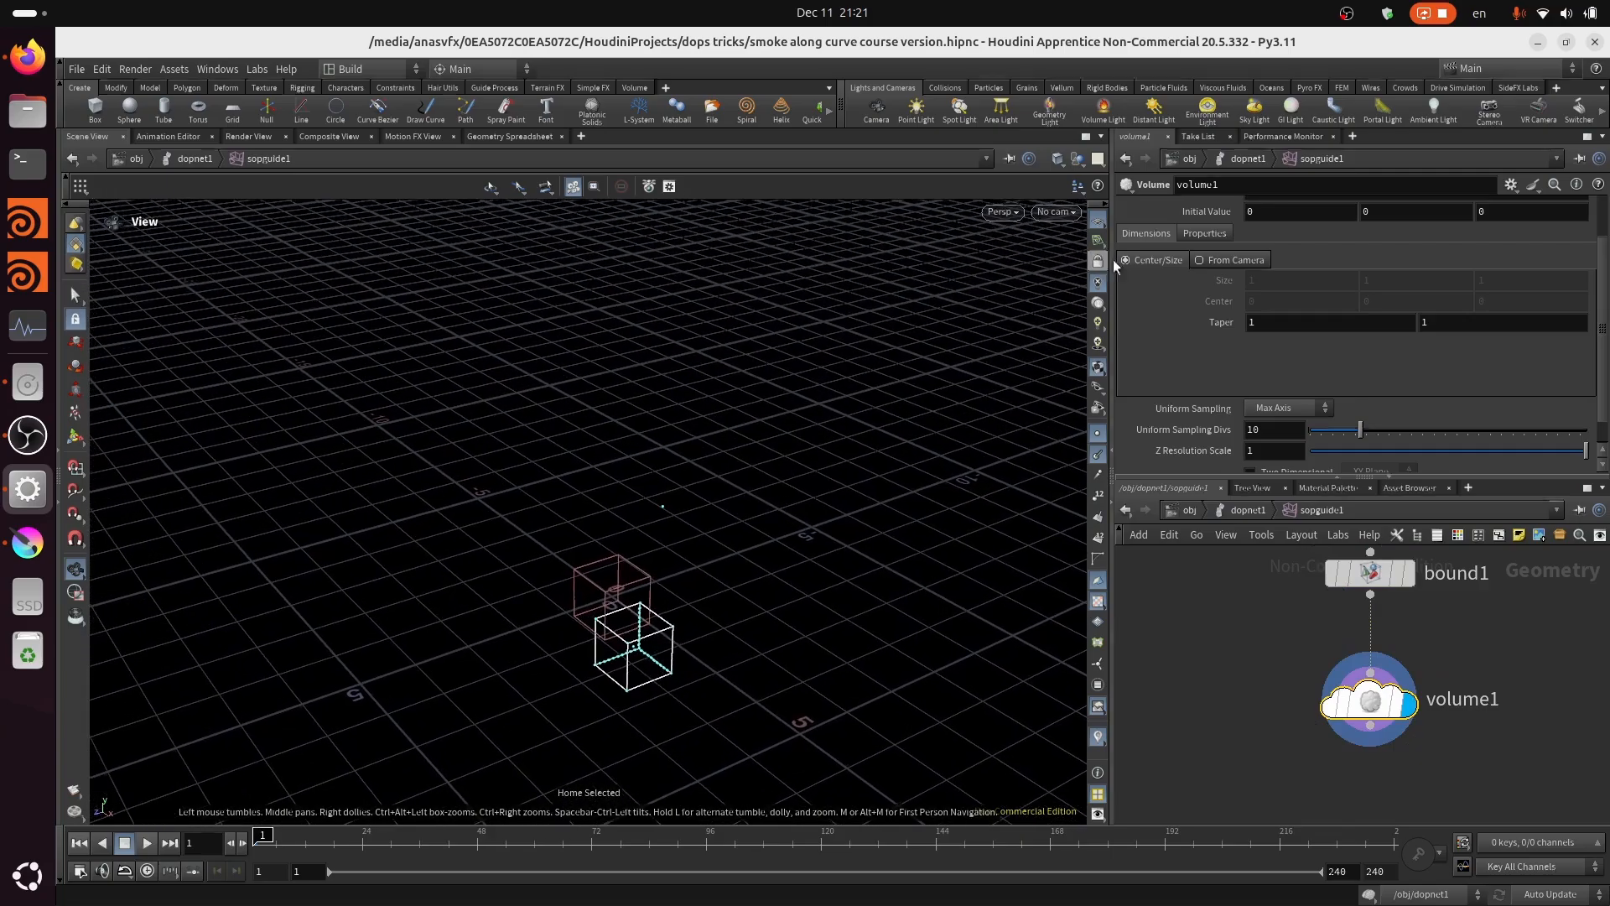
Step: Check the Volume node's Border Type options and return to its dimension settings
{"action": "left_click", "coordinate": [1207, 234]}
{"action": "left_click", "coordinate": [1275, 250]}
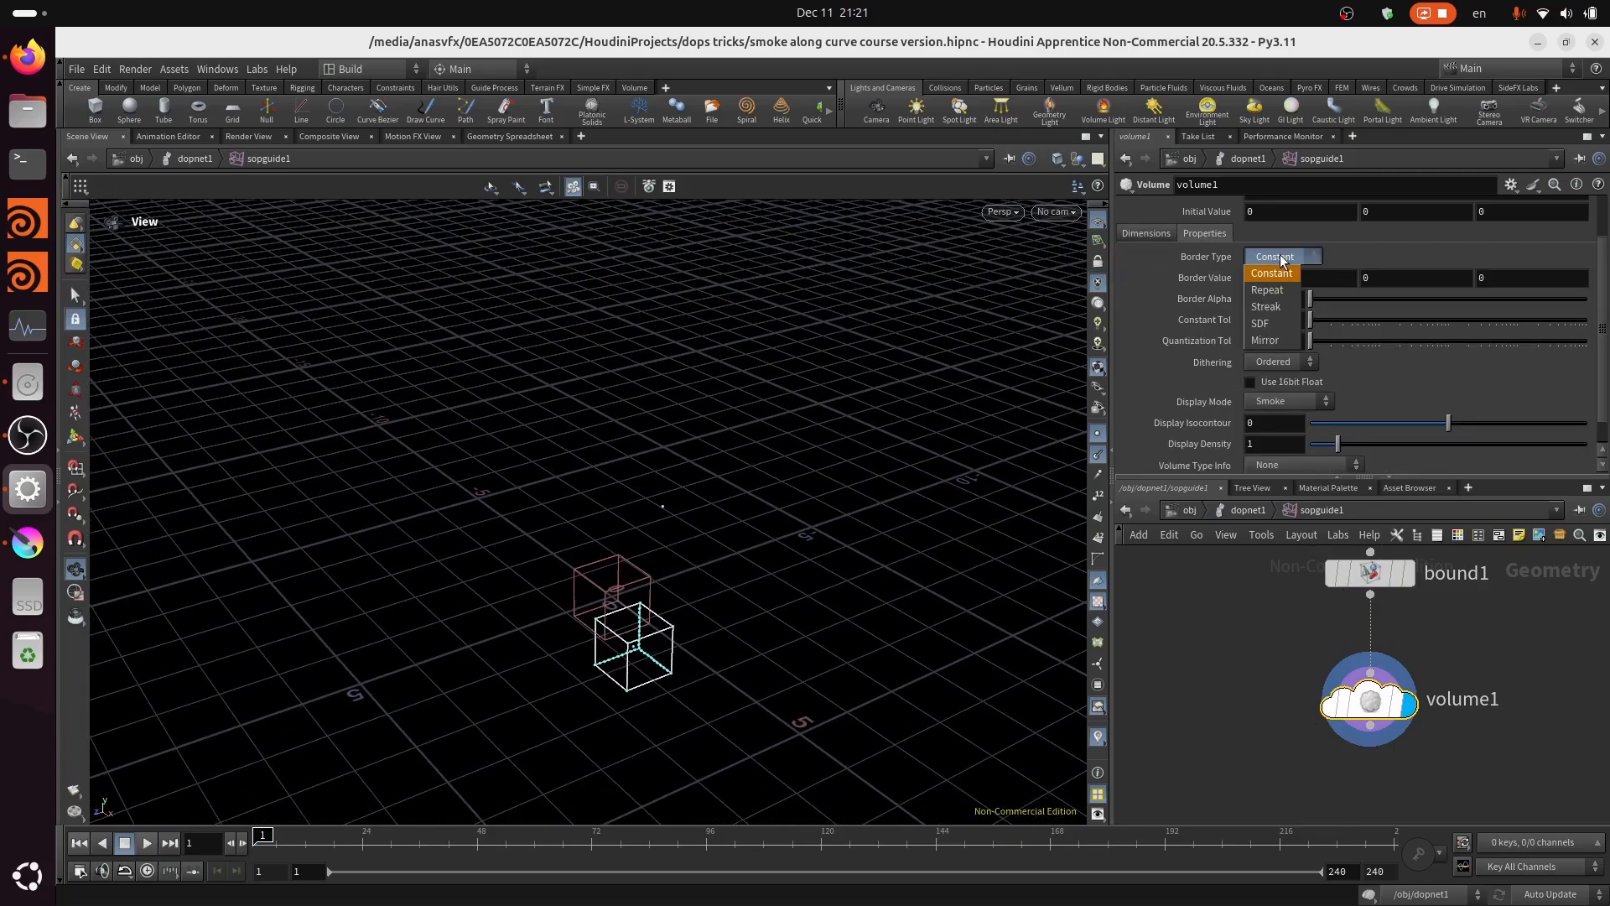
{"action": "left_click", "coordinate": [1154, 288]}
{"action": "scroll", "coordinate": [1157, 316], "scroll_direction": "up", "scroll_amount": 3}
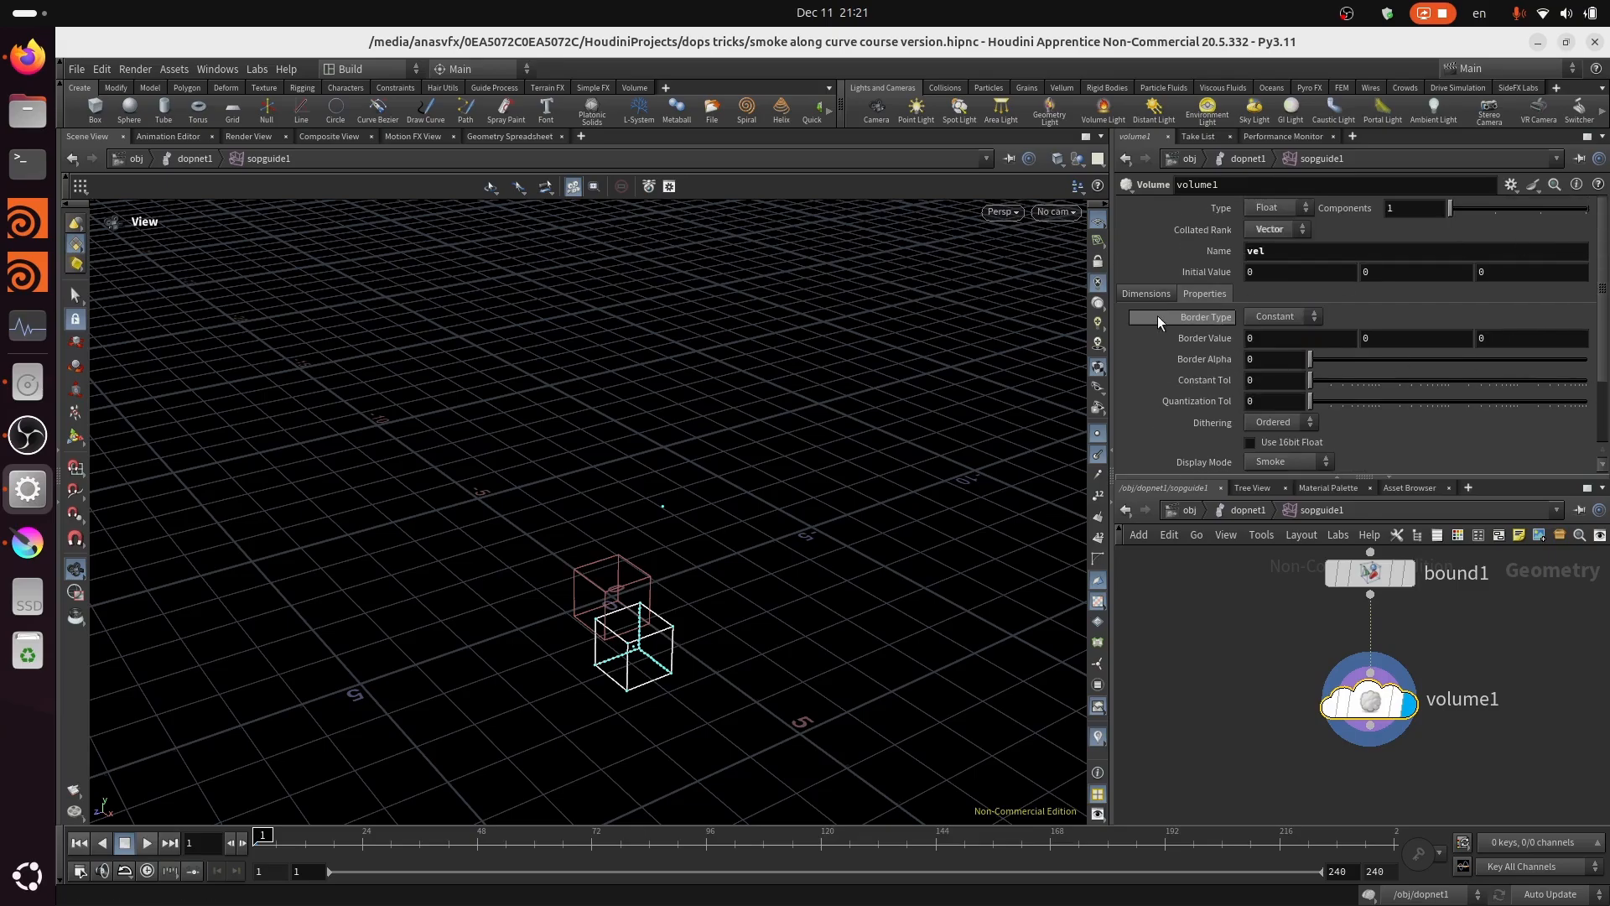
{"action": "left_click", "coordinate": [1144, 293]}
Step: Try an initial value of 1 for the first component, inspect the volume's extent, and reset the value to 0
{"action": "middle_click_drag", "start_coordinate": [527, 564], "coordinate": [742, 543]}
{"action": "left_click_drag", "start_coordinate": [742, 543], "coordinate": [651, 632]}
{"action": "mouse_move", "coordinate": [1389, 715]}
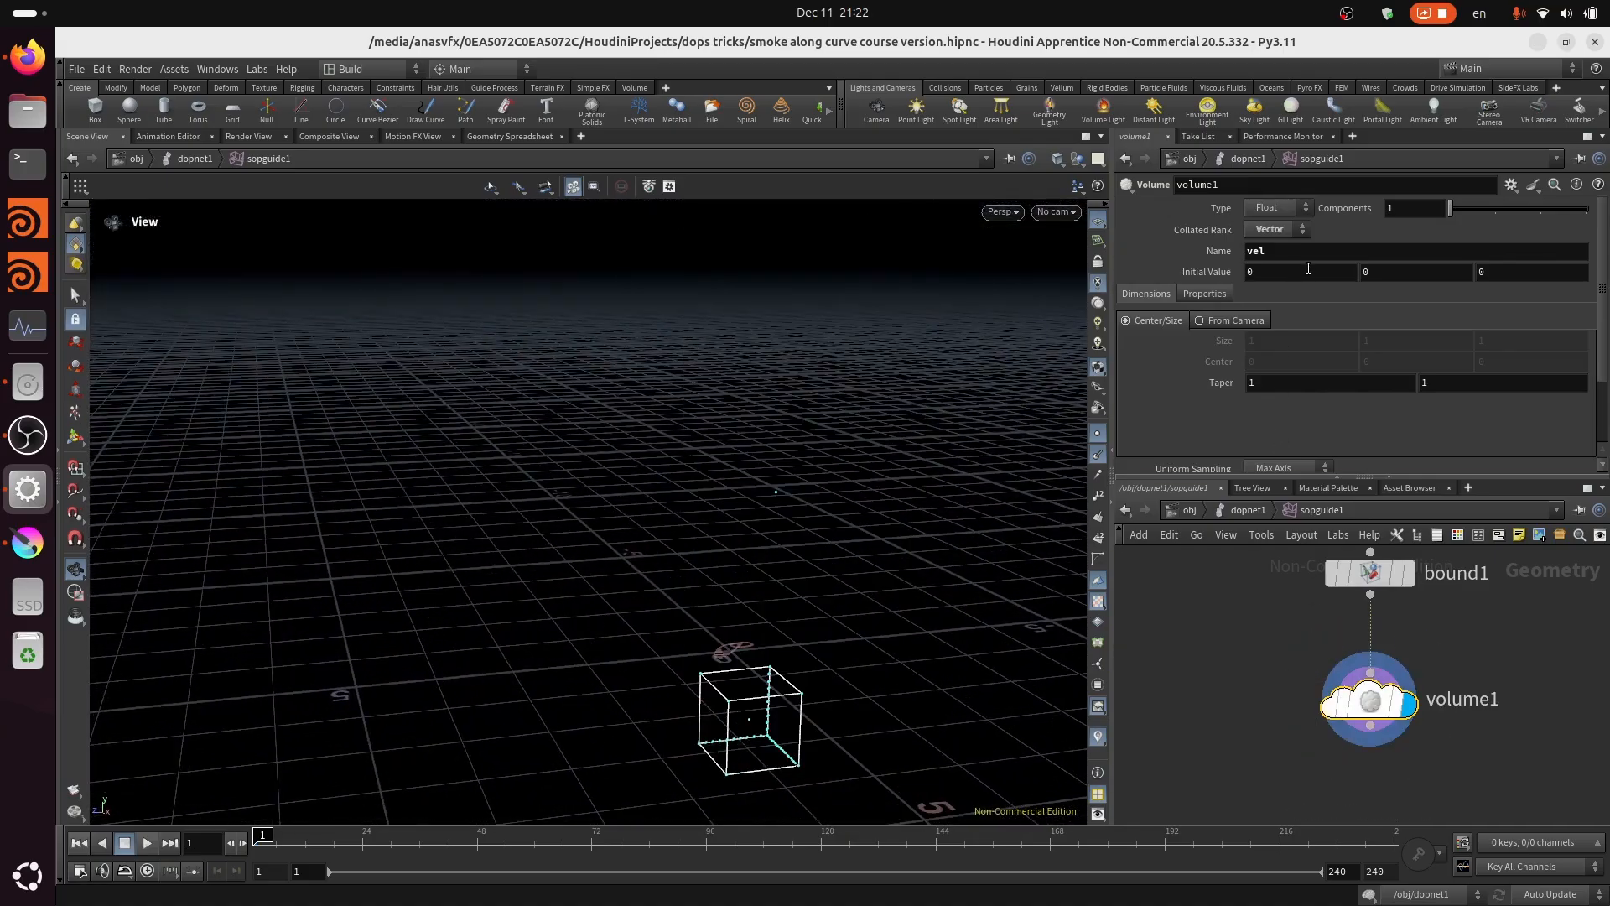
{"action": "key", "text": "g"}
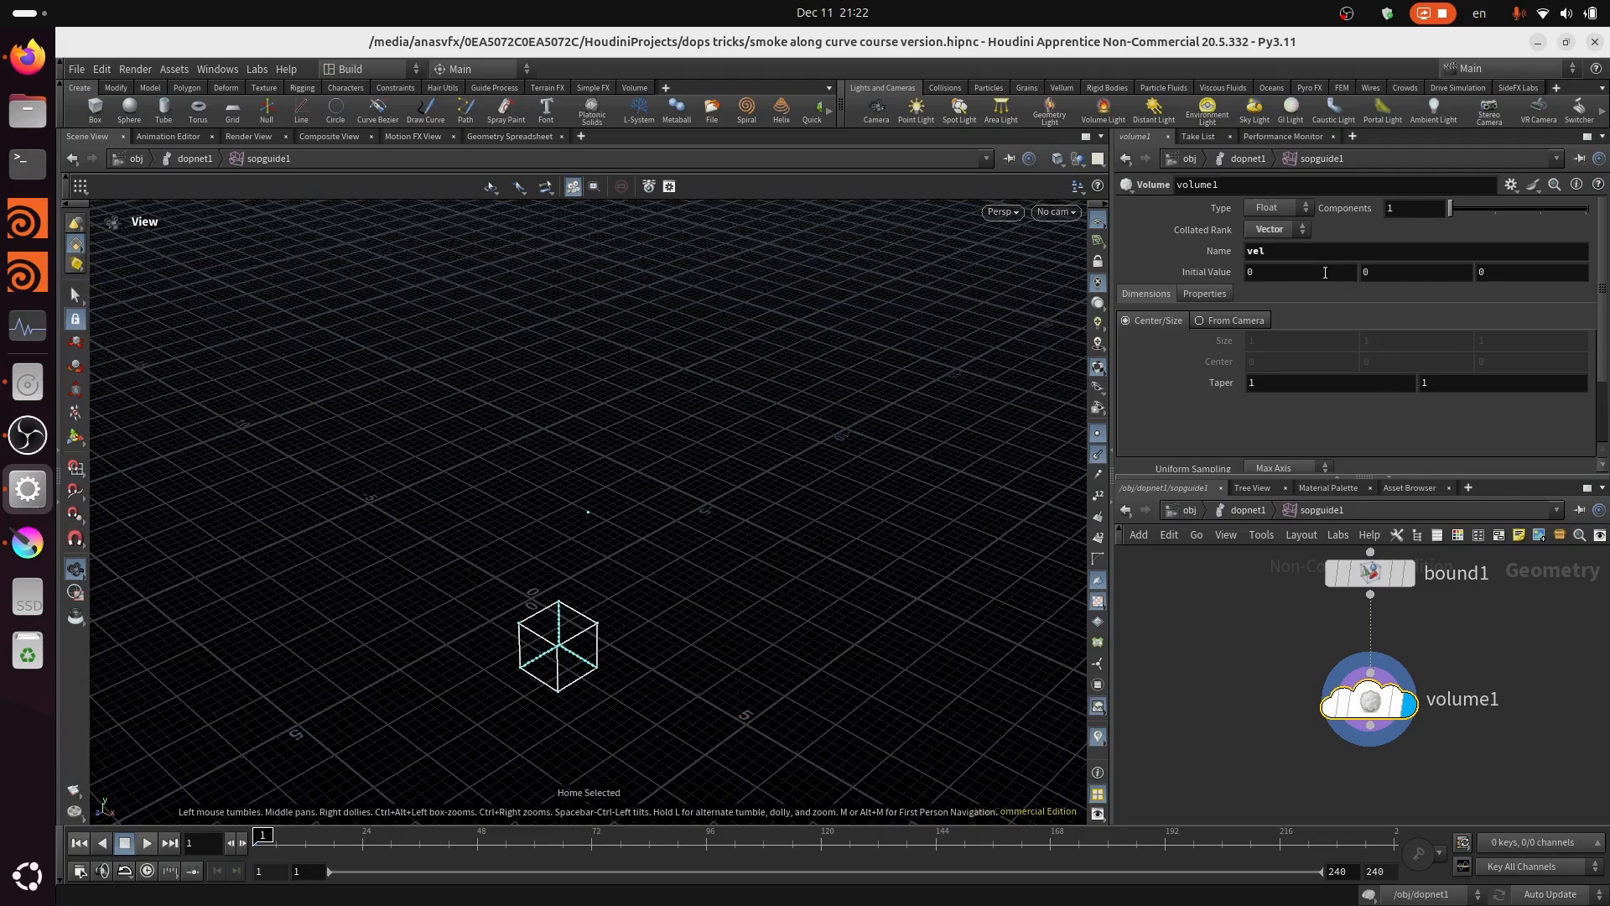
{"action": "left_click", "coordinate": [1325, 272]}
{"action": "type", "text": "1"}
{"action": "key", "text": "Return"}
{"action": "left_click_drag", "start_coordinate": [575, 514], "coordinate": [542, 565]}
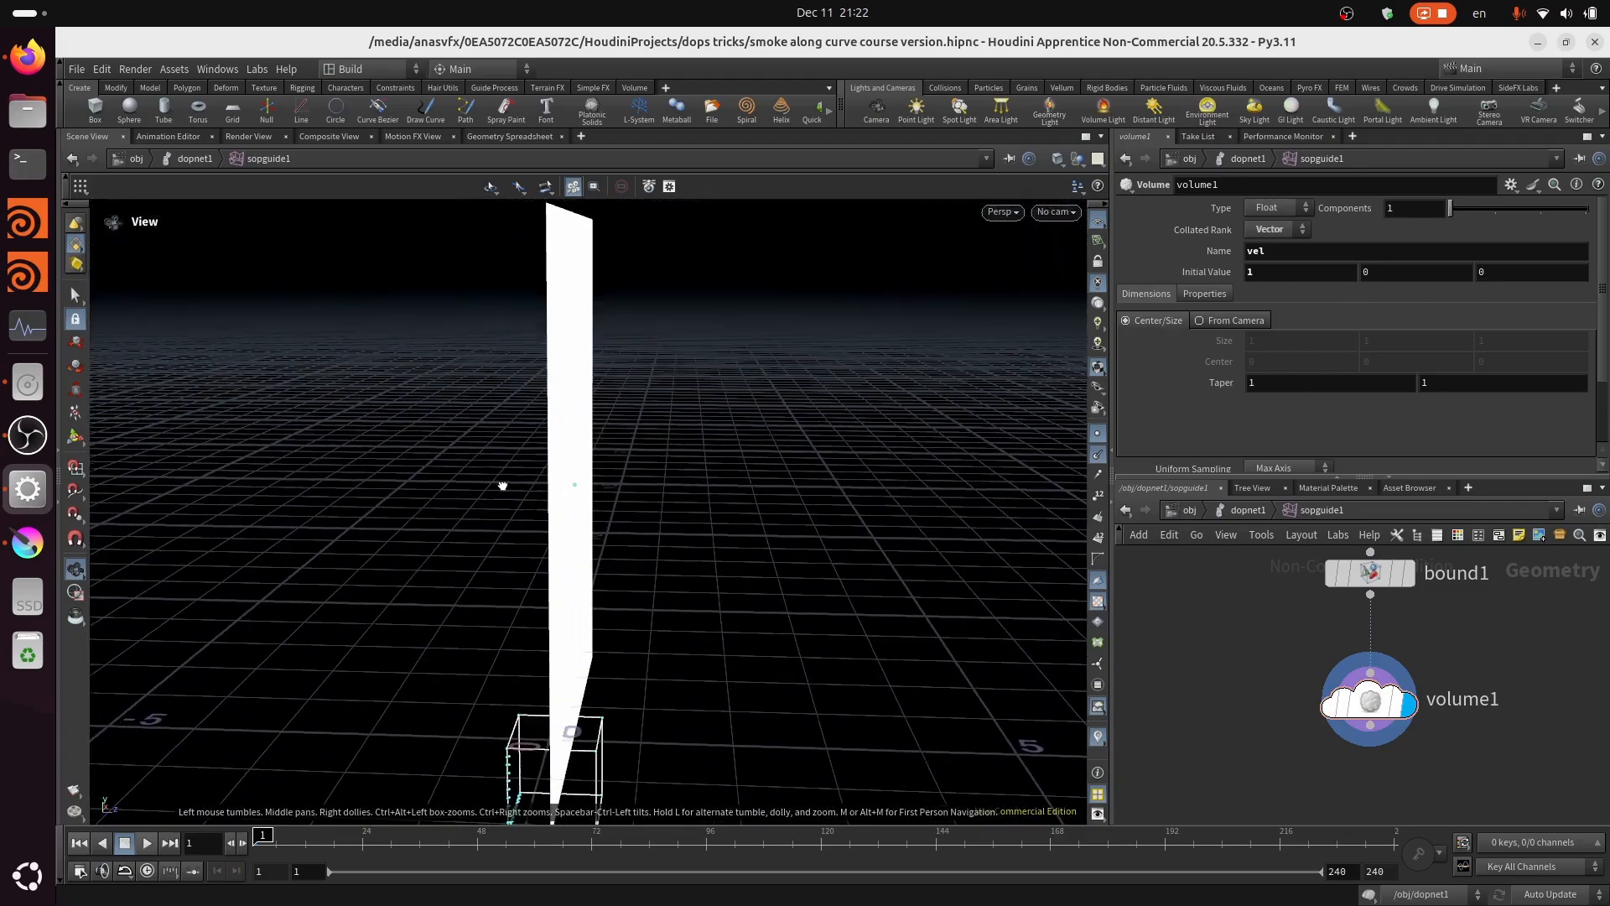
{"action": "left_click_drag", "start_coordinate": [502, 485], "coordinate": [537, 512]}
{"action": "double_click", "coordinate": [1281, 279]}
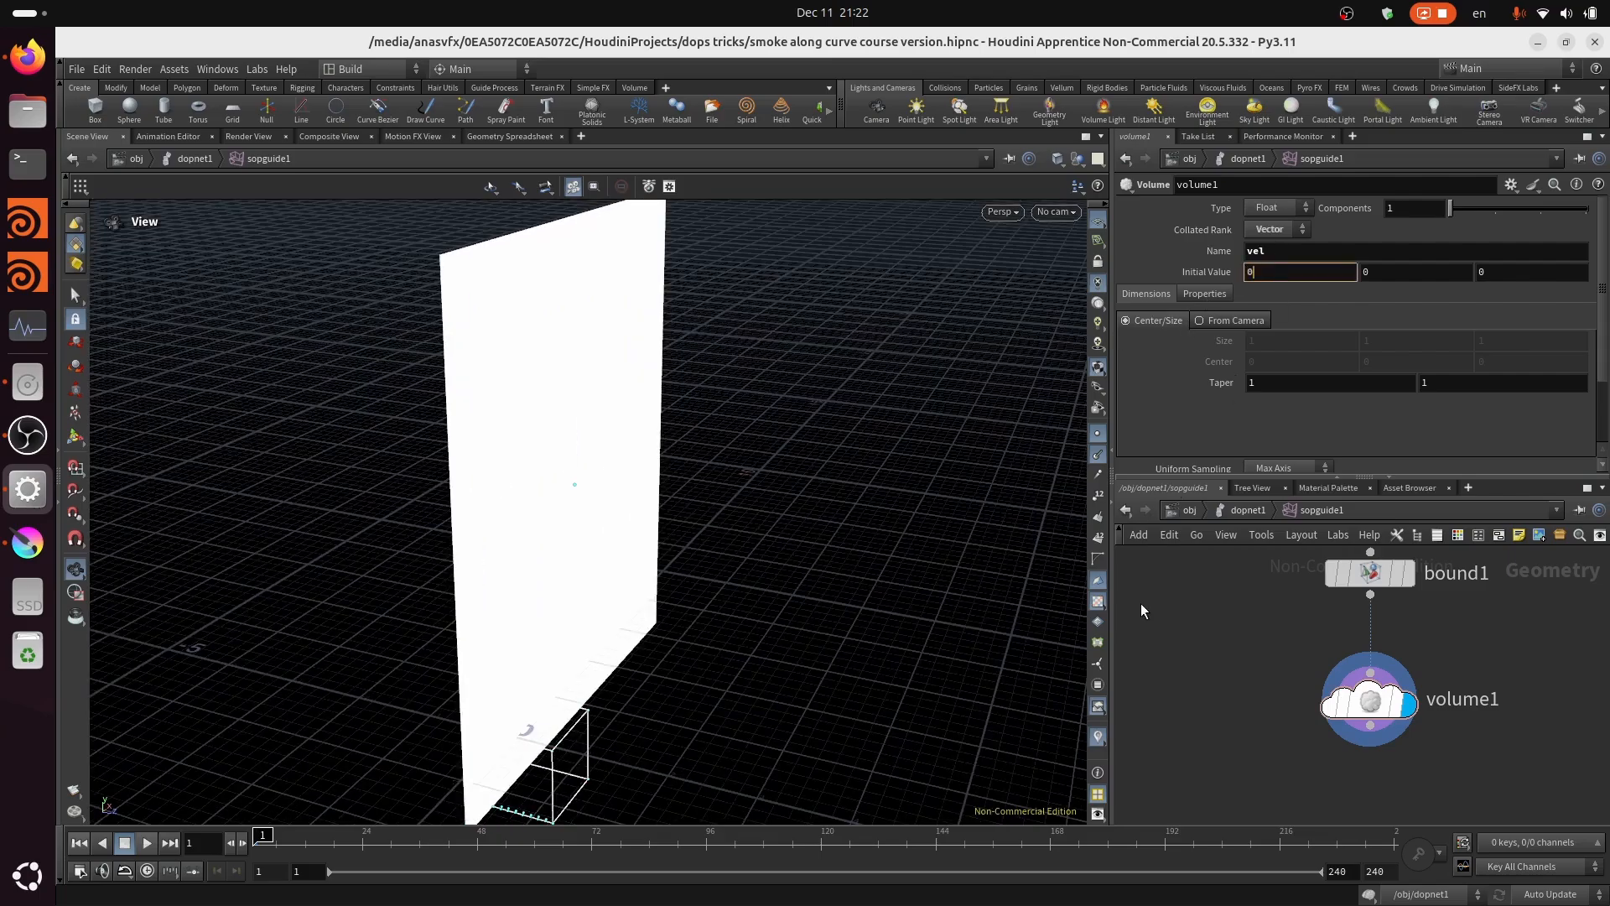
{"action": "key", "text": "Return"}
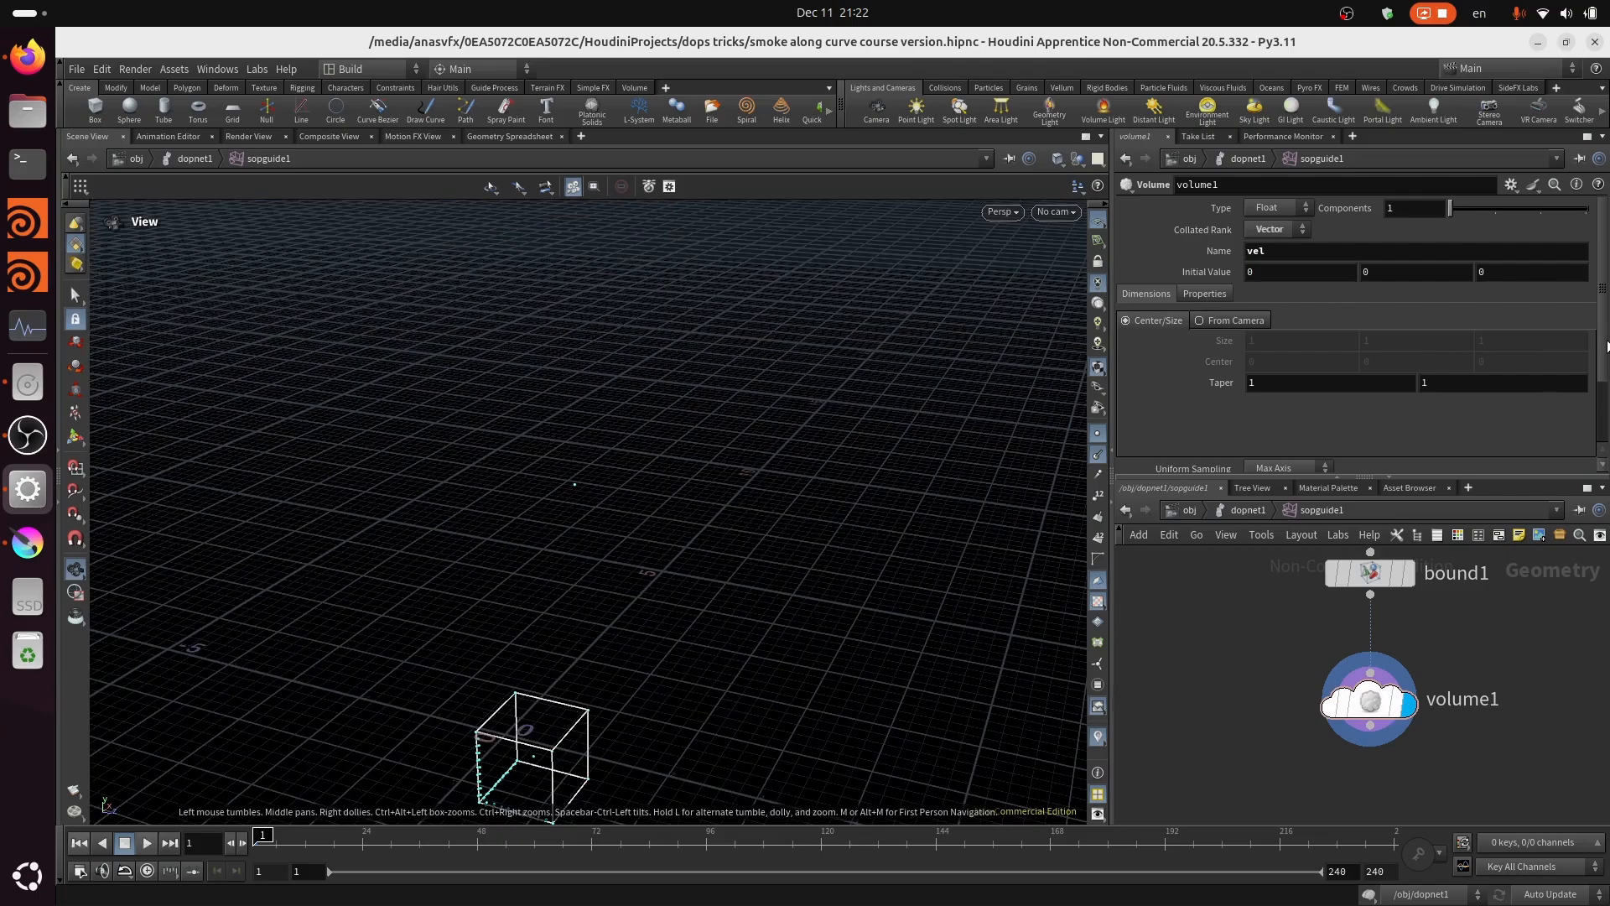
Step: Set the Volume node's Uniform Sampling to By Size and inspect the node's info for its resolution and voxel size
{"action": "scroll", "coordinate": [1401, 265], "scroll_direction": "down", "scroll_amount": 3}
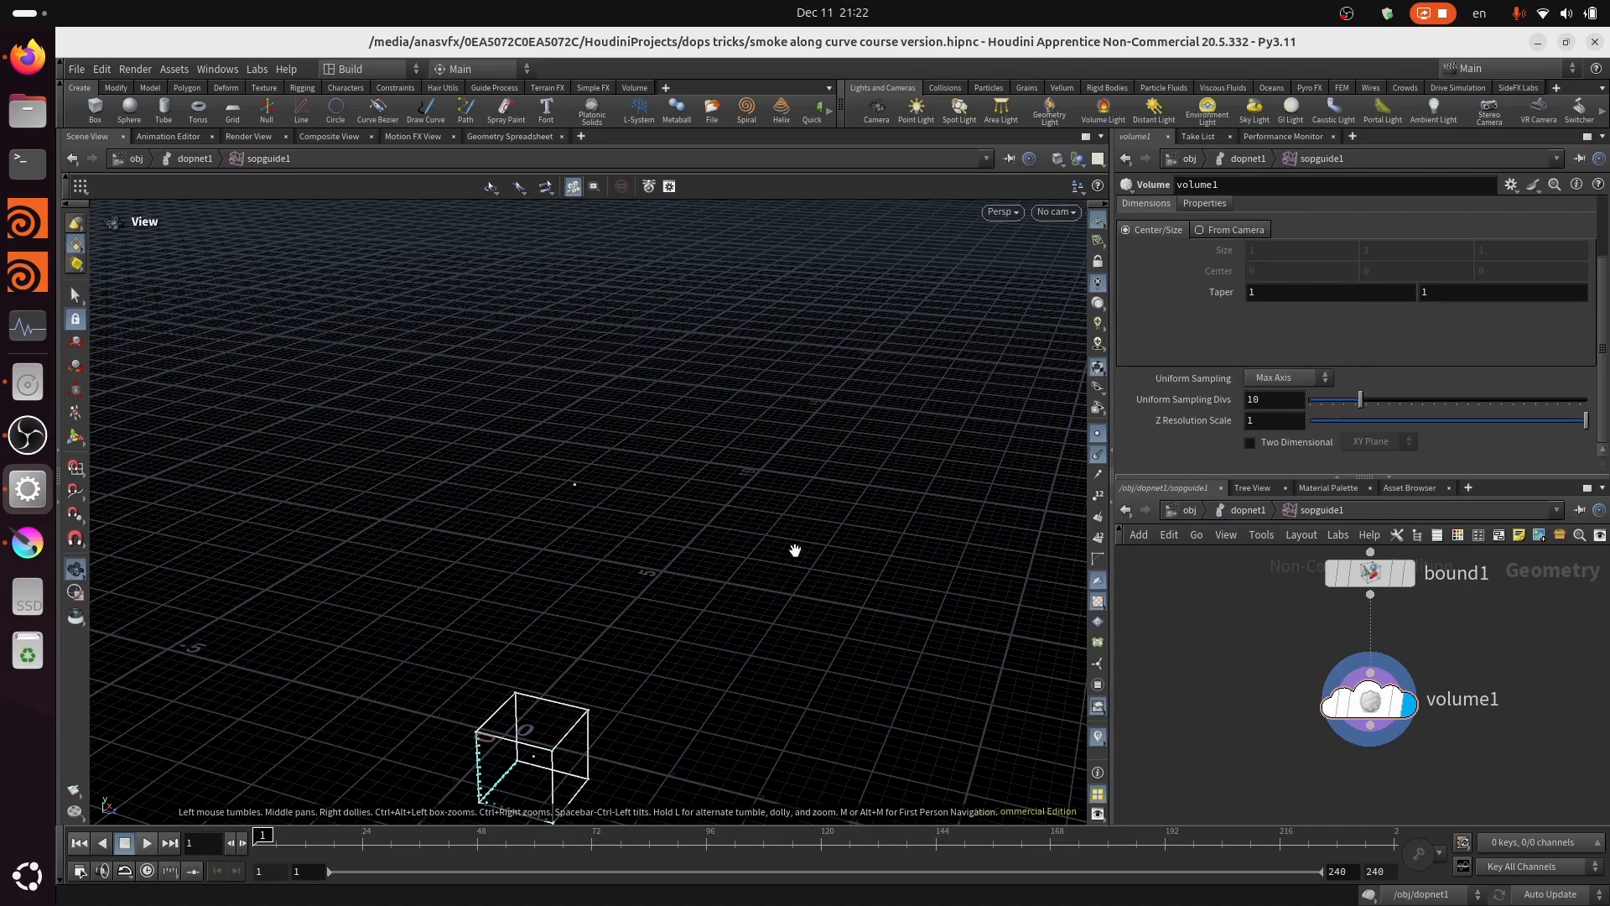
{"action": "left_click_drag", "start_coordinate": [756, 579], "coordinate": [843, 514]}
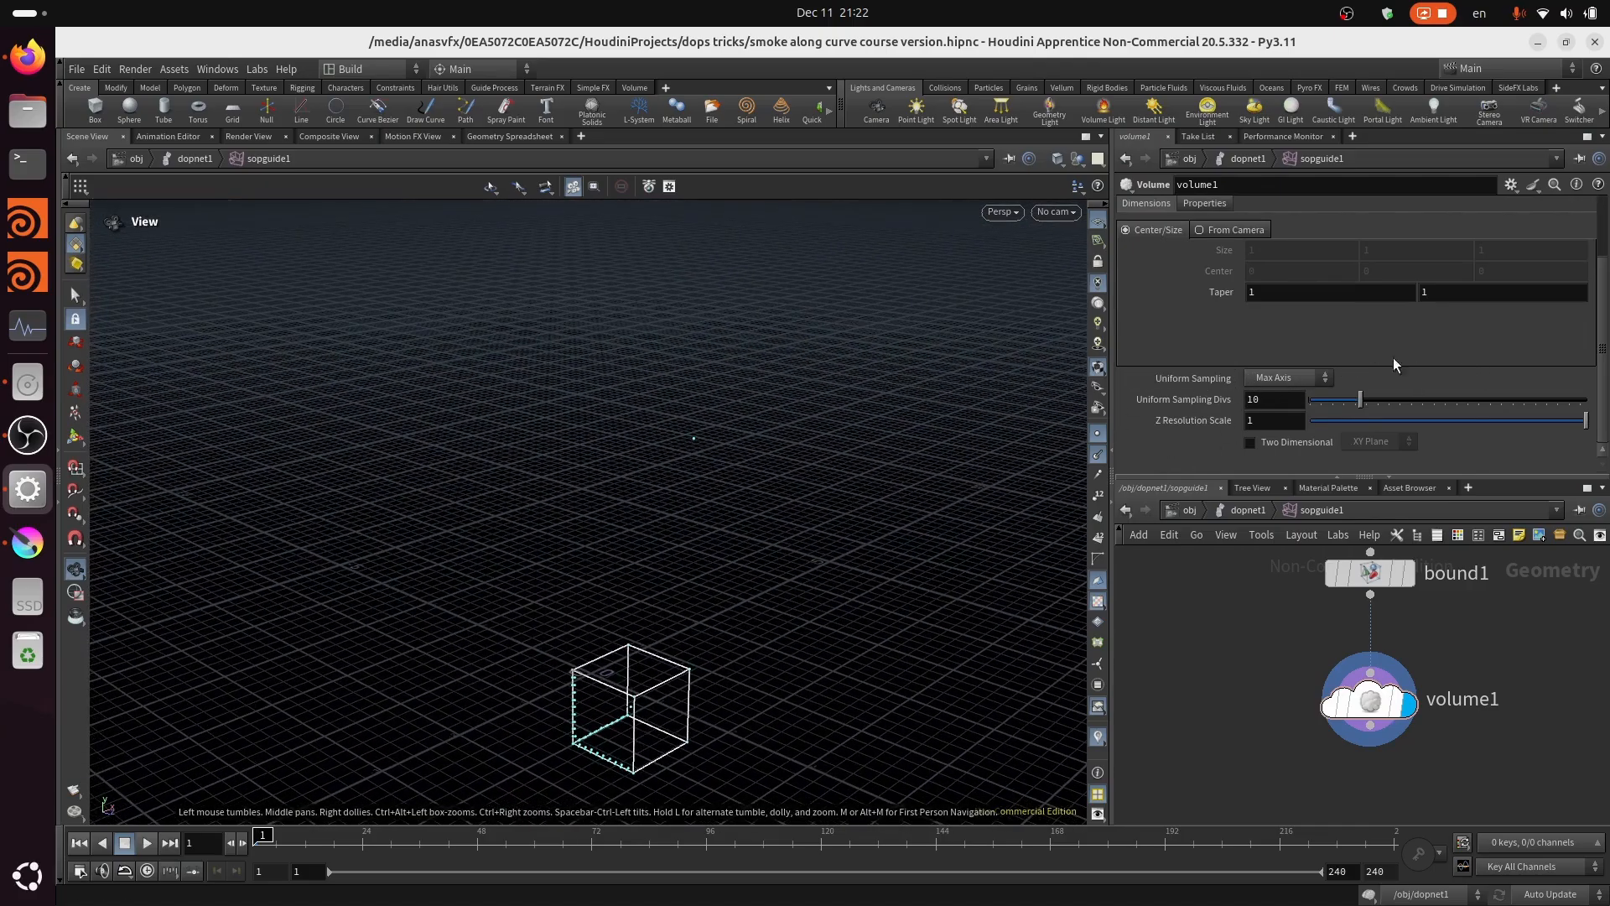
{"action": "left_click", "coordinate": [1286, 379]}
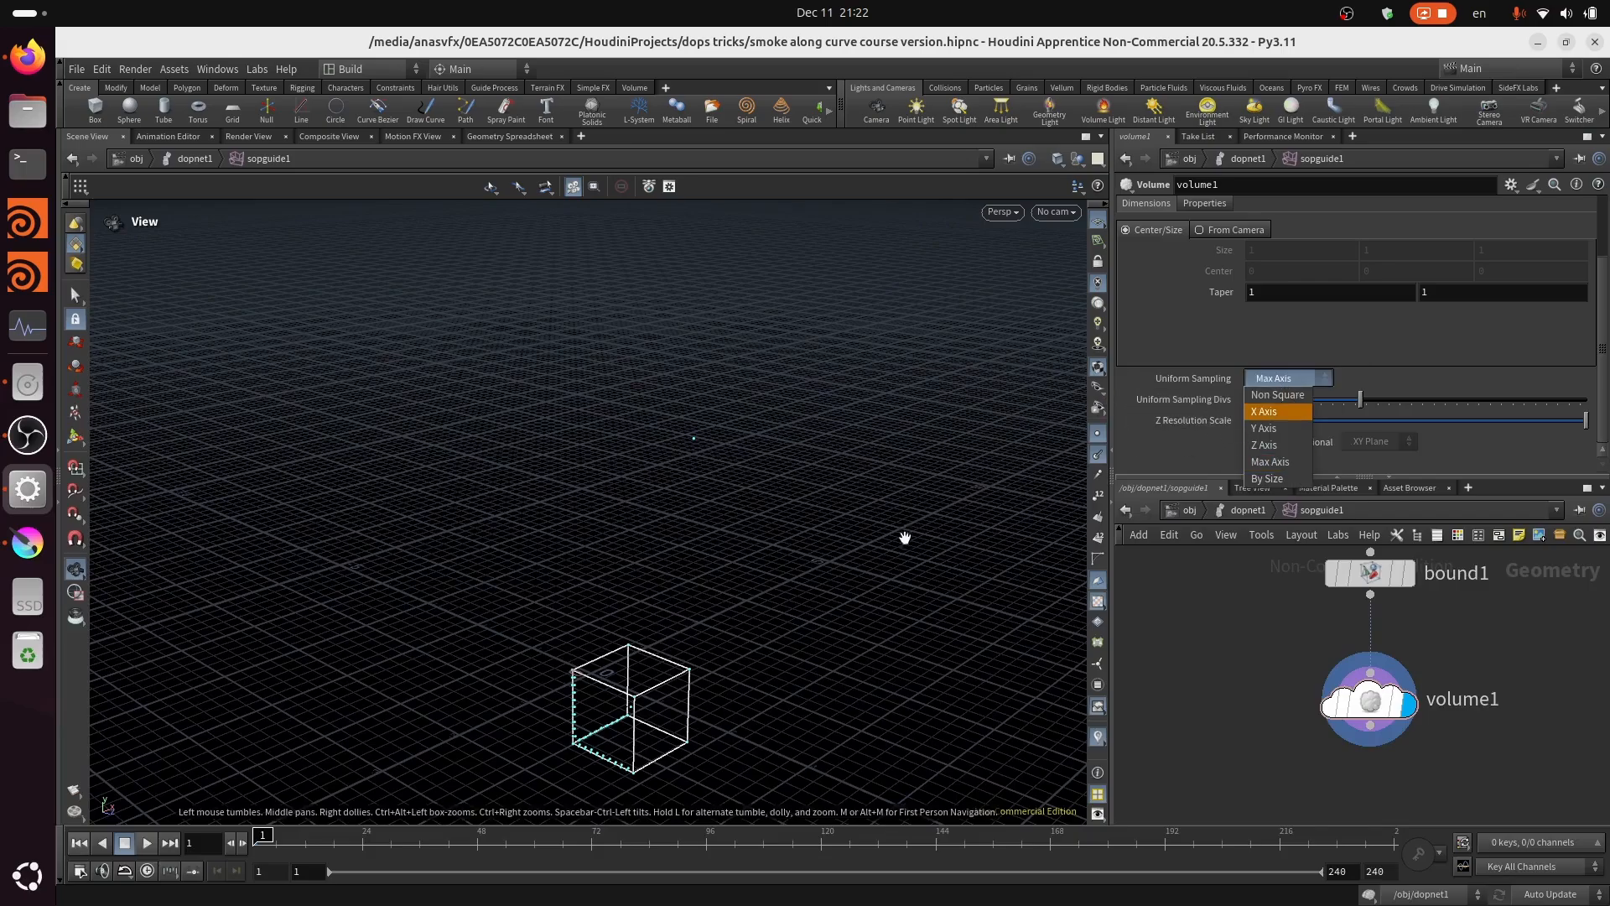
{"action": "left_click", "coordinate": [549, 623]}
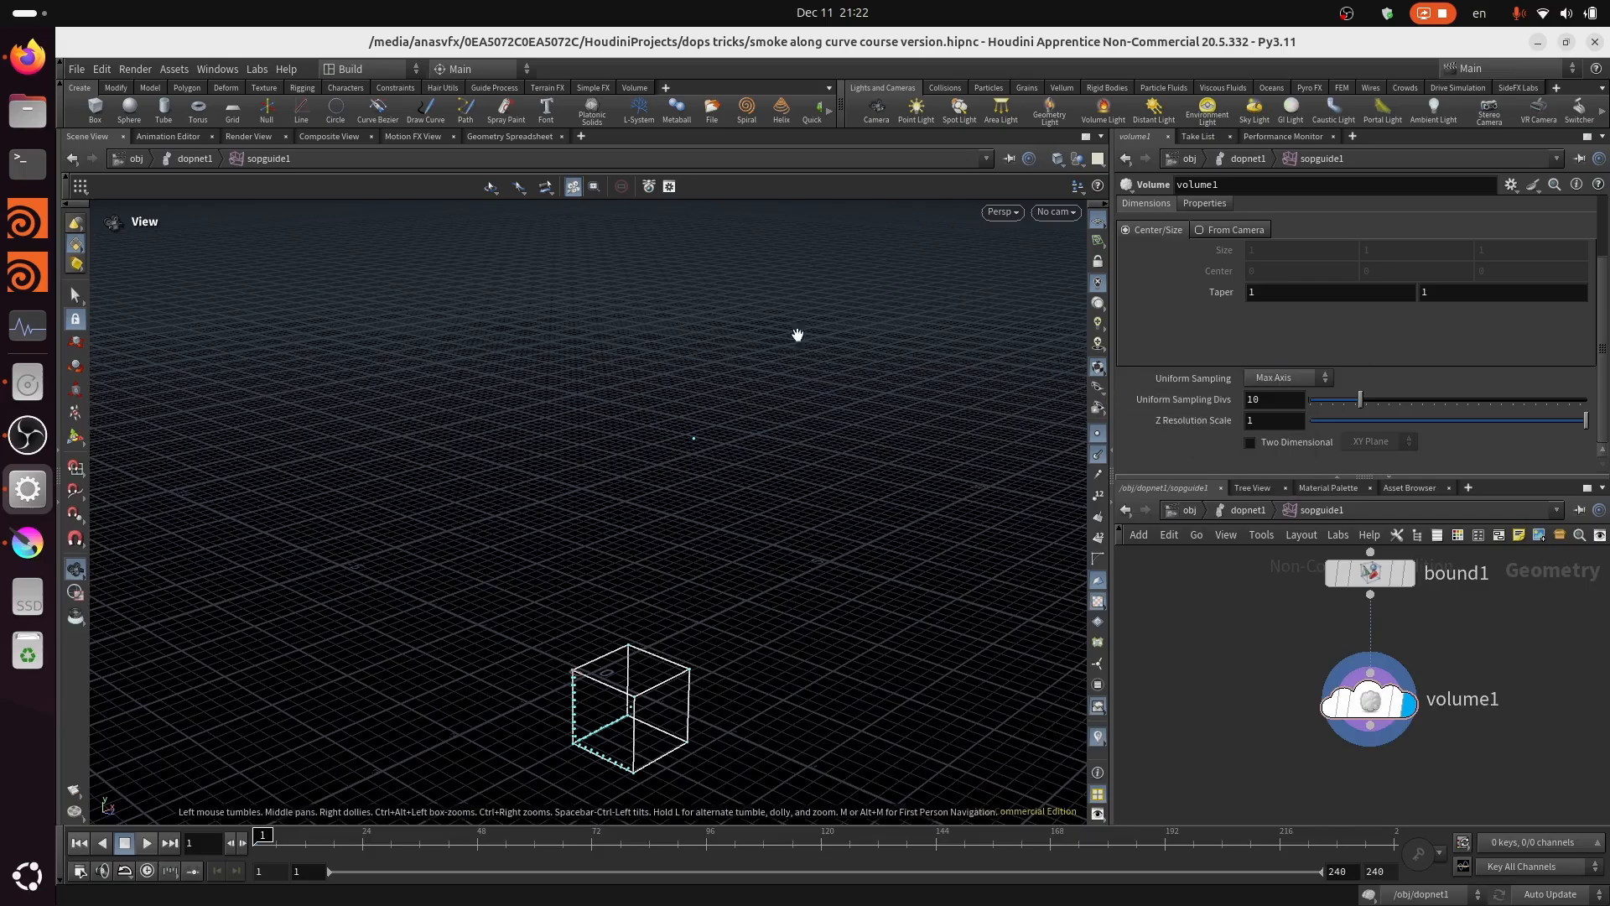
{"action": "left_click", "coordinate": [1307, 379]}
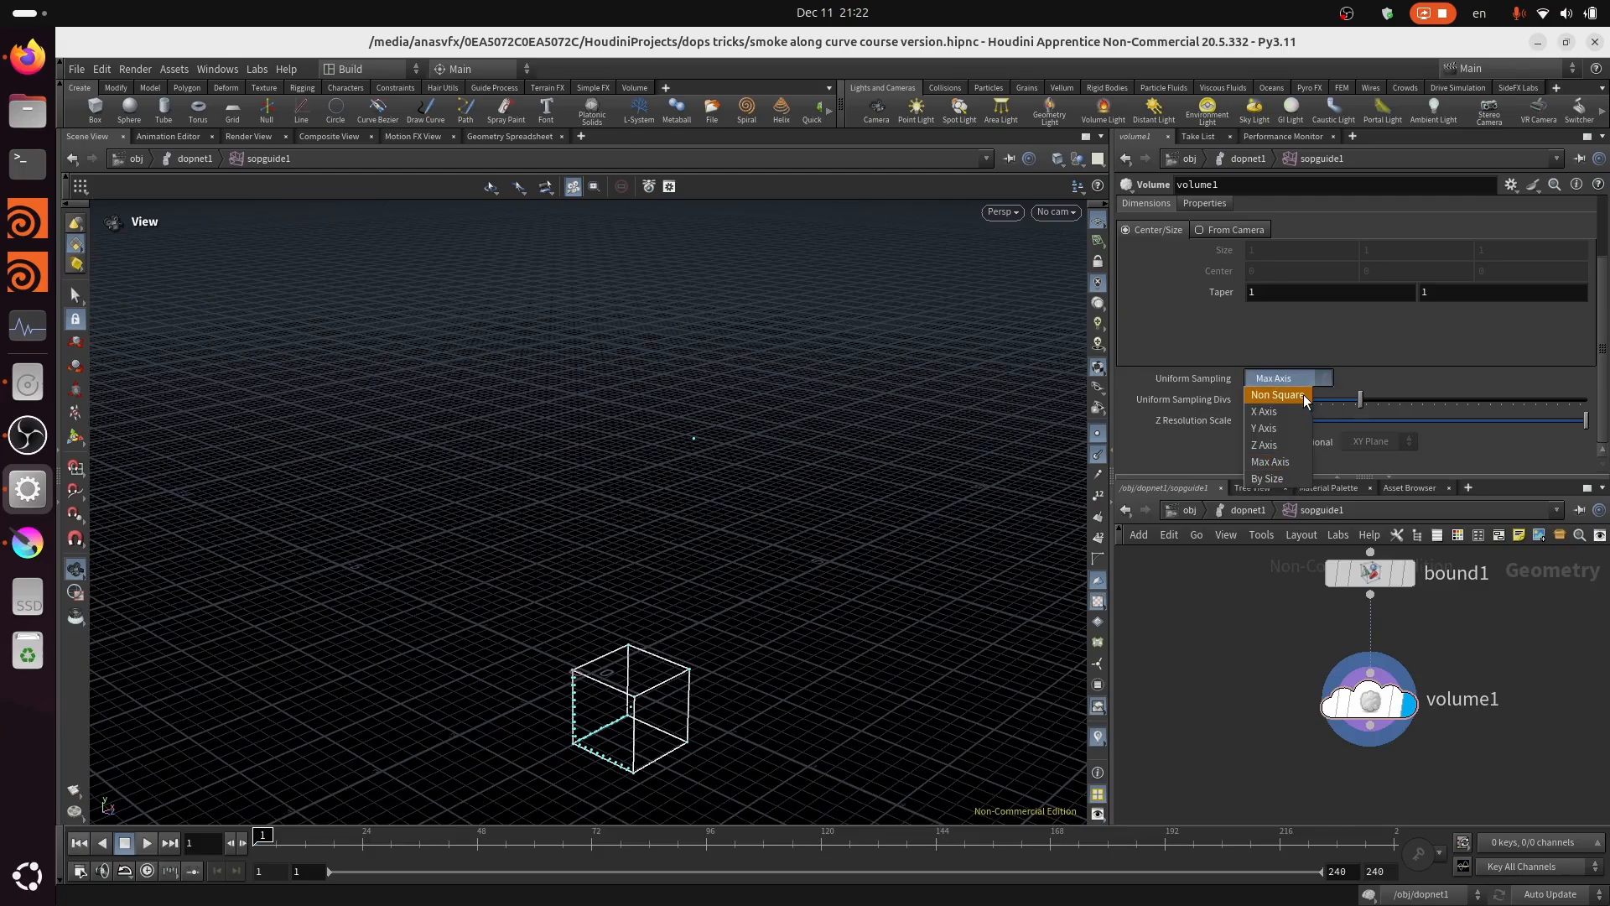
{"action": "left_click", "coordinate": [1283, 479]}
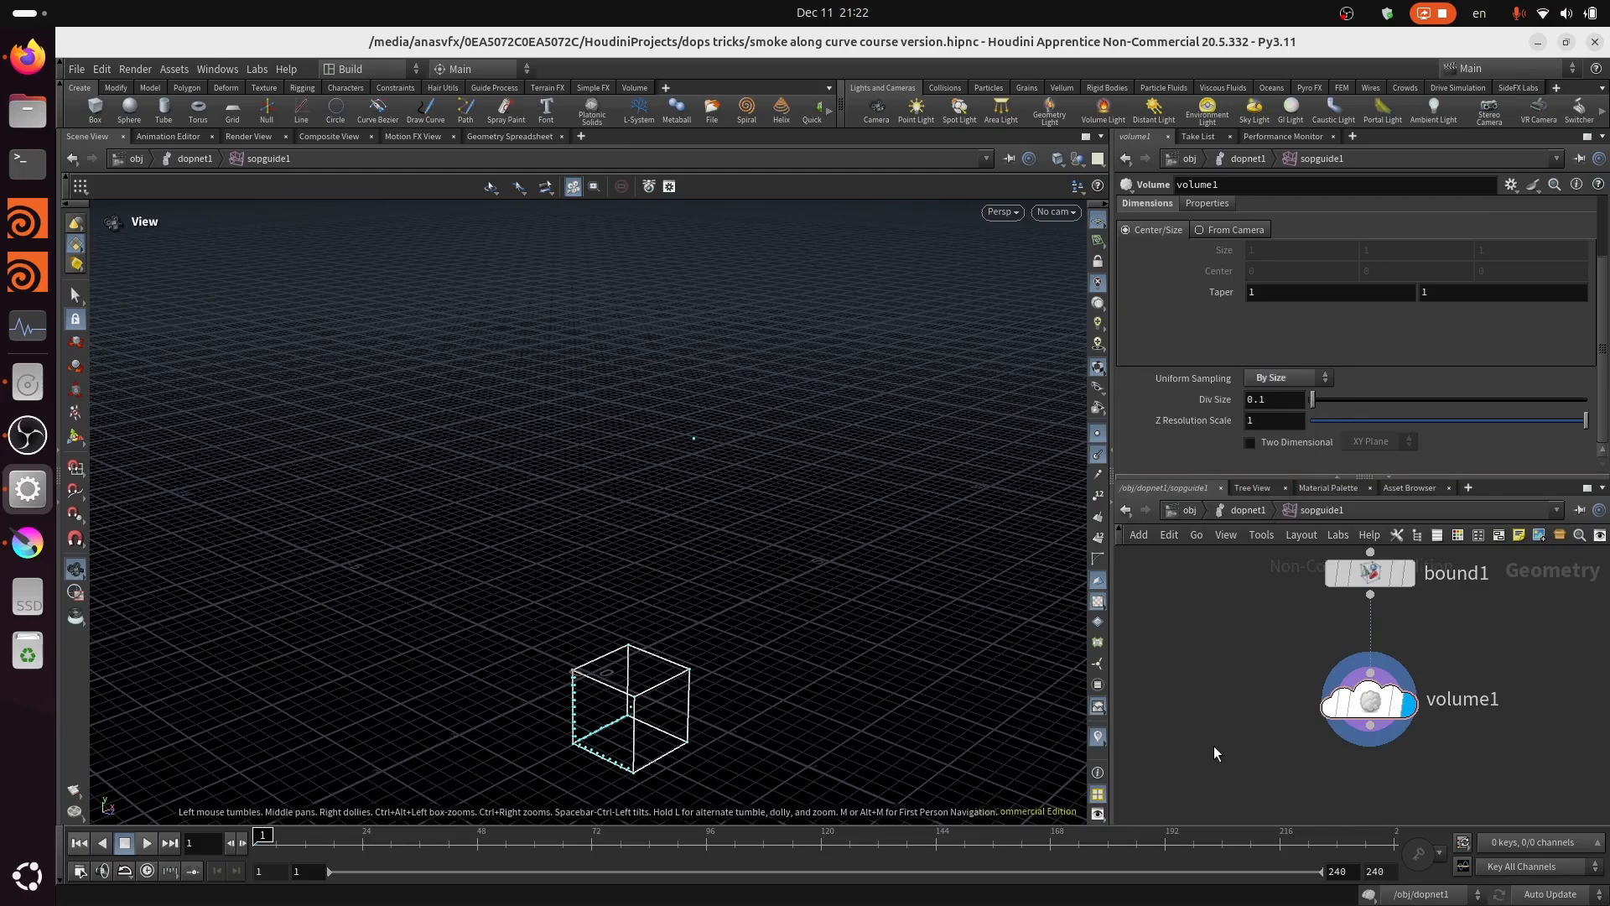
{"action": "middle_click_drag", "start_coordinate": [1223, 755], "coordinate": [1172, 692]}
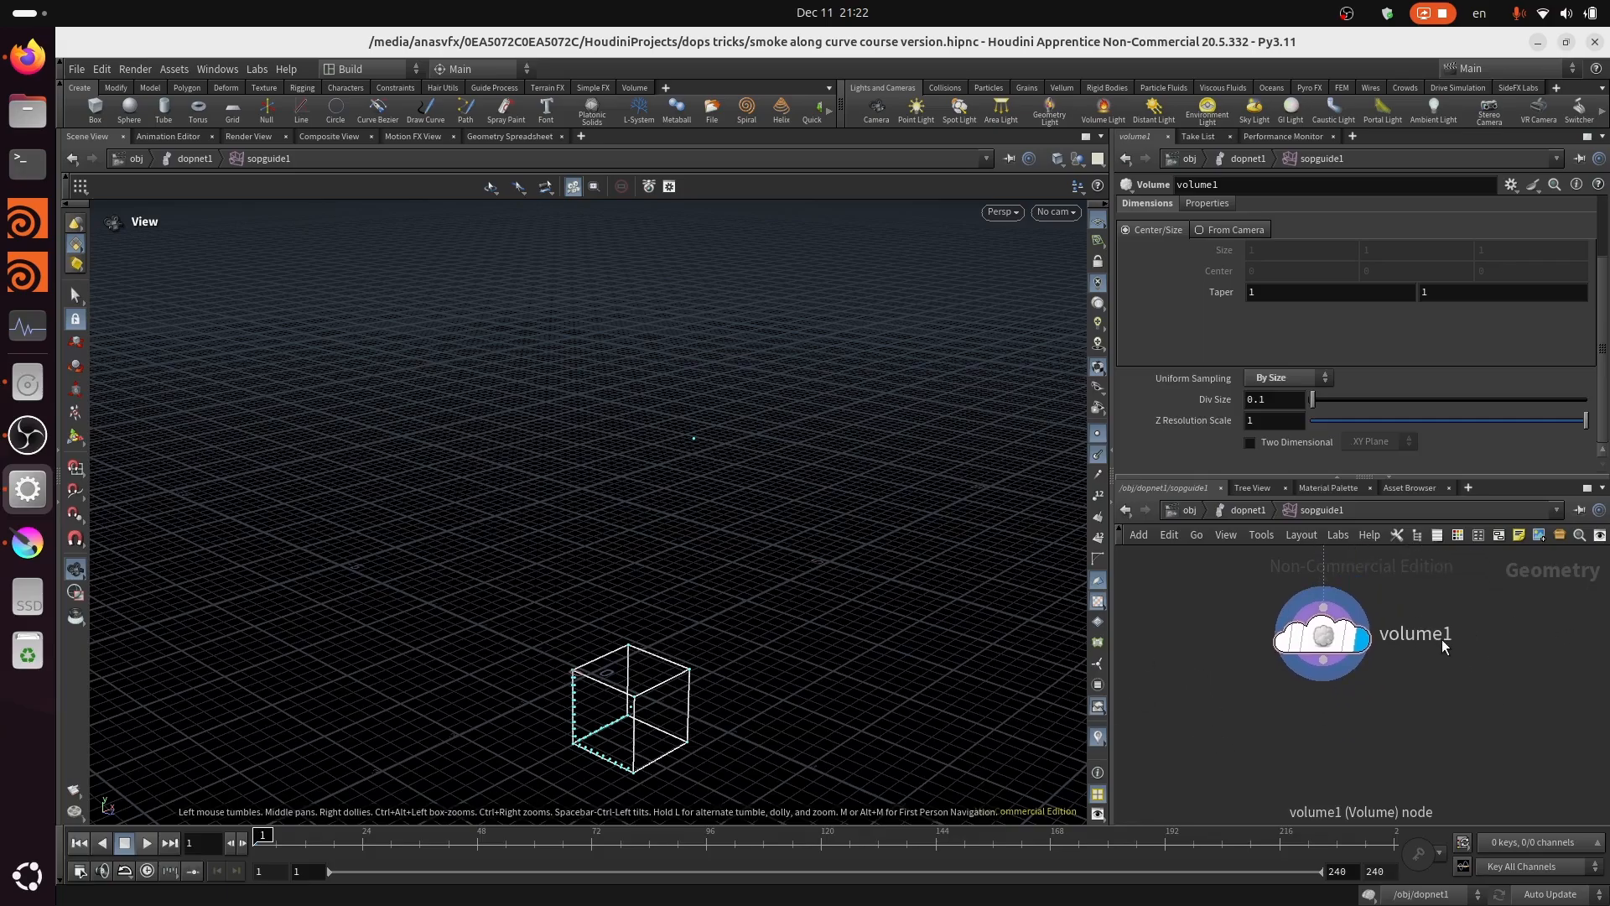
{"action": "middle_click", "coordinate": [1329, 653]}
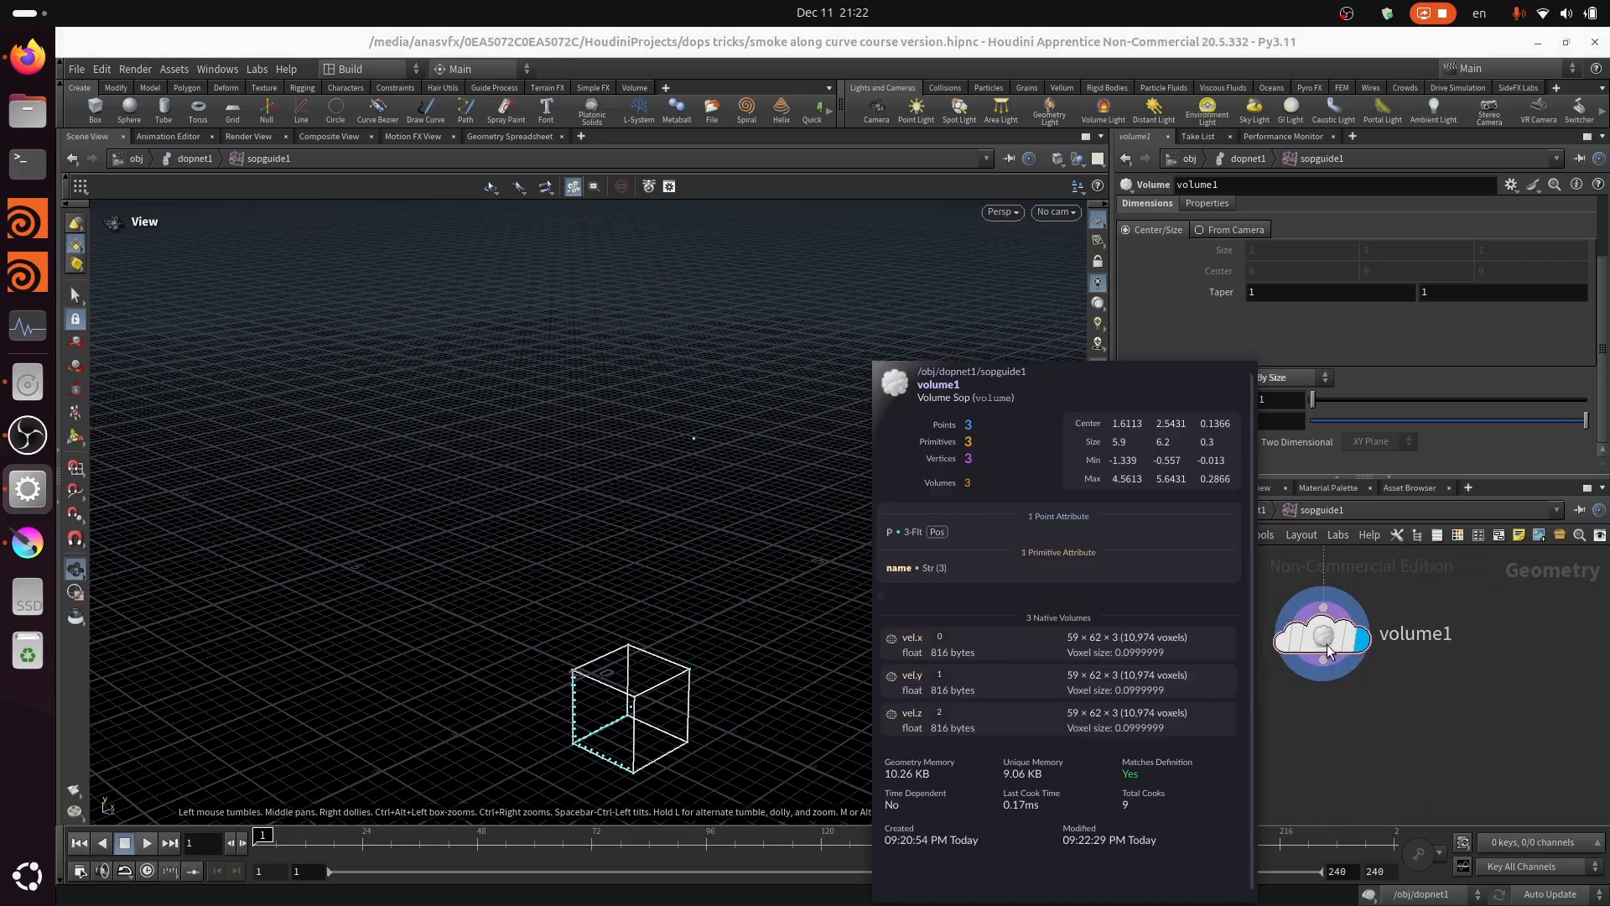
Step: Add a Volume VOP node below the Volume node
{"action": "middle_click_drag", "start_coordinate": [1377, 751], "coordinate": [1373, 688]}
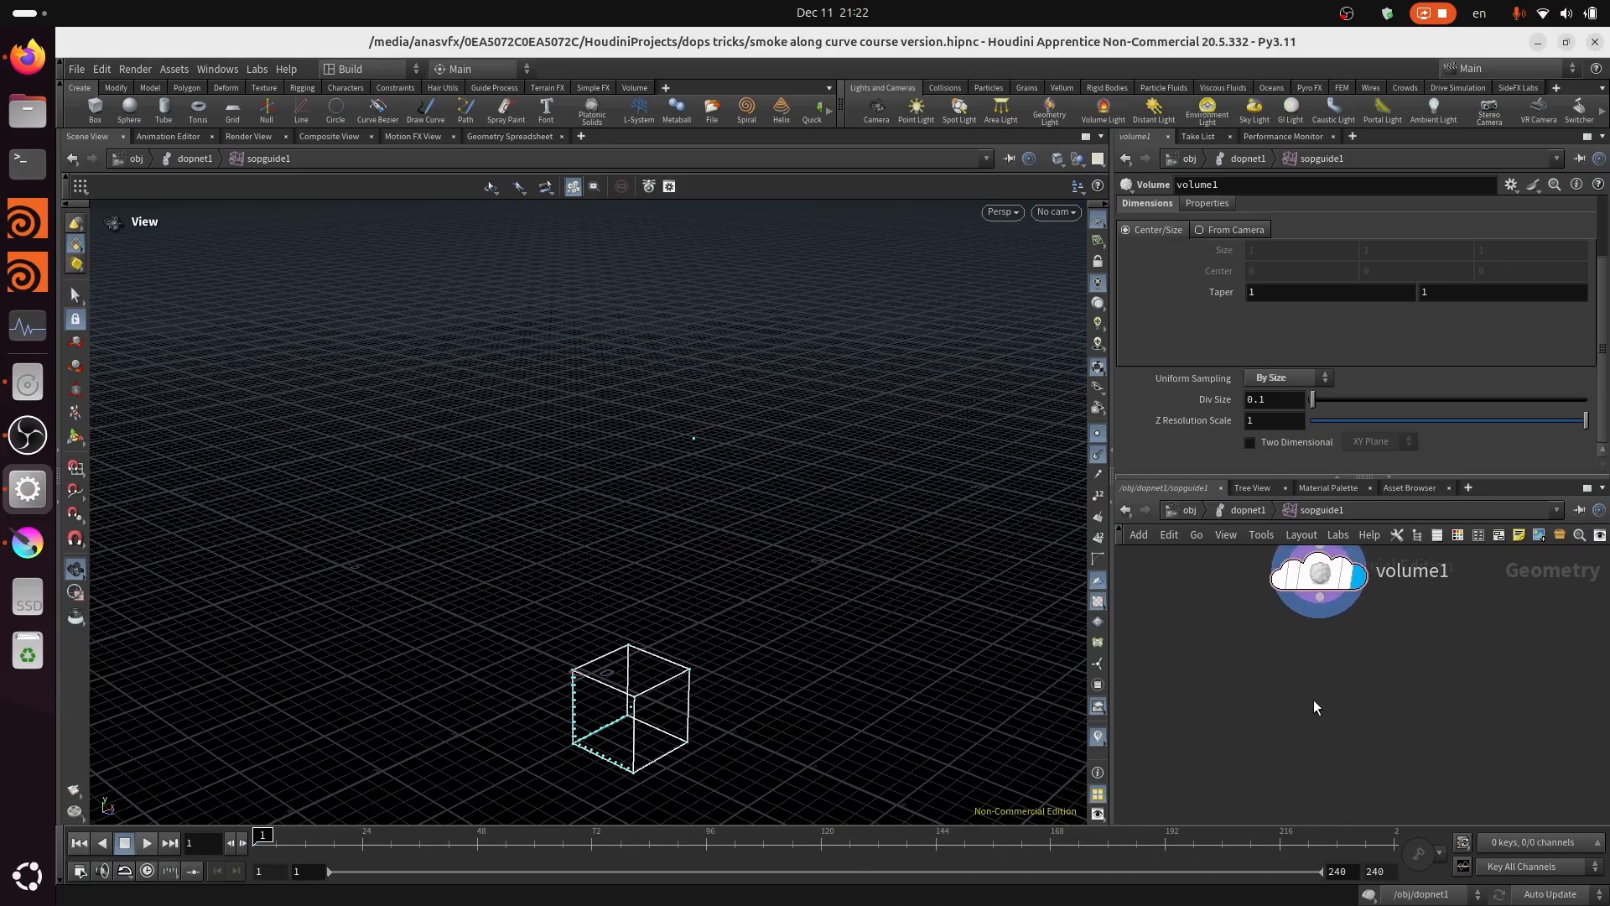
{"action": "key", "text": "Tab"}
{"action": "type", "text": "v"}
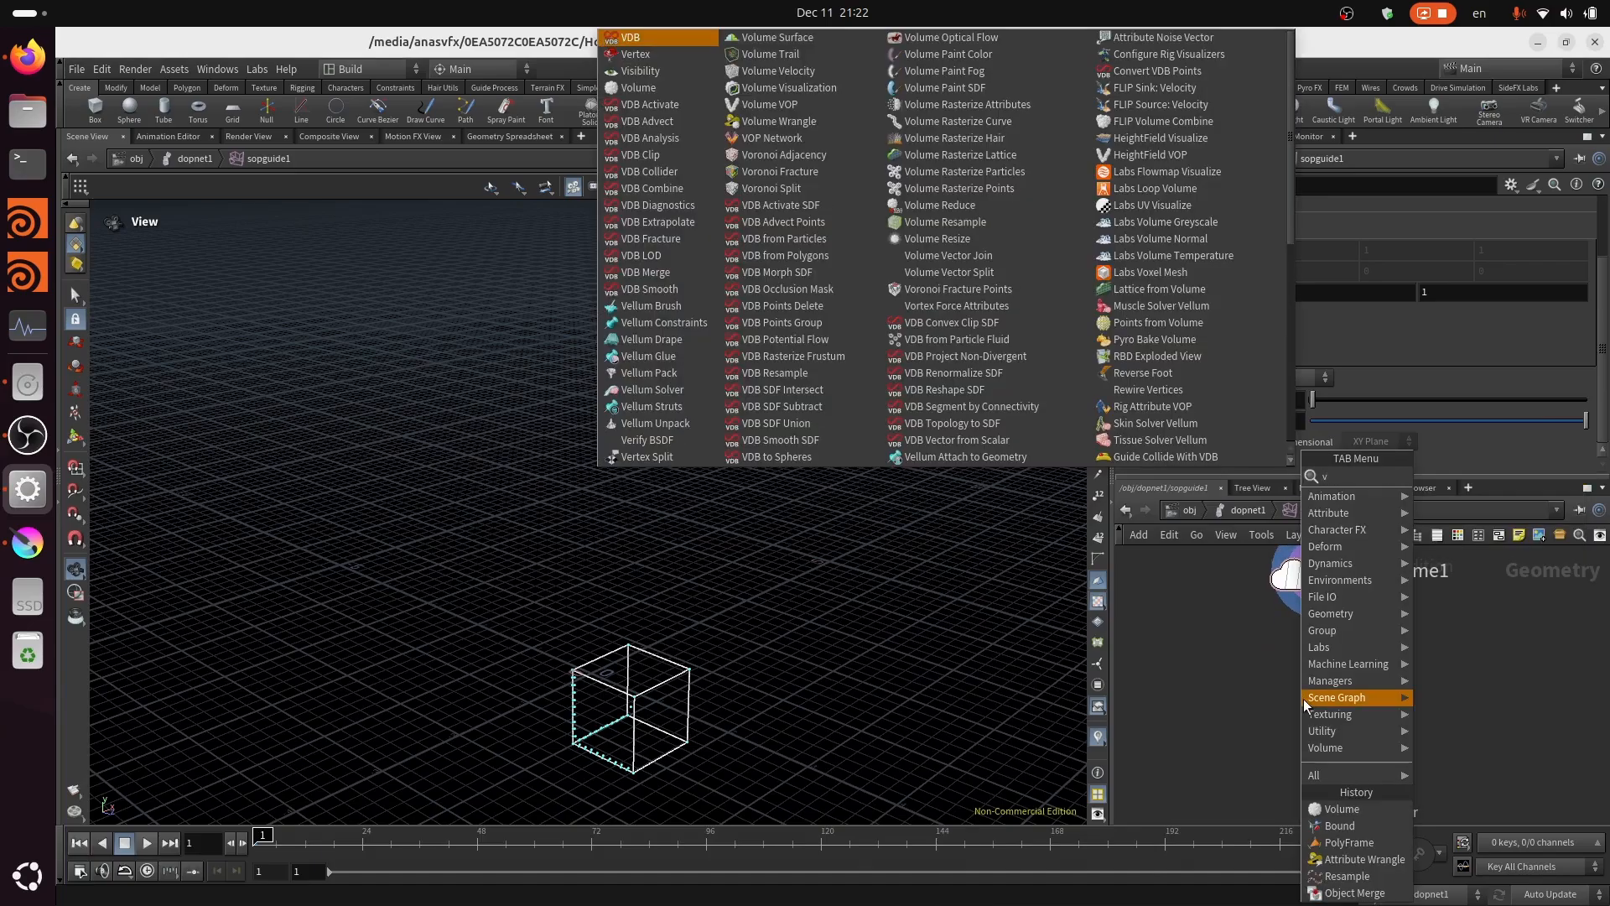
{"action": "type", "text": "olume v"}
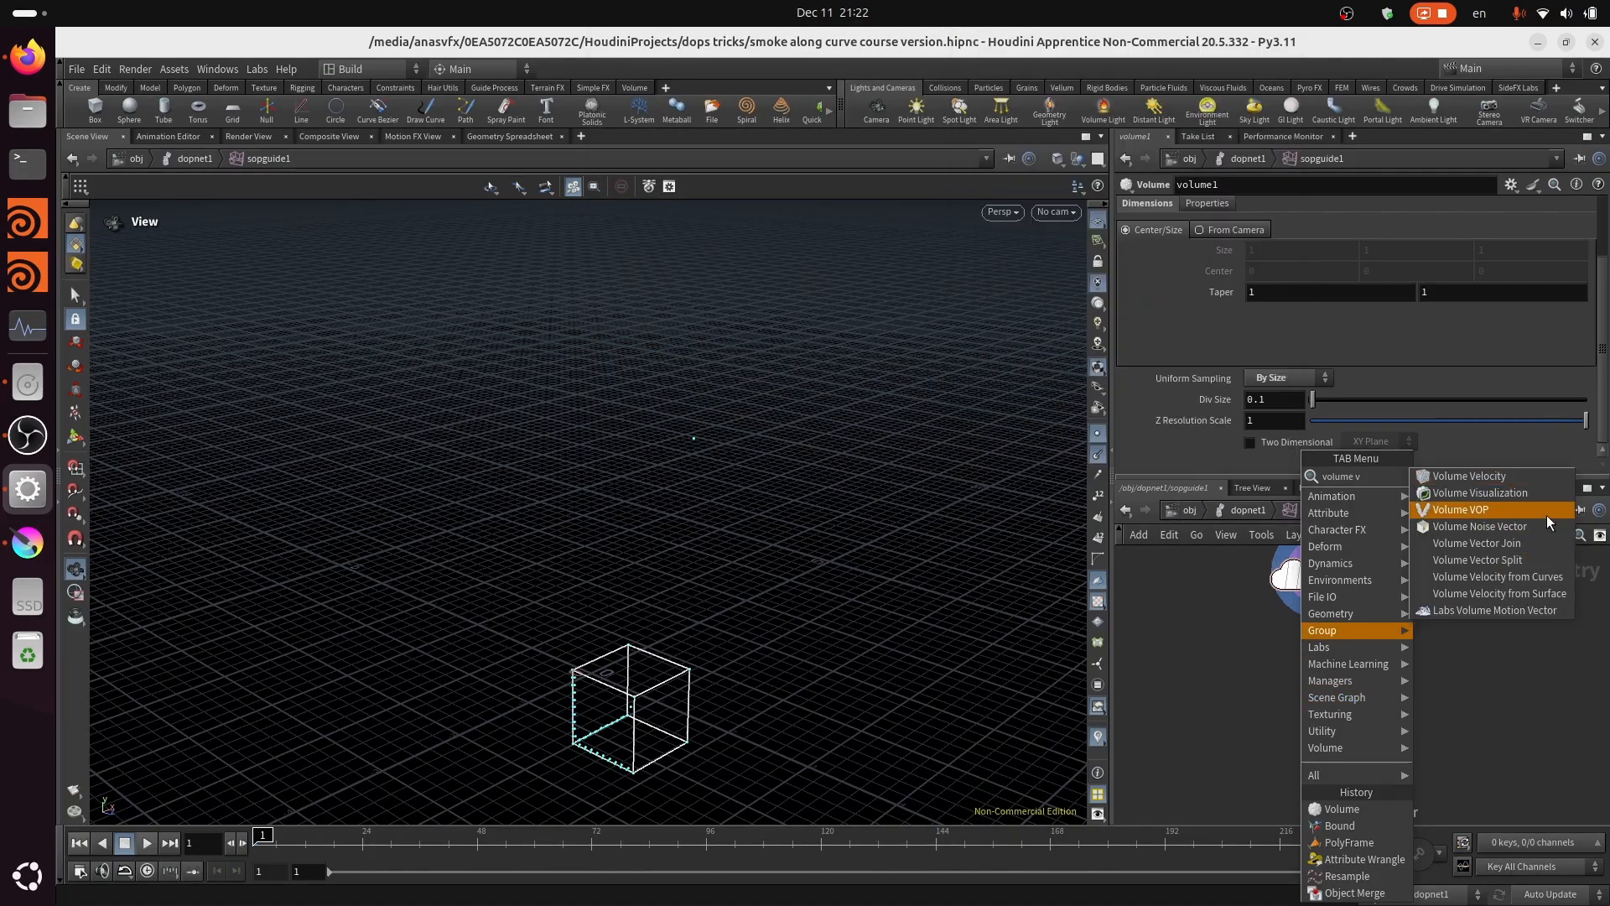
{"action": "left_click", "coordinate": [1485, 511]}
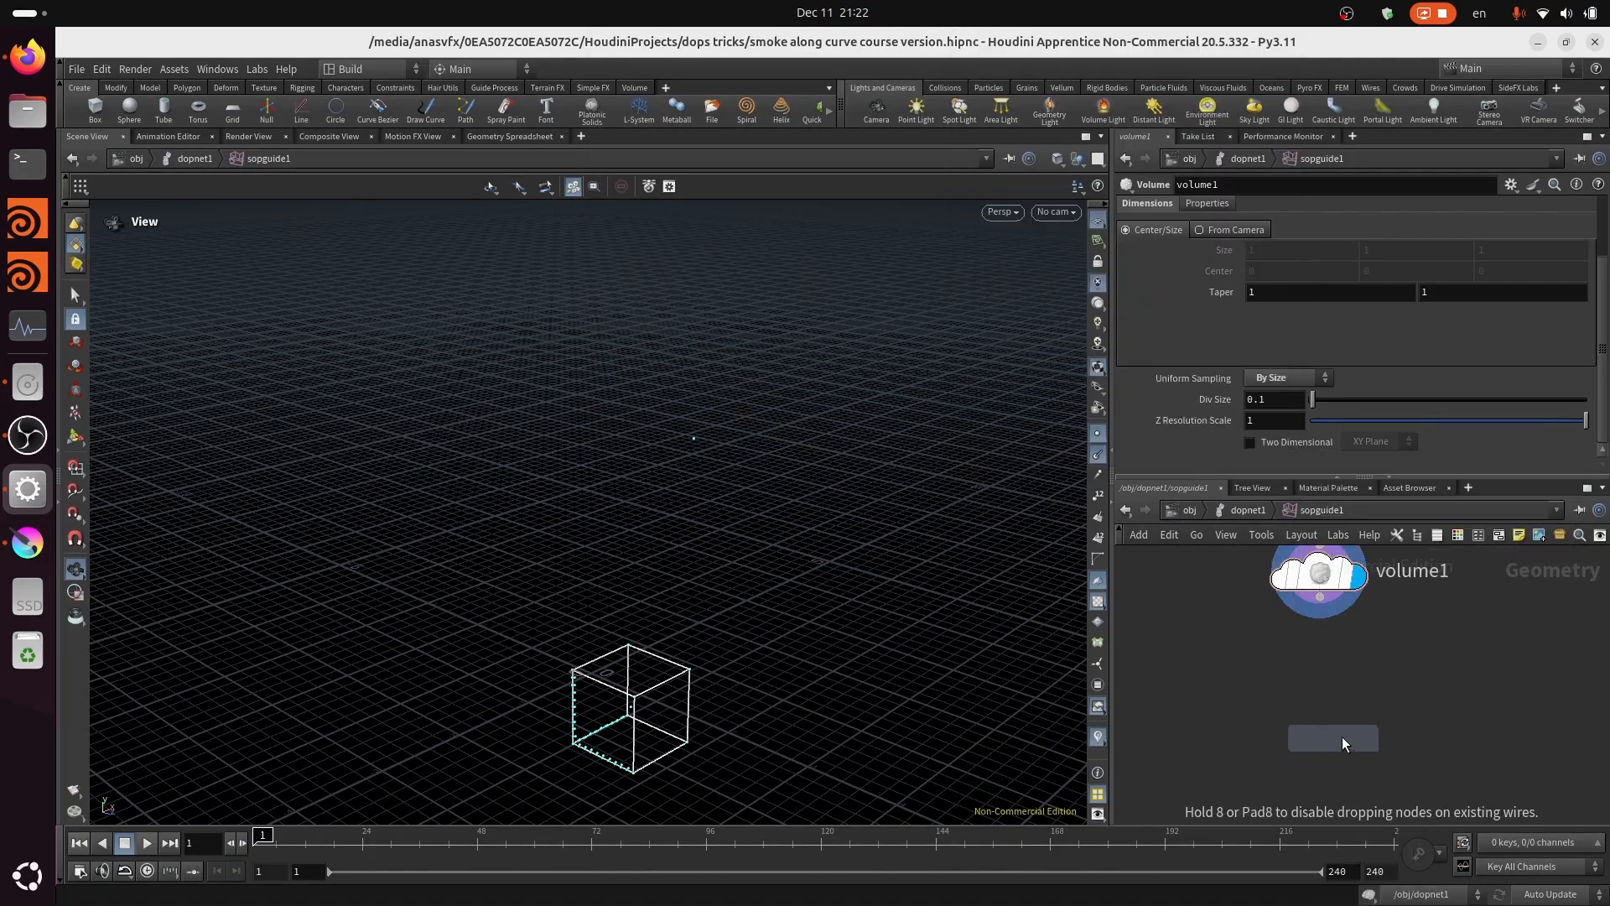
{"action": "left_click", "coordinate": [1340, 737]}
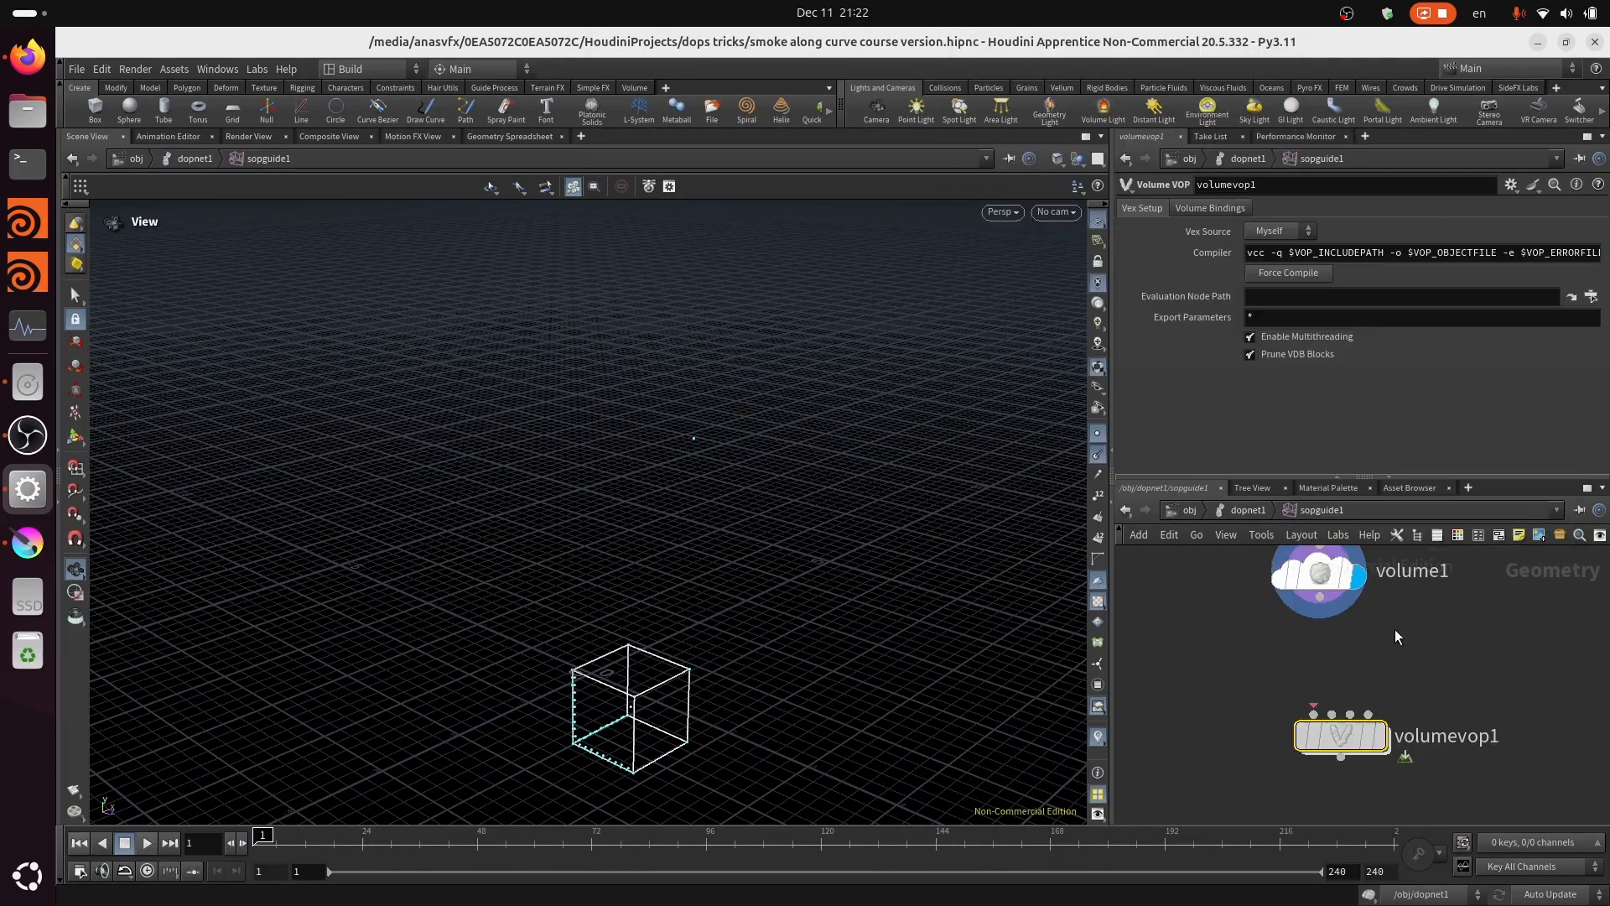
Step: Connect the Volume node's output to the Volume VOP's first input, display the Volume VOP and save the scene
{"action": "left_click", "coordinate": [1321, 598]}
{"action": "left_click", "coordinate": [1301, 684]}
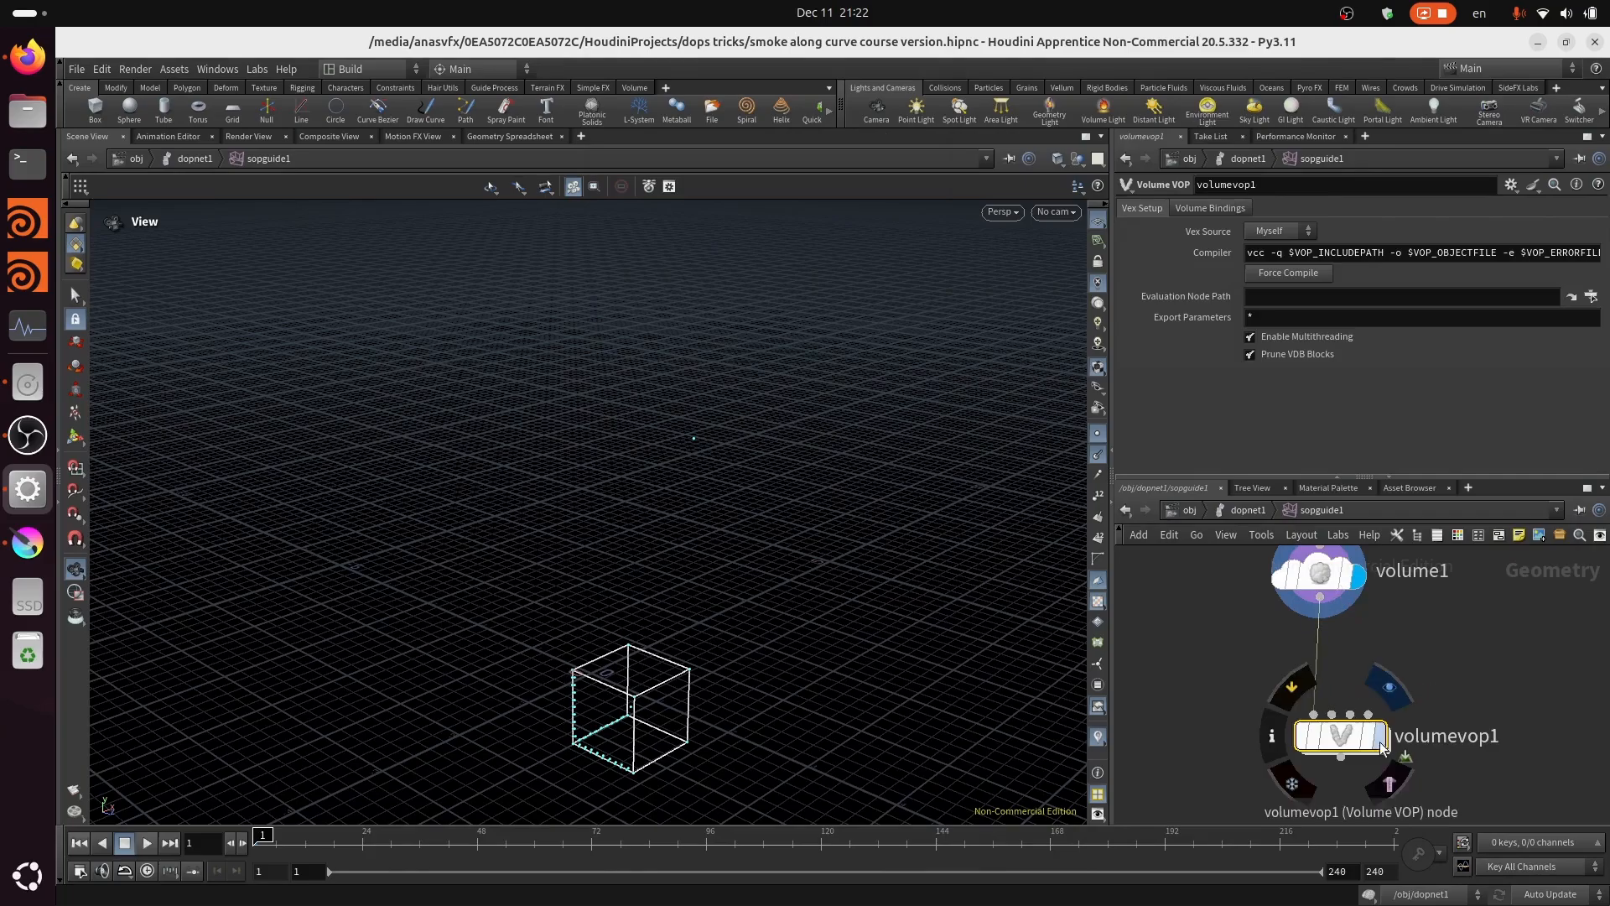
{"action": "key", "text": "ctrl+s"}
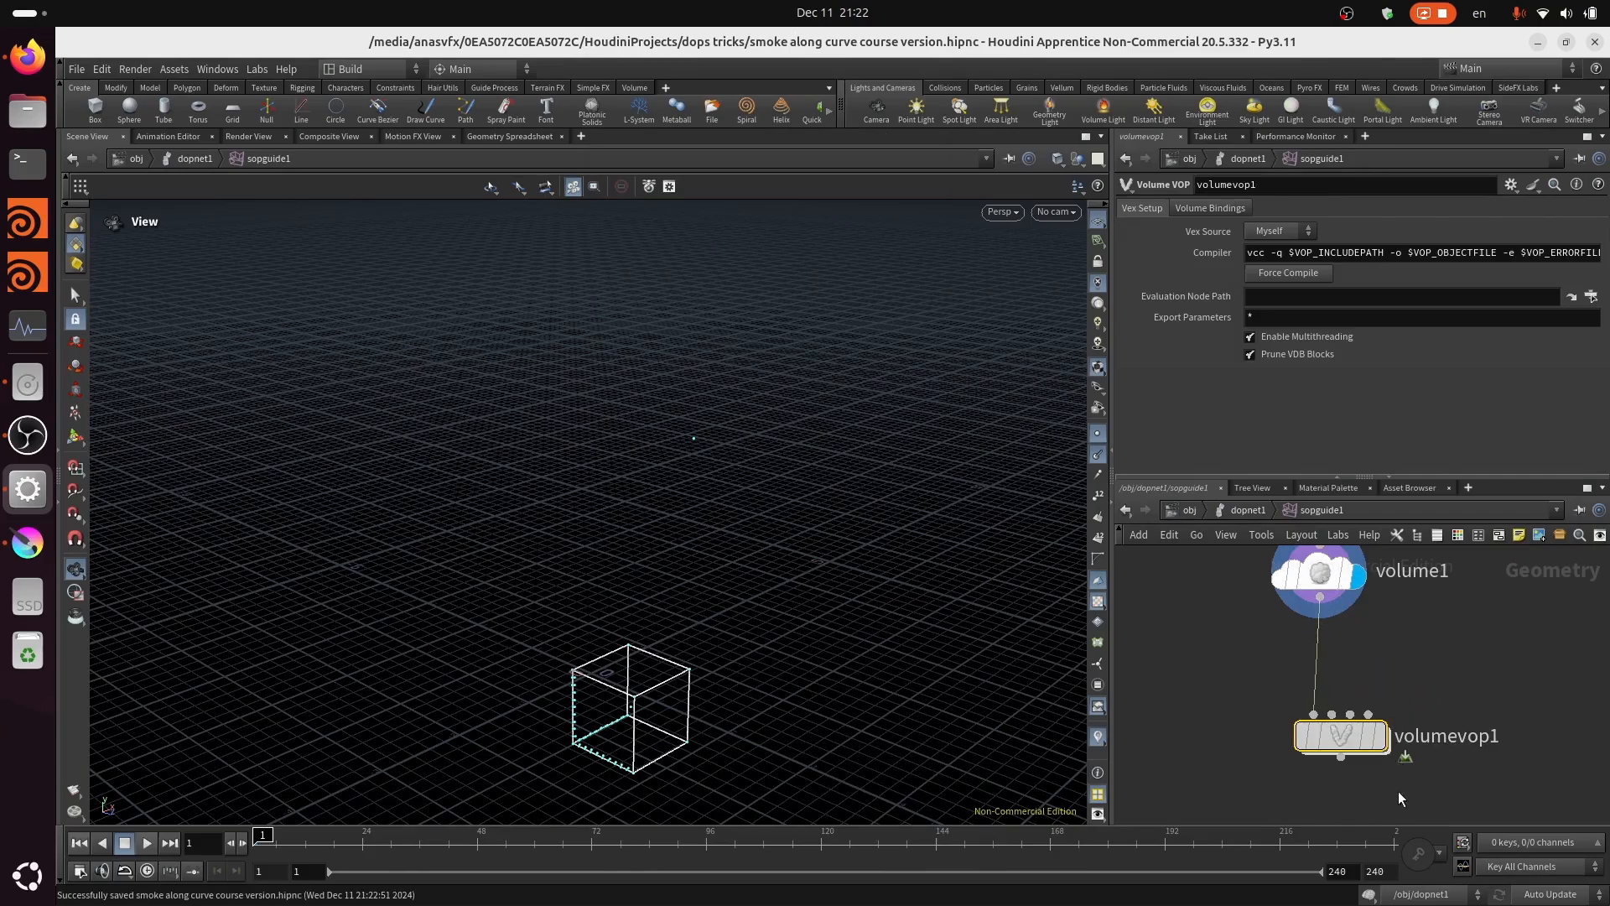
Step: Inside the Volume VOP, move the global parameters node farther from the output node and return to the parent network
{"action": "double_click", "coordinate": [1342, 735]}
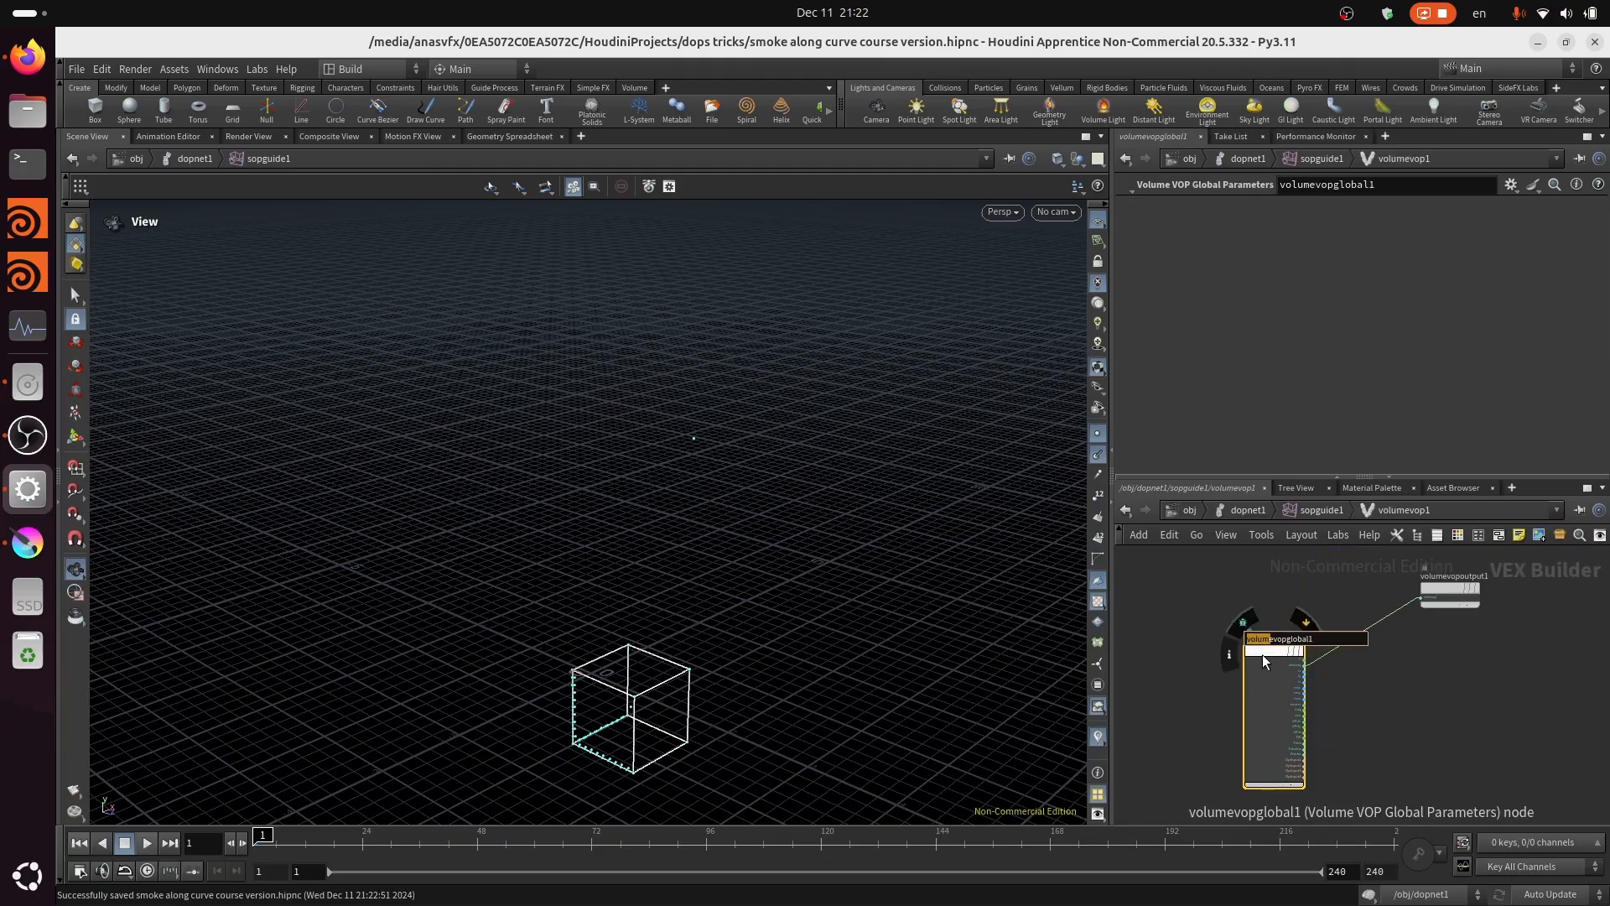
{"action": "left_click_drag", "start_coordinate": [1263, 652], "coordinate": [1167, 626]}
{"action": "scroll", "coordinate": [1258, 658], "scroll_direction": "up", "scroll_amount": 6}
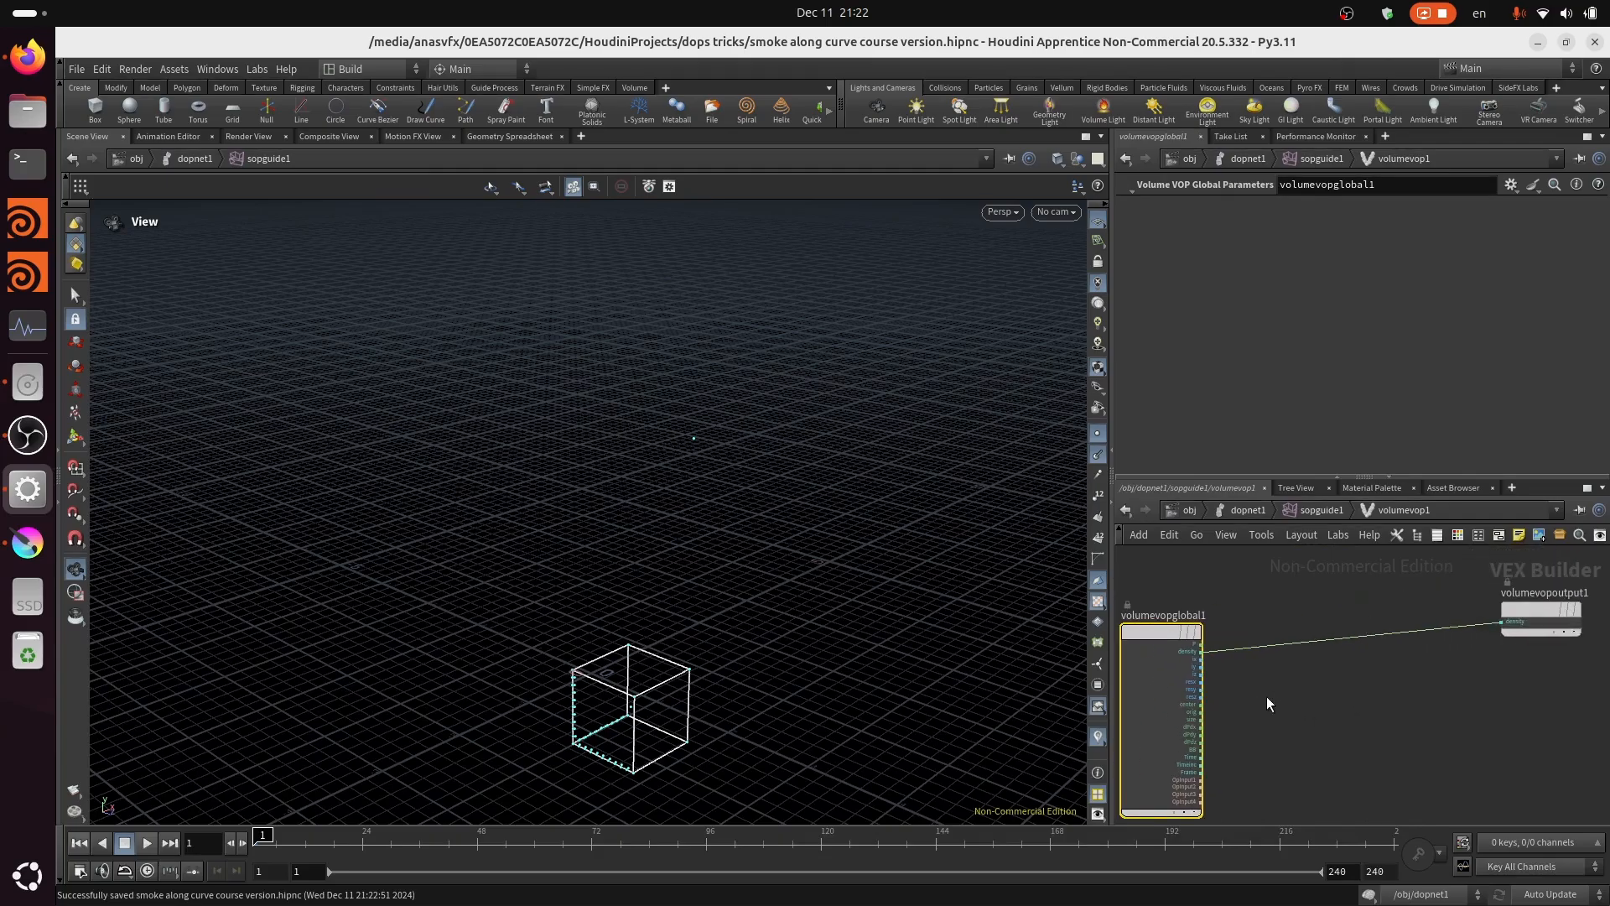
{"action": "scroll", "coordinate": [1272, 671], "scroll_direction": "down", "scroll_amount": 3}
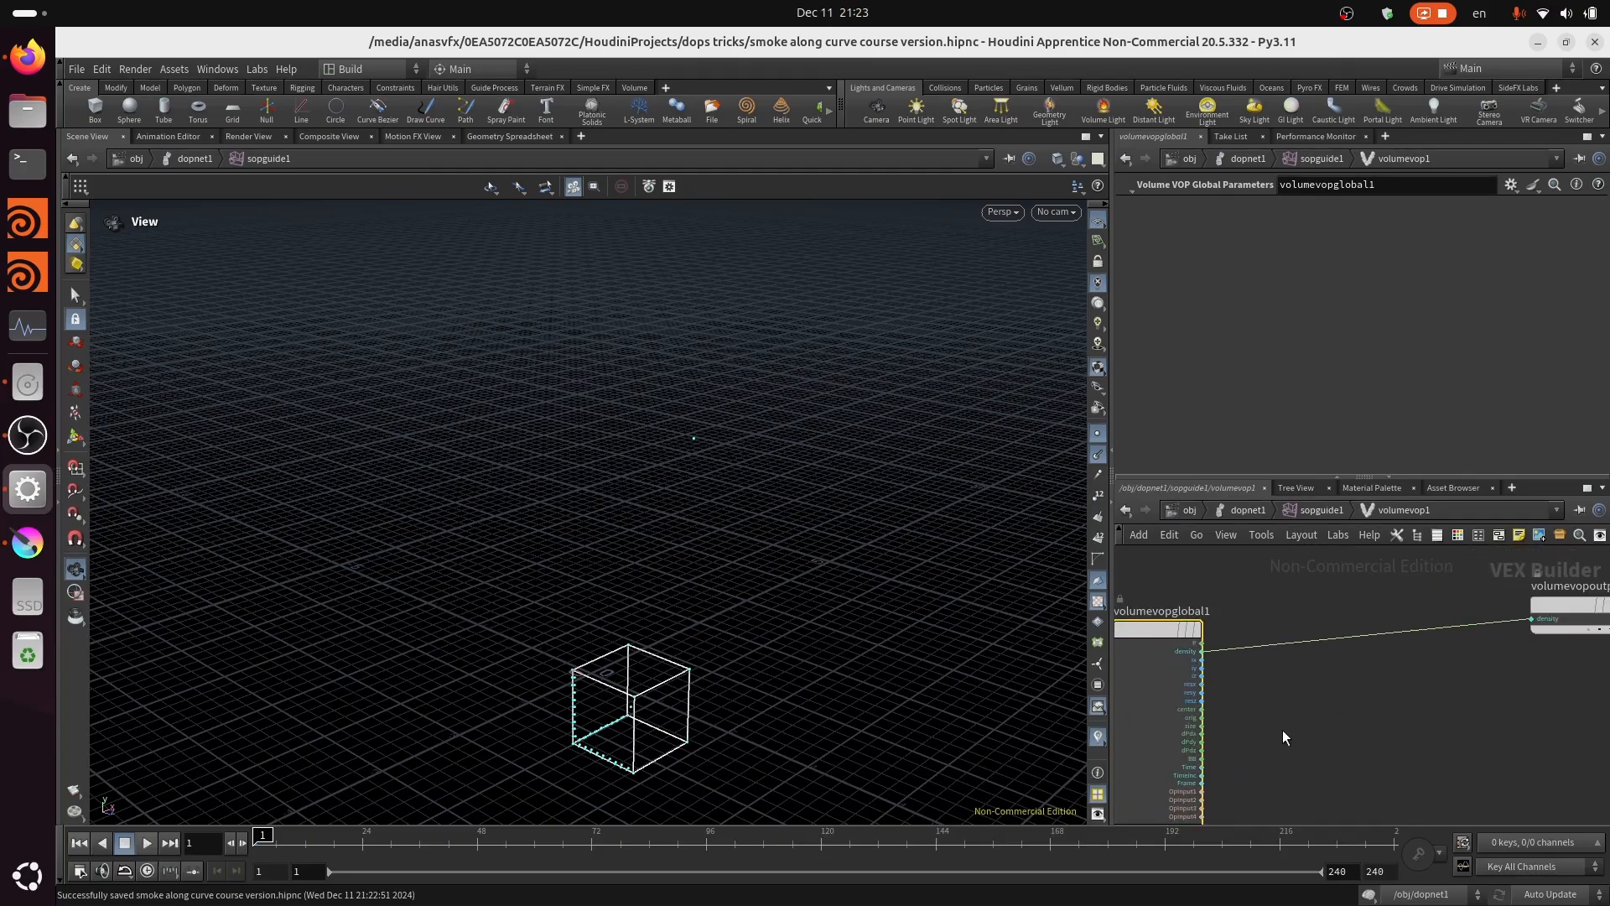
{"action": "left_click", "coordinate": [1323, 510]}
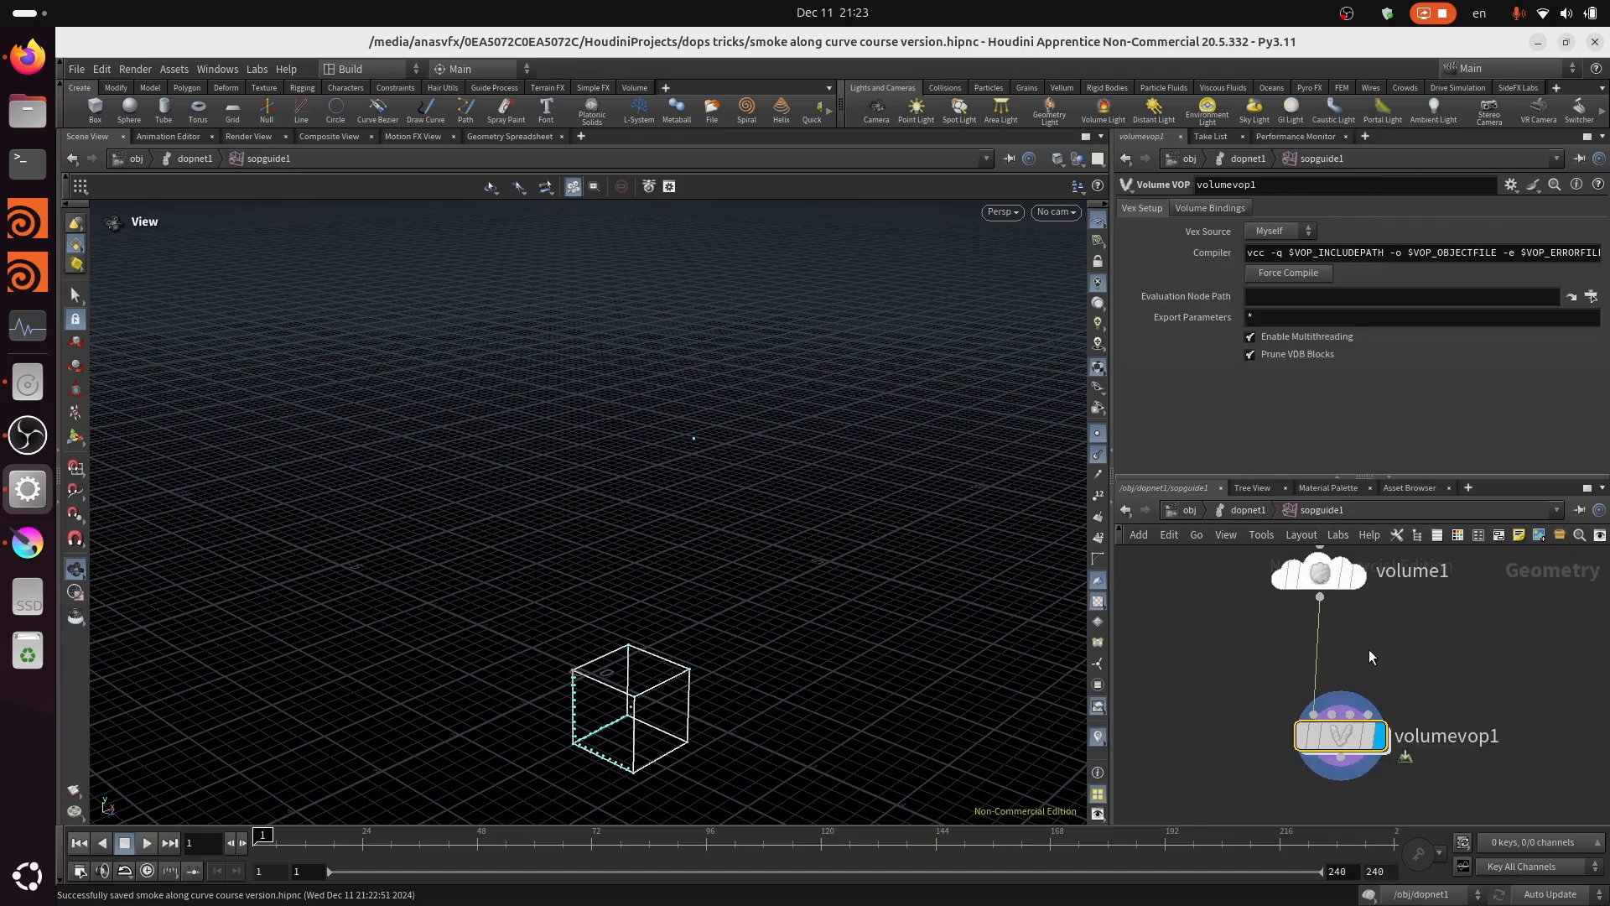
Step: Connect the PolyFrame node's output to the Volume VOP's second input and move the Volume VOP aside so both wires are distinct
{"action": "middle_click_drag", "start_coordinate": [1369, 667], "coordinate": [1328, 695]}
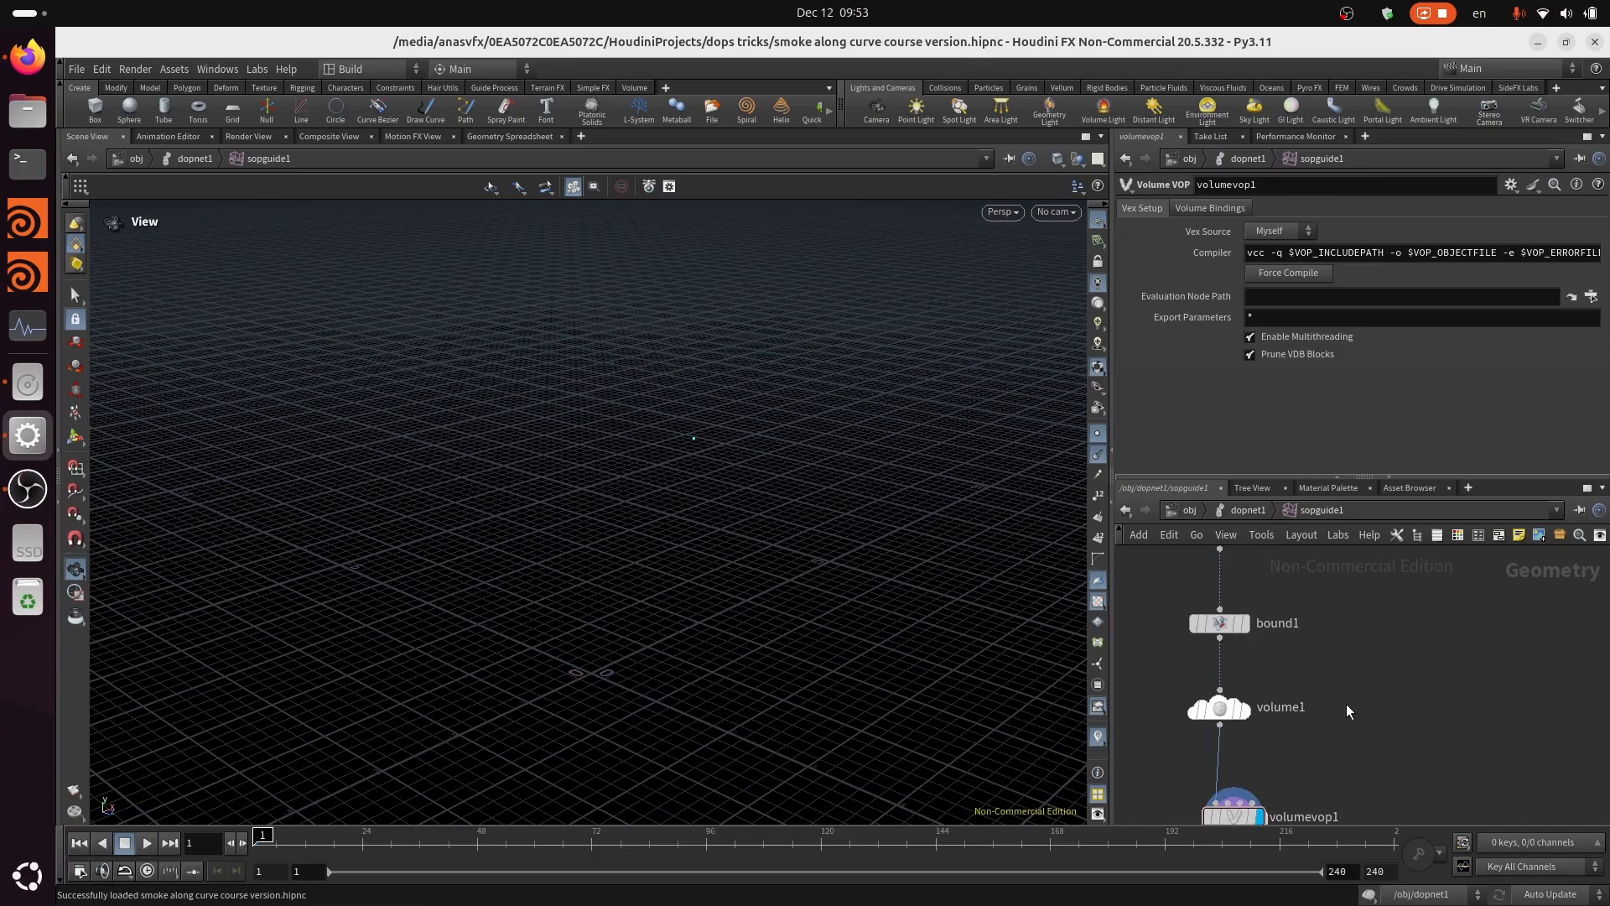
{"action": "middle_click_drag", "start_coordinate": [1335, 701], "coordinate": [1351, 779]}
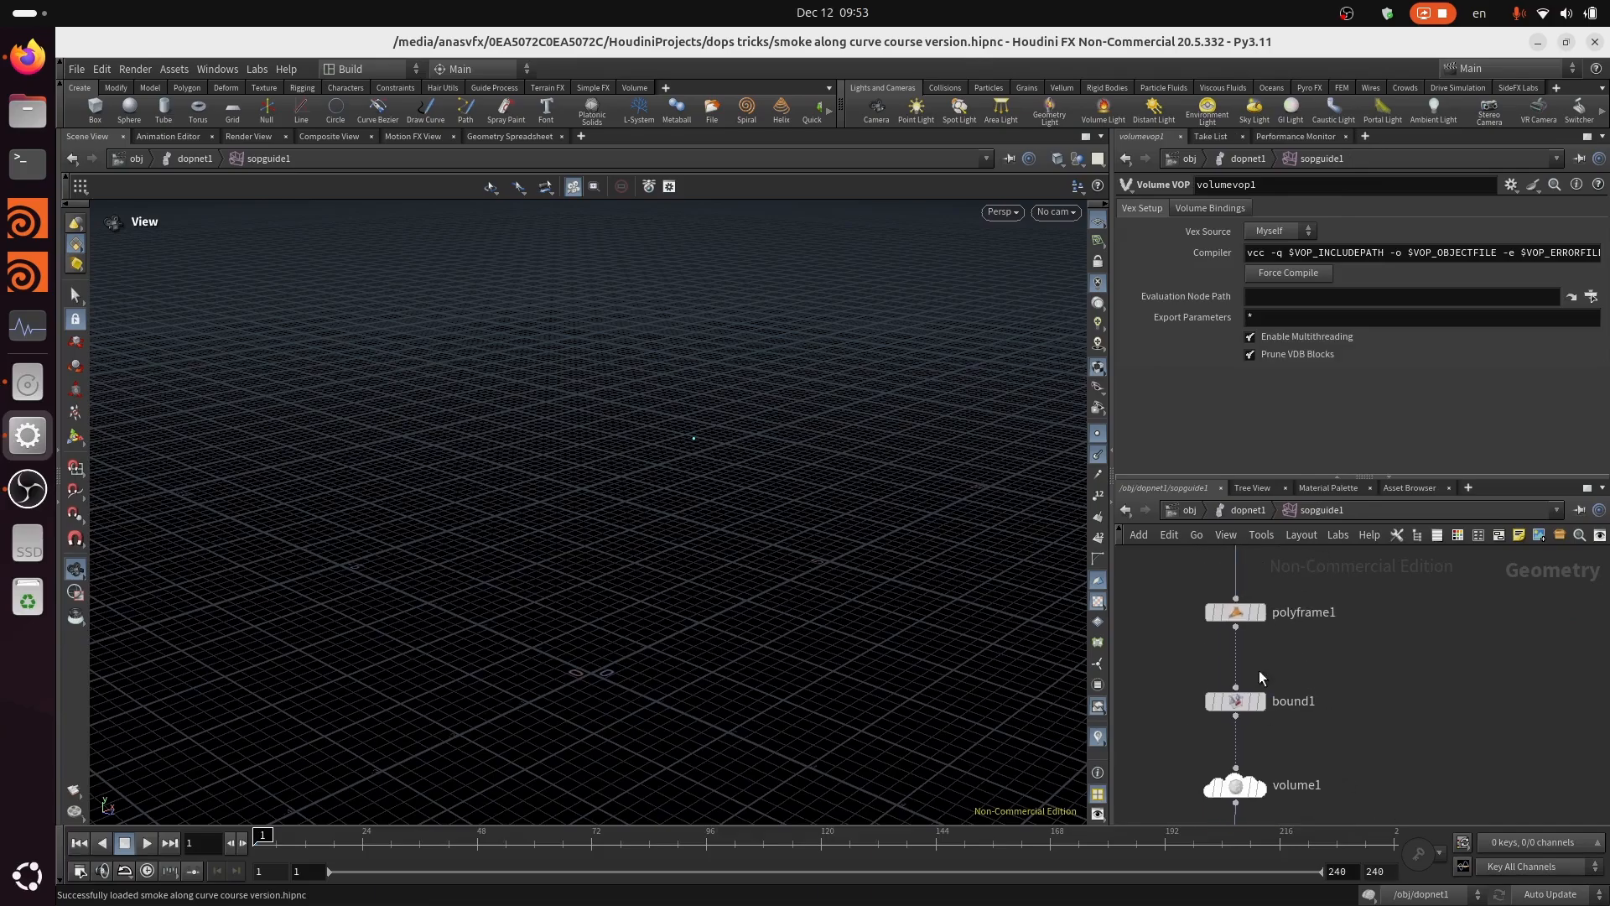
{"action": "left_click", "coordinate": [1236, 629]}
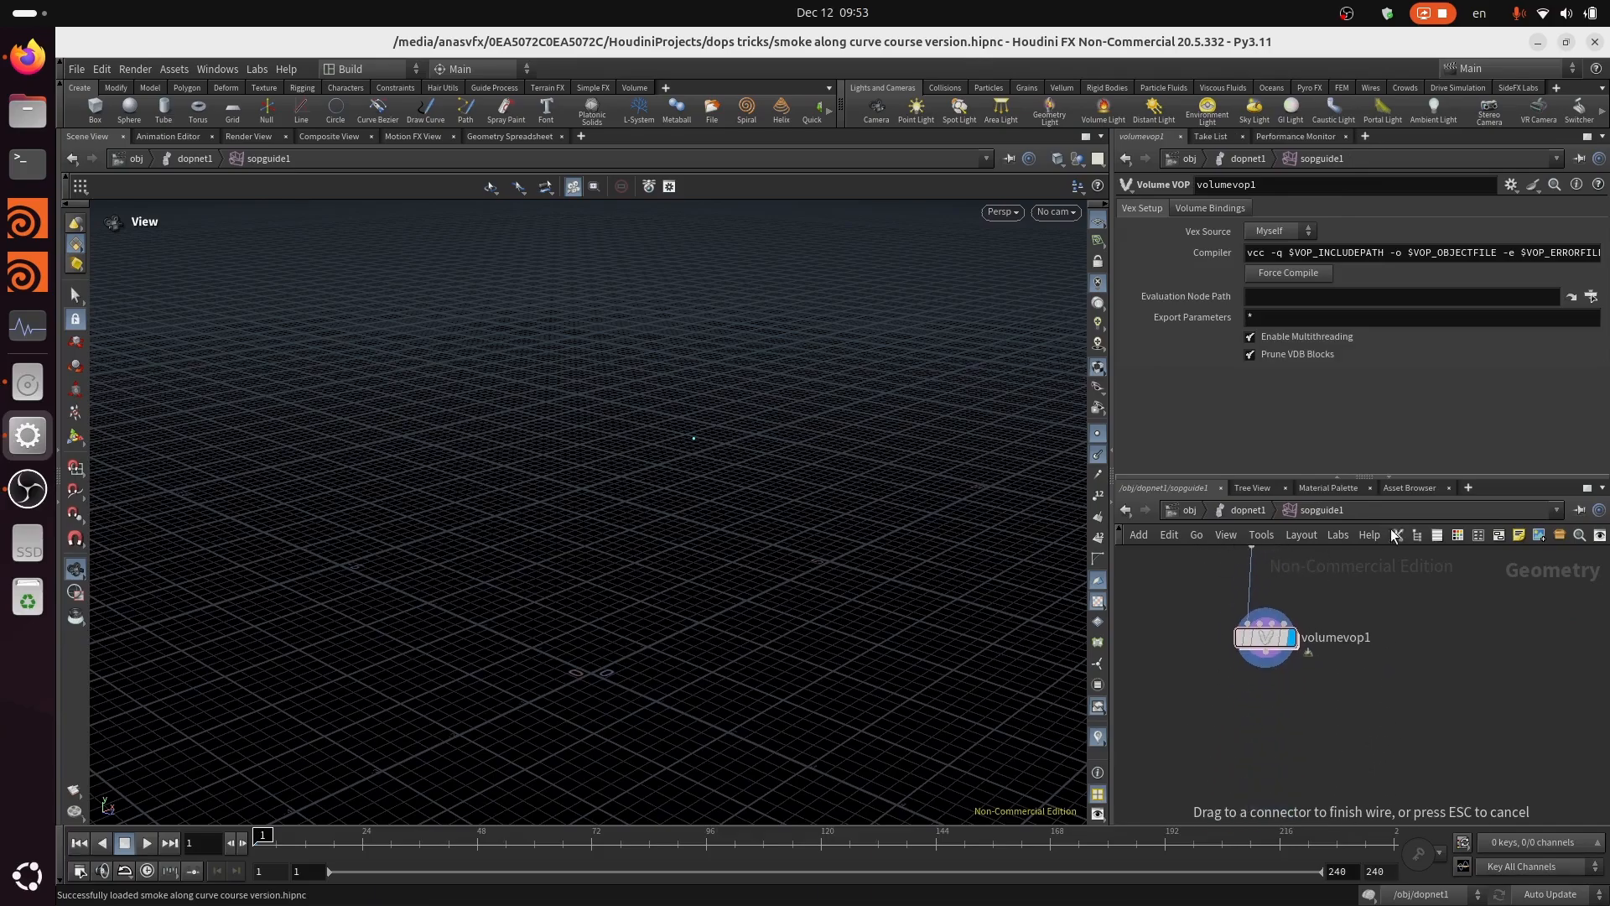
{"action": "left_click", "coordinate": [1265, 628]}
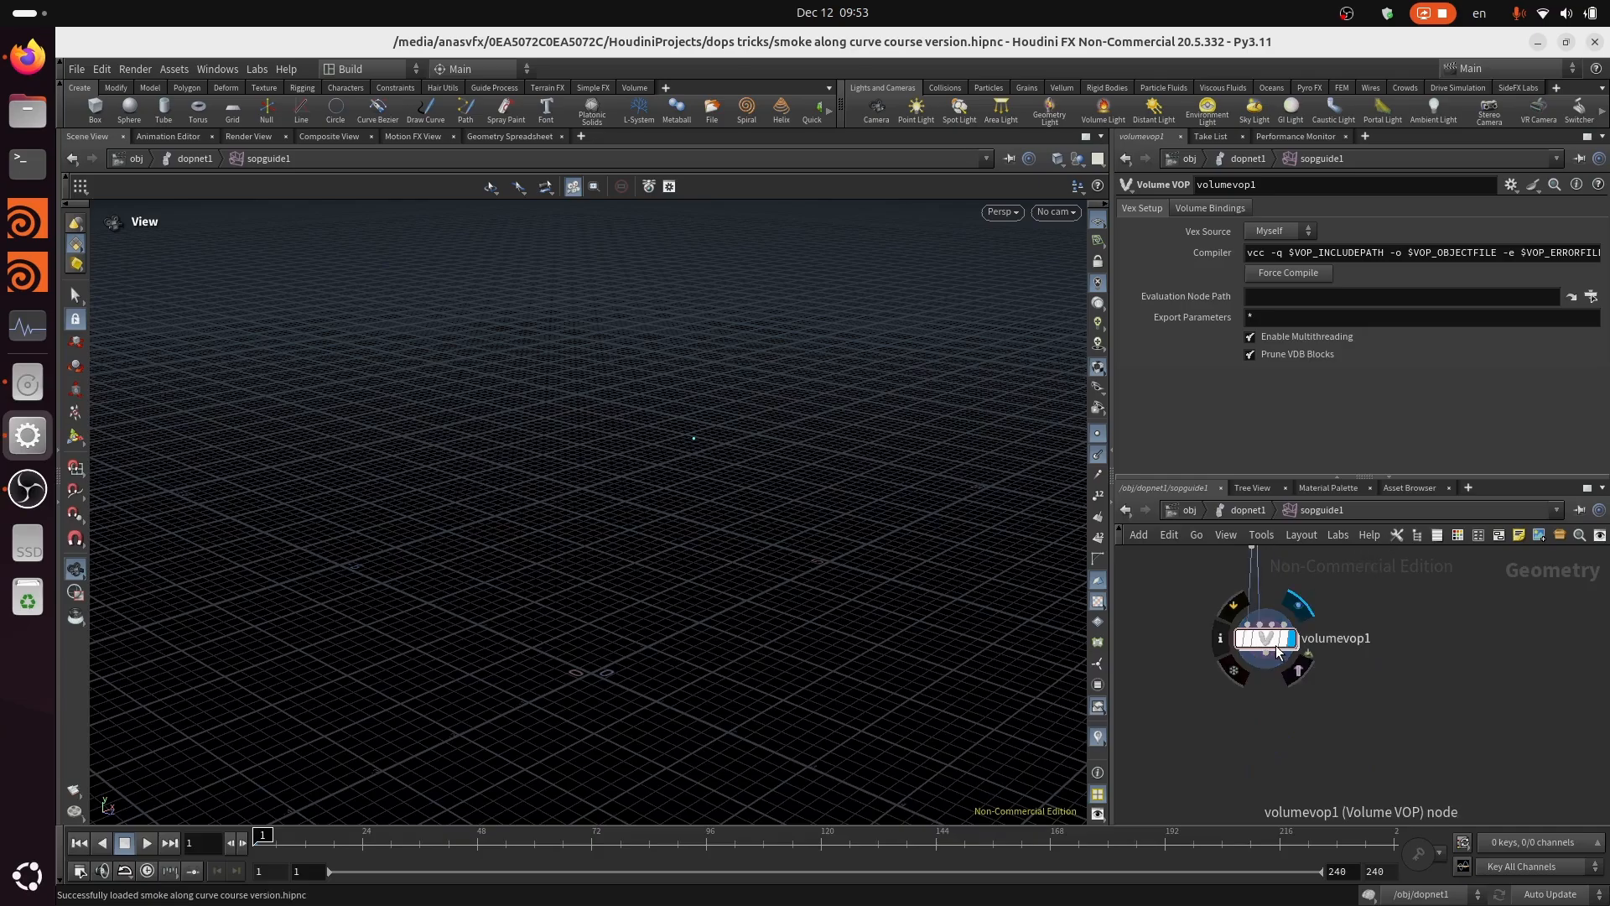
{"action": "left_click_drag", "start_coordinate": [1266, 627], "coordinate": [1401, 639]}
{"action": "middle_click_drag", "start_coordinate": [1305, 676], "coordinate": [1195, 752]}
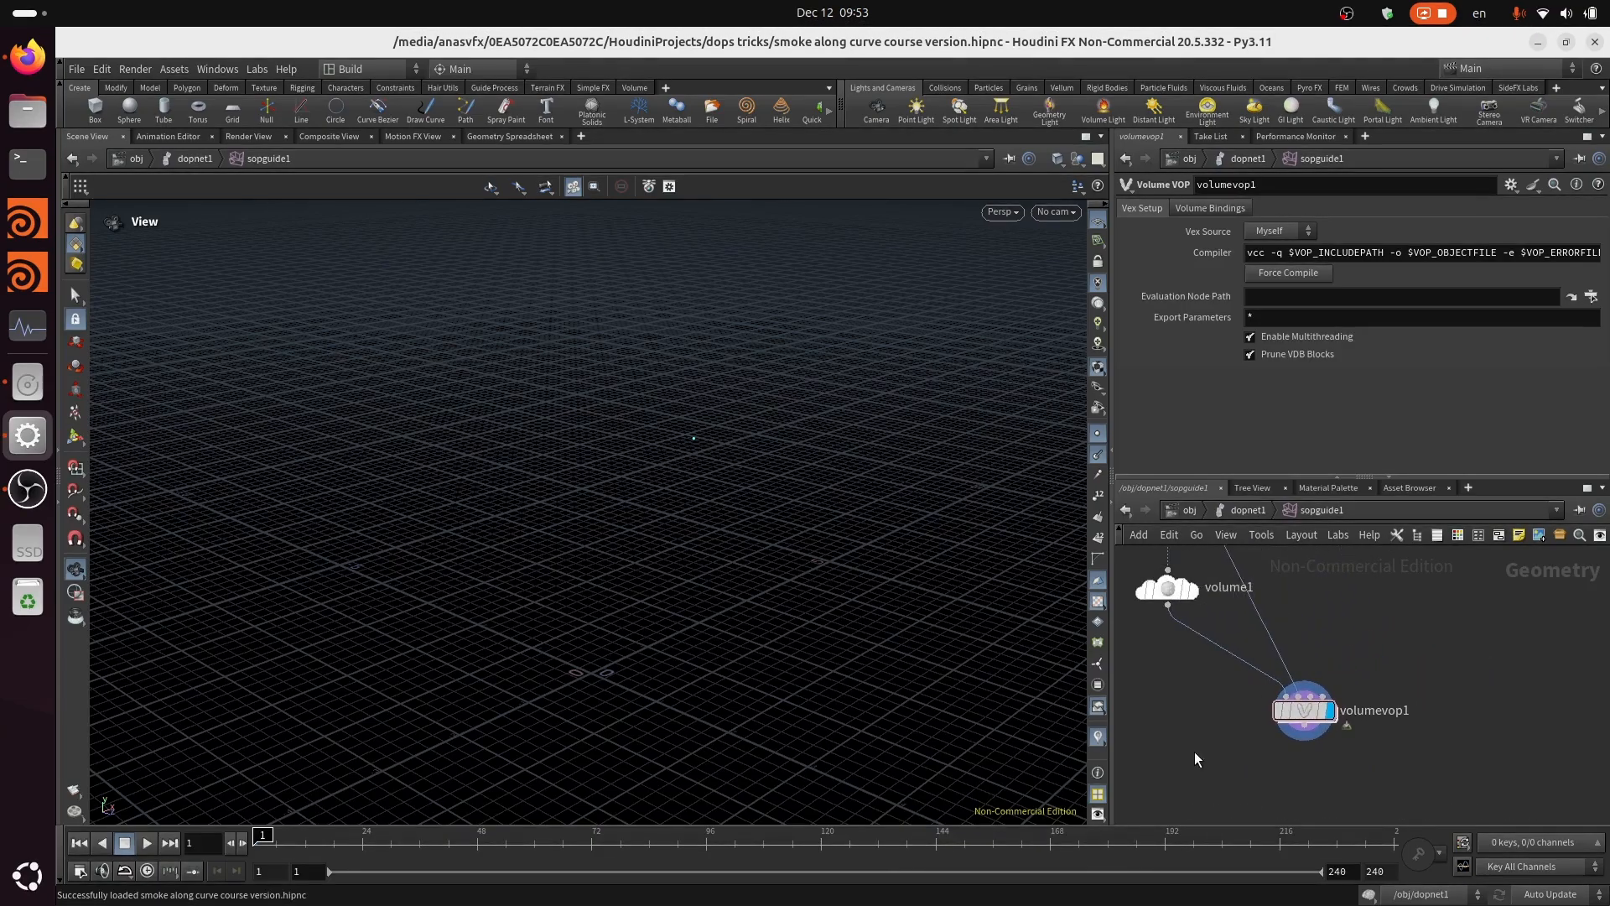
Step: Review the two connections feeding the Volume VOP and enter its network
{"action": "scroll", "coordinate": [1241, 713], "scroll_direction": "up", "scroll_amount": 3}
{"action": "middle_click_drag", "start_coordinate": [1280, 686], "coordinate": [1296, 777]}
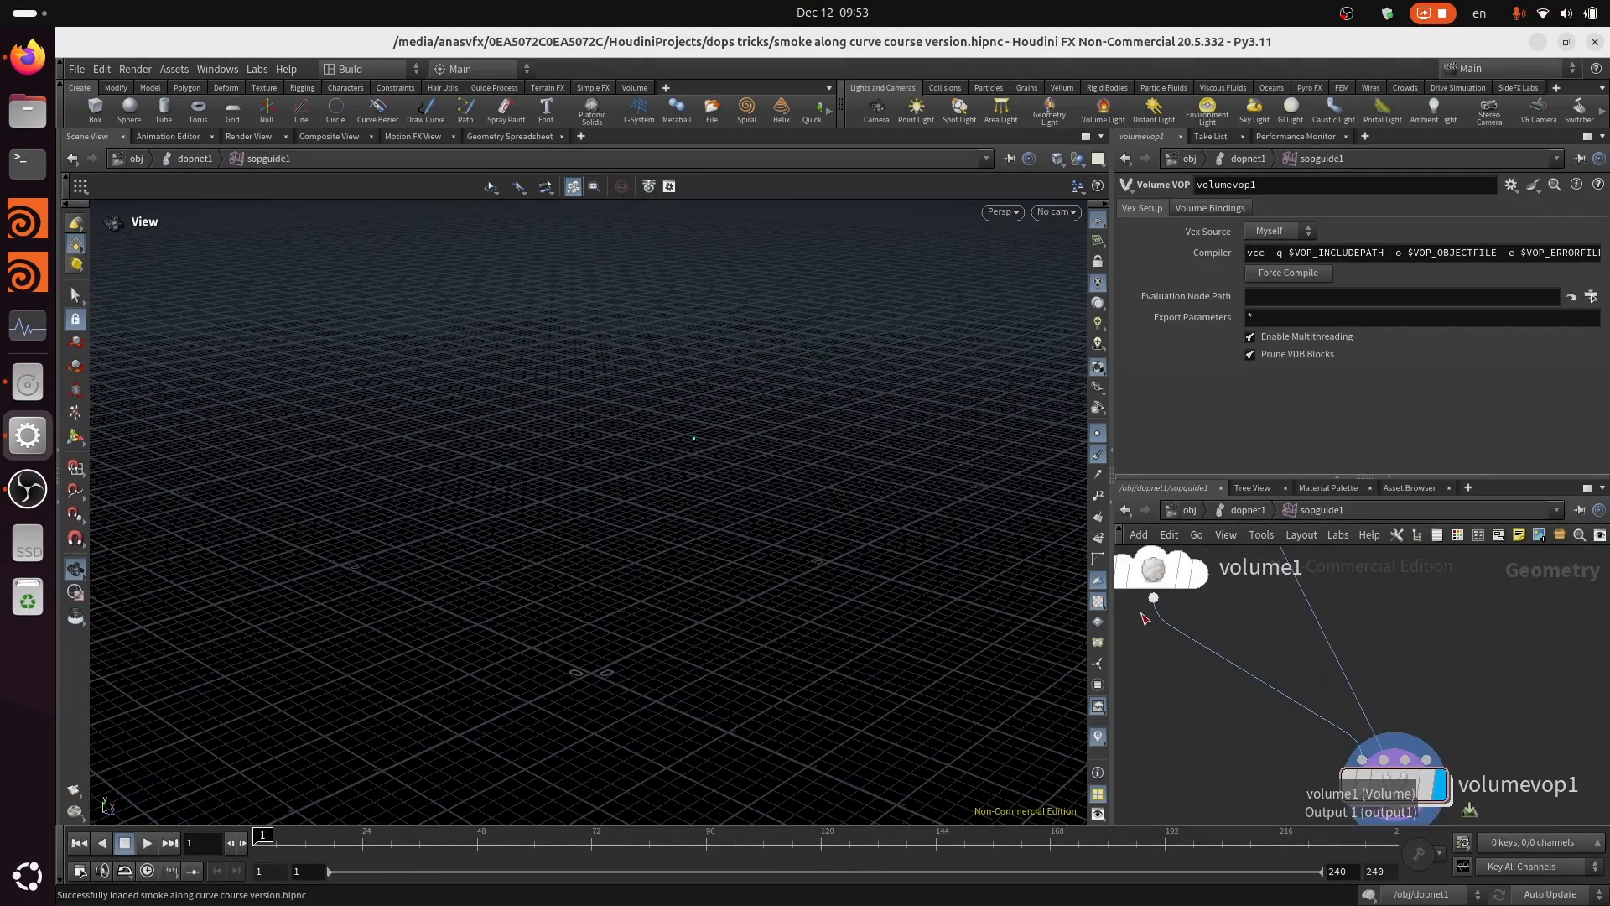
{"action": "middle_click_drag", "start_coordinate": [1354, 598], "coordinate": [1347, 637]}
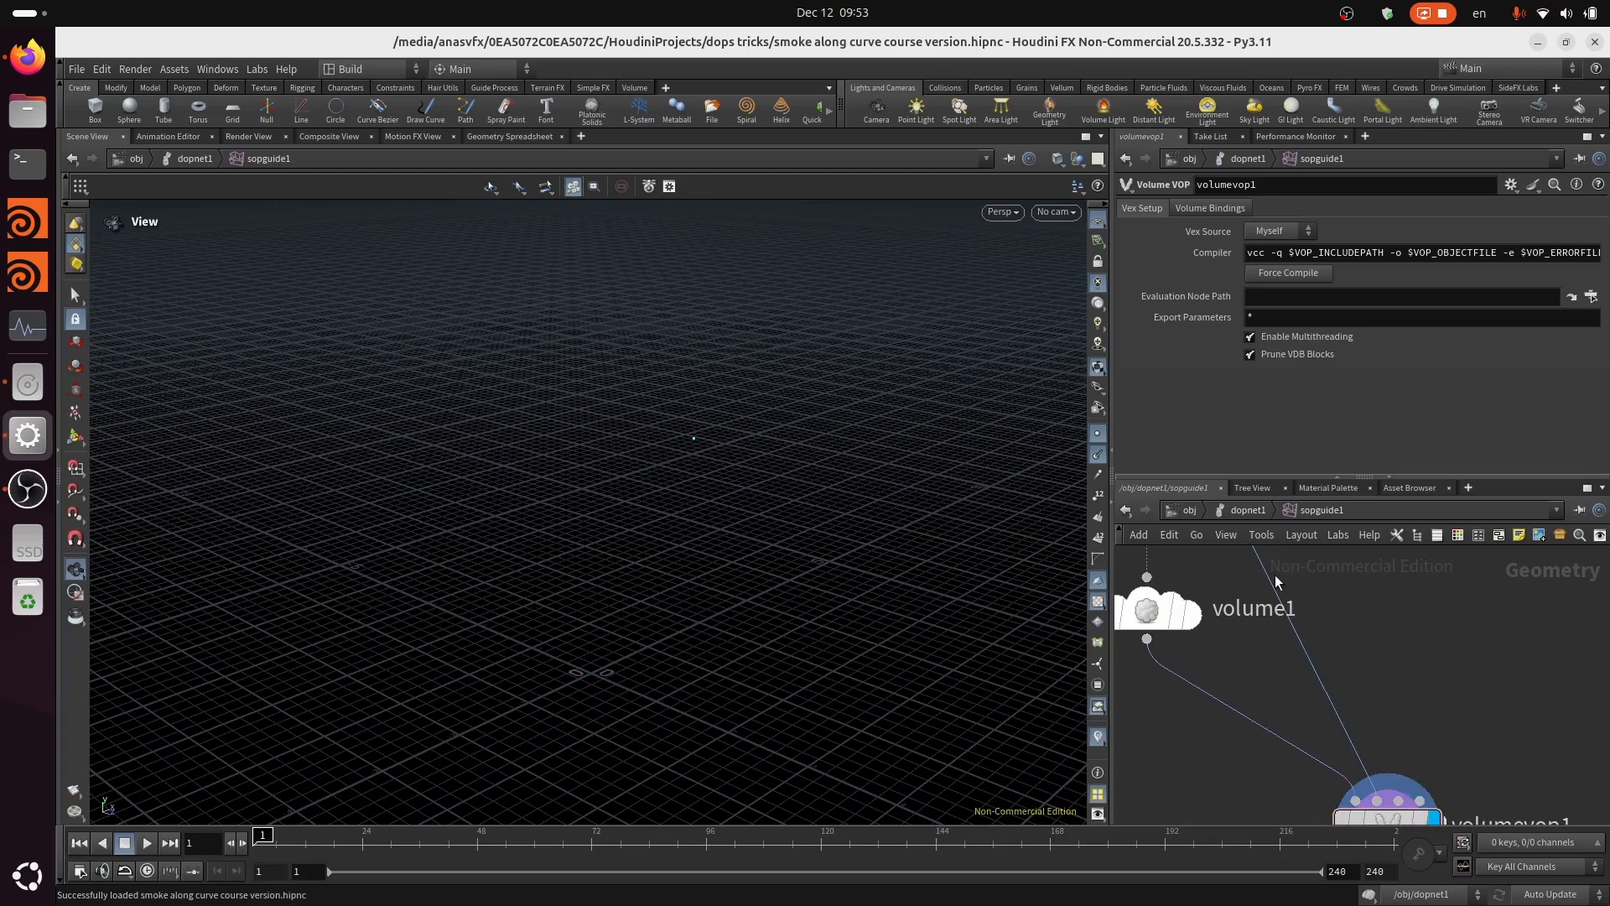
{"action": "middle_click_drag", "start_coordinate": [1367, 698], "coordinate": [1379, 660]}
{"action": "mouse_move", "coordinate": [1346, 767]}
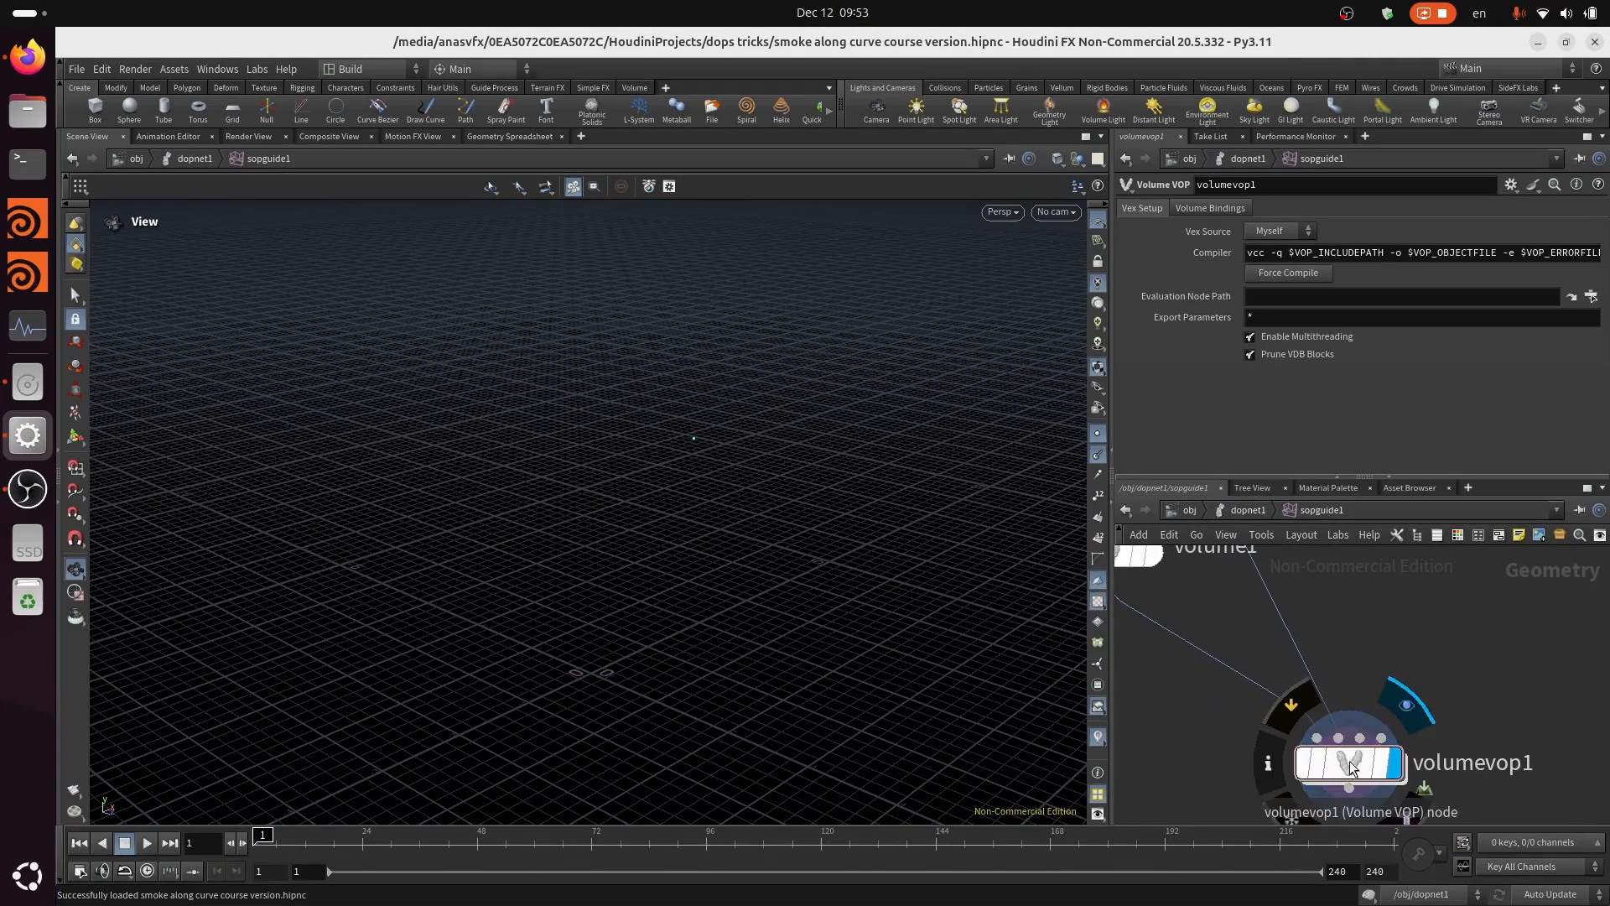
{"action": "double_click", "coordinate": [1350, 763]}
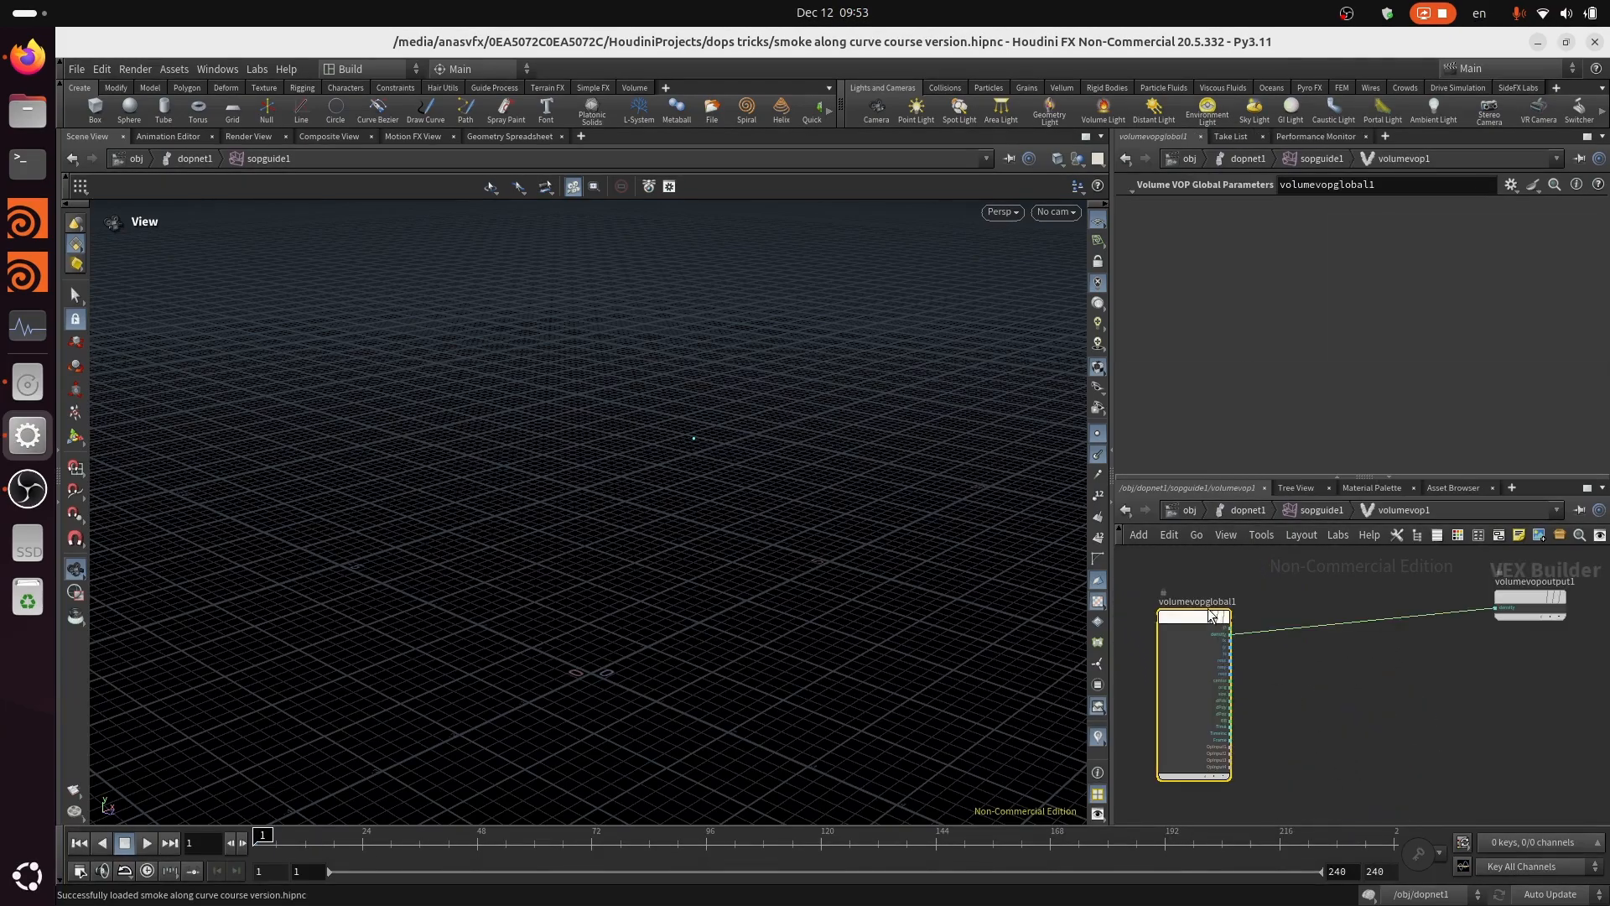
Step: Disconnect the density wire between the global parameters node and the output node
{"action": "middle_click_drag", "start_coordinate": [1277, 679], "coordinate": [1313, 638]}
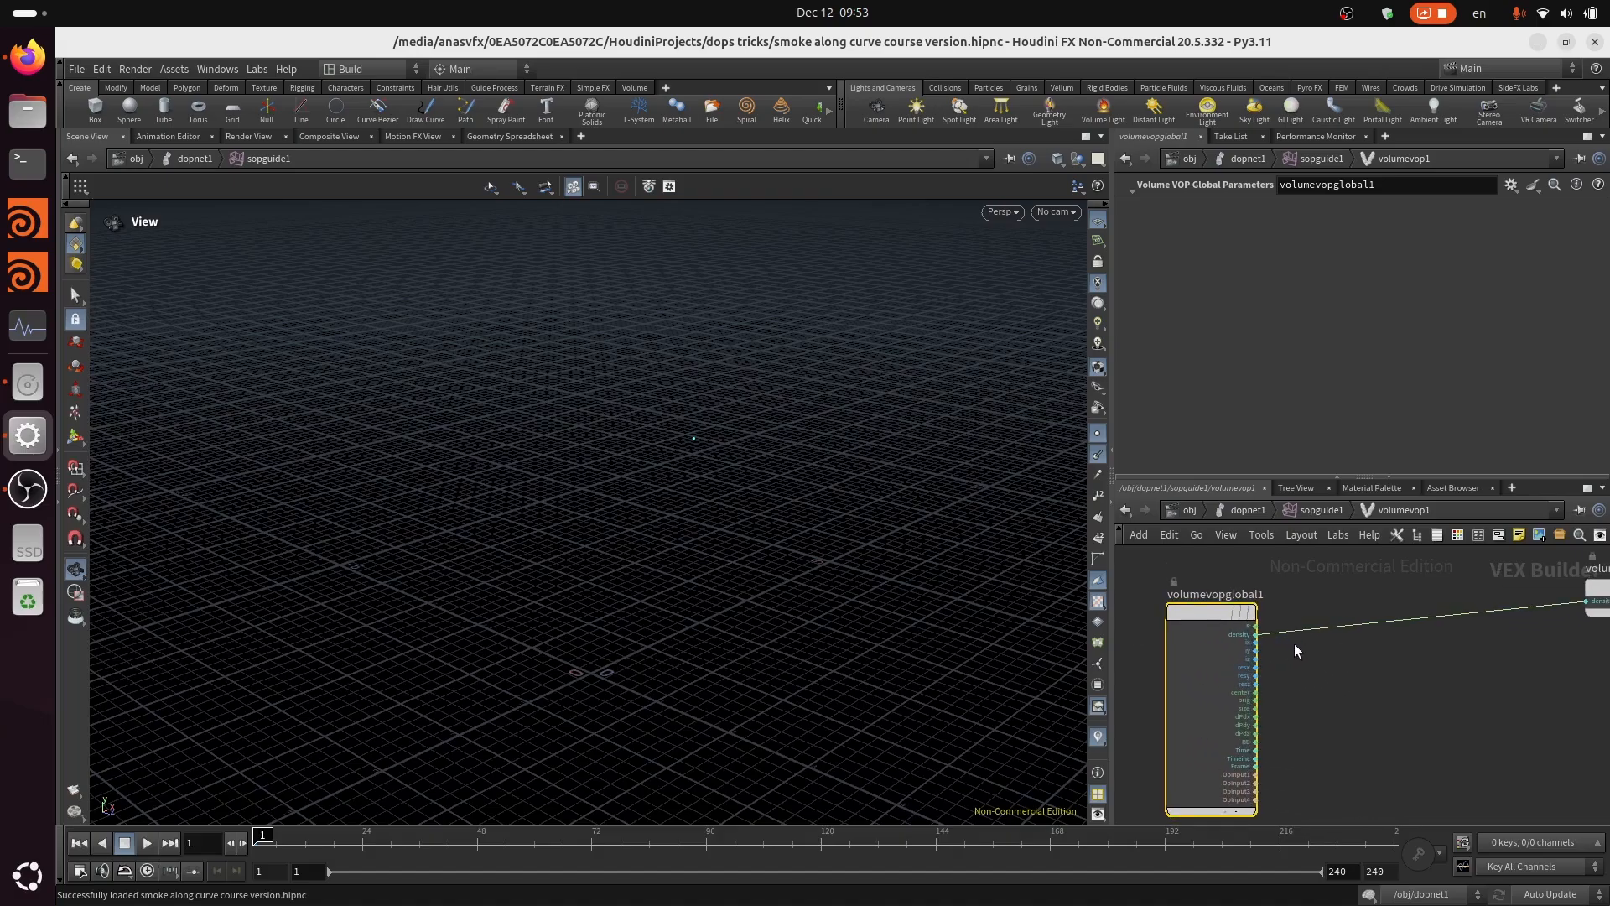
{"action": "right_click", "coordinate": [1309, 629]}
{"action": "left_click", "coordinate": [1356, 690]}
{"action": "middle_click_drag", "start_coordinate": [1393, 693], "coordinate": [1493, 719]}
{"action": "left_click_drag", "start_coordinate": [1277, 635], "coordinate": [1127, 600]}
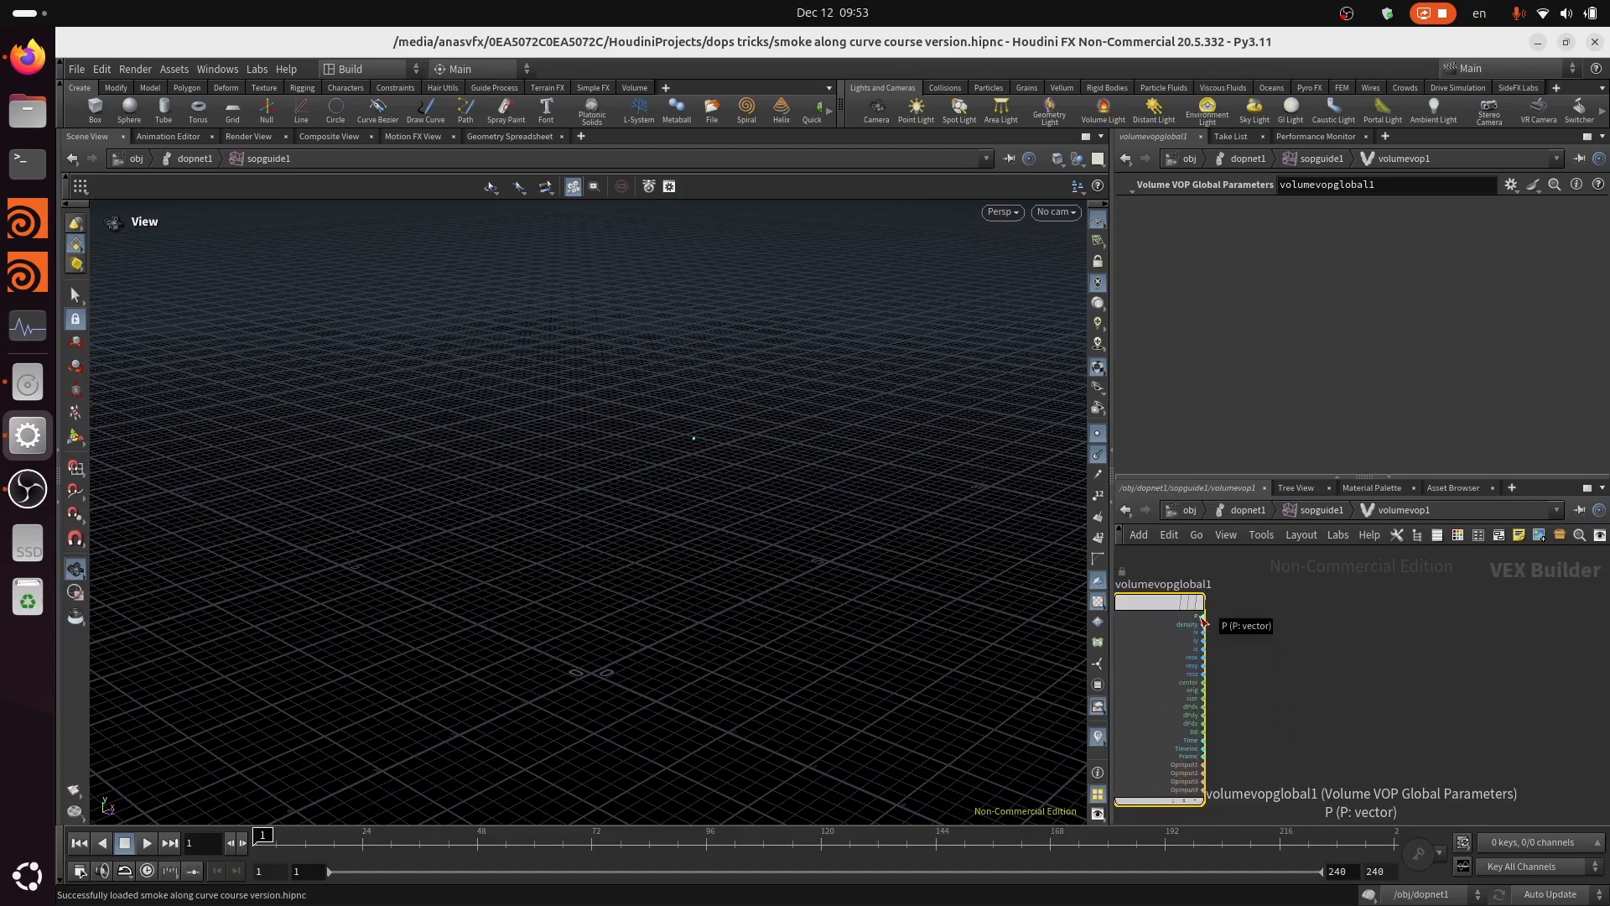
Step: Add a Point Cloud Open node beside the global parameters node in the Volume VOP network
{"action": "middle_click_drag", "start_coordinate": [1255, 666], "coordinate": [1247, 634]}
{"action": "scroll", "coordinate": [1226, 651], "scroll_direction": "up", "scroll_amount": 2}
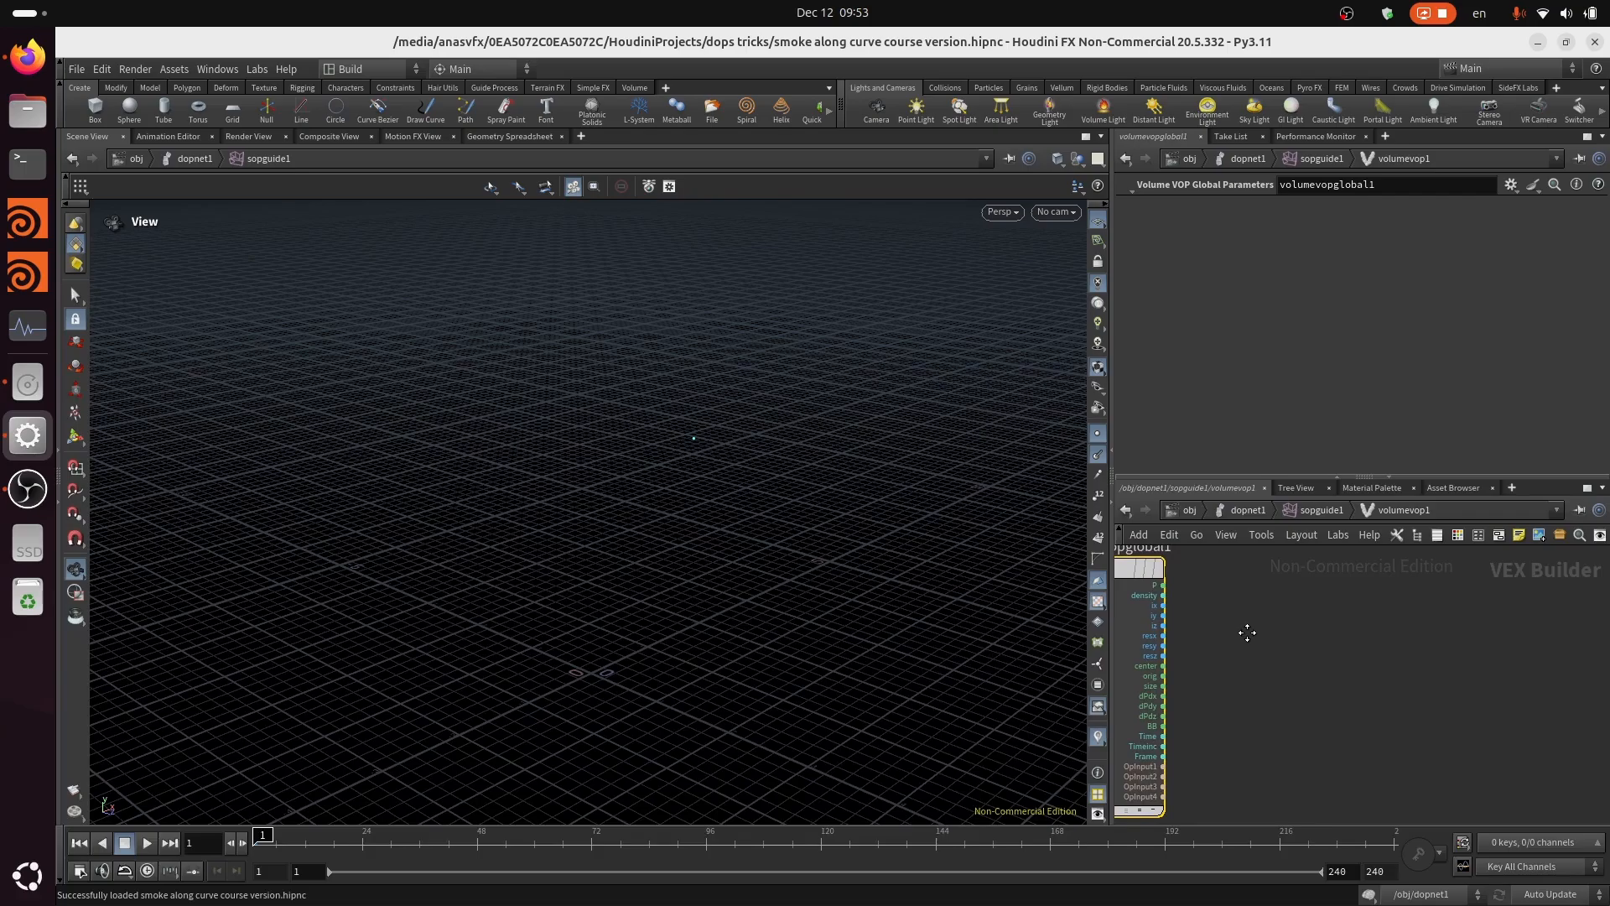
{"action": "middle_click_drag", "start_coordinate": [1248, 634], "coordinate": [1272, 640]}
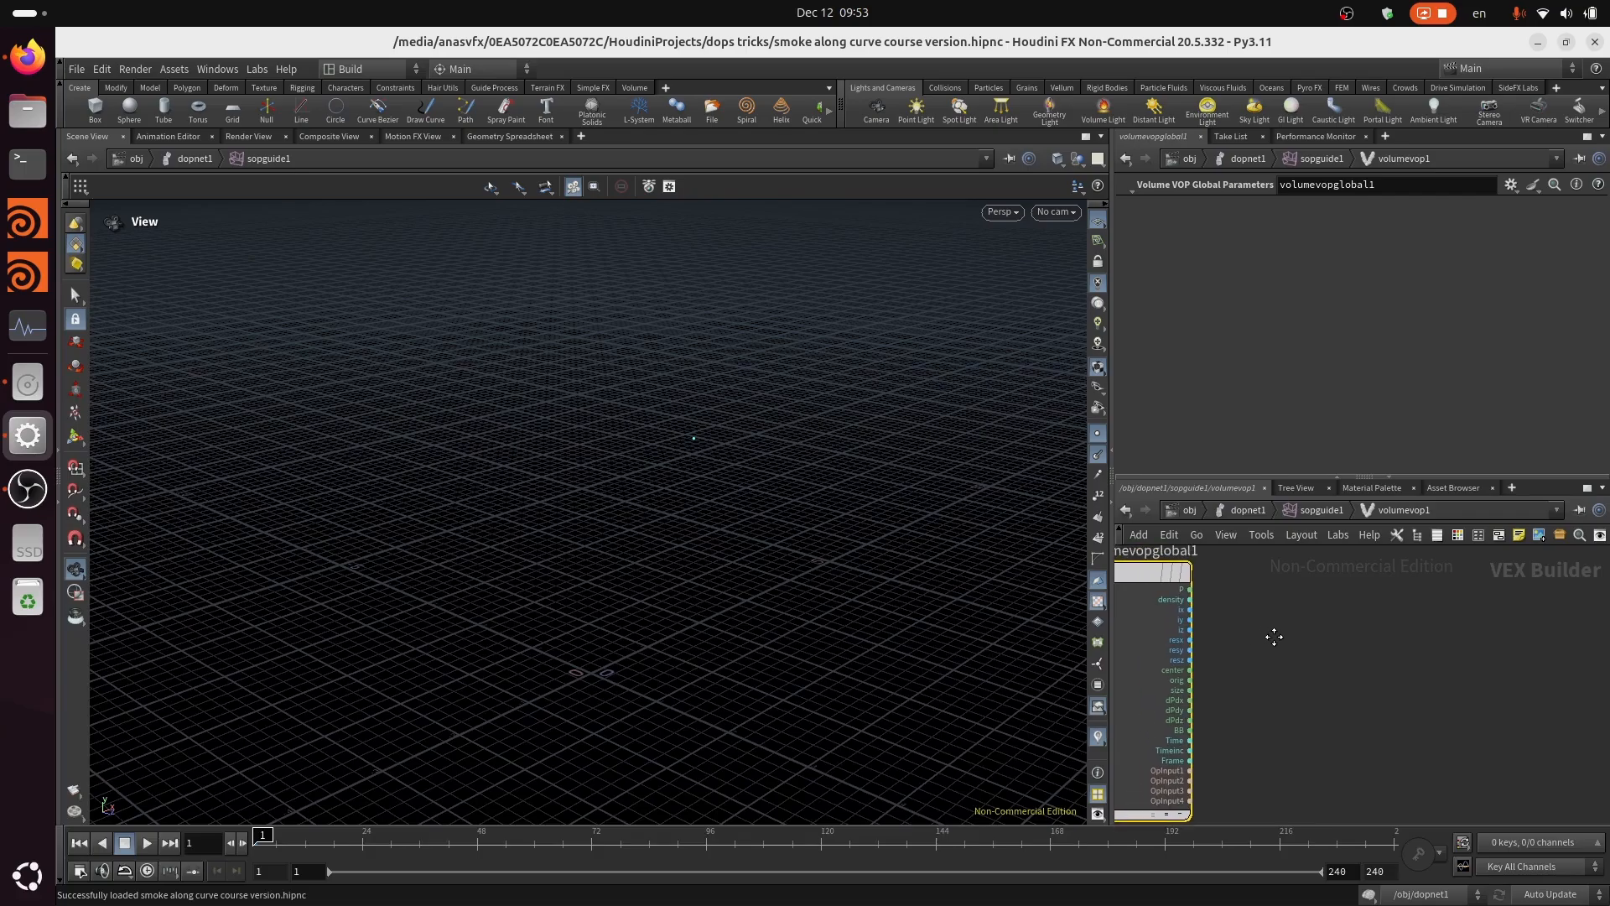
{"action": "scroll", "coordinate": [1246, 652], "scroll_direction": "up", "scroll_amount": 2}
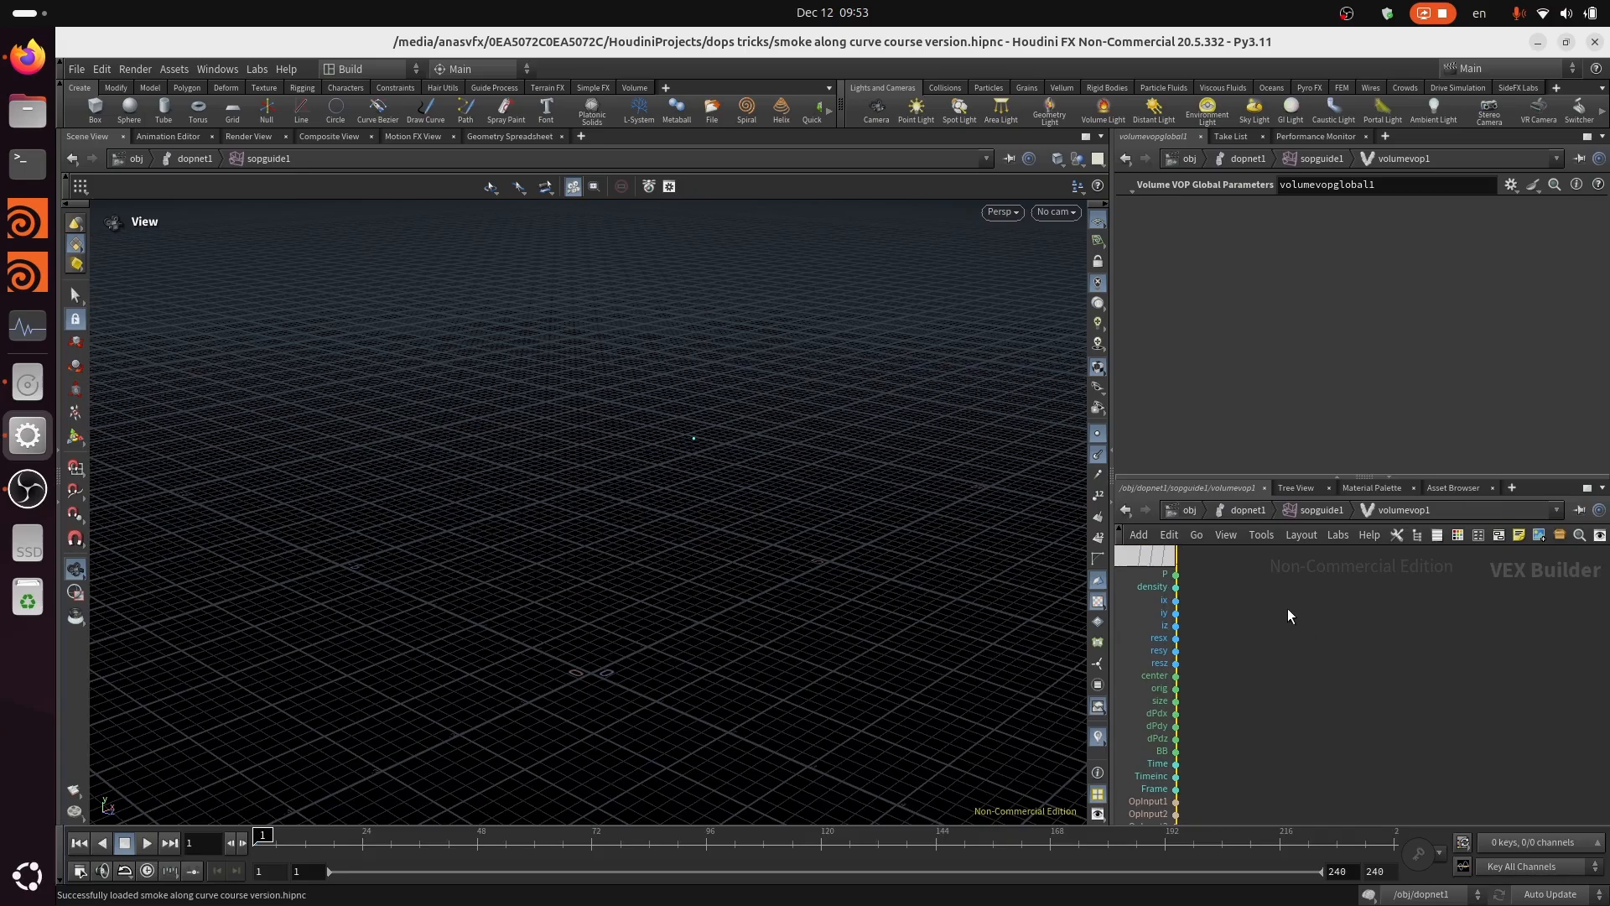
{"action": "key", "text": "Tab"}
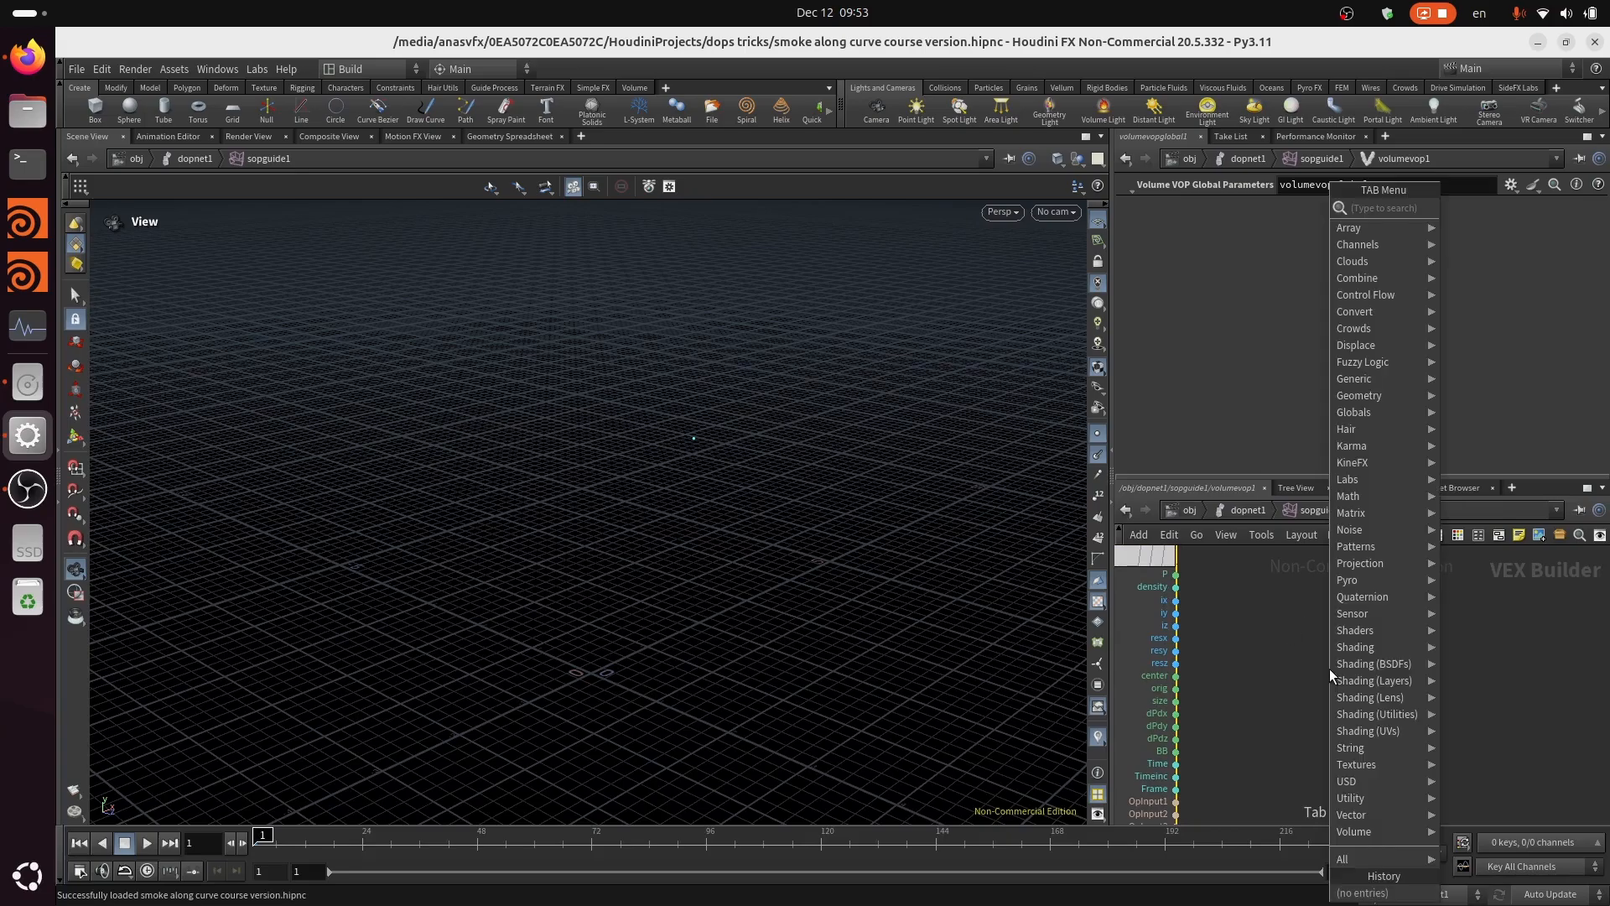
{"action": "type", "text": "point"}
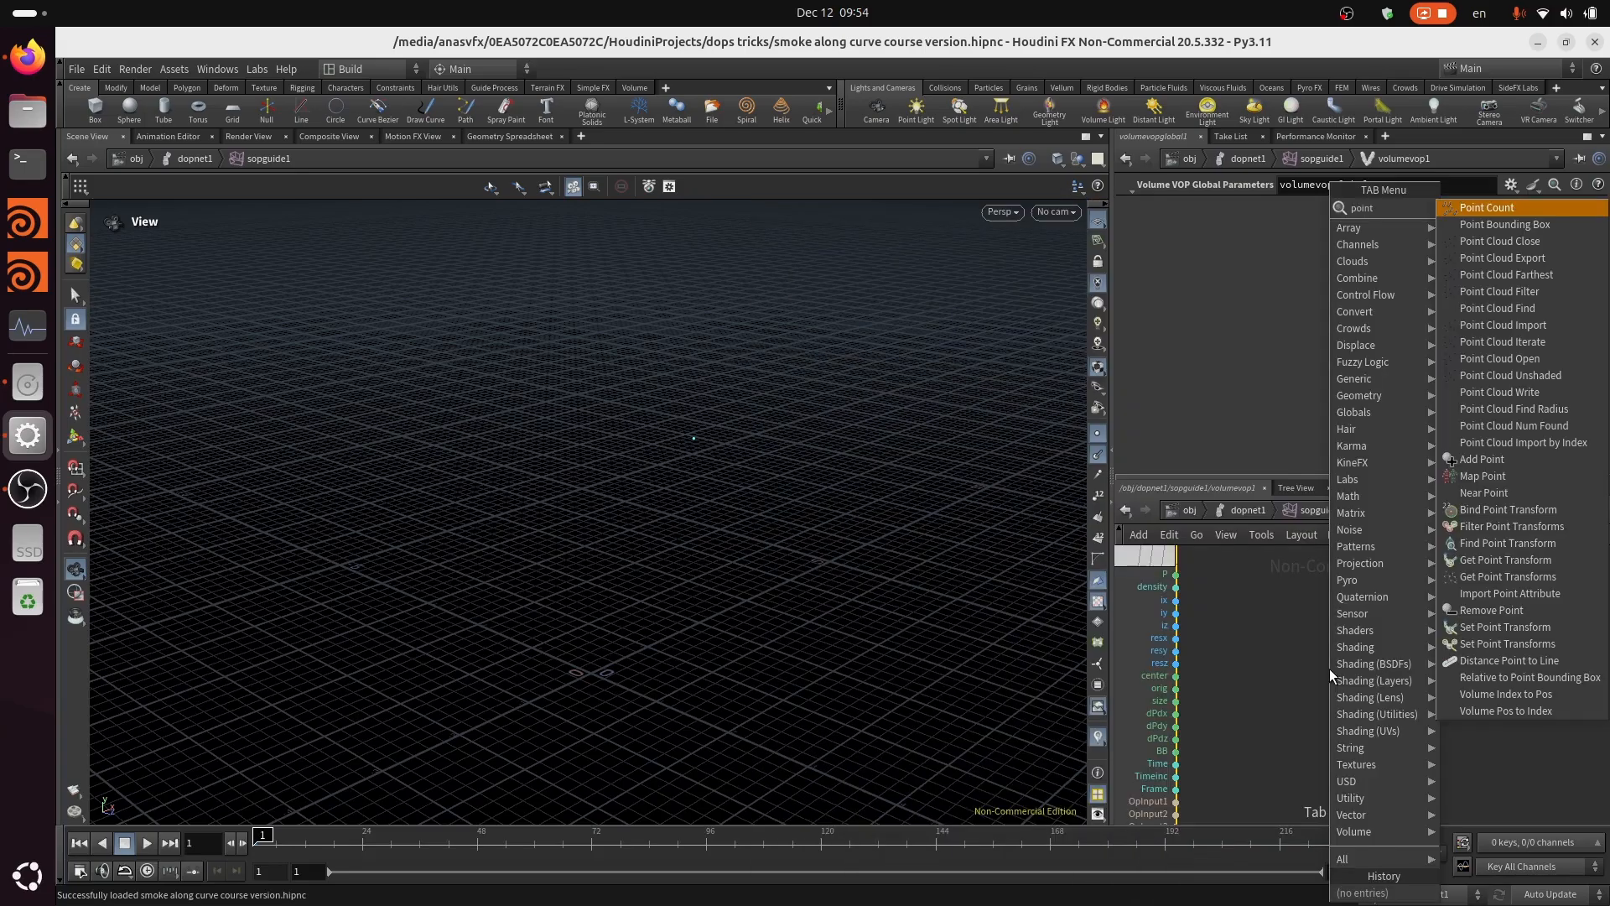
{"action": "type", "text": " clo"}
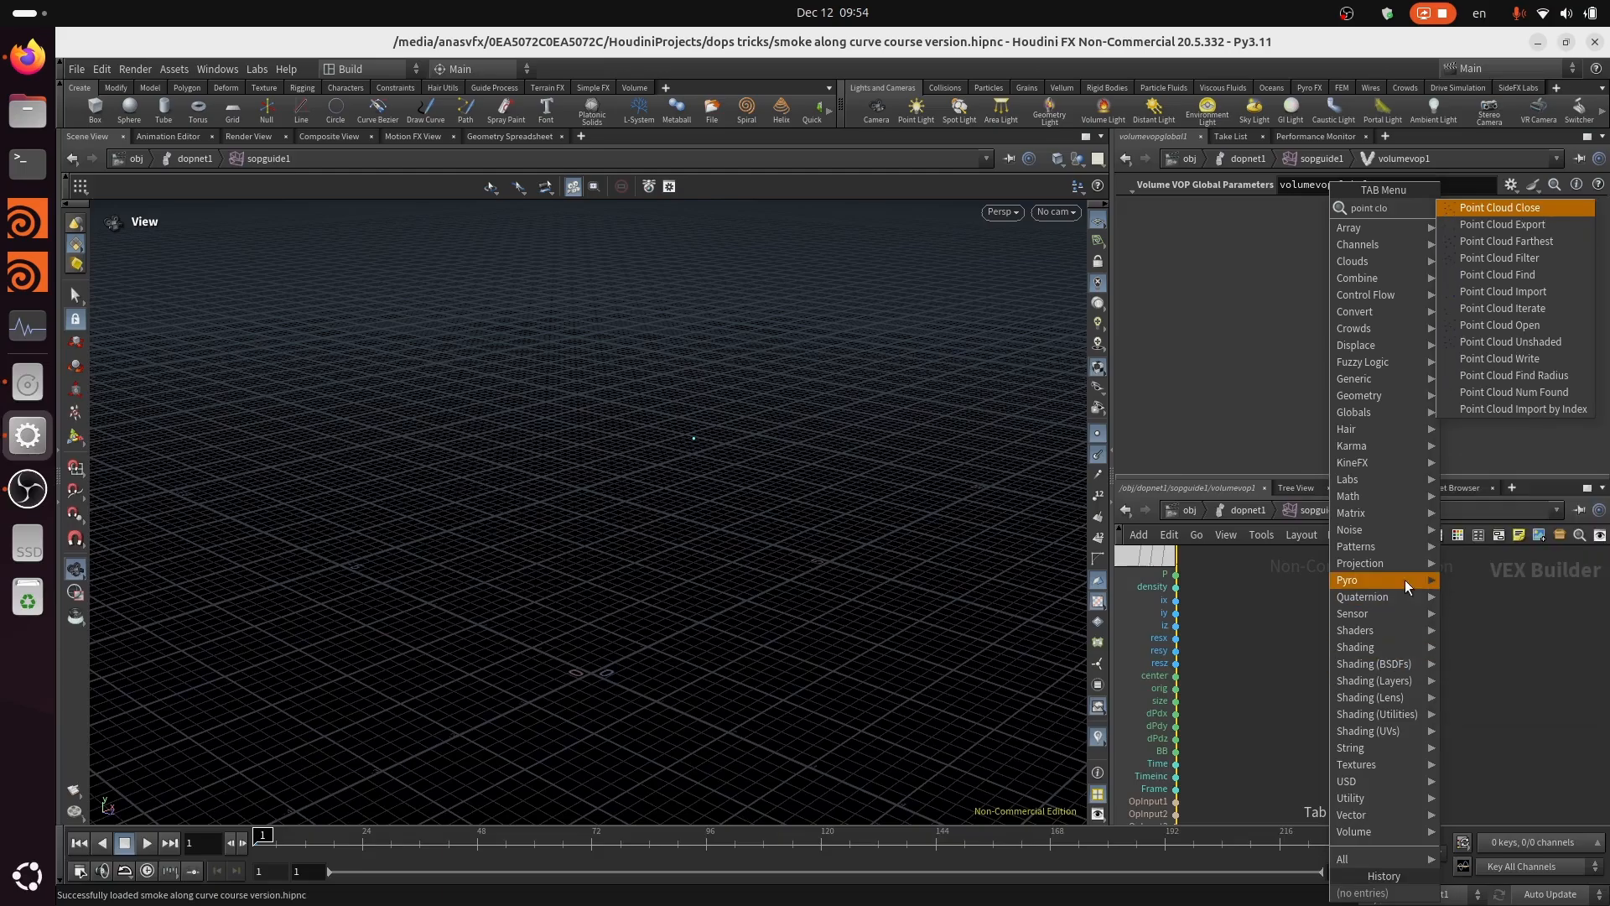
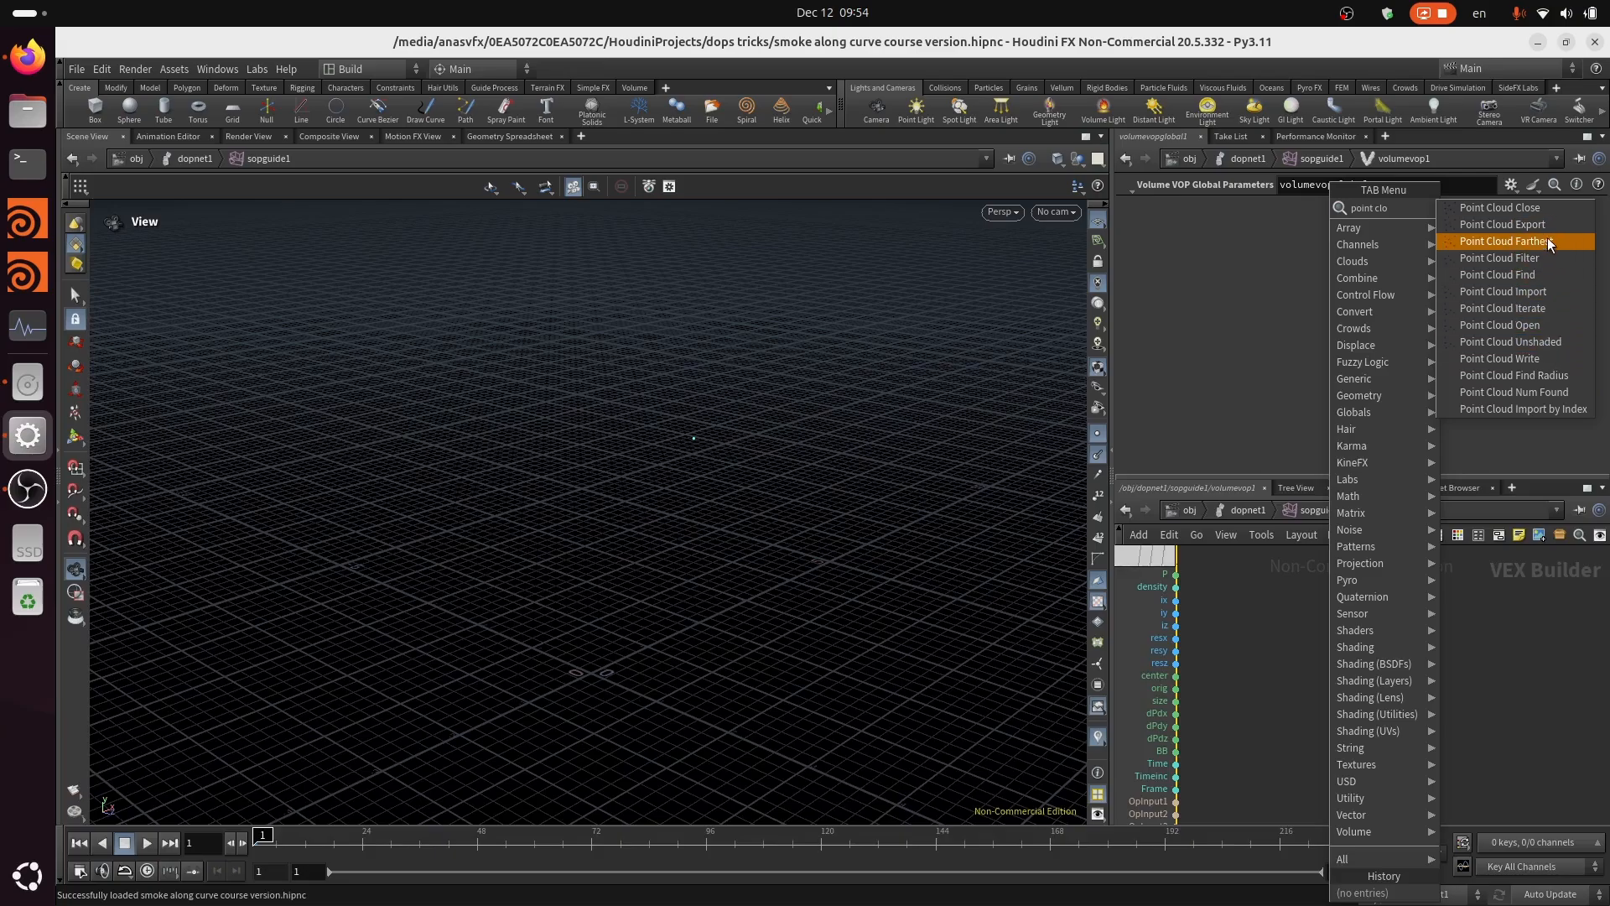
{"action": "left_click", "coordinate": [1547, 325]}
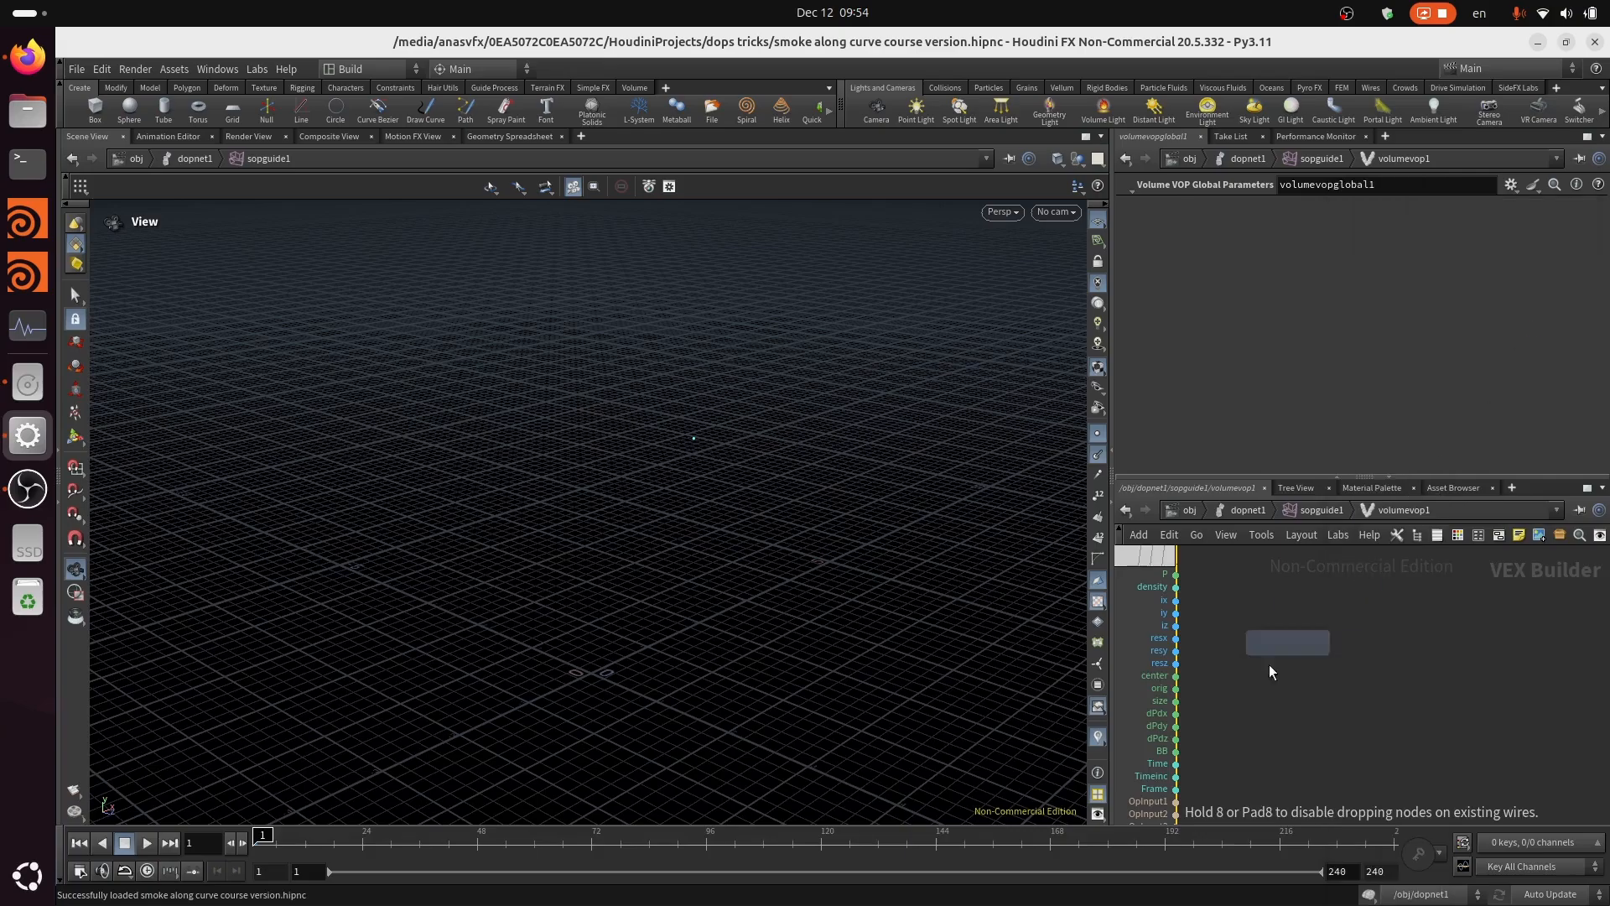
{"action": "left_click", "coordinate": [1359, 675]}
{"action": "scroll", "coordinate": [1249, 688], "scroll_direction": "down", "scroll_amount": 3}
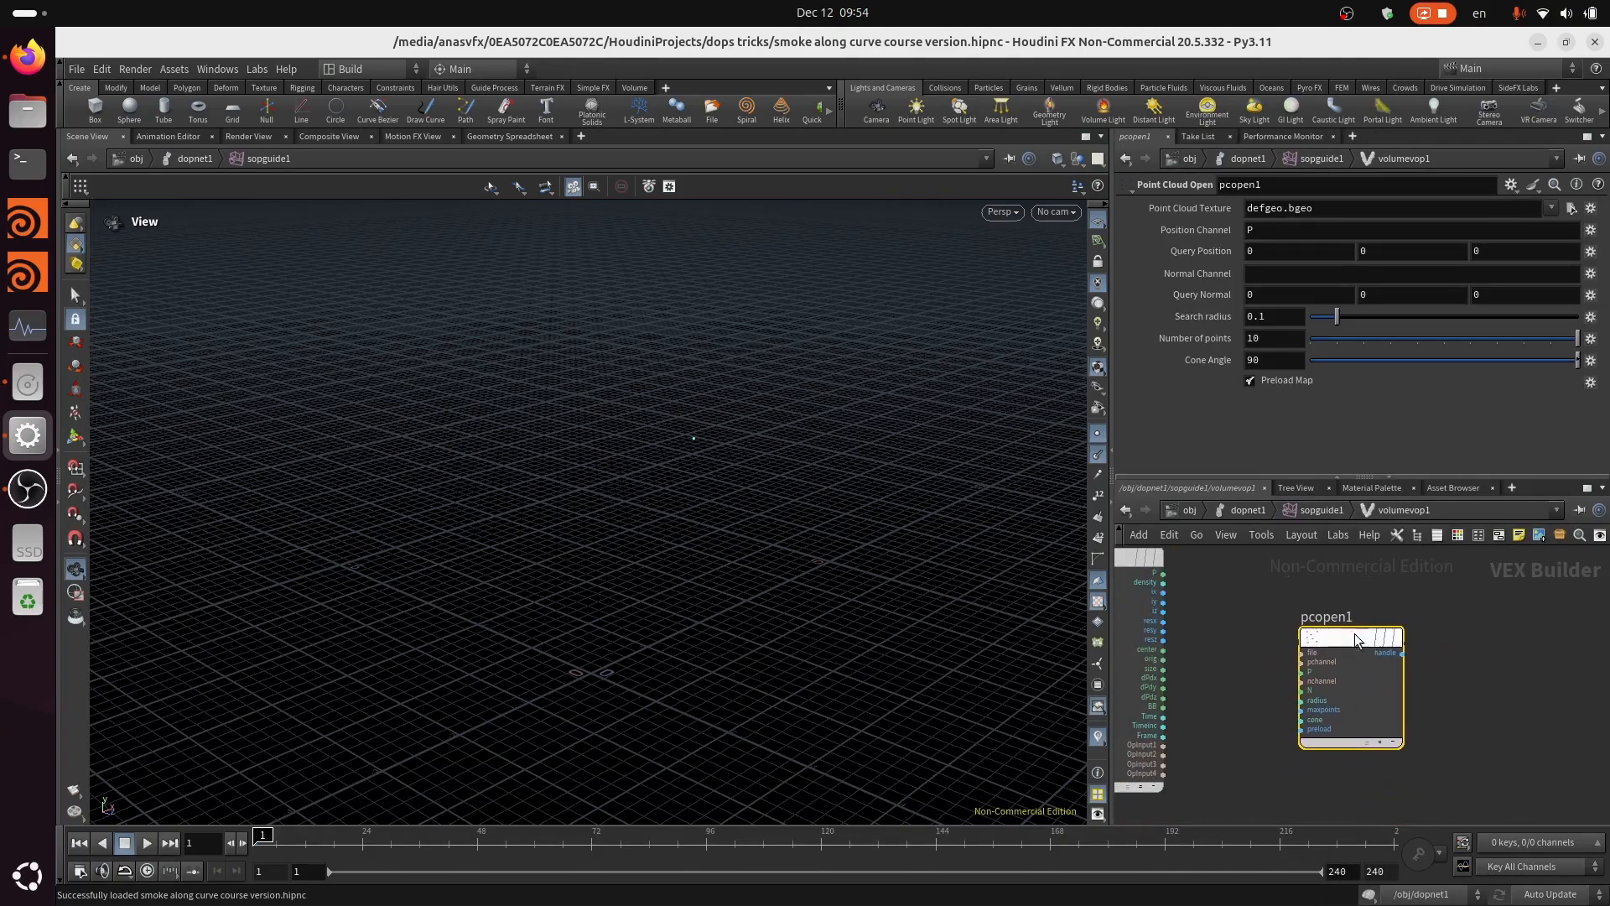
Step: Connect the global parameters node's P output to the Point Cloud Open node's P input
{"action": "scroll", "coordinate": [1266, 673], "scroll_direction": "up", "scroll_amount": 2}
{"action": "middle_click_drag", "start_coordinate": [1266, 673], "coordinate": [1332, 686]}
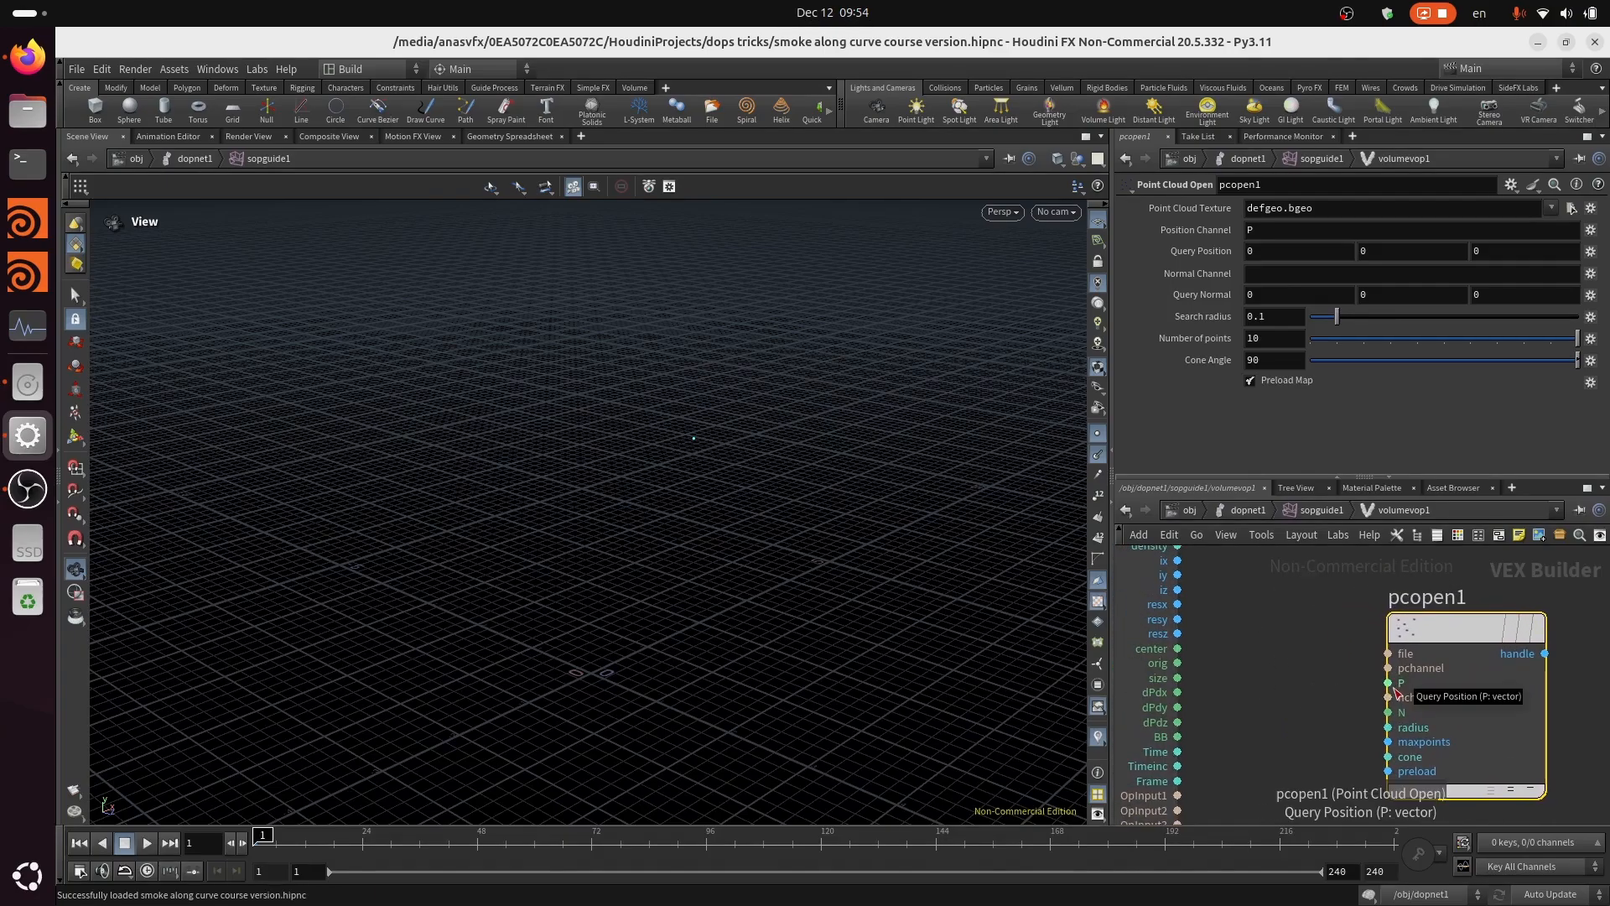
{"action": "left_click", "coordinate": [1401, 686]}
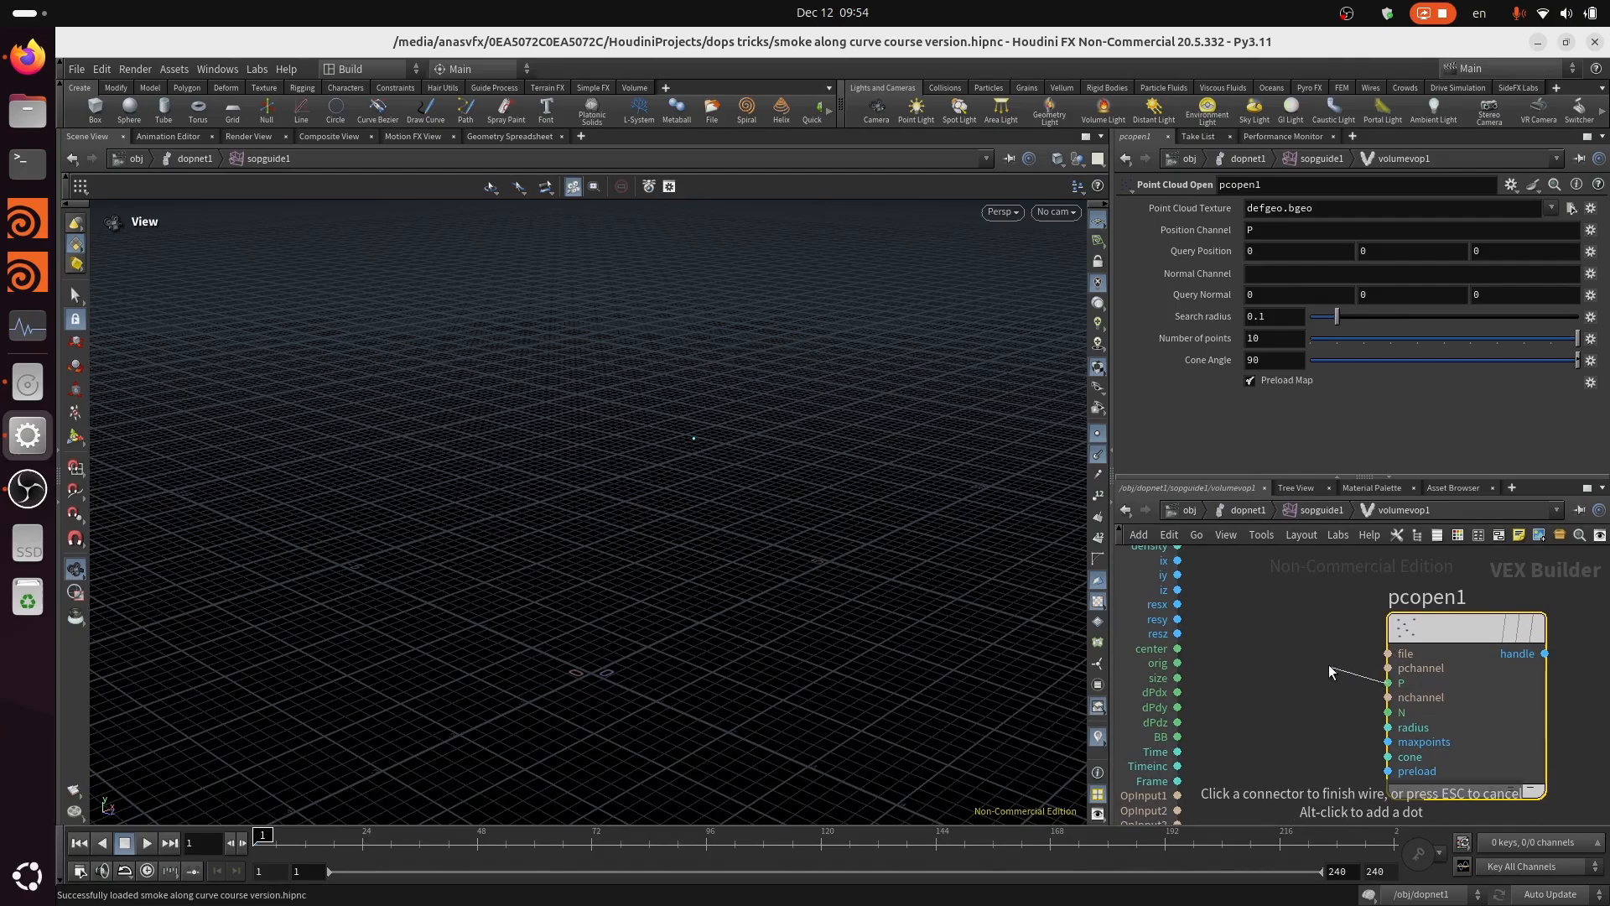
{"action": "middle_click_drag", "start_coordinate": [1274, 613], "coordinate": [1317, 675]}
{"action": "left_click", "coordinate": [1219, 594]}
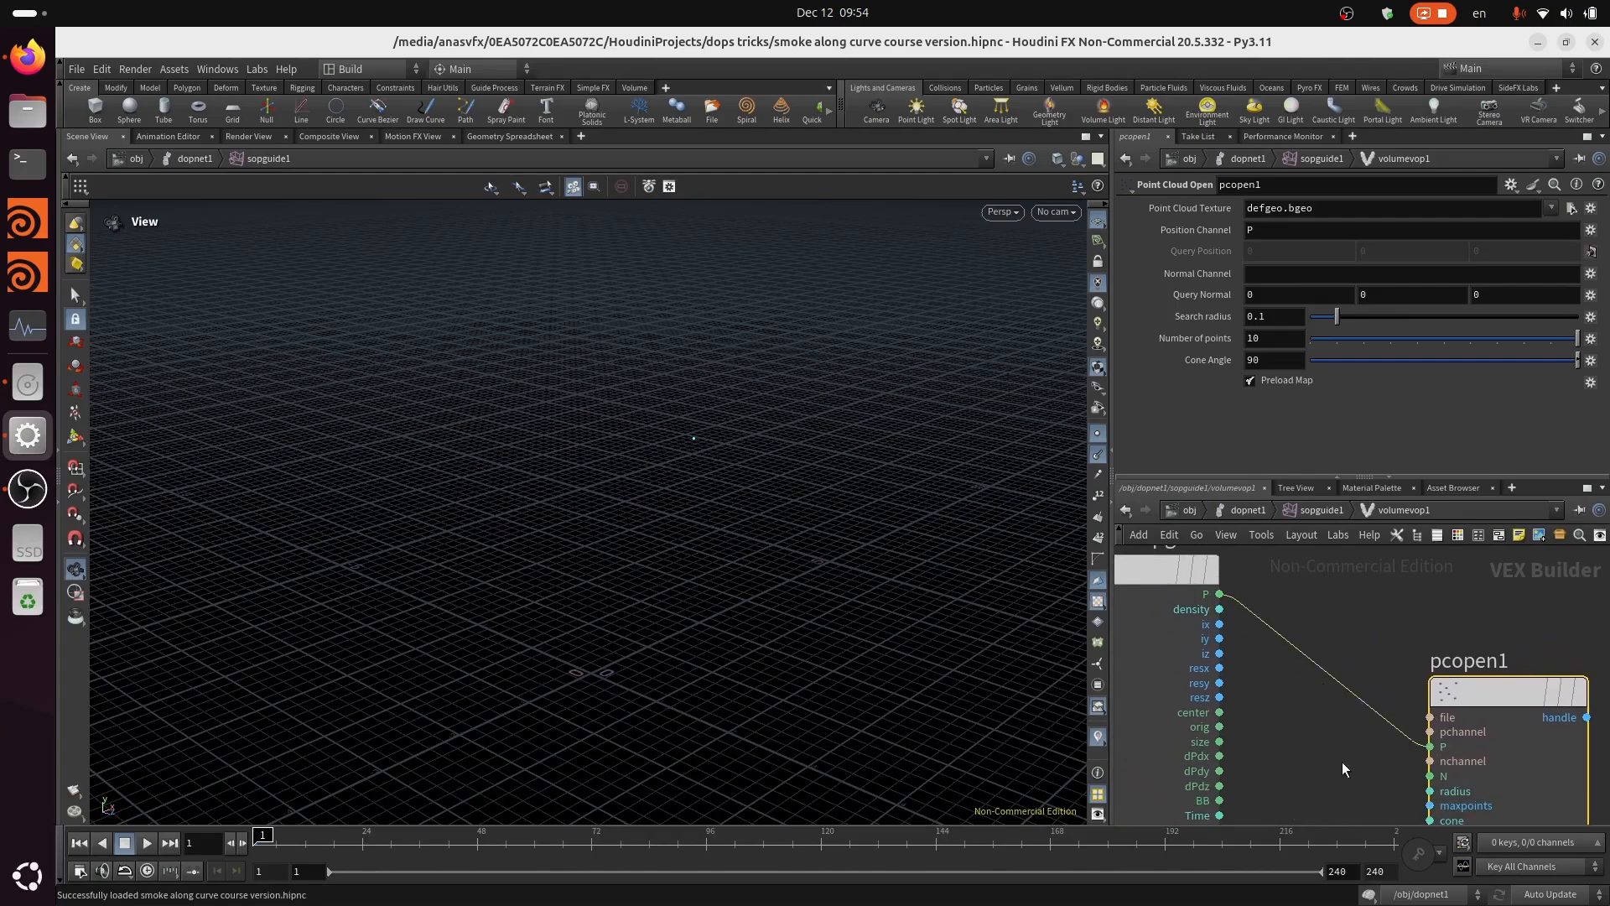
Step: Connect the global parameters node's OpInput2 output to the Point Cloud Open node's file input
{"action": "middle_click_drag", "start_coordinate": [1341, 764], "coordinate": [1311, 682]}
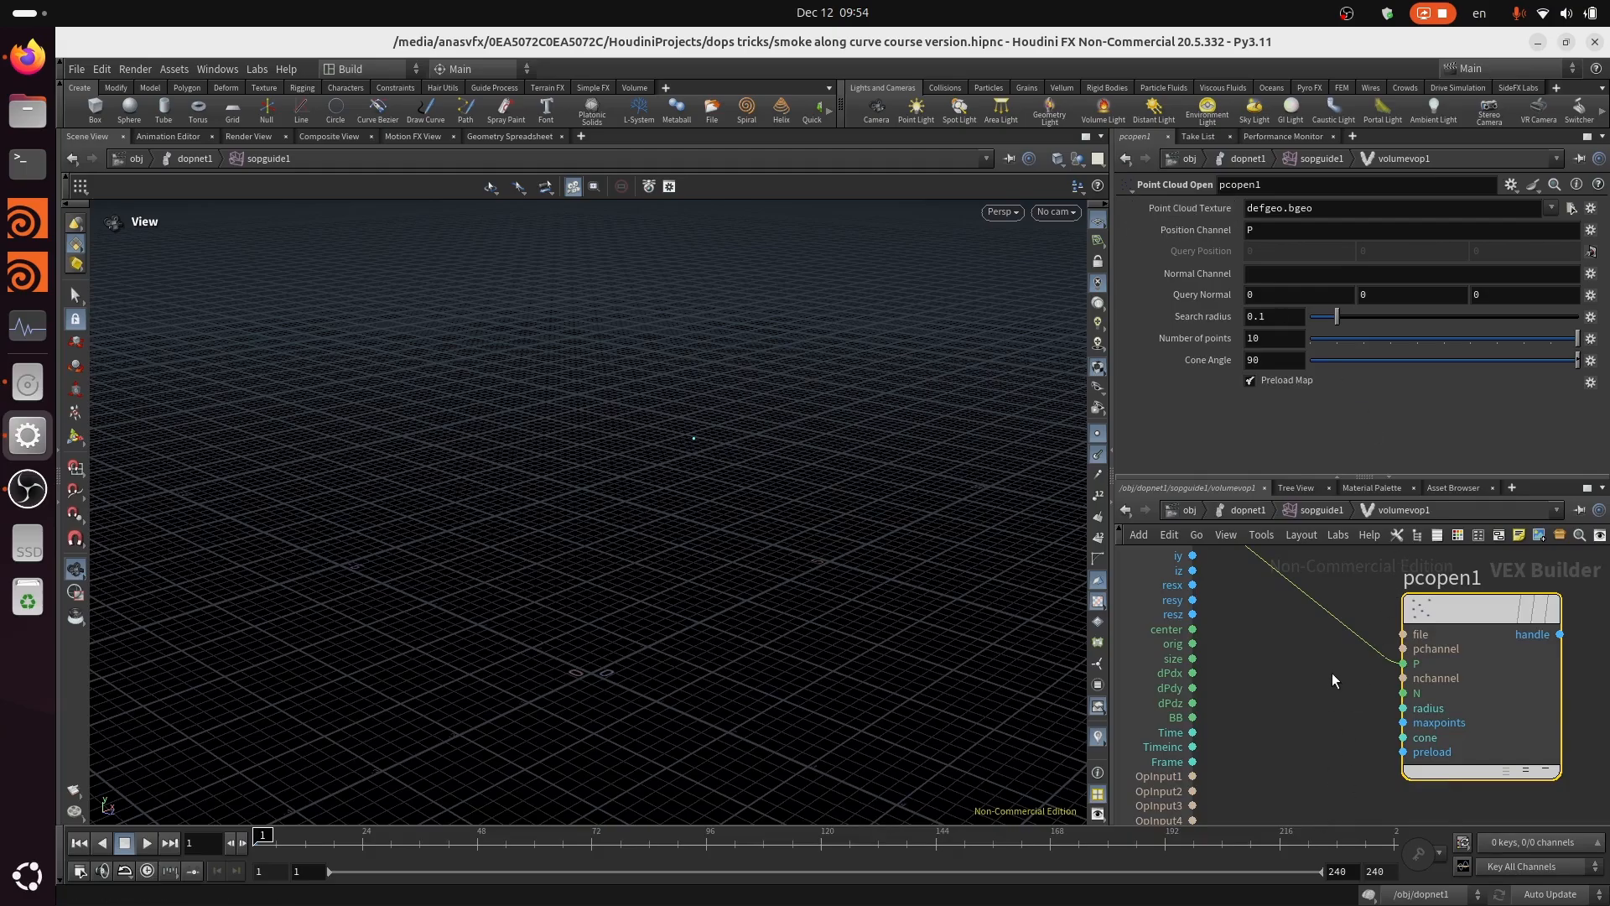
{"action": "left_click", "coordinate": [1407, 636]}
{"action": "middle_click_drag", "start_coordinate": [1264, 774], "coordinate": [1297, 743]}
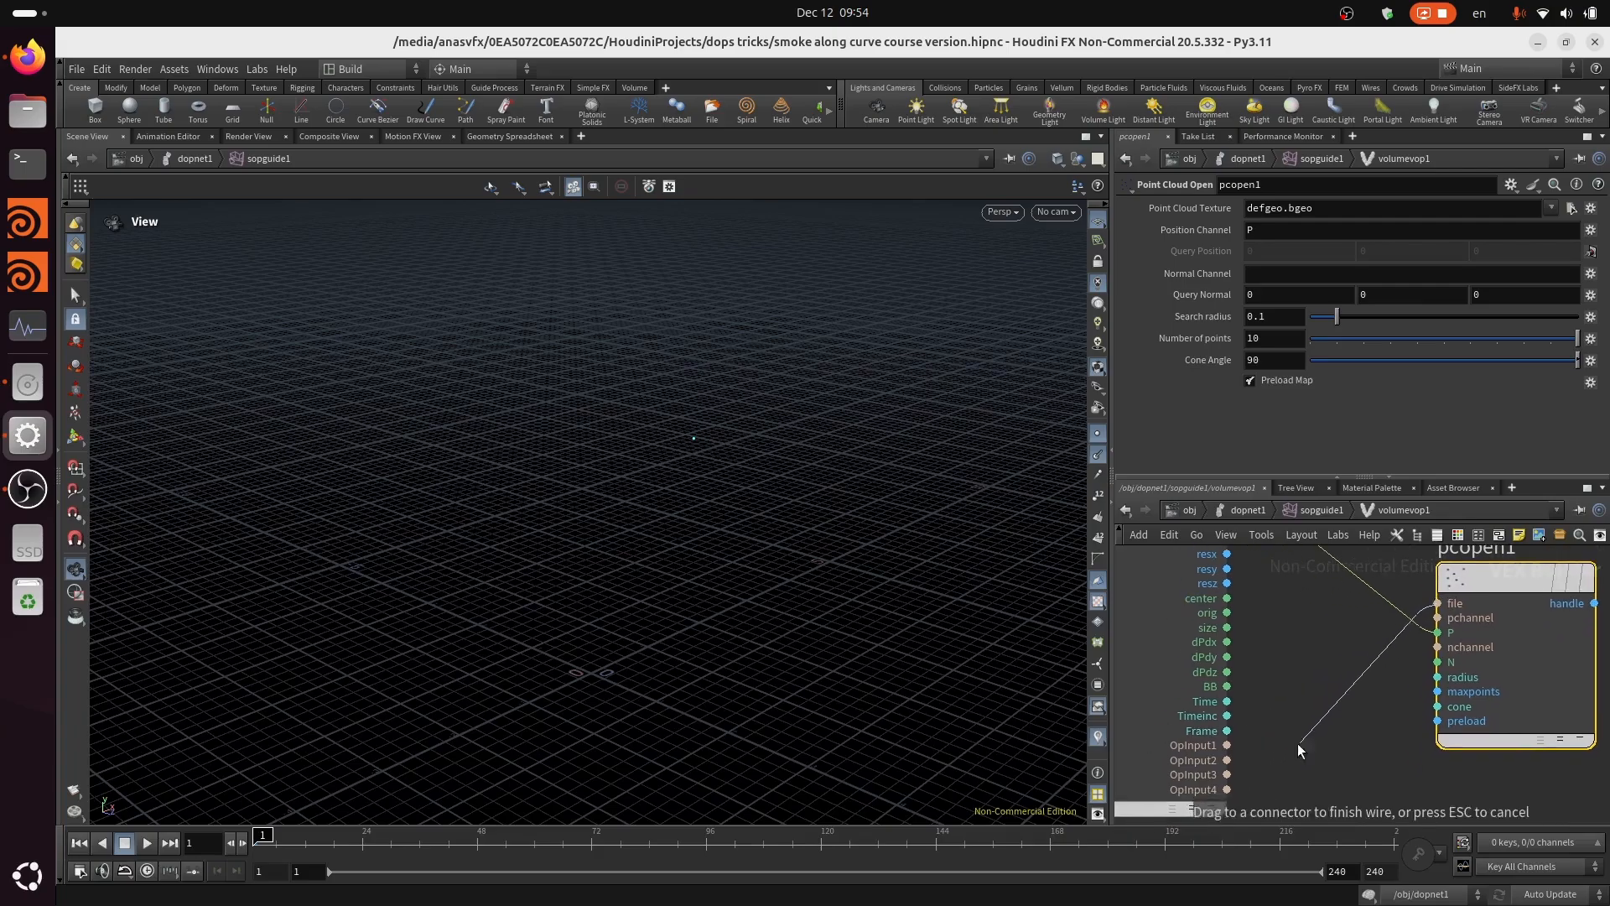
{"action": "left_click", "coordinate": [1178, 761]}
Step: Examine the wire feeding the Volume VOP's second input in the parent network and go back inside the Volume VOP
{"action": "left_click", "coordinate": [1322, 510]}
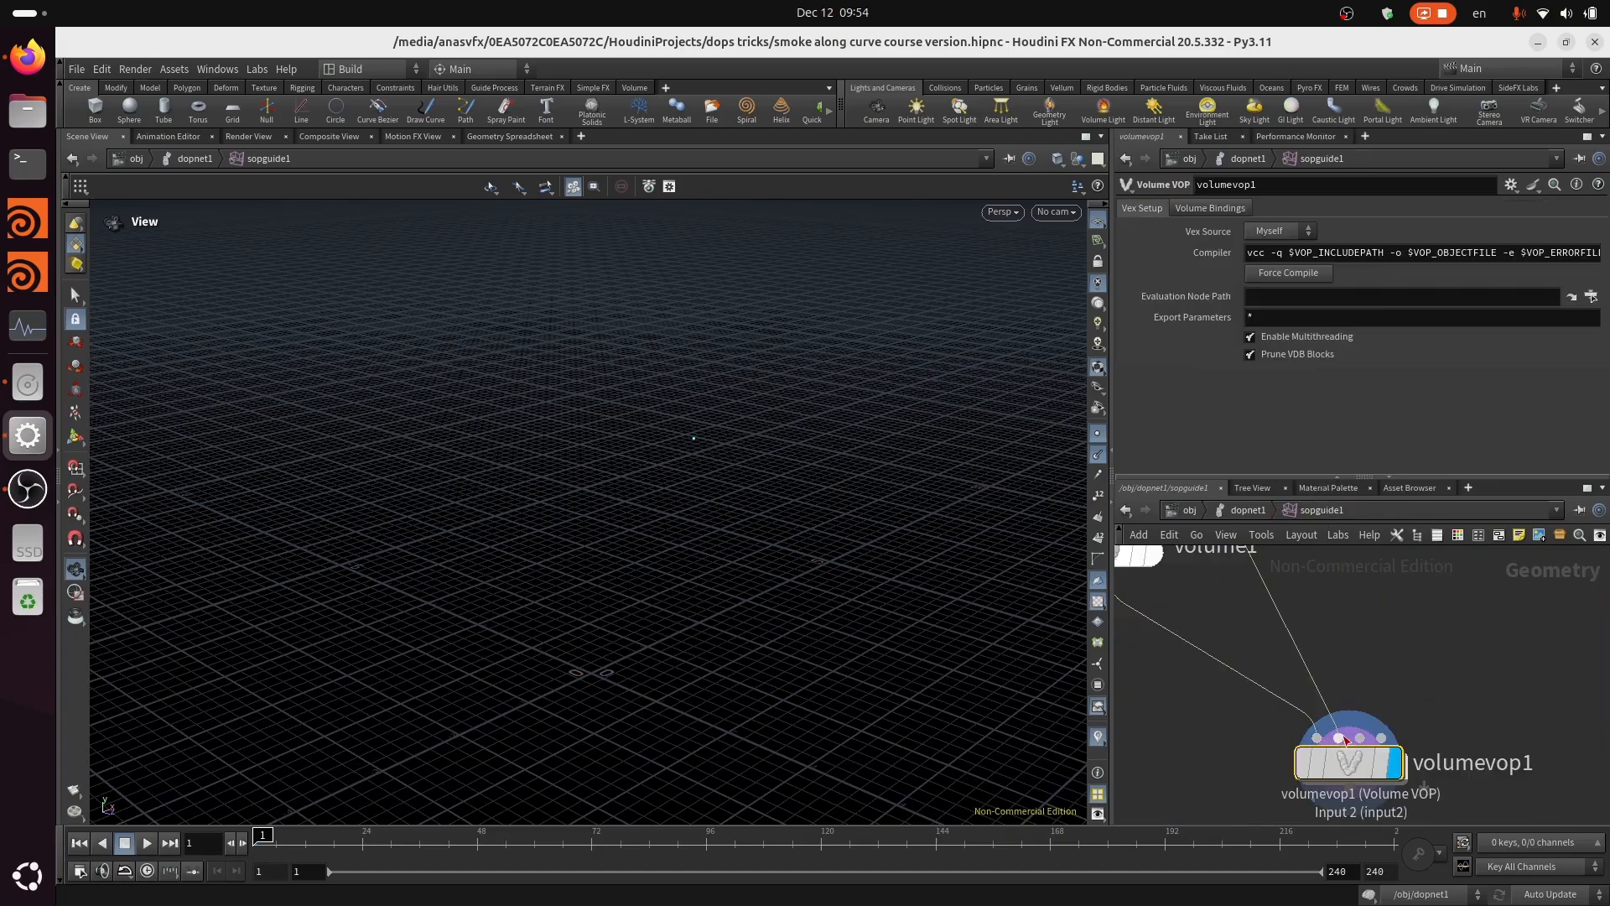
{"action": "scroll", "coordinate": [1355, 618], "scroll_direction": "down", "scroll_amount": 5}
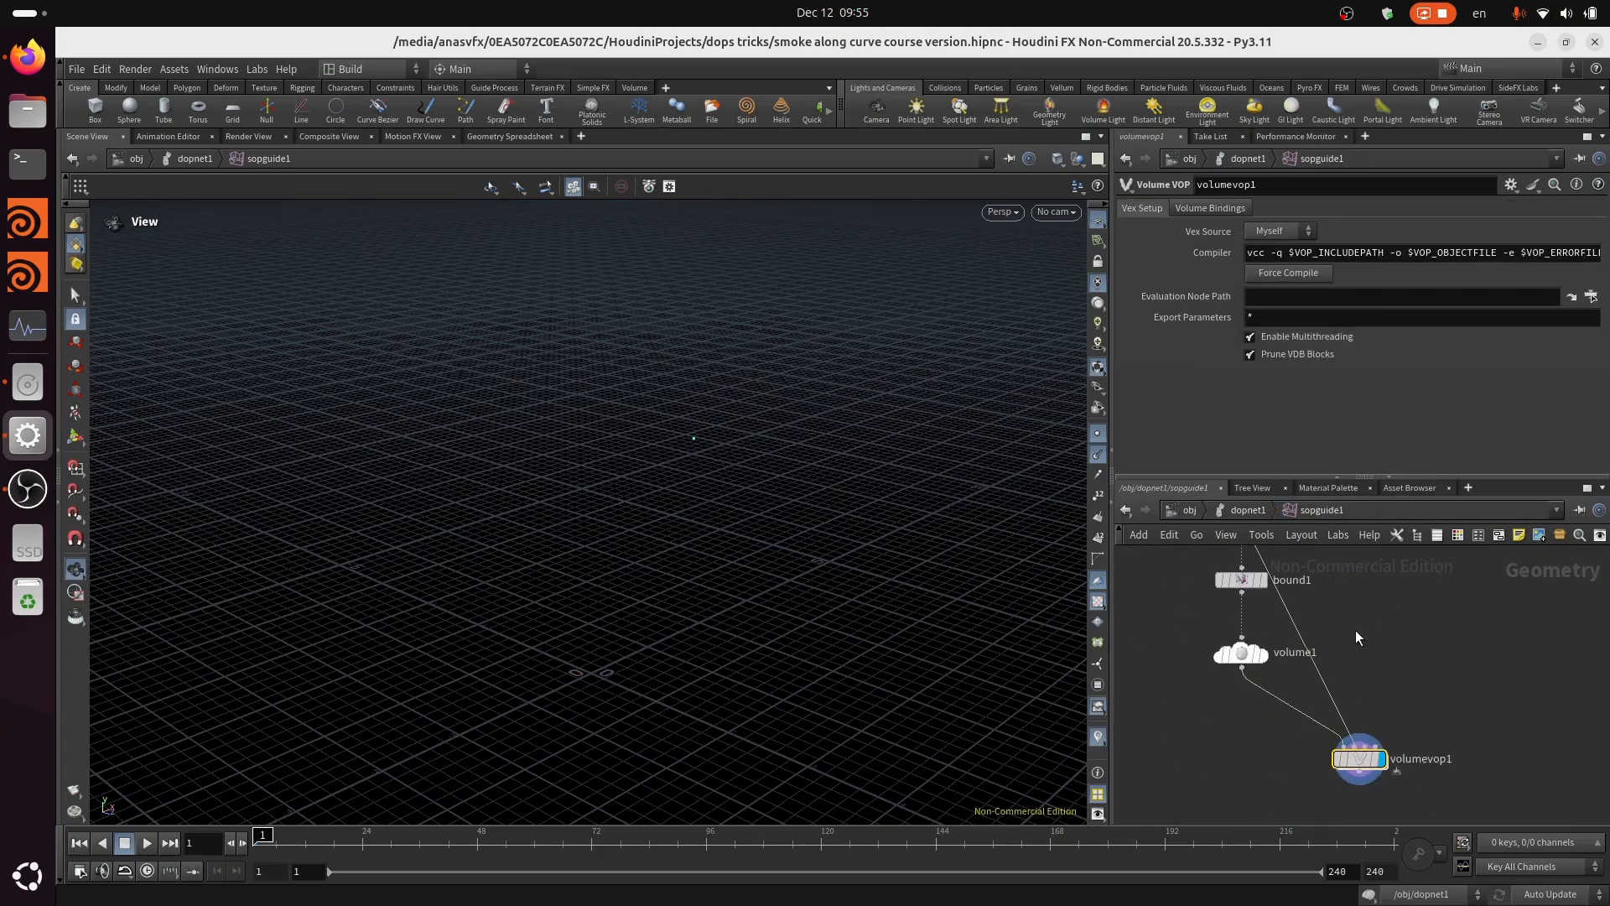
{"action": "middle_click_drag", "start_coordinate": [1403, 722], "coordinate": [1361, 589]}
{"action": "middle_click_drag", "start_coordinate": [1349, 683], "coordinate": [1361, 644]}
{"action": "scroll", "coordinate": [1359, 646], "scroll_direction": "up", "scroll_amount": 5}
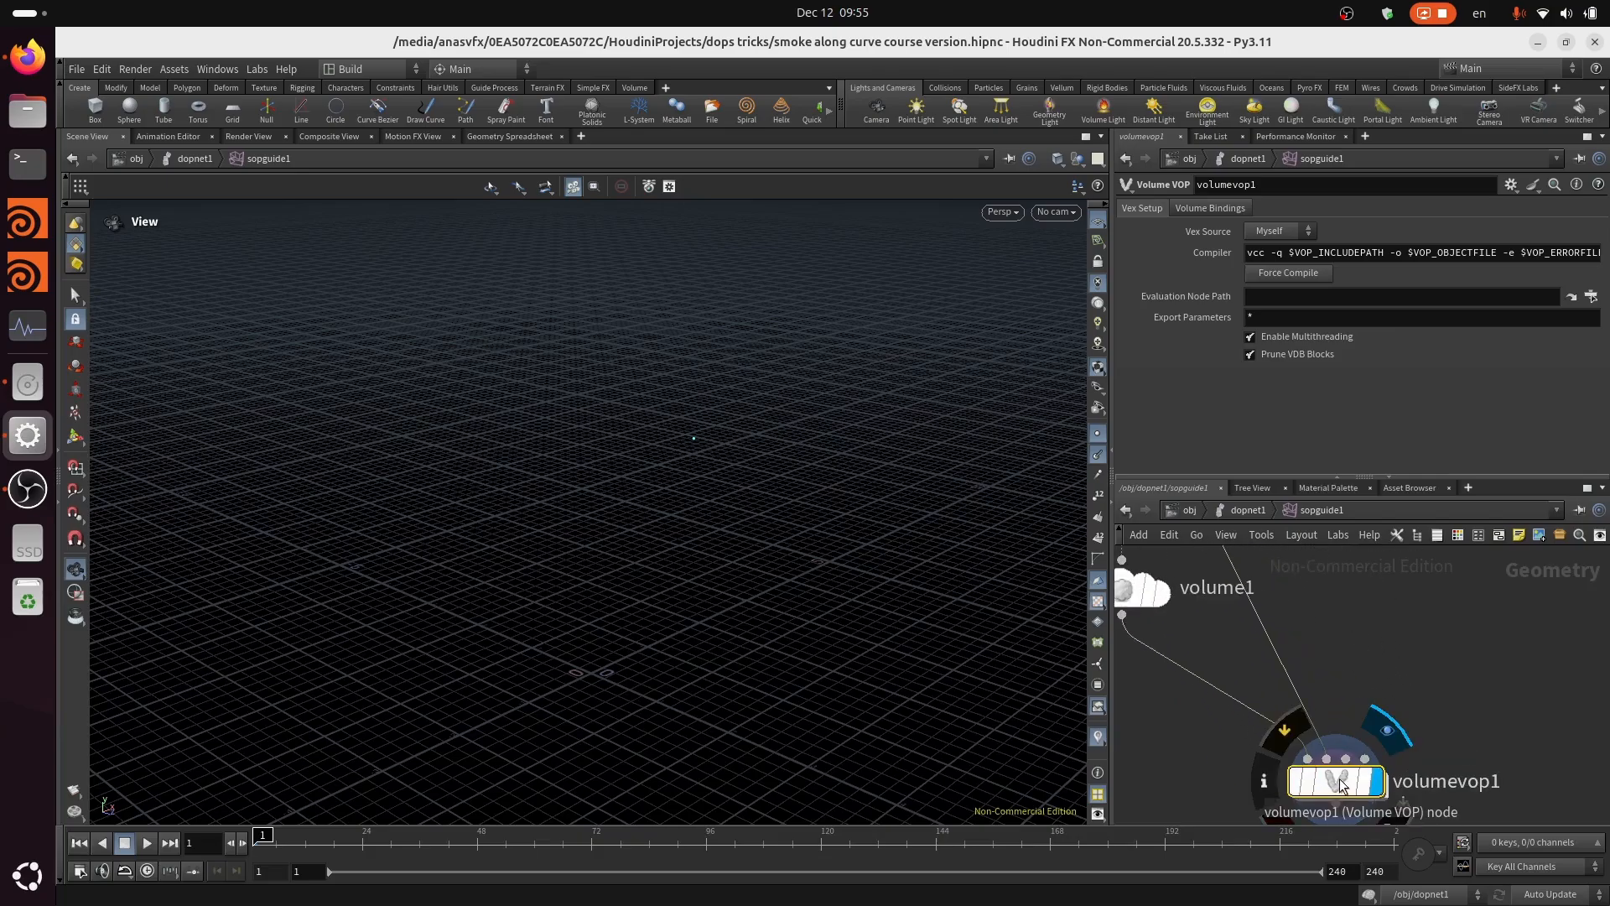
{"action": "double_click", "coordinate": [1332, 775]}
Step: Move the Point Cloud Open node farther away from the global parameters node
{"action": "middle_click_drag", "start_coordinate": [1387, 700], "coordinate": [1305, 741]}
{"action": "left_click_drag", "start_coordinate": [1398, 610], "coordinate": [1450, 582]}
{"action": "middle_click_drag", "start_coordinate": [1372, 704], "coordinate": [1313, 750]}
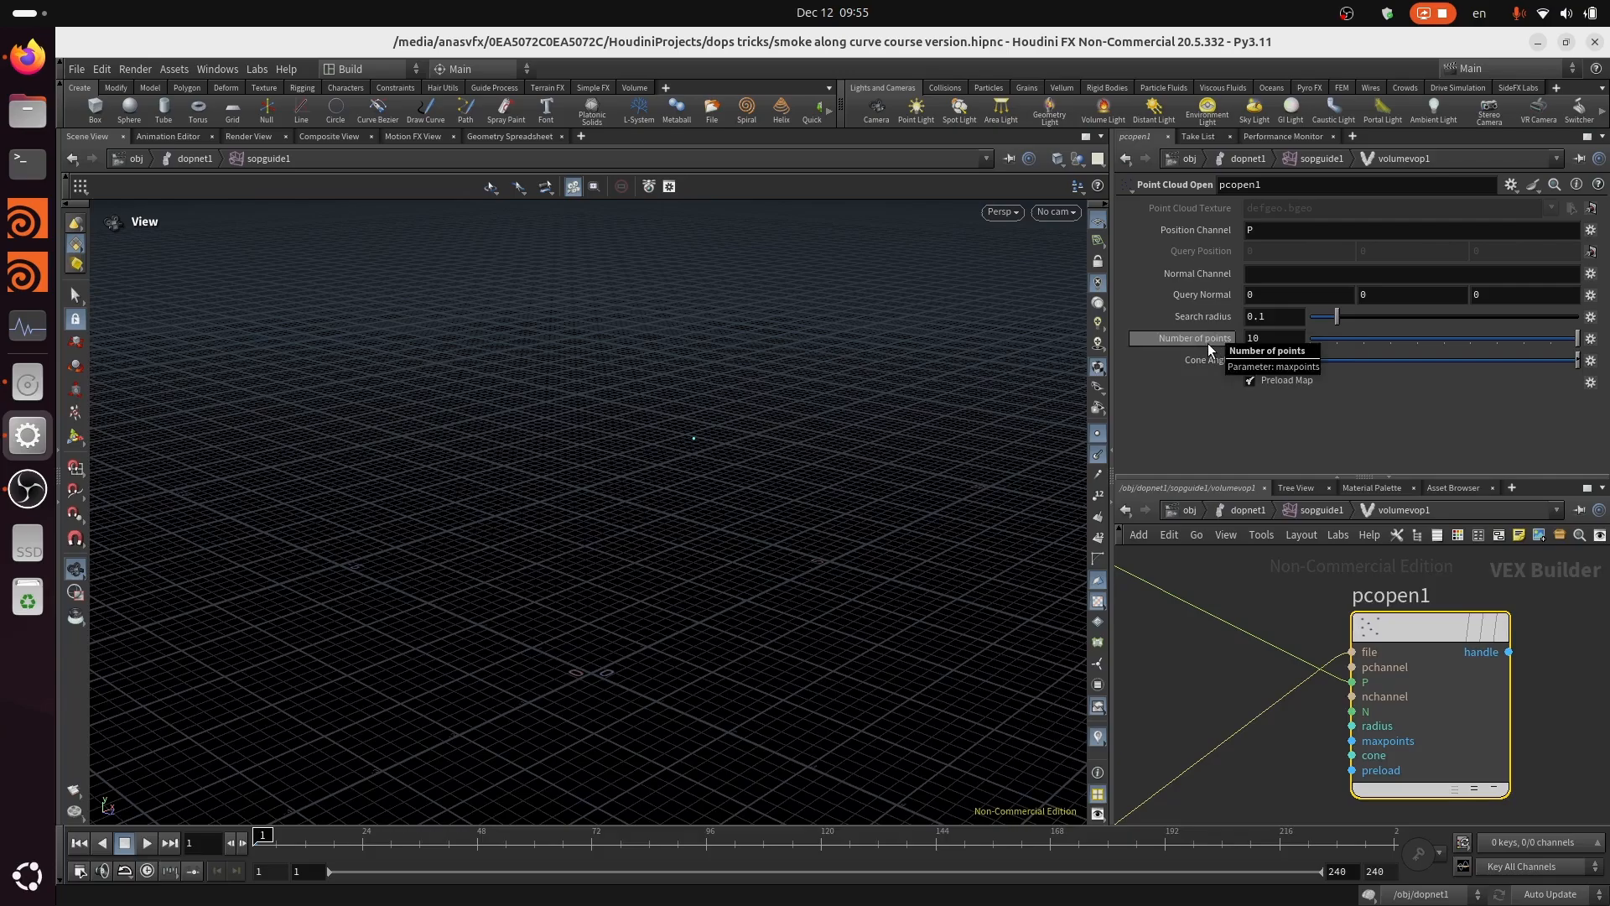
{"action": "middle_click_drag", "start_coordinate": [1298, 791], "coordinate": [1194, 694]}
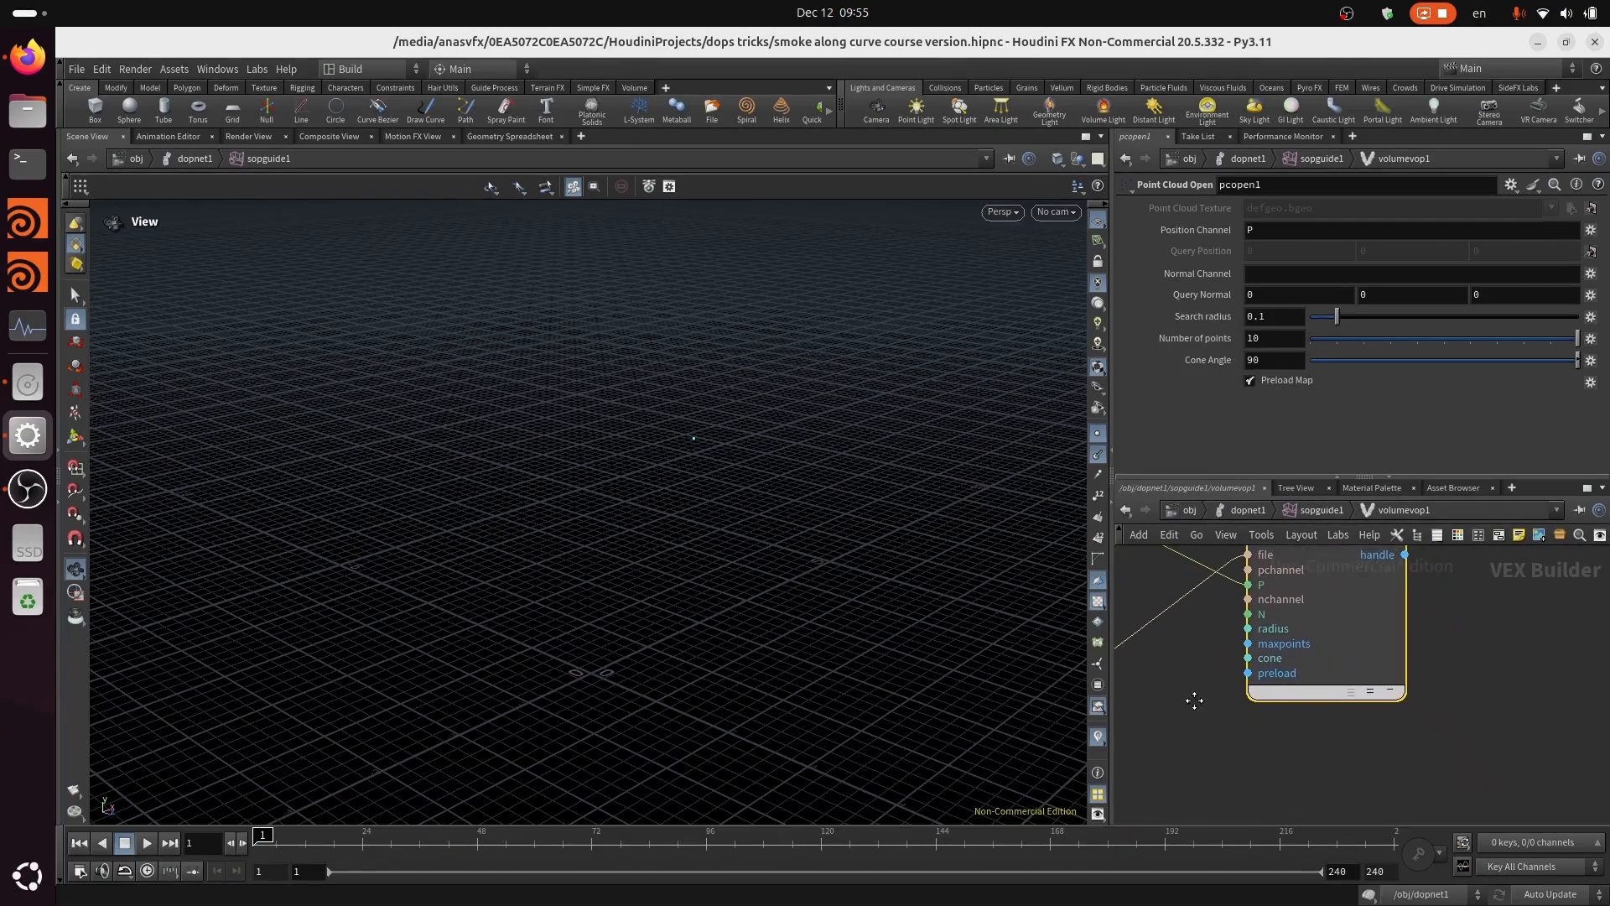
{"action": "scroll", "coordinate": [1462, 668], "scroll_direction": "down", "scroll_amount": 1}
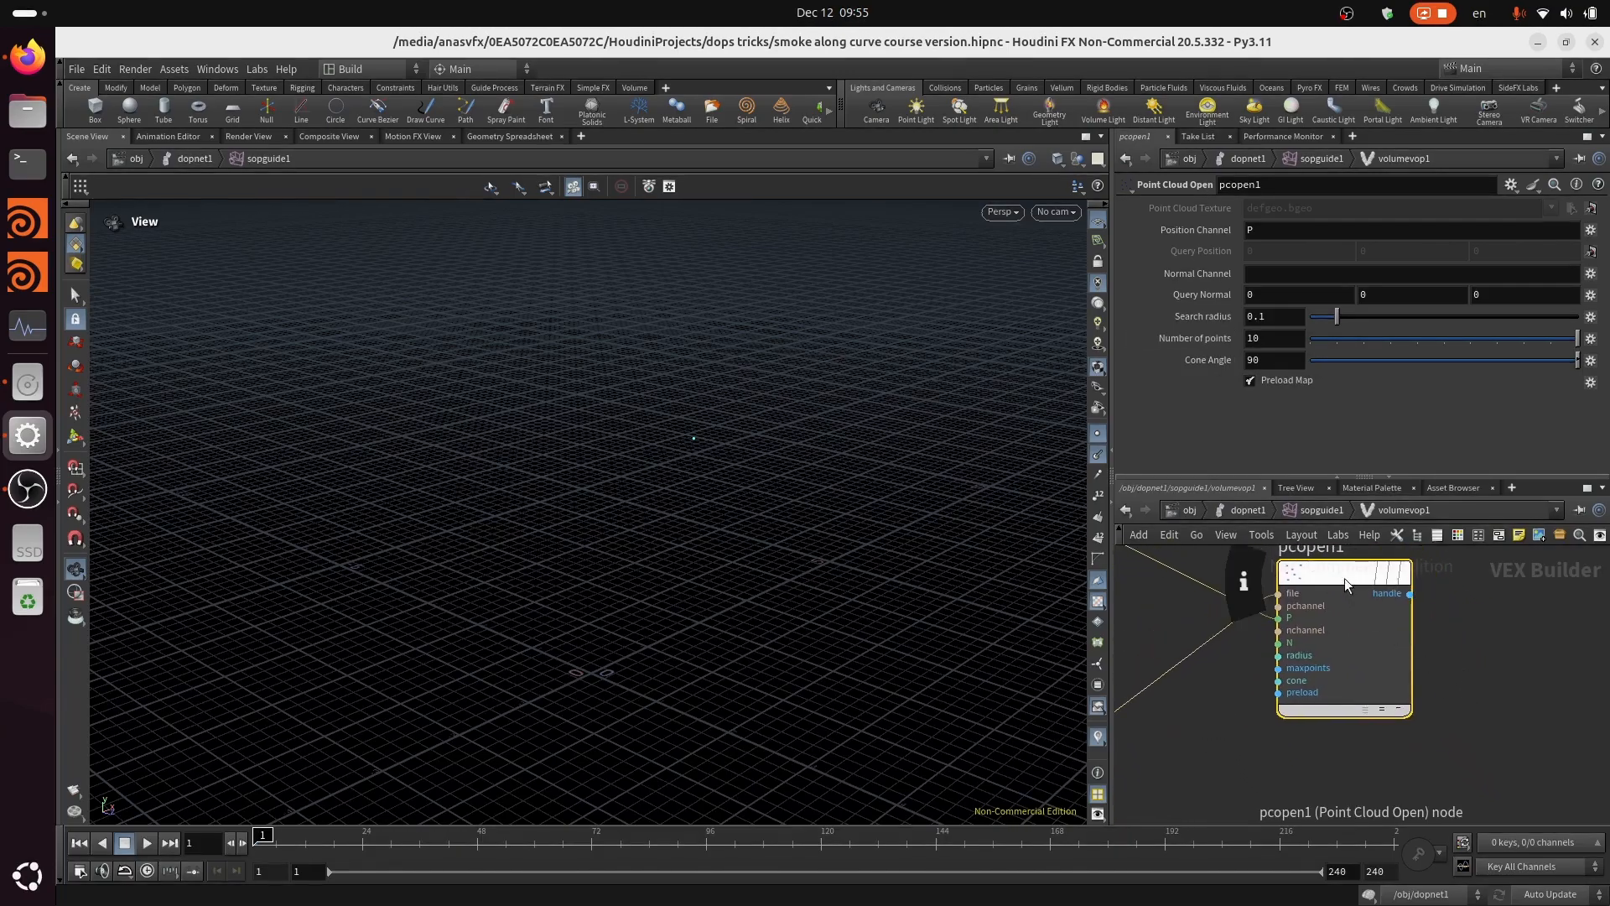
{"action": "left_click_drag", "start_coordinate": [1347, 577], "coordinate": [1499, 555]}
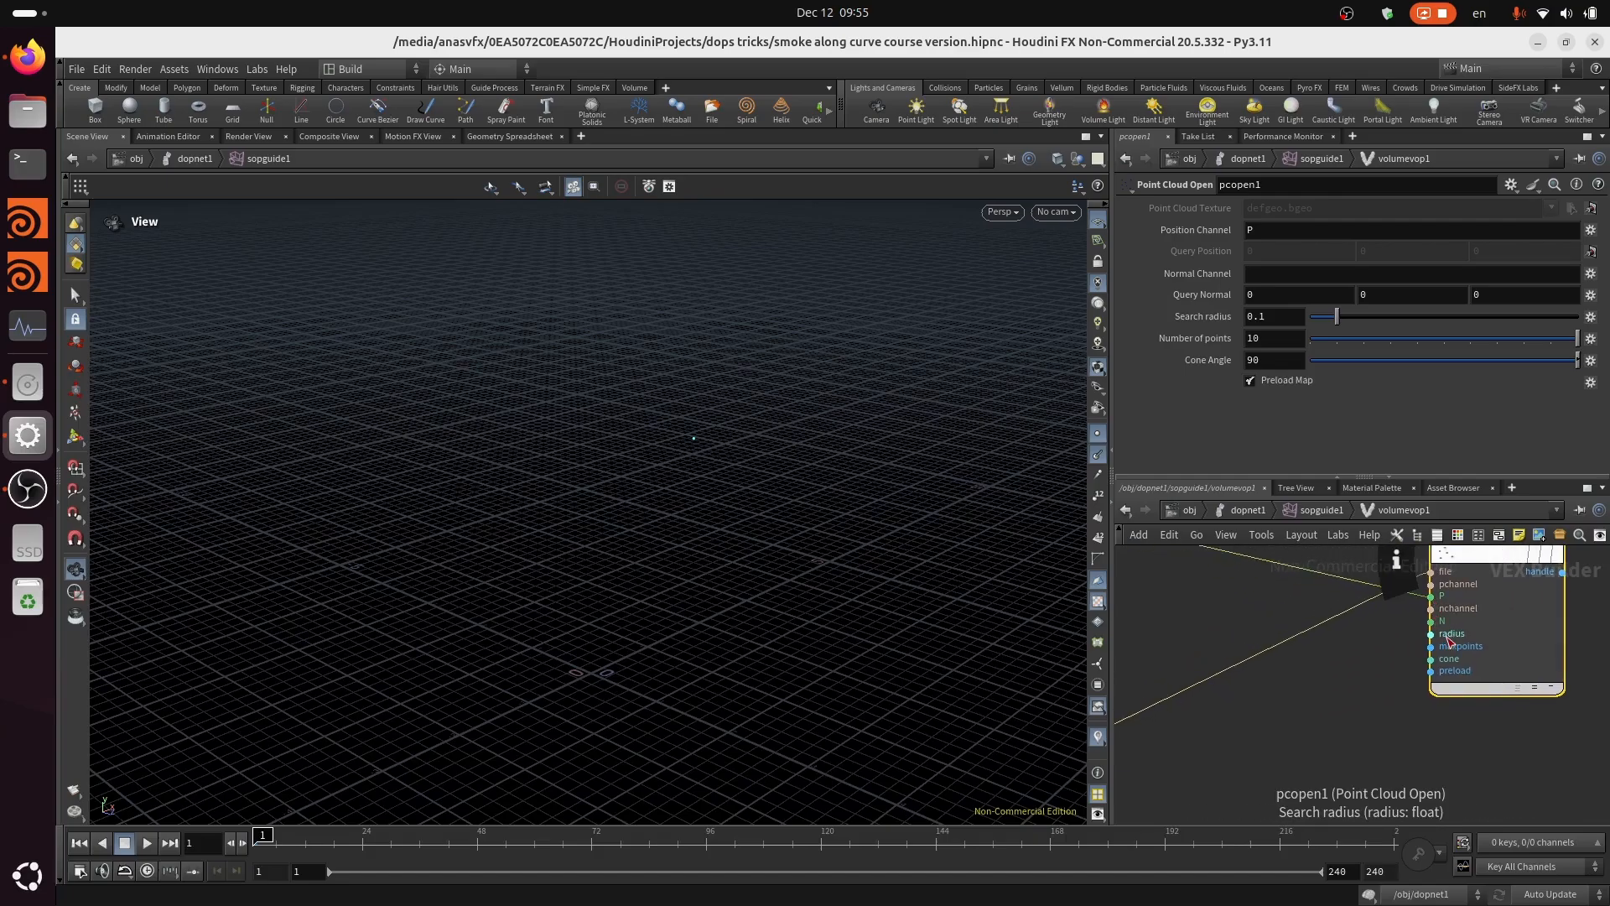
Step: Promote the Point Cloud Open node's radius input to a Parameter node and place it below the global parameters node
{"action": "right_click", "coordinate": [1450, 637]}
{"action": "left_click", "coordinate": [1481, 615]}
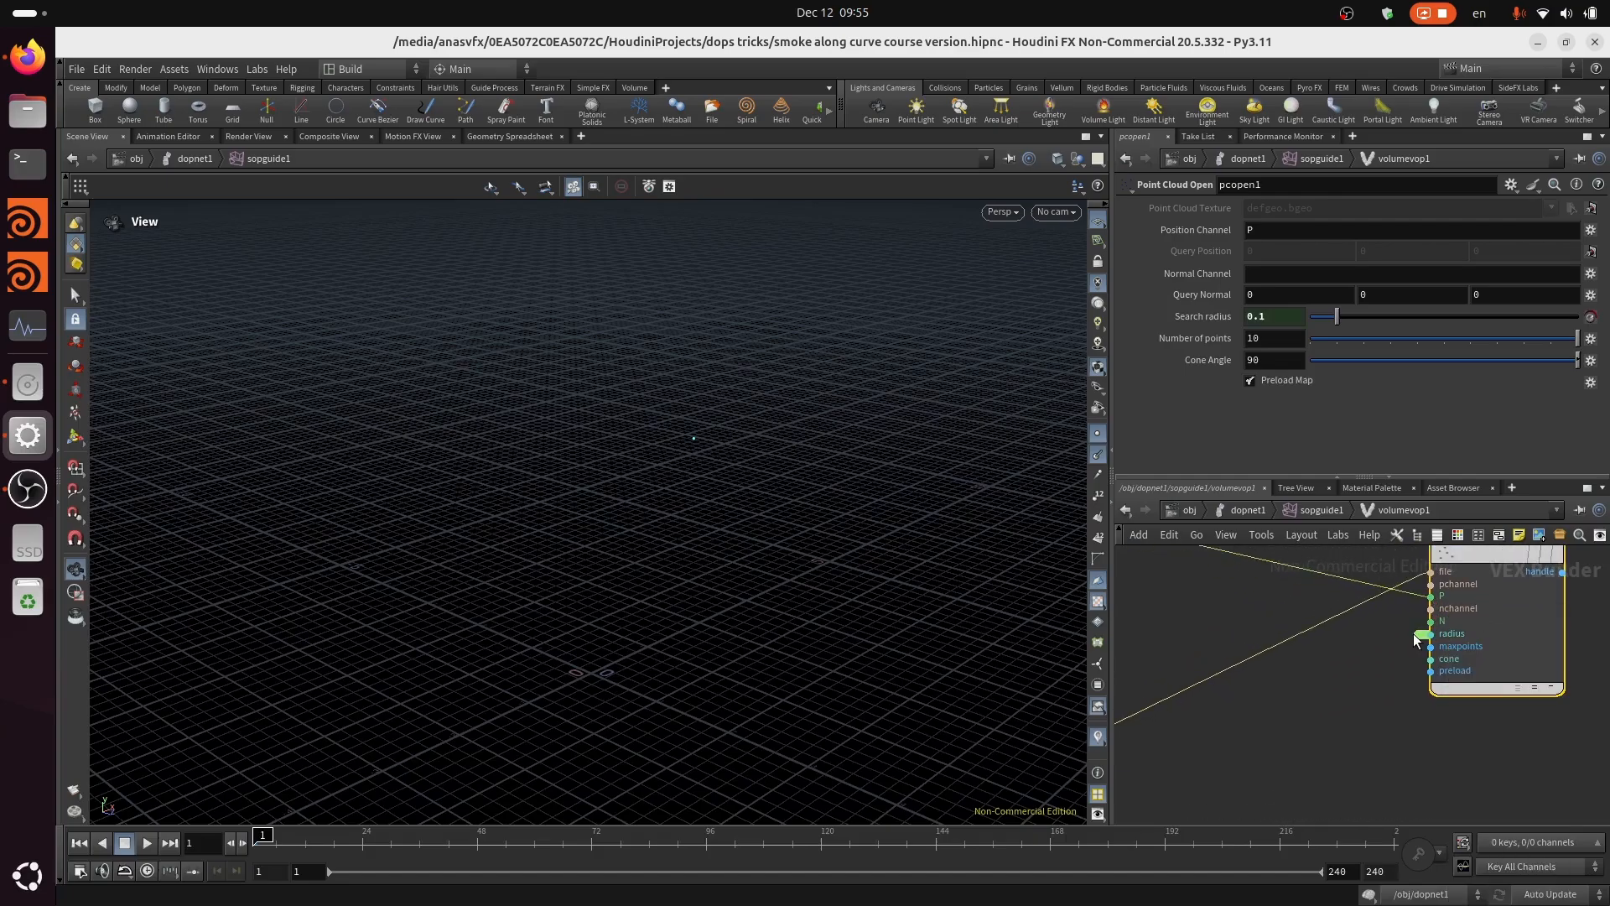
{"action": "middle_click_drag", "start_coordinate": [1601, 669], "coordinate": [1513, 661]}
{"action": "scroll", "coordinate": [1510, 664], "scroll_direction": "down", "scroll_amount": 4}
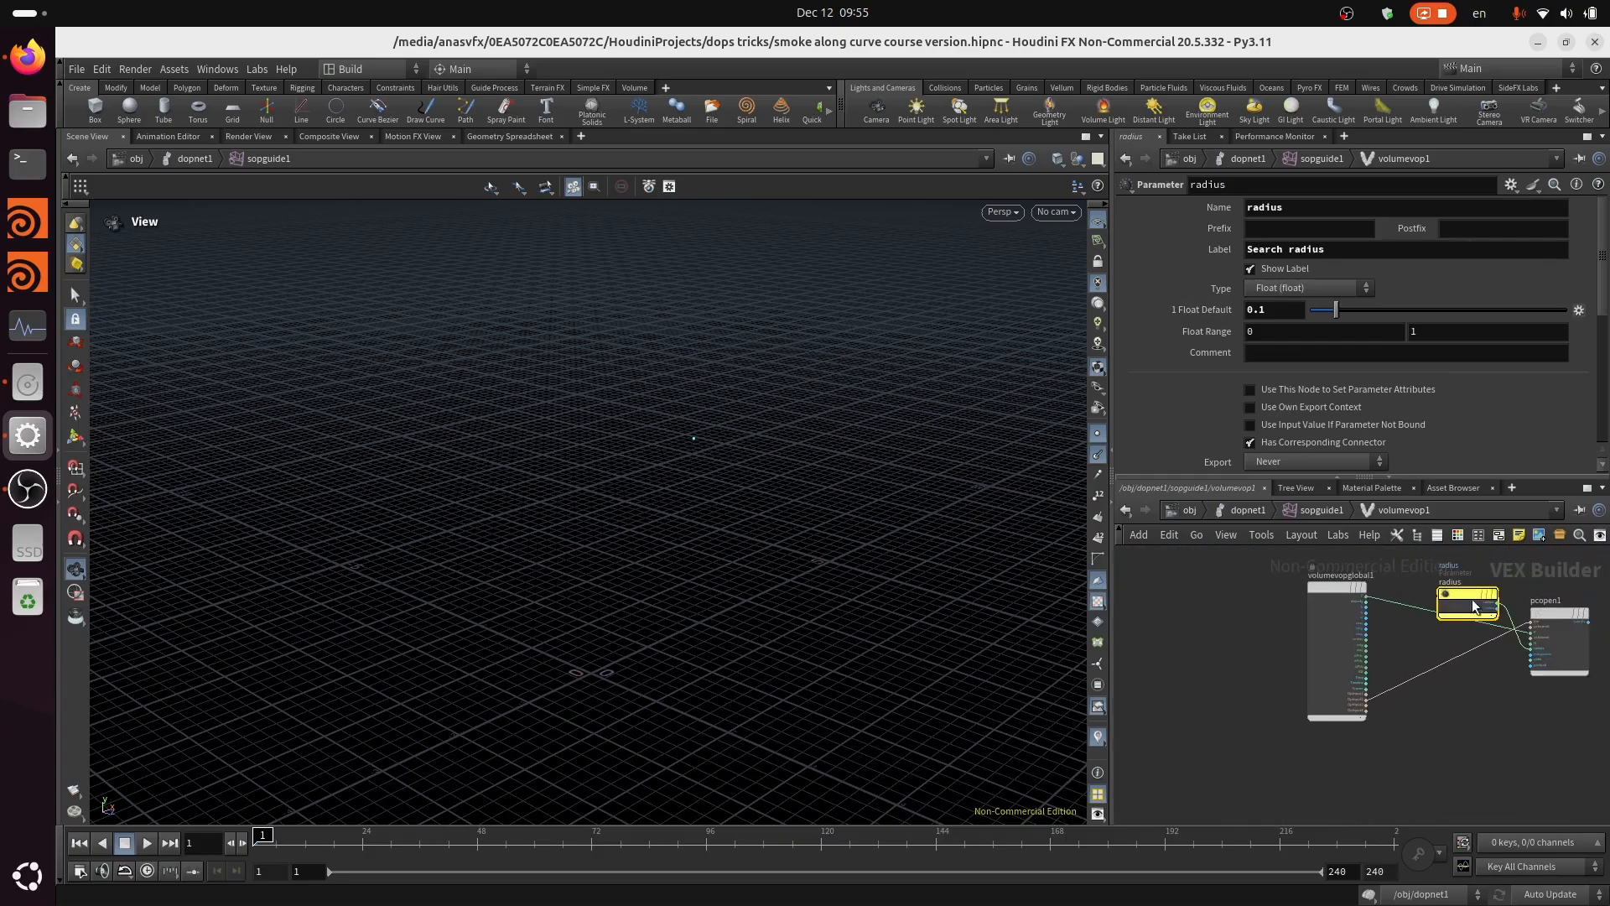
{"action": "left_click_drag", "start_coordinate": [1468, 595], "coordinate": [1389, 762]}
{"action": "scroll", "coordinate": [1544, 780], "scroll_direction": "up", "scroll_amount": 4}
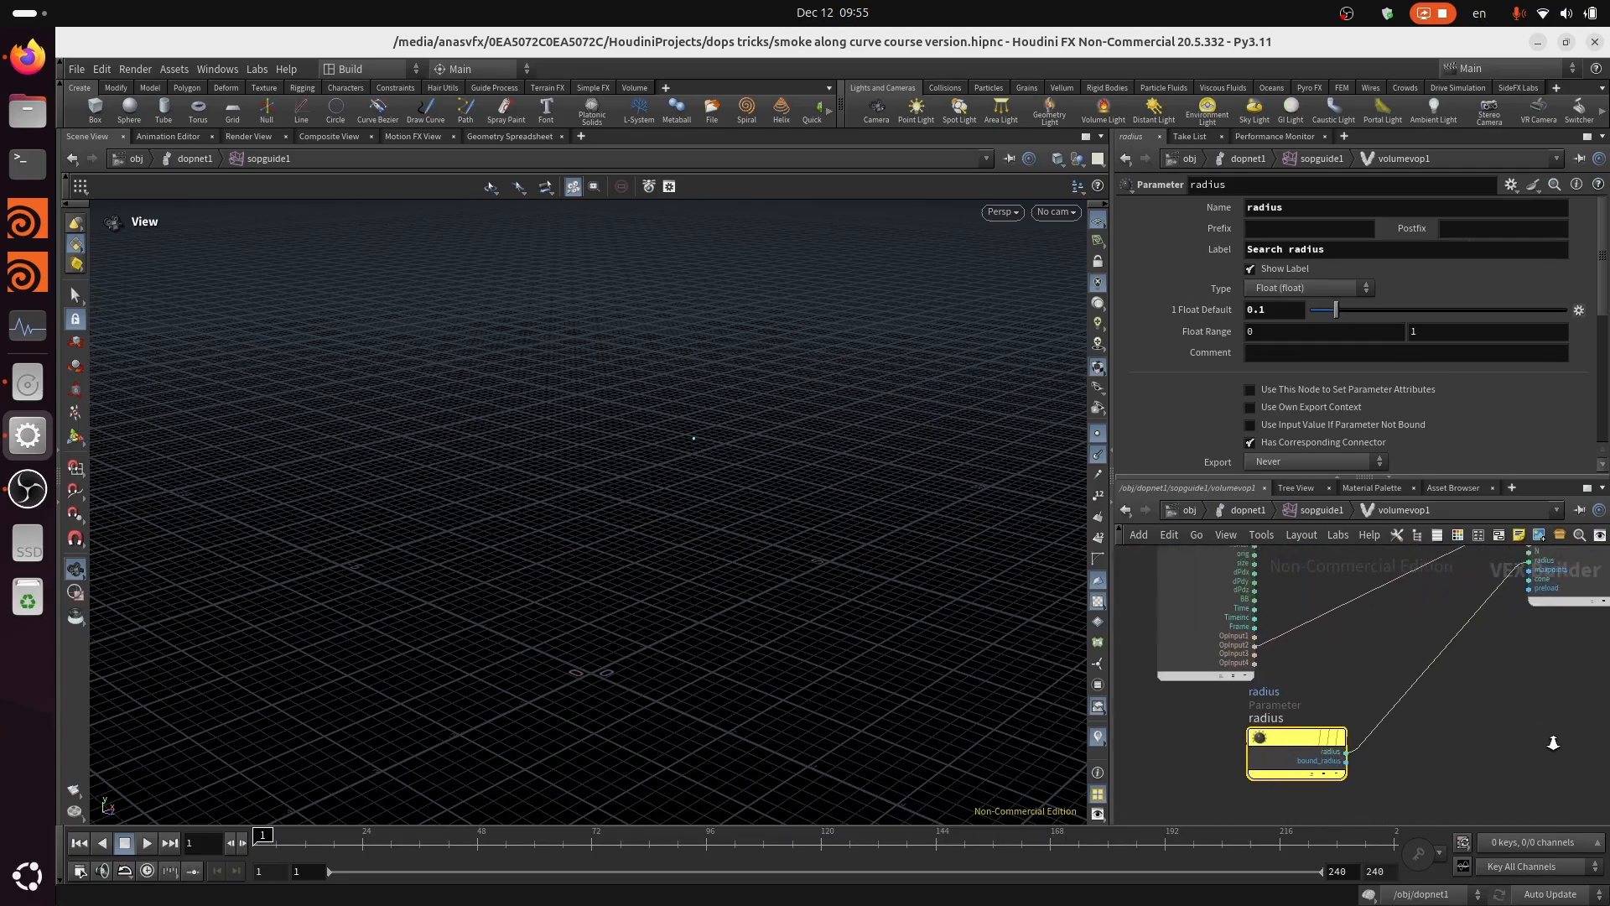
{"action": "middle_click_drag", "start_coordinate": [1549, 746], "coordinate": [1481, 741]}
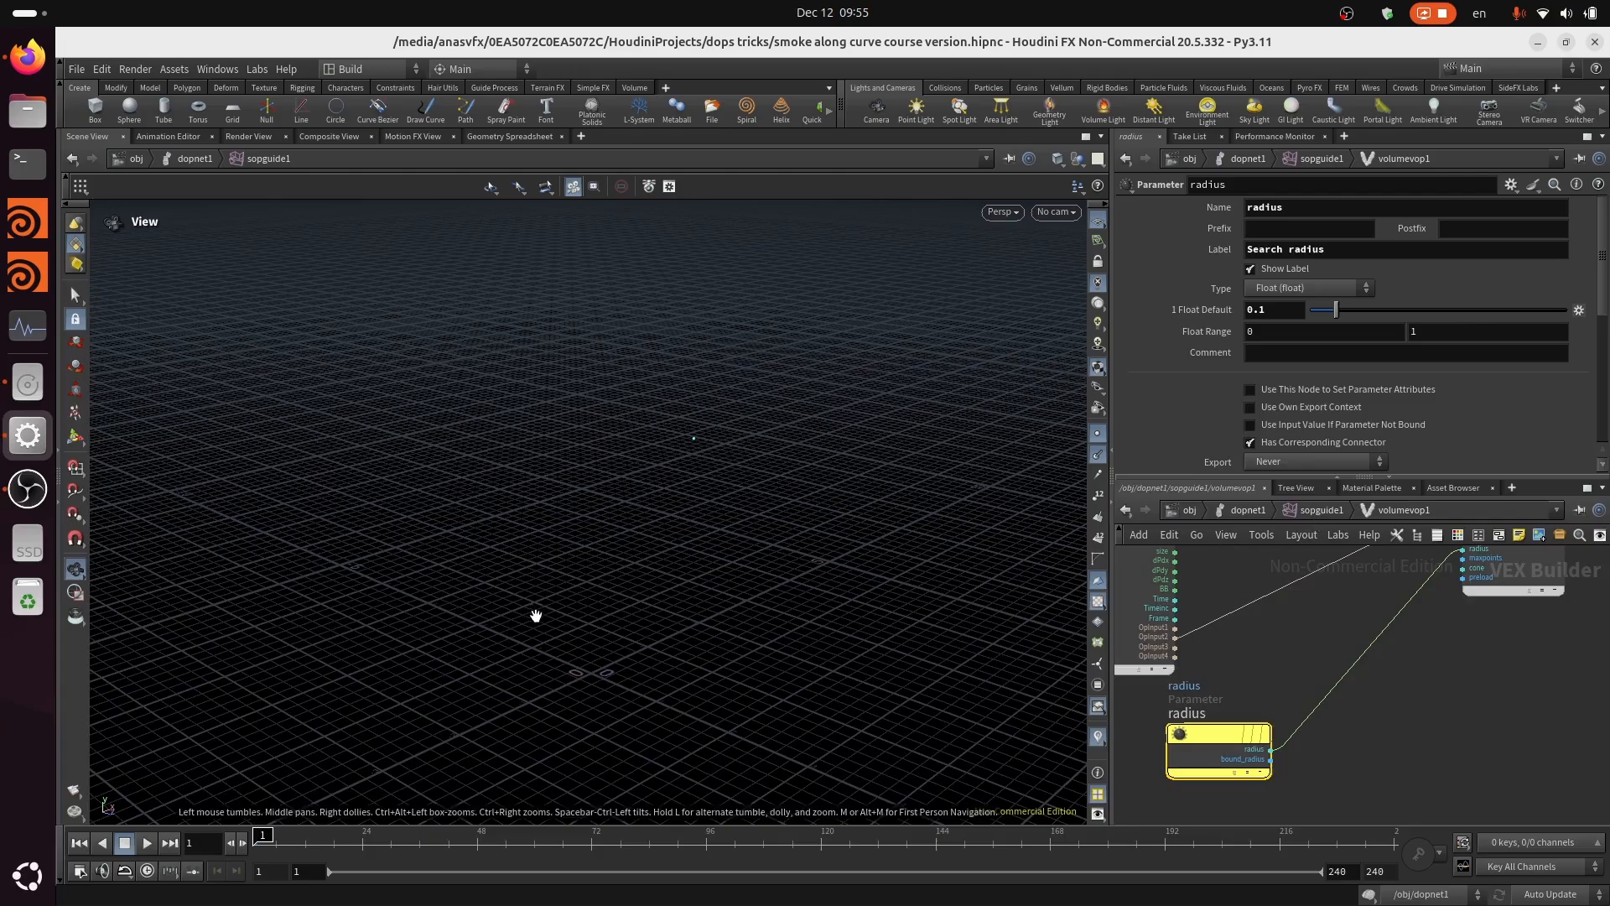
Step: Name the promoted radius parameter max_radius and label it Maximum Radius
{"action": "left_click", "coordinate": [1301, 211]}
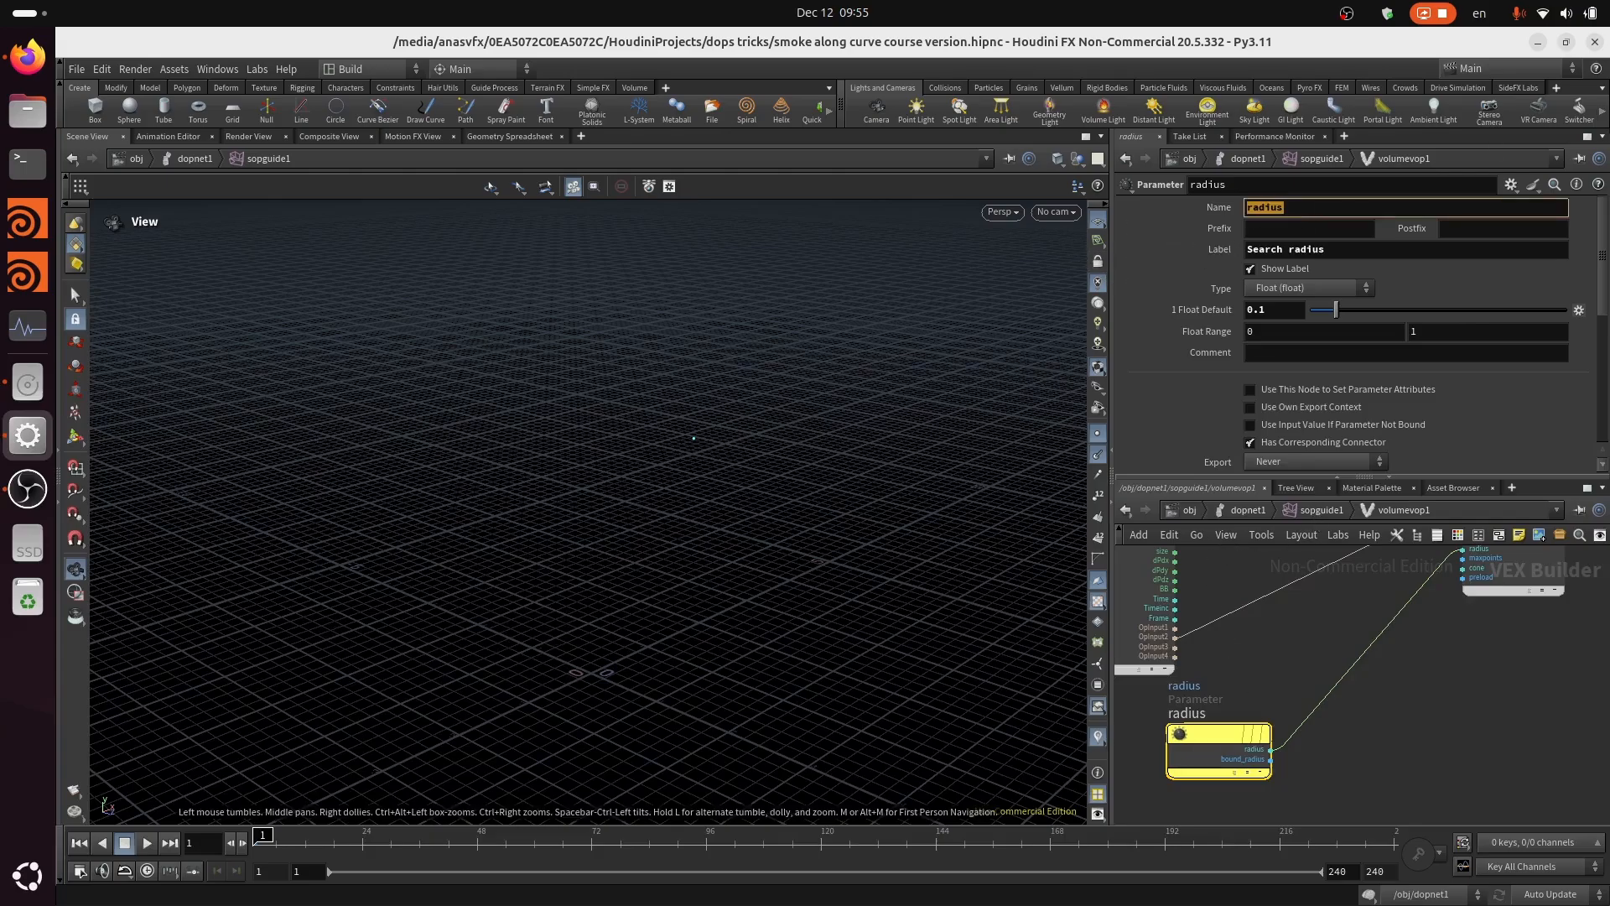
{"action": "type", "text": "mq"}
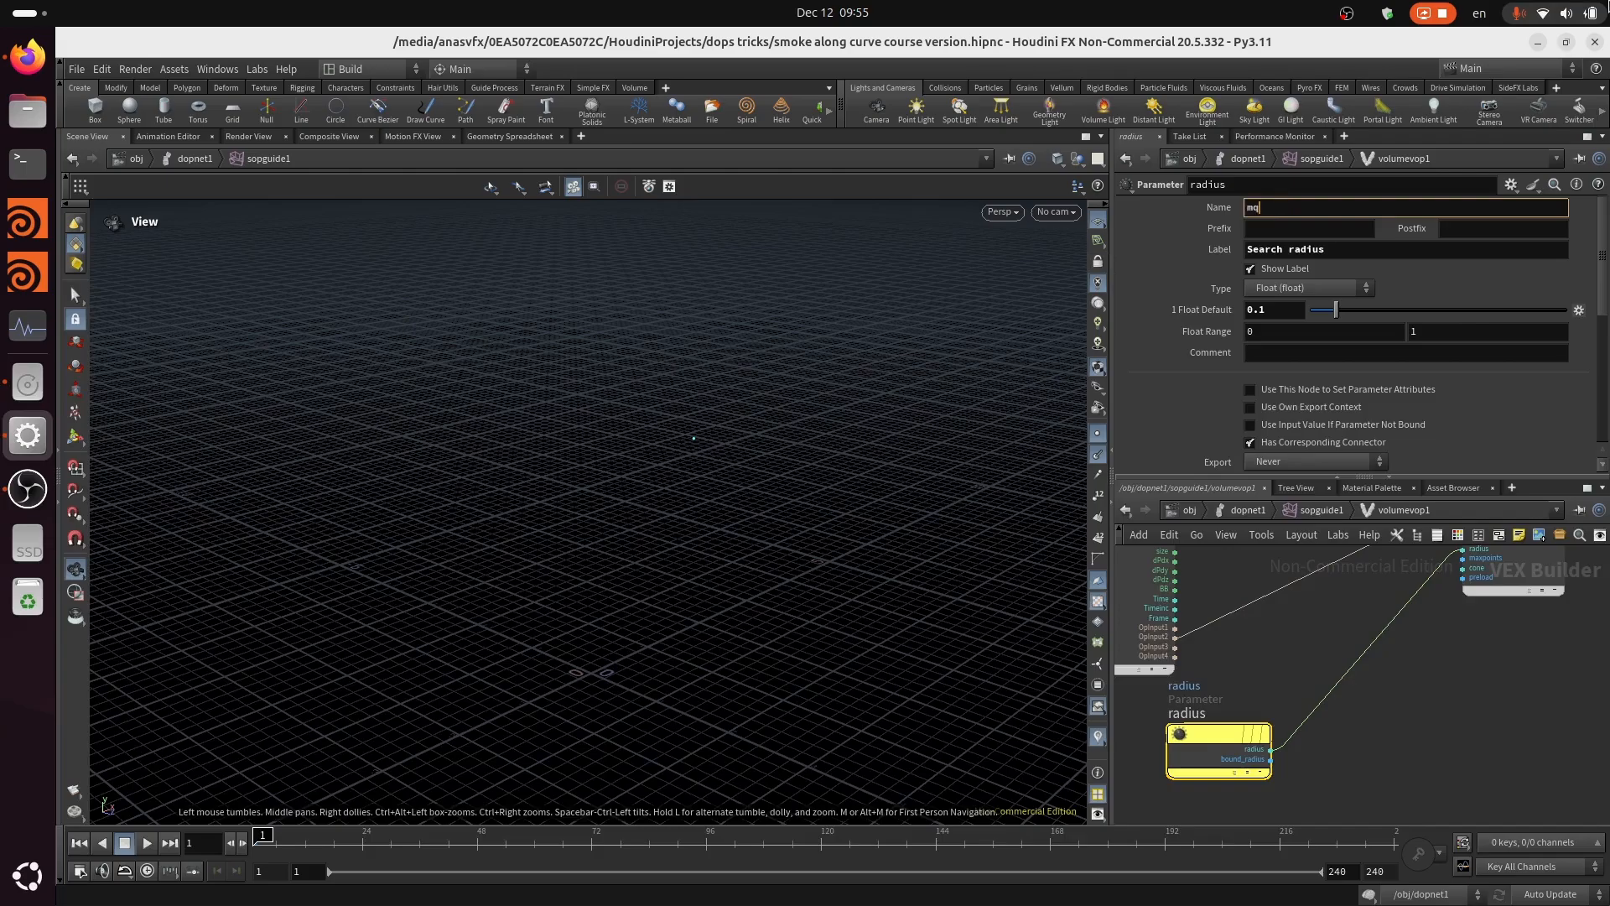
{"action": "type", "text": "x_radius"}
{"action": "key", "text": "Tab"}
{"action": "key", "text": "Tab"}
{"action": "key", "text": "Tab"}
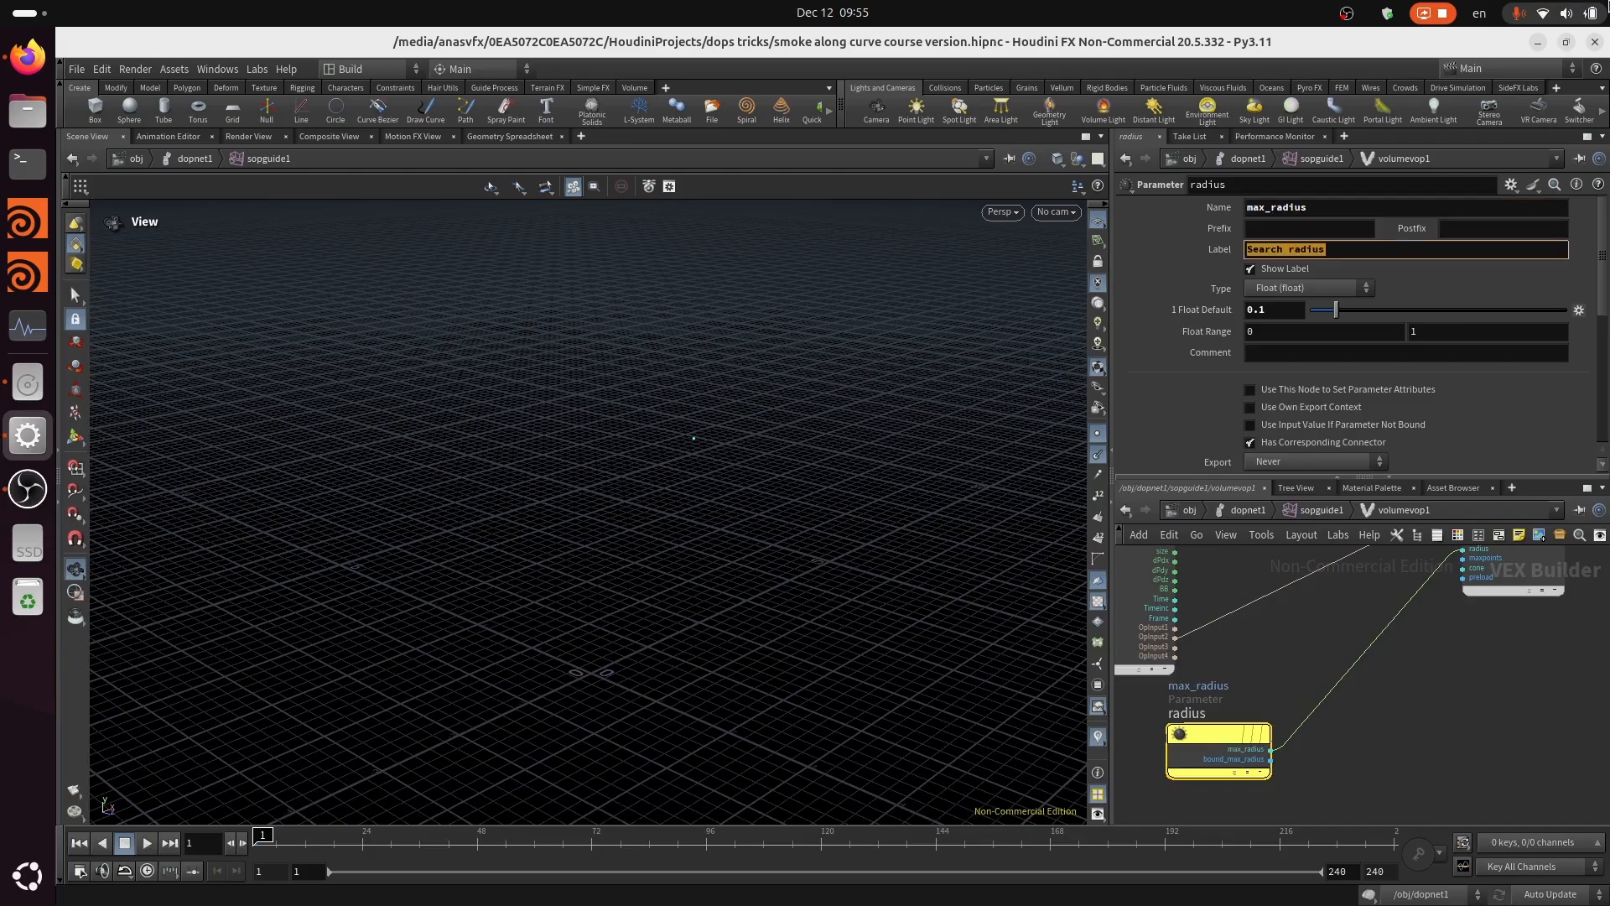
{"action": "type", "text": "Maximum Radius"}
{"action": "key", "text": "Tab"}
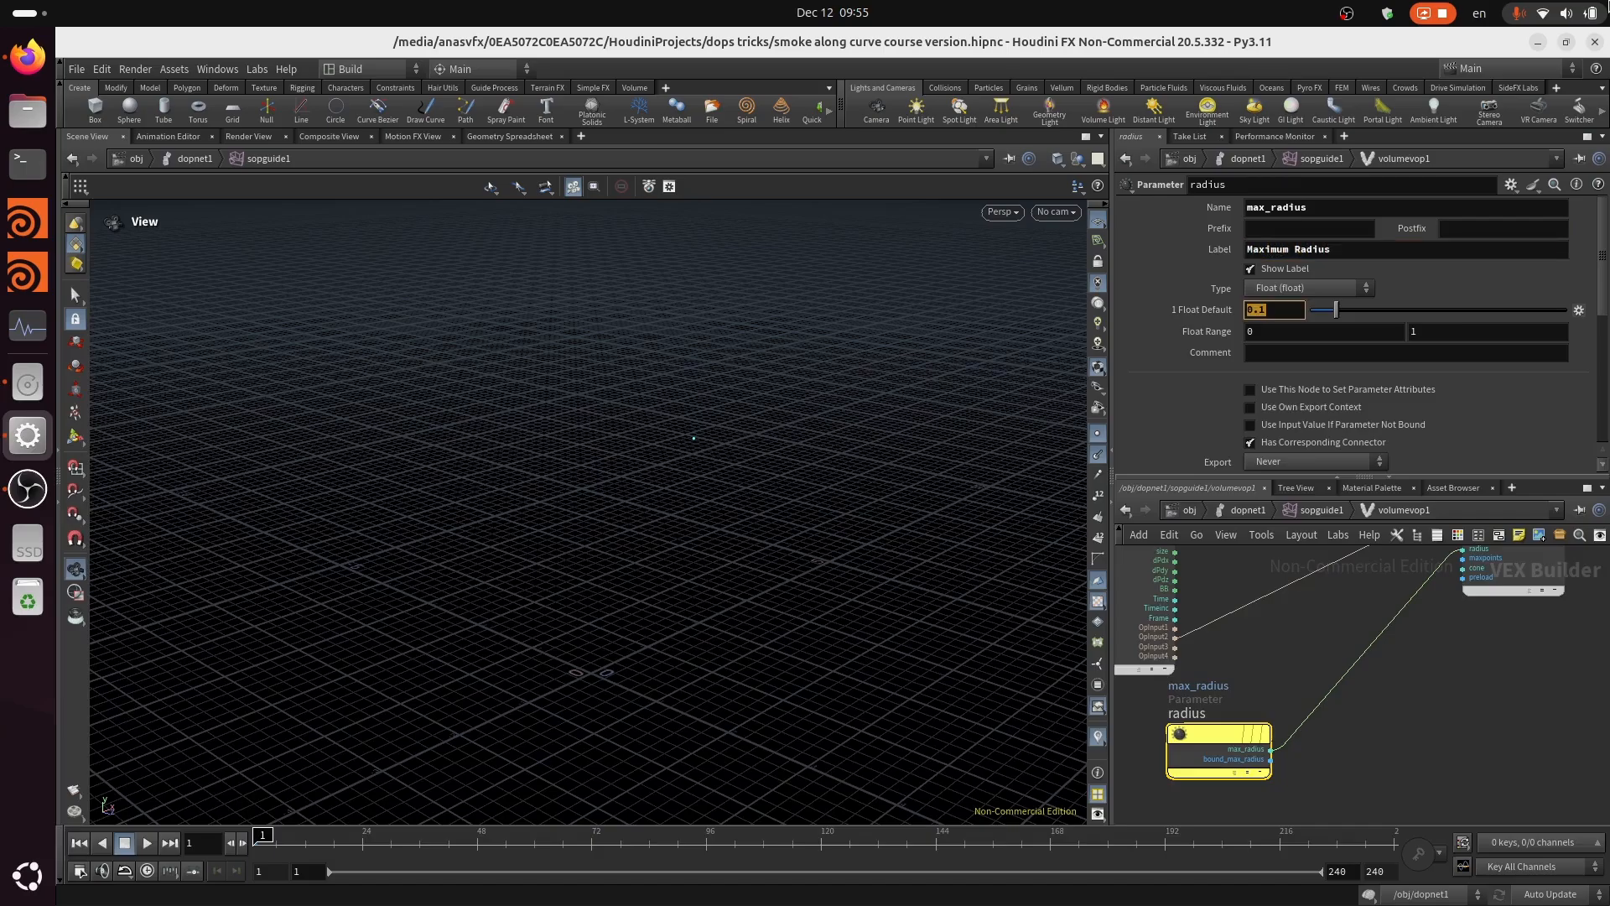
Step: Set the Maximum Radius parameter's float default to 1 and save the scene file
{"action": "type", "text": "1"}
{"action": "key", "text": "Return"}
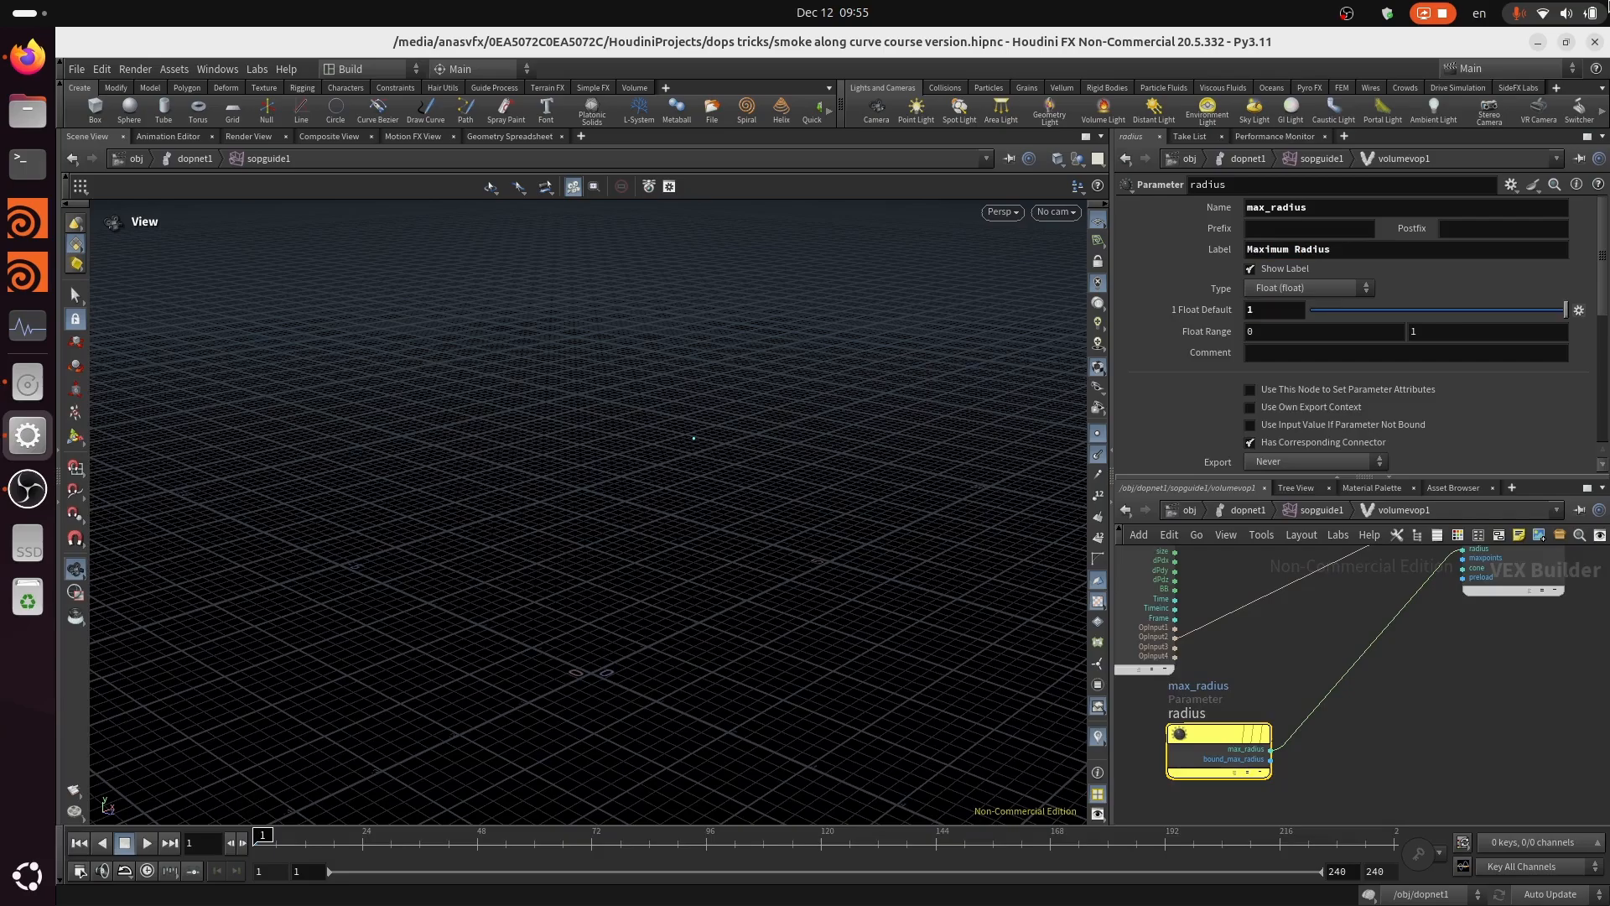
{"action": "key", "text": "ctrl+s"}
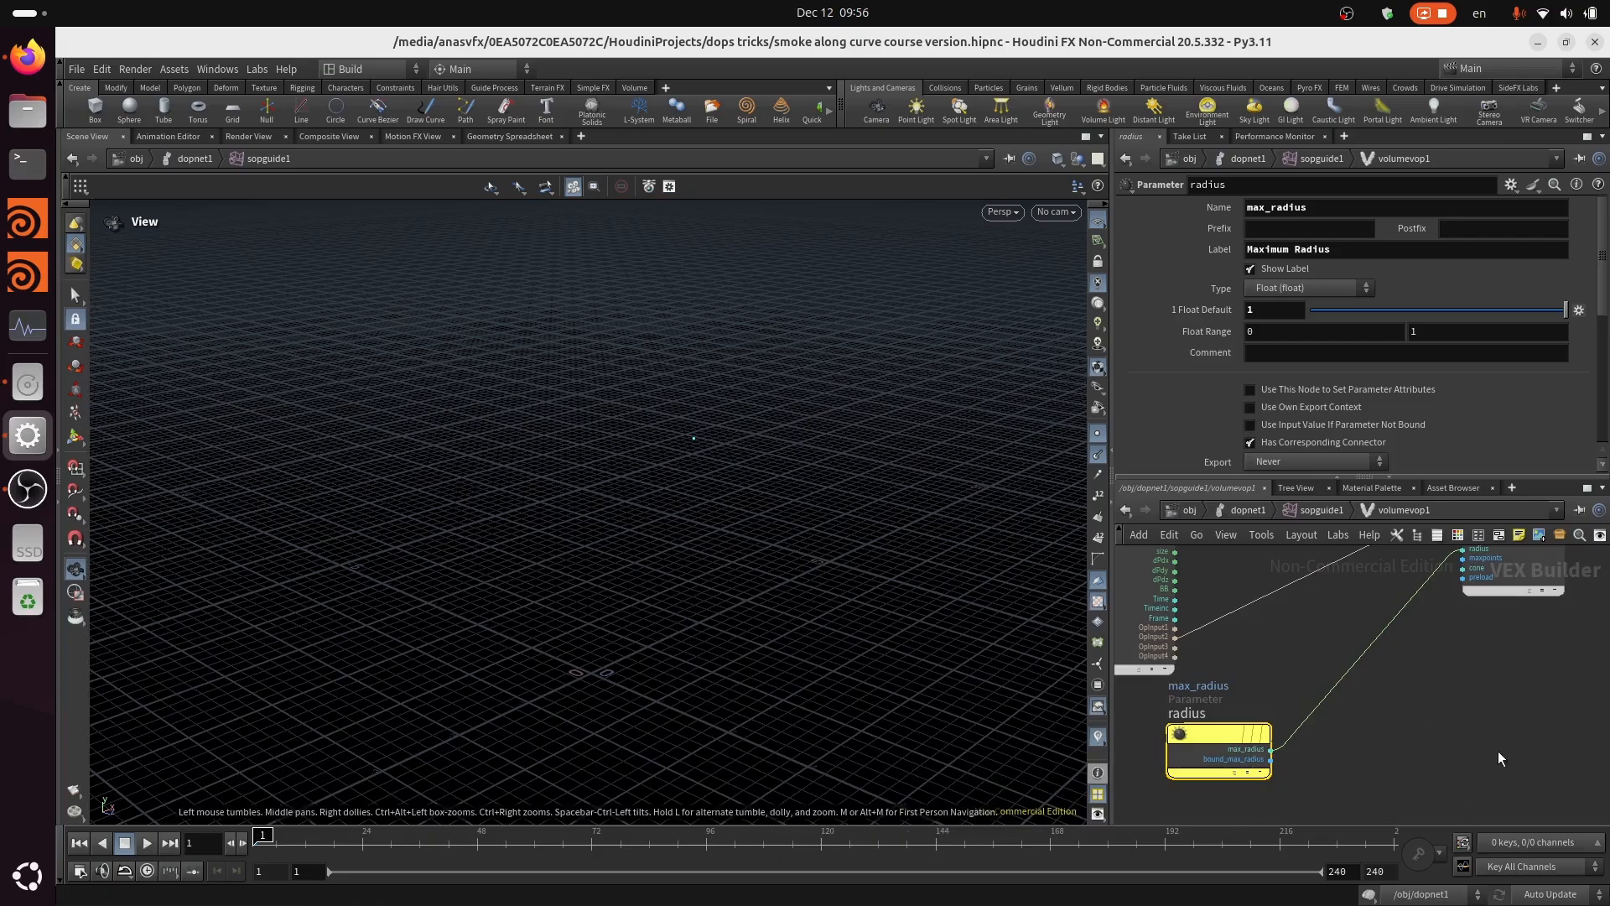
{"action": "middle_click_drag", "start_coordinate": [1450, 674], "coordinate": [1283, 724]}
{"action": "scroll", "coordinate": [1284, 723], "scroll_direction": "down", "scroll_amount": 3}
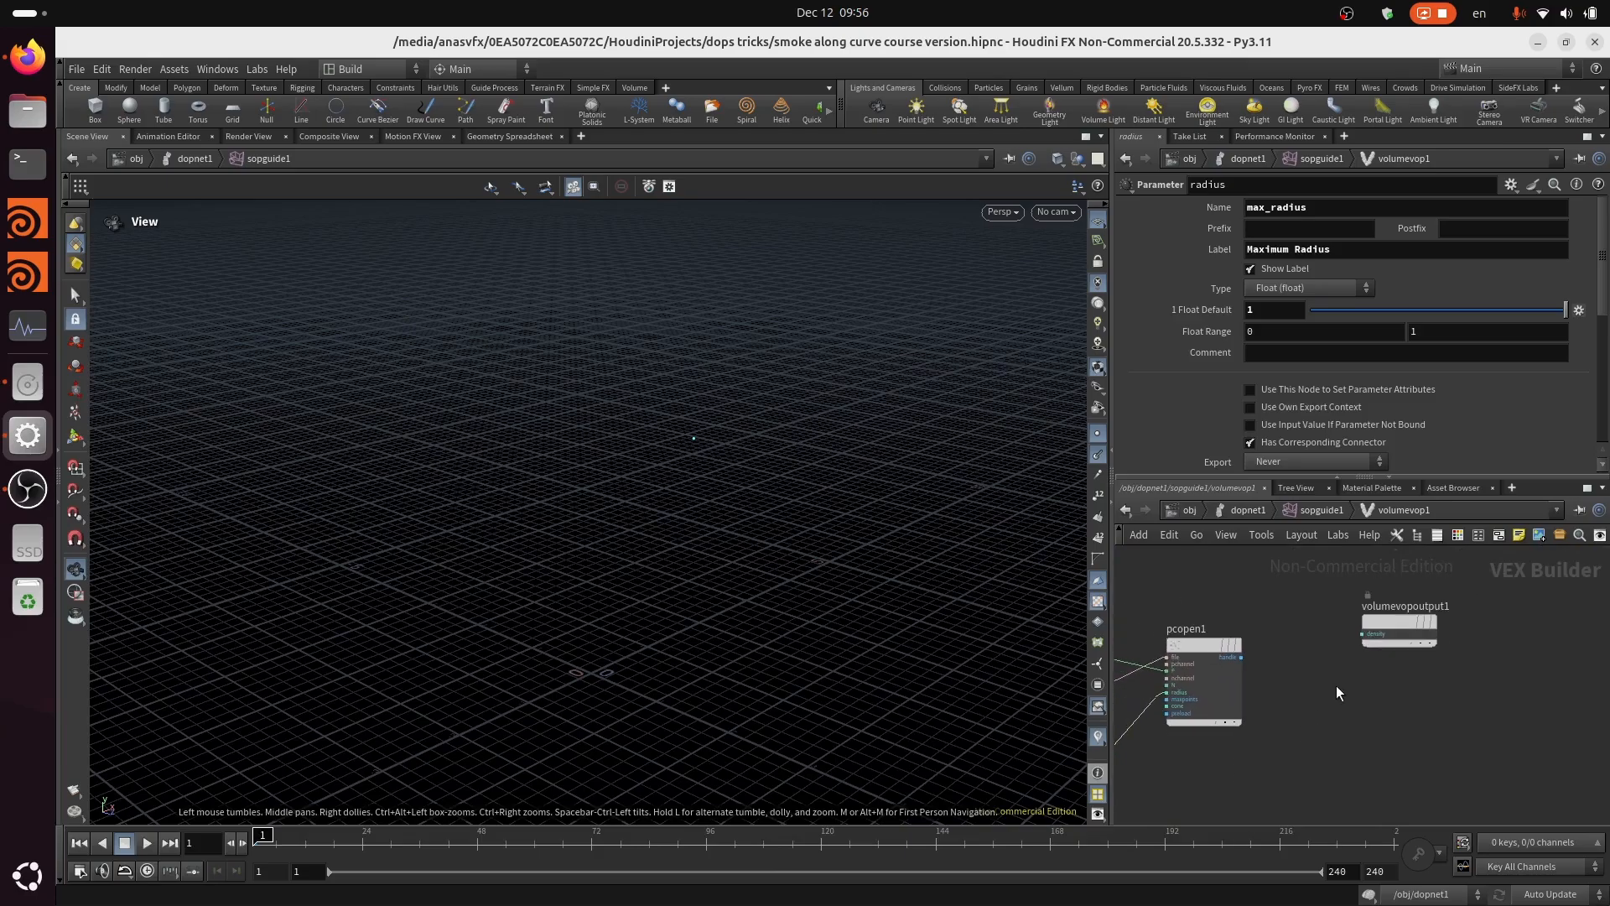
Step: Move the volume output node aside and add a Point Cloud Filter node beside pcopen1
{"action": "left_click_drag", "start_coordinate": [1384, 619], "coordinate": [1606, 605]}
{"action": "middle_click_drag", "start_coordinate": [1390, 742], "coordinate": [1410, 753]}
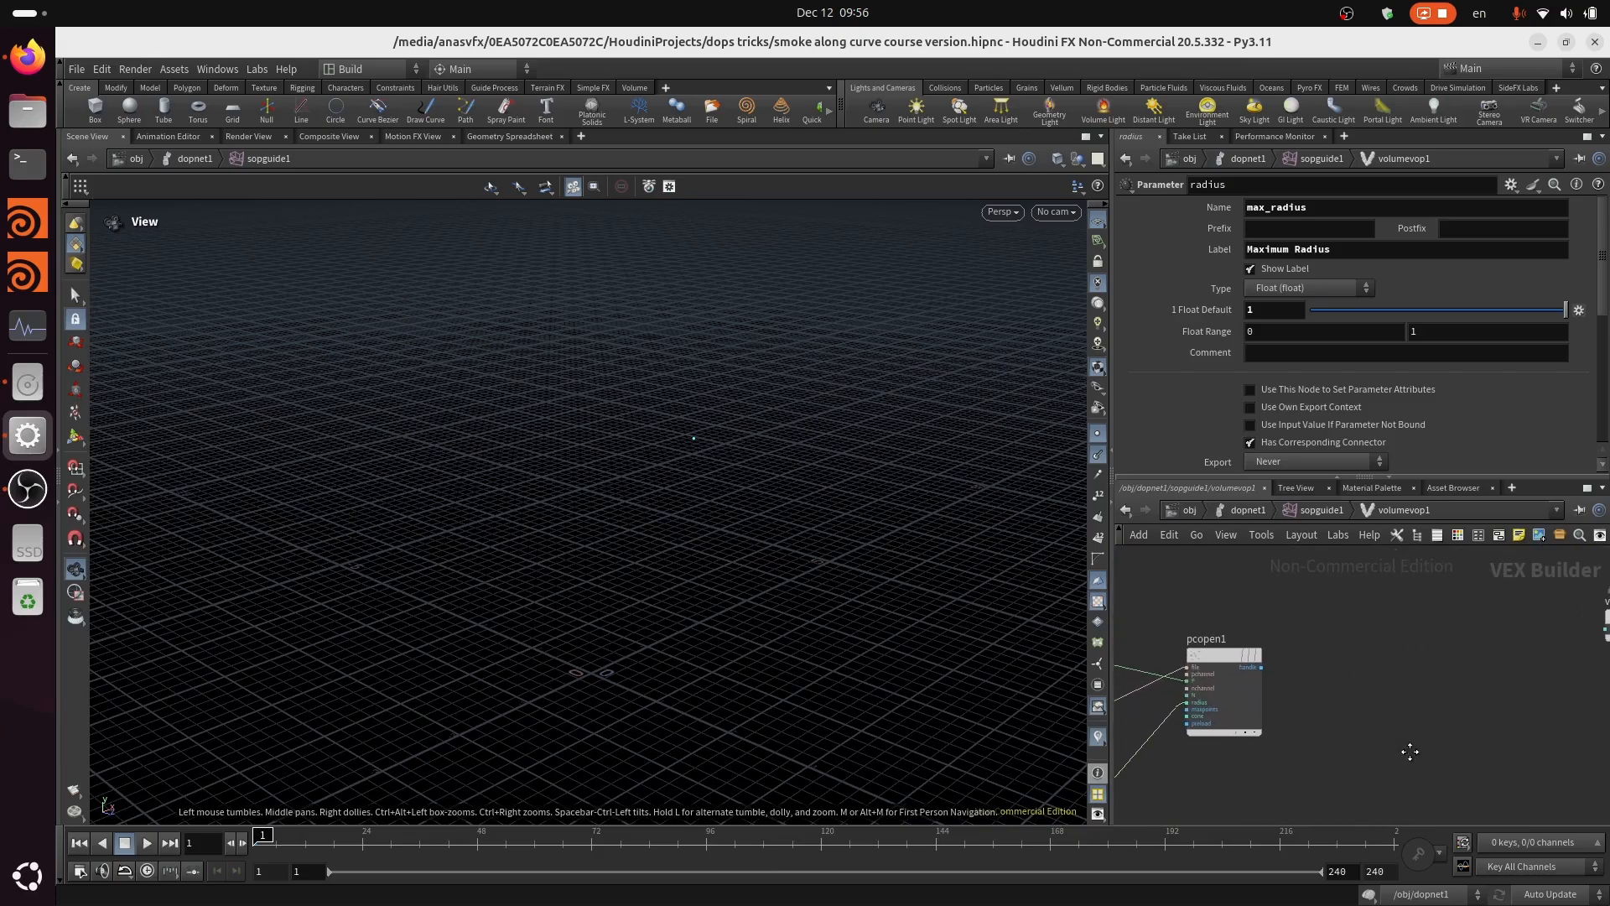
{"action": "key", "text": "Tab"}
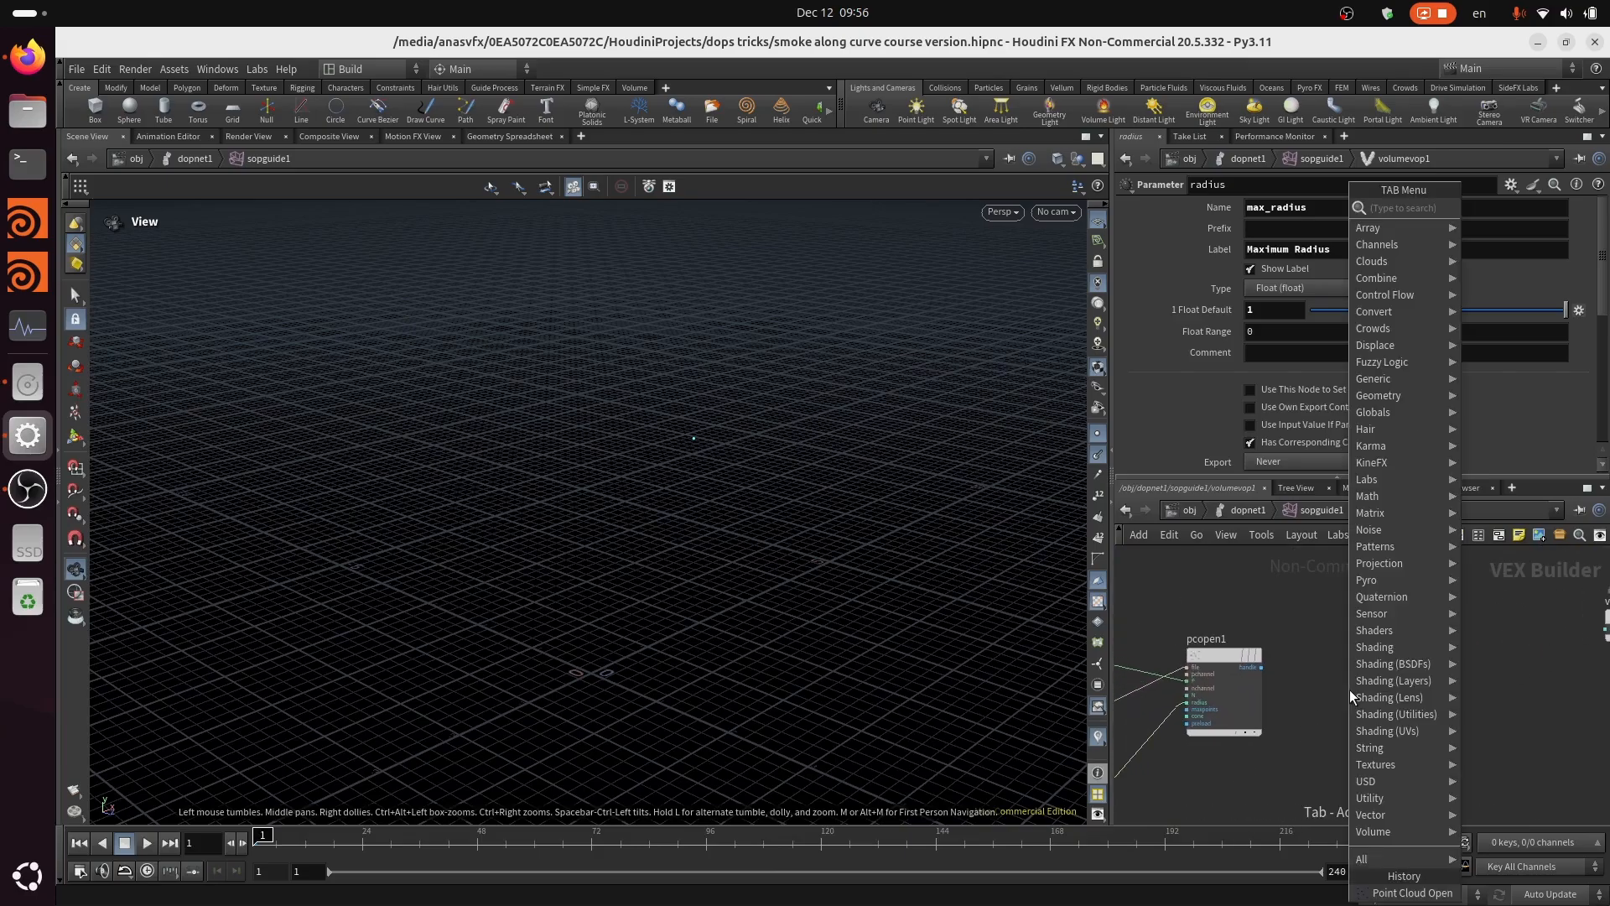
{"action": "type", "text": "pc fi"}
{"action": "key", "text": "Return"}
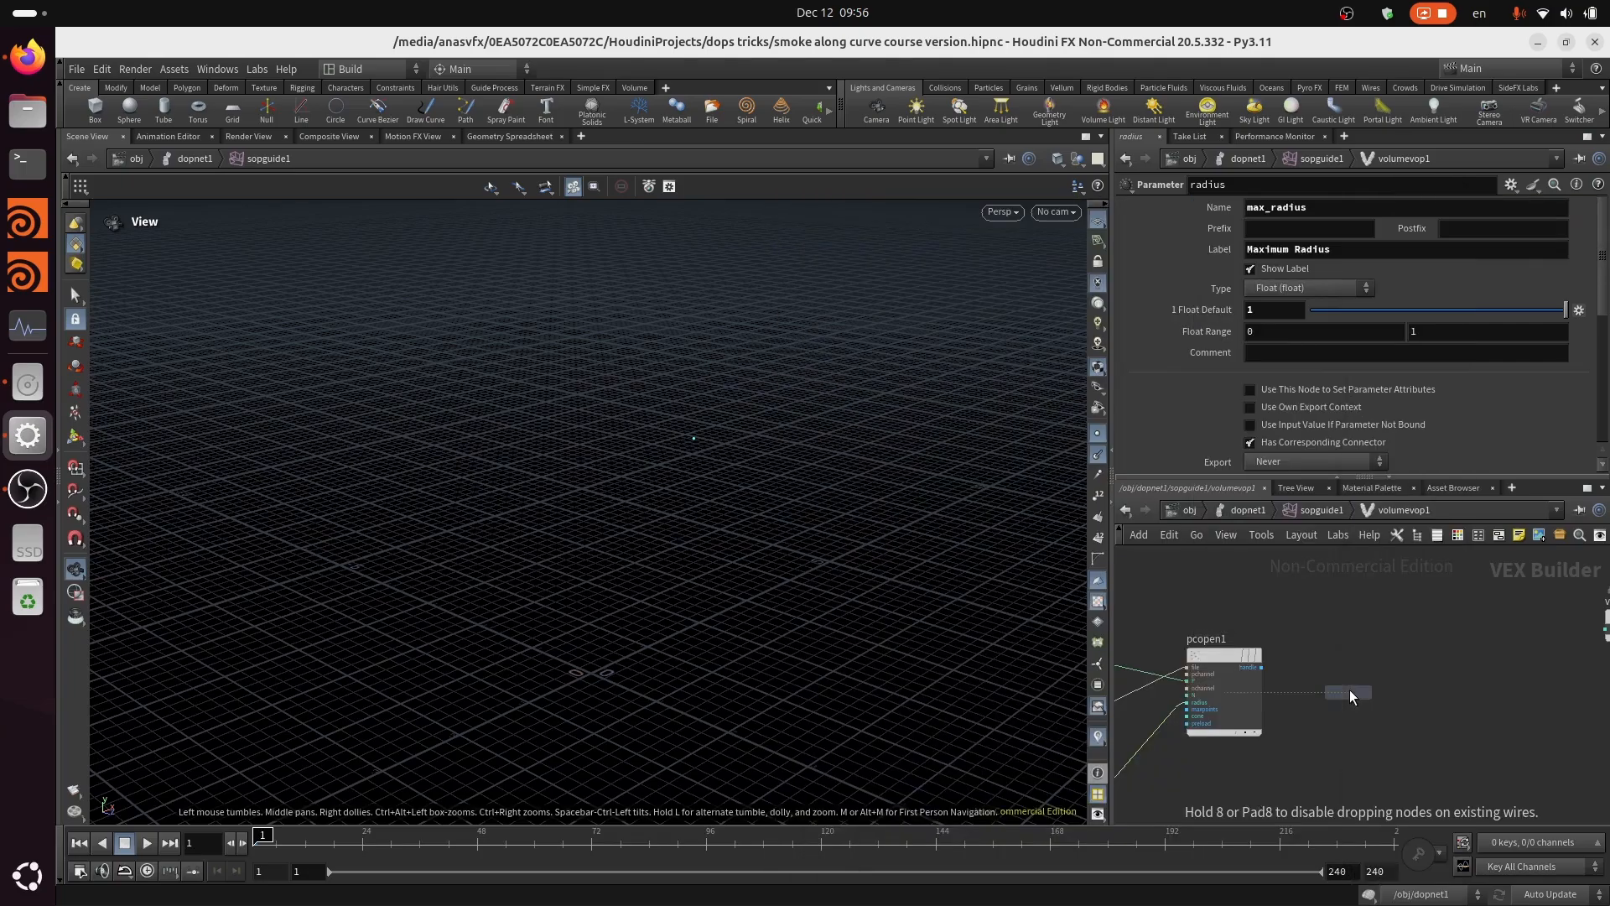
{"action": "left_click", "coordinate": [1351, 689]}
{"action": "left_click_drag", "start_coordinate": [1361, 705], "coordinate": [1403, 674]}
{"action": "scroll", "coordinate": [1265, 722], "scroll_direction": "up", "scroll_amount": 2}
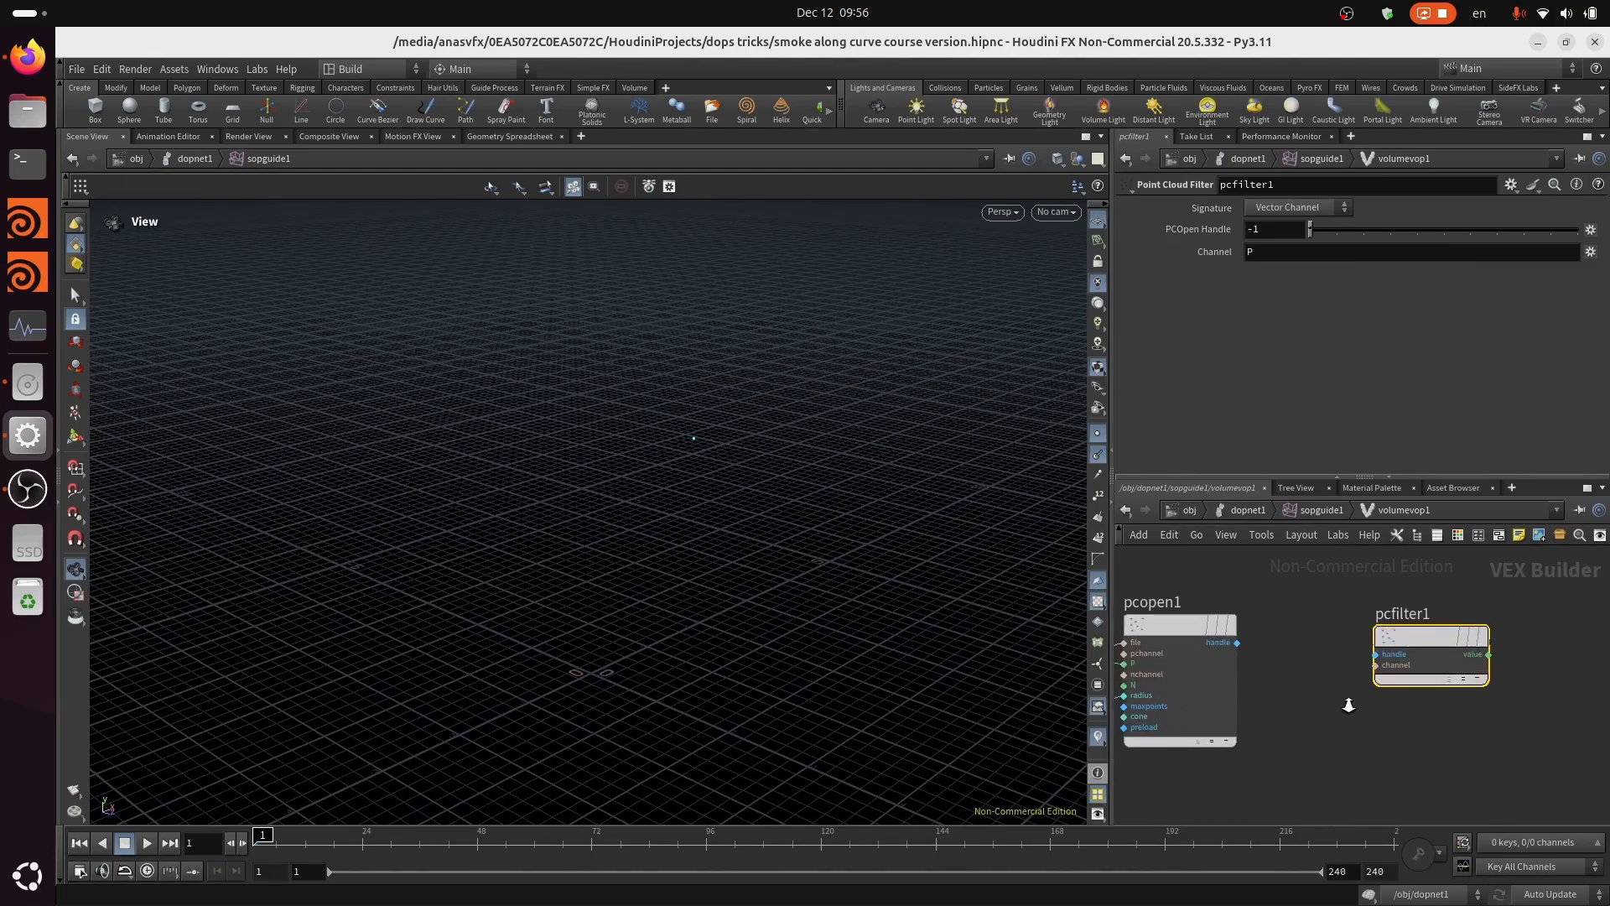
Step: Wire pcopen1's handle output into the handle input of the Point Cloud Filter node
{"action": "left_click", "coordinate": [1237, 643]}
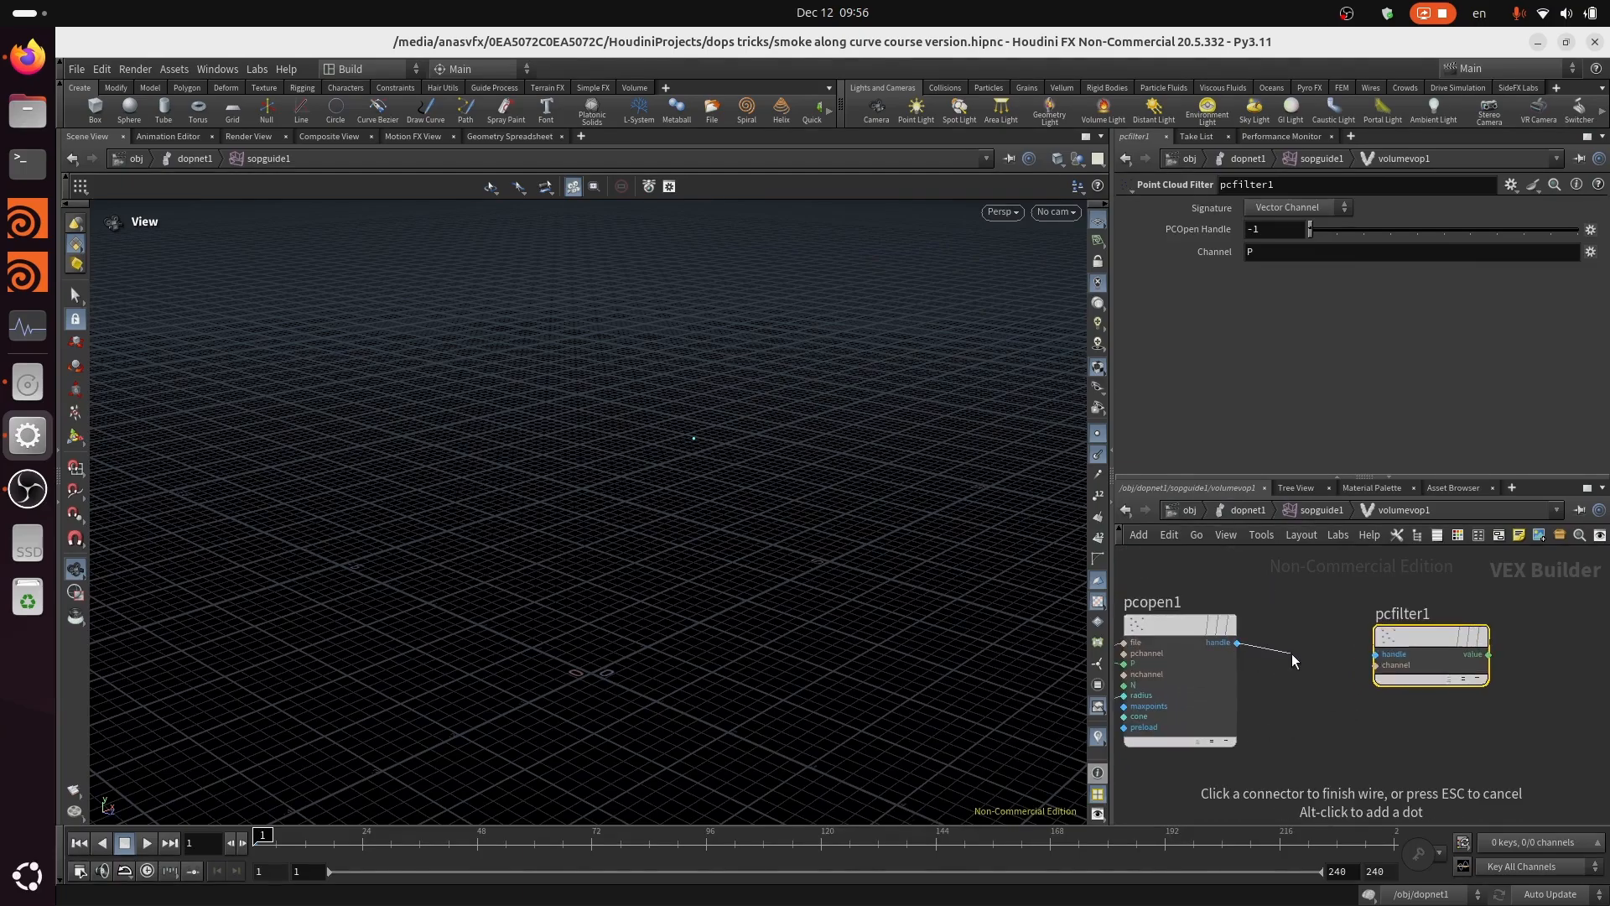
{"action": "left_click", "coordinate": [1374, 655]}
{"action": "scroll", "coordinate": [1280, 650], "scroll_direction": "down", "scroll_amount": 2}
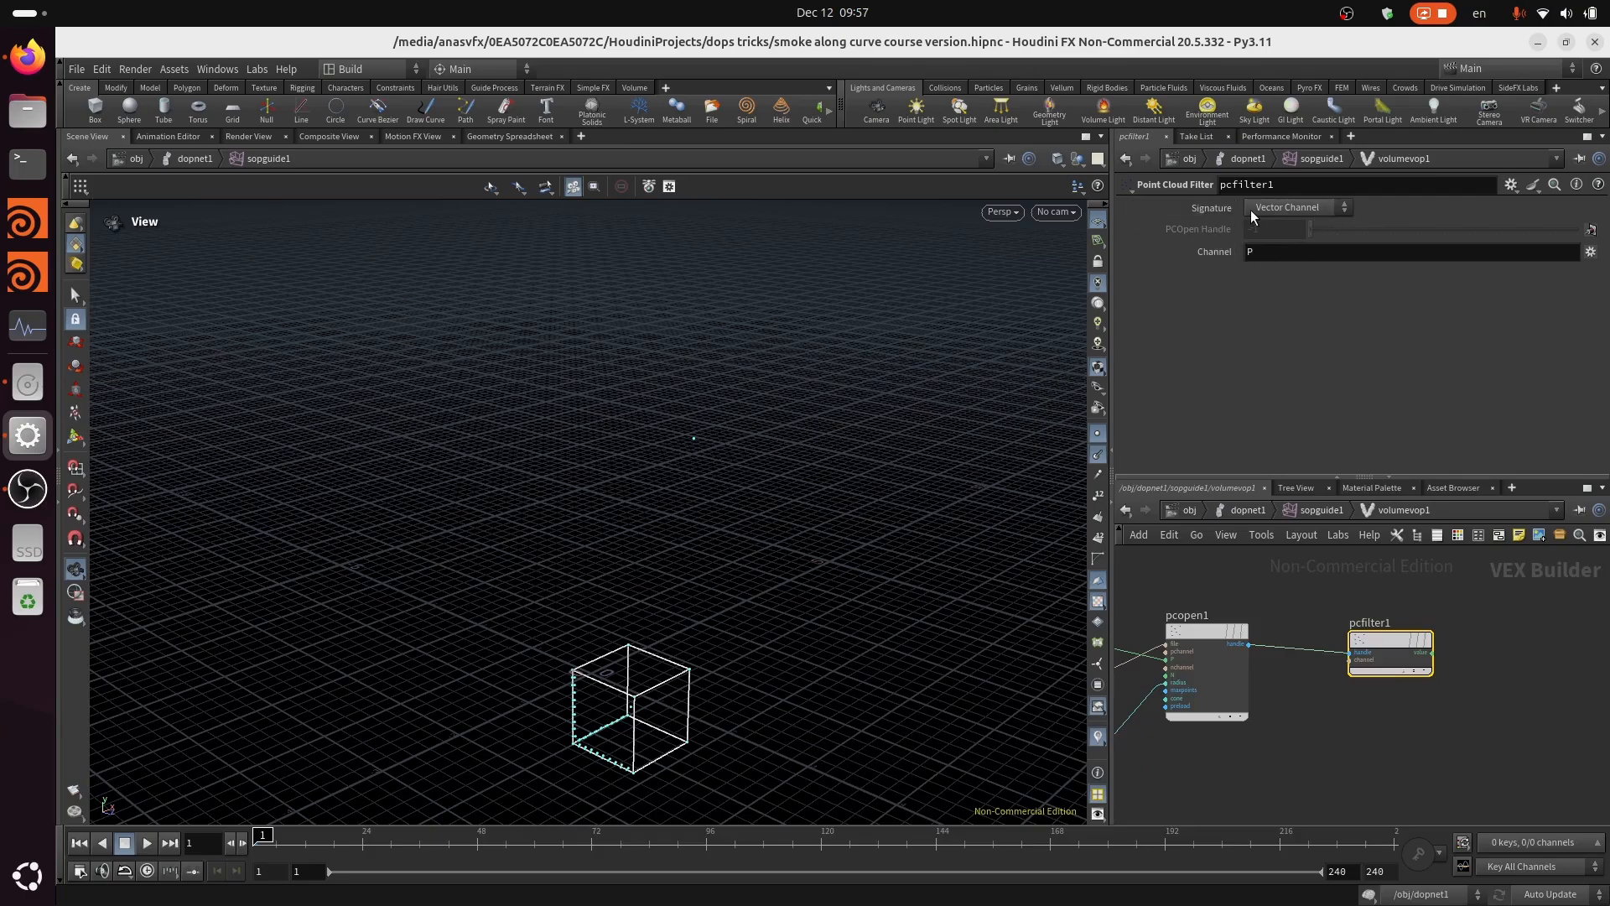
{"action": "left_click", "coordinate": [1314, 209]}
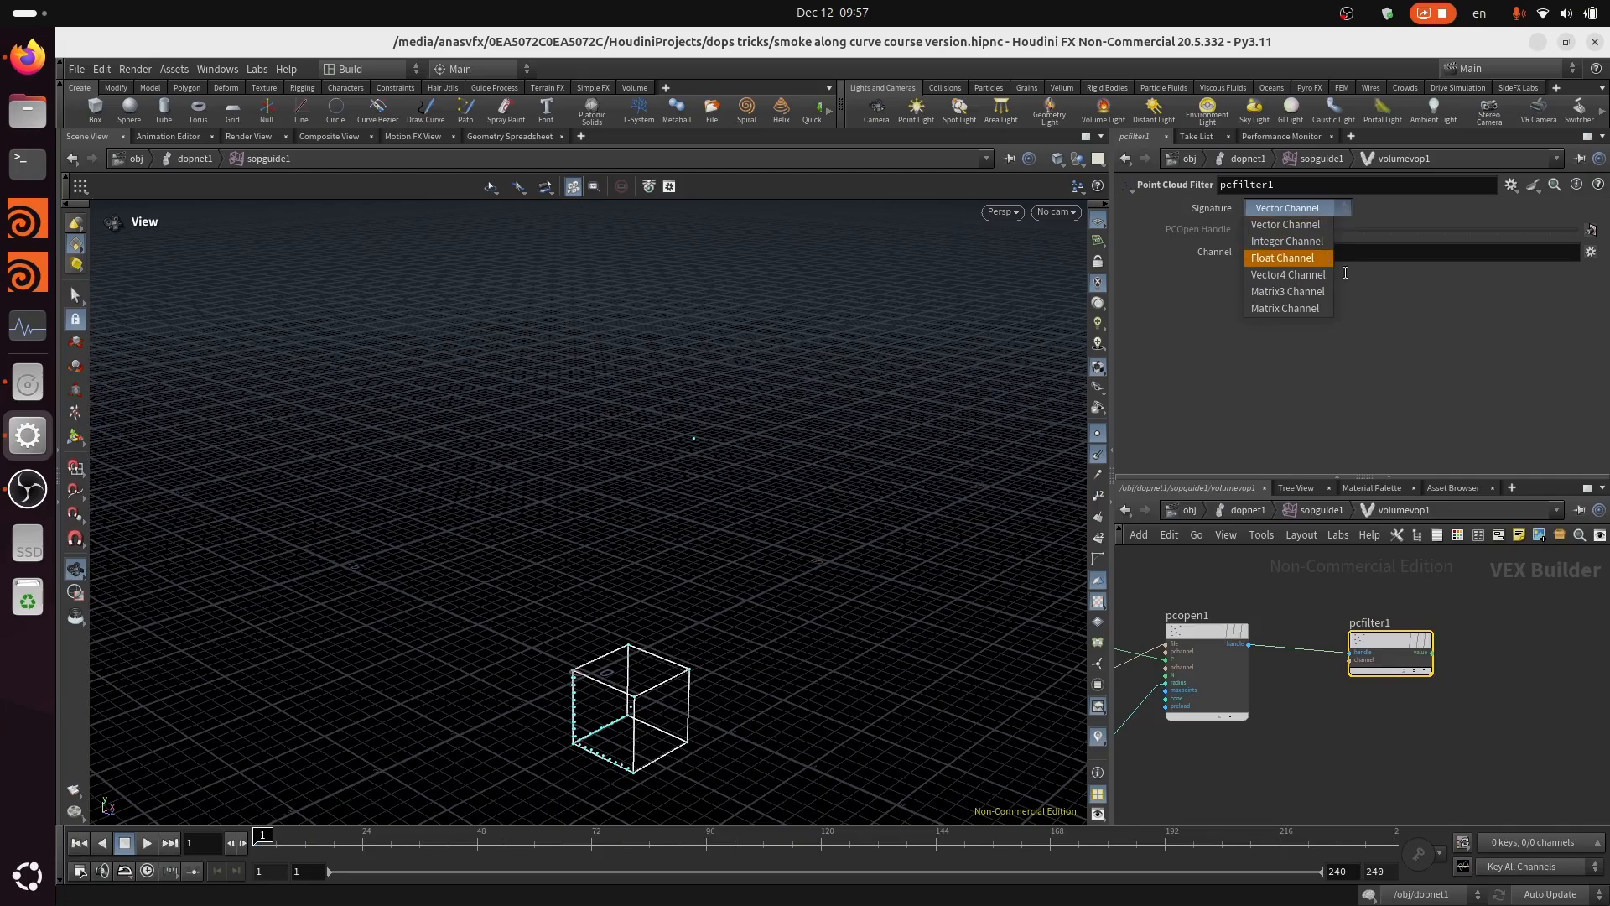
{"action": "left_click", "coordinate": [1406, 335]}
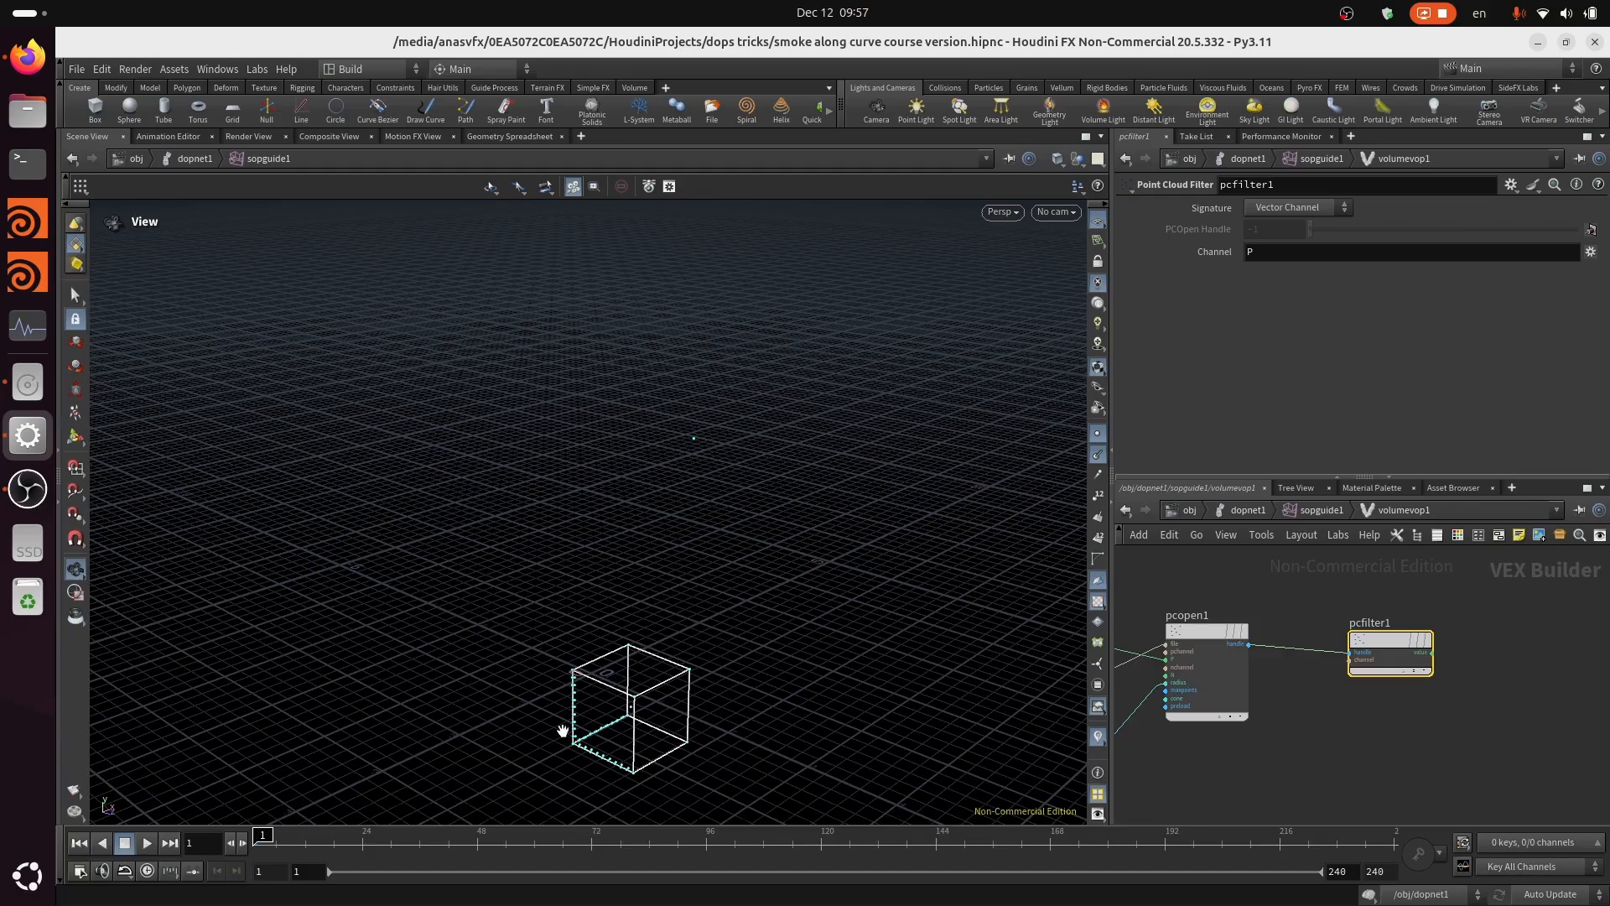
{"action": "left_click_drag", "start_coordinate": [577, 713], "coordinate": [613, 702]}
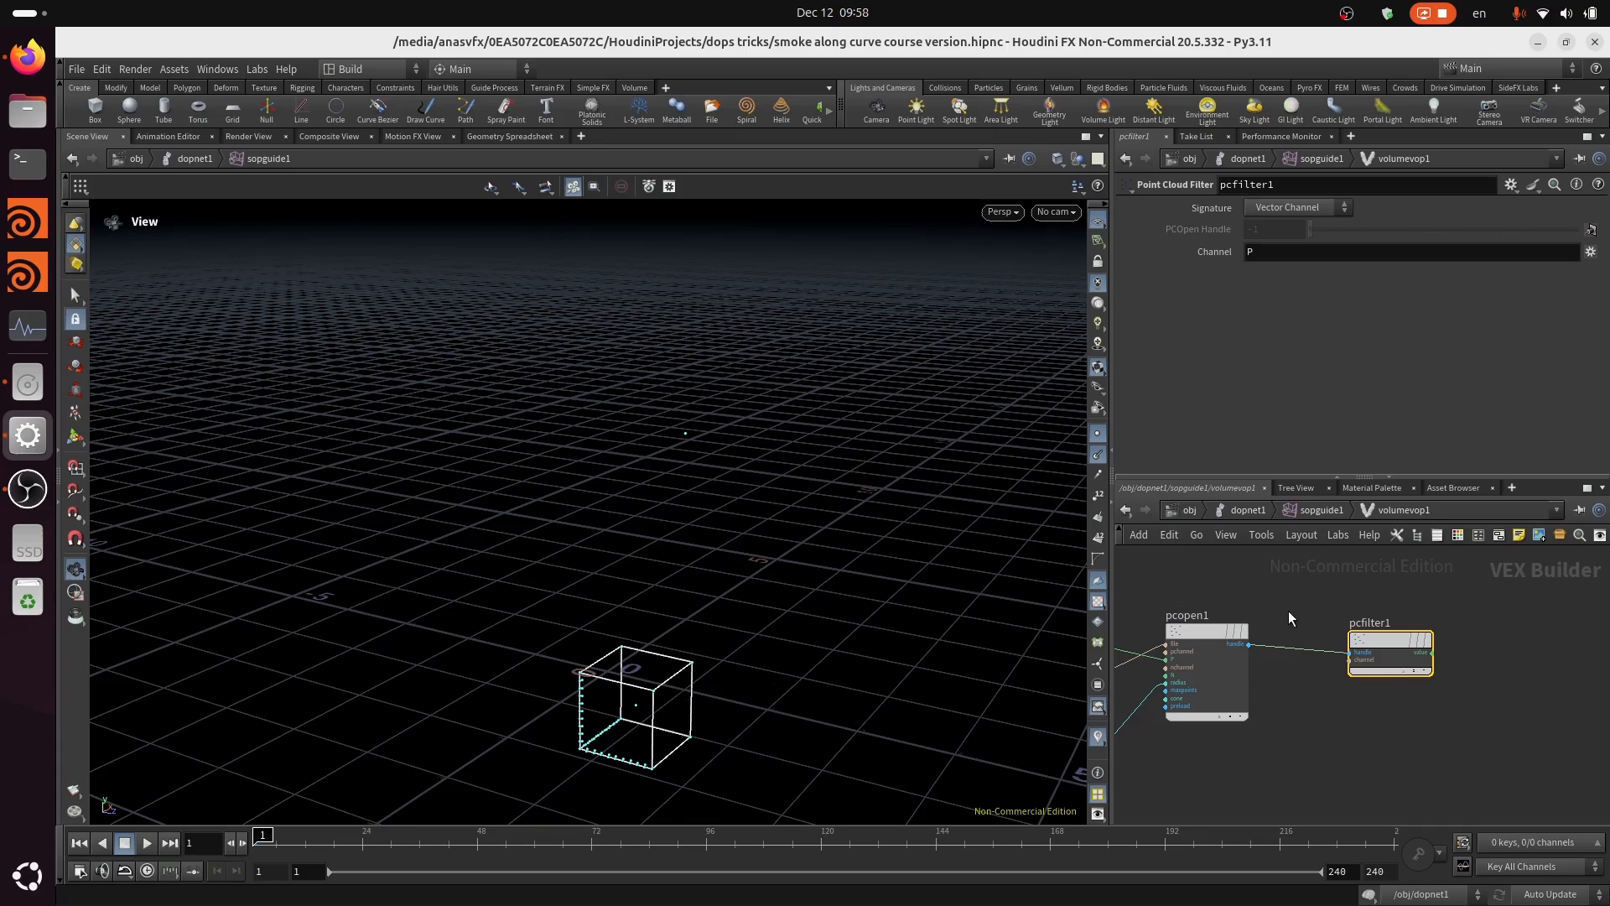
Step: Set the point cloud filter's signature to Float Channel and its channel to lengthscale, and save the scene
{"action": "left_click", "coordinate": [1302, 208]}
{"action": "left_click", "coordinate": [1278, 235]}
{"action": "left_click", "coordinate": [1314, 254]}
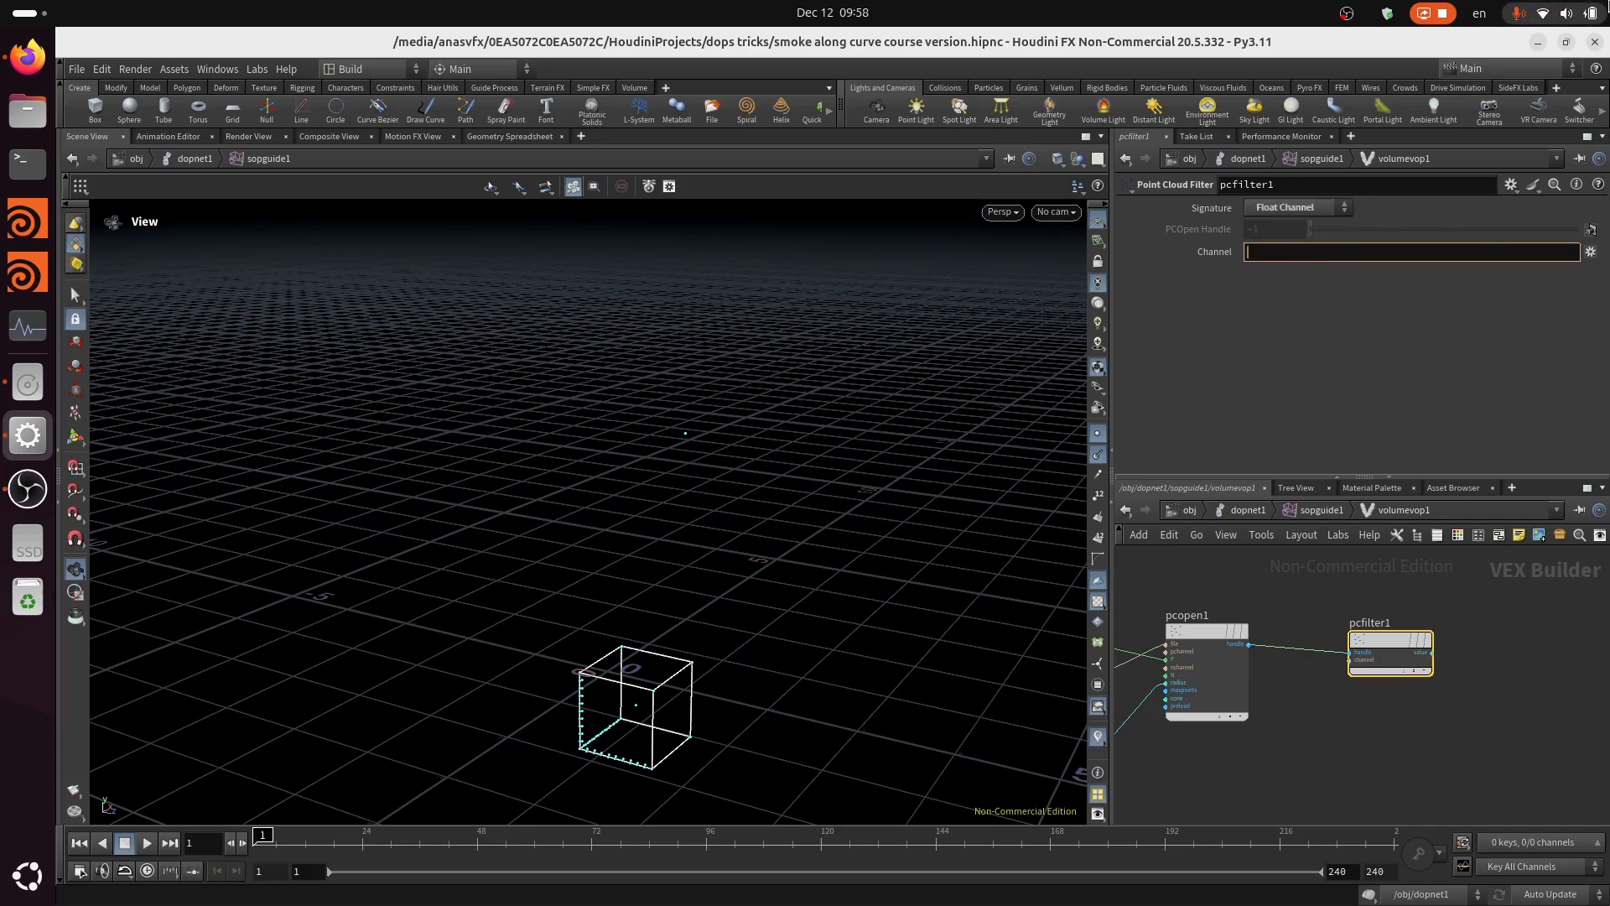
{"action": "type", "text": "lengthscale"}
{"action": "key", "text": "Return"}
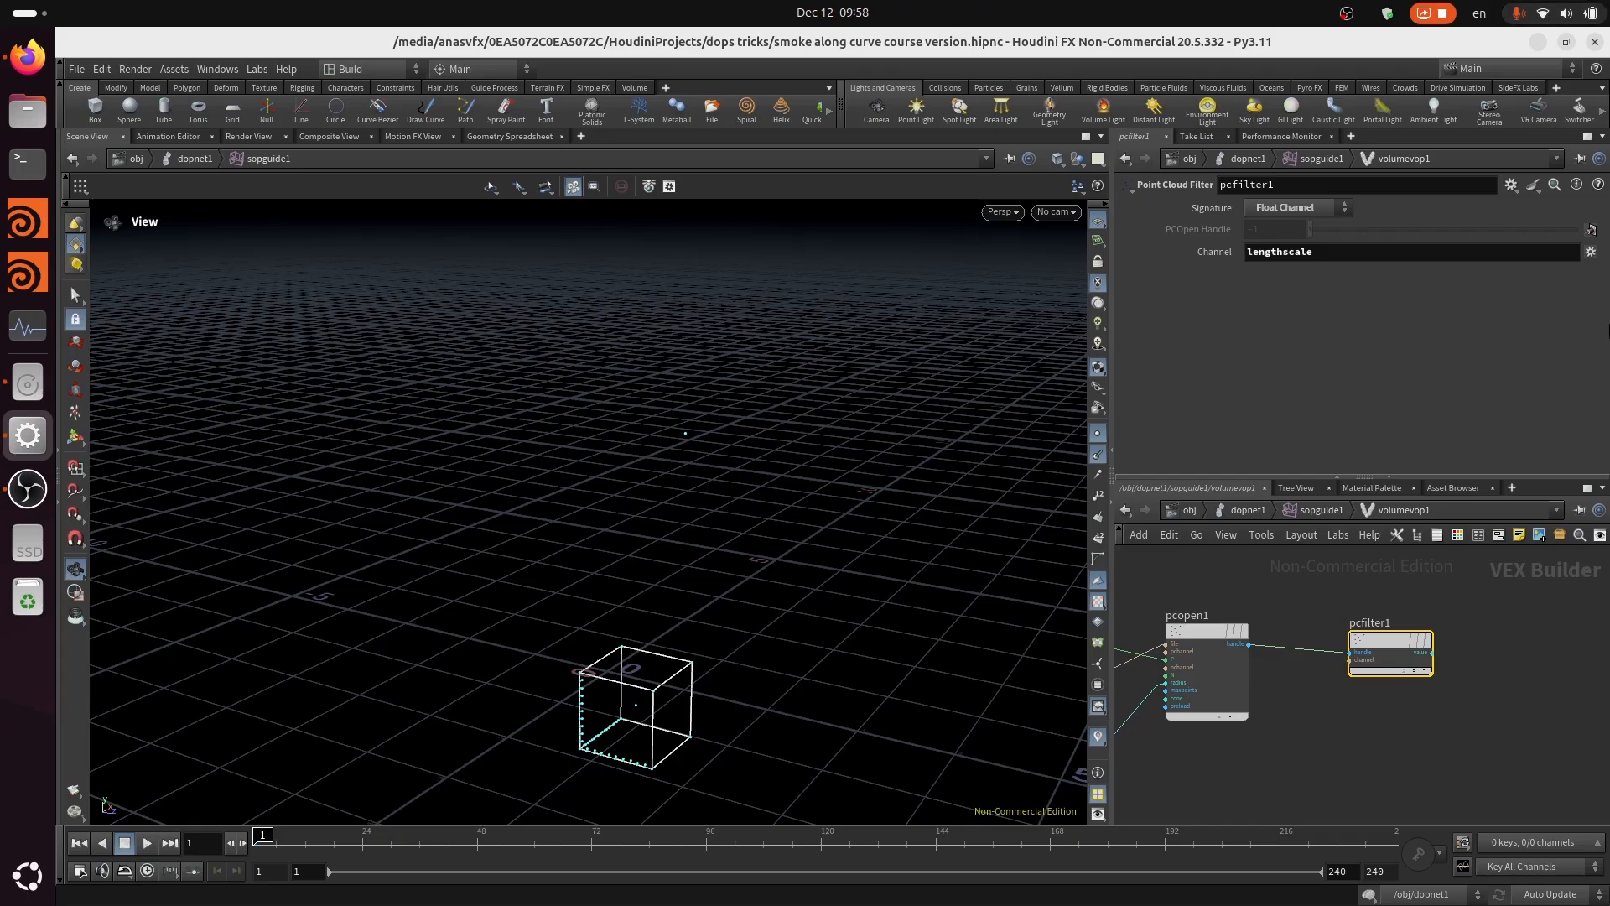
{"action": "key", "text": "ctrl+s"}
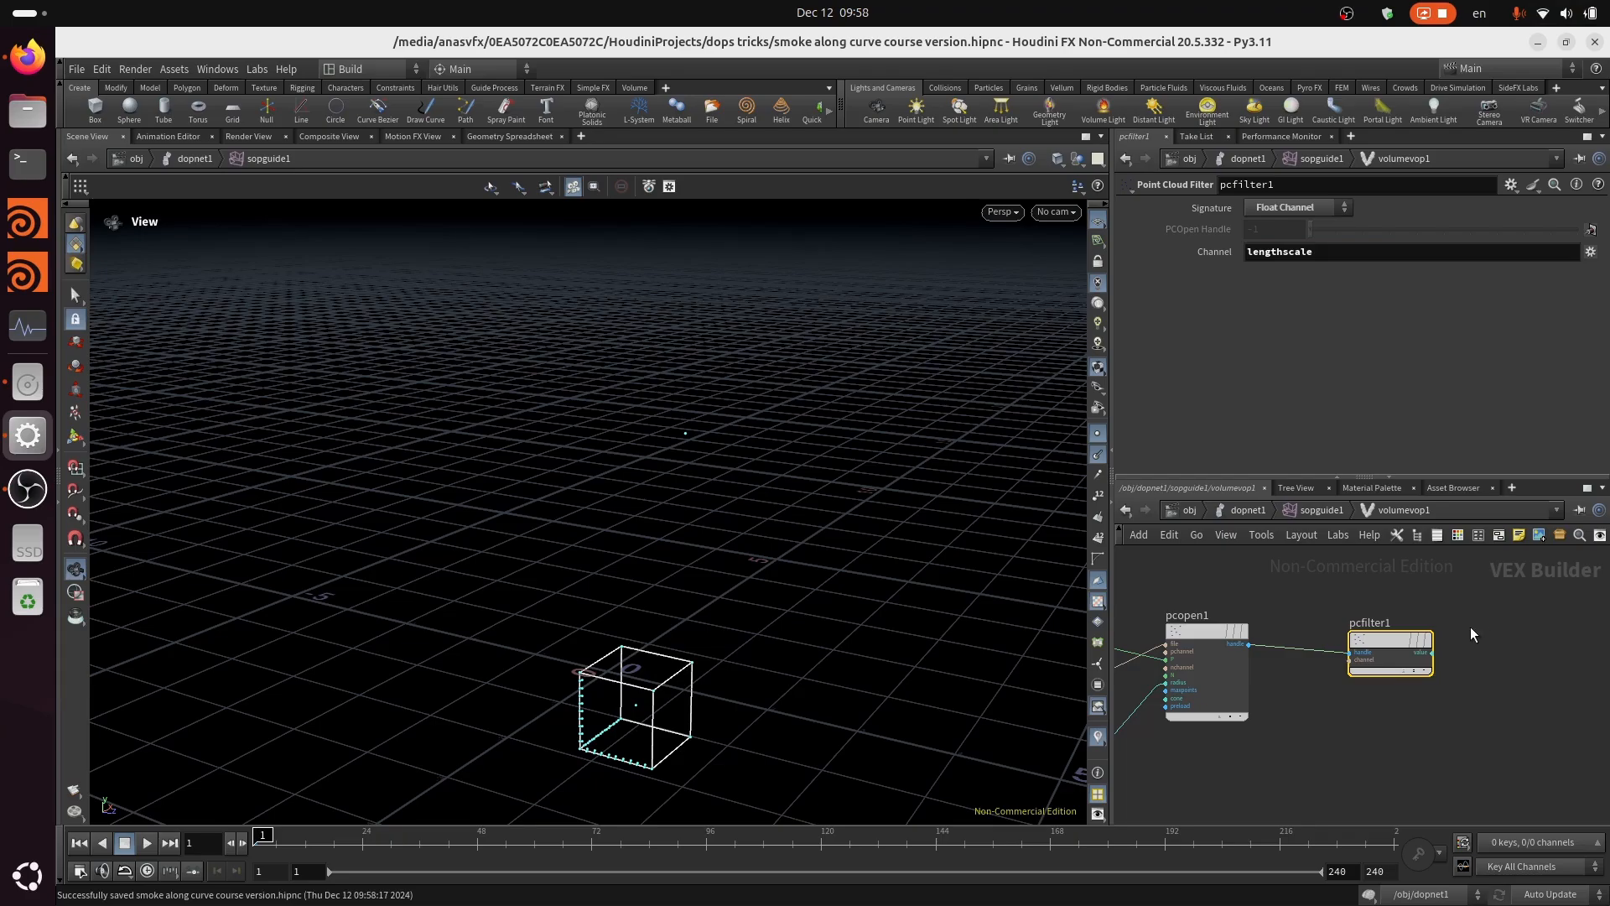
Step: Reposition the point cloud filter node and rename it pcfilter_lengthscale
{"action": "middle_click_drag", "start_coordinate": [1423, 715], "coordinate": [1323, 727]}
{"action": "left_click_drag", "start_coordinate": [1316, 668], "coordinate": [1306, 657]}
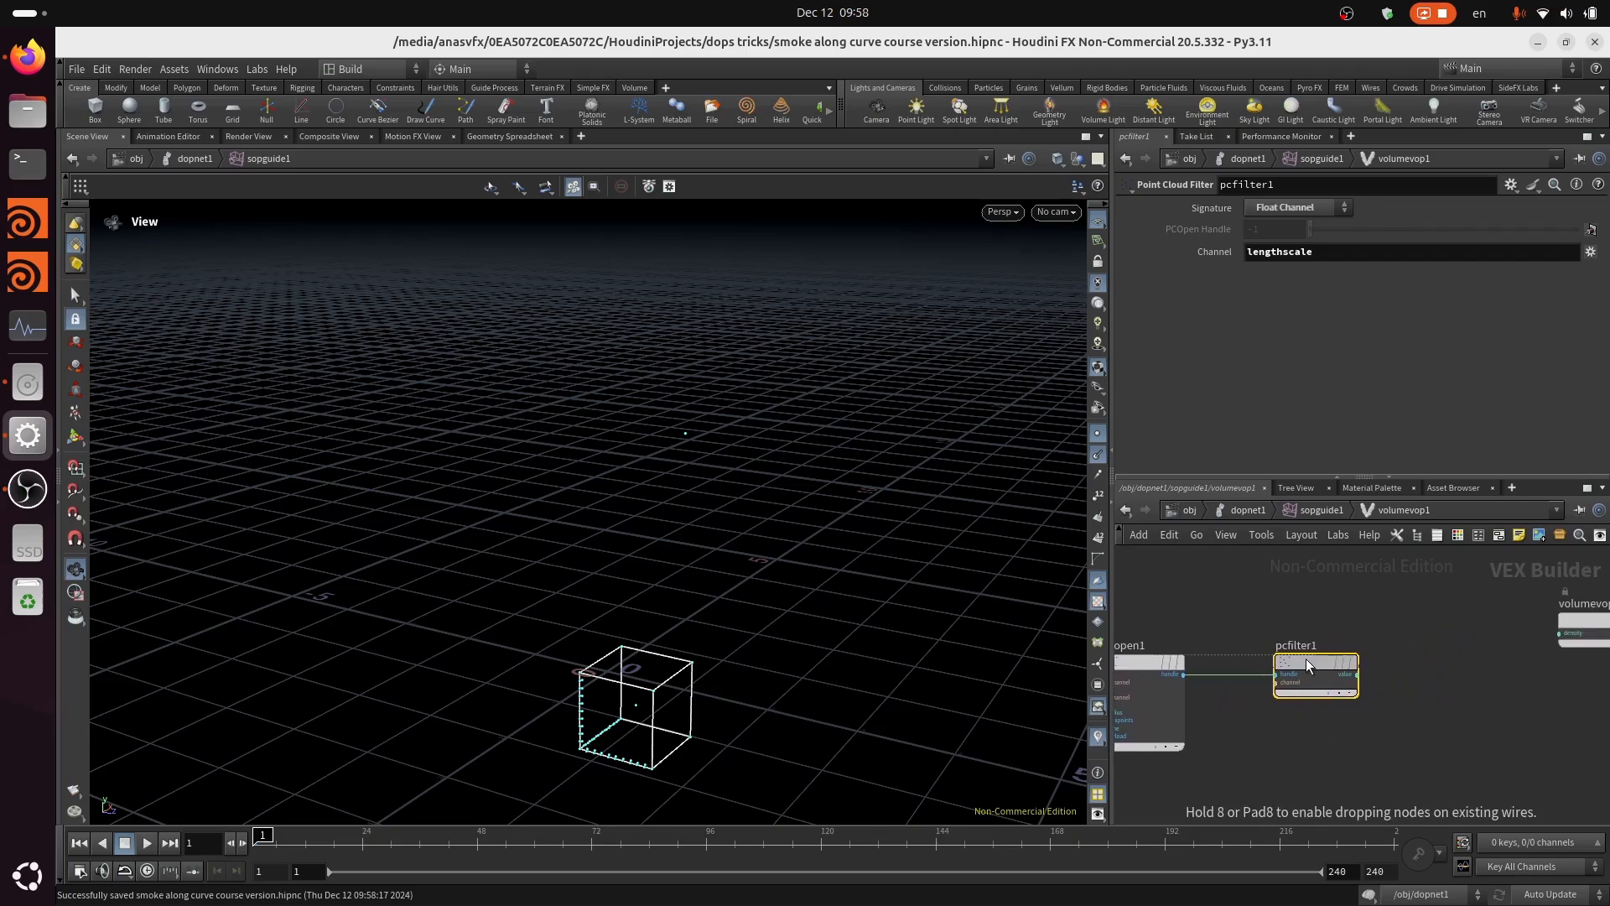
{"action": "middle_click_drag", "start_coordinate": [1371, 675], "coordinate": [1235, 668]}
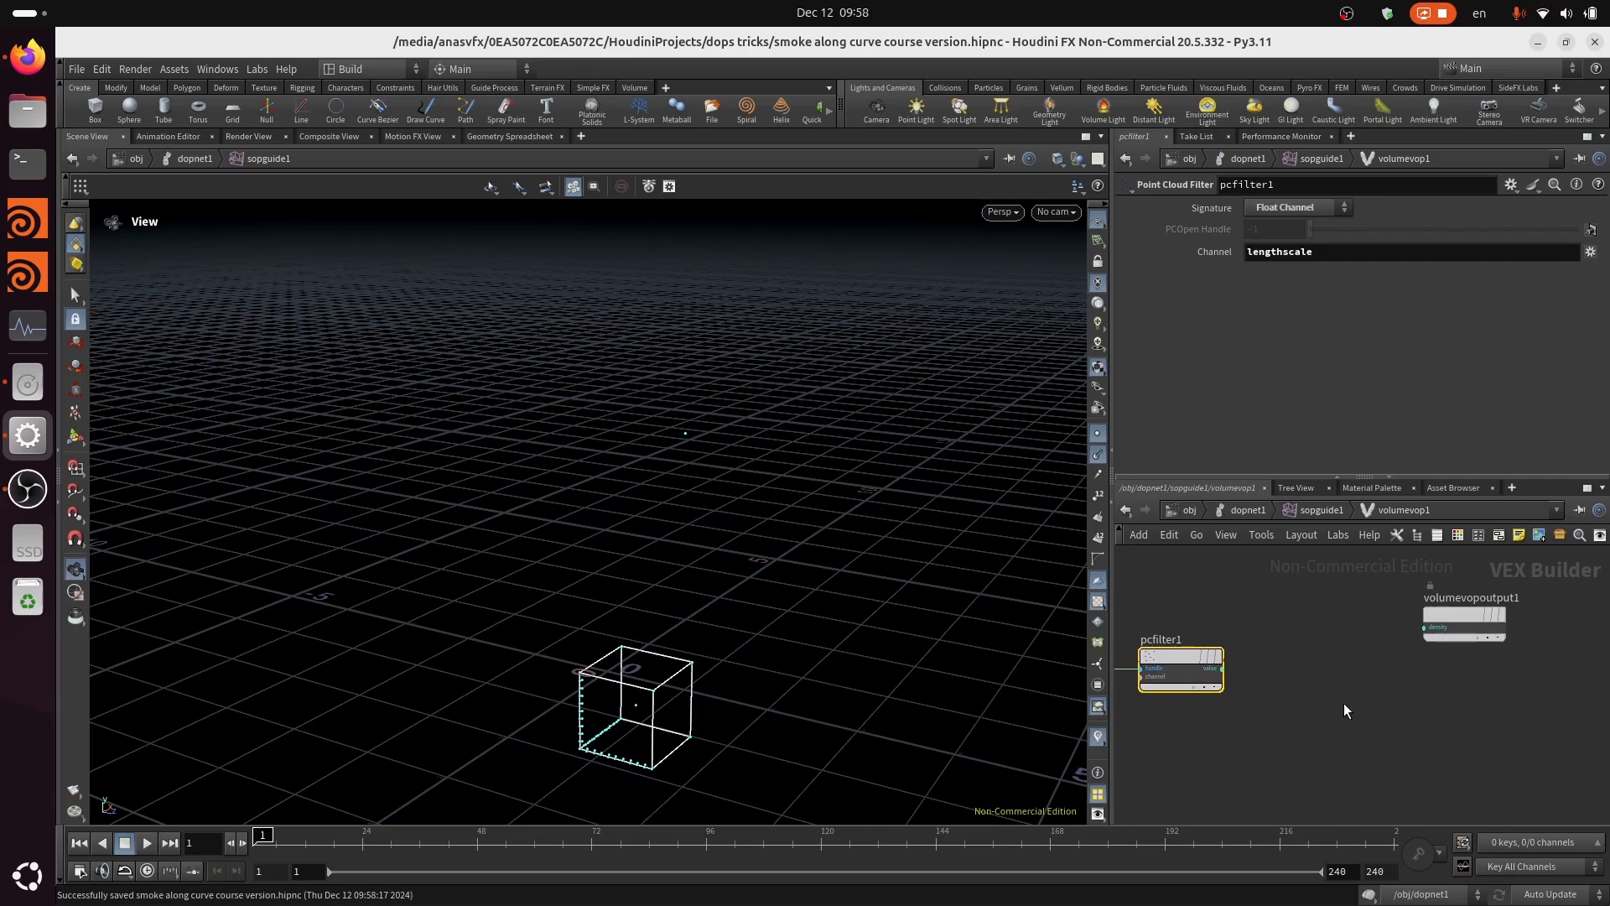
{"action": "scroll", "coordinate": [1352, 705], "scroll_direction": "up", "scroll_amount": 1}
{"action": "middle_click_drag", "start_coordinate": [1280, 672], "coordinate": [1364, 679]}
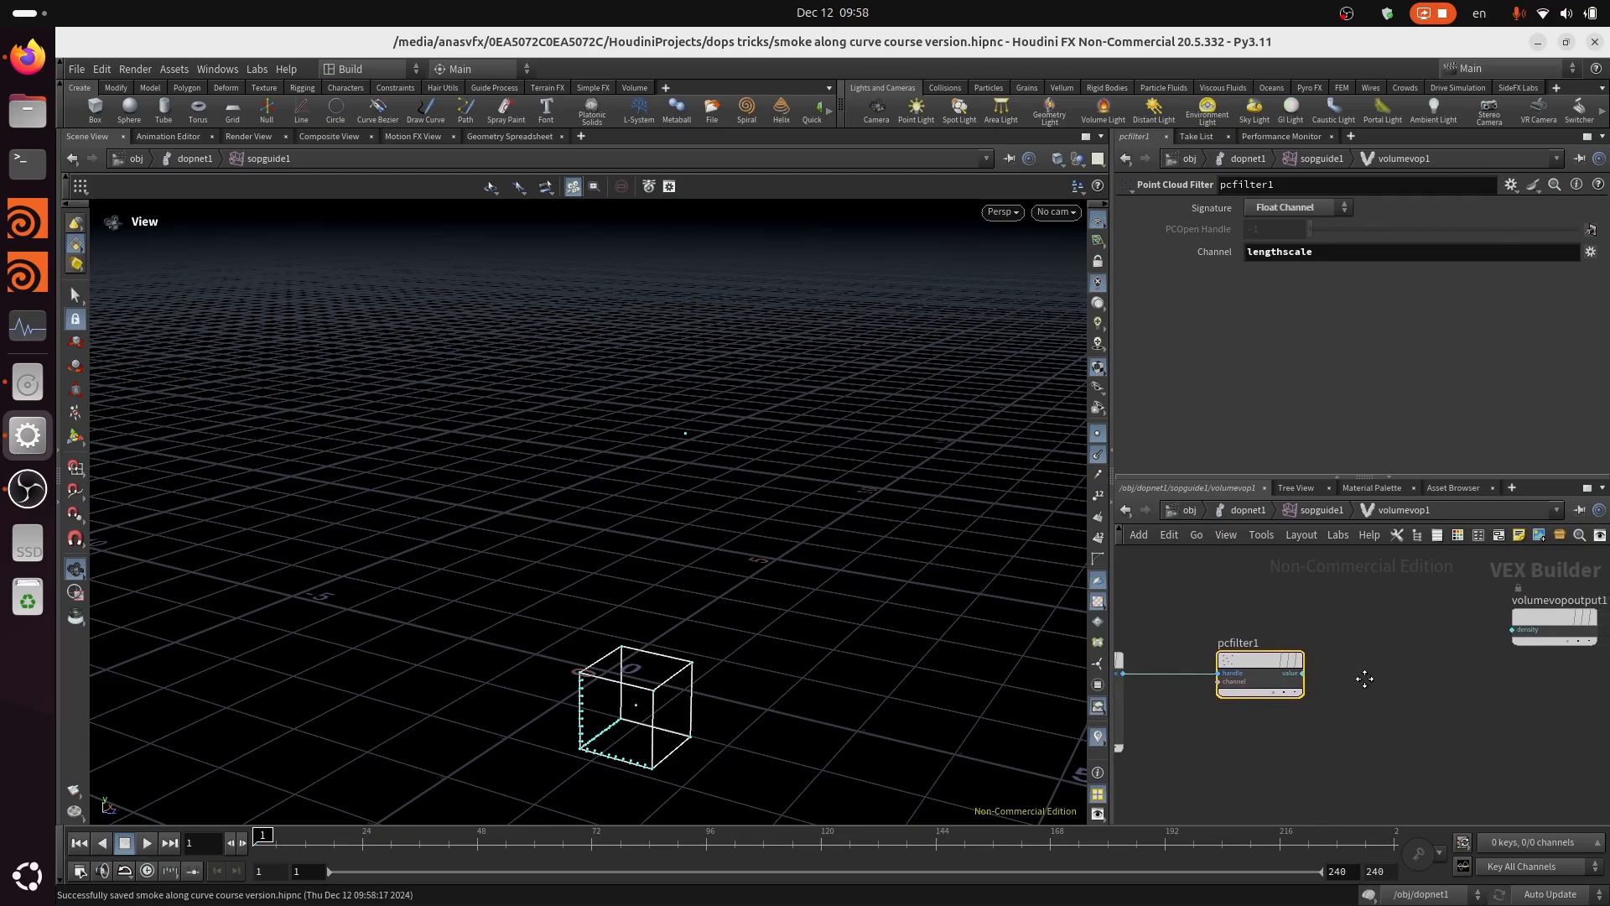
{"action": "scroll", "coordinate": [1342, 695], "scroll_direction": "up", "scroll_amount": 1}
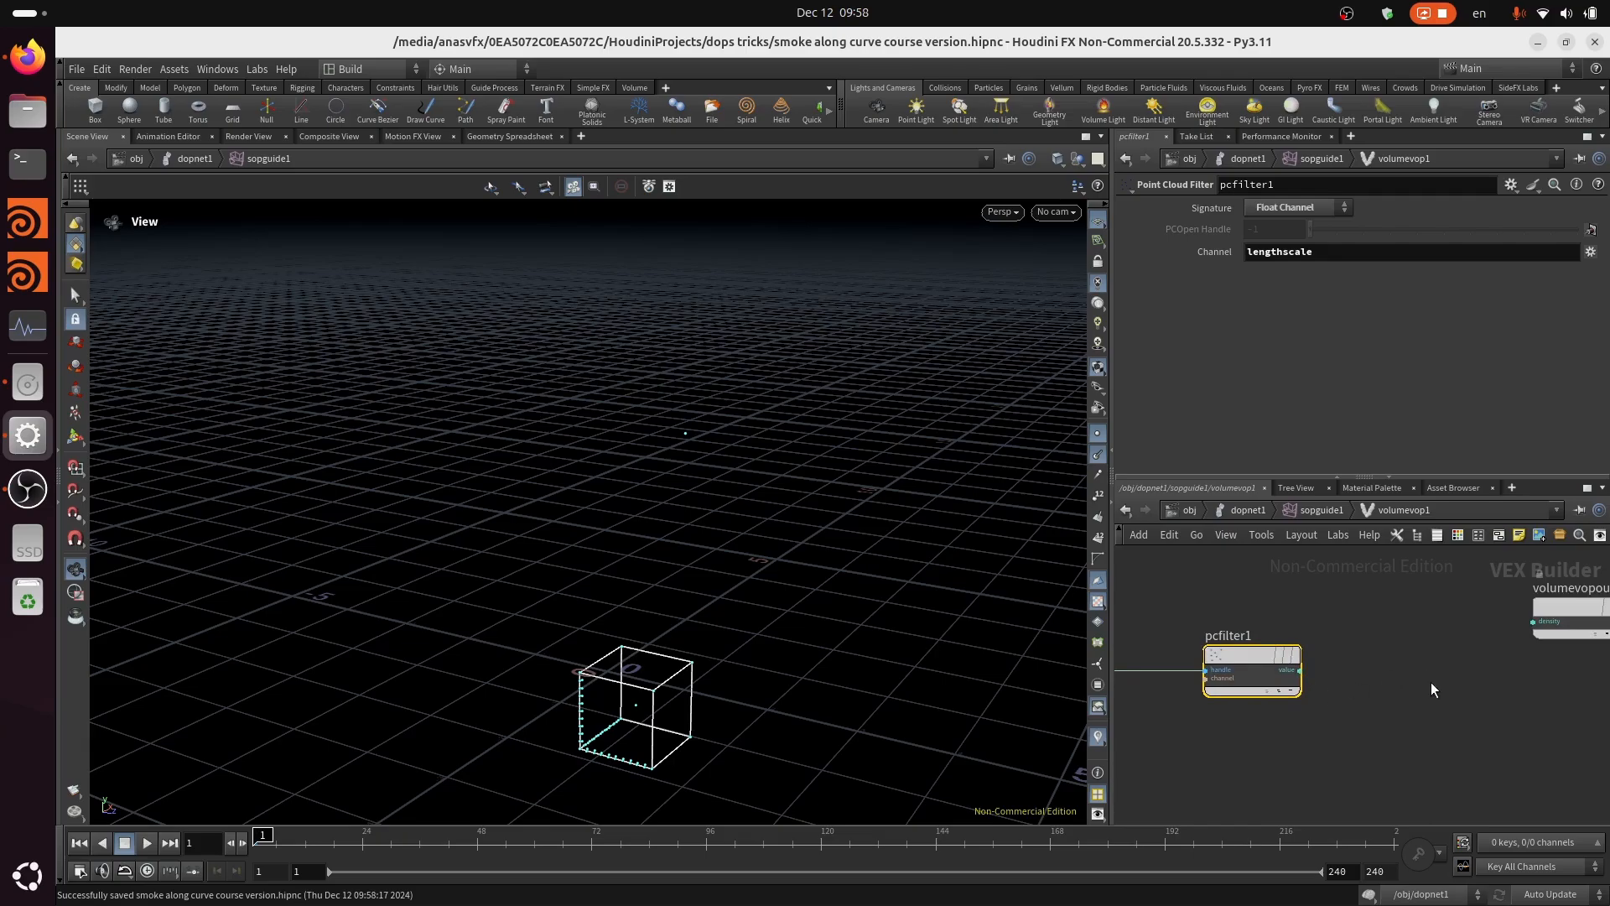
{"action": "middle_click_drag", "start_coordinate": [1429, 693], "coordinate": [1258, 720]}
{"action": "scroll", "coordinate": [1205, 687], "scroll_direction": "up", "scroll_amount": 1}
{"action": "double_click", "coordinate": [1166, 665]}
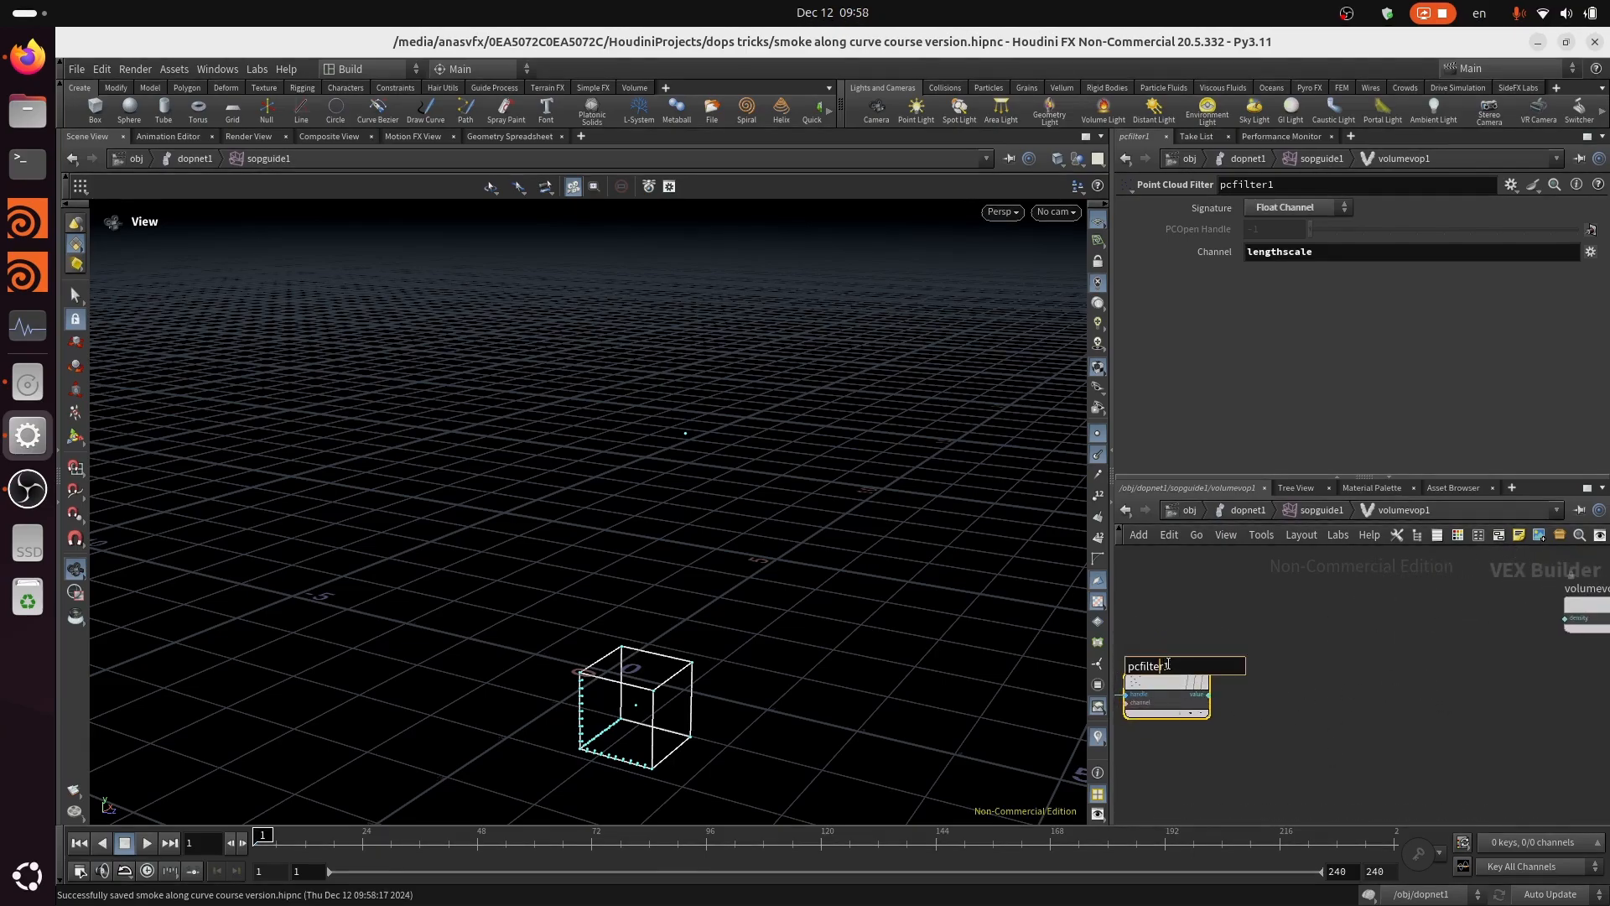
{"action": "type", "text": "_lengthscale"}
{"action": "key", "text": "Return"}
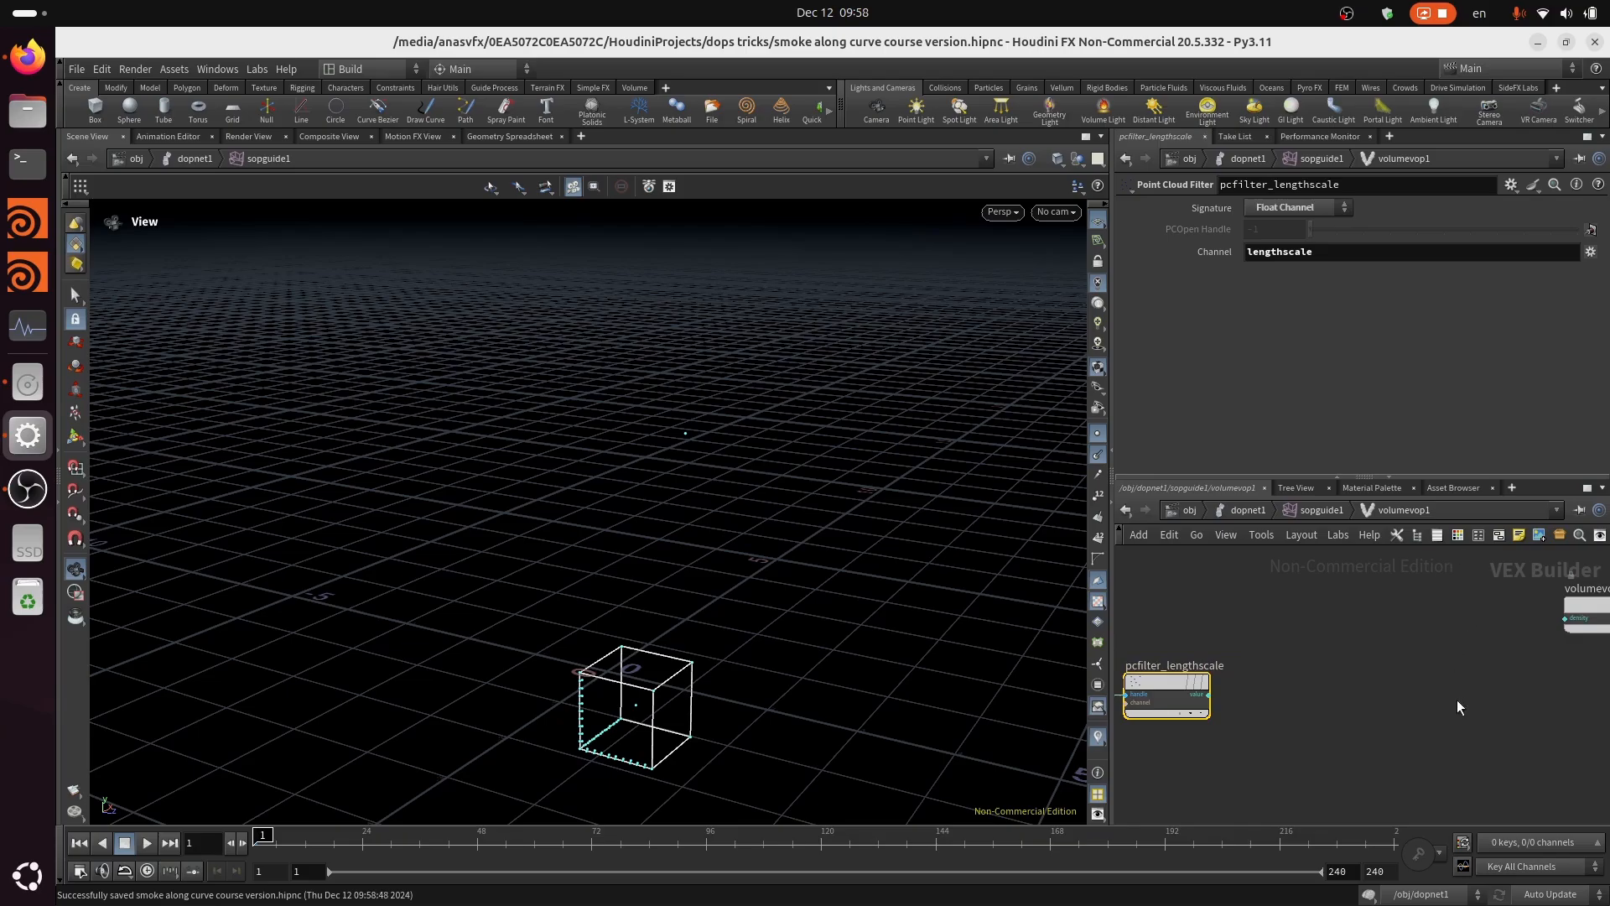
Step: Add a Ramp Parameter node and wire the value output of pcfilter_lengthscale into its input
{"action": "key", "text": "Tab"}
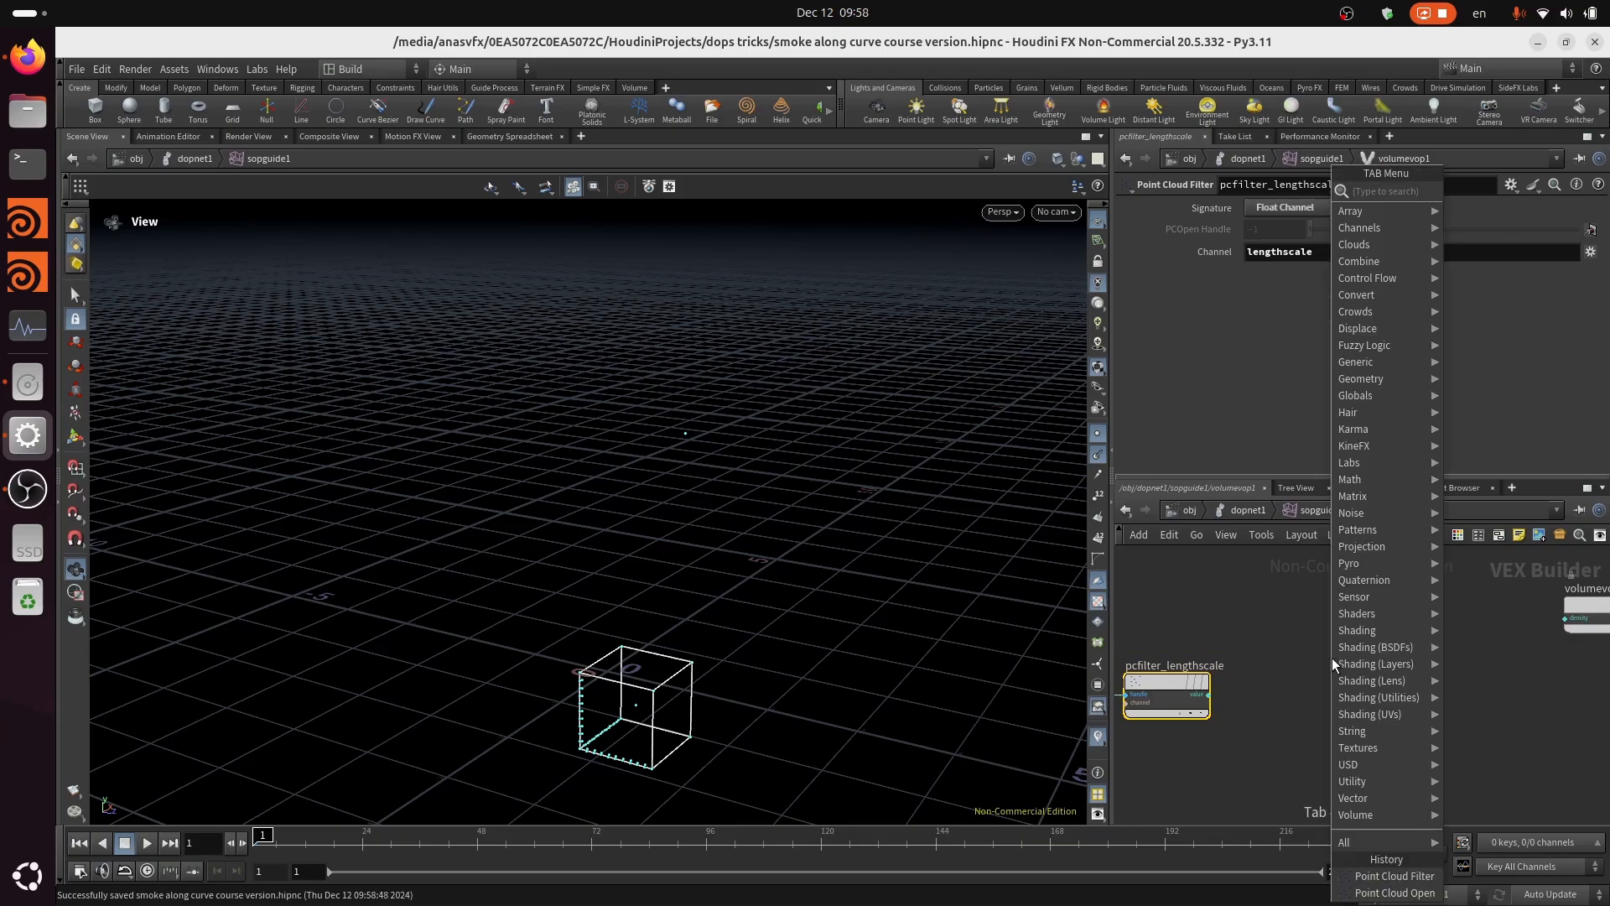
{"action": "type", "text": "ramp"}
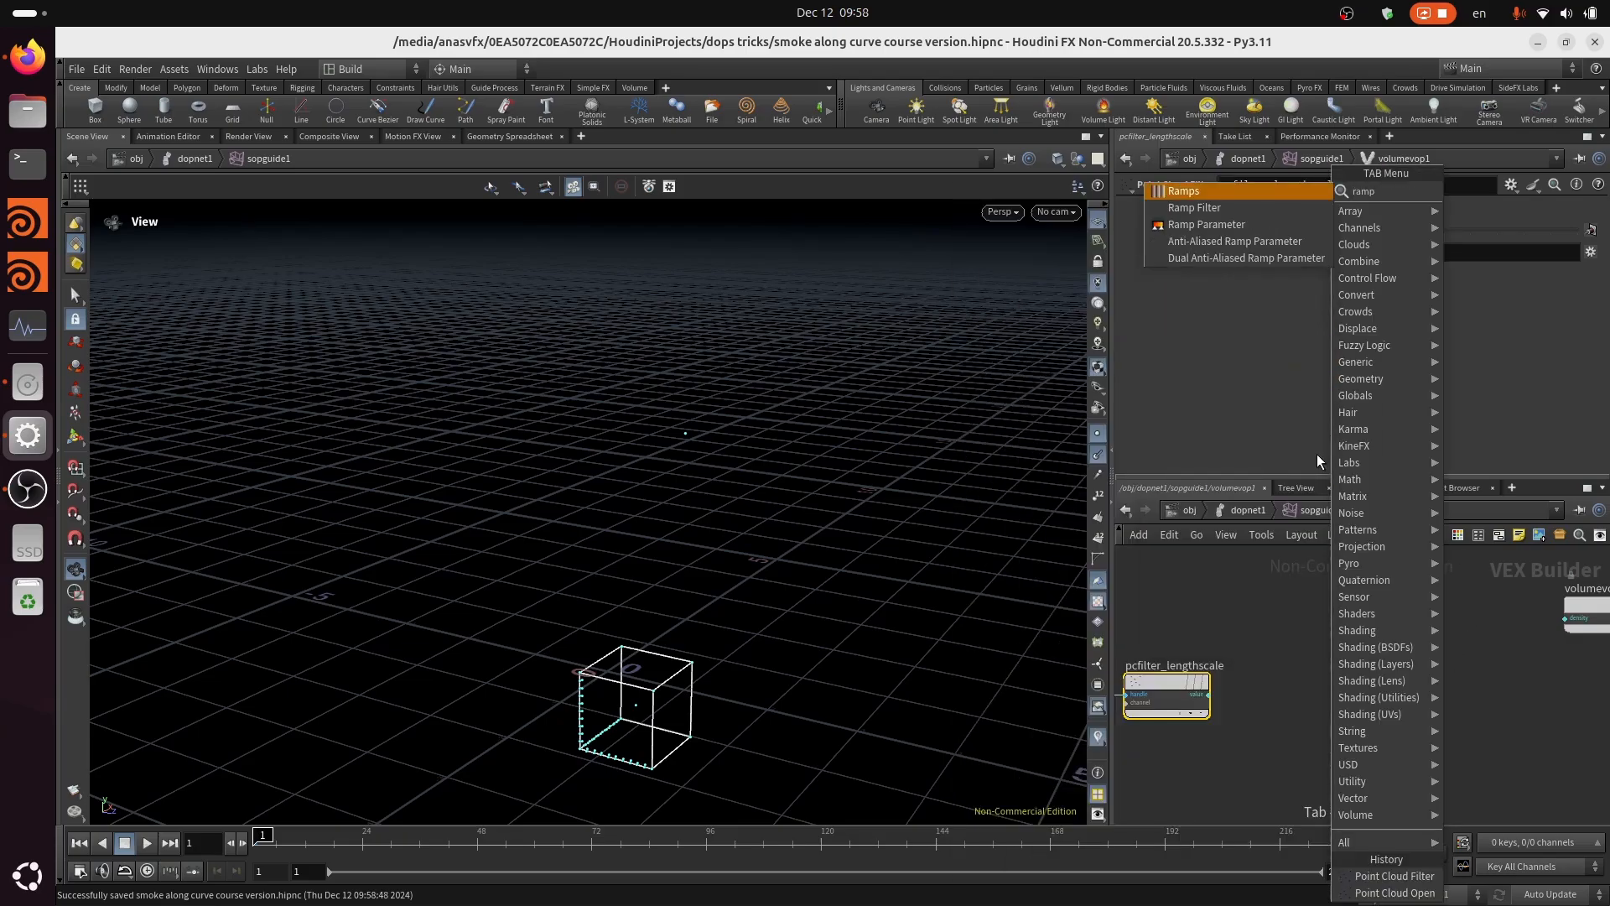
{"action": "left_click", "coordinate": [1238, 218]}
{"action": "left_click", "coordinate": [1352, 689]}
{"action": "scroll", "coordinate": [1280, 697], "scroll_direction": "up", "scroll_amount": 3}
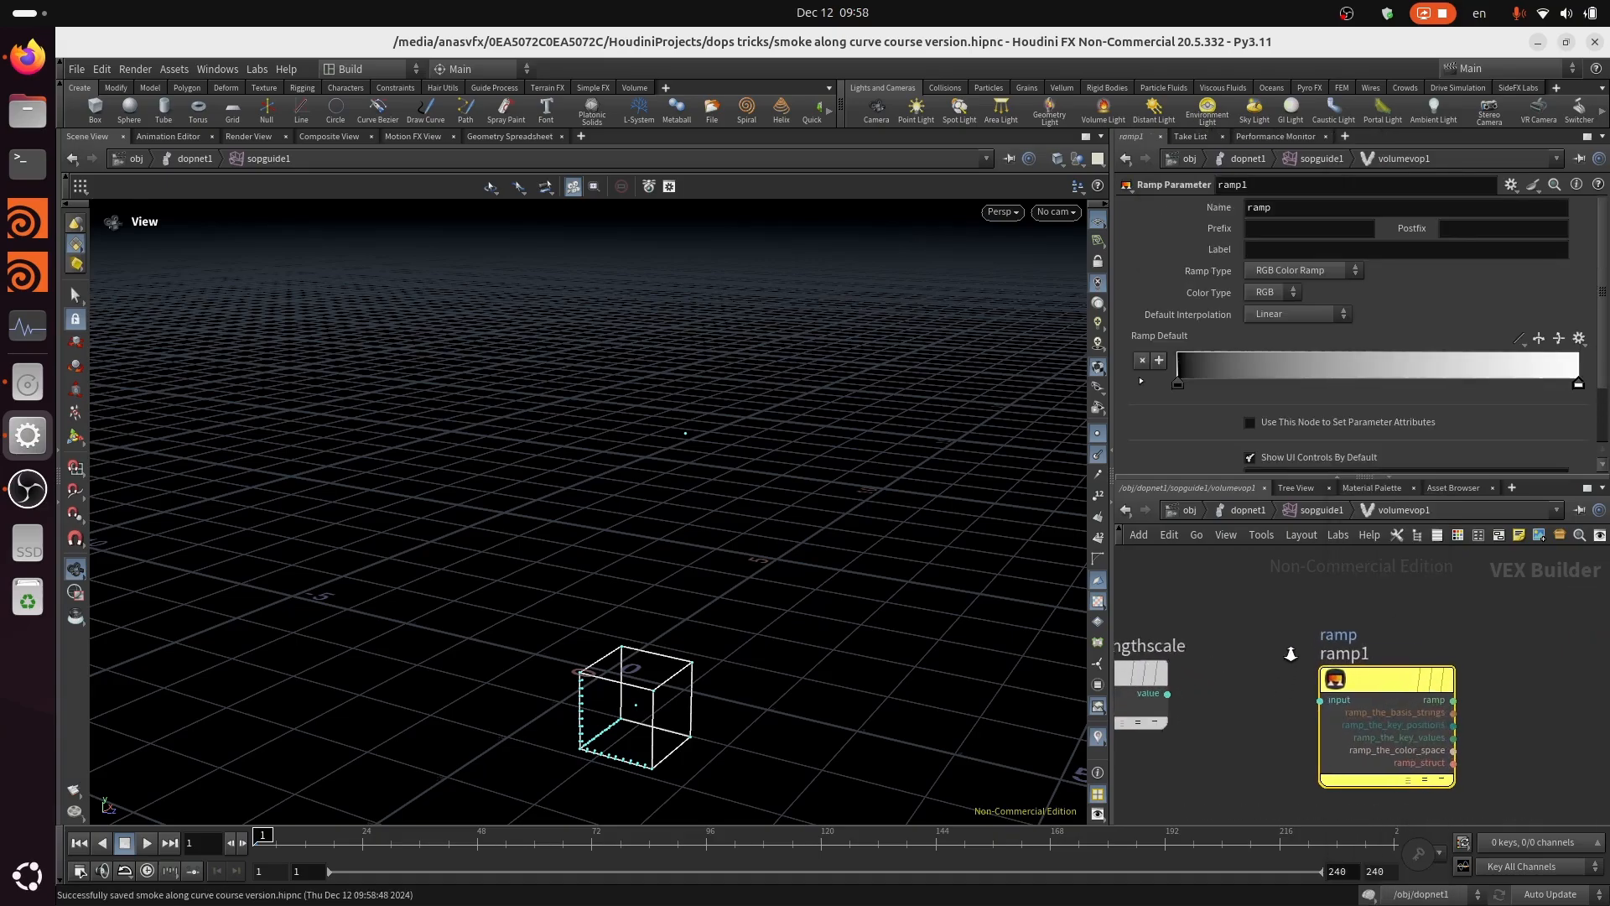
{"action": "left_click", "coordinate": [1164, 693]}
{"action": "left_click", "coordinate": [1305, 701]}
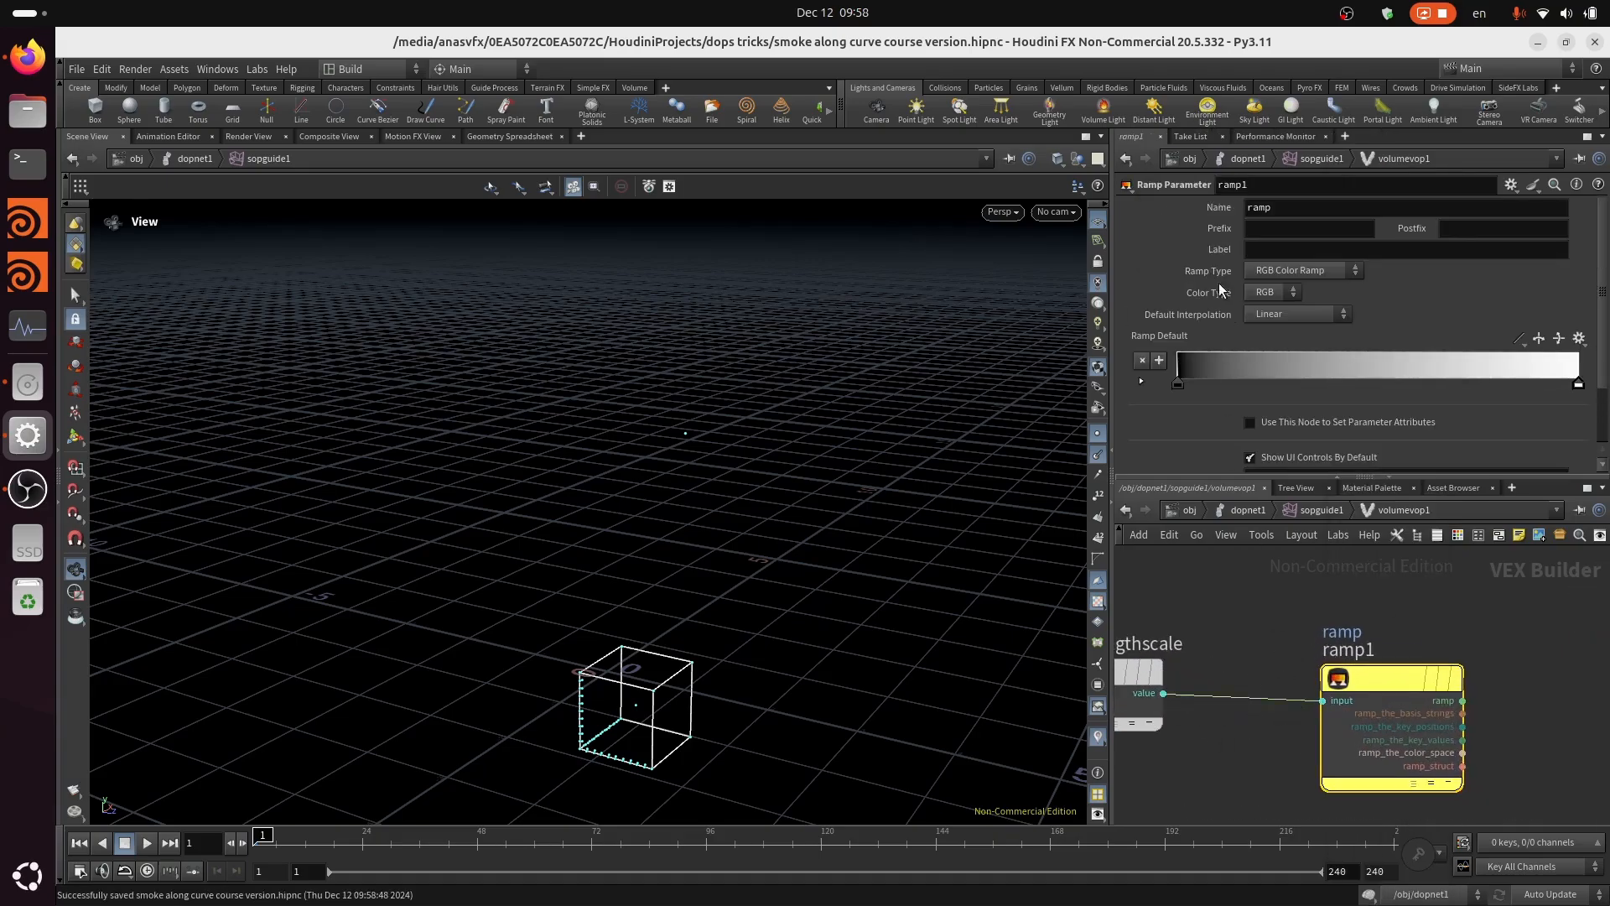
Step: Change the ramp parameter's type to Spline Ramp (float) and name the parameter along_length_radius_ramp
{"action": "left_click", "coordinate": [1305, 270]}
{"action": "left_click", "coordinate": [1300, 307]}
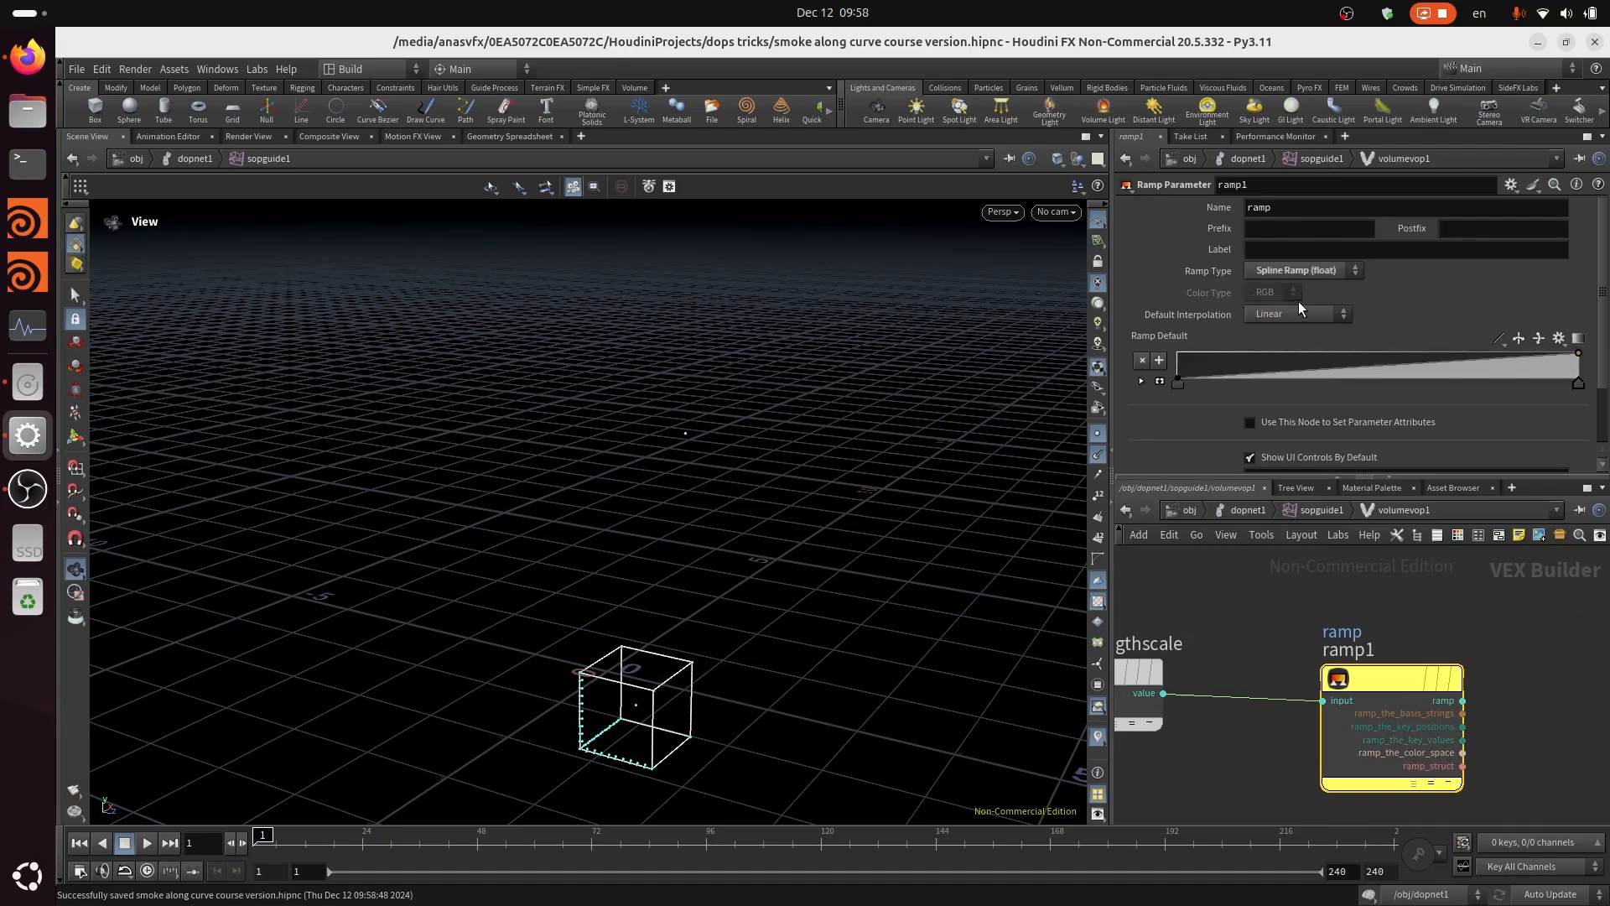
{"action": "left_click", "coordinate": [1295, 216]}
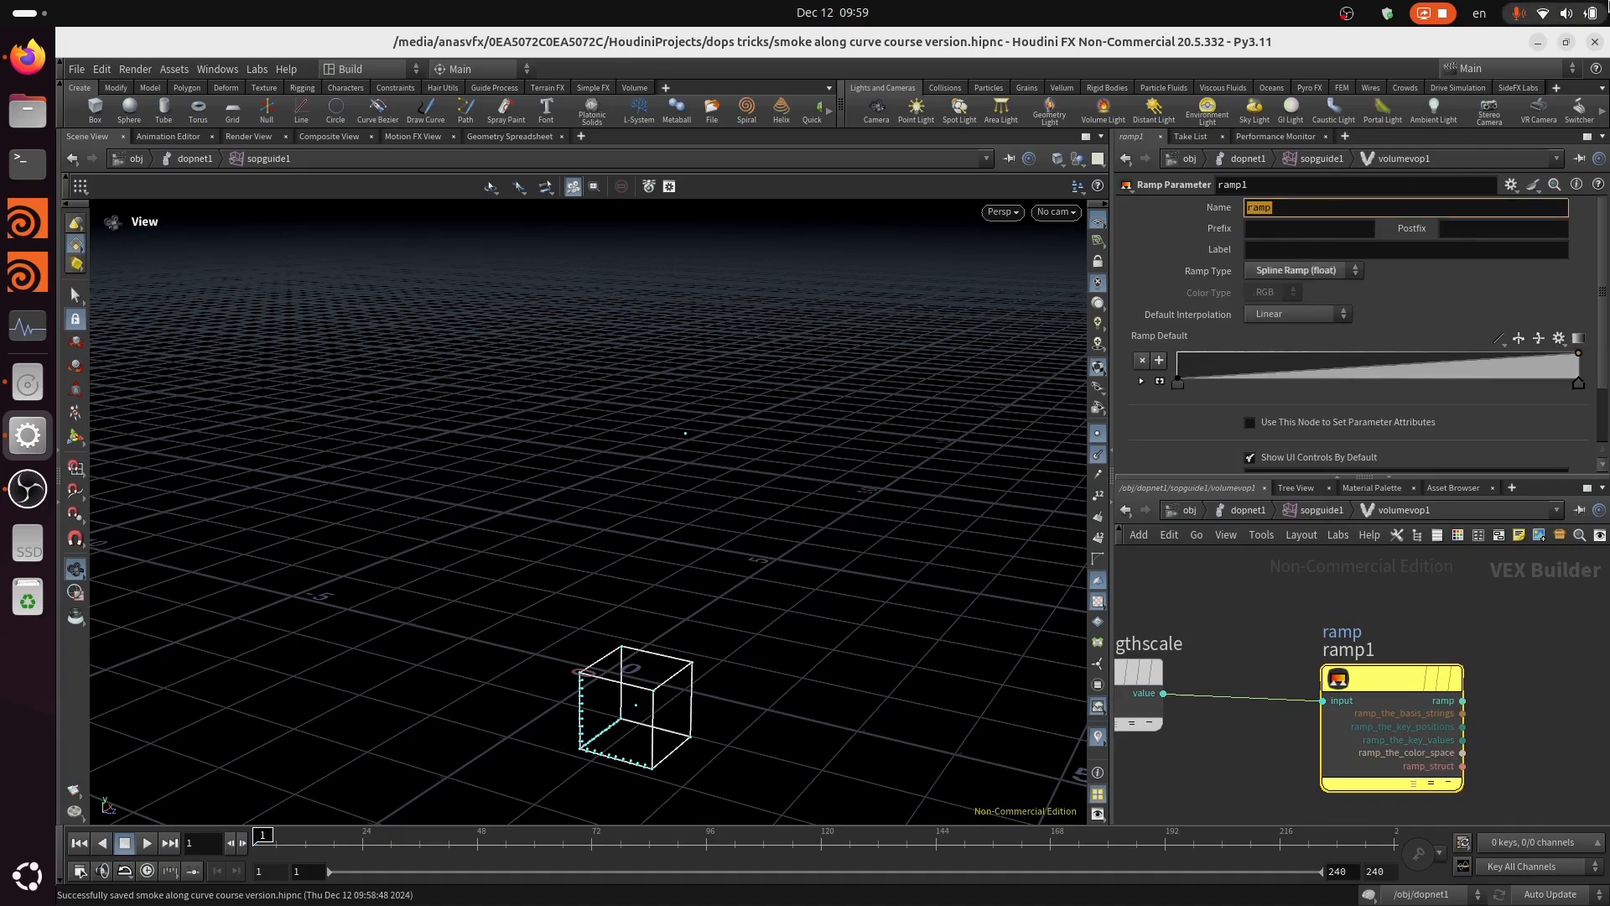
{"action": "type", "text": "along_leng"}
{"action": "type", "text": "th_radius_"}
{"action": "key", "text": "Tab"}
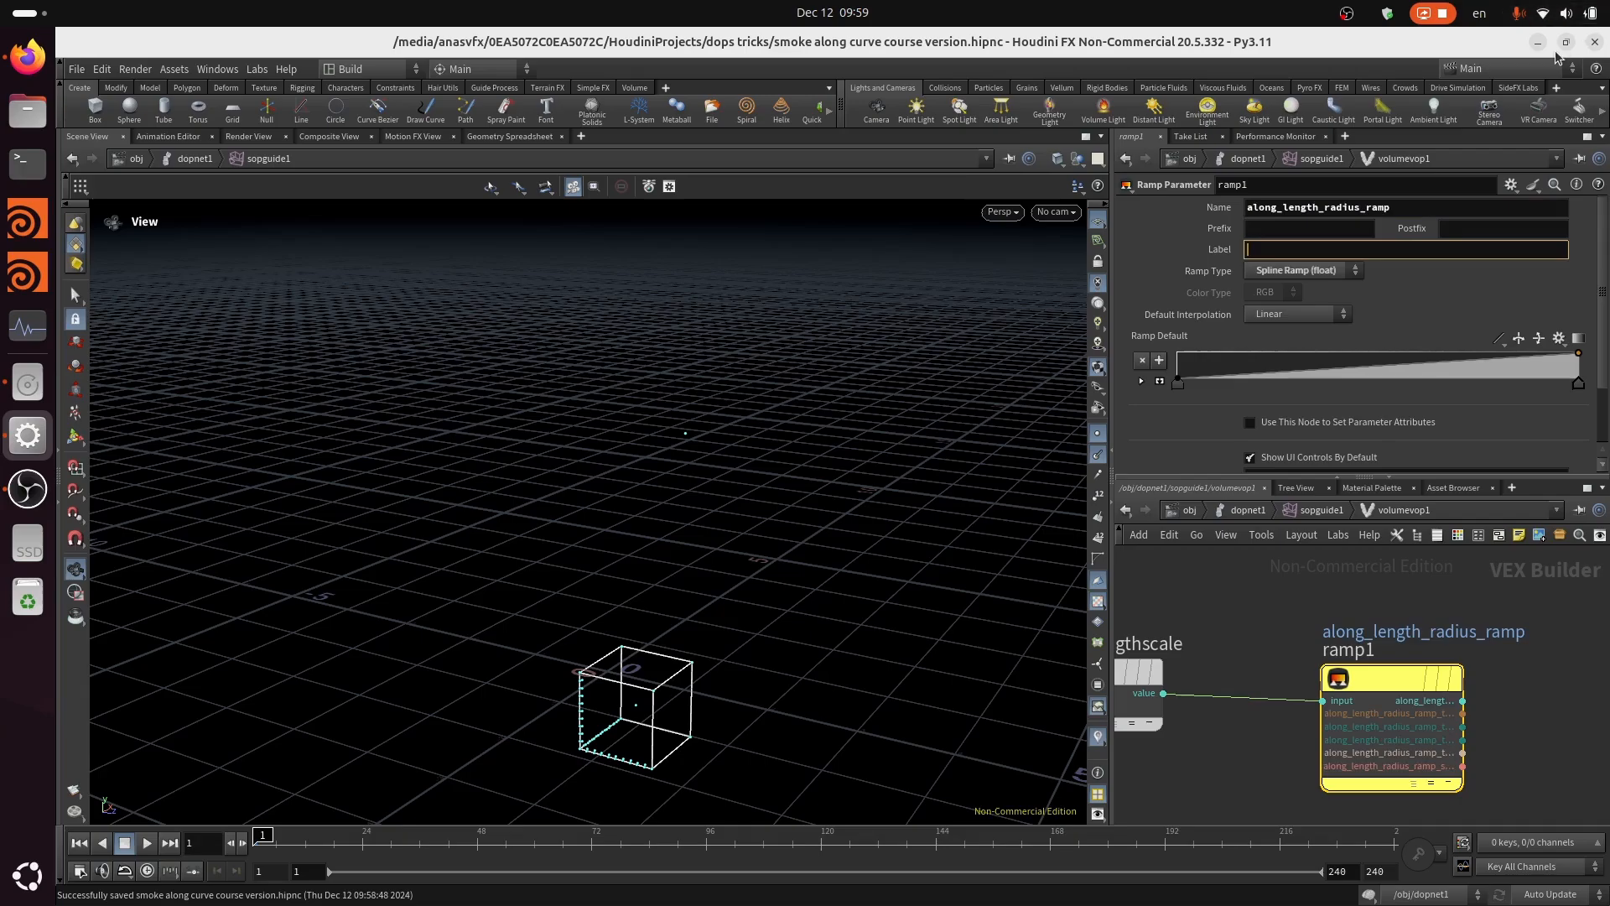
Step: Label the ramp parameter "Radius Along Curve Length" and save the scene
{"action": "type", "text": "Radius Along Curve Length"}
{"action": "key", "text": "Return"}
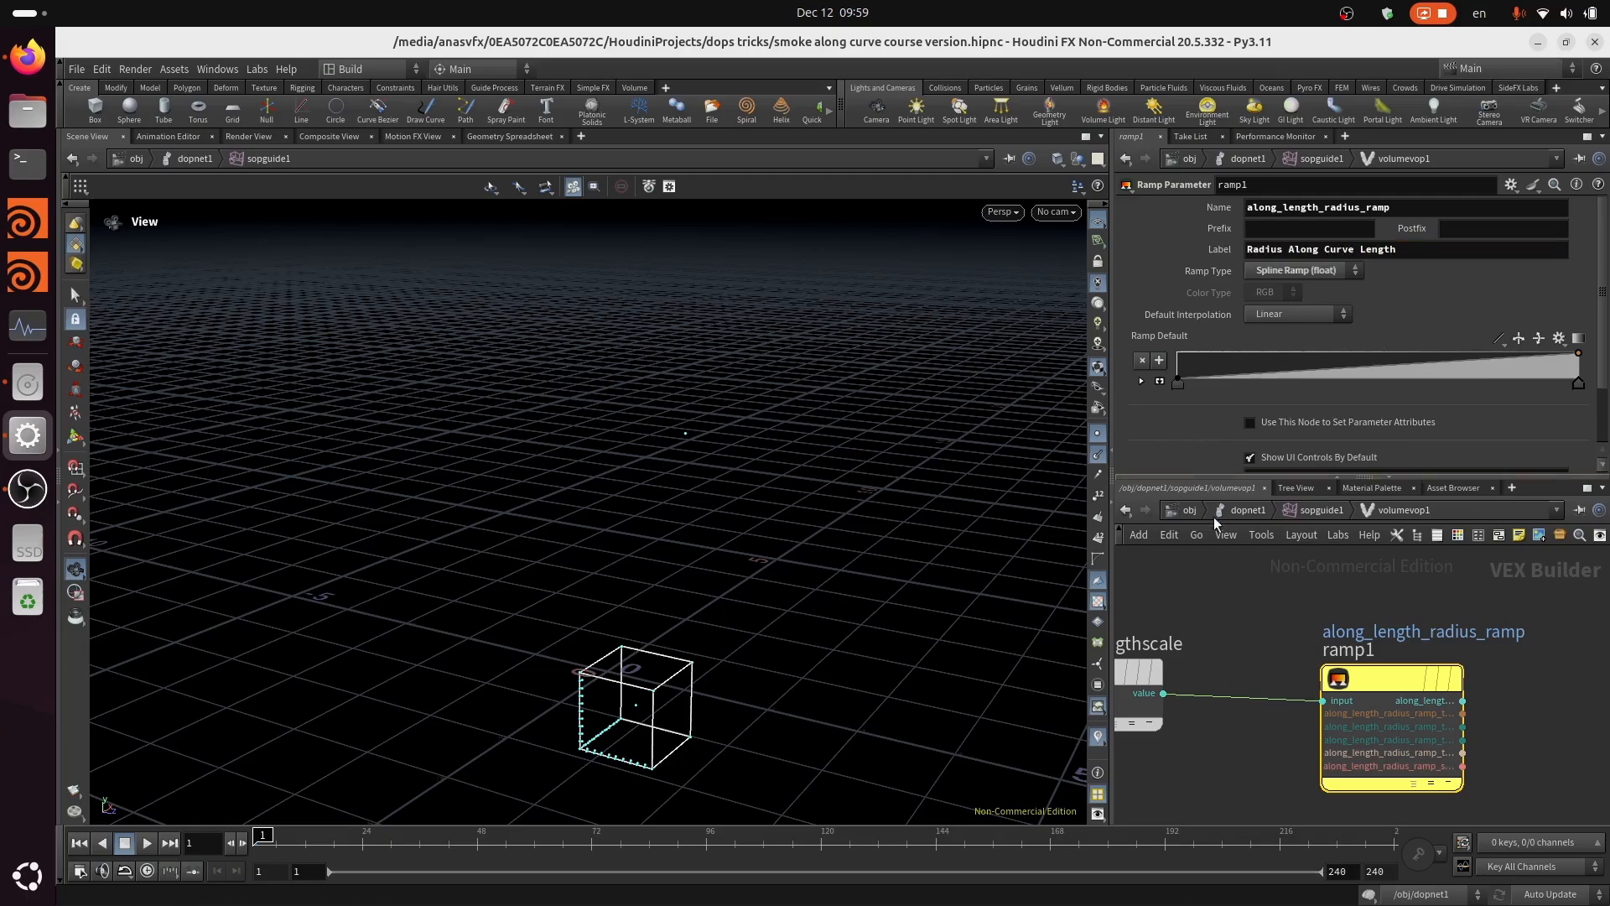
{"action": "middle_click_drag", "start_coordinate": [1277, 644], "coordinate": [1335, 646]}
{"action": "middle_click_drag", "start_coordinate": [1414, 614], "coordinate": [1501, 598]}
{"action": "key", "text": "ctrl+s"}
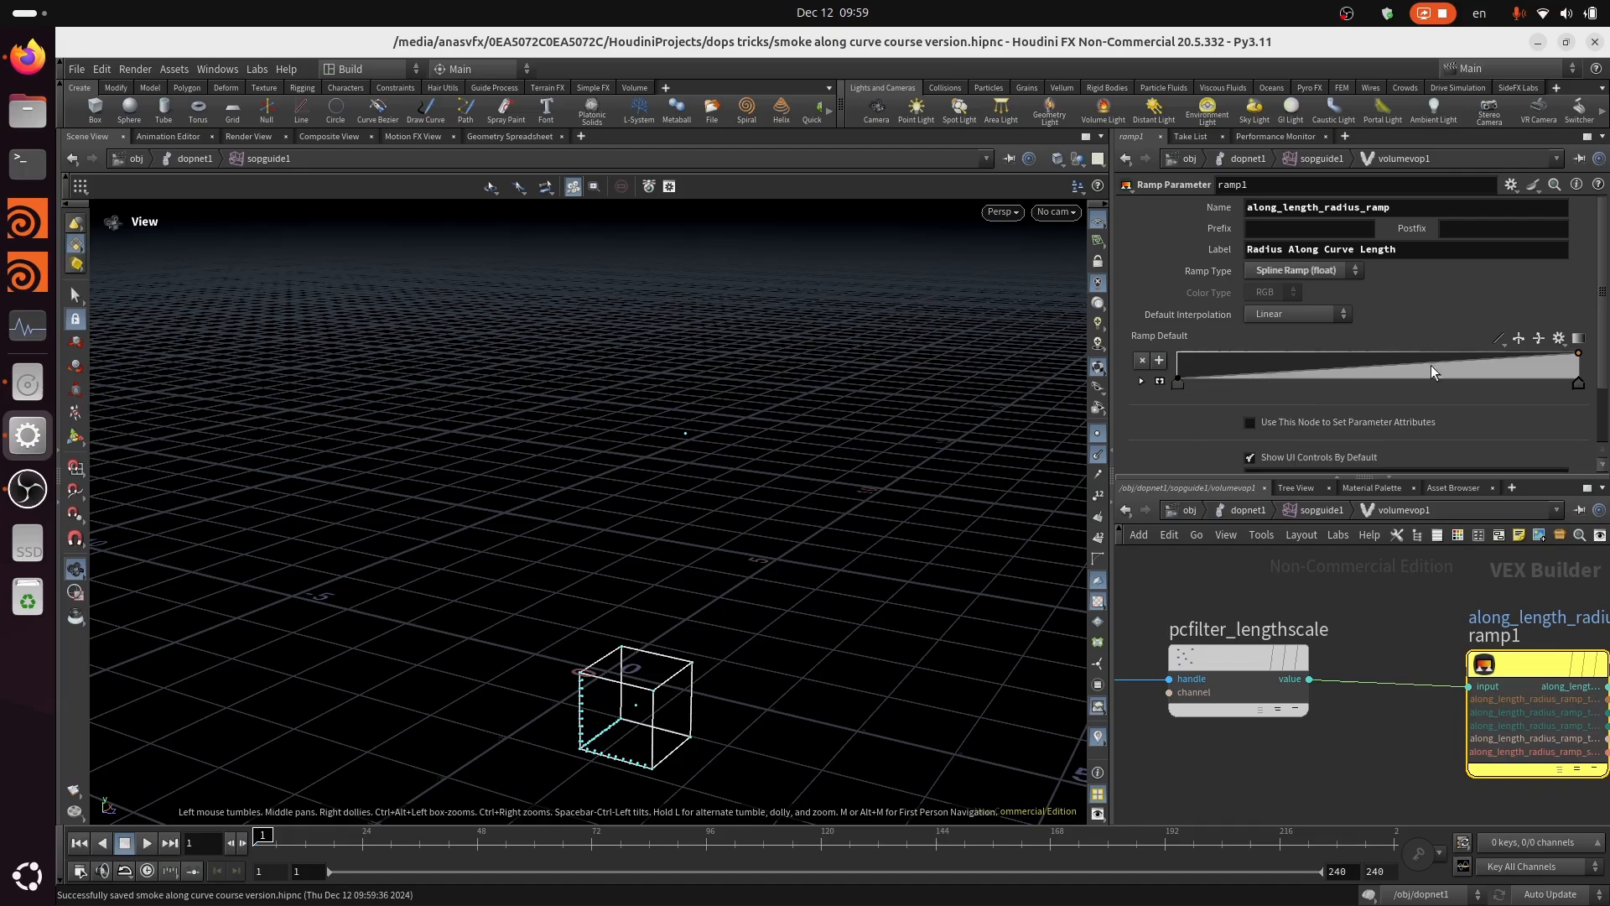
{"action": "left_click", "coordinate": [1580, 353]}
Step: Add a Multiply node above and beyond the ramp parameter node
{"action": "scroll", "coordinate": [1380, 743], "scroll_direction": "down", "scroll_amount": 3}
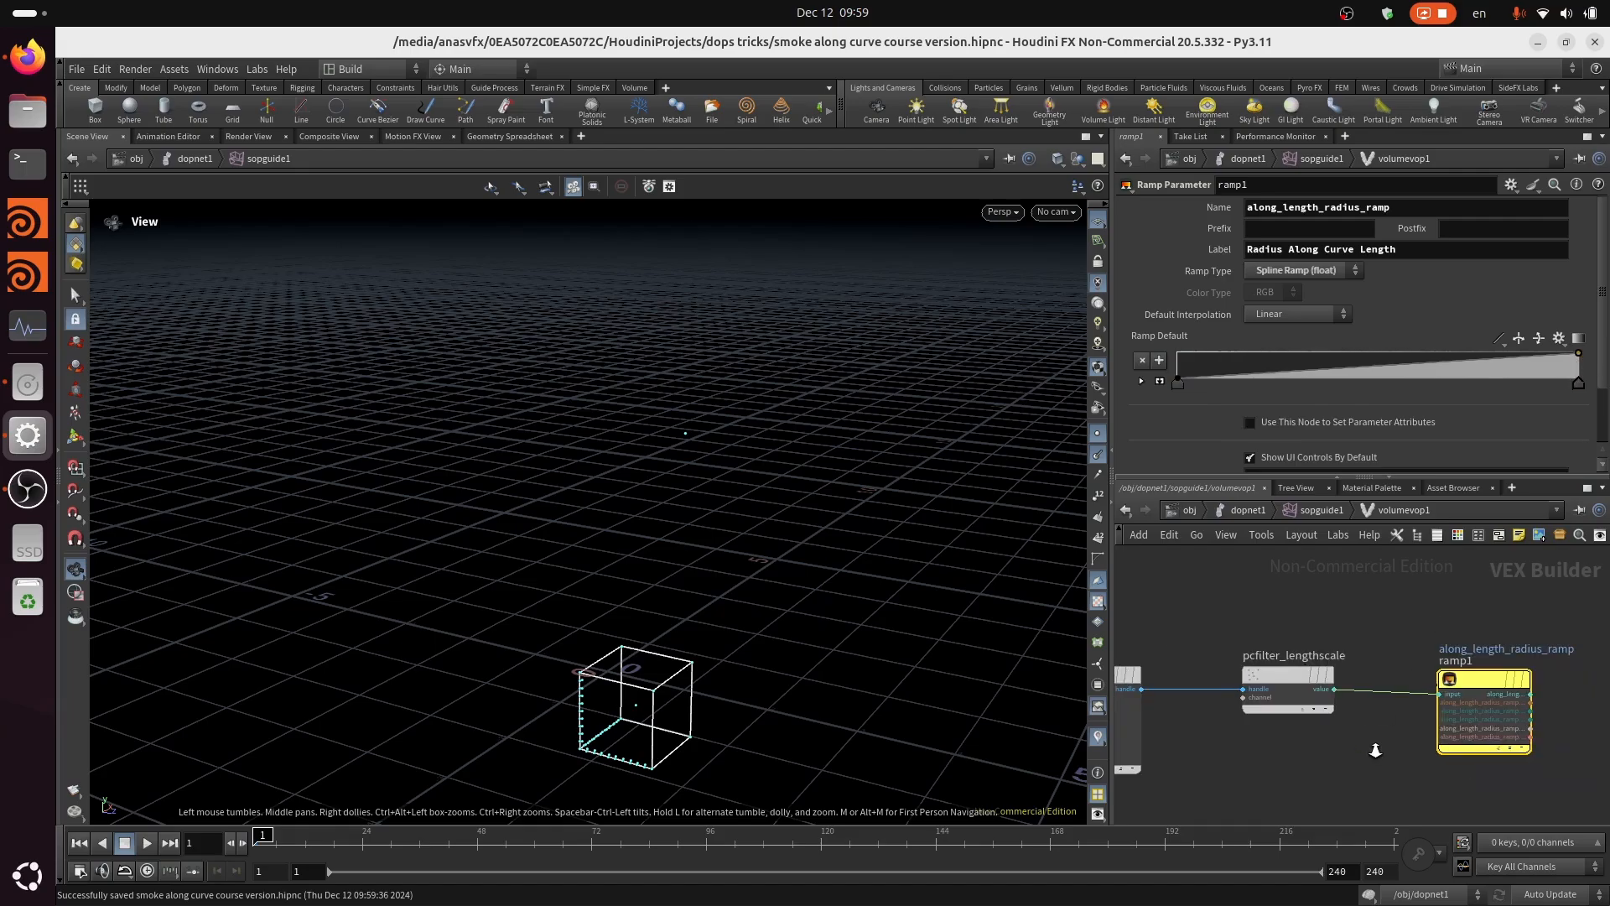
{"action": "right_click_drag", "start_coordinate": [1376, 751], "coordinate": [1373, 753]}
{"action": "middle_click_drag", "start_coordinate": [1373, 753], "coordinate": [1355, 754]}
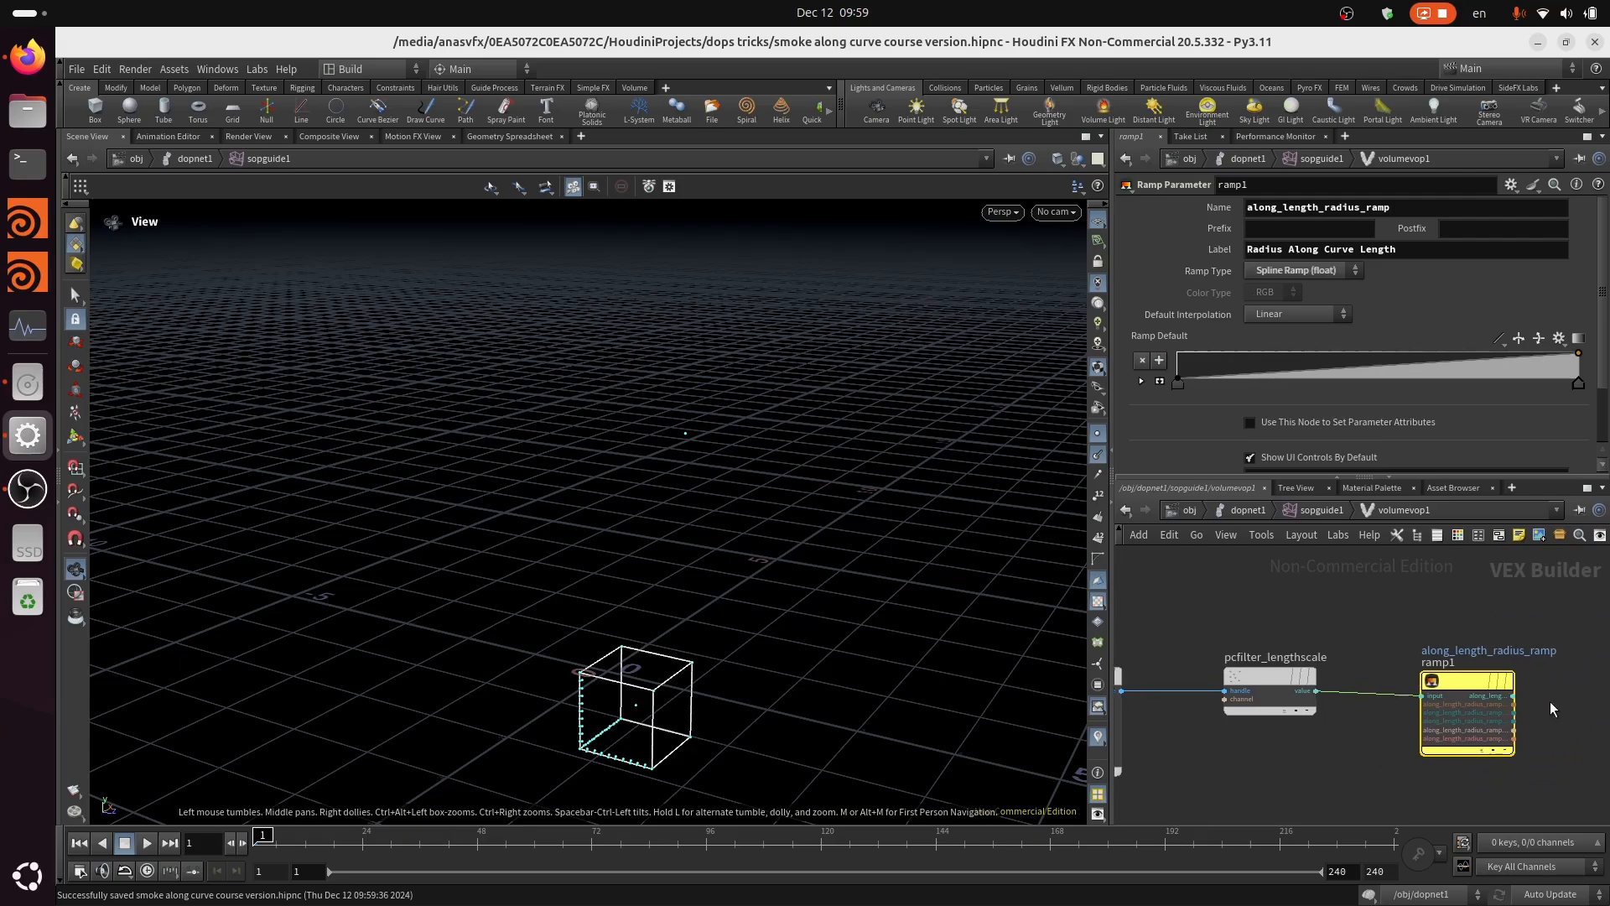
{"action": "middle_click_drag", "start_coordinate": [1551, 709], "coordinate": [1473, 737]}
{"action": "key", "text": "Tab"}
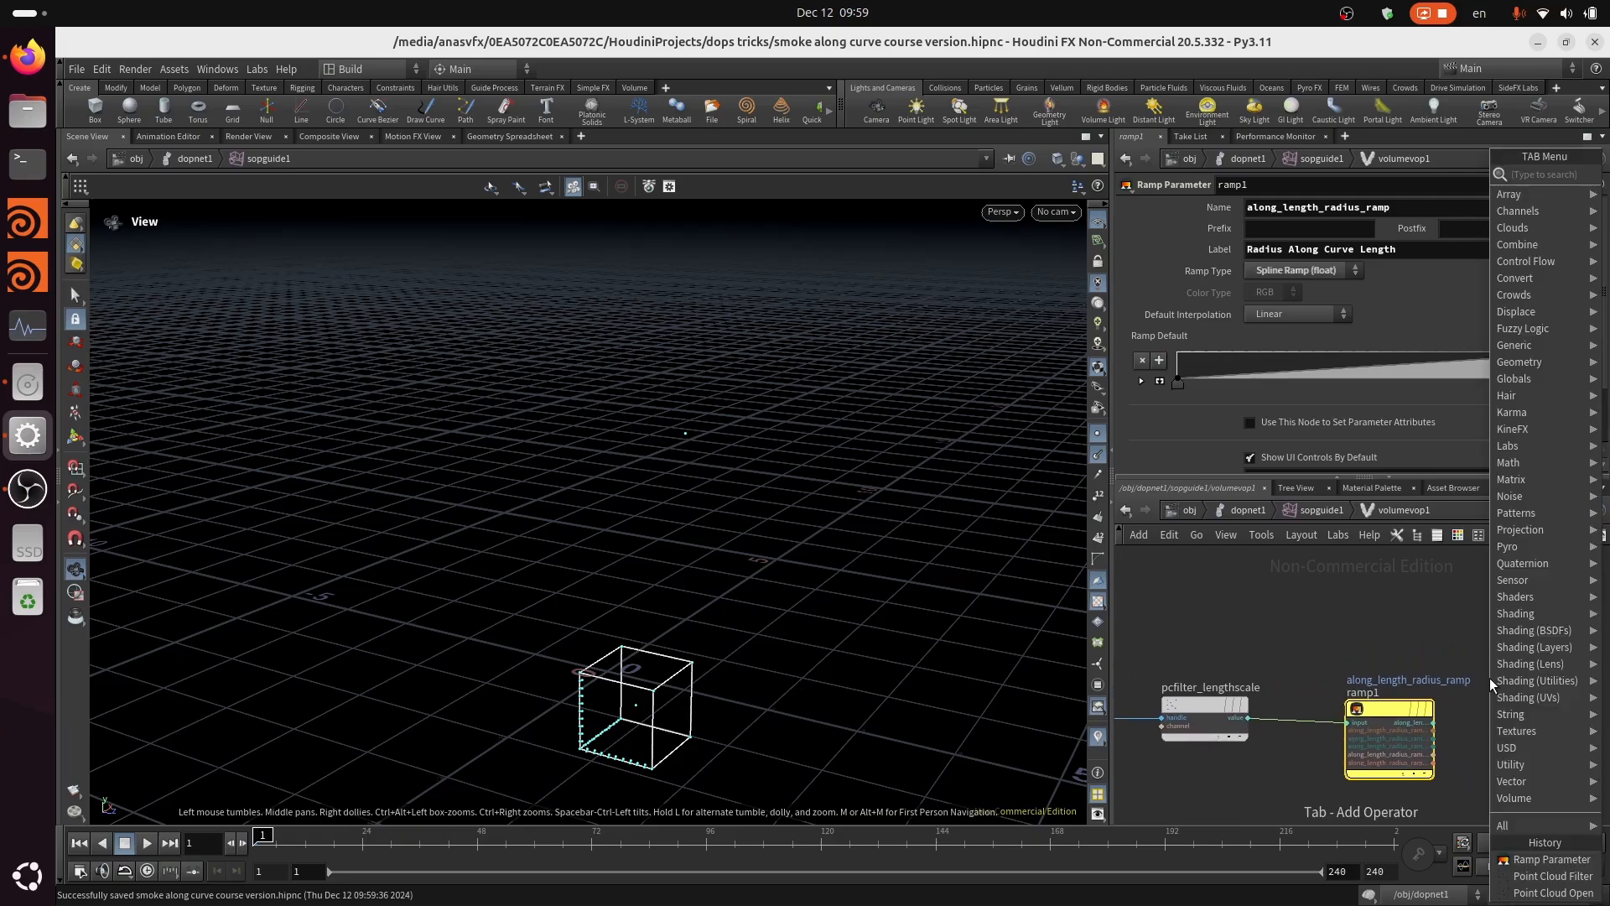
{"action": "type", "text": "mul"}
{"action": "key", "text": "Return"}
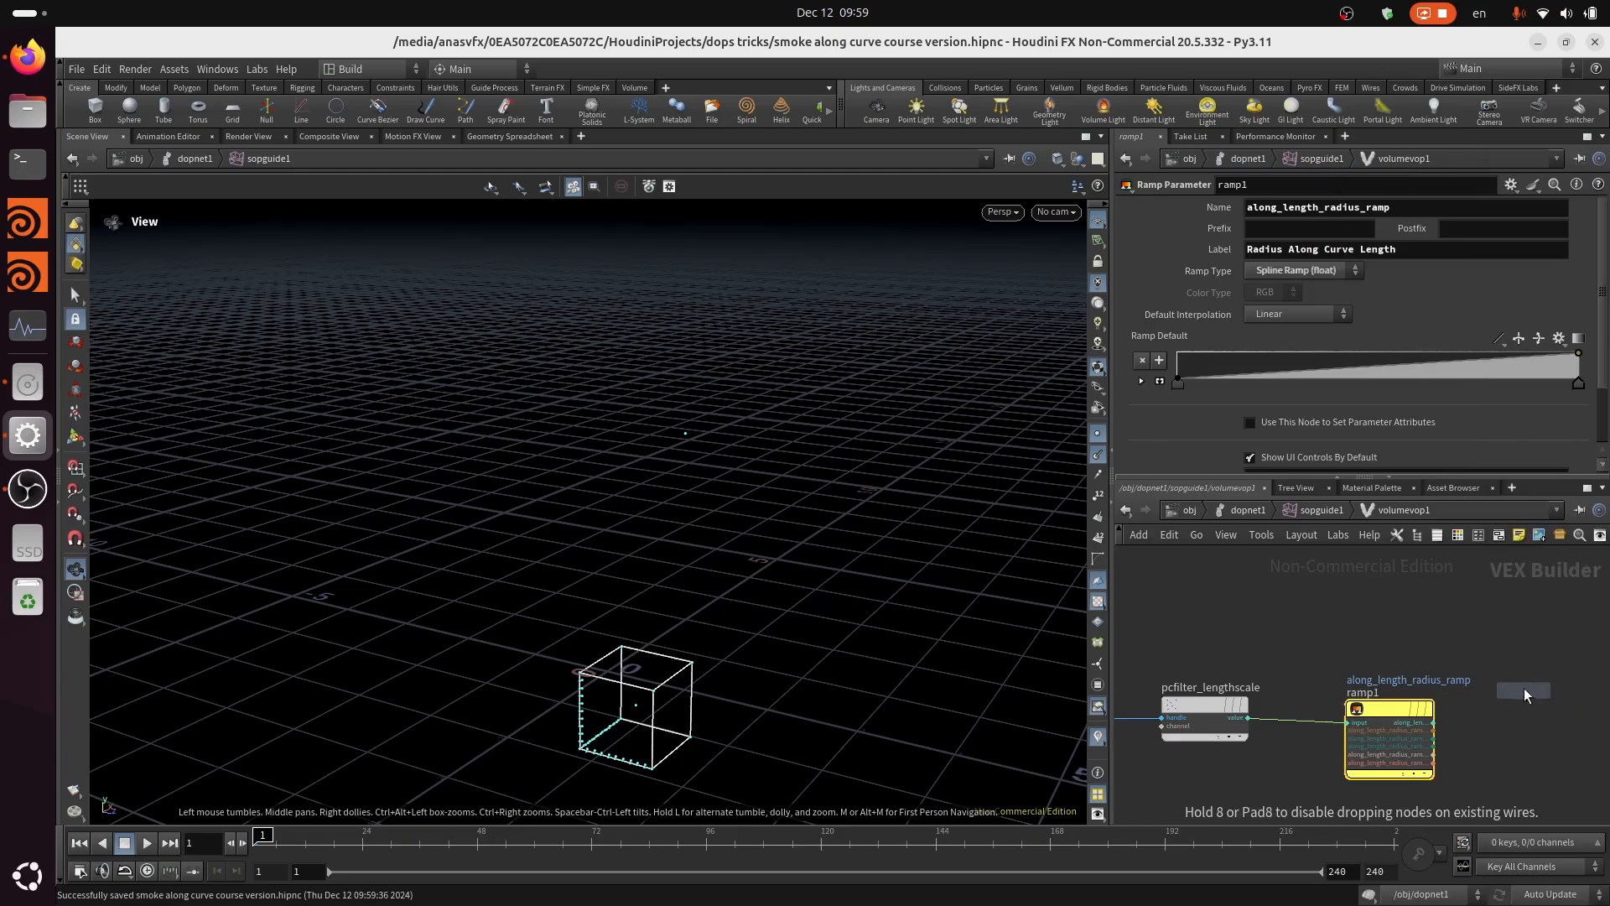
{"action": "left_click", "coordinate": [1496, 645]}
Step: Wire the max_radius output of the radius parameter into the Multiply node's first input
{"action": "middle_click_drag", "start_coordinate": [1282, 631], "coordinate": [1609, 566]}
{"action": "middle_click_drag", "start_coordinate": [1220, 755], "coordinate": [1321, 667]}
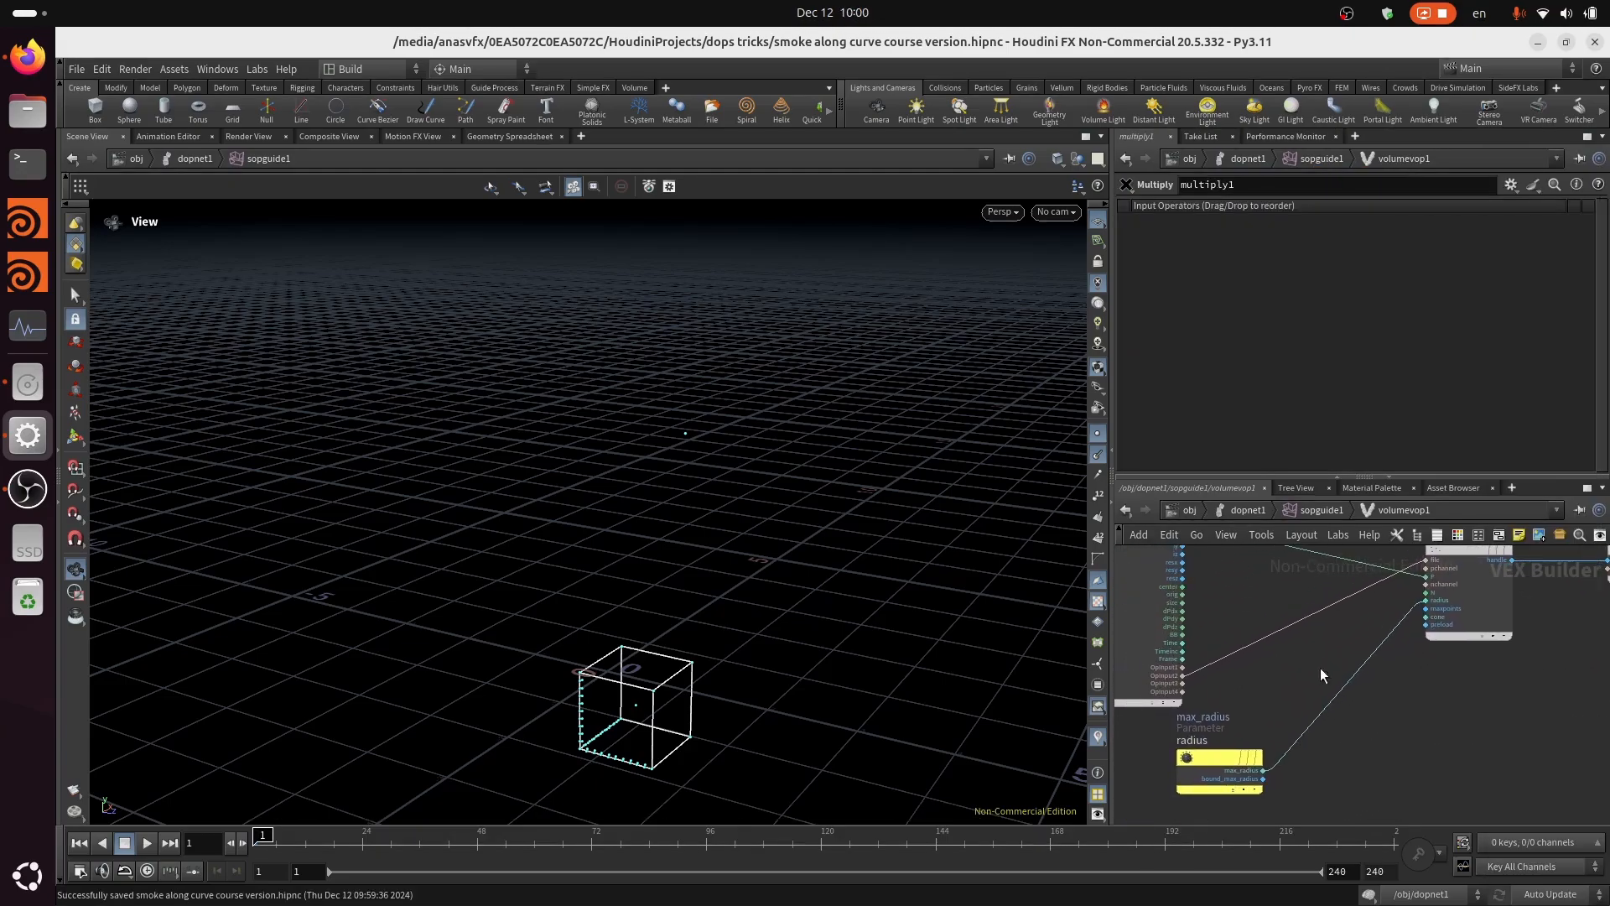
{"action": "left_click", "coordinate": [1263, 770]}
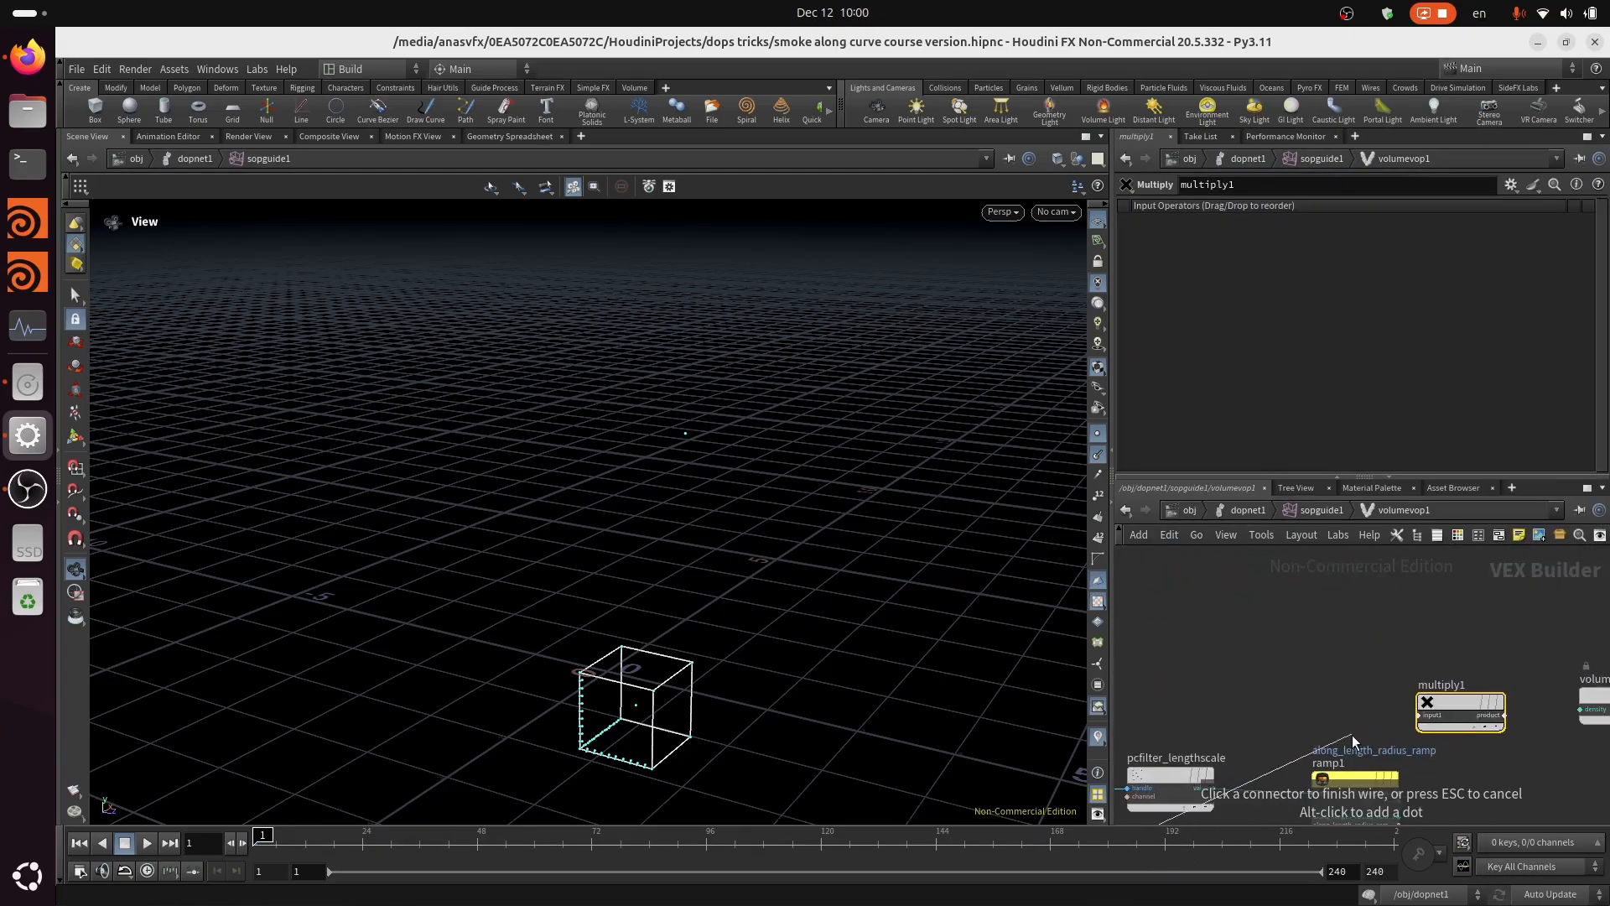
{"action": "left_click", "coordinate": [1415, 718]}
Step: Wire the along_length_radius_ramp output into the Multiply node's second input
{"action": "middle_click_drag", "start_coordinate": [1298, 707], "coordinate": [1269, 685]}
{"action": "right_click_drag", "start_coordinate": [1427, 782], "coordinate": [1428, 764]}
{"action": "left_click", "coordinate": [1344, 761]}
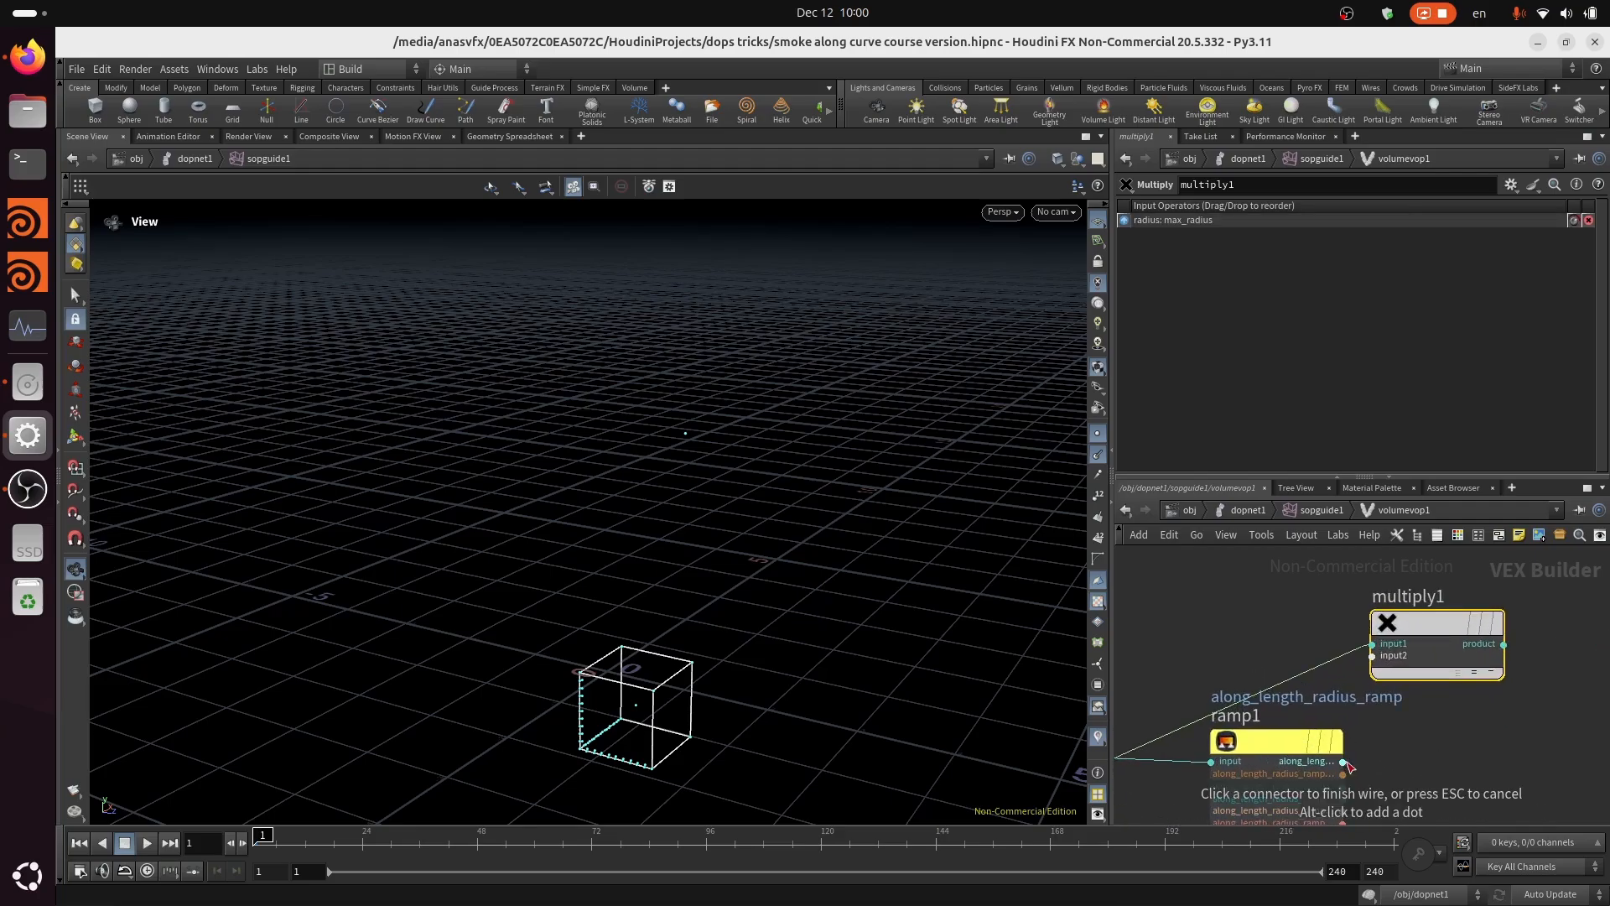
{"action": "left_click", "coordinate": [1377, 697]}
{"action": "middle_click_drag", "start_coordinate": [1443, 764], "coordinate": [1527, 692]}
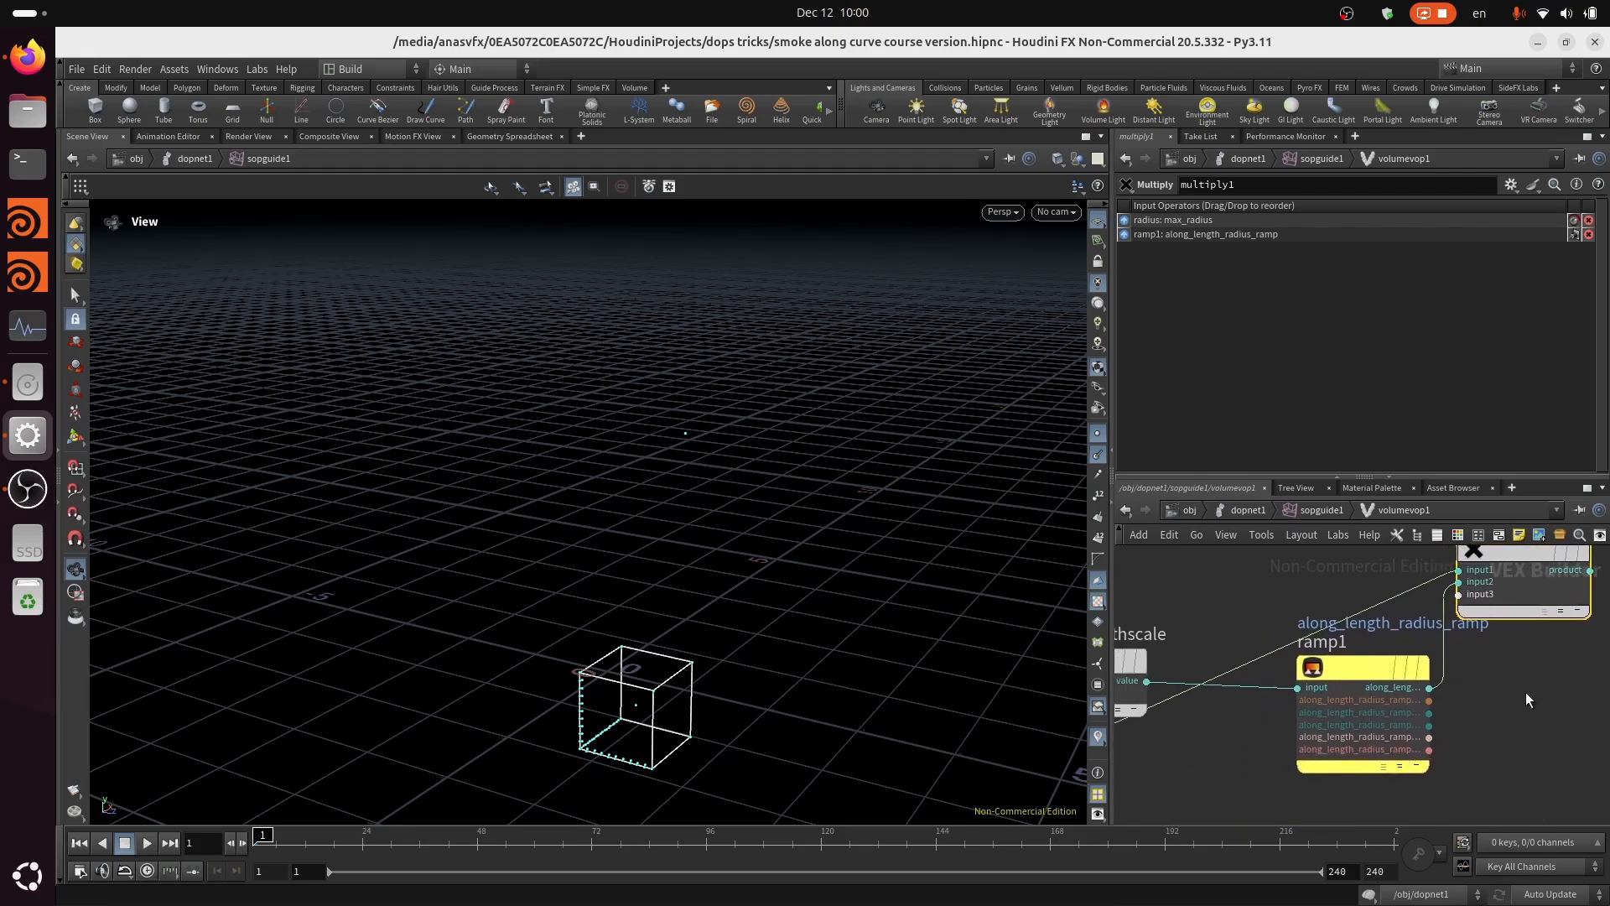
Step: Save the scene with the Multiply node wired in
{"action": "mouse_move", "coordinate": [1368, 672]}
{"action": "left_mouse_down"}
{"action": "mouse_move", "coordinate": [1327, 684]}
{"action": "mouse_move", "coordinate": [1341, 661]}
{"action": "left_mouse_up"}
{"action": "scroll", "coordinate": [1486, 736], "scroll_direction": "down", "scroll_amount": 3}
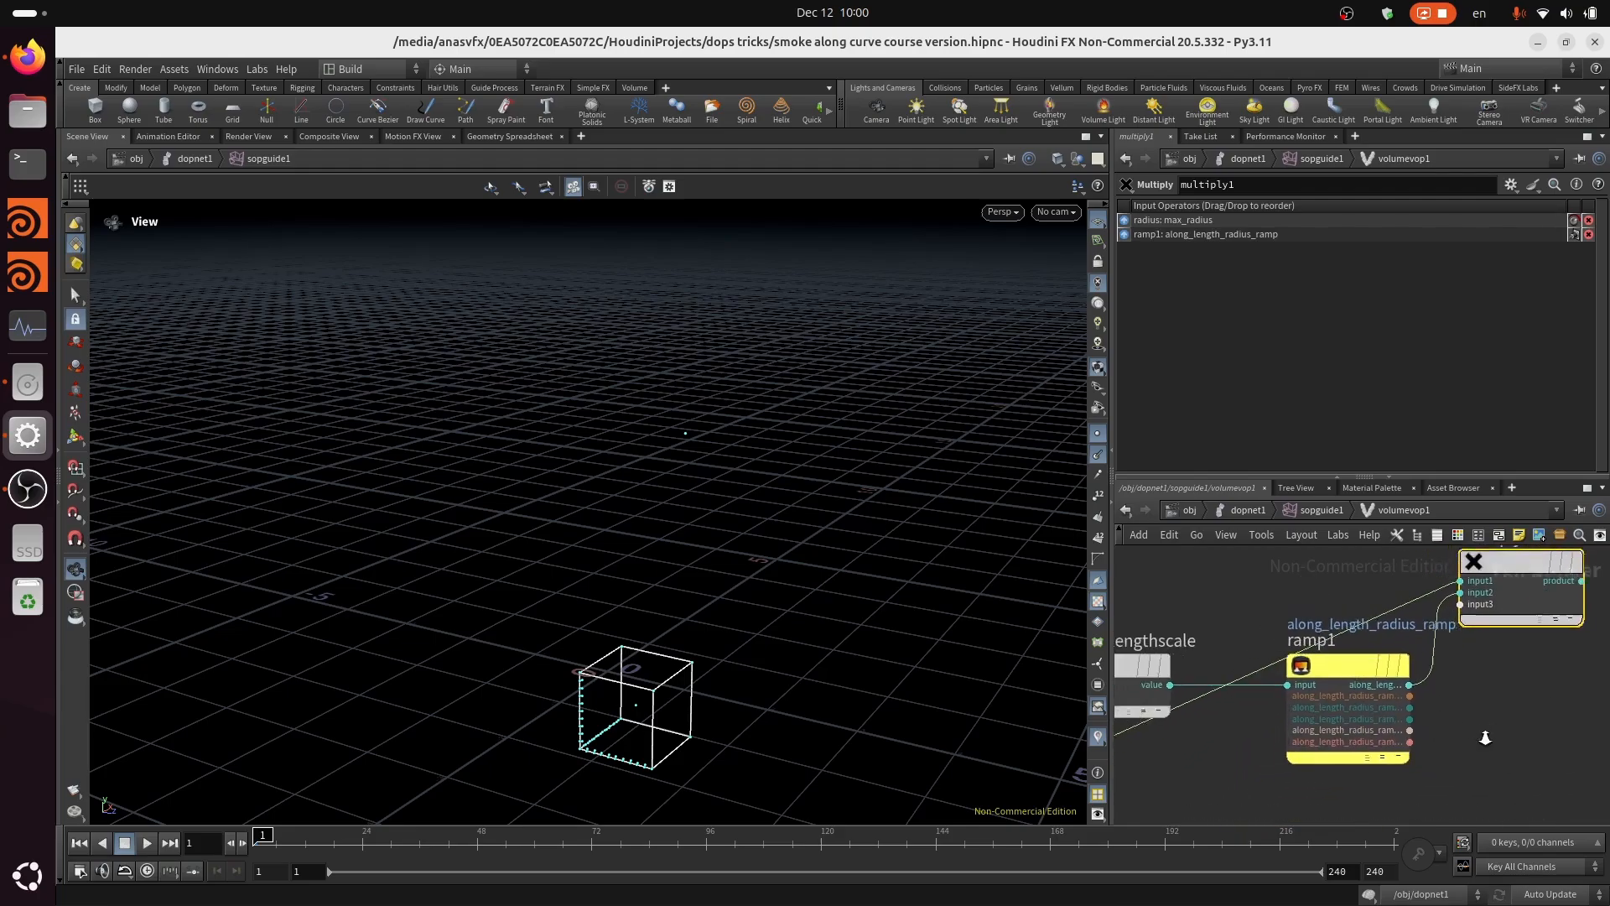
{"action": "middle_click_drag", "start_coordinate": [1491, 719], "coordinate": [1412, 736]}
{"action": "key", "text": "ctrl+s"}
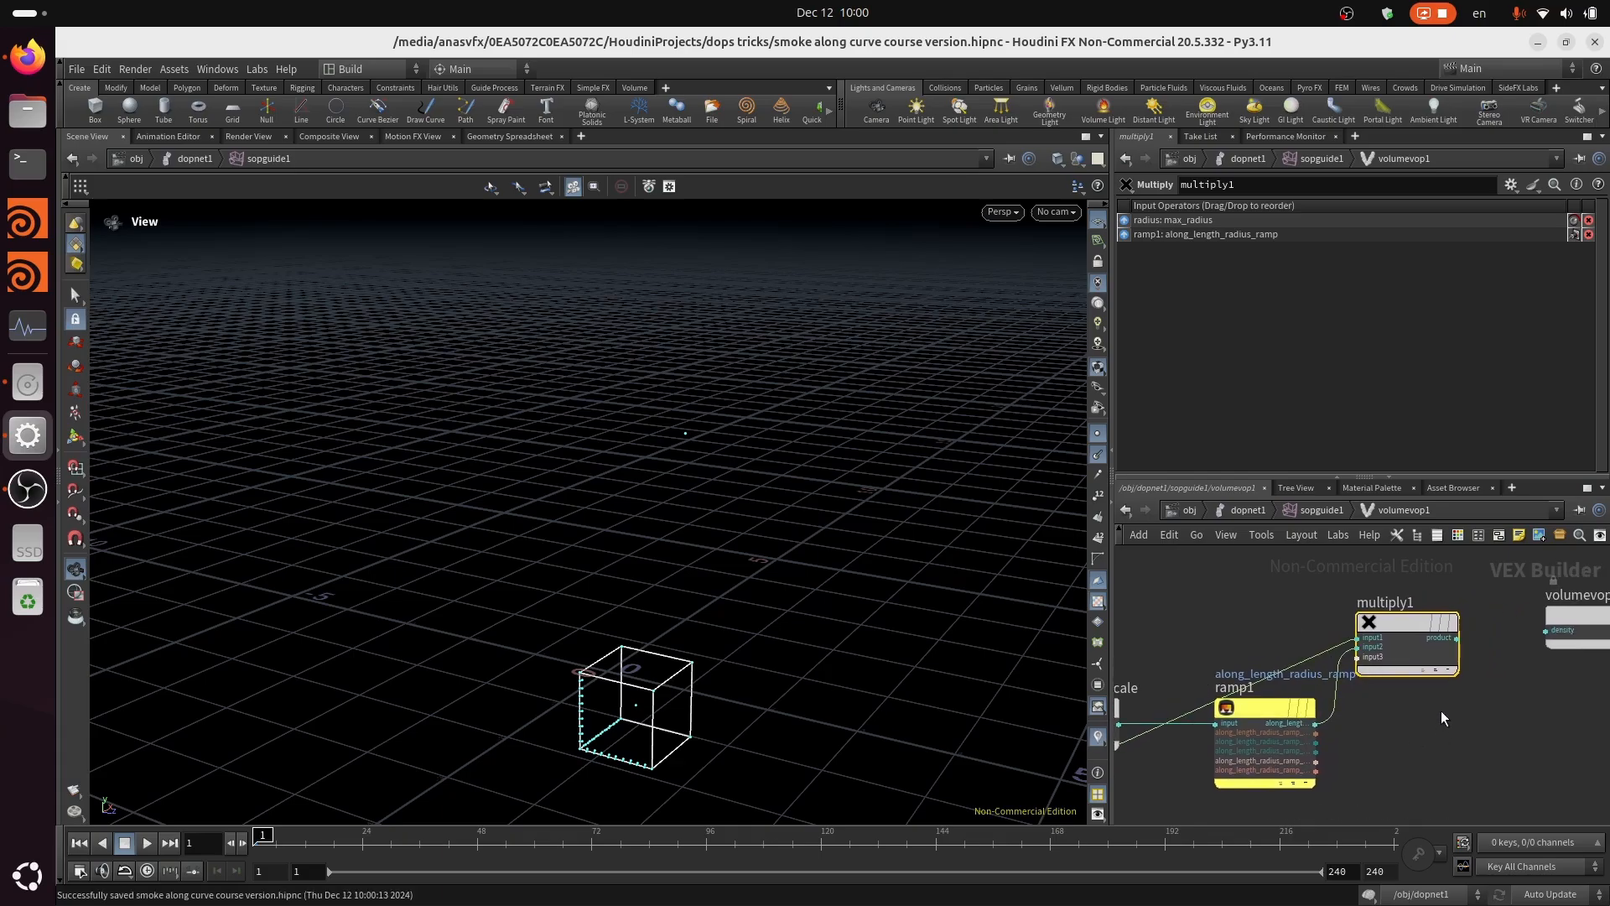
{"action": "middle_click_drag", "start_coordinate": [1426, 723], "coordinate": [1407, 773]}
Step: Raise the first point of the along_length_radius_ramp parameter's default ramp to full height so the ramp is flat
{"action": "mouse_move", "coordinate": [1281, 698]}
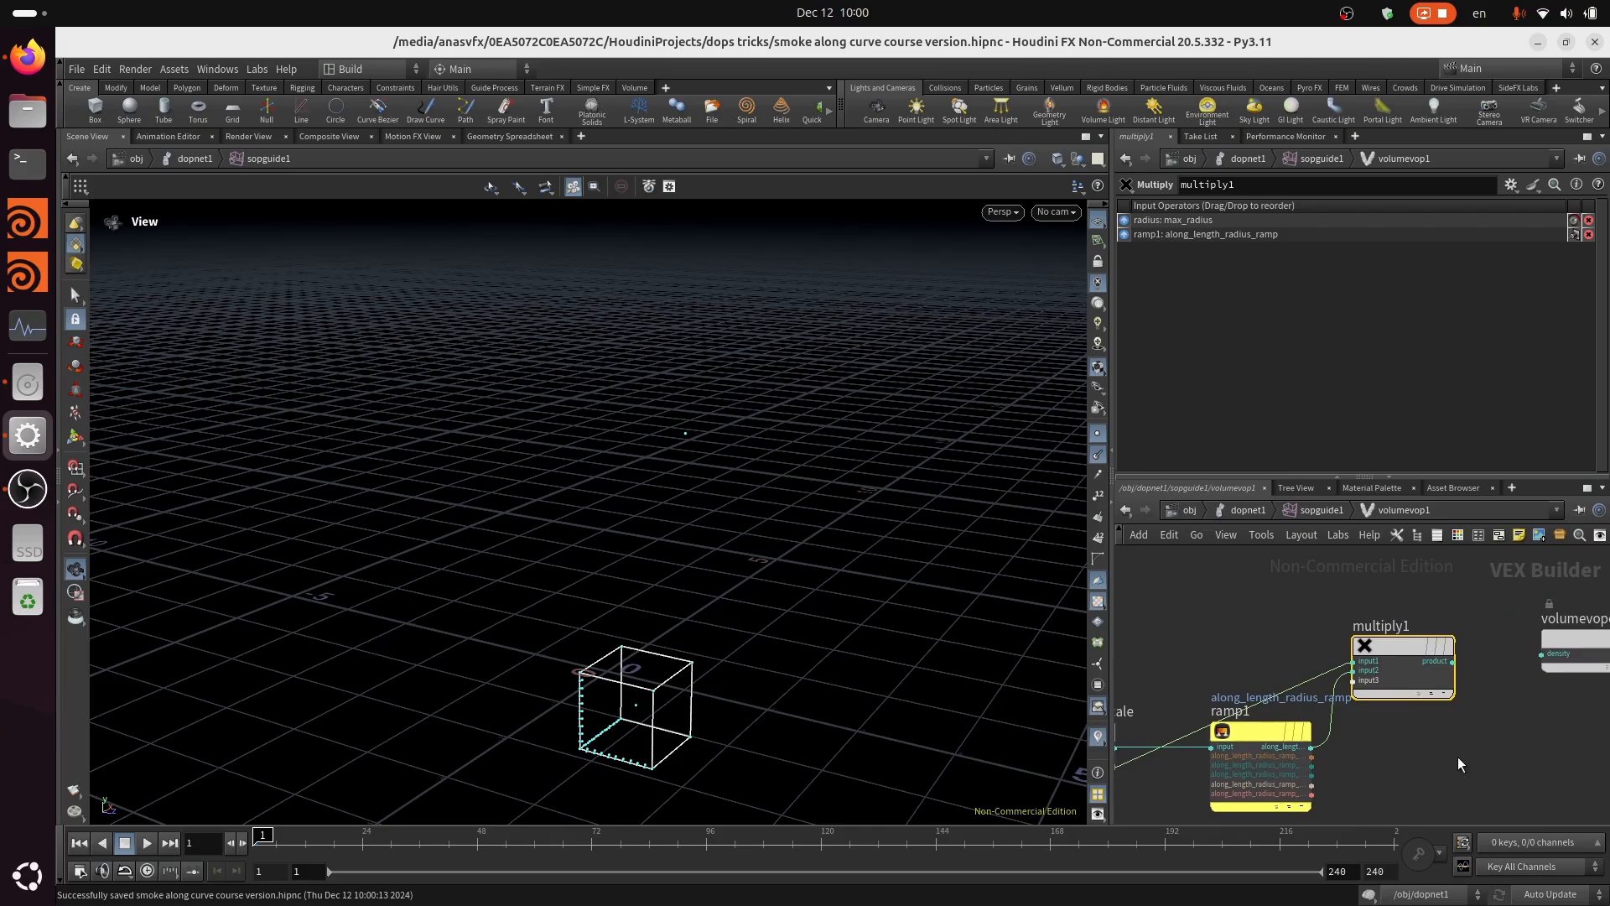
{"action": "scroll", "coordinate": [1458, 757], "scroll_direction": "down", "scroll_amount": 2}
{"action": "scroll", "coordinate": [1411, 694], "scroll_direction": "up", "scroll_amount": 1}
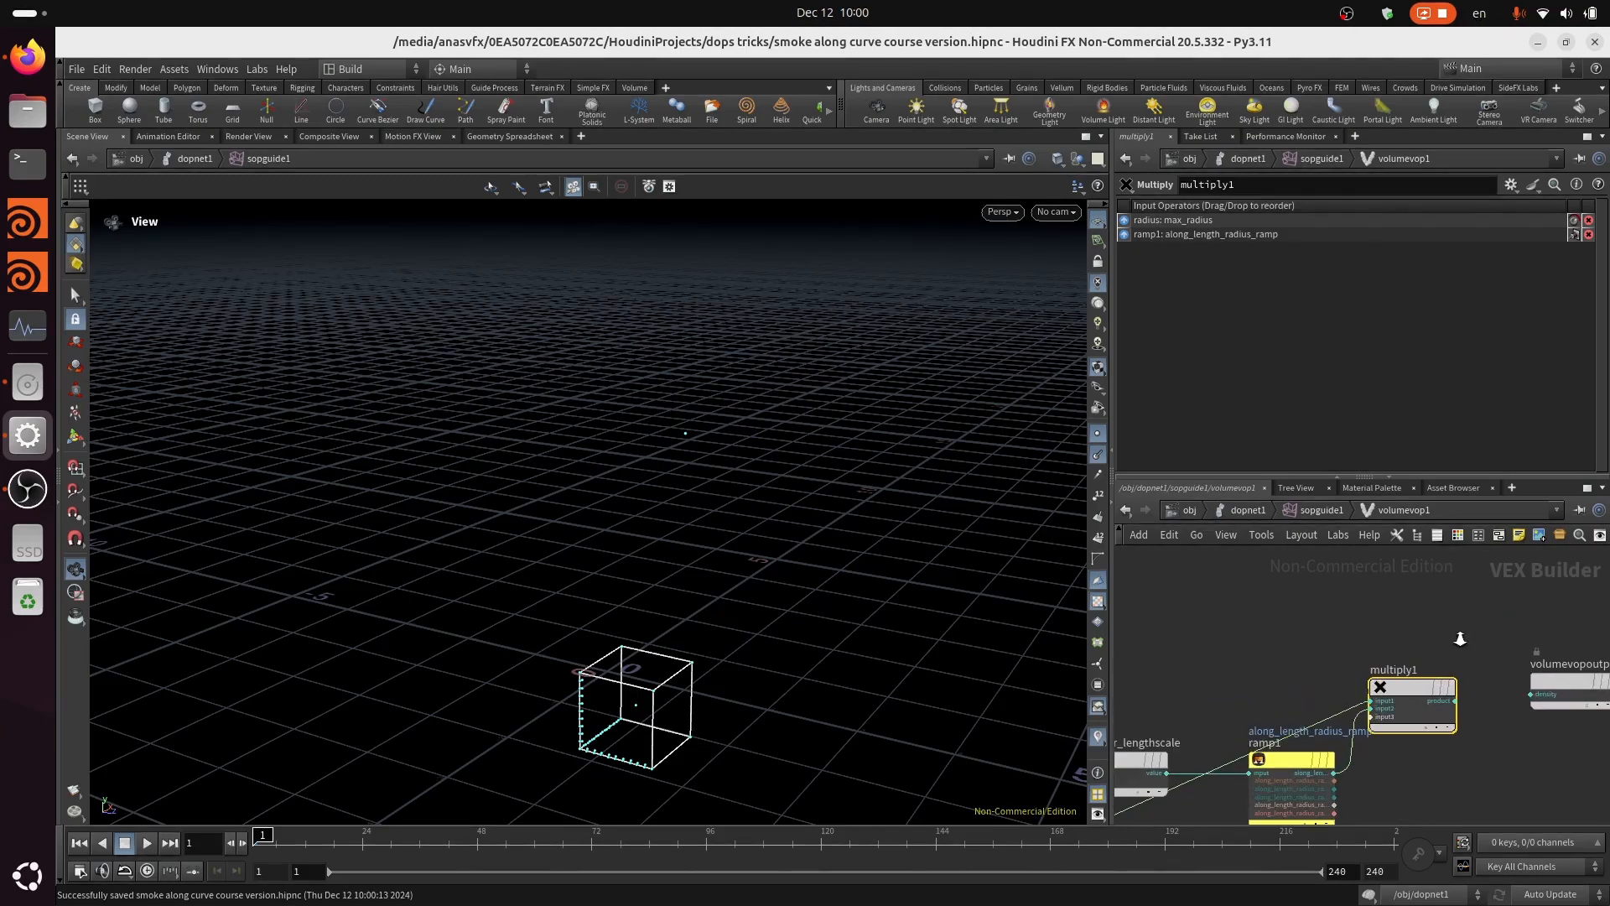
{"action": "left_click", "coordinate": [1277, 769]}
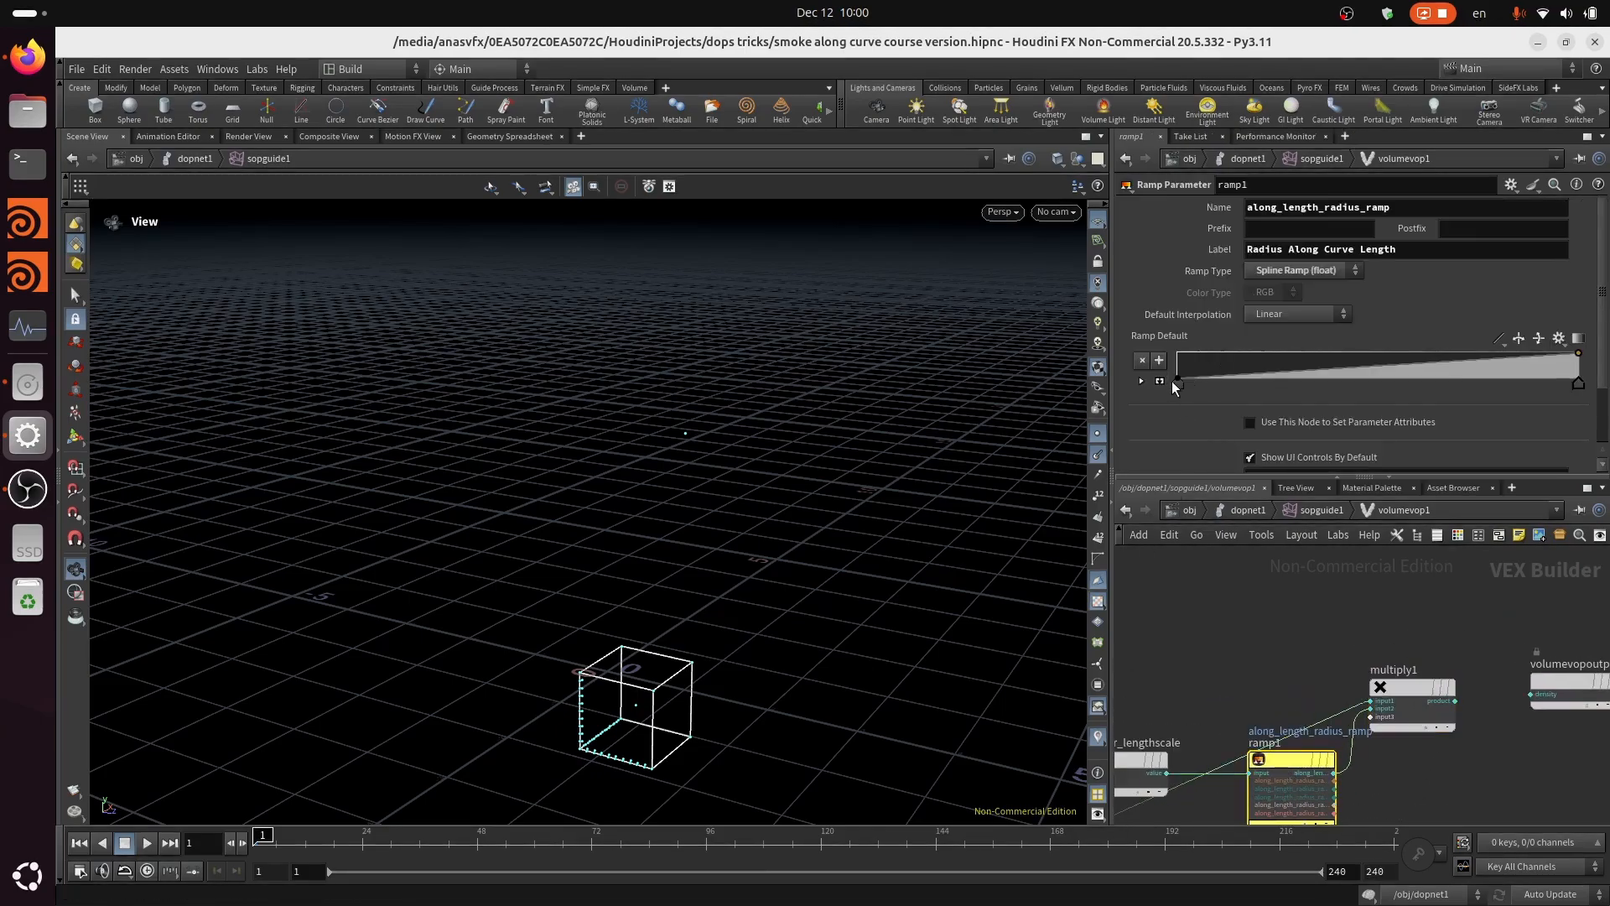
{"action": "left_click_drag", "start_coordinate": [1176, 376], "coordinate": [1164, 344]}
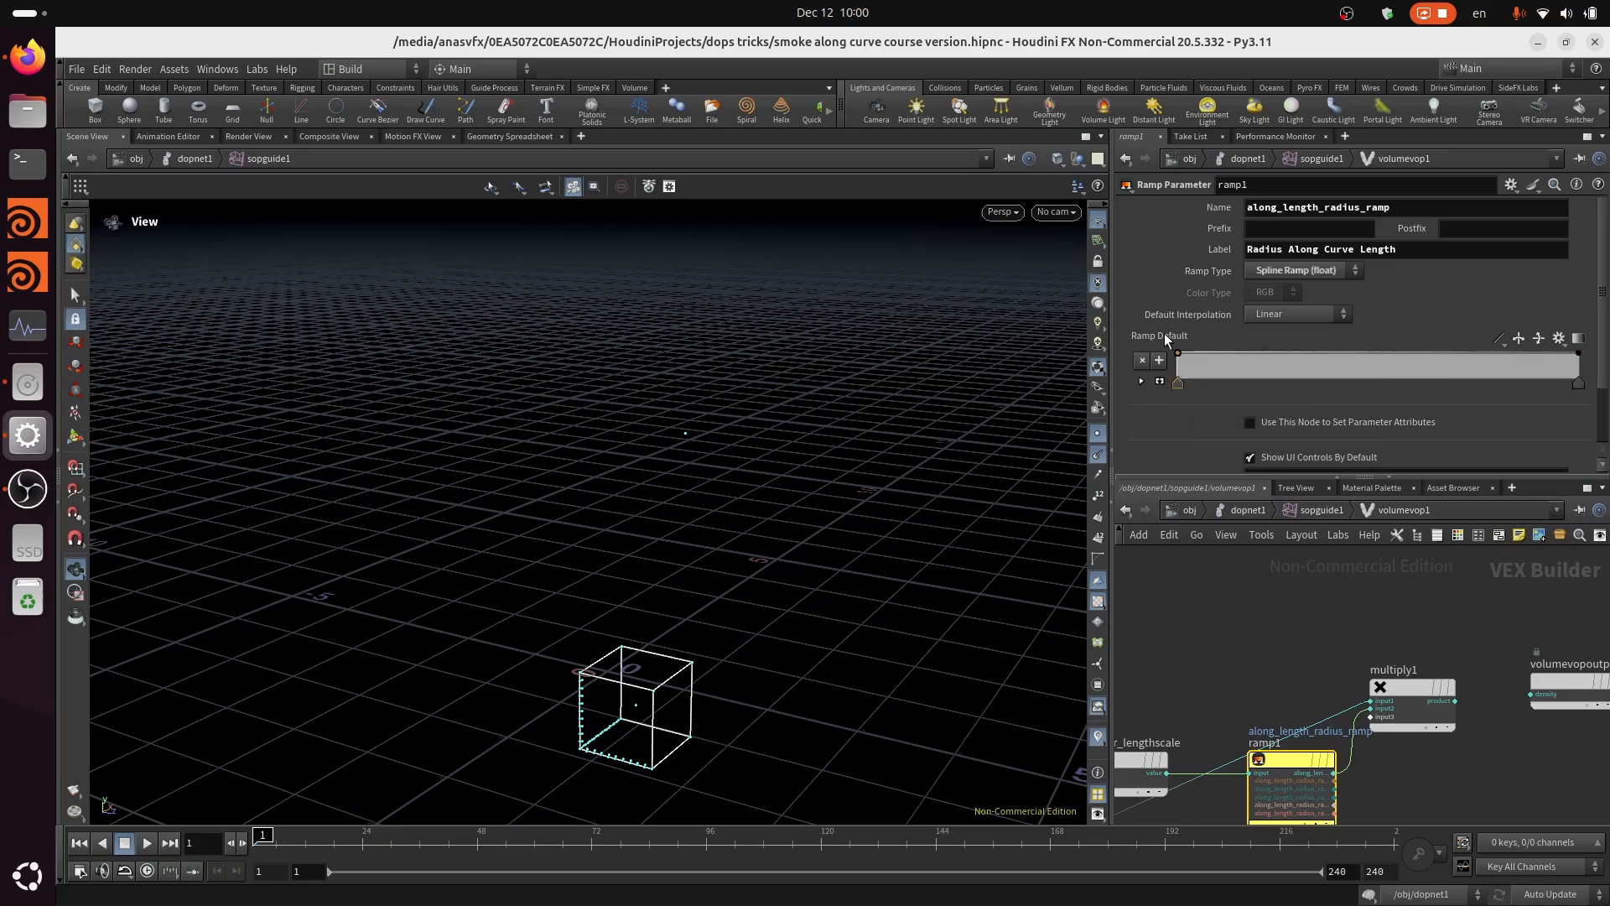
Step: Go up to the volumevop1 node and raise the first point of its Radius Along Curve Length ramp to value 1
{"action": "left_click", "coordinate": [1329, 509]}
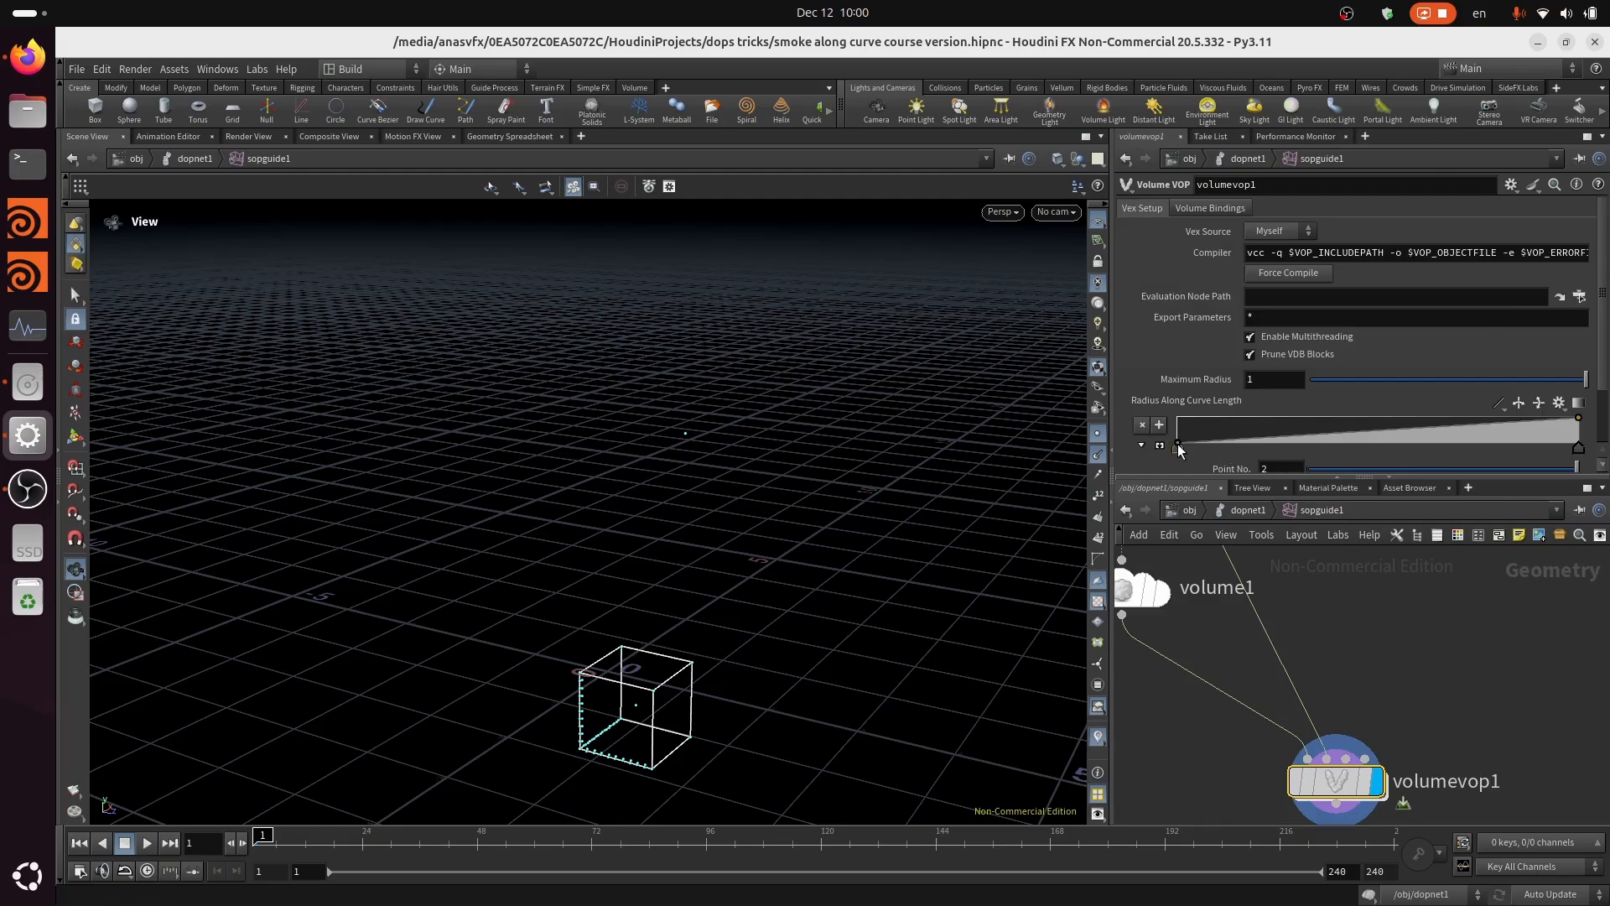
{"action": "left_click_drag", "start_coordinate": [1179, 440], "coordinate": [1165, 400]}
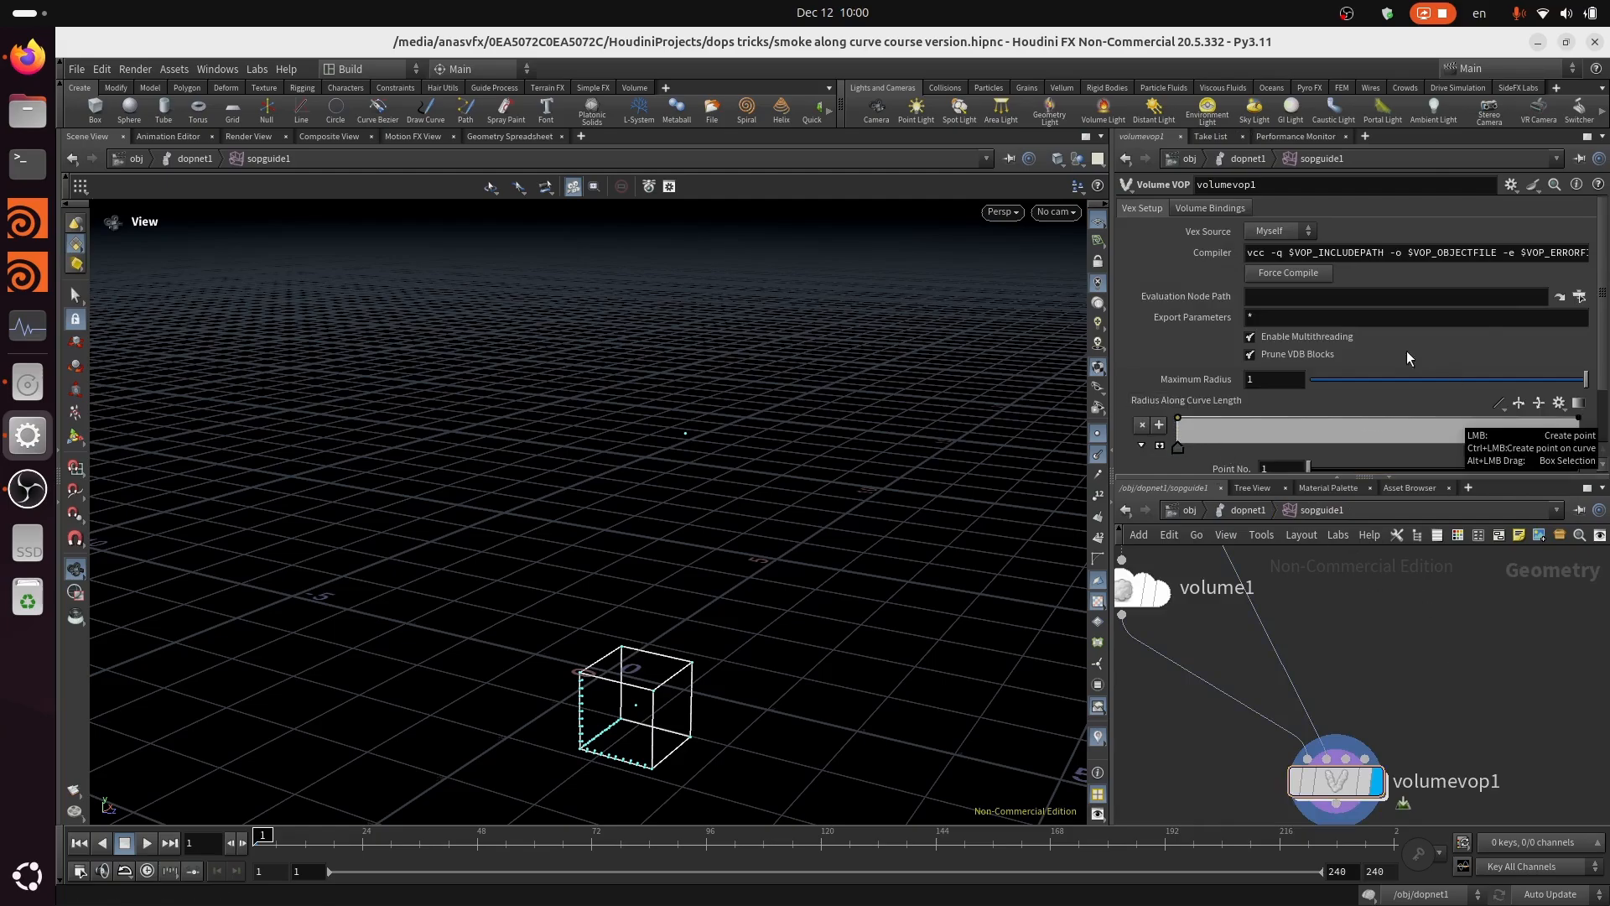
{"action": "scroll", "coordinate": [1371, 647], "scroll_direction": "up", "scroll_amount": 2}
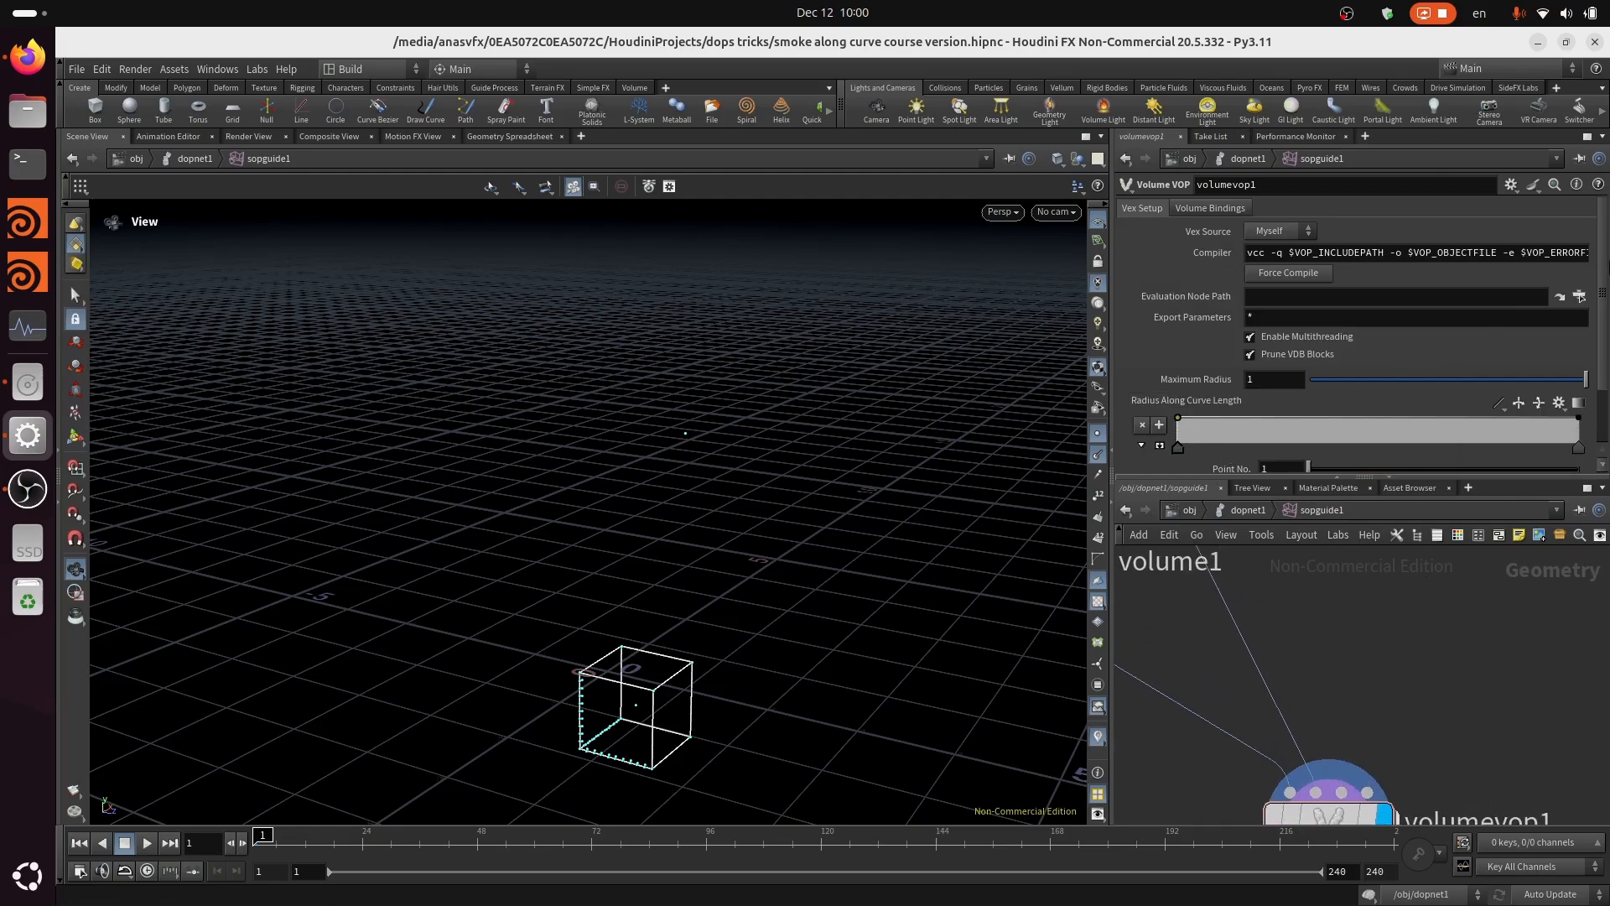
{"action": "scroll", "coordinate": [1604, 278], "scroll_direction": "down", "scroll_amount": 2}
{"action": "middle_click_drag", "start_coordinate": [1421, 818], "coordinate": [1462, 723]}
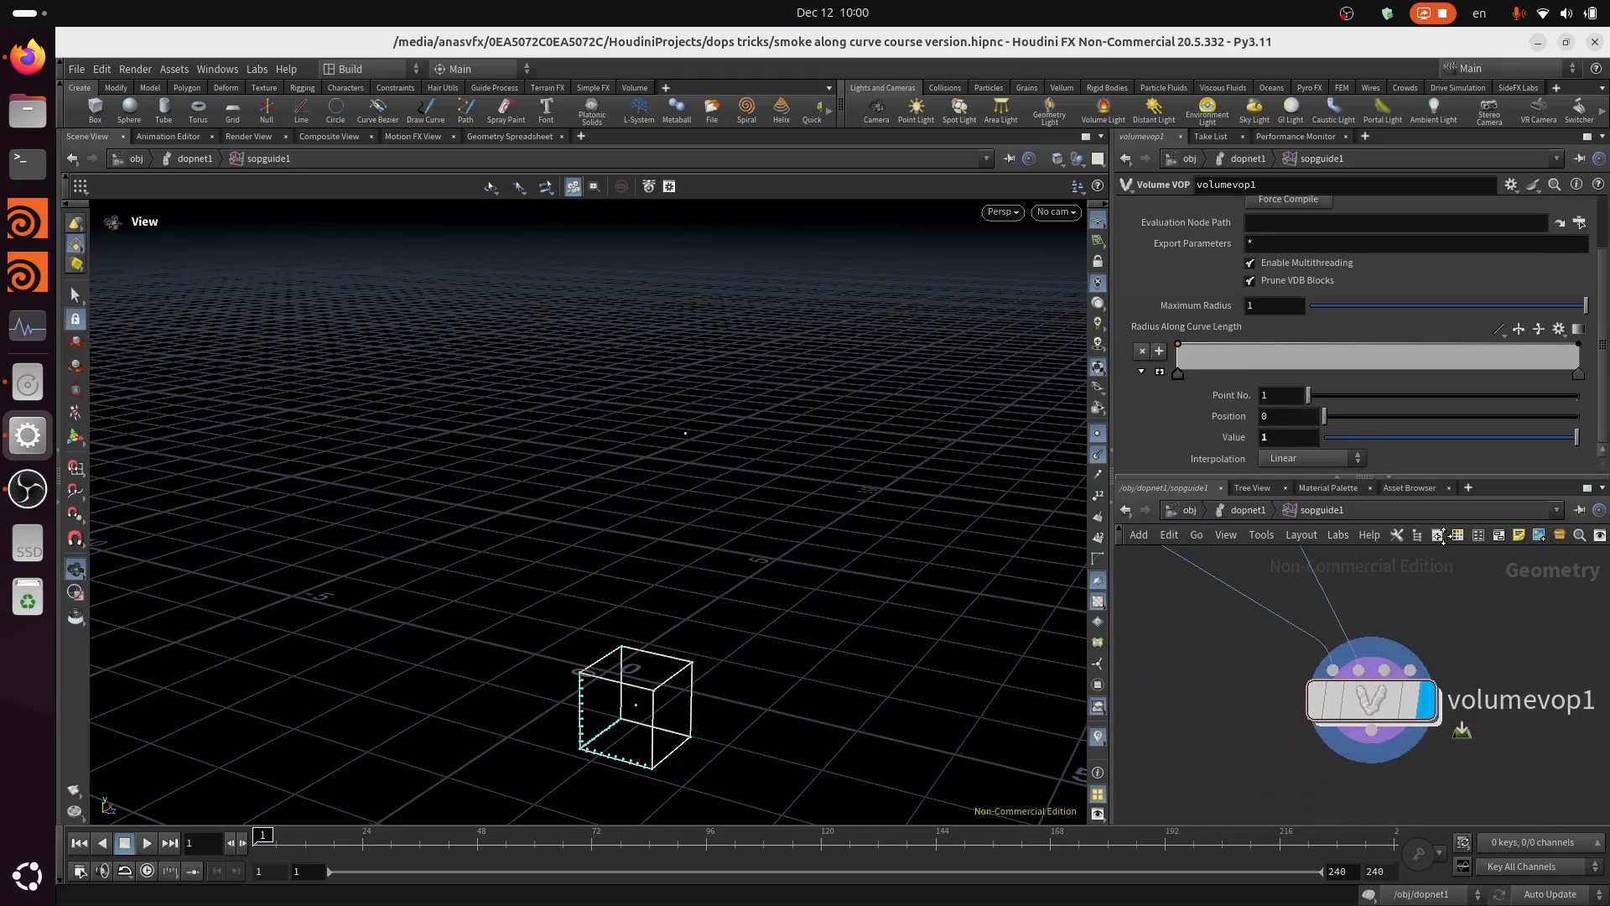
Step: Go back inside volumevop1 and add a Null node between the Multiply node and the volume output
{"action": "double_click", "coordinate": [1372, 698]}
{"action": "scroll", "coordinate": [1548, 810], "scroll_direction": "down", "scroll_amount": 3}
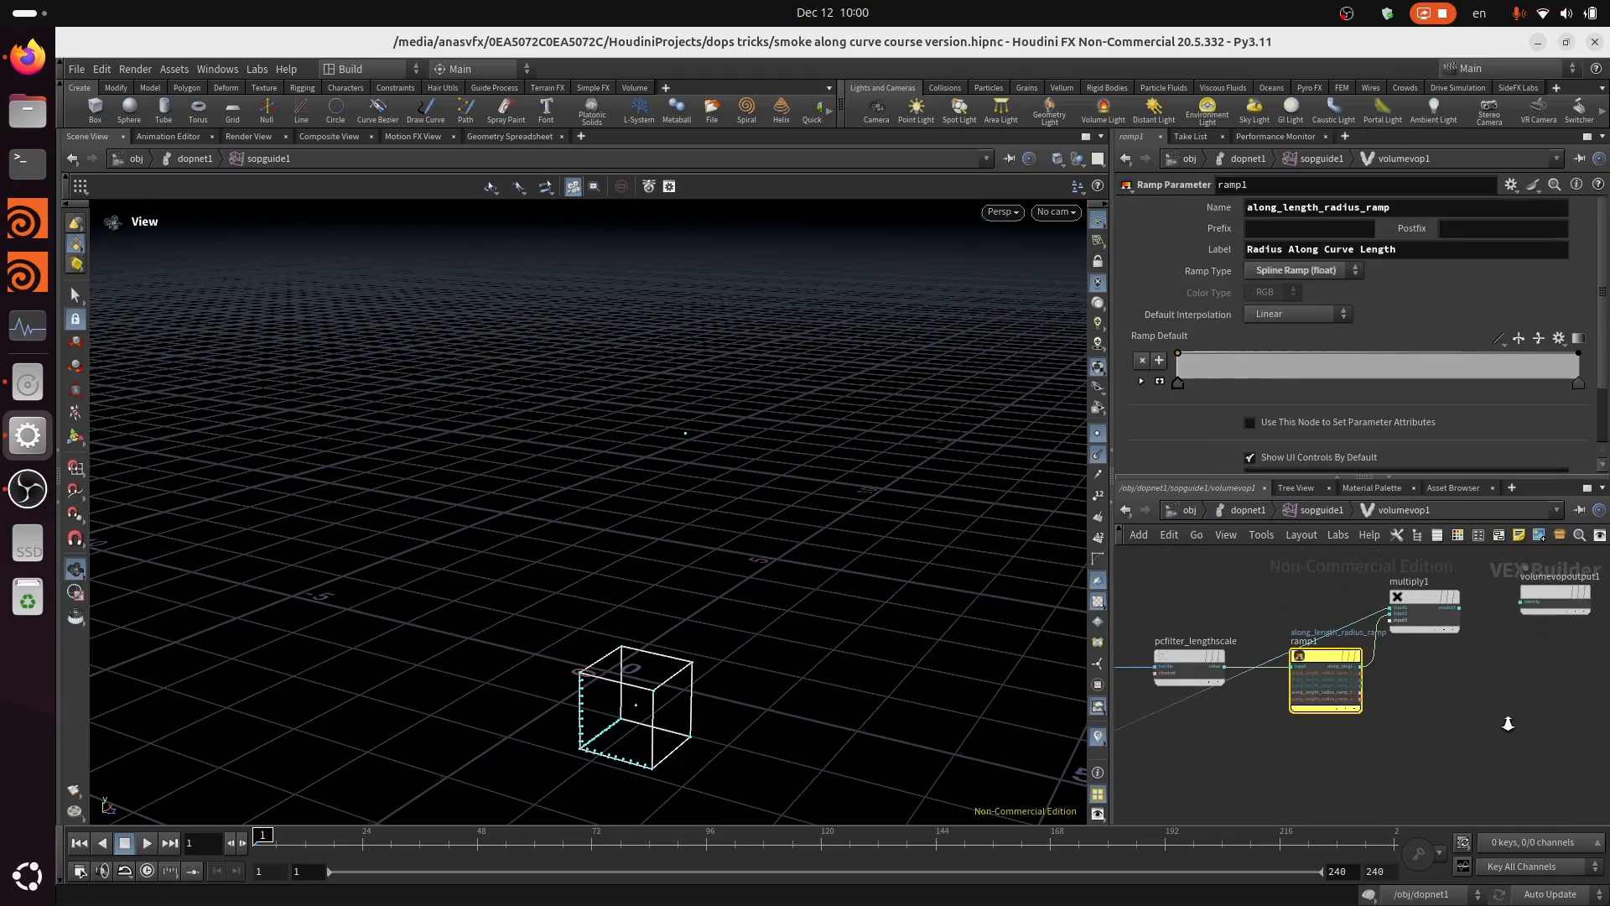
{"action": "middle_click_drag", "start_coordinate": [1308, 779], "coordinate": [1217, 829]}
{"action": "left_click_drag", "start_coordinate": [1344, 728], "coordinate": [1511, 733]}
{"action": "middle_click_drag", "start_coordinate": [1367, 751], "coordinate": [1509, 731]}
{"action": "scroll", "coordinate": [1409, 725], "scroll_direction": "up", "scroll_amount": 5}
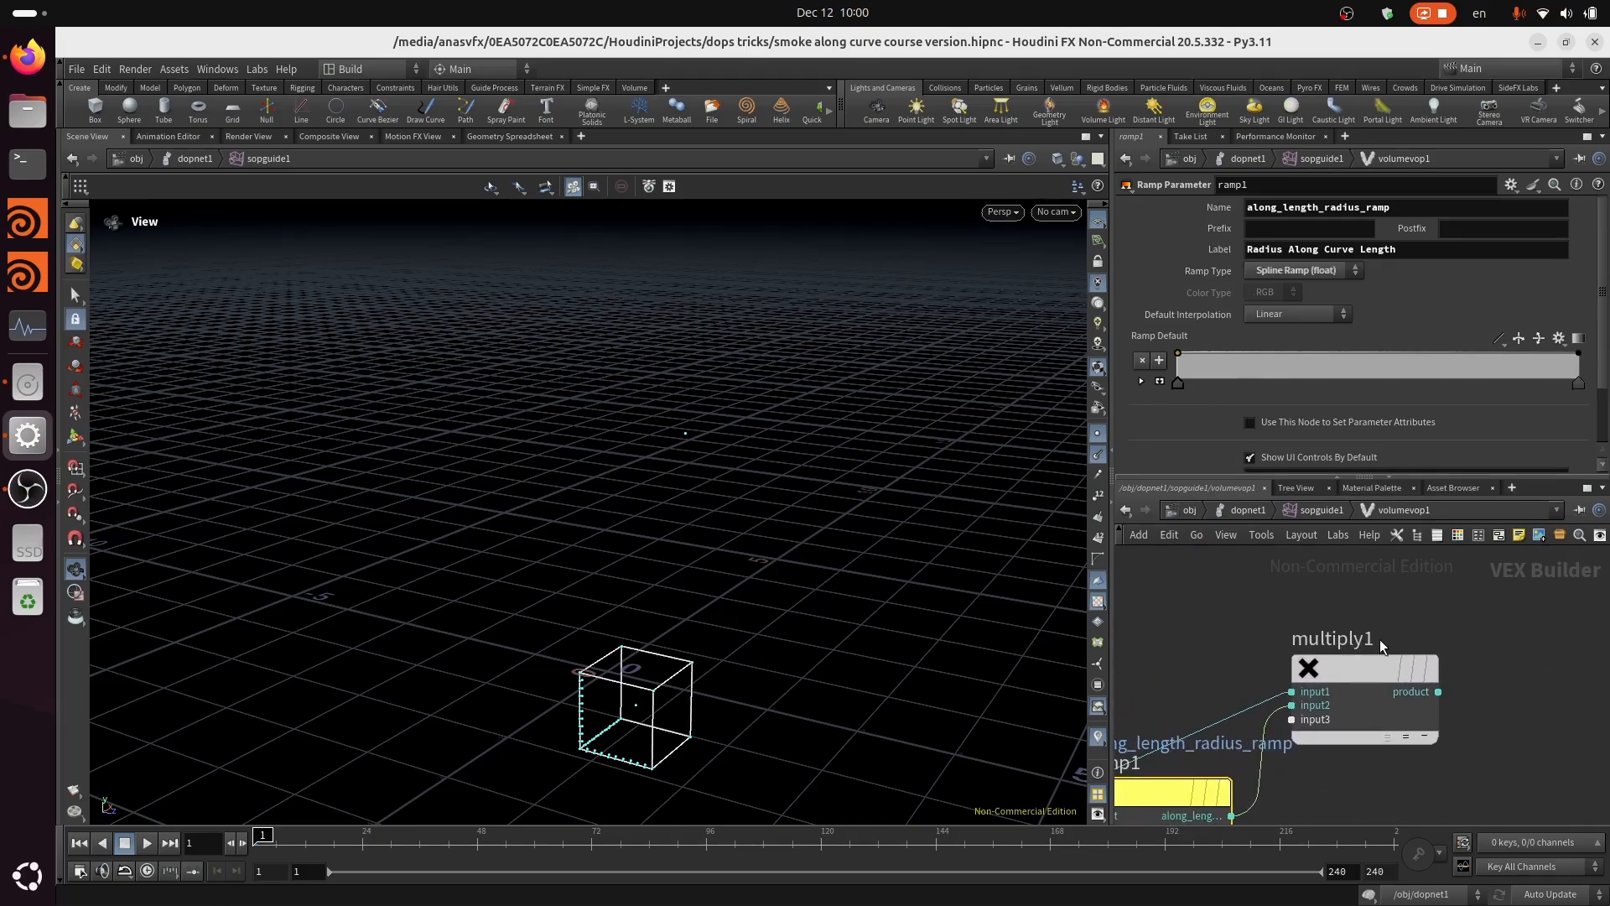
{"action": "left_click", "coordinate": [1372, 641]}
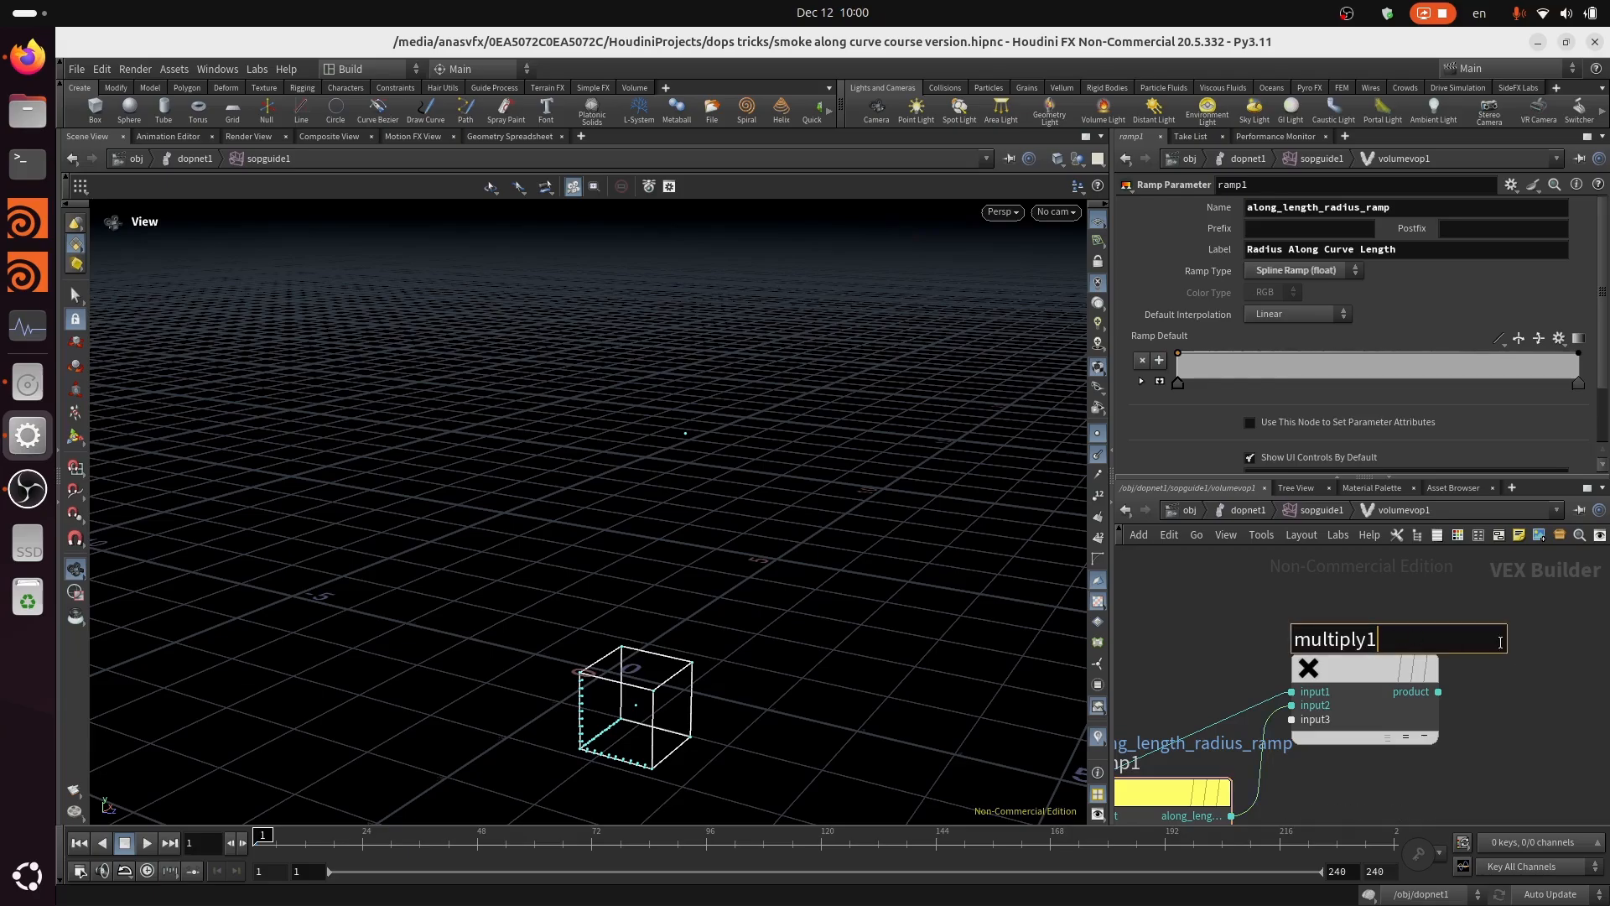
{"action": "left_click", "coordinate": [1507, 671]}
{"action": "scroll", "coordinate": [1570, 658], "scroll_direction": "down", "scroll_amount": 5}
{"action": "middle_click_drag", "start_coordinate": [1588, 678], "coordinate": [1461, 672]}
{"action": "scroll", "coordinate": [1461, 672], "scroll_direction": "up", "scroll_amount": 3}
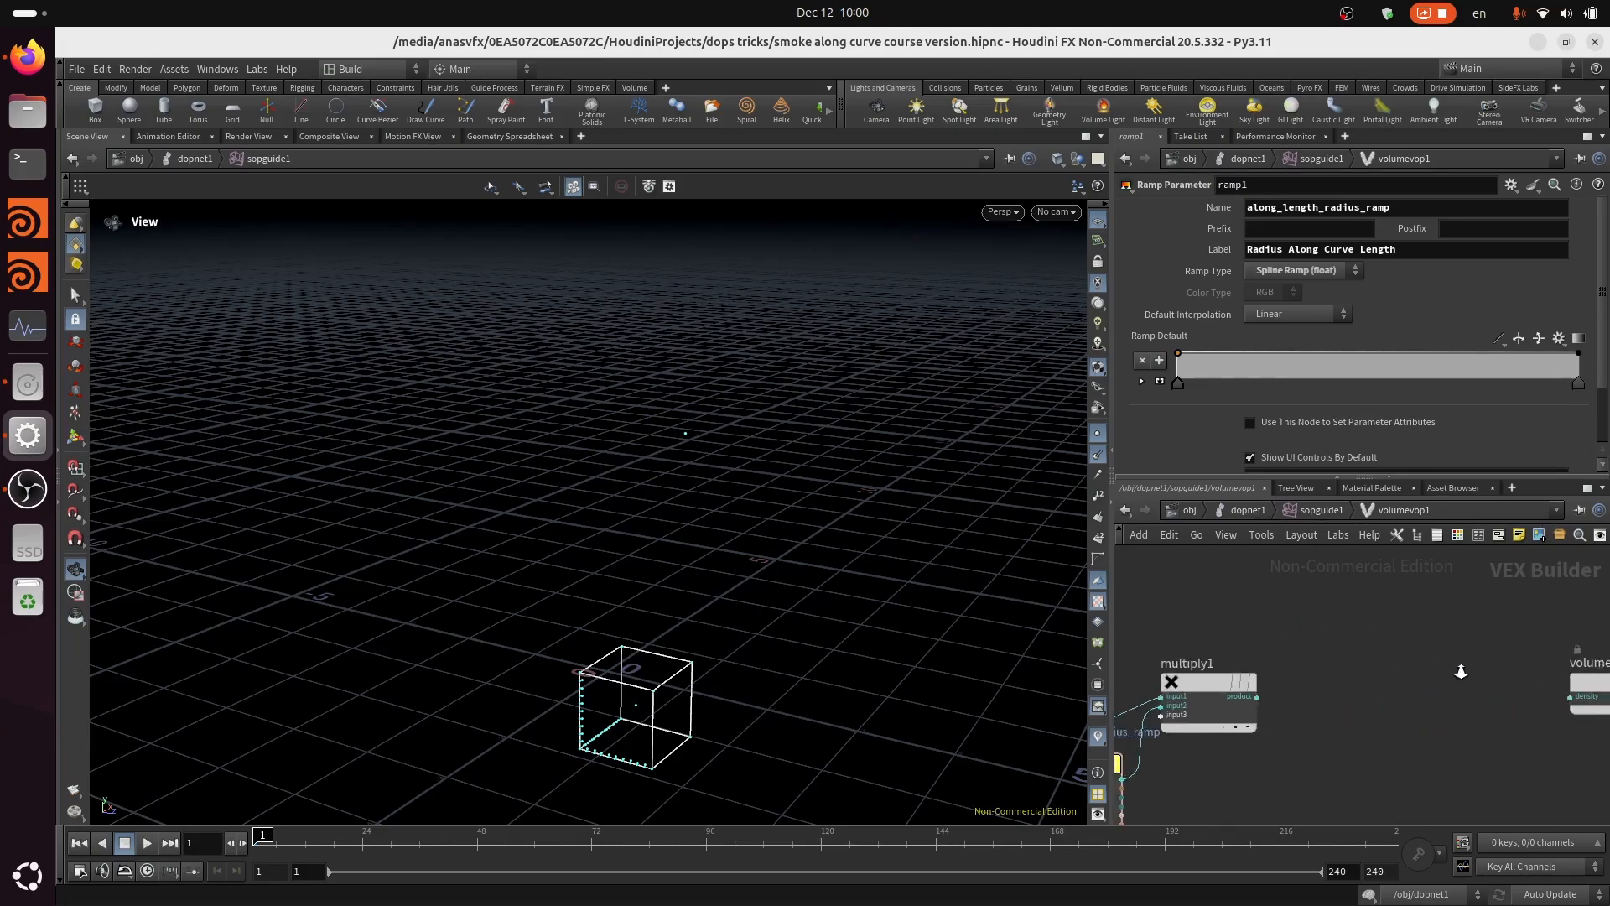
{"action": "key", "text": "Tab"}
{"action": "type", "text": "n"}
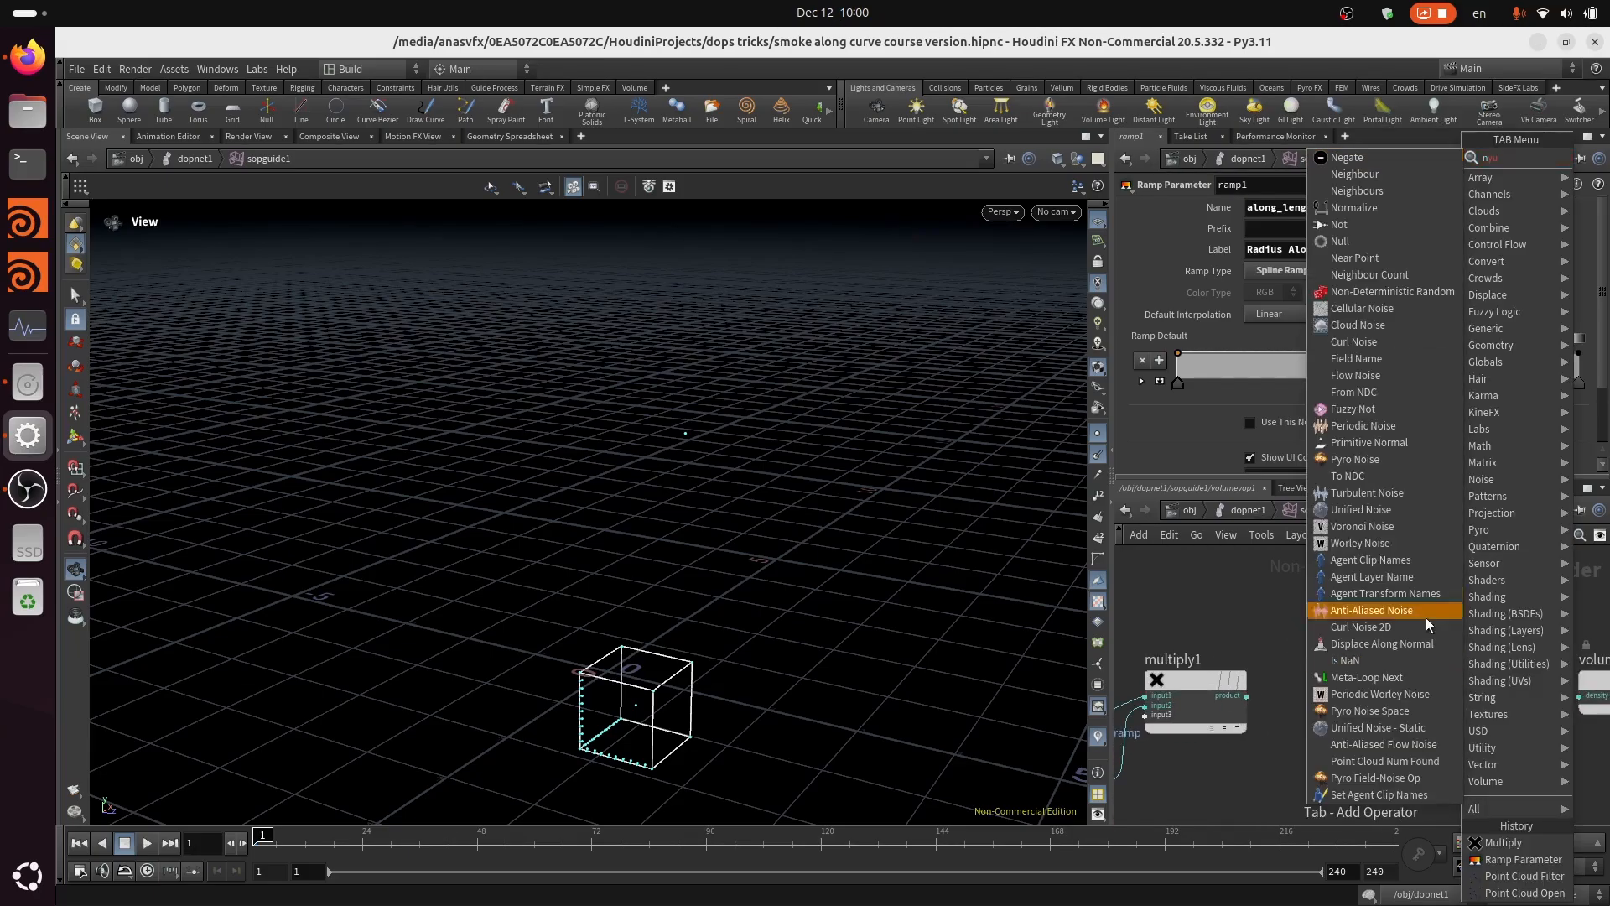
{"action": "left_click", "coordinate": [1353, 241]}
{"action": "left_click", "coordinate": [1376, 690]}
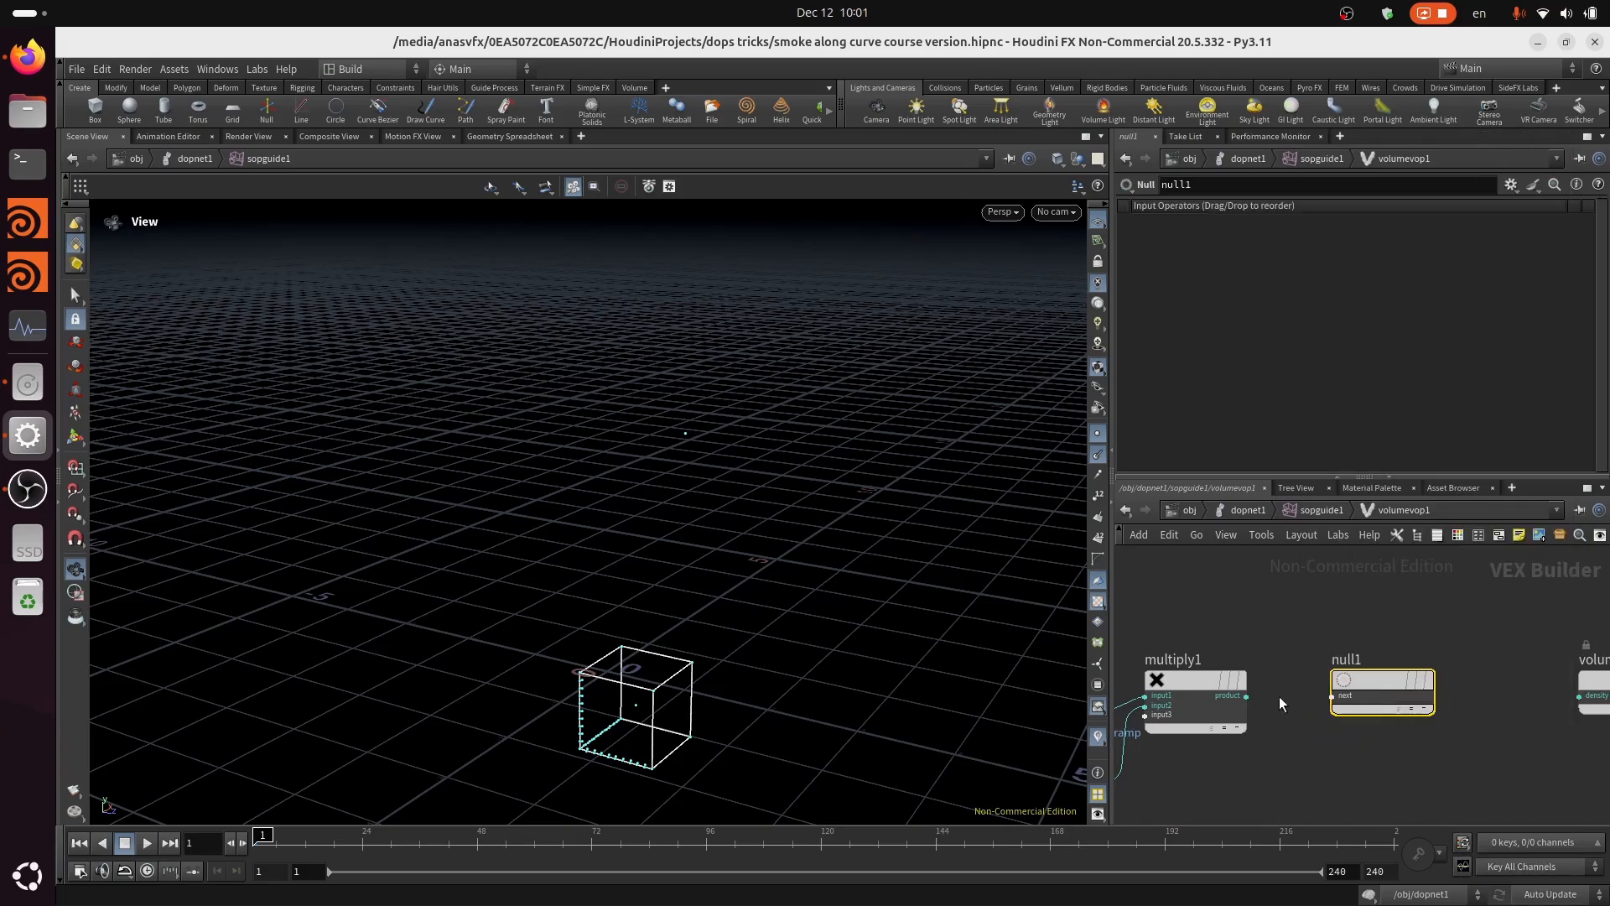
Step: Wire the Multiply product into the Null node, rename the Null local_radius, and save the scene
{"action": "left_click", "coordinate": [1376, 689]}
{"action": "double_click", "coordinate": [1349, 660]}
{"action": "type", "text": "local_radius"}
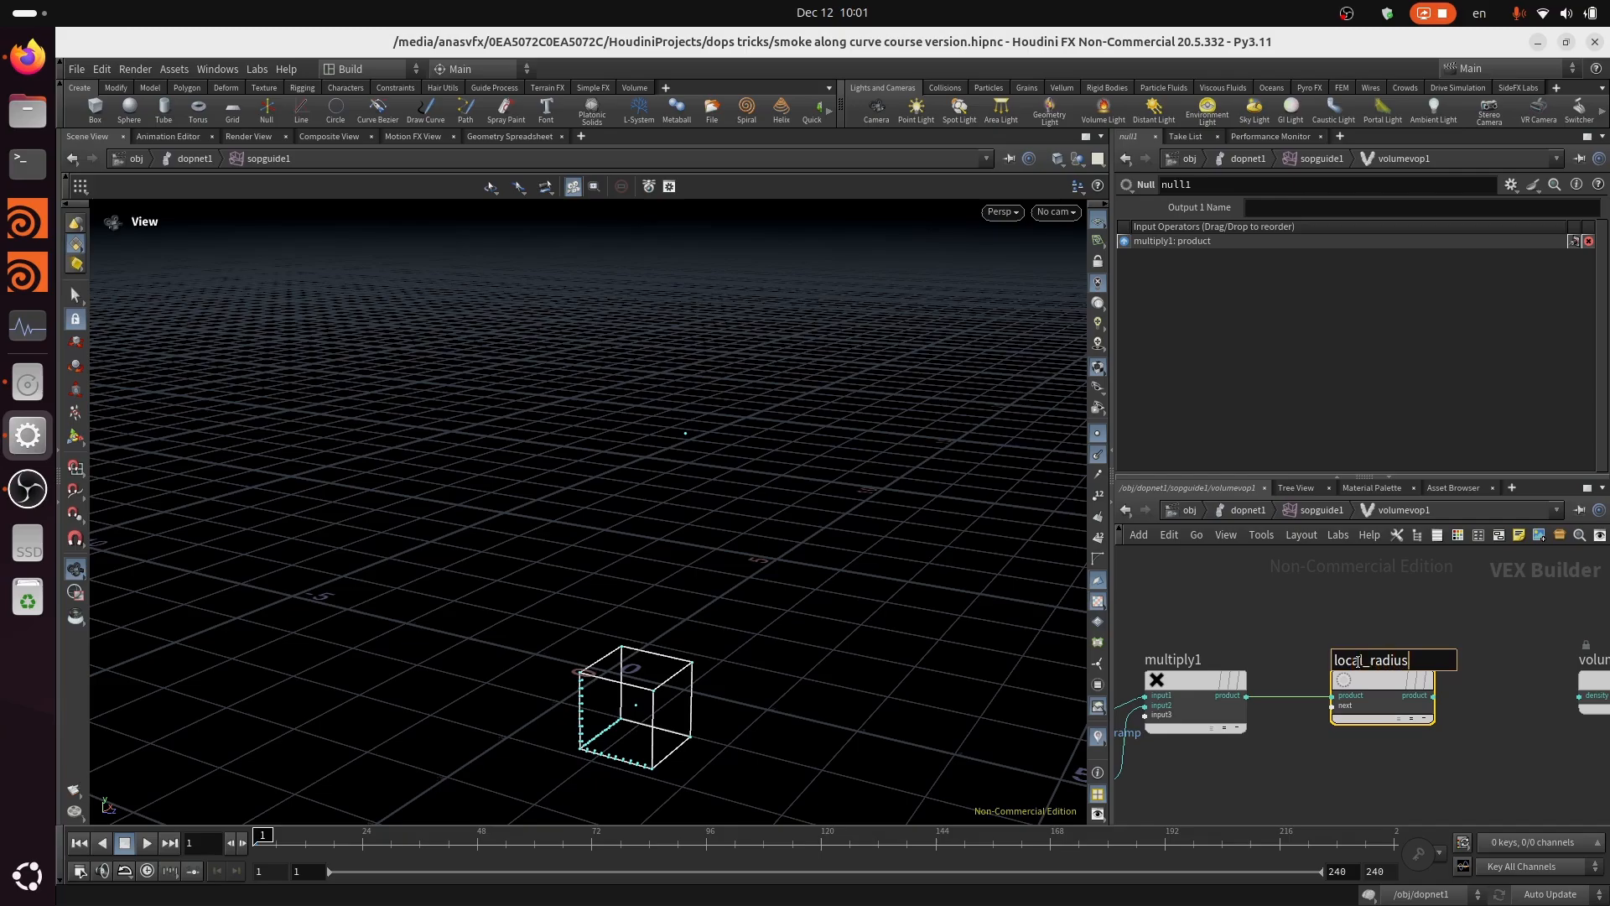
{"action": "key", "text": "Return"}
{"action": "key", "text": "ctrl+s"}
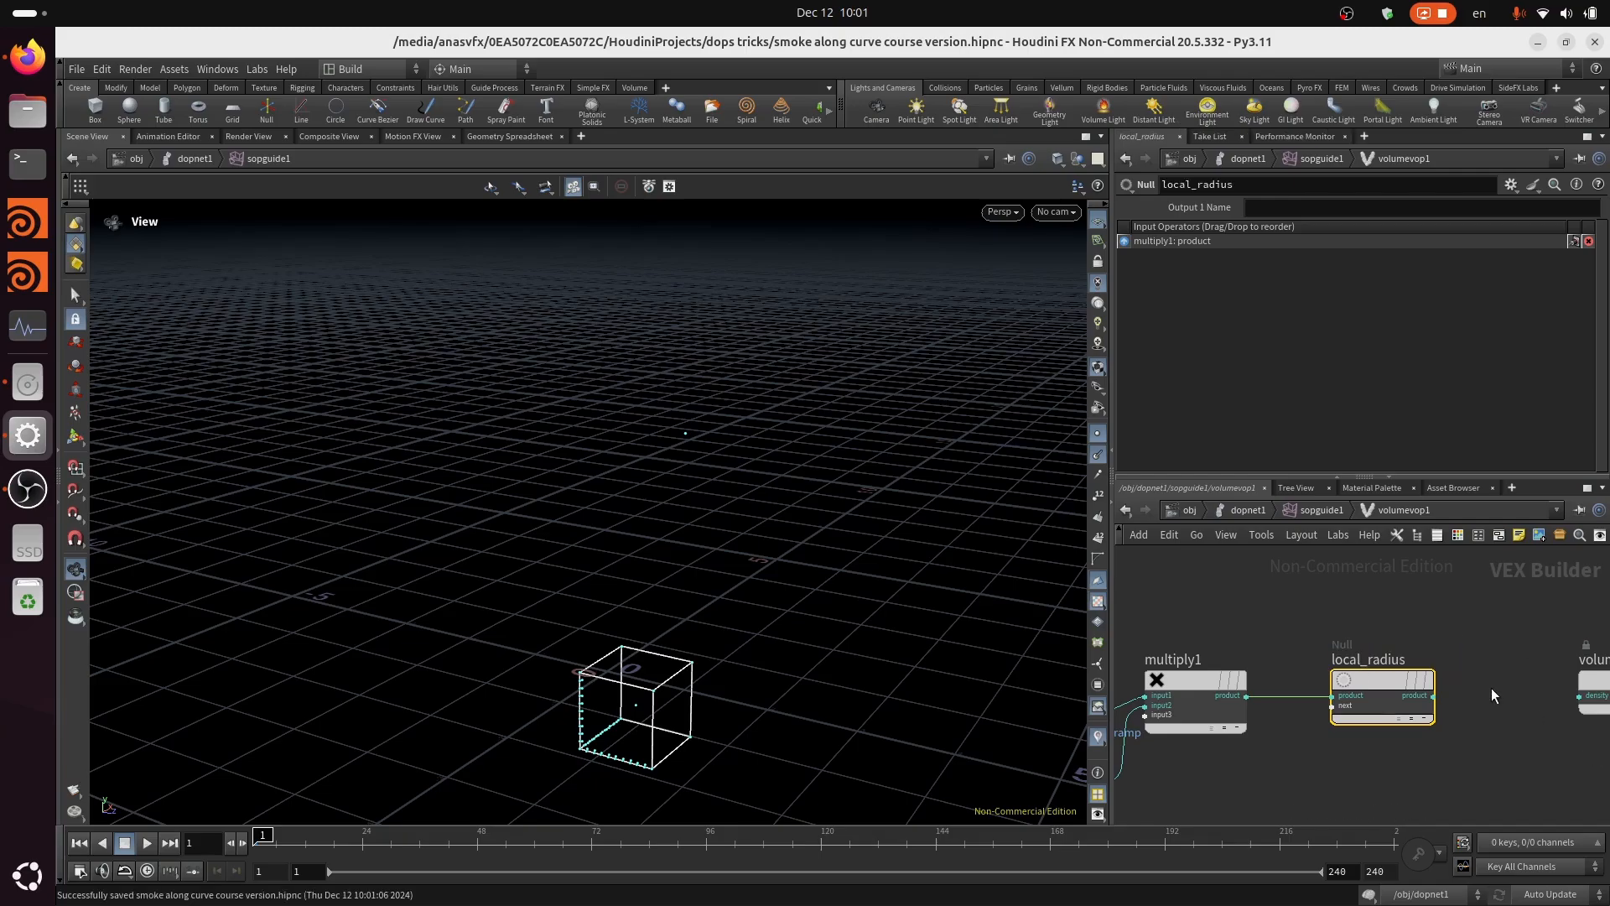
Step: Rearrange the pcfilter_lengthscale and ramp nodes upward between the first Point Cloud Open and Multiply nodes
{"action": "scroll", "coordinate": [1492, 688], "scroll_direction": "down", "scroll_amount": 3}
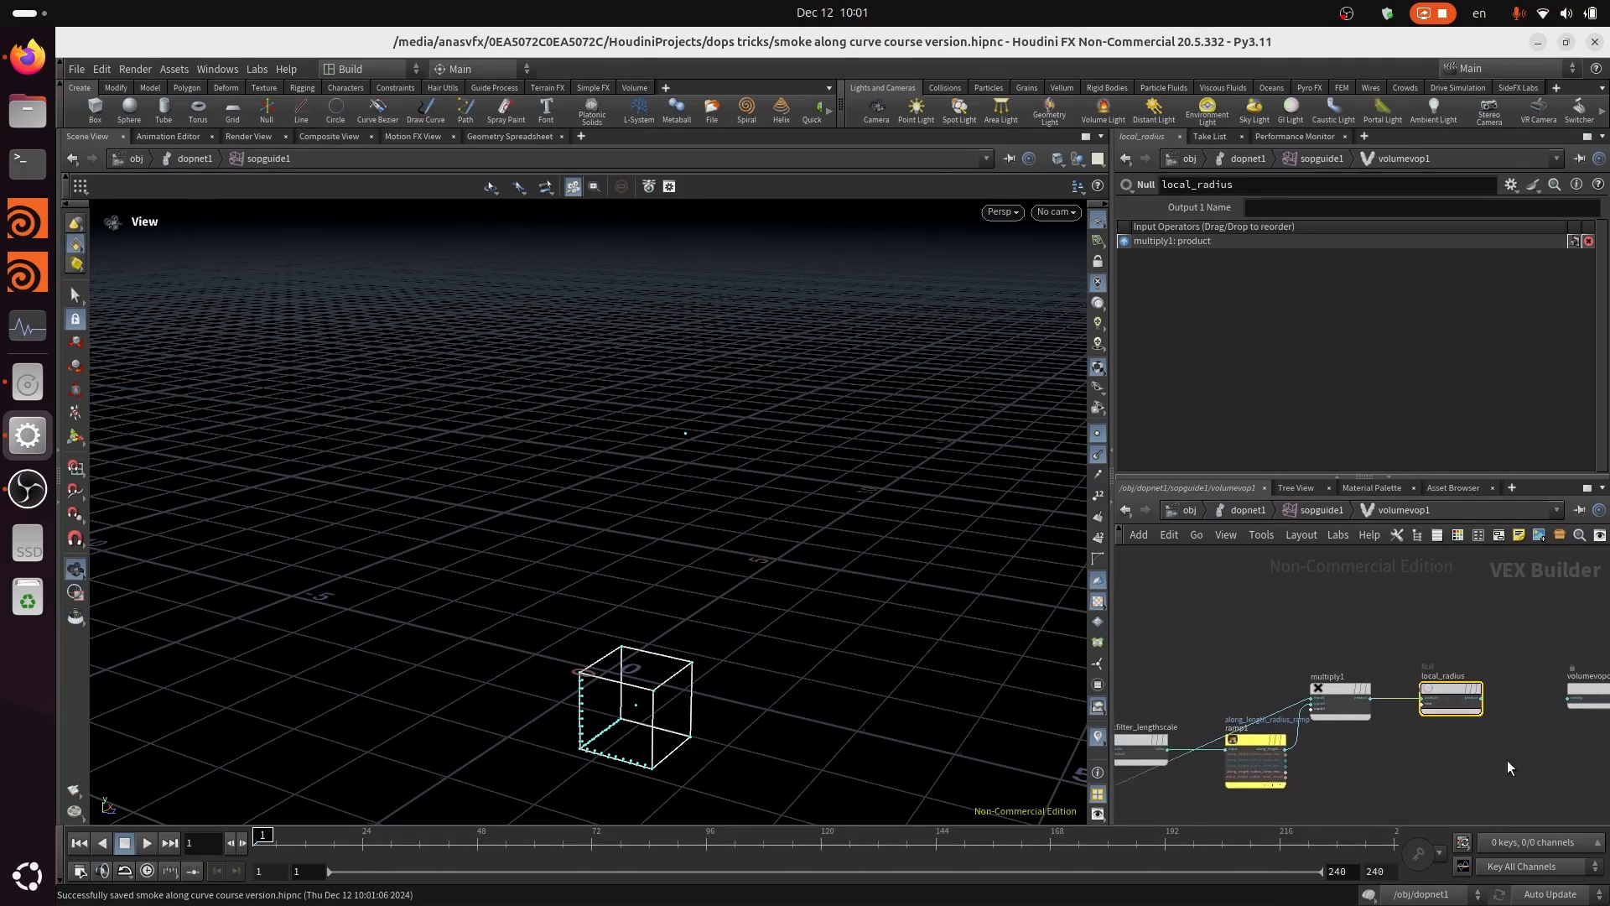
{"action": "middle_click_drag", "start_coordinate": [1129, 742], "coordinate": [1272, 679]}
{"action": "left_click_drag", "start_coordinate": [1285, 677], "coordinate": [1235, 641]}
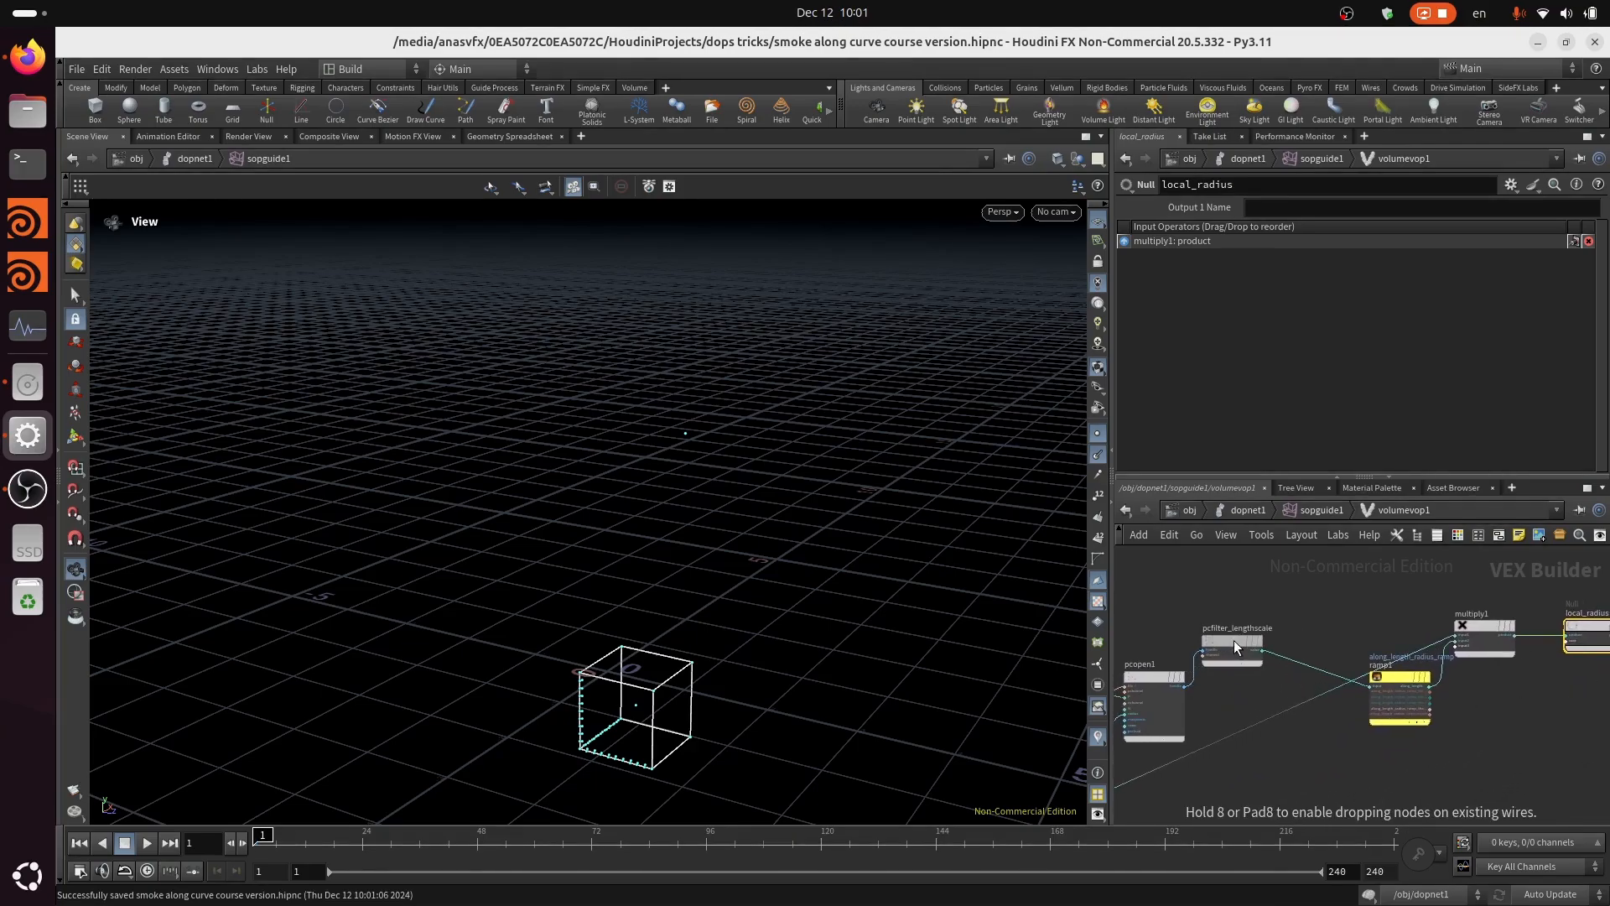
{"action": "left_click_drag", "start_coordinate": [1406, 681], "coordinate": [1329, 596]}
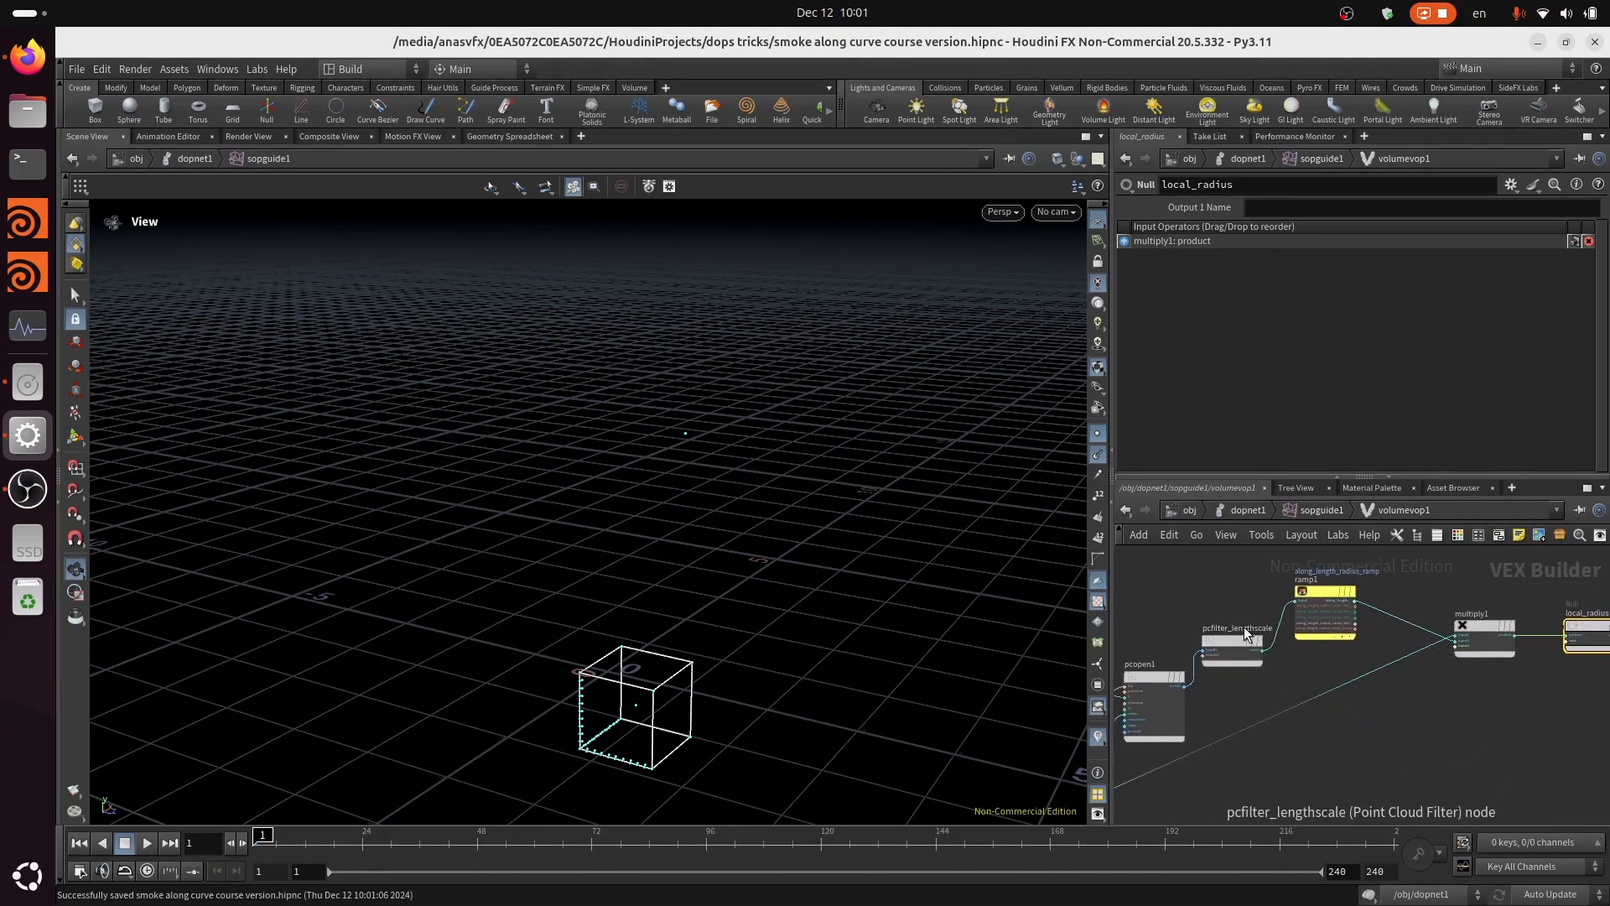
{"action": "left_click_drag", "start_coordinate": [1245, 630], "coordinate": [1235, 587]}
Step: Move the volume output farther from local_radius, add a second Point Cloud Open node between them, and save the scene
{"action": "middle_click_drag", "start_coordinate": [1507, 696], "coordinate": [1280, 762]}
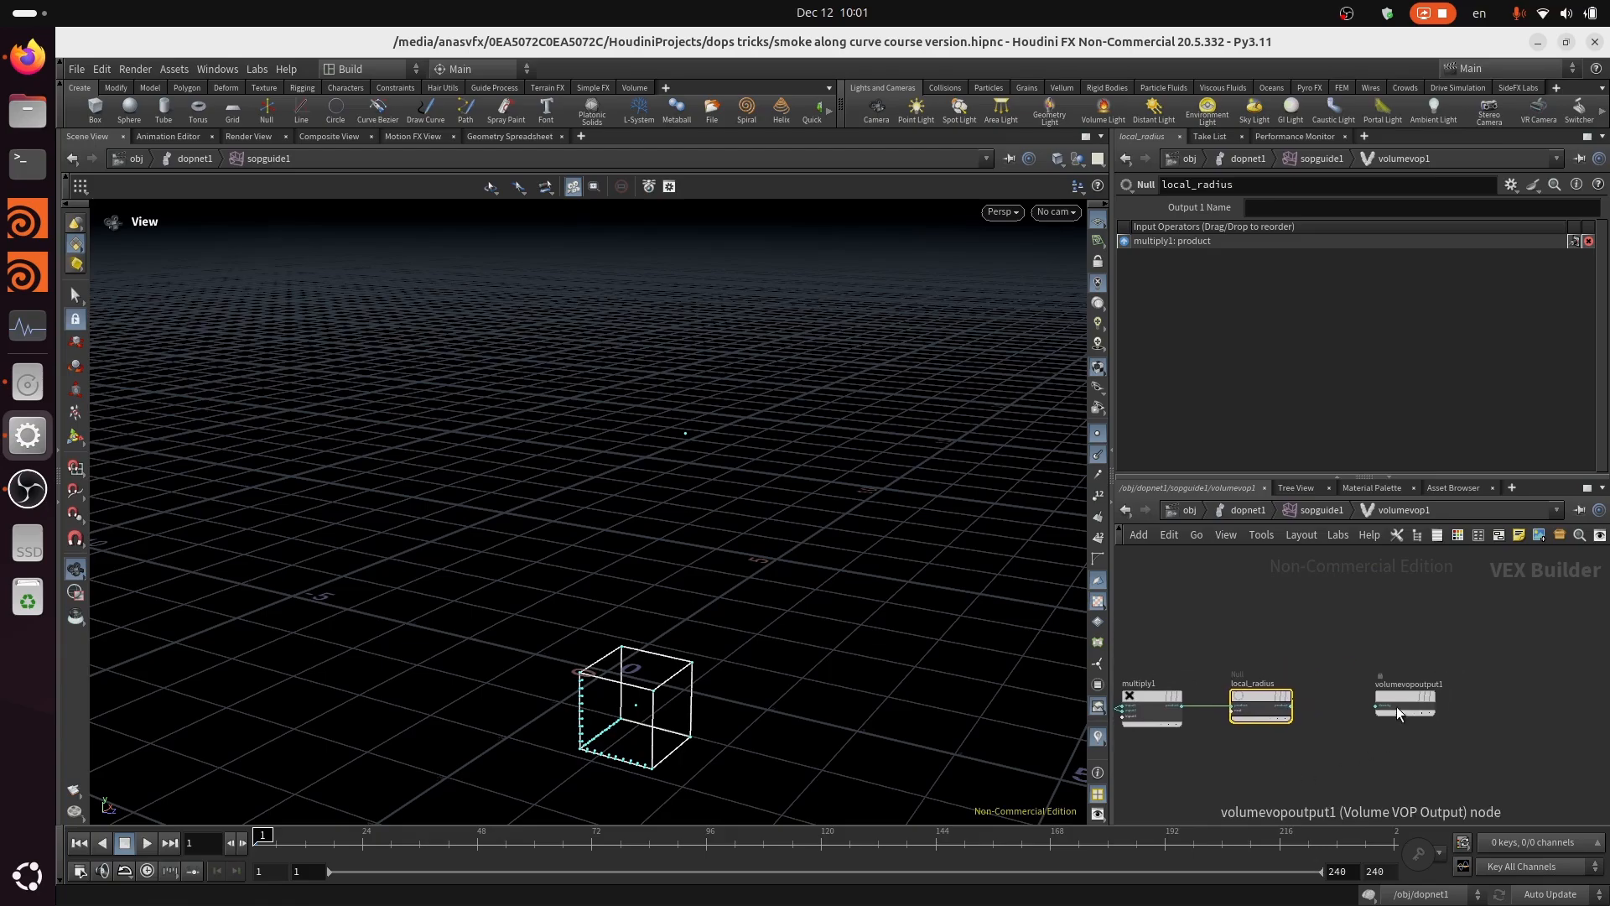
{"action": "left_click_drag", "start_coordinate": [1396, 707], "coordinate": [1567, 707]}
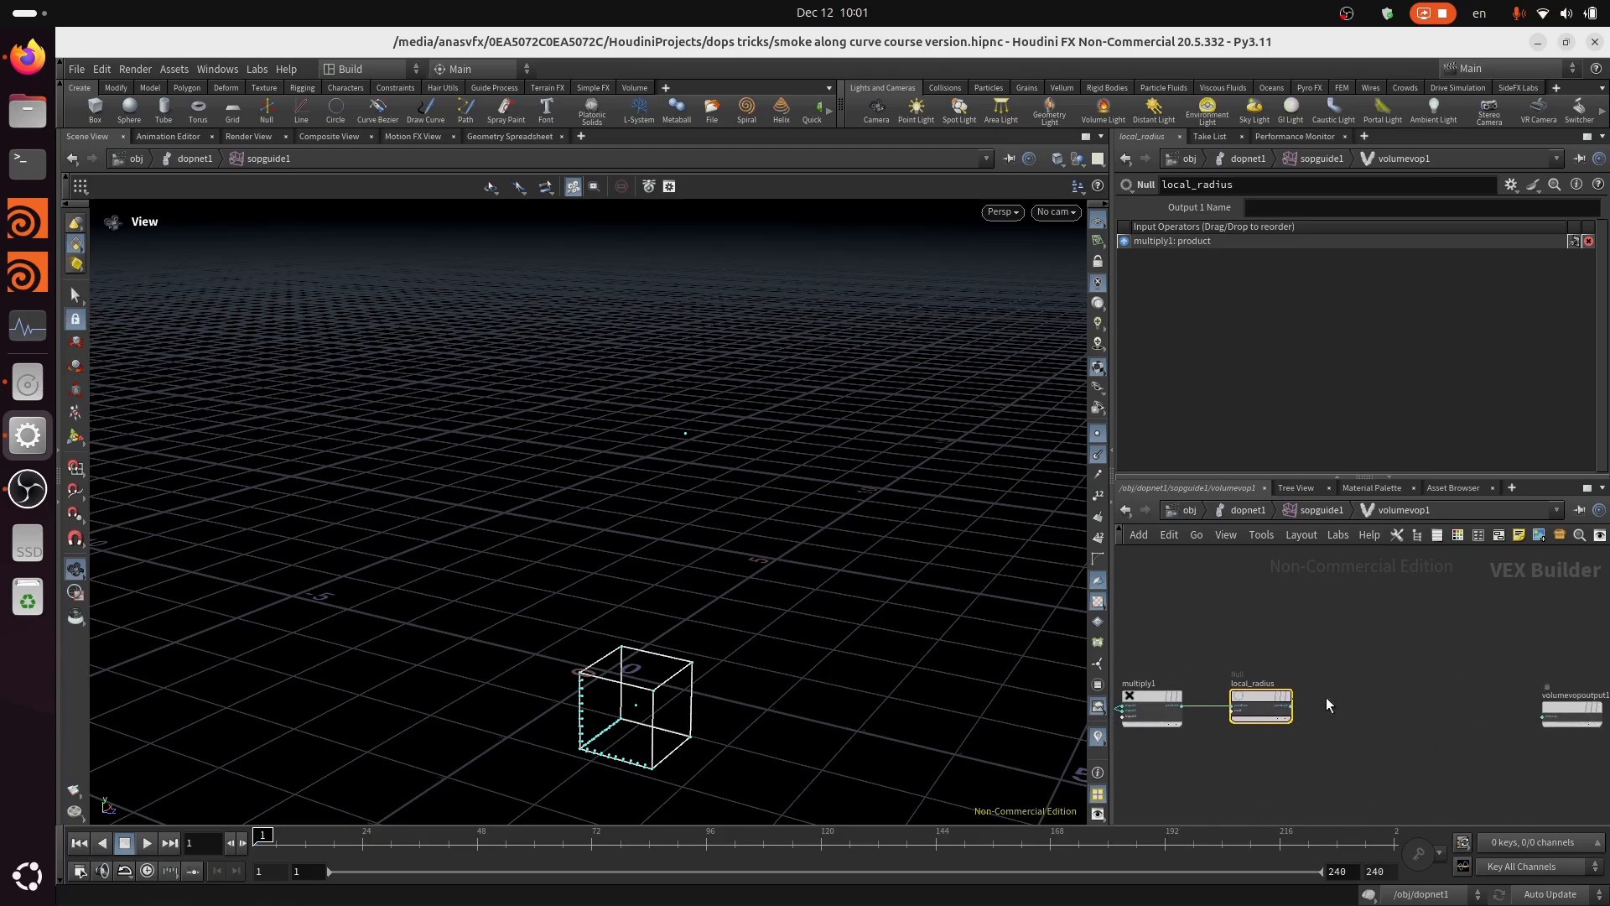
{"action": "key", "text": "Tab"}
{"action": "key", "text": "Tab"}
{"action": "mouse_move", "coordinate": [1322, 634]}
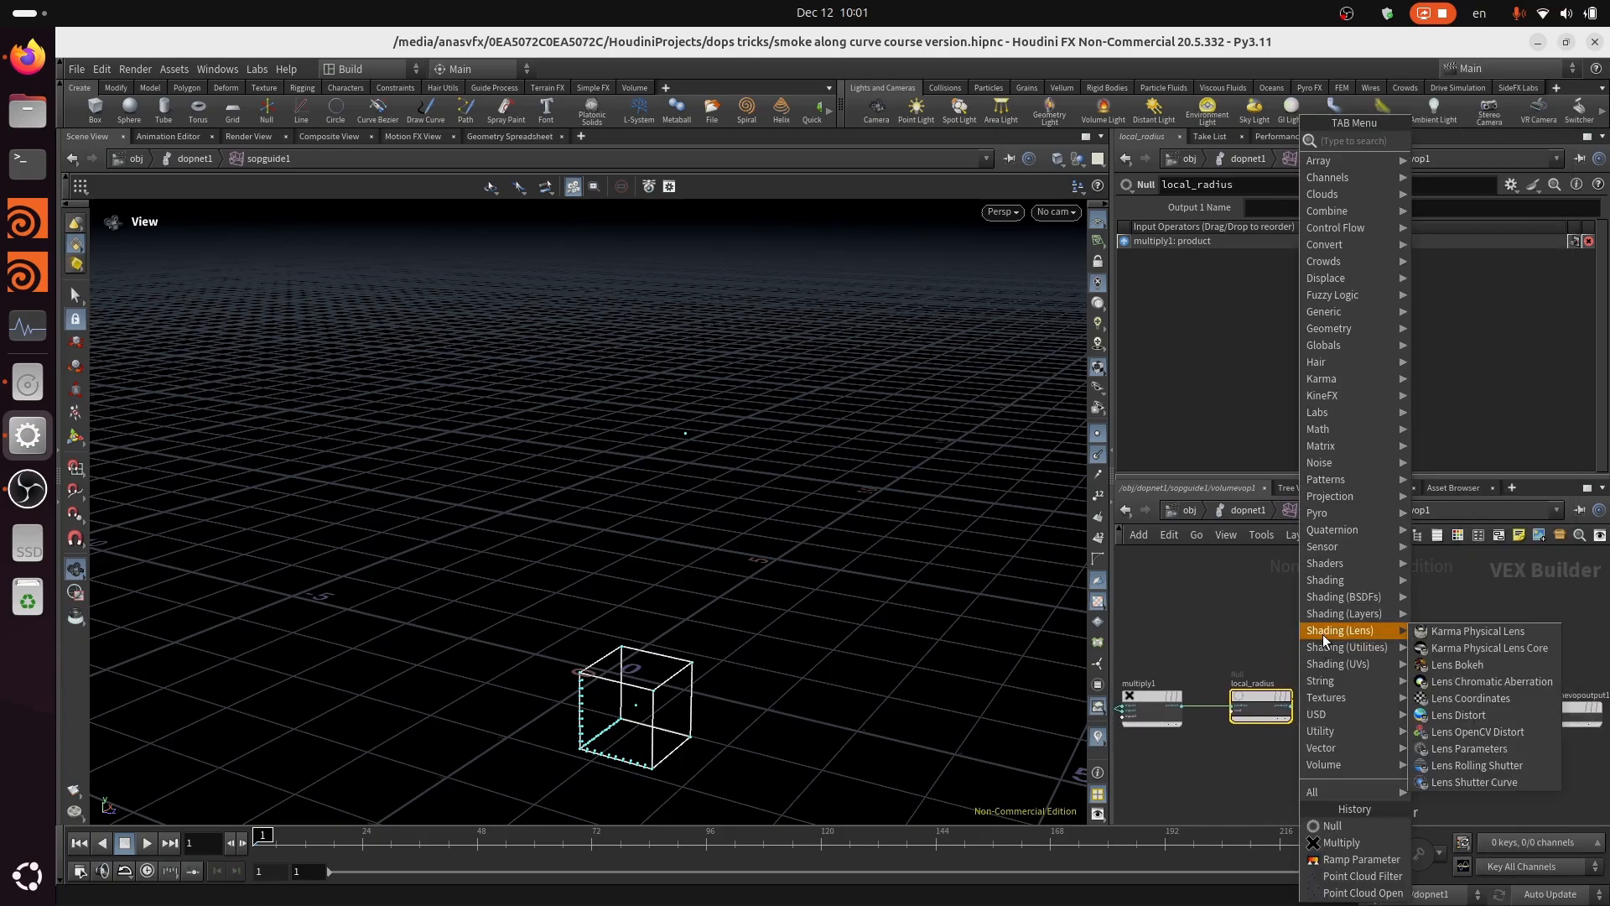
{"action": "type", "text": "p"}
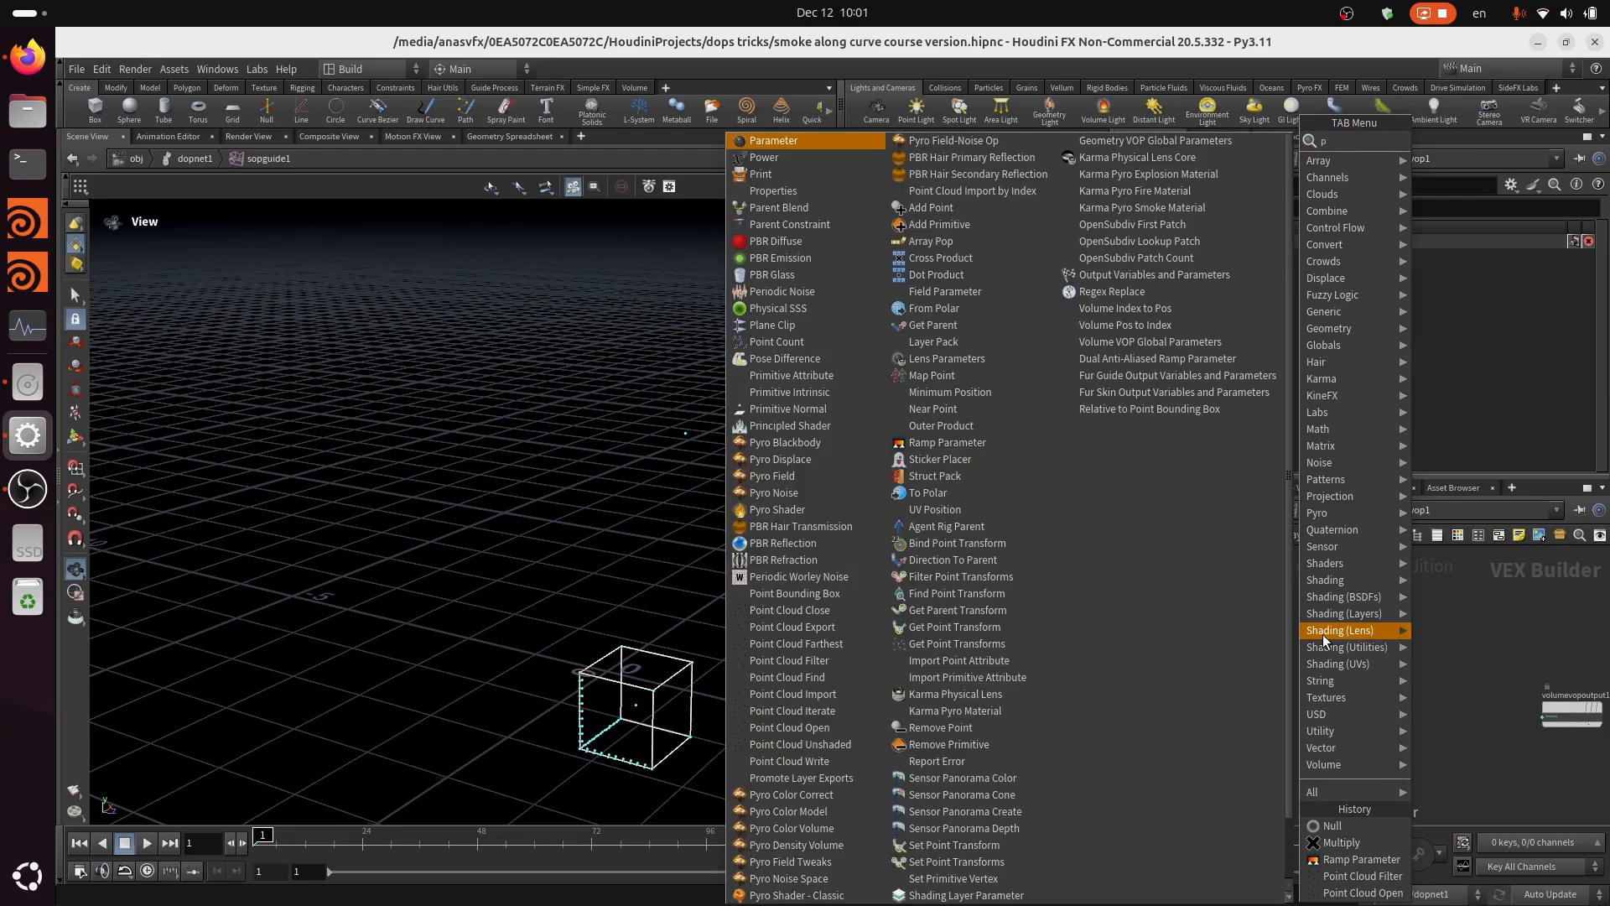
{"action": "type", "text": "c"}
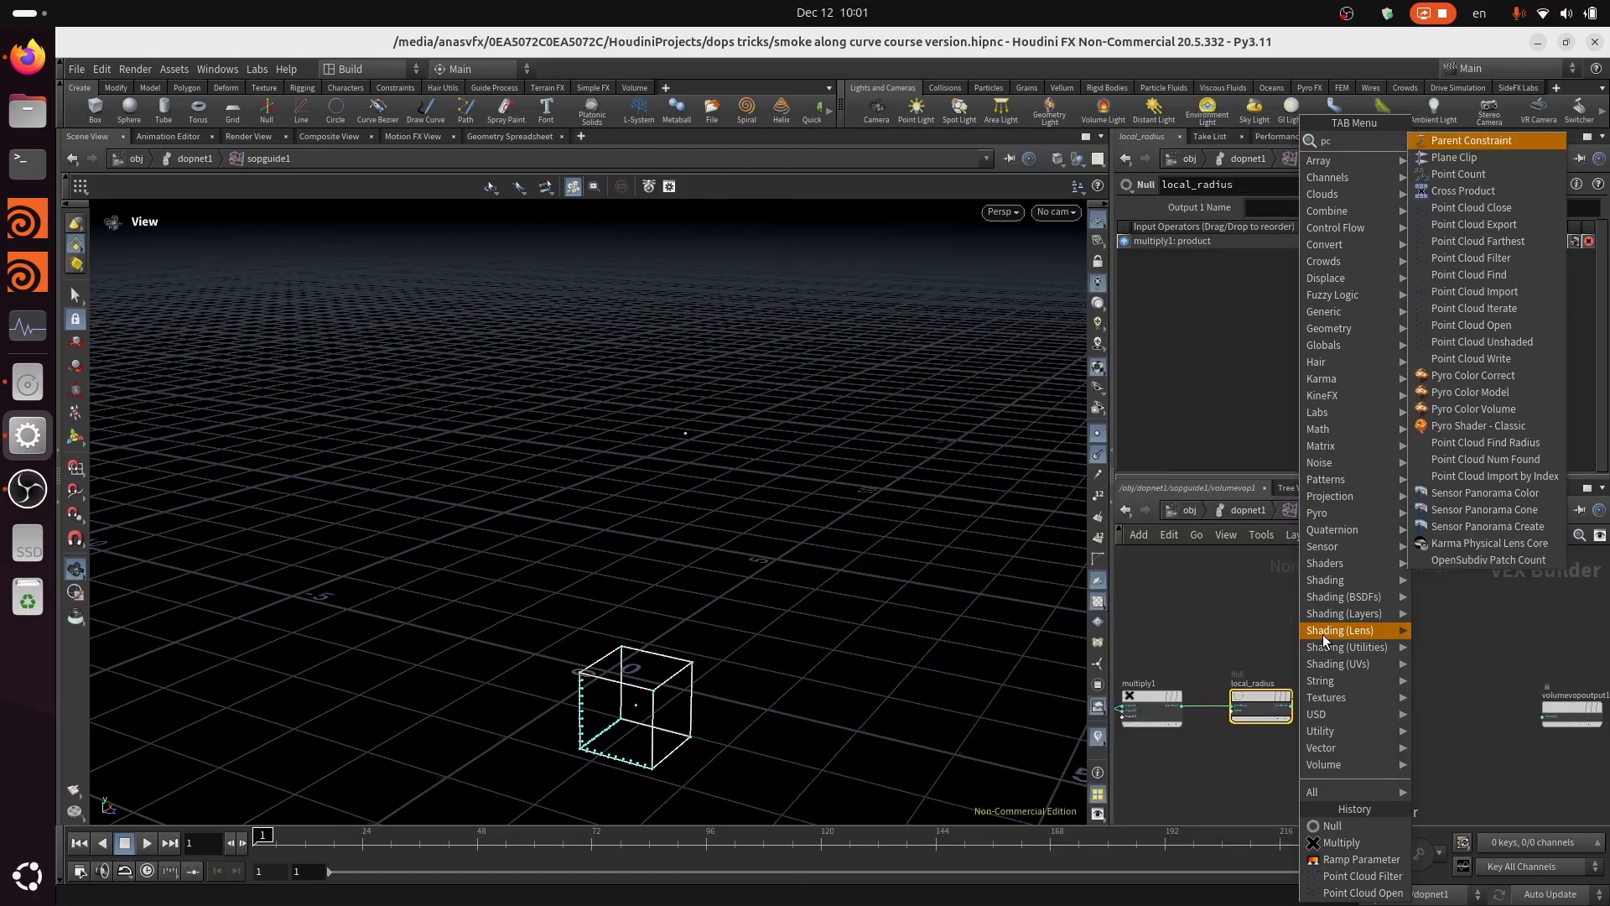
{"action": "left_click", "coordinate": [1517, 324]}
{"action": "left_click", "coordinate": [1391, 638]}
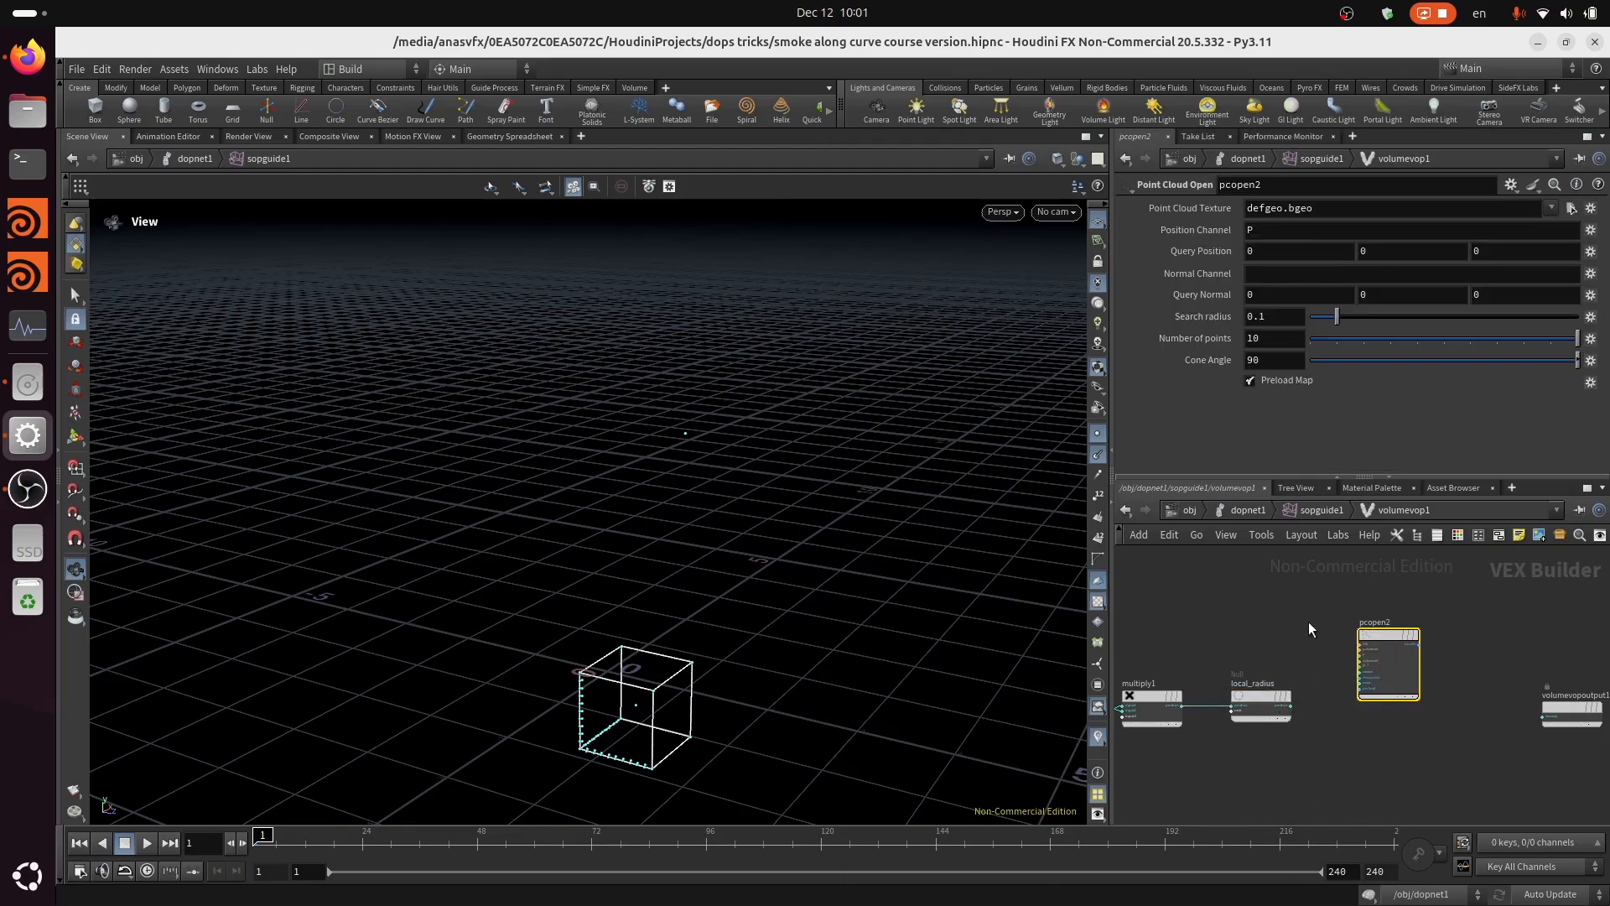
{"action": "scroll", "coordinate": [1308, 625], "scroll_direction": "up", "scroll_amount": 1}
{"action": "key", "text": "ctrl+s"}
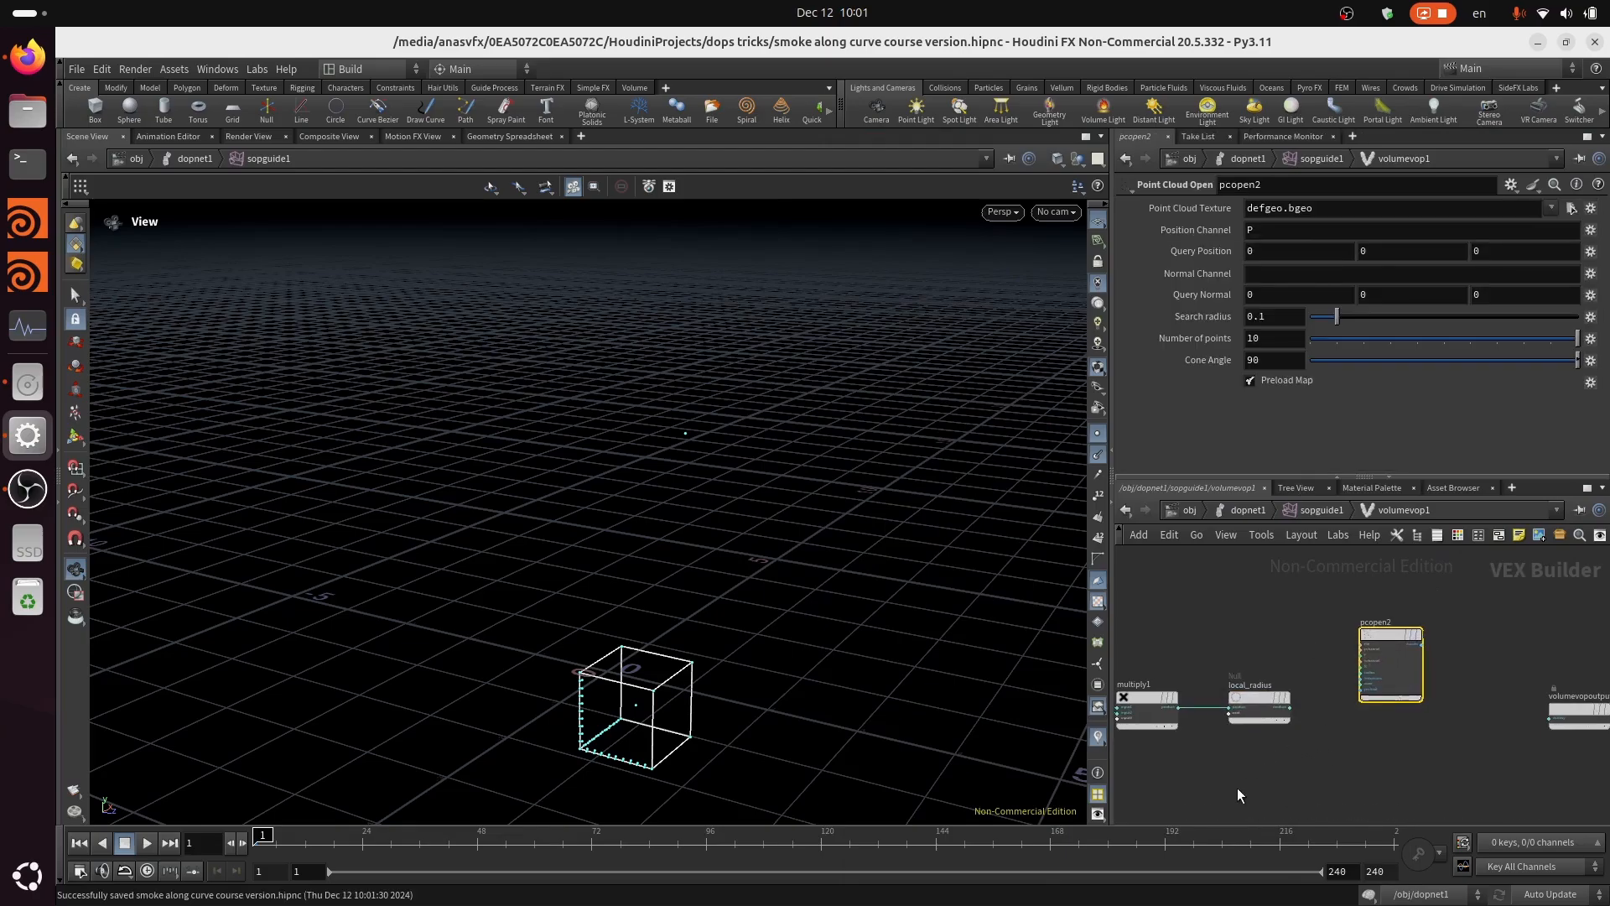
Step: Wire the product output of local_radius into the radius input of pcopen2
{"action": "middle_click_drag", "start_coordinate": [1239, 795], "coordinate": [1581, 736]}
{"action": "middle_click_drag", "start_coordinate": [1399, 794], "coordinate": [1602, 670]}
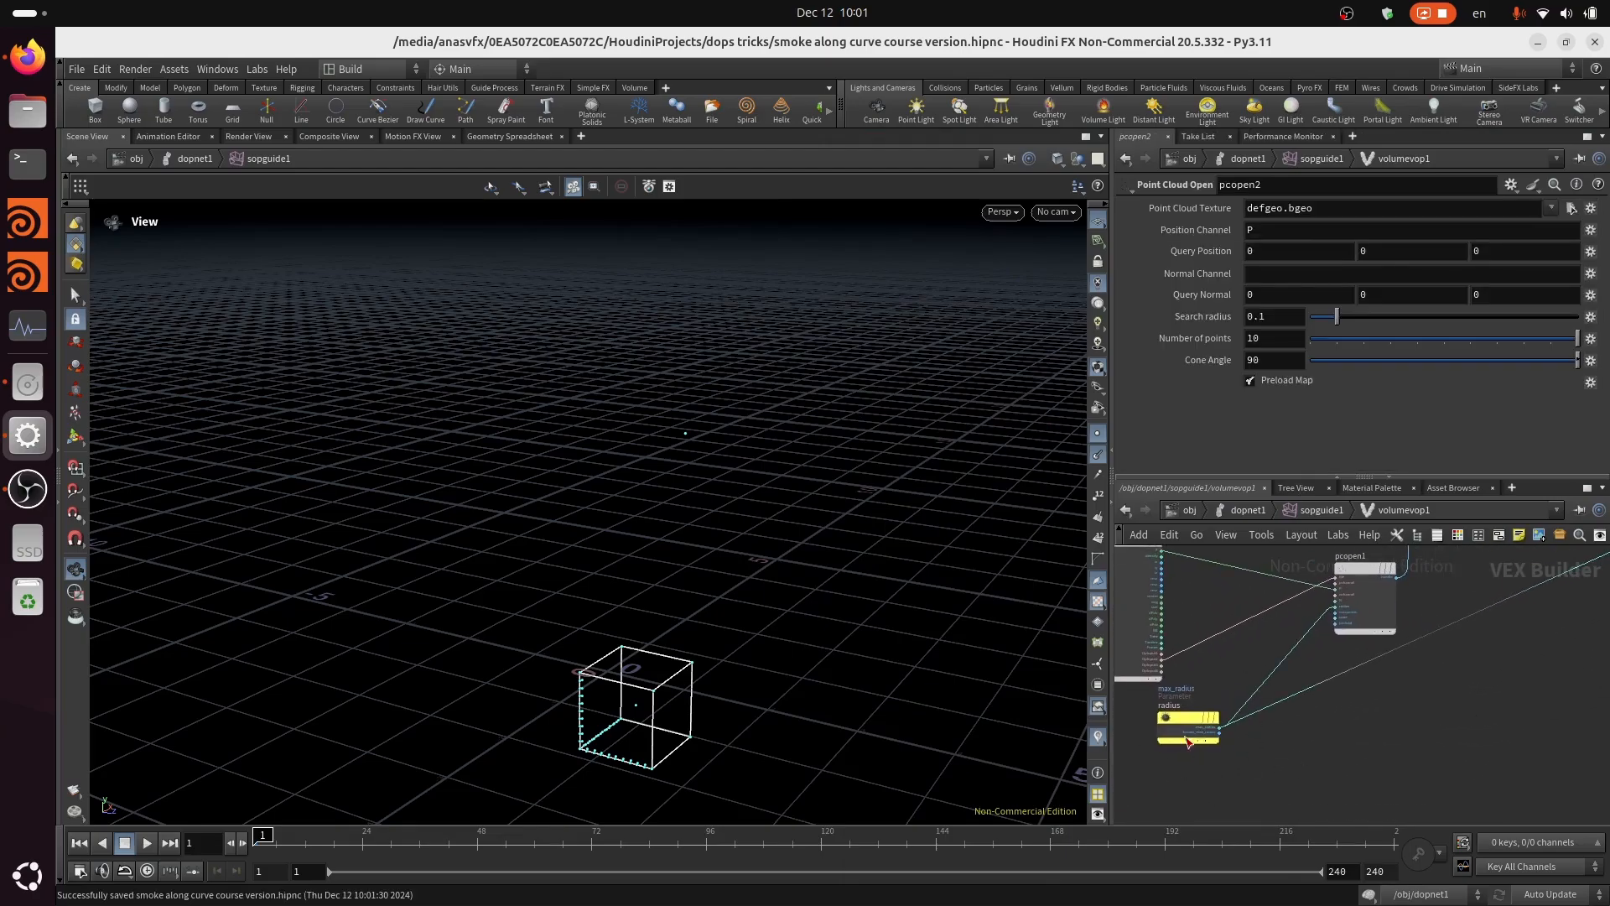
{"action": "middle_click_drag", "start_coordinate": [1498, 689], "coordinate": [1264, 812]}
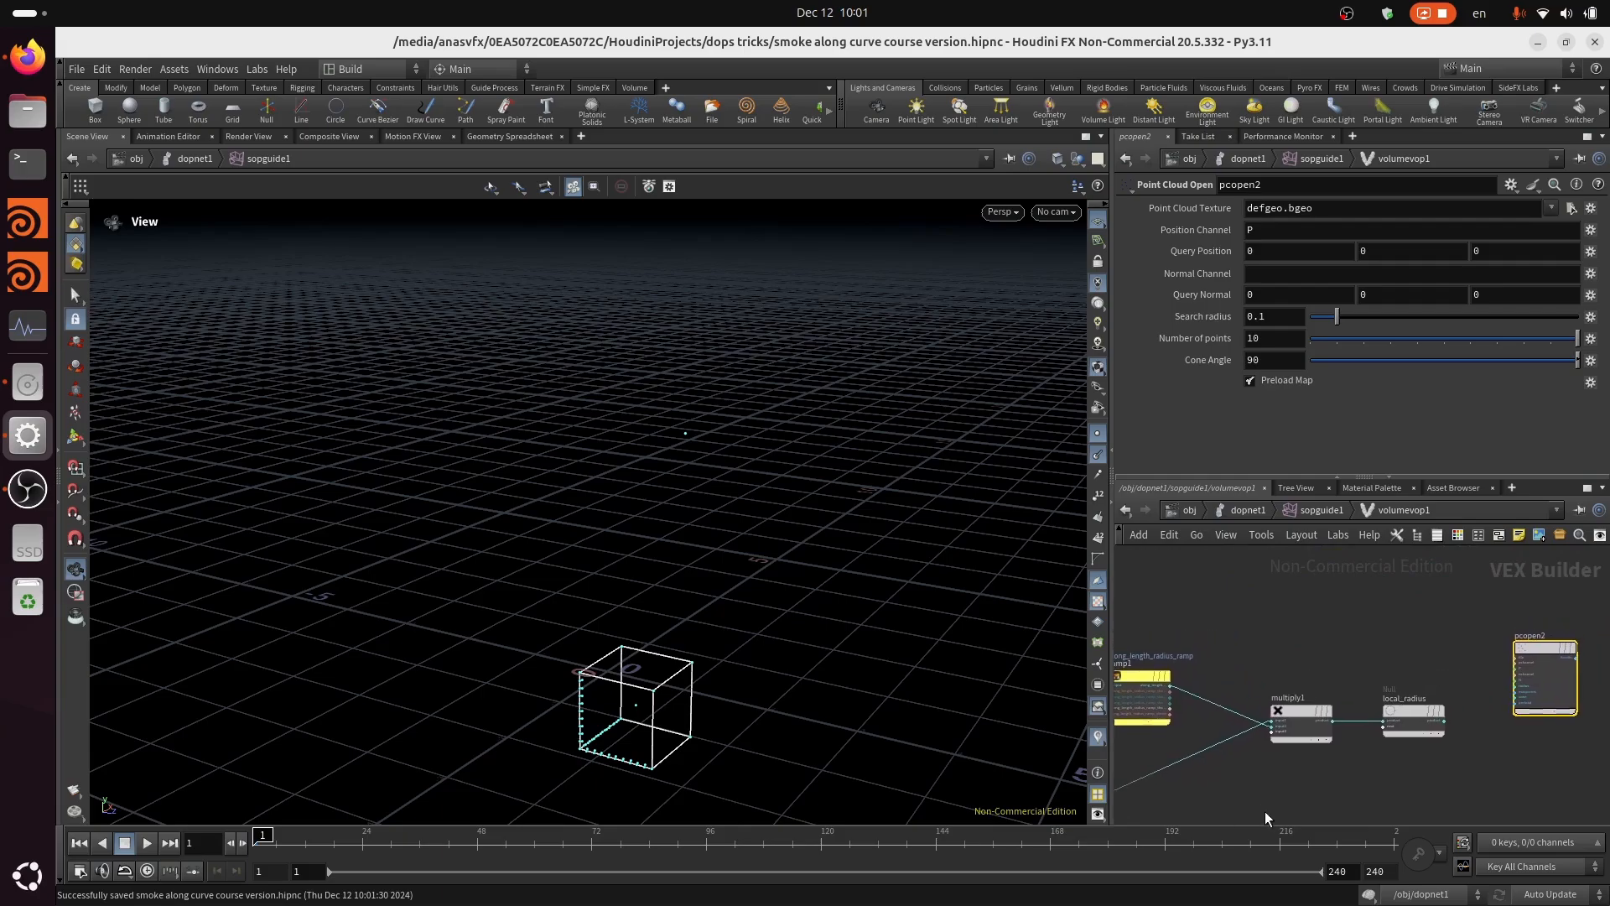
{"action": "middle_click_drag", "start_coordinate": [1167, 630], "coordinate": [1179, 642]}
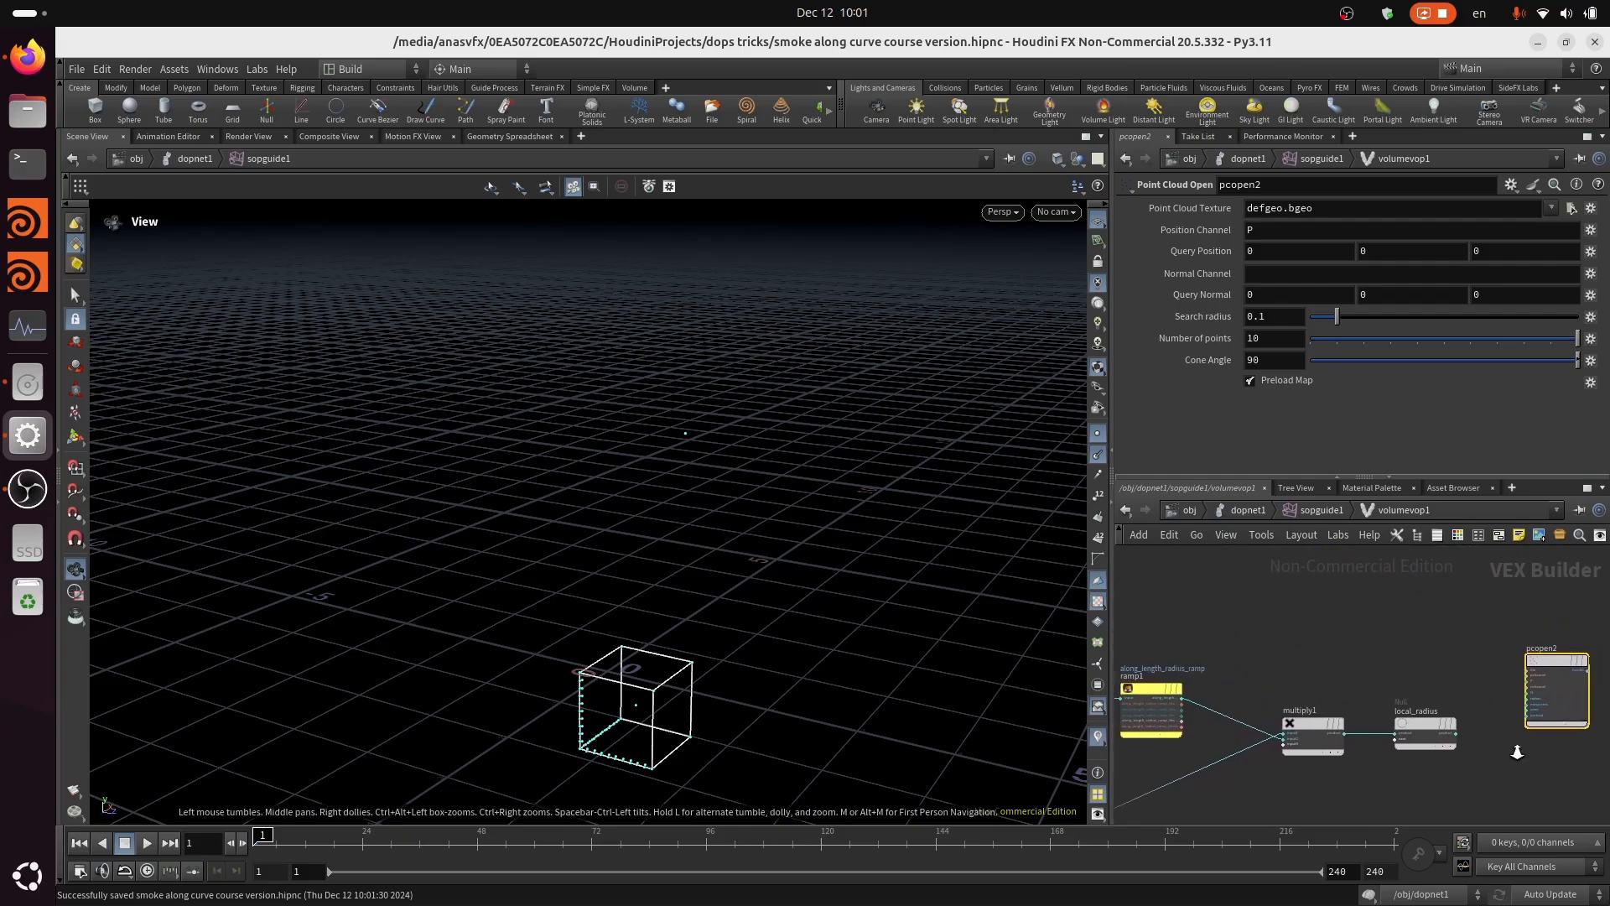
{"action": "right_click_drag", "start_coordinate": [1517, 753], "coordinate": [1533, 708]}
{"action": "middle_click_drag", "start_coordinate": [1472, 699], "coordinate": [1436, 742]}
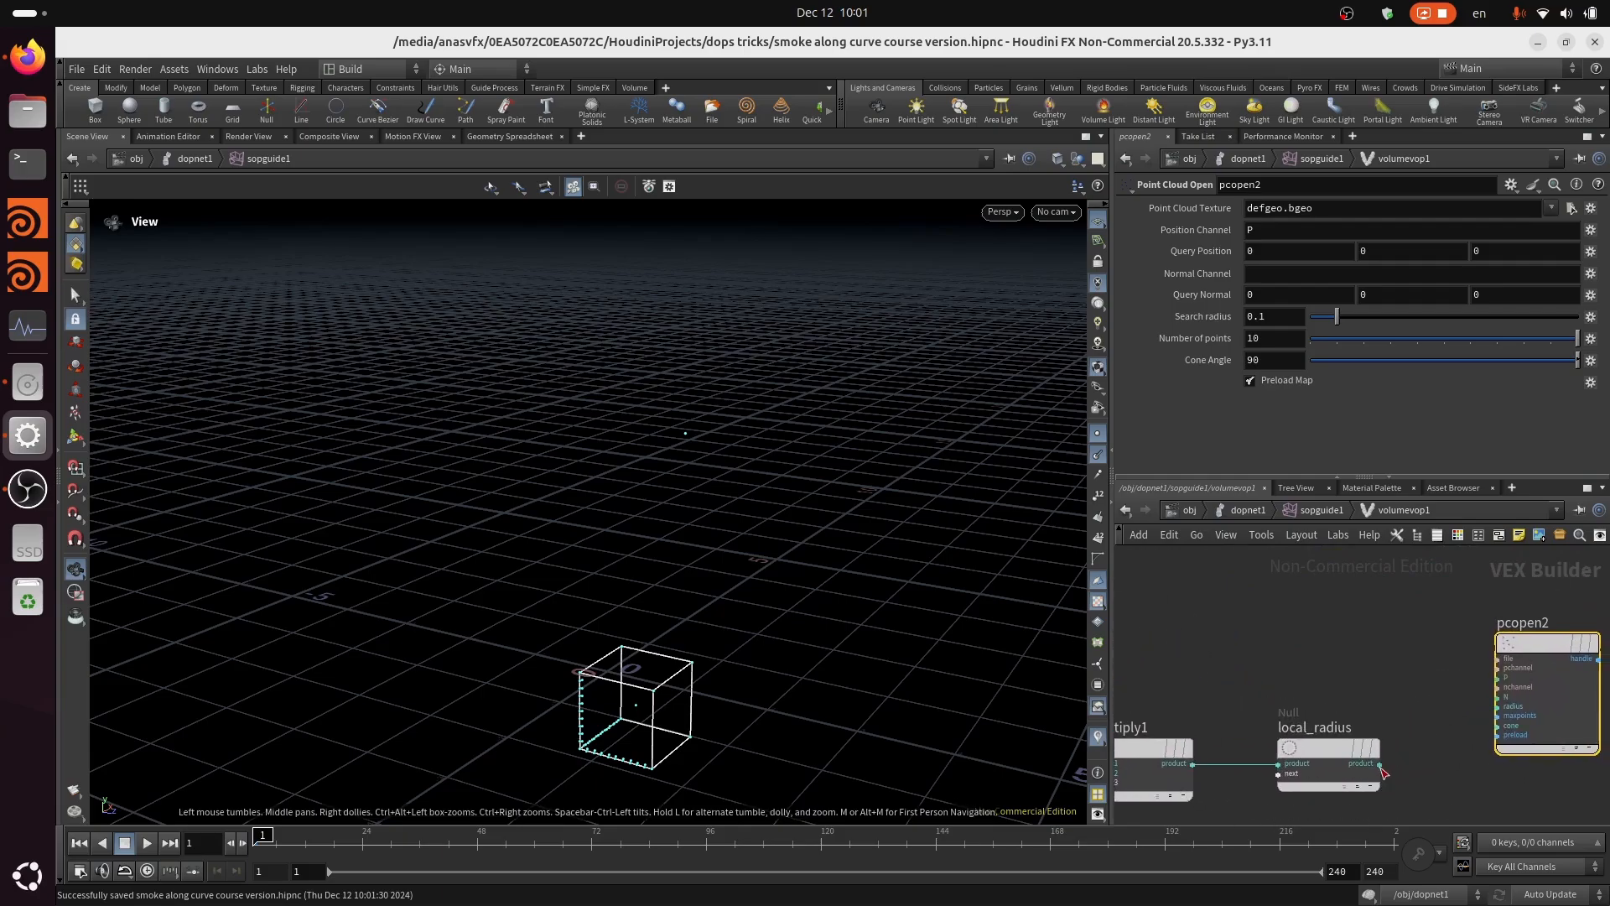
{"action": "left_click", "coordinate": [1381, 765]}
{"action": "left_click", "coordinate": [1498, 706]}
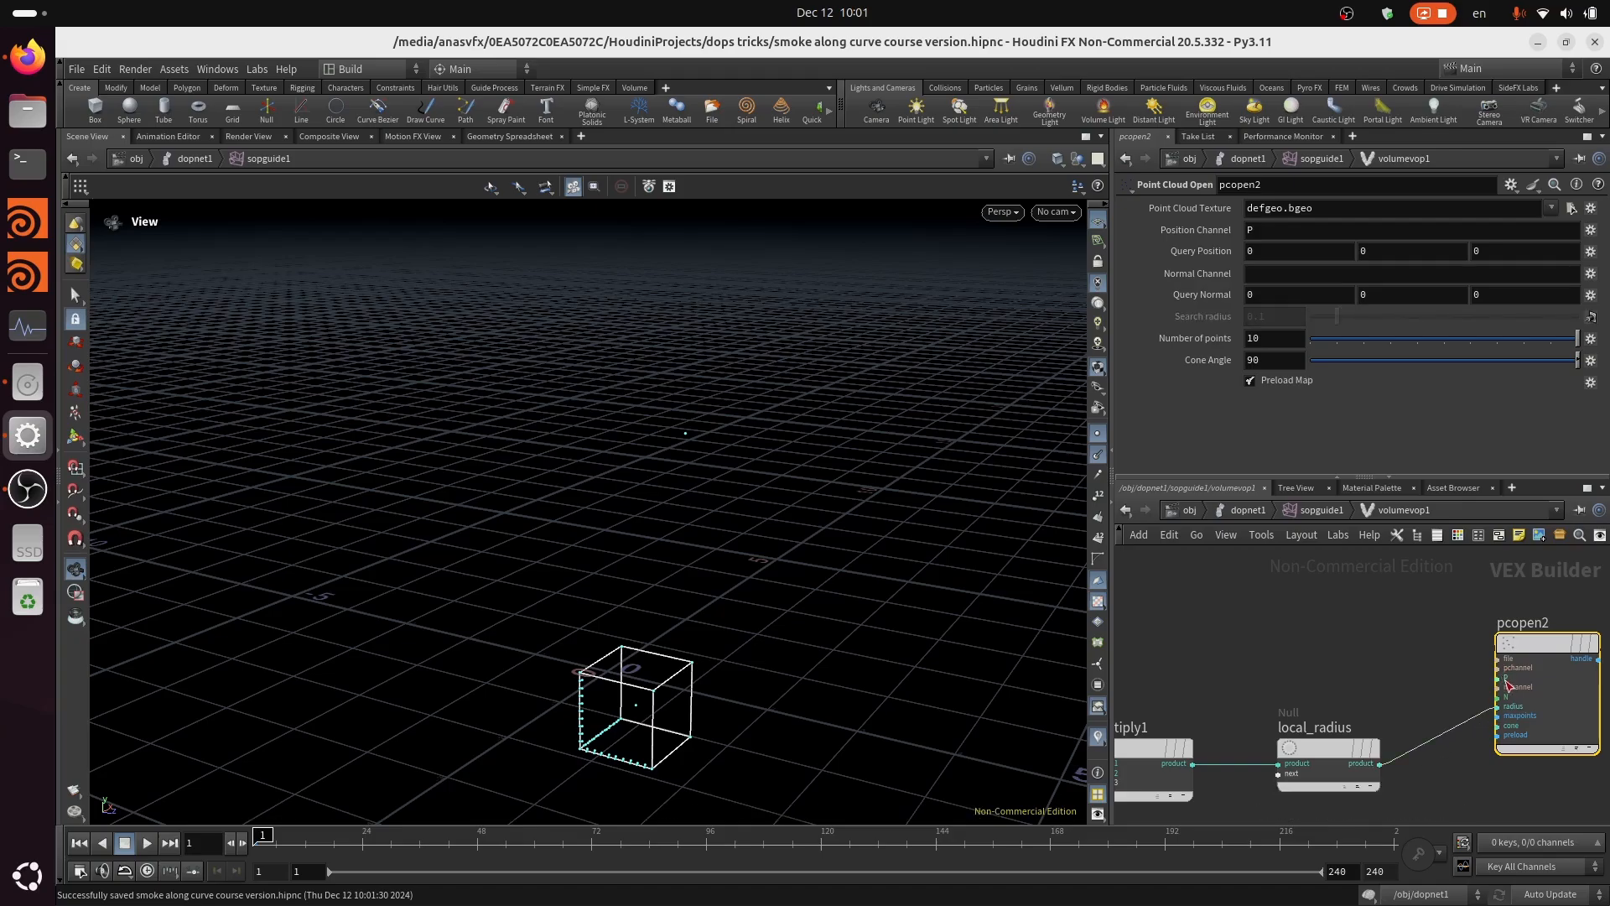
Step: Wire the volume globals' P output into the P input of pcopen2
{"action": "left_click", "coordinate": [1507, 683]}
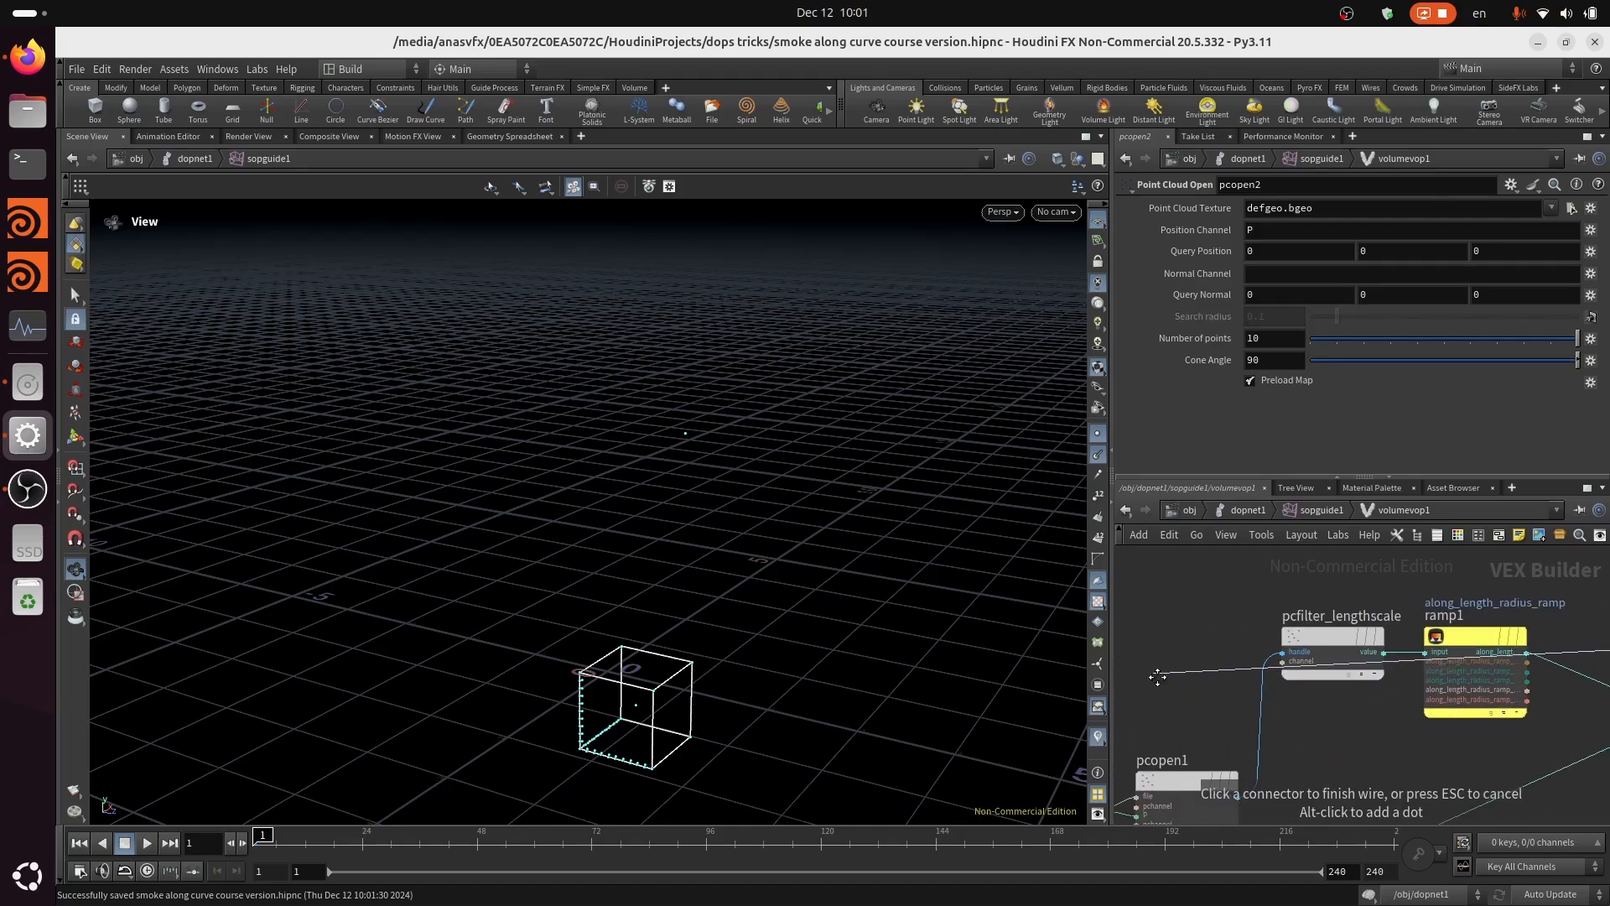
{"action": "mouse_move", "coordinate": [1158, 676]}
{"action": "middle_mouse_down"}
{"action": "mouse_move", "coordinate": [1511, 693]}
{"action": "mouse_move", "coordinate": [1460, 670]}
{"action": "mouse_move", "coordinate": [1025, 694]}
{"action": "middle_mouse_up"}
{"action": "left_click", "coordinate": [1197, 768]}
Step: Wire the volume globals' OpInput2 output into the file input of pcopen2
{"action": "middle_click_drag", "start_coordinate": [1554, 690], "coordinate": [1220, 734]}
{"action": "mouse_move", "coordinate": [1510, 666]}
{"action": "middle_mouse_down"}
{"action": "mouse_move", "coordinate": [1259, 697]}
{"action": "mouse_move", "coordinate": [1594, 586]}
{"action": "middle_mouse_up"}
{"action": "left_click", "coordinate": [1392, 708]}
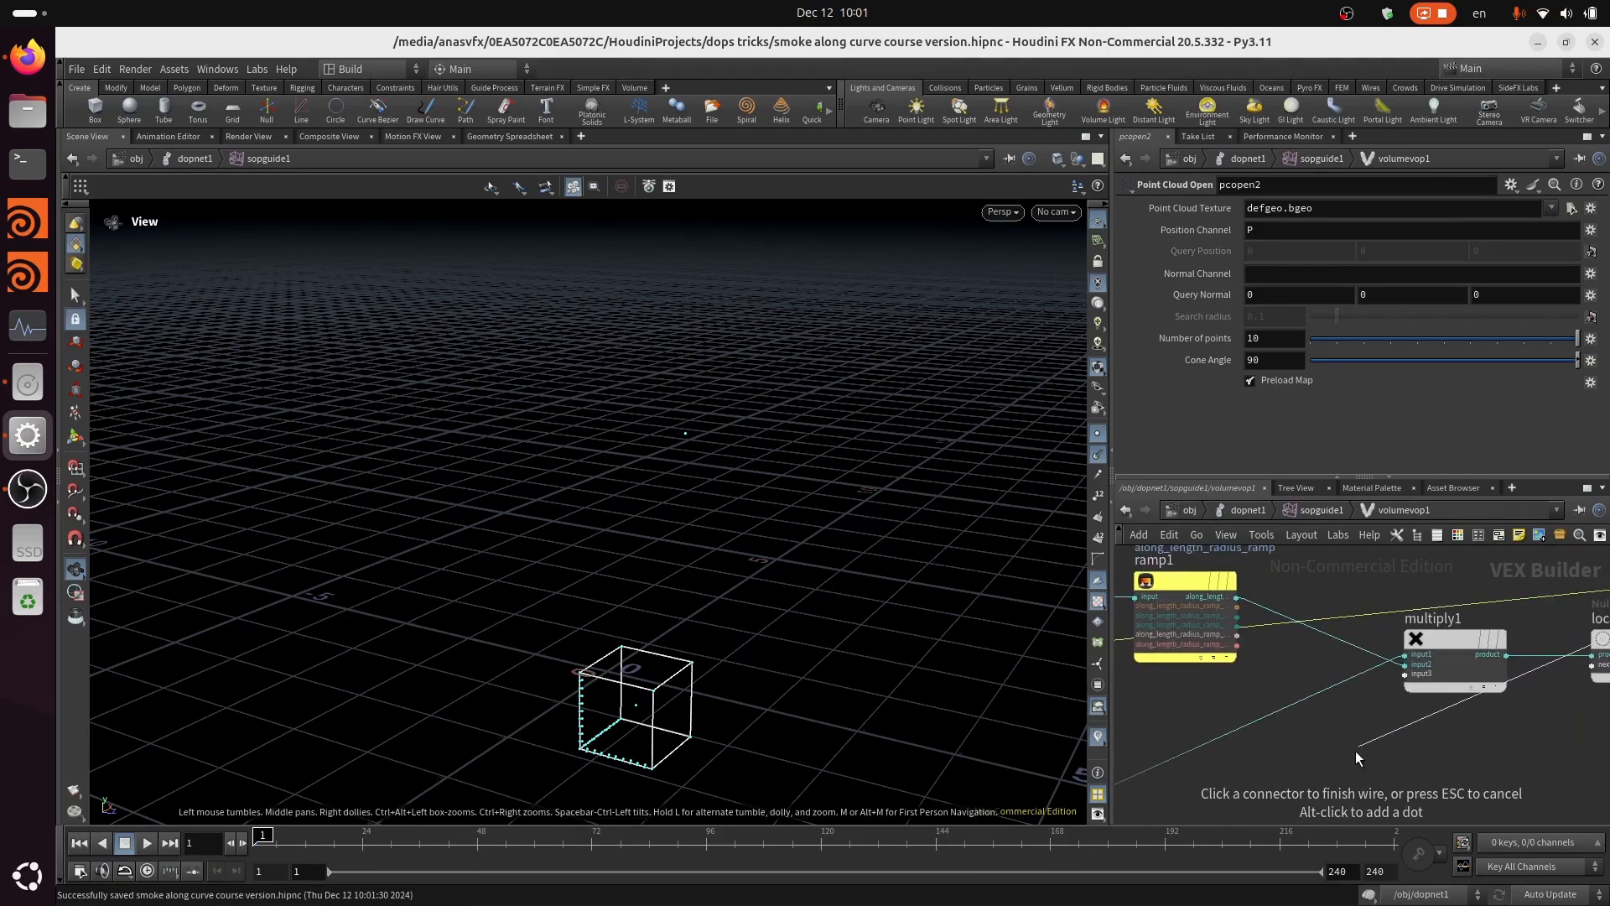
{"action": "middle_click_drag", "start_coordinate": [1179, 780], "coordinate": [1594, 622]}
{"action": "middle_click_drag", "start_coordinate": [1194, 740], "coordinate": [1600, 621]}
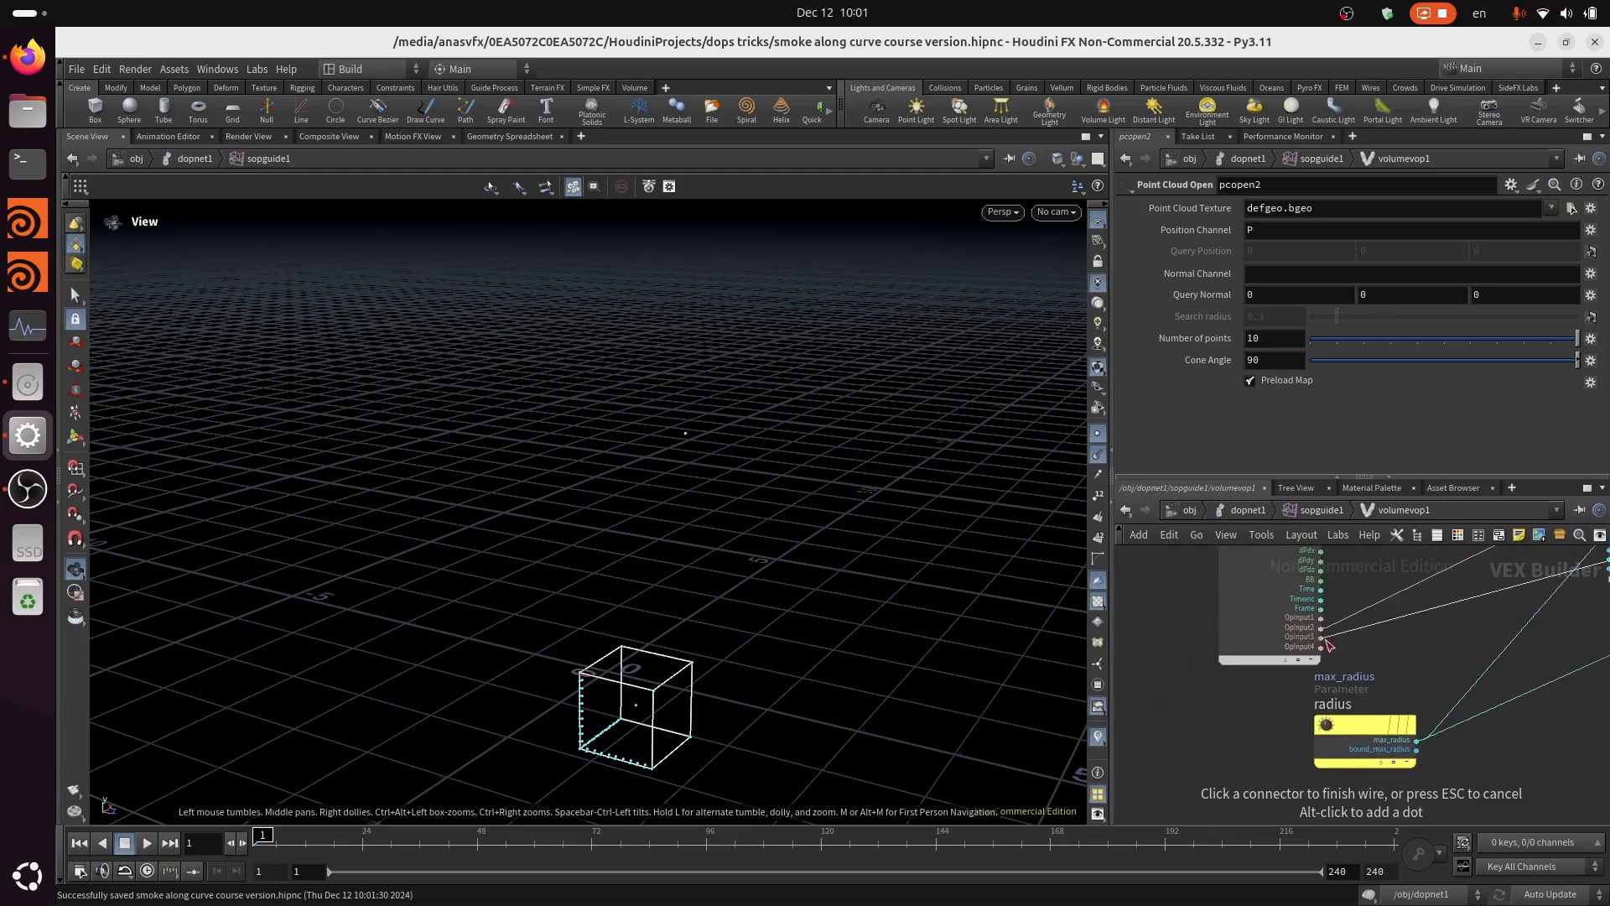
{"action": "scroll", "coordinate": [1329, 645], "scroll_direction": "up", "scroll_amount": 3}
{"action": "left_click", "coordinate": [1268, 701]}
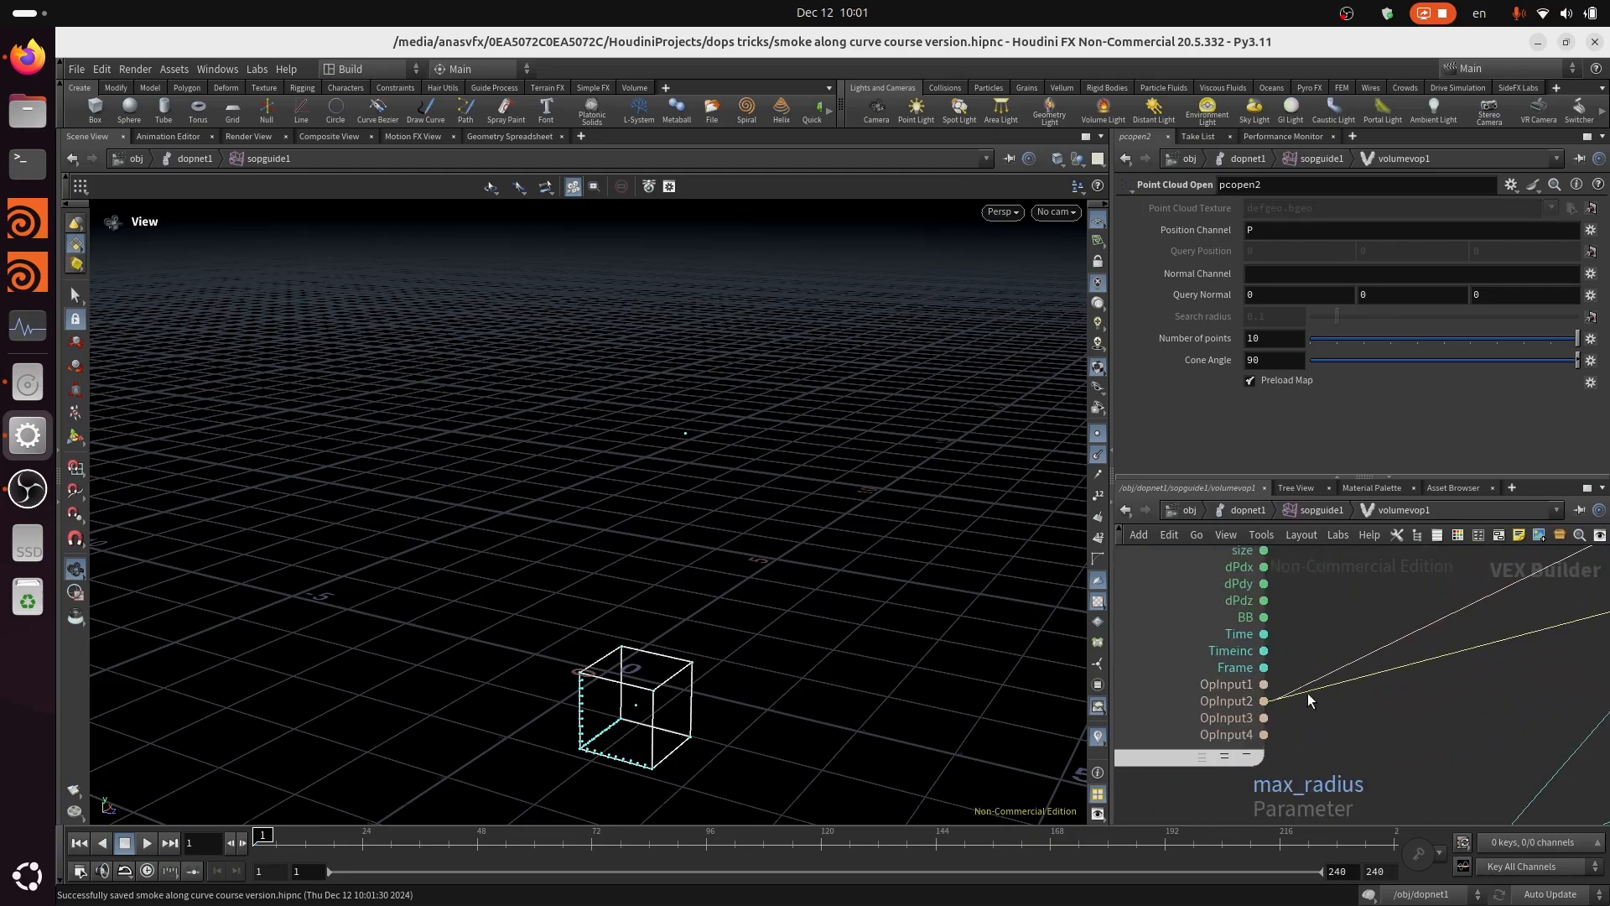
Step: Move the volume output node farther from pcopen2 to make room between them, and save the scene
{"action": "middle_click_drag", "start_coordinate": [1528, 628], "coordinate": [1092, 809]}
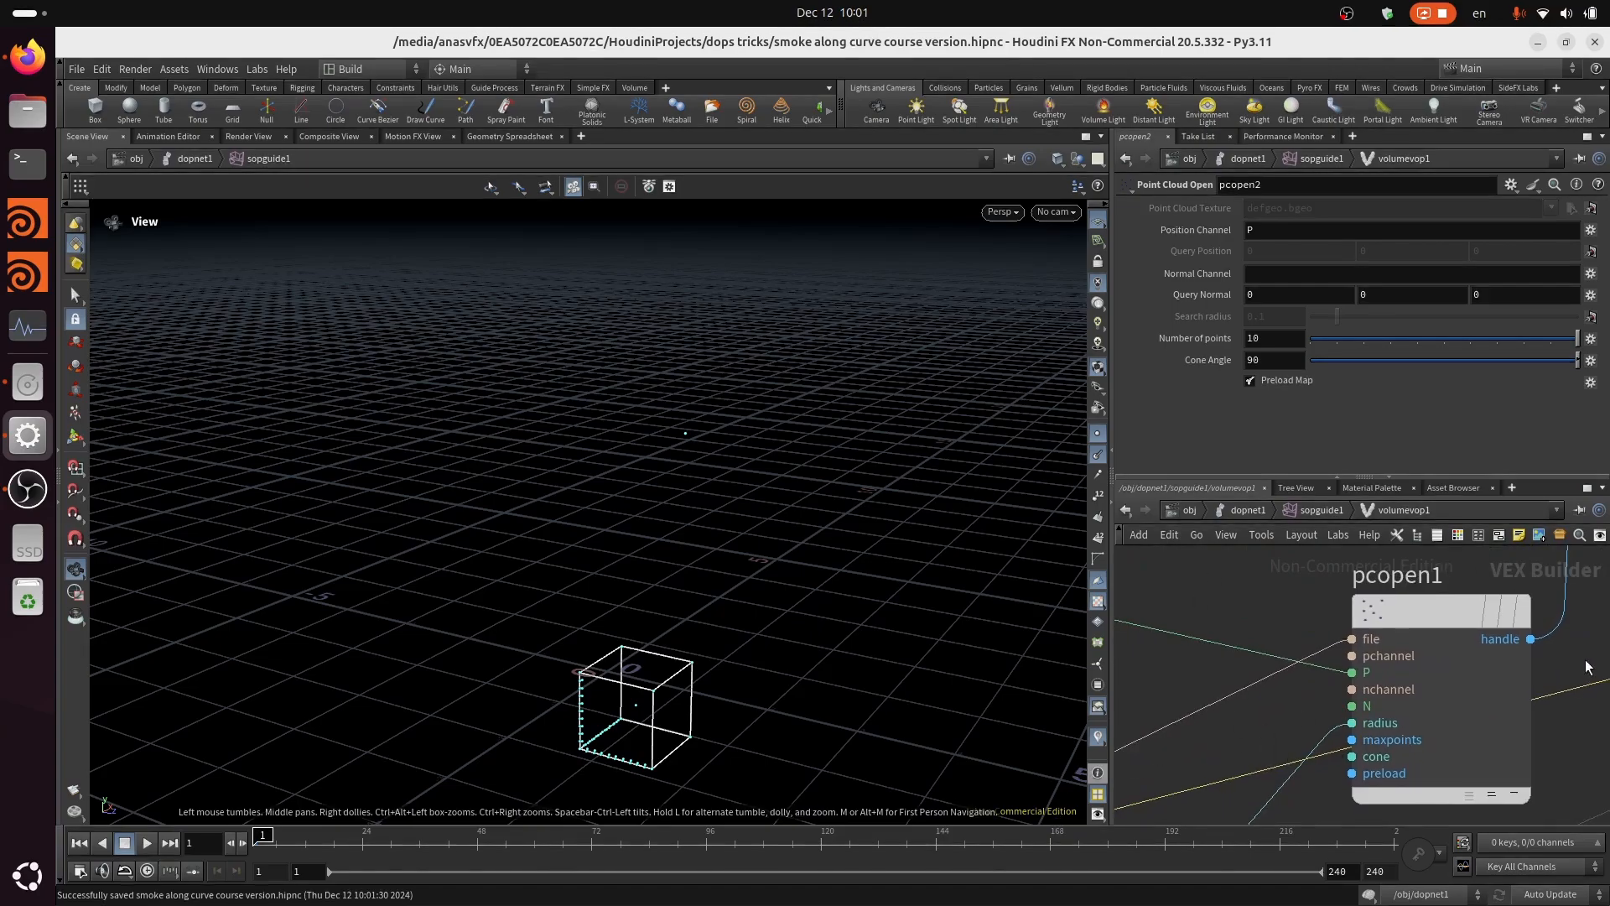
{"action": "scroll", "coordinate": [1587, 662], "scroll_direction": "down", "scroll_amount": 4}
{"action": "middle_click_drag", "start_coordinate": [1597, 695], "coordinate": [945, 708]}
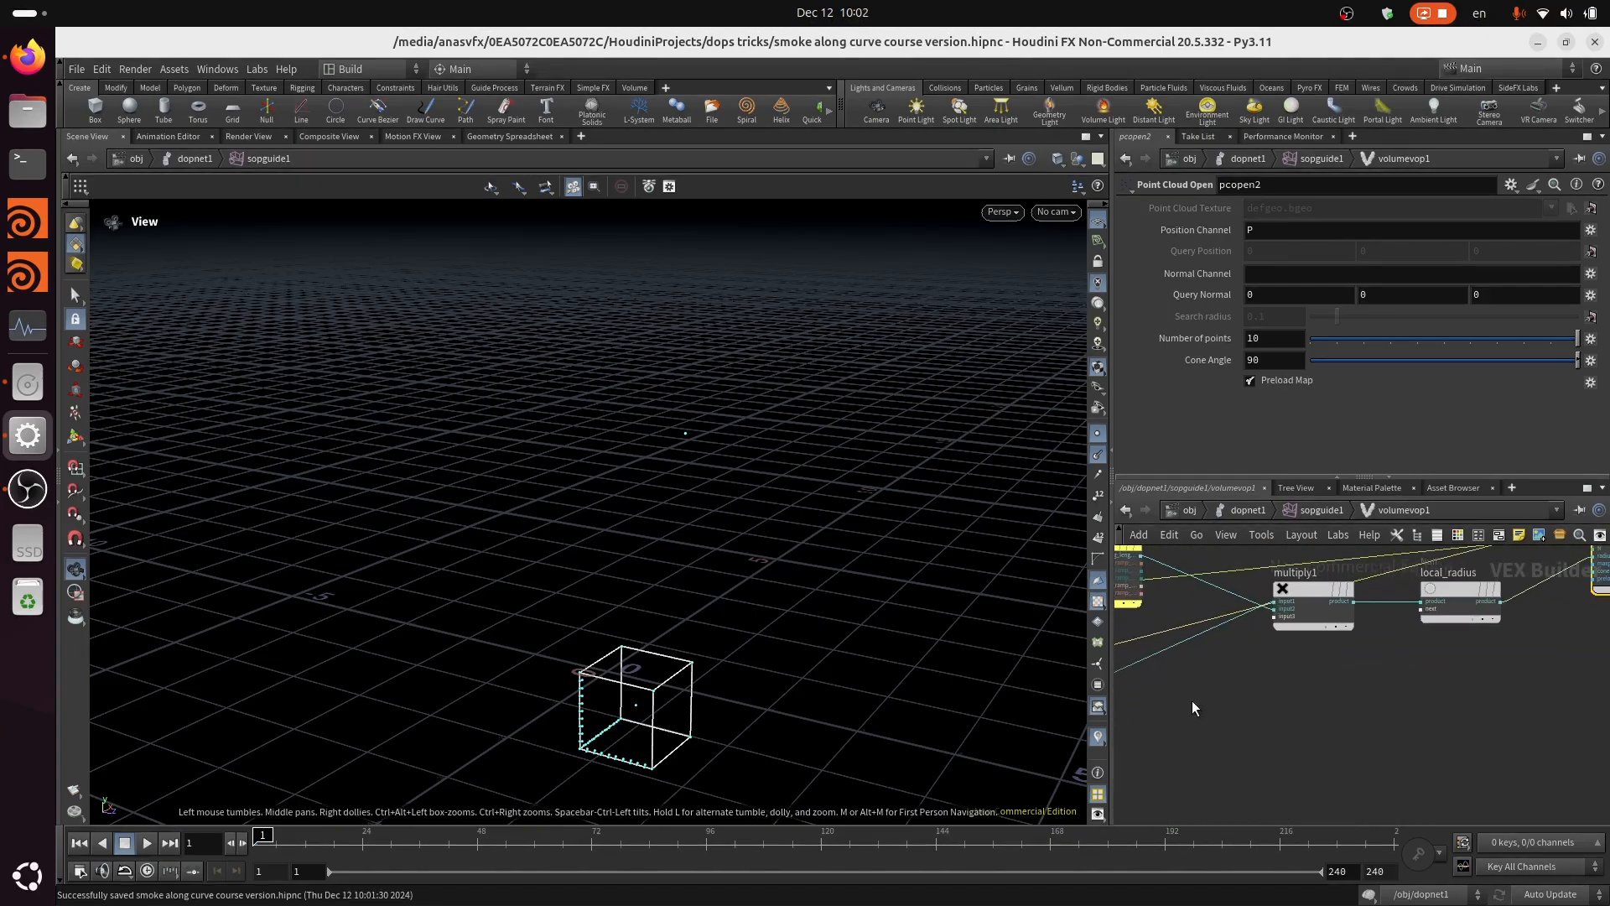
{"action": "middle_click_drag", "start_coordinate": [1466, 681], "coordinate": [1178, 860]}
{"action": "middle_click_drag", "start_coordinate": [1414, 786], "coordinate": [1374, 755]}
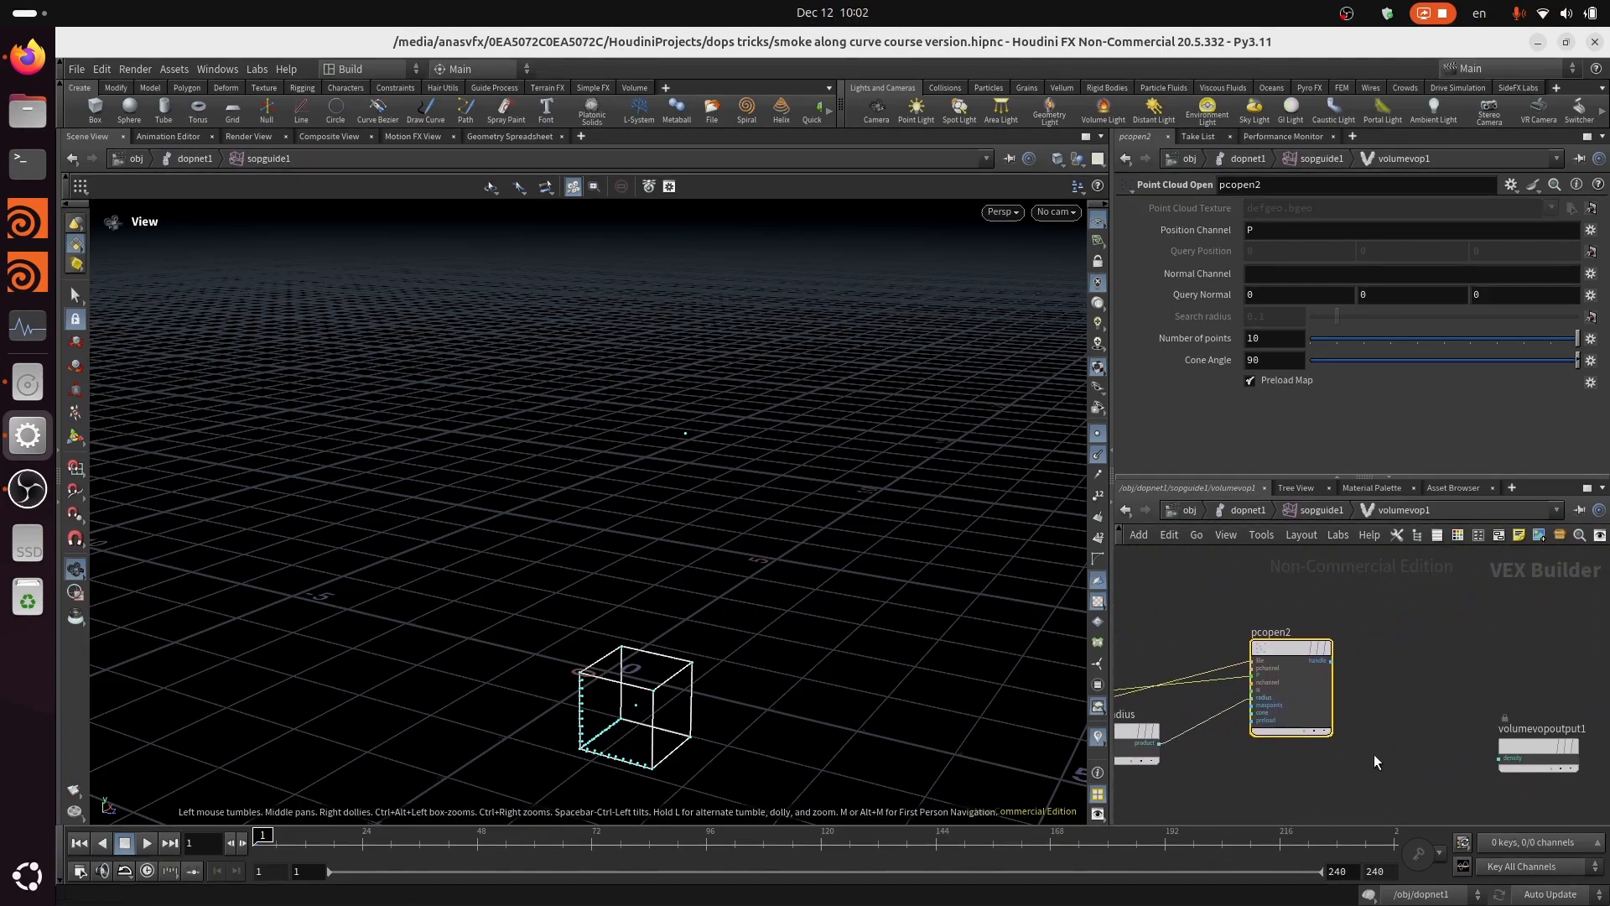
{"action": "middle_click_drag", "start_coordinate": [1458, 701], "coordinate": [1407, 666]}
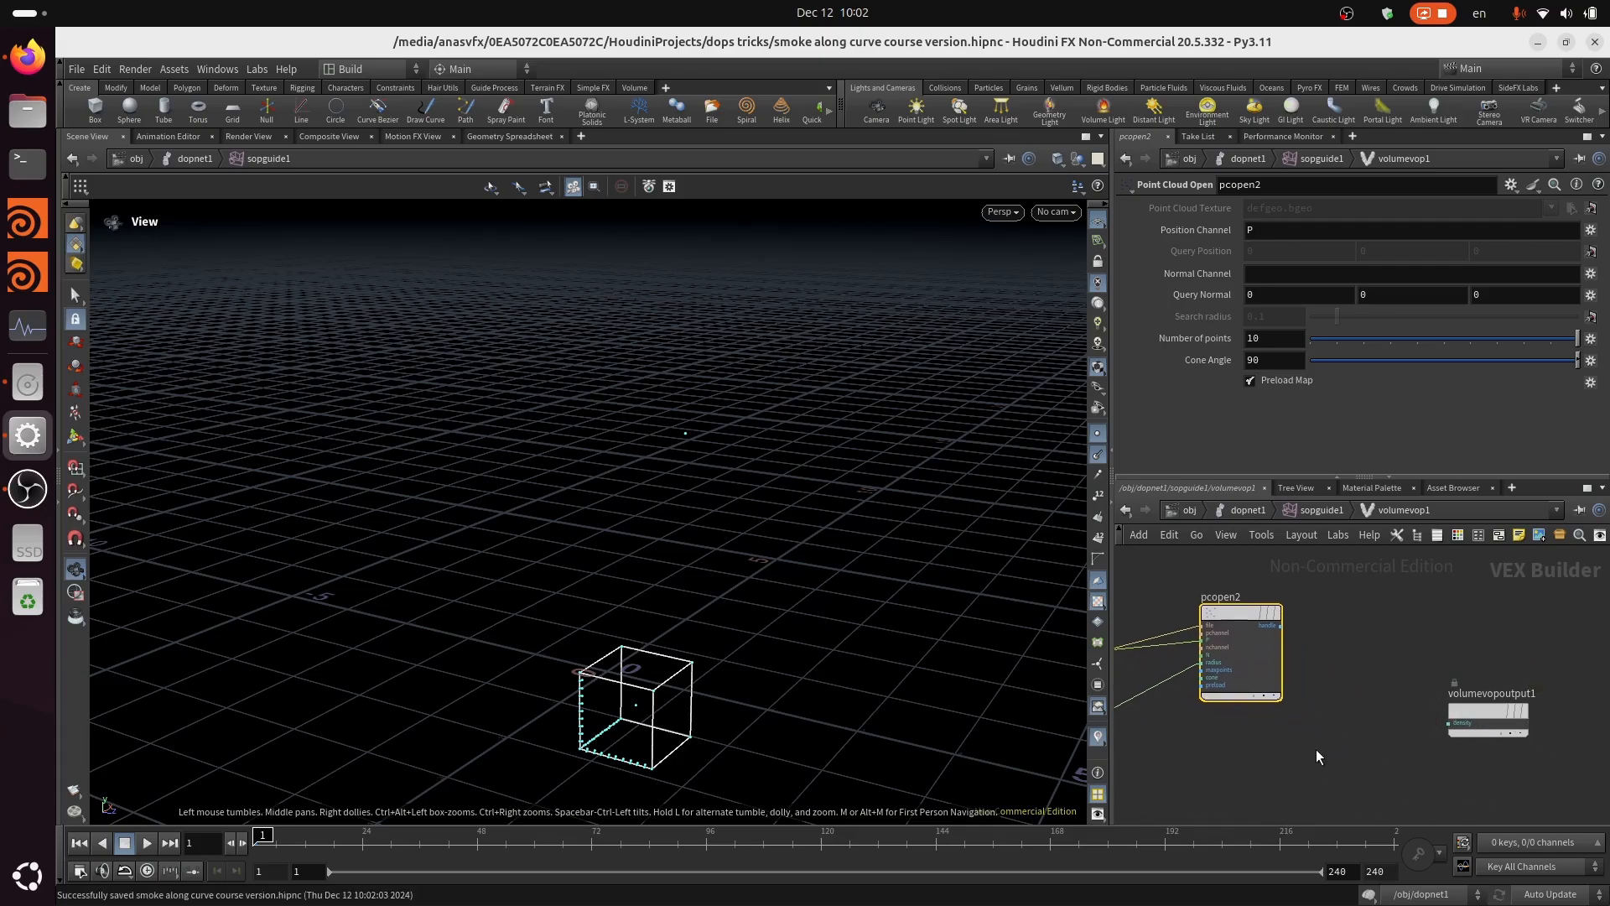
{"action": "middle_click_drag", "start_coordinate": [1316, 748], "coordinate": [1259, 763]}
{"action": "left_click_drag", "start_coordinate": [1468, 722], "coordinate": [1606, 692]}
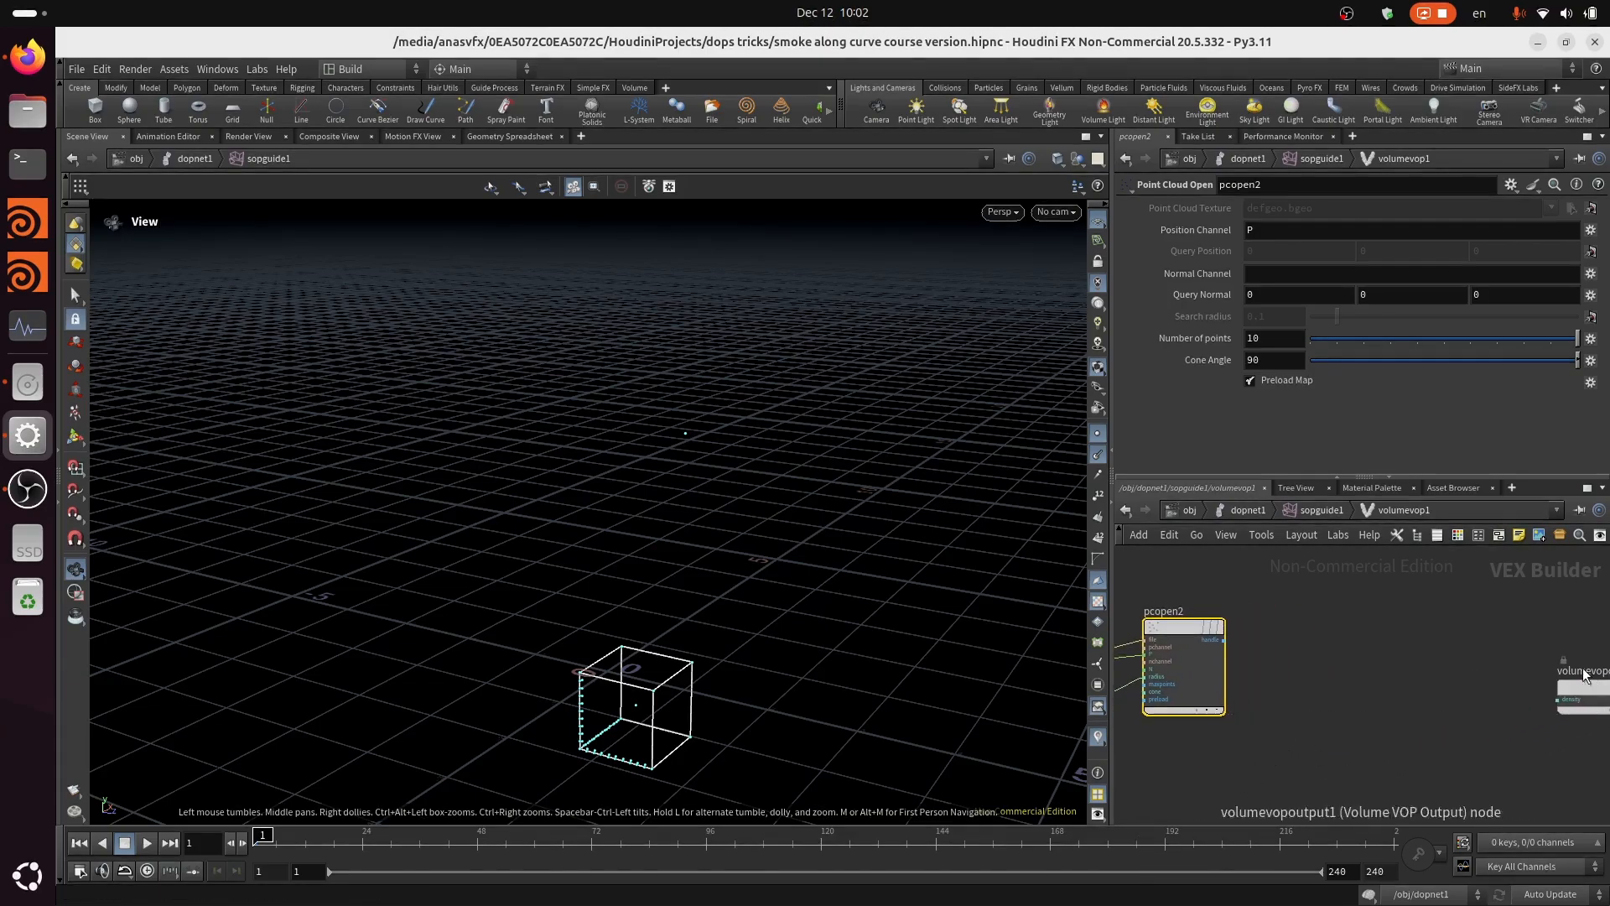
{"action": "key", "text": "ctrl+s"}
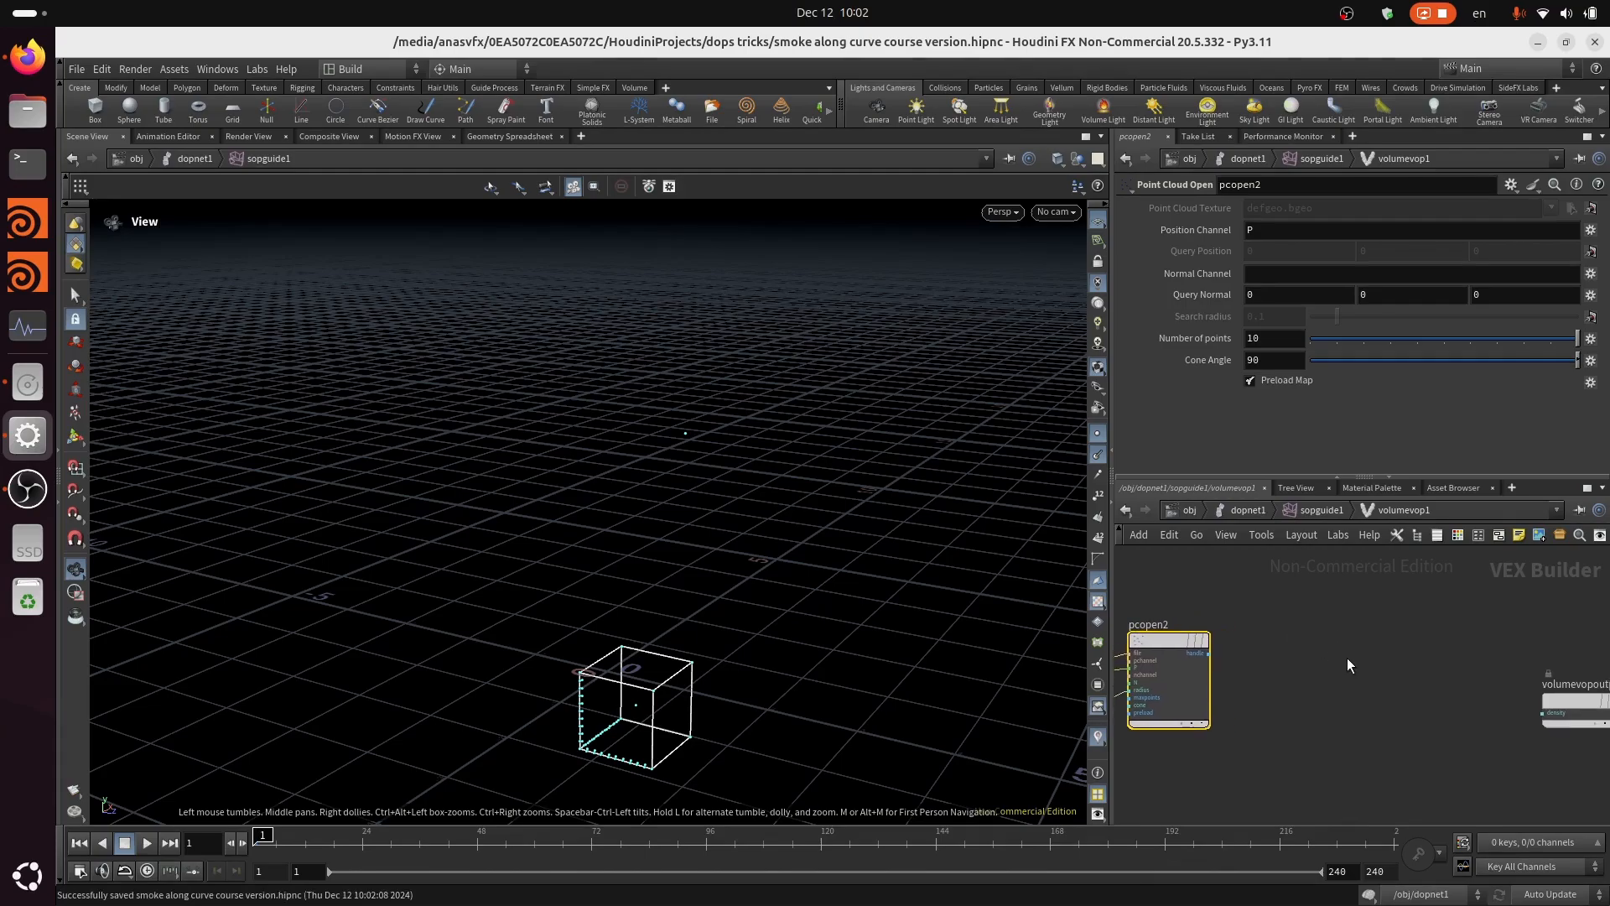
Step: Add a Point Cloud Filter node after pcopen2 and wire pcopen2's handle output into its handle input
{"action": "key", "text": "Tab"}
{"action": "type", "text": "pc"}
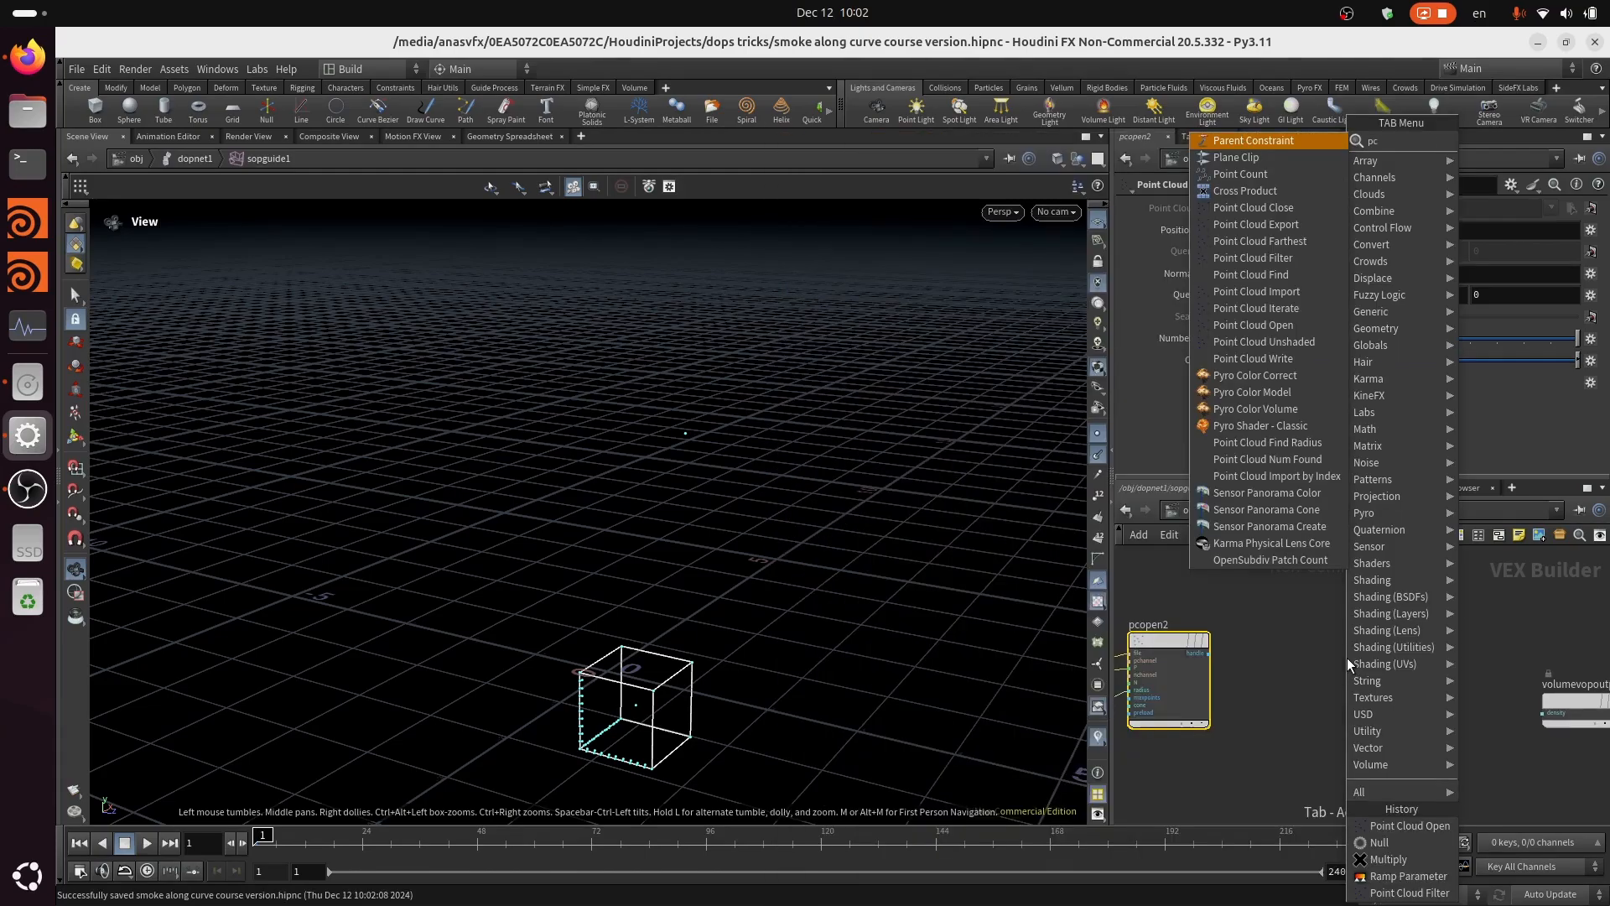
{"action": "key", "text": "Return"}
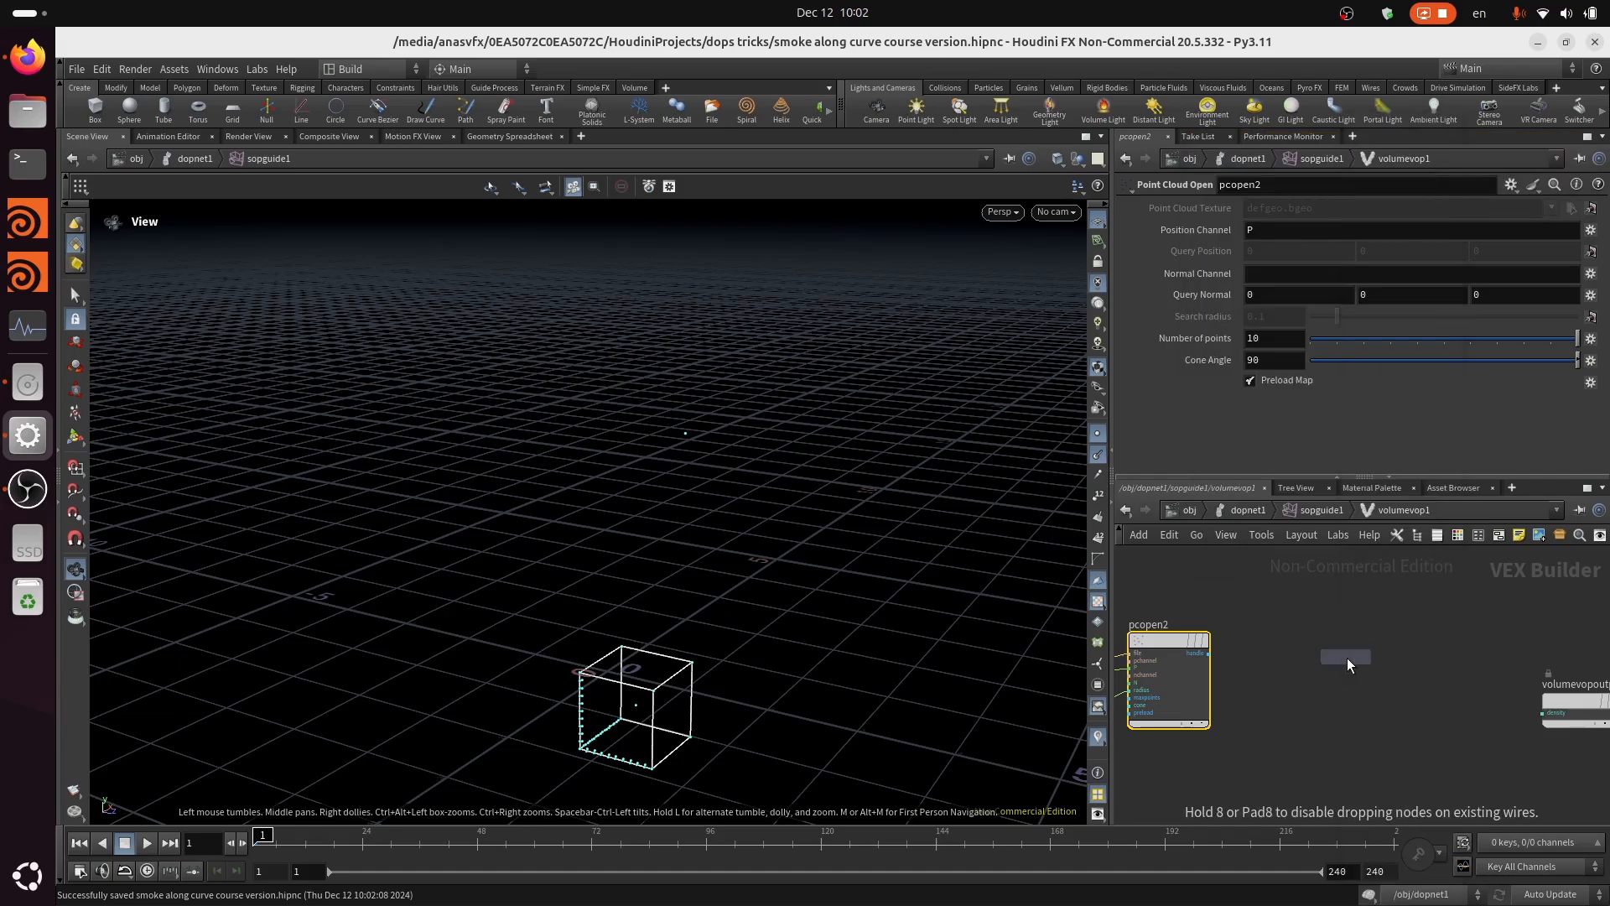
{"action": "left_click", "coordinate": [1330, 647]}
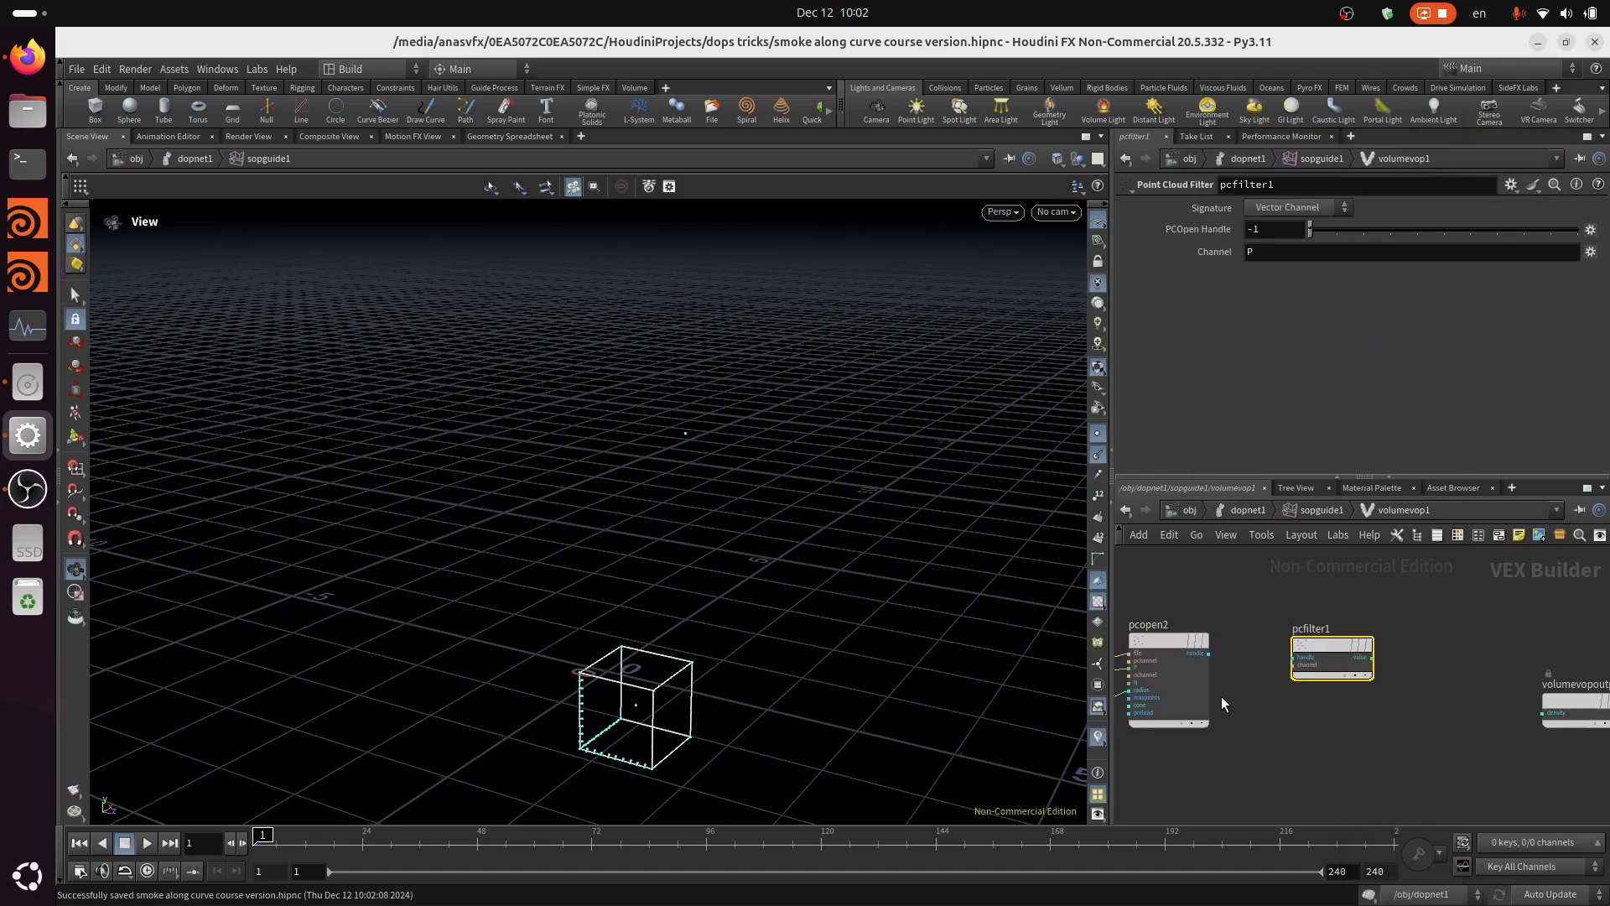
{"action": "scroll", "coordinate": [1264, 691], "scroll_direction": "up", "scroll_amount": 3}
{"action": "left_click", "coordinate": [1201, 629]}
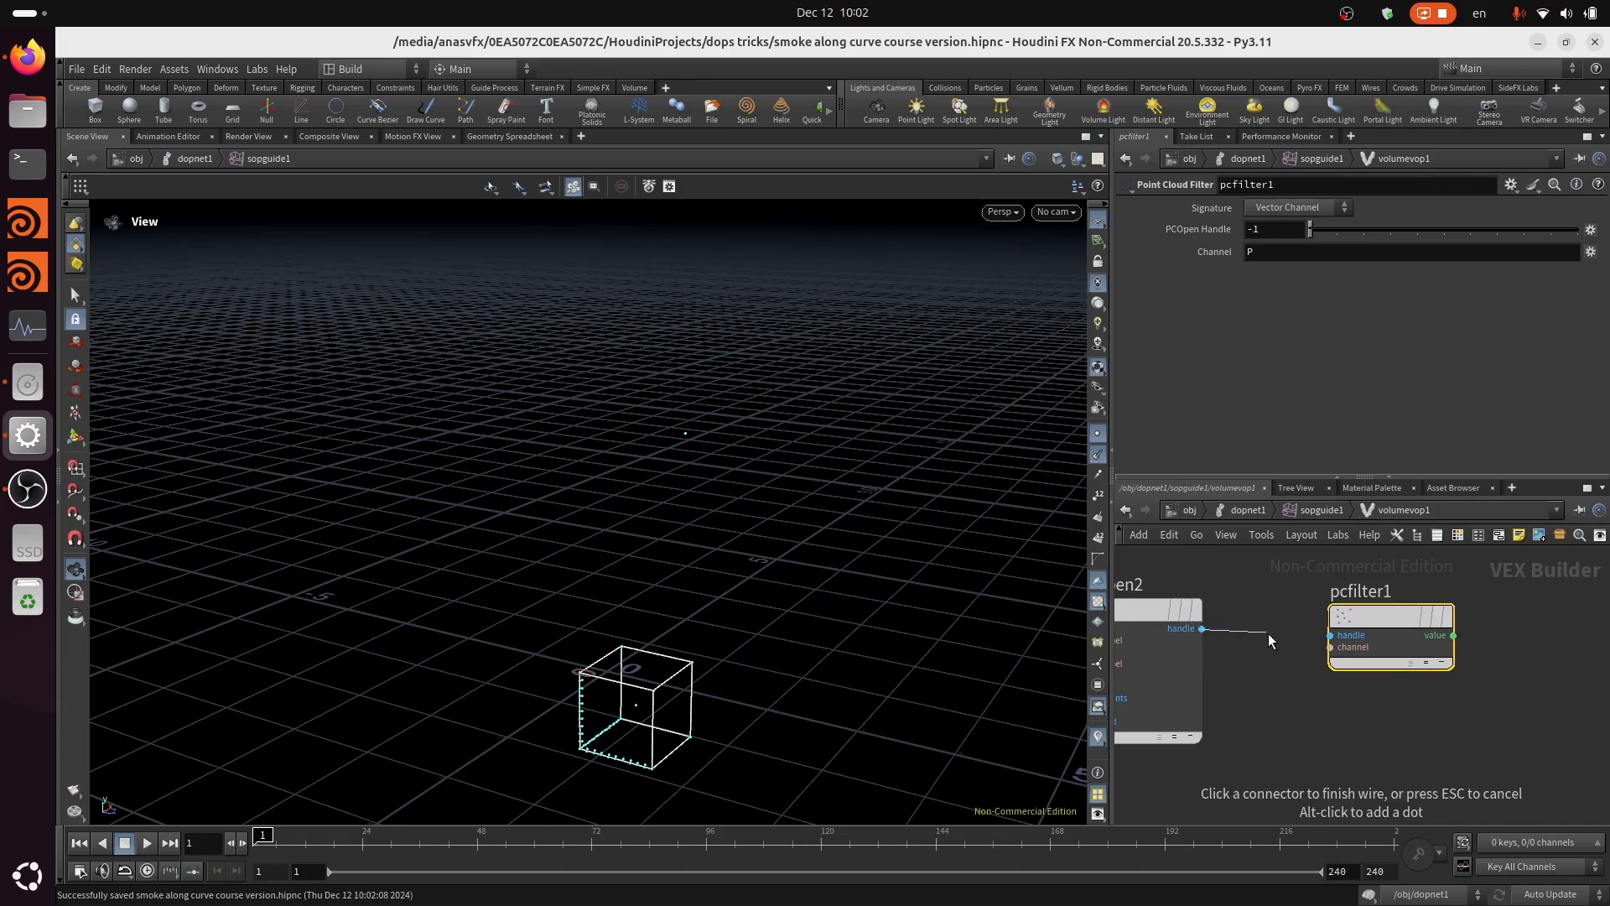
{"action": "left_click", "coordinate": [1330, 636]}
Step: Rename the new Point Cloud Filter node to pcfilter_P
{"action": "middle_click_drag", "start_coordinate": [1426, 581], "coordinate": [1351, 630]}
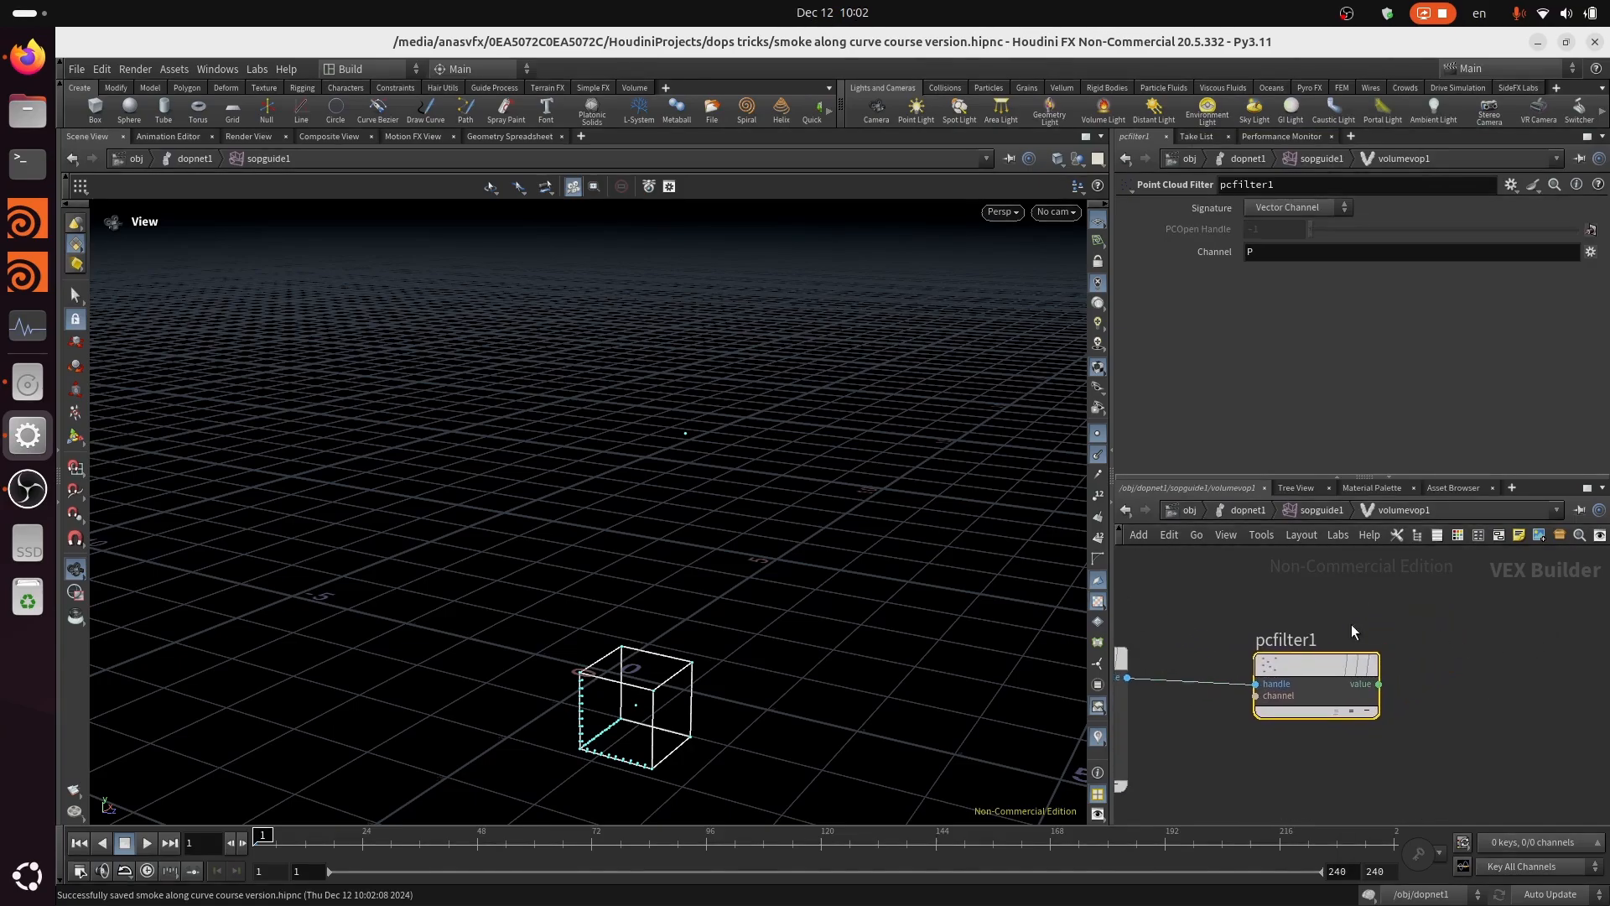
{"action": "double_click", "coordinate": [1306, 640]}
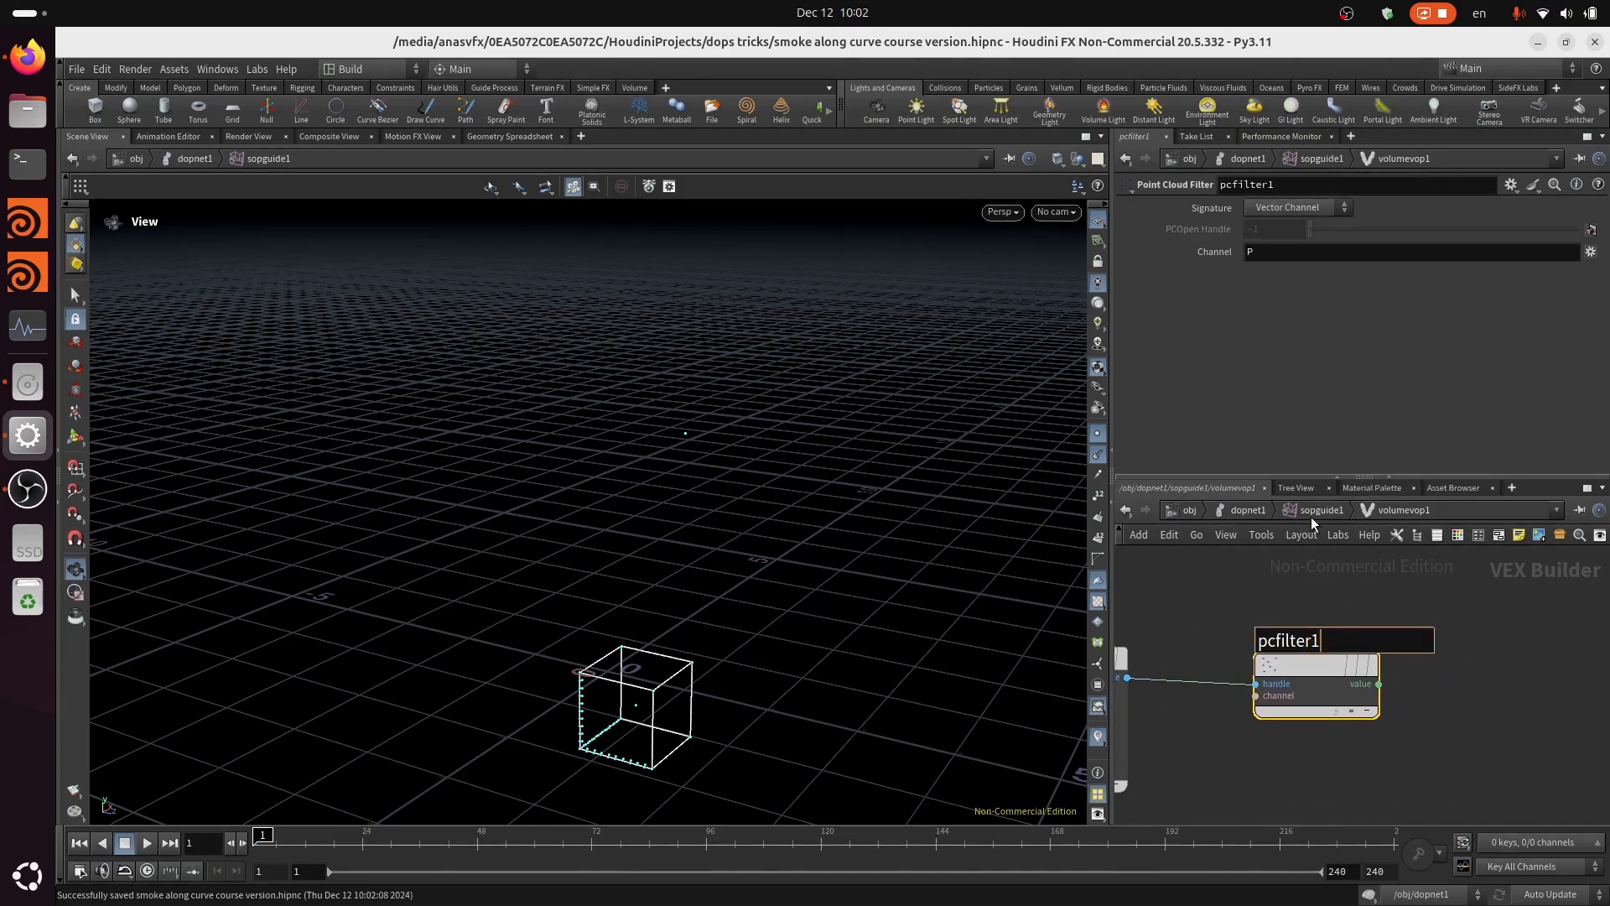
{"action": "key", "text": "BackSpace"}
{"action": "type", "text": "_P"}
{"action": "key", "text": "Return"}
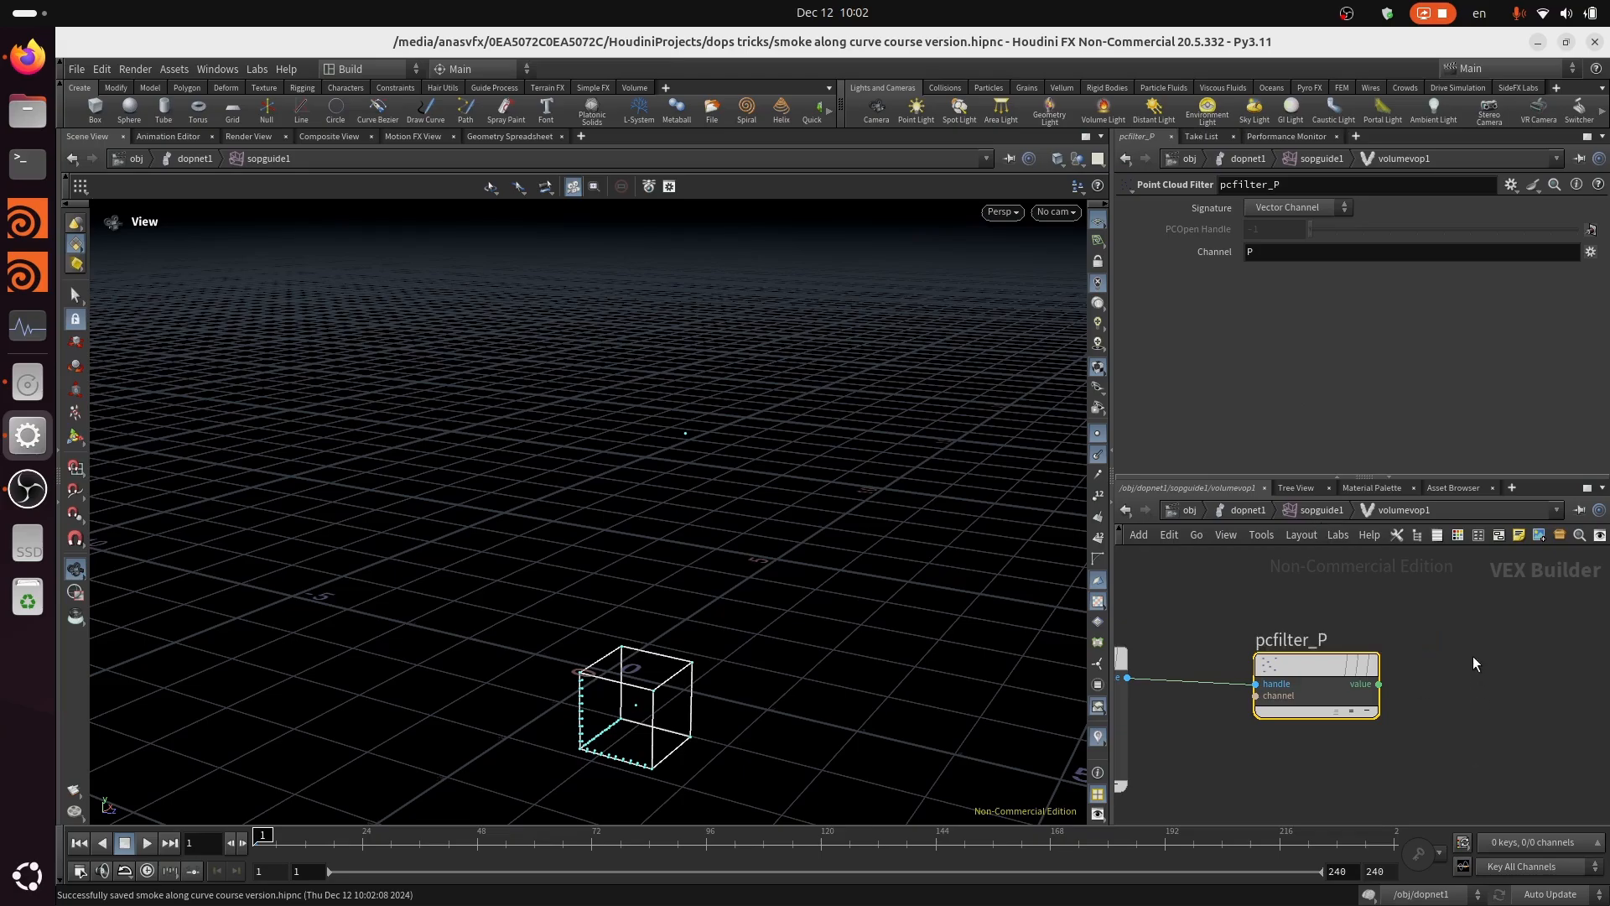
Step: Shift pcfilter_P slightly farther from pcopen2 and place a second Point Cloud Filter node above it
{"action": "scroll", "coordinate": [1489, 671], "scroll_direction": "down", "scroll_amount": 3}
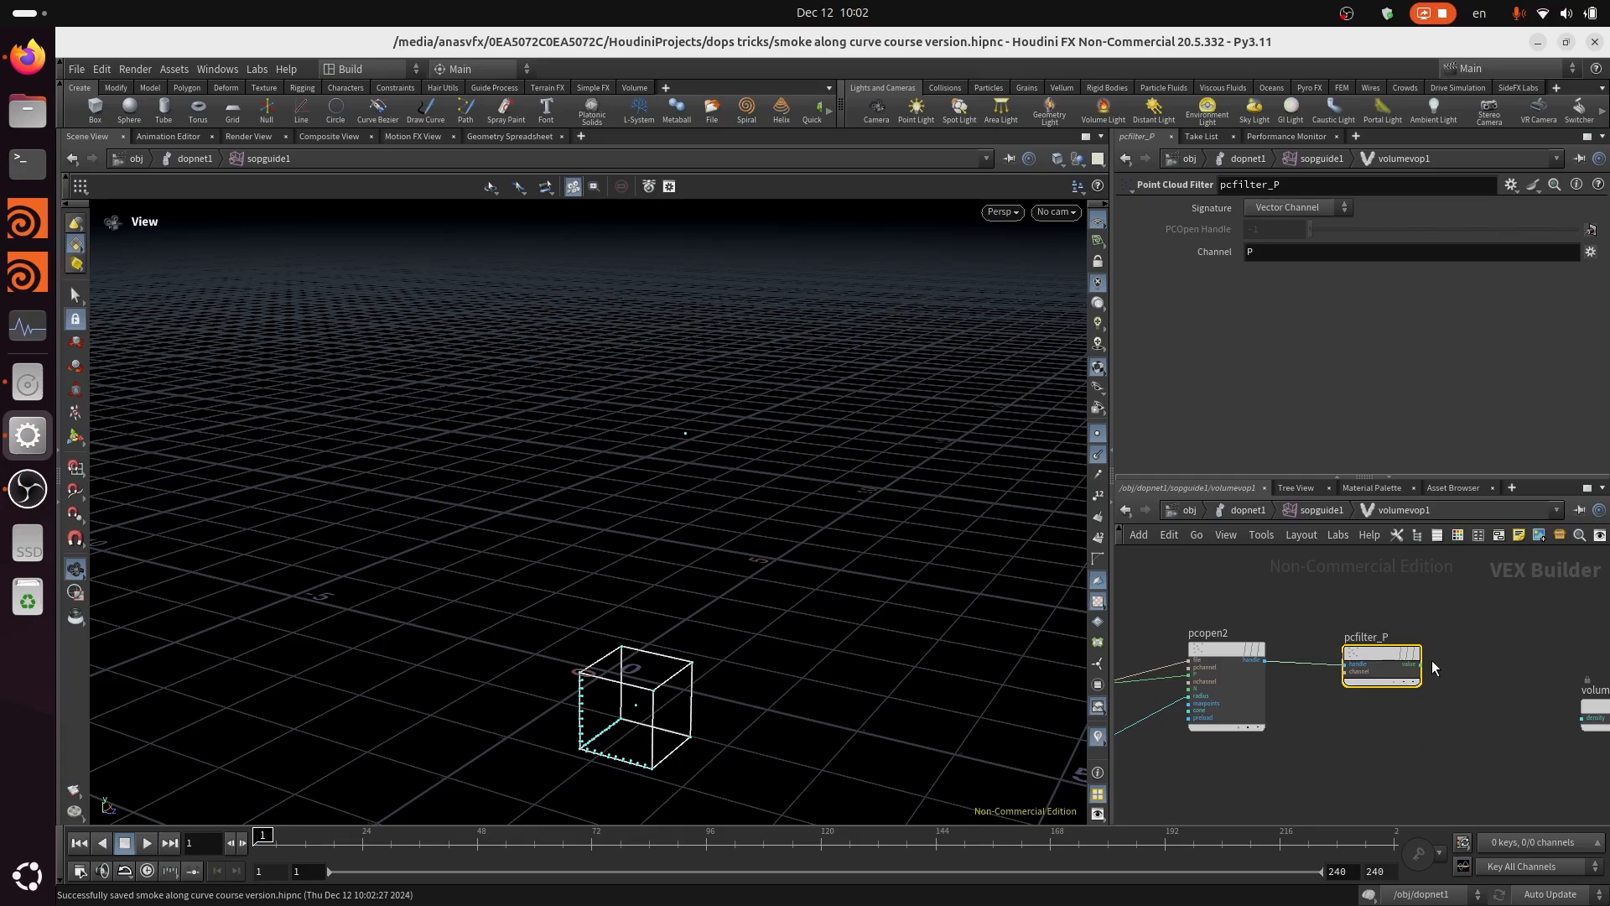
{"action": "scroll", "coordinate": [1337, 713], "scroll_direction": "up", "scroll_amount": 2}
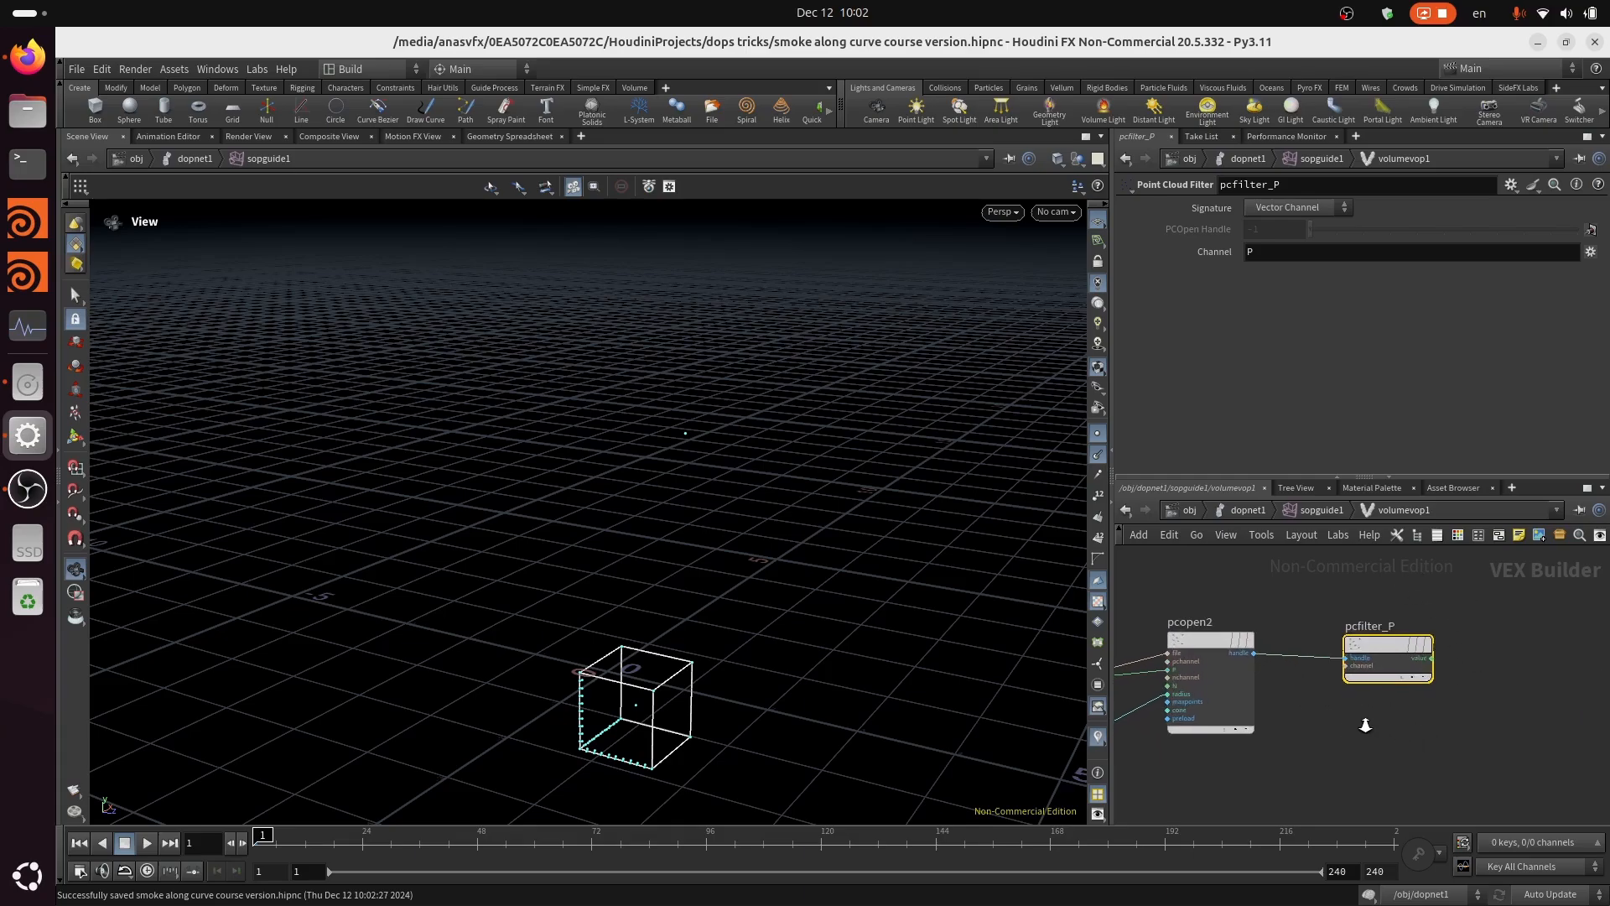
{"action": "middle_click_drag", "start_coordinate": [1416, 706], "coordinate": [1336, 736]}
{"action": "scroll", "coordinate": [1335, 747], "scroll_direction": "down", "scroll_amount": 2}
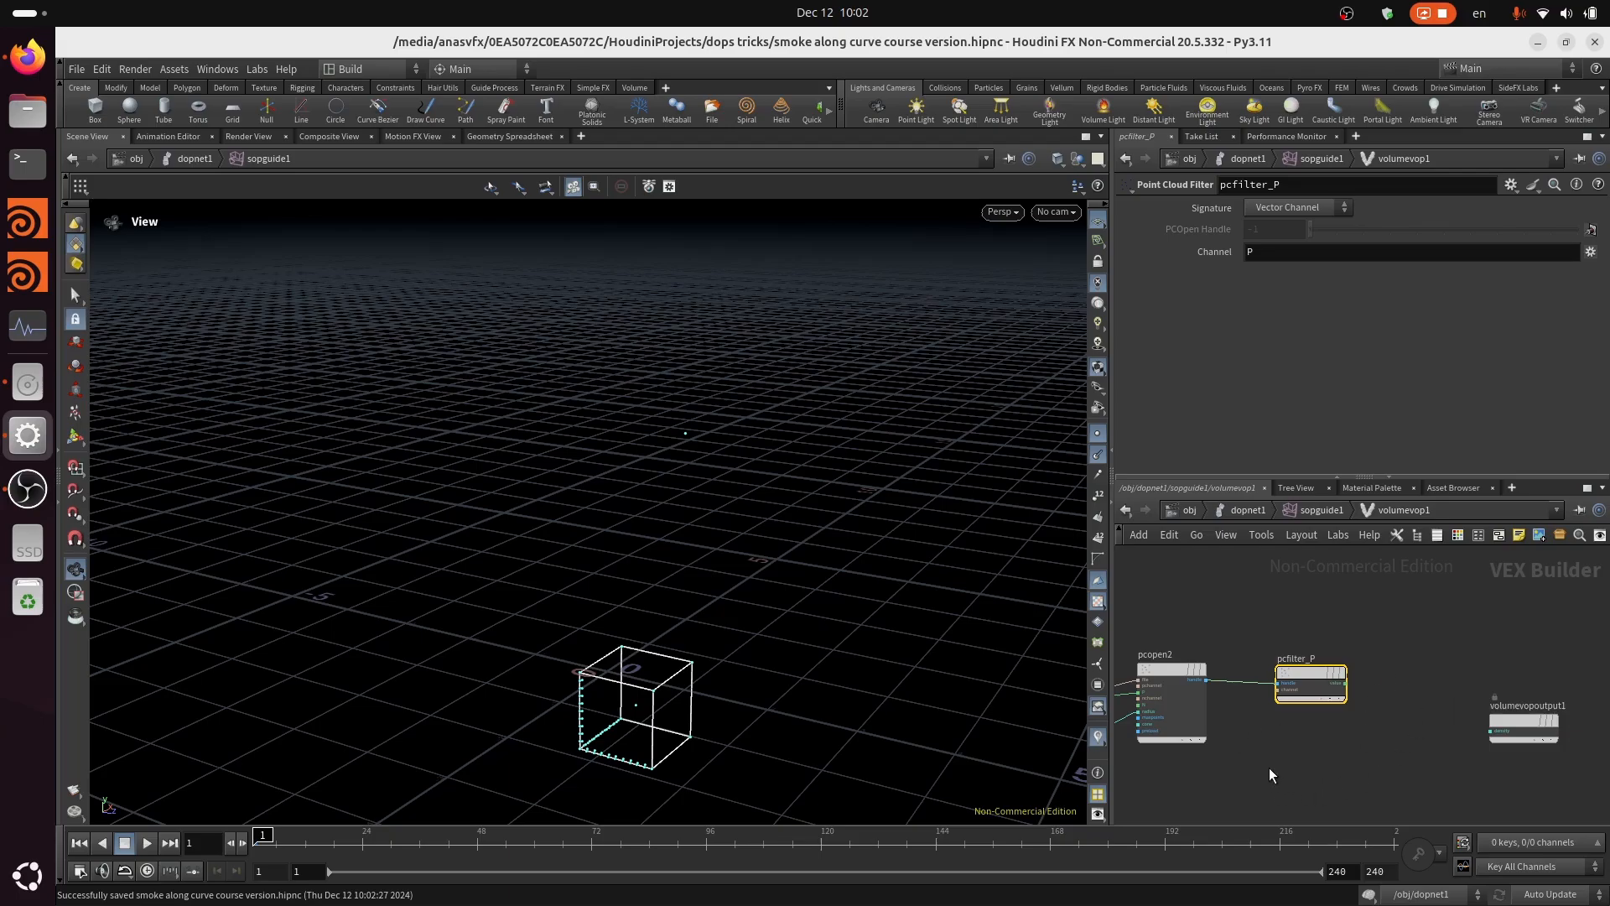
{"action": "left_click_drag", "start_coordinate": [1313, 669], "coordinate": [1363, 681]}
{"action": "key", "text": "Tab"}
{"action": "type", "text": "pv f"}
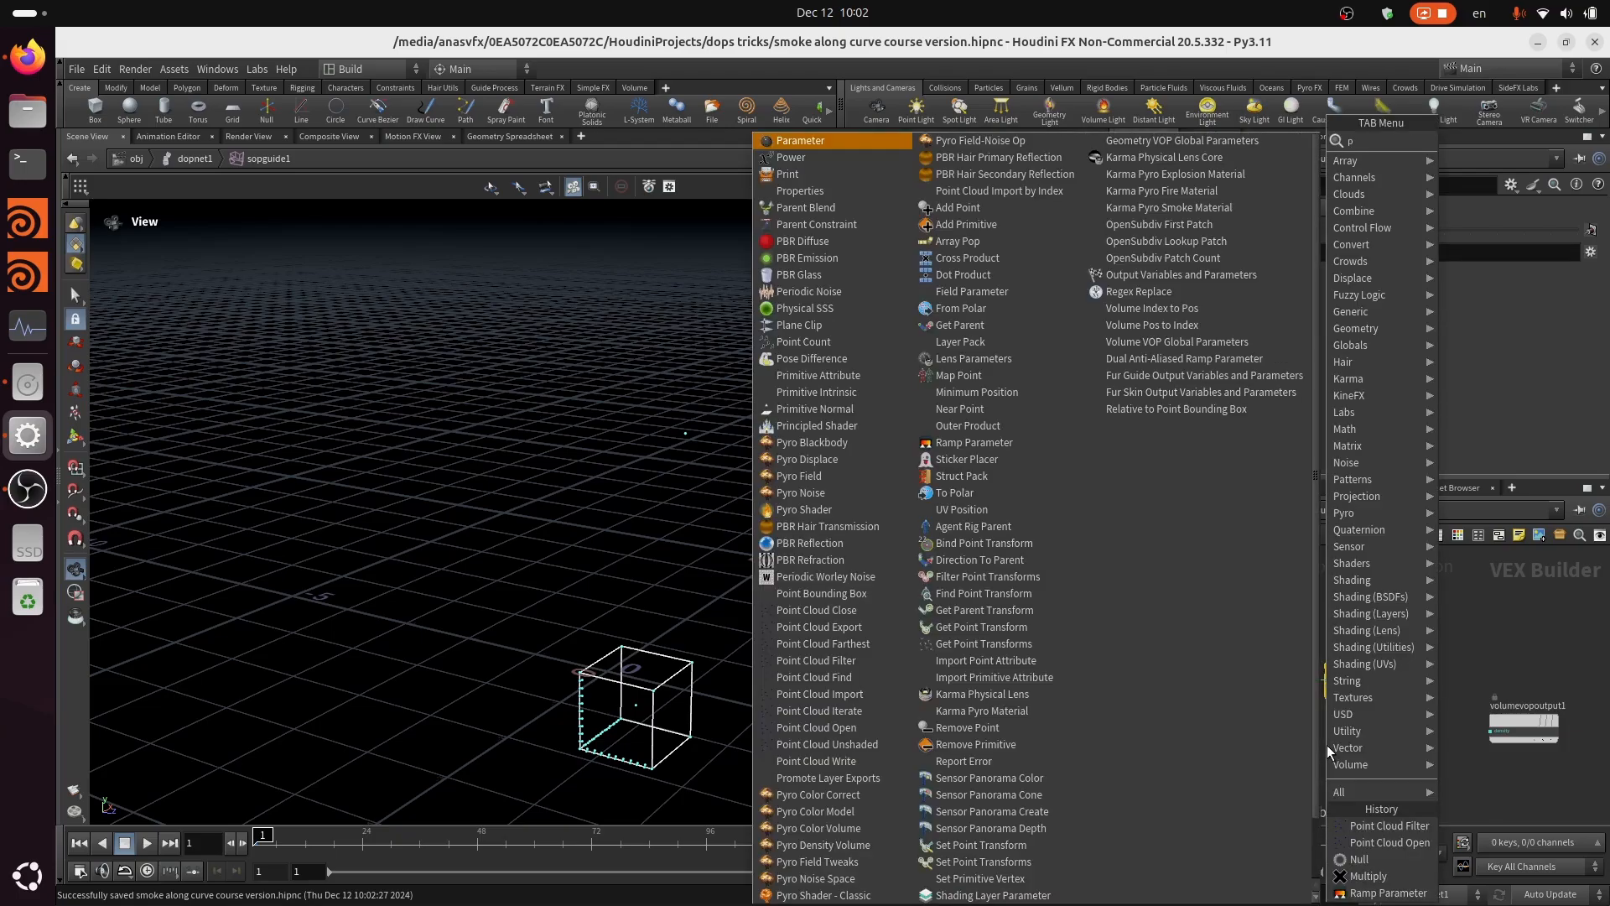
{"action": "key", "text": "BackSpace"}
{"action": "key", "text": "BackSpace"}
{"action": "key", "text": "BackSpace"}
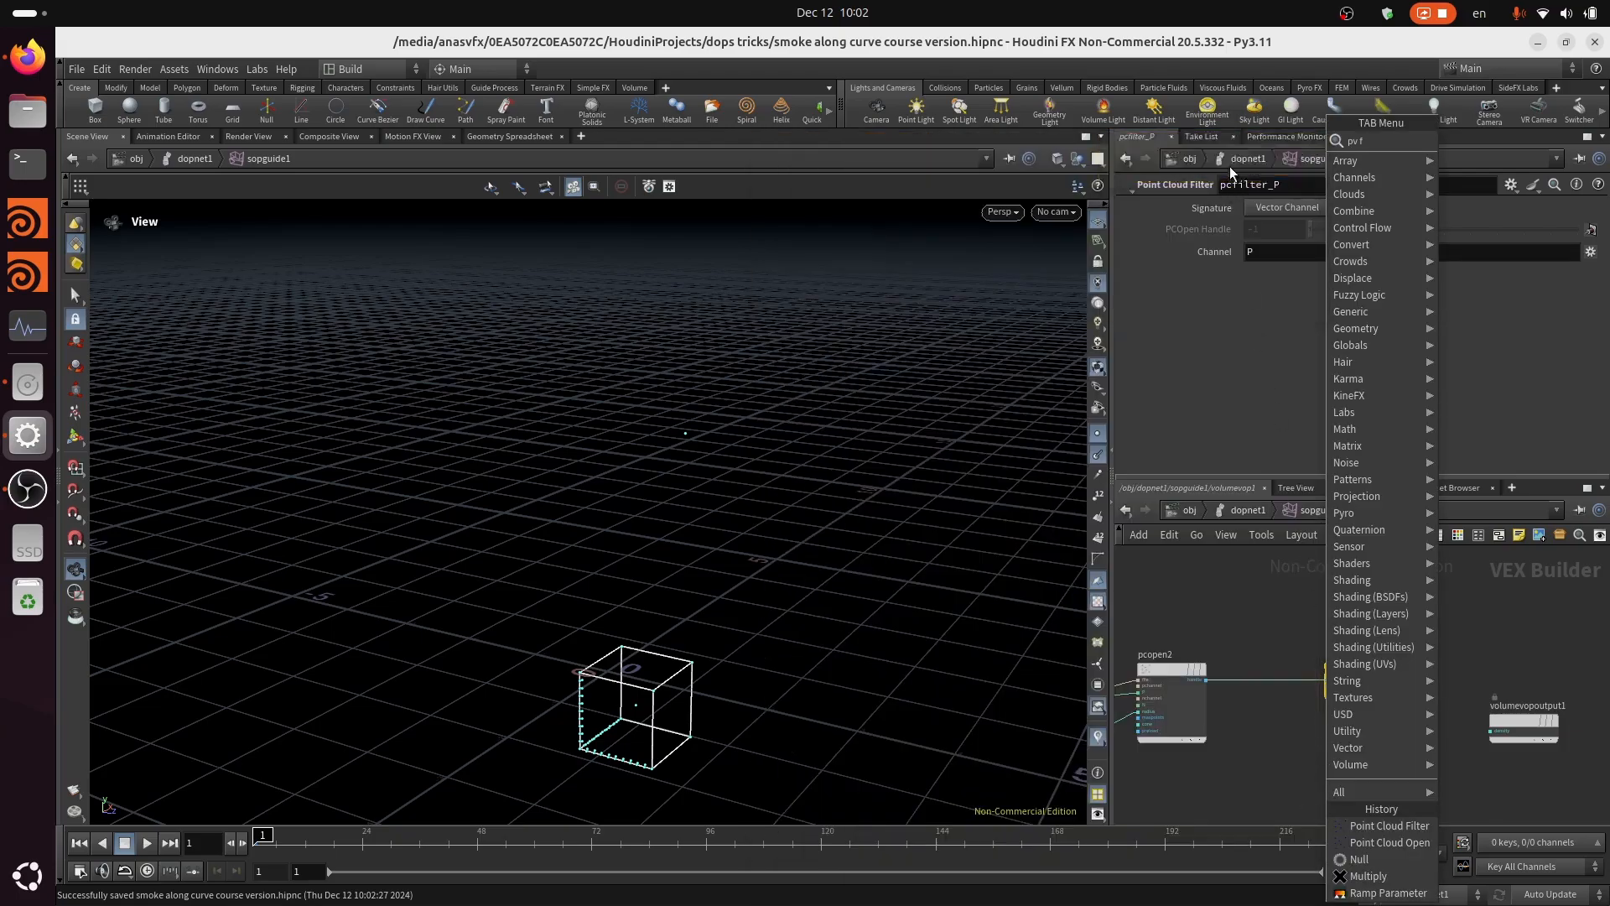
{"action": "type", "text": "c f"}
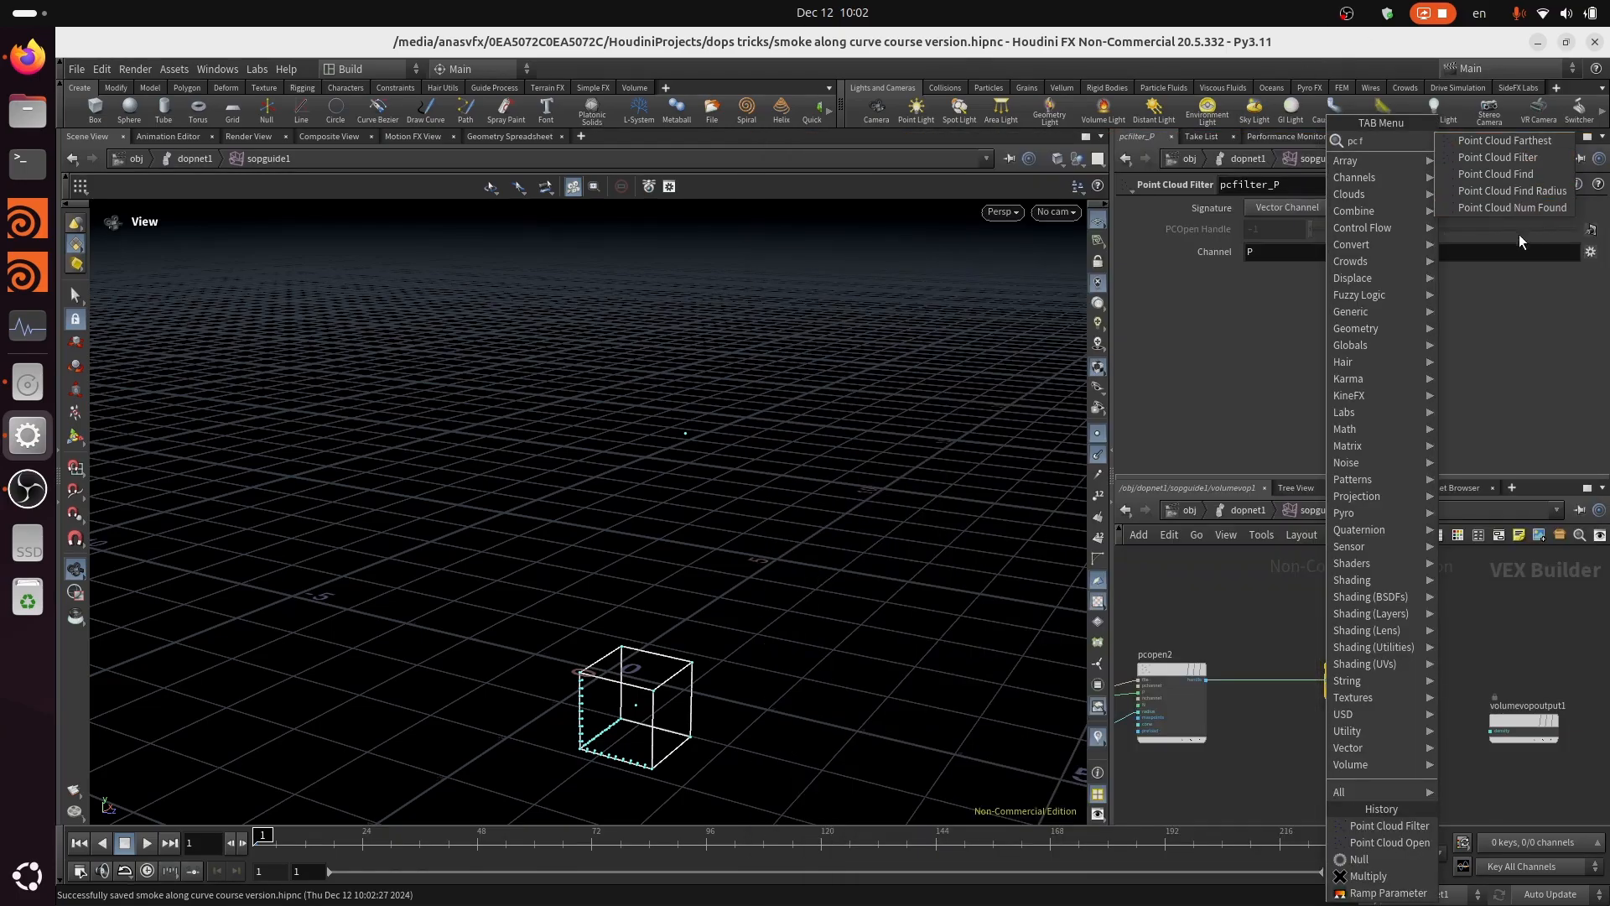
{"action": "left_click", "coordinate": [1498, 158]}
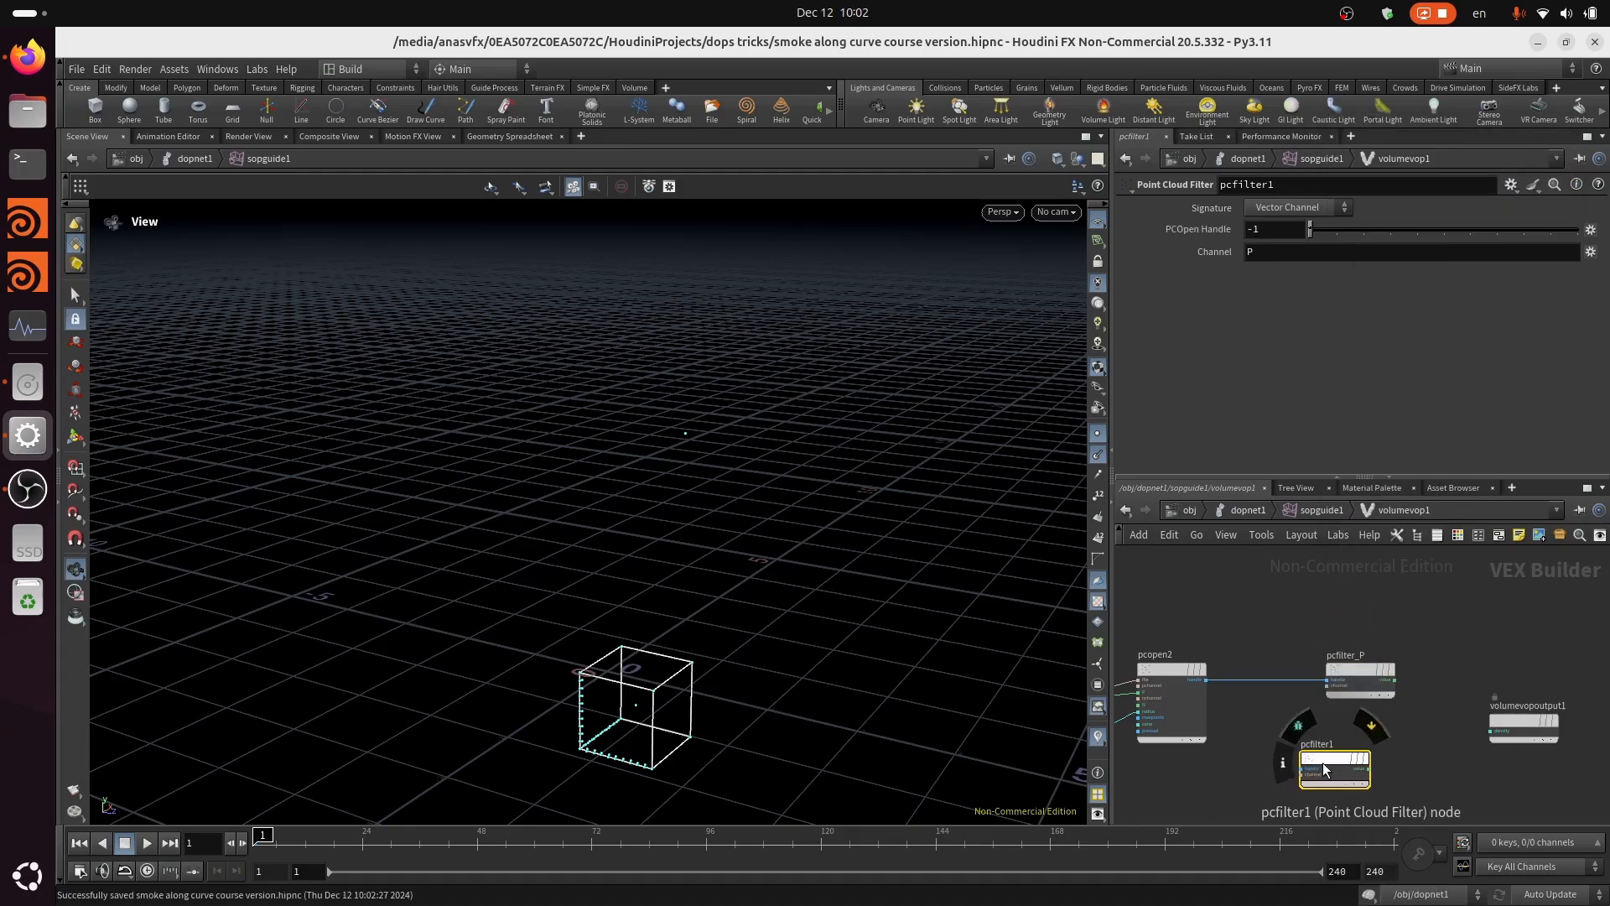
{"action": "left_click", "coordinate": [1357, 586]}
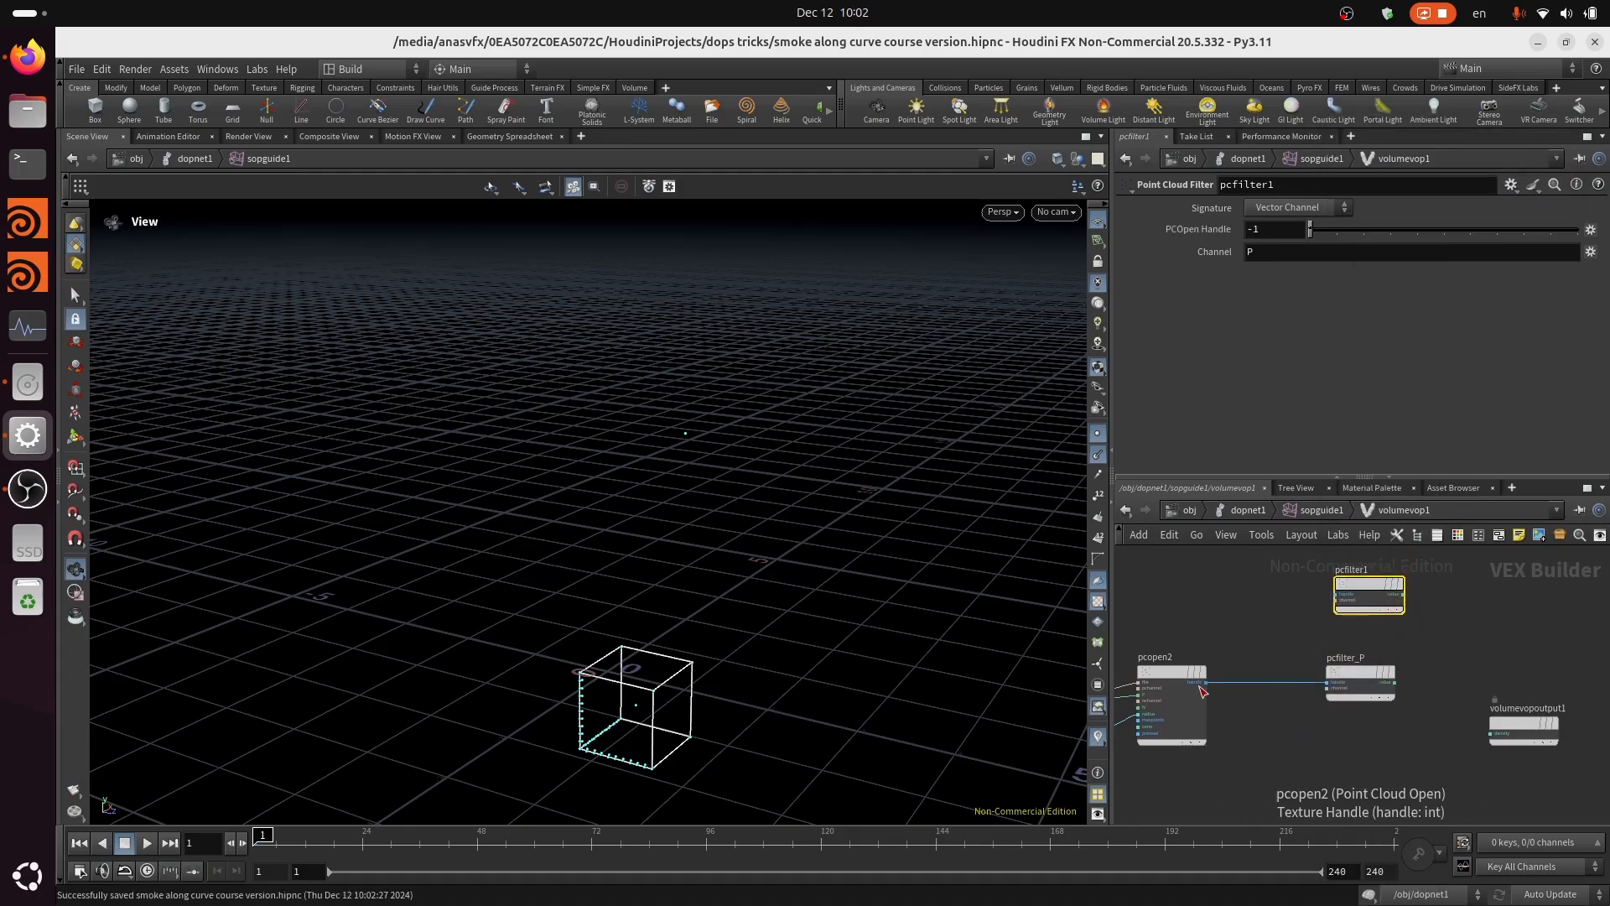
Step: Wire pcopen2's handle output into the second Point Cloud Filter and rename that node pcfilter_N
{"action": "left_click_drag", "start_coordinate": [1207, 682], "coordinate": [1339, 594]}
{"action": "scroll", "coordinate": [1233, 580], "scroll_direction": "up", "scroll_amount": 3}
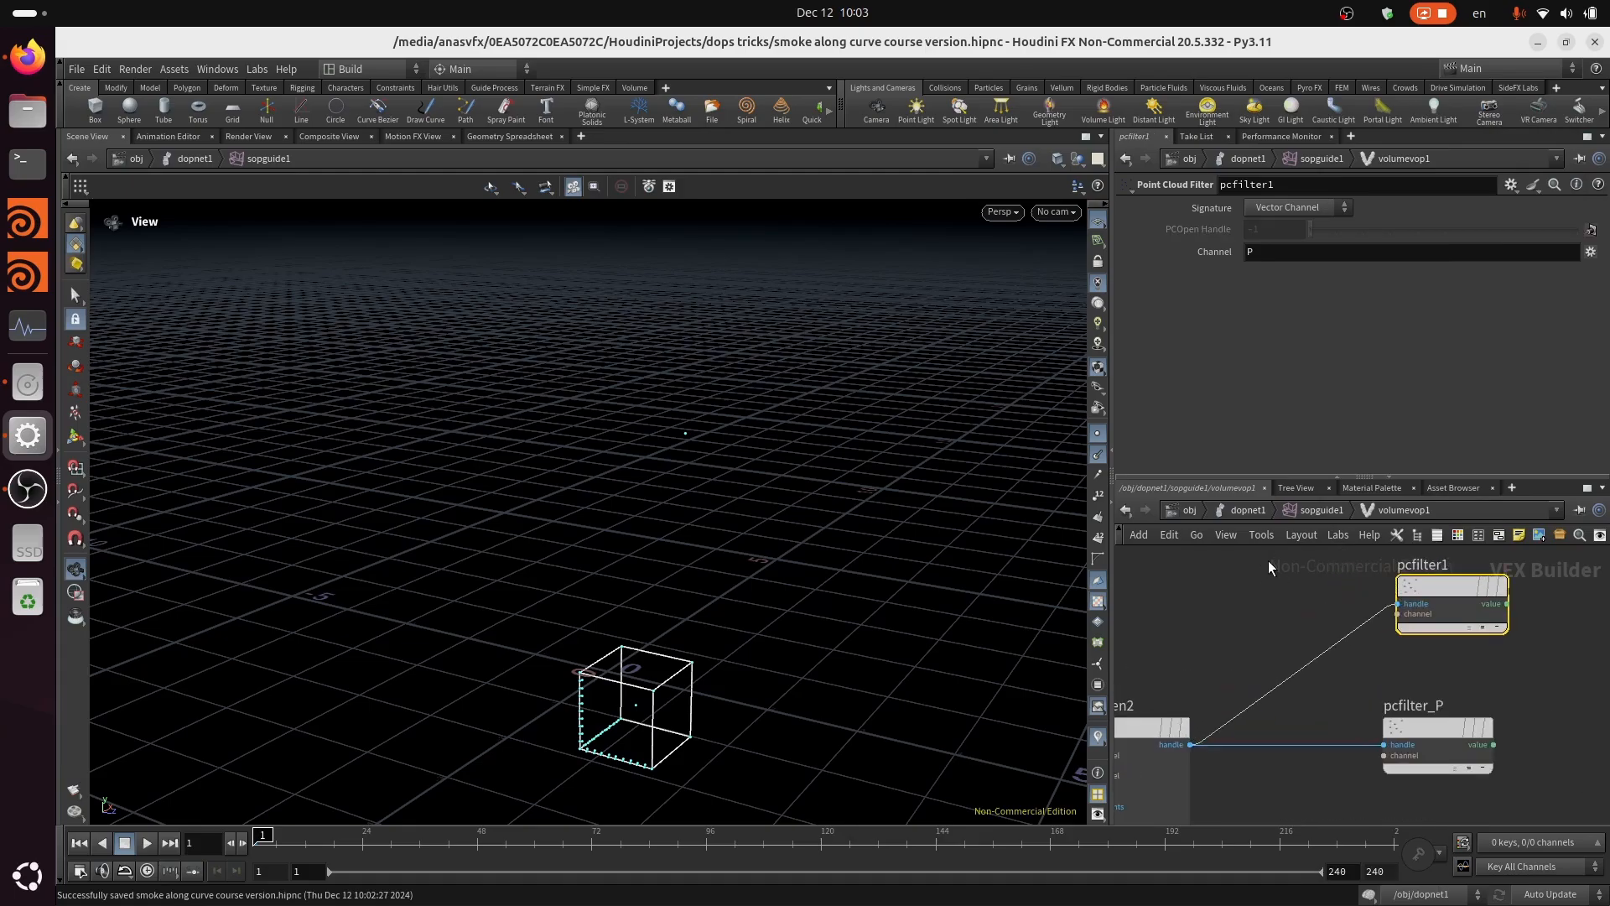
{"action": "middle_click_drag", "start_coordinate": [1236, 618], "coordinate": [1102, 731]}
{"action": "left_click", "coordinate": [1311, 681]}
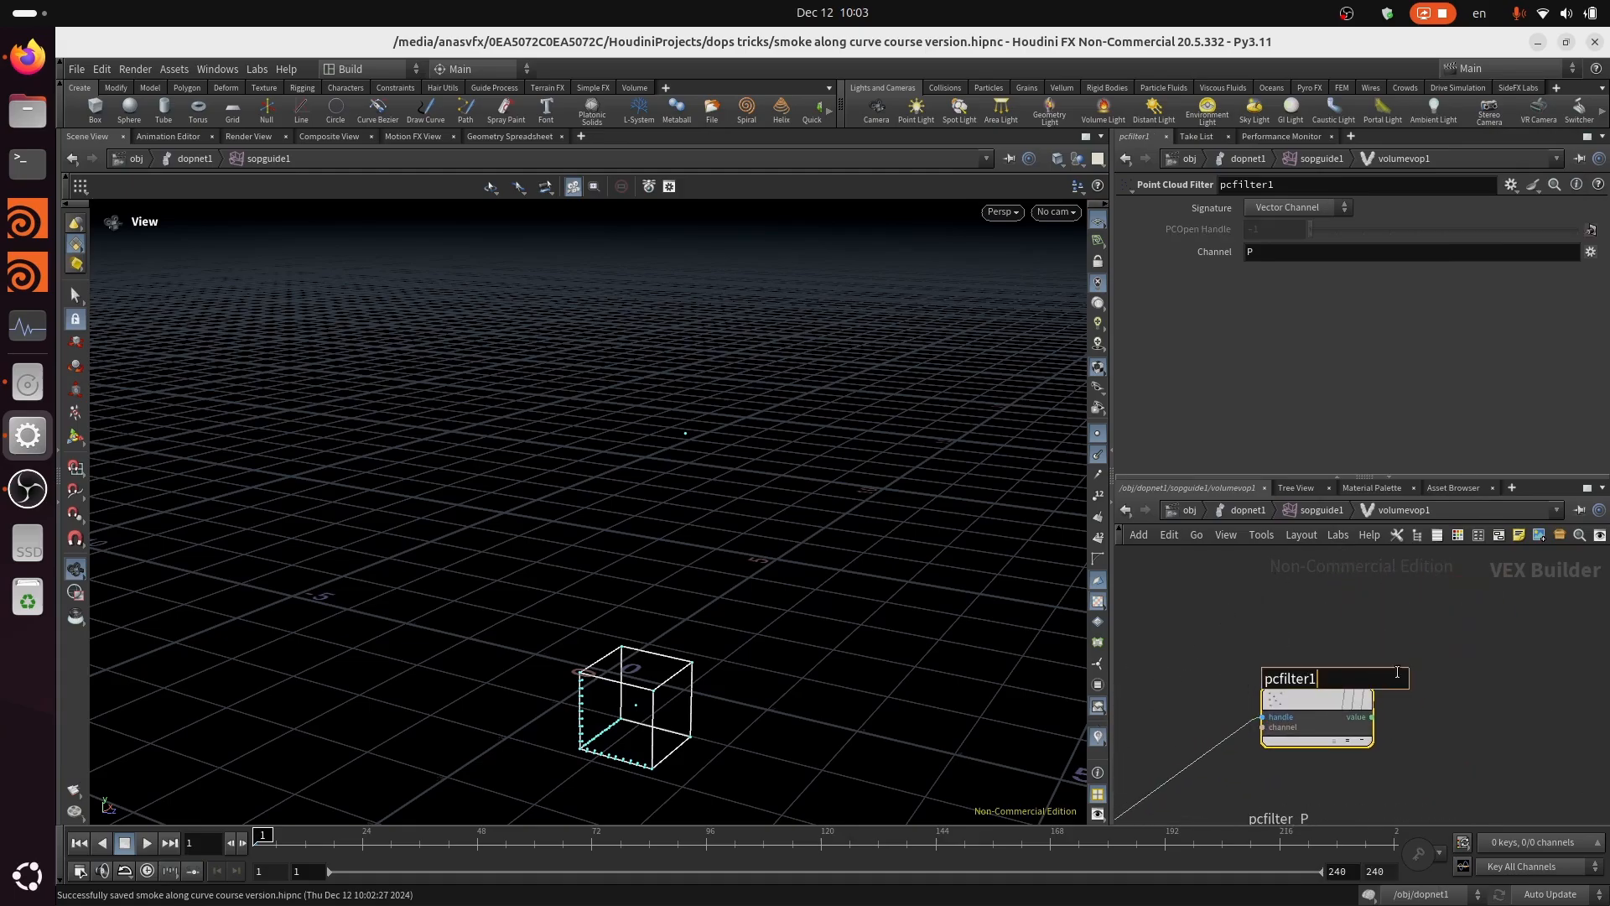
{"action": "key", "text": "BackSpace"}
{"action": "type", "text": "_N"}
{"action": "key", "text": "Return"}
Step: Move the volume output farther from the filters and lower pcfilter_P to widen its gap to pcfilter_N
{"action": "scroll", "coordinate": [1421, 599], "scroll_direction": "down", "scroll_amount": 3}
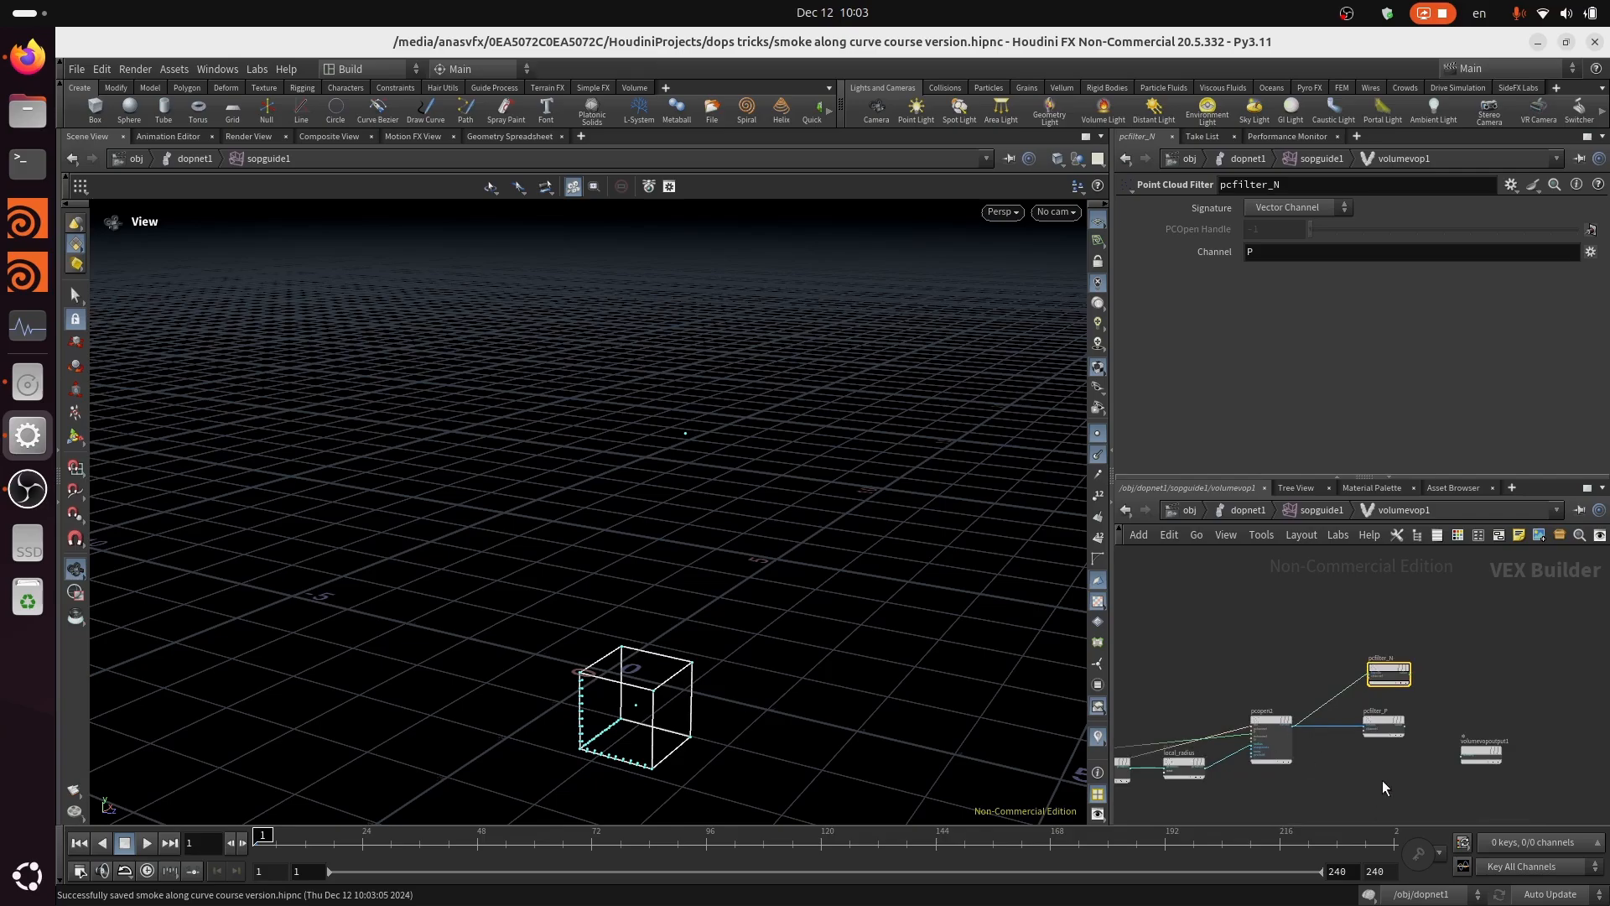
{"action": "middle_click_drag", "start_coordinate": [1382, 780], "coordinate": [1293, 723]}
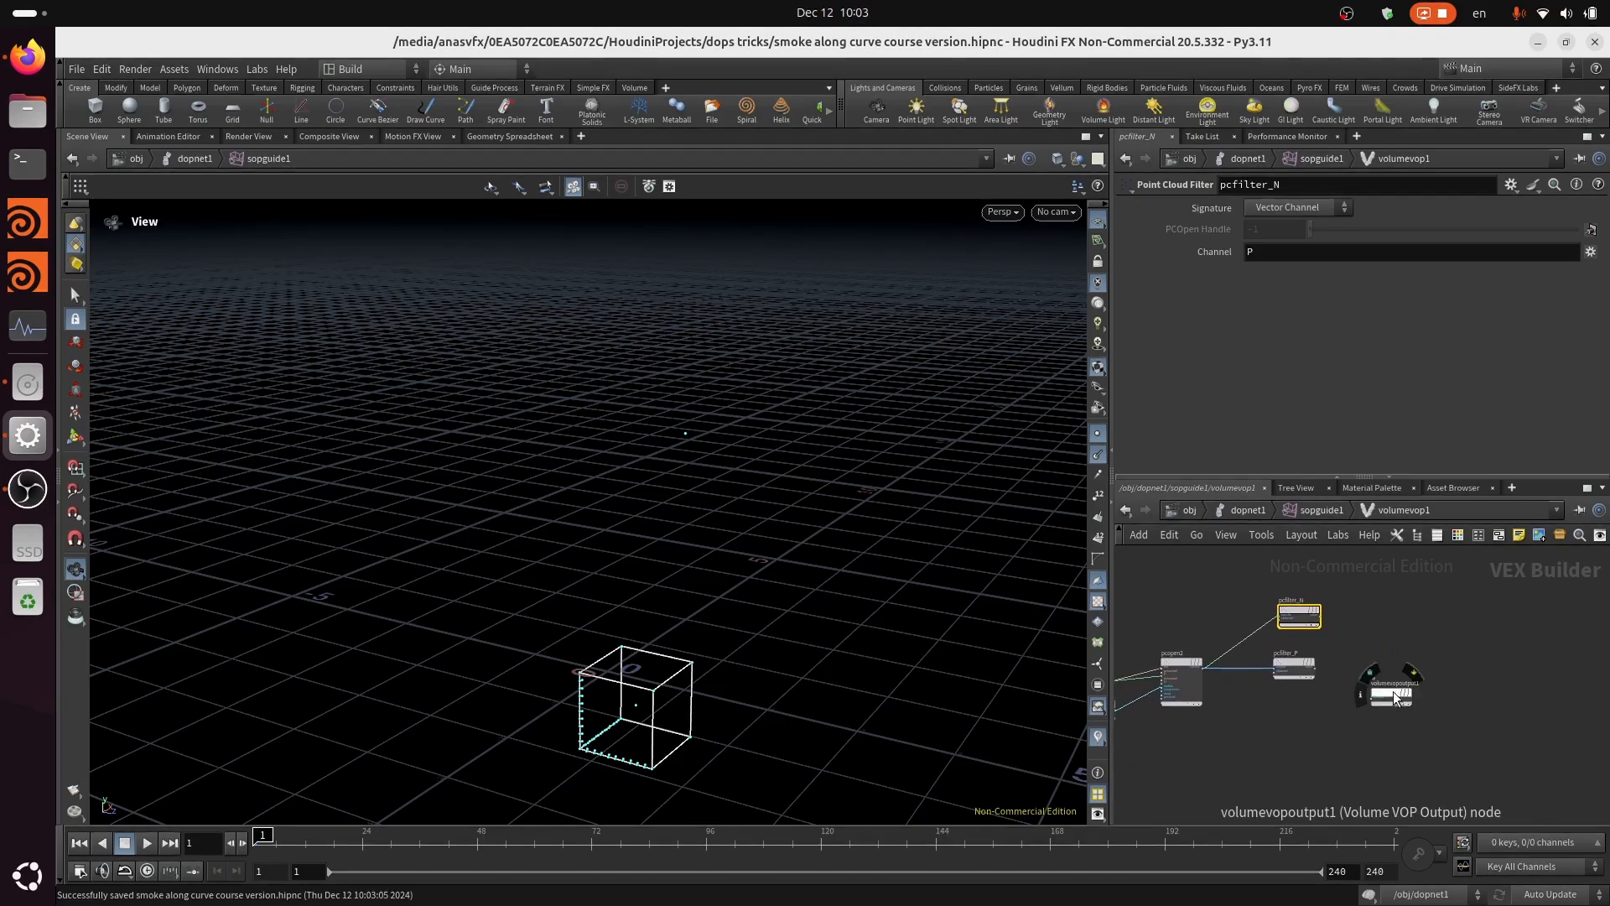
{"action": "left_click_drag", "start_coordinate": [1392, 696], "coordinate": [1542, 671]}
{"action": "scroll", "coordinate": [1267, 724], "scroll_direction": "up", "scroll_amount": 2}
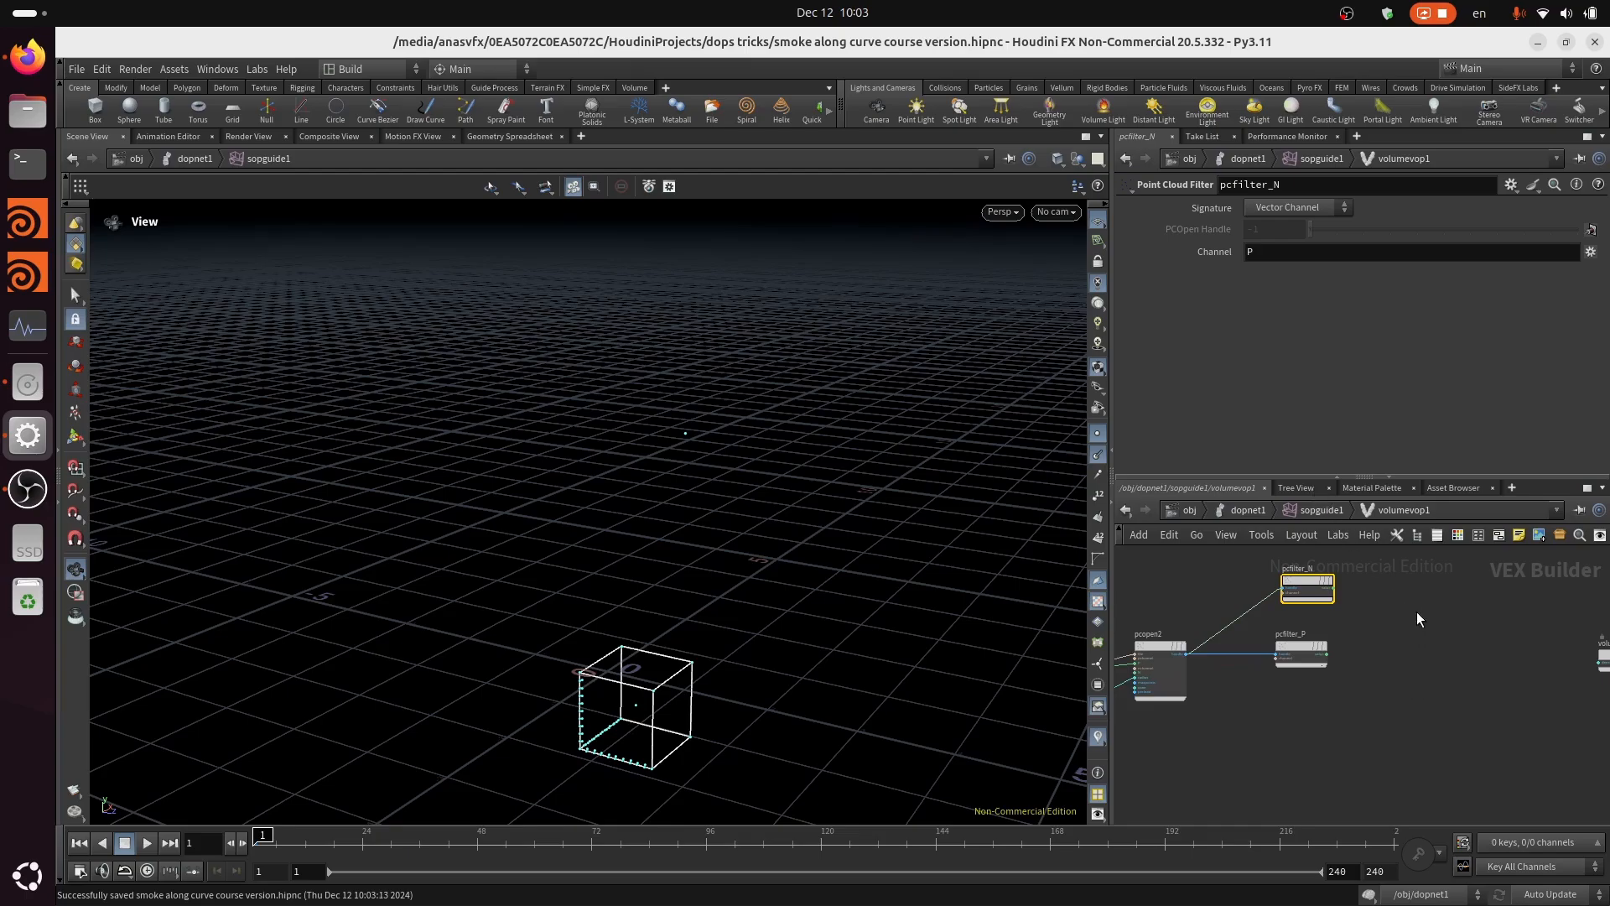
{"action": "middle_click_drag", "start_coordinate": [1416, 619], "coordinate": [1493, 665]}
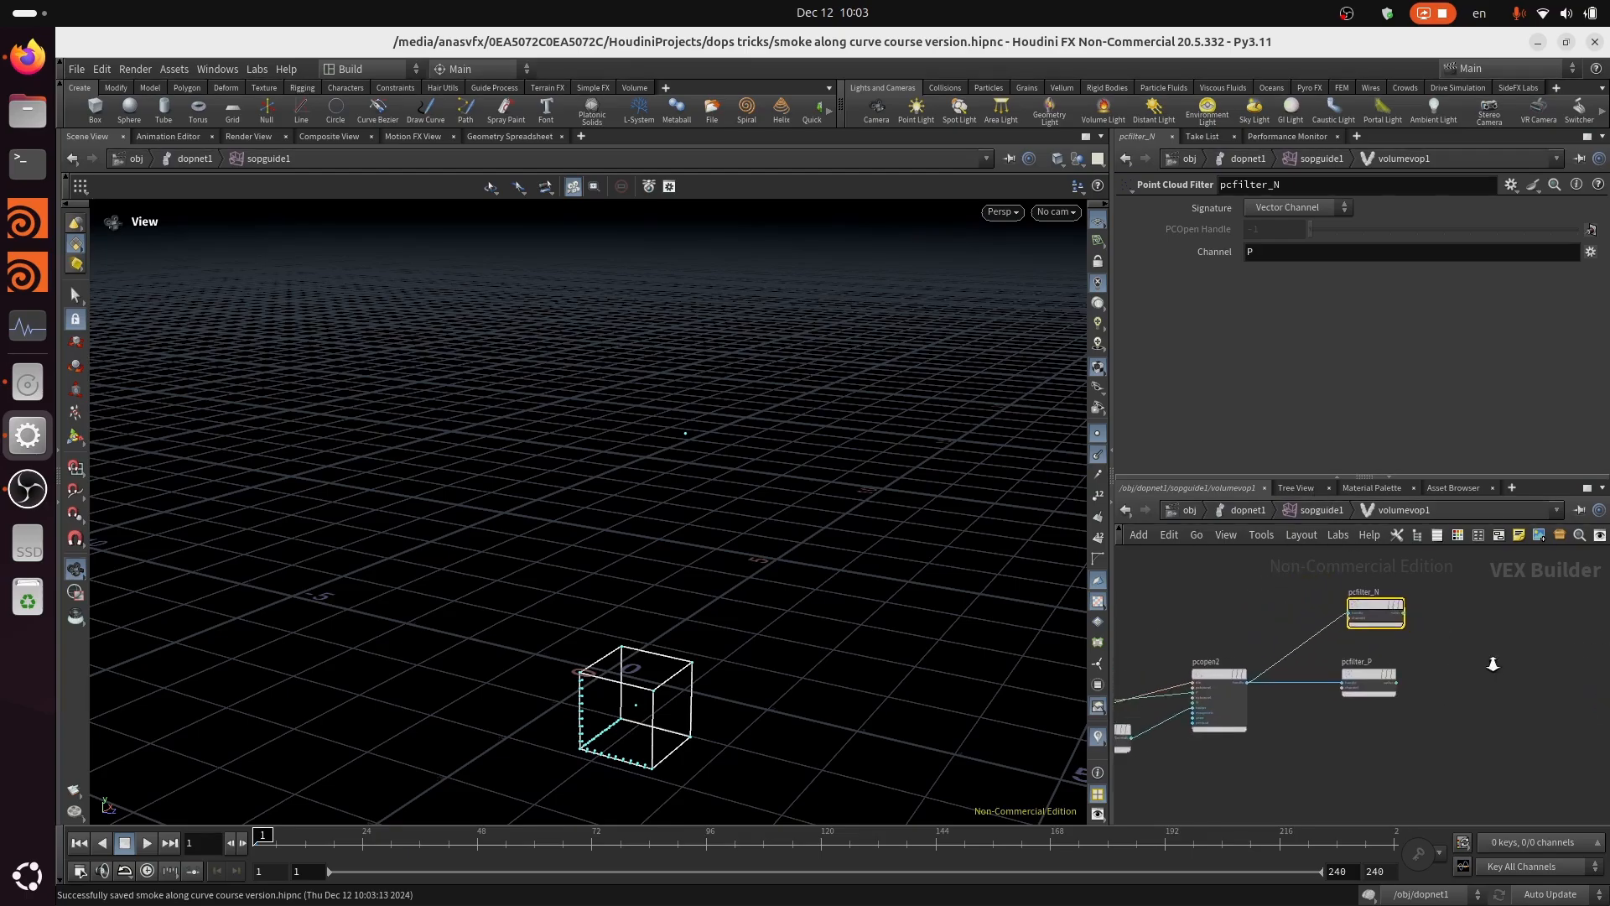
{"action": "scroll", "coordinate": [1493, 665], "scroll_direction": "up", "scroll_amount": 2}
{"action": "left_click_drag", "start_coordinate": [1337, 672], "coordinate": [1347, 708]}
{"action": "middle_click_drag", "start_coordinate": [1465, 667], "coordinate": [1364, 671]}
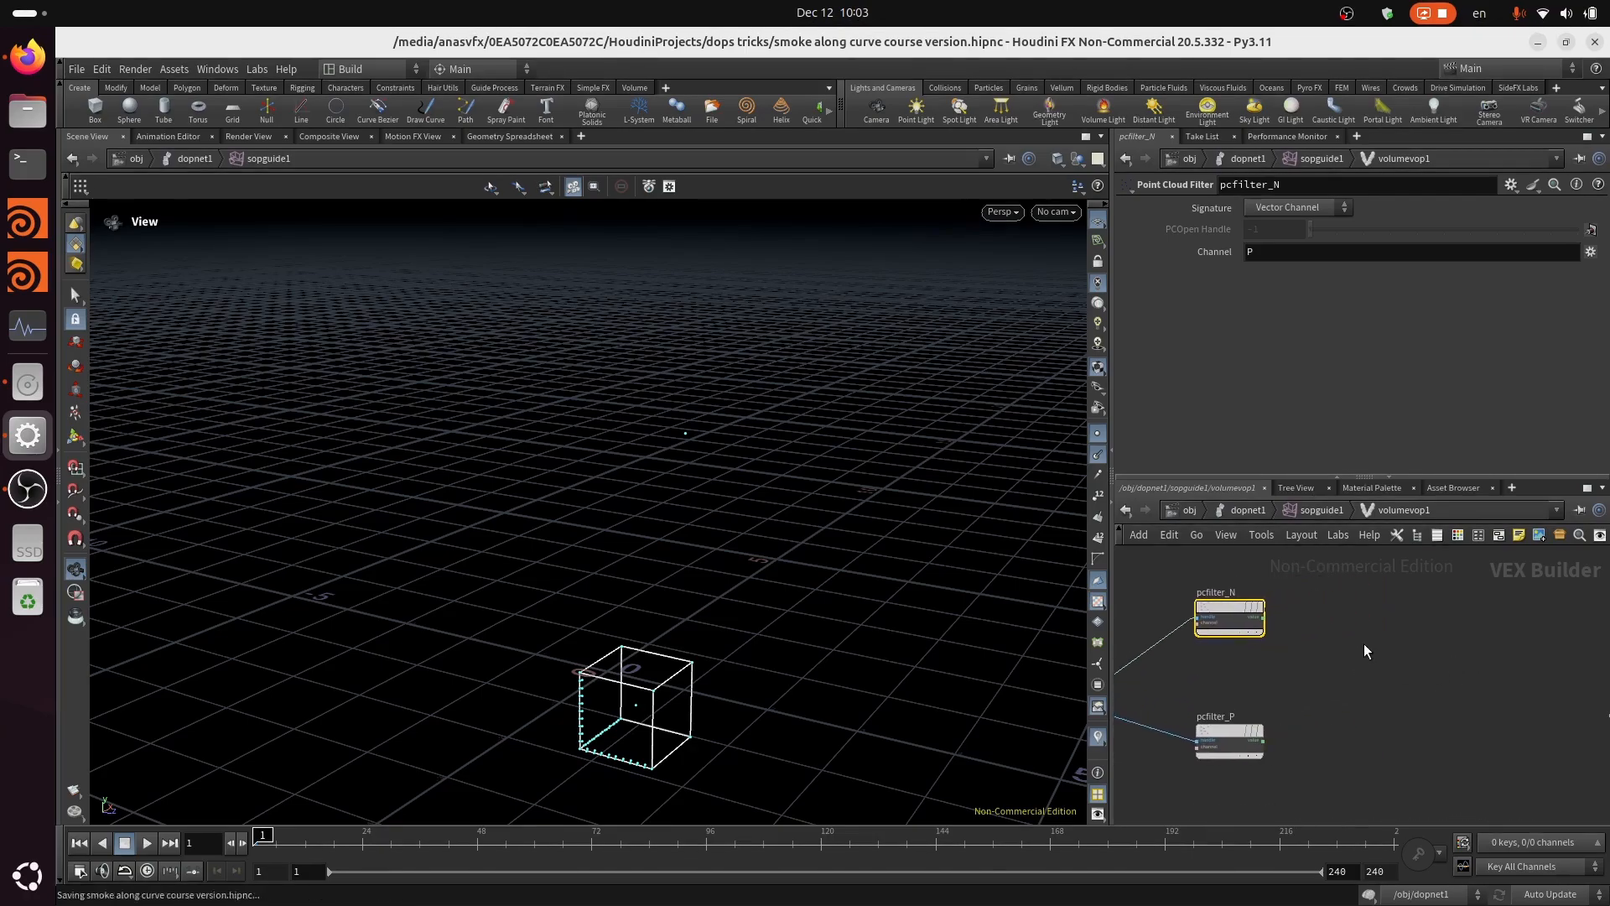
Step: Add a Negate node after pcfilter_N and wire the filter's value output into it
{"action": "key", "text": "Tab"}
{"action": "key", "text": "Escape"}
{"action": "scroll", "coordinate": [1319, 657], "scroll_direction": "up", "scroll_amount": 3}
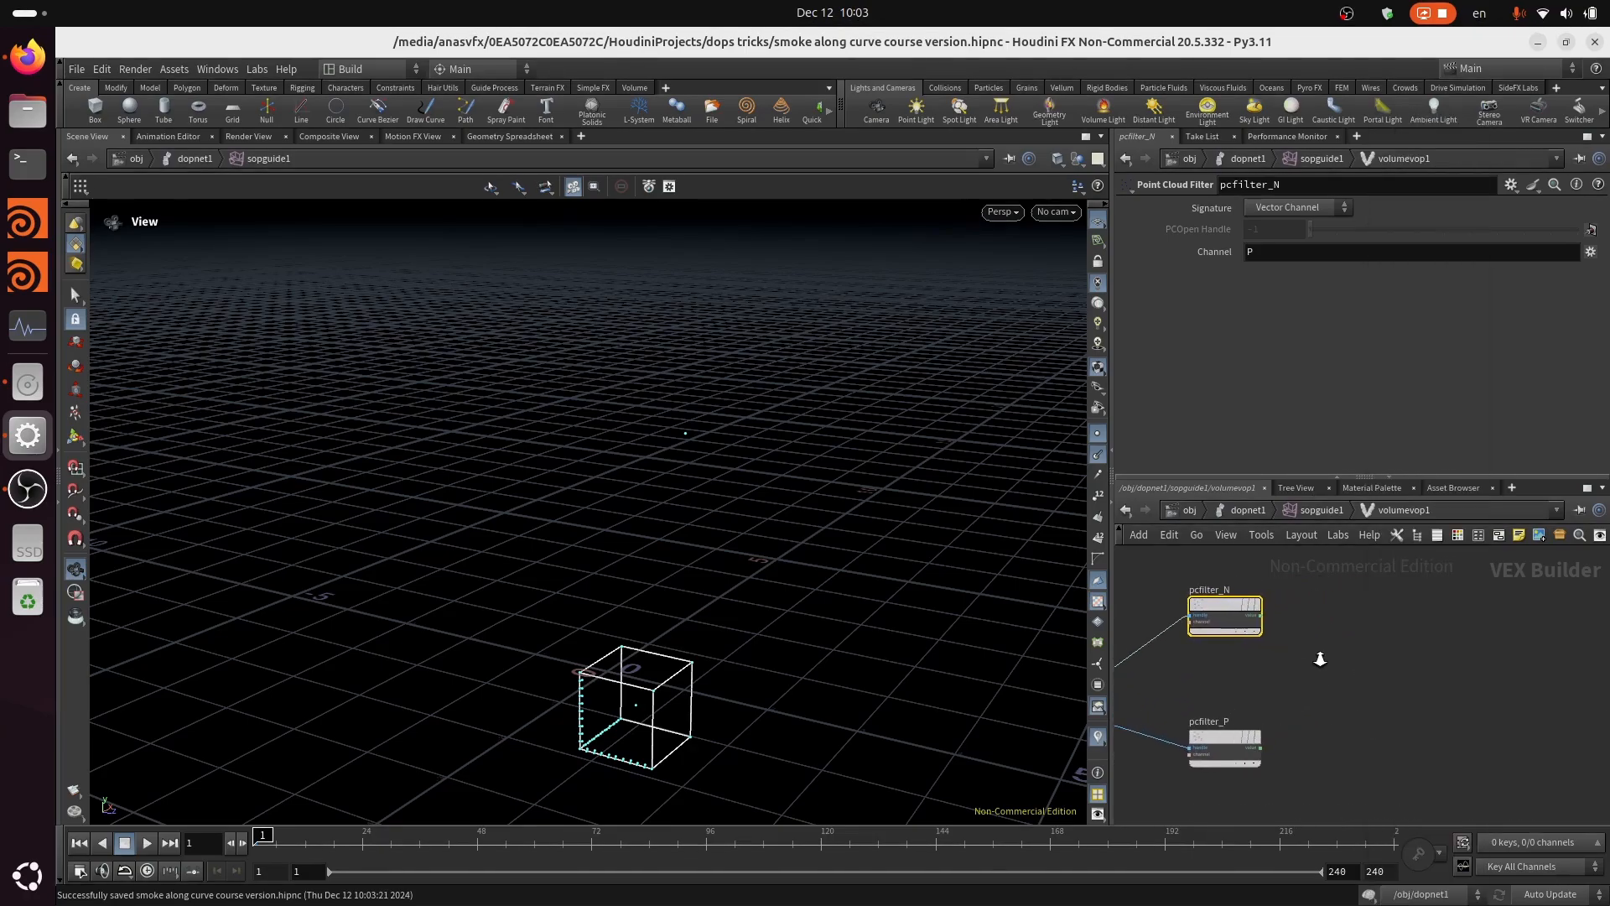
{"action": "middle_click_drag", "start_coordinate": [1347, 646], "coordinate": [1351, 673]}
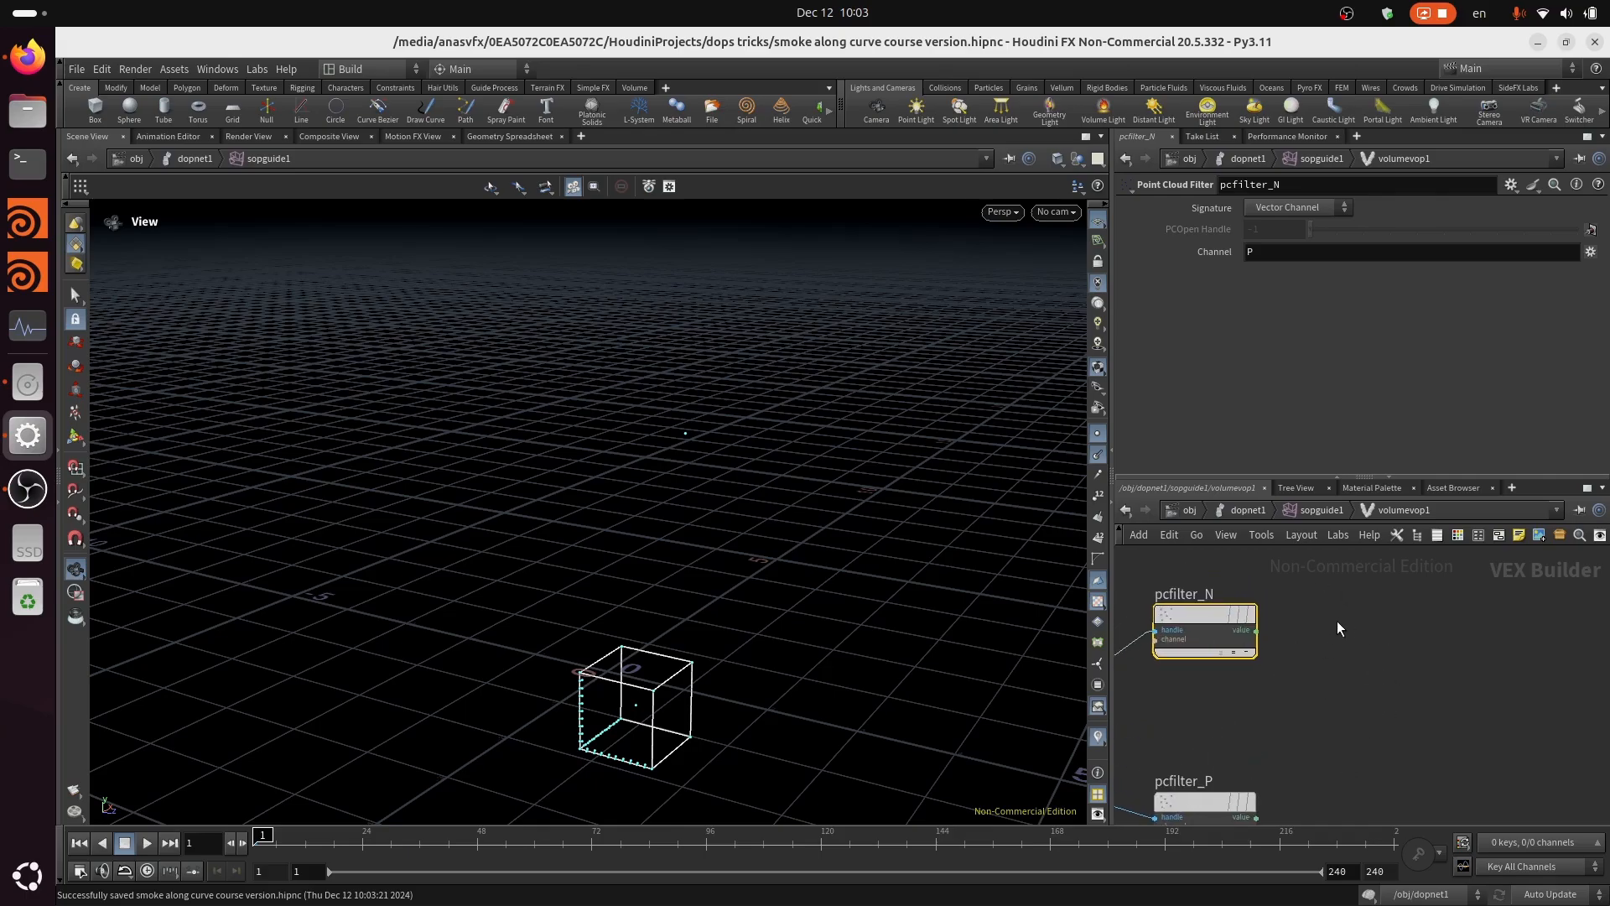
{"action": "key", "text": "Tab"}
{"action": "key", "text": "Escape"}
{"action": "key", "text": "Tab"}
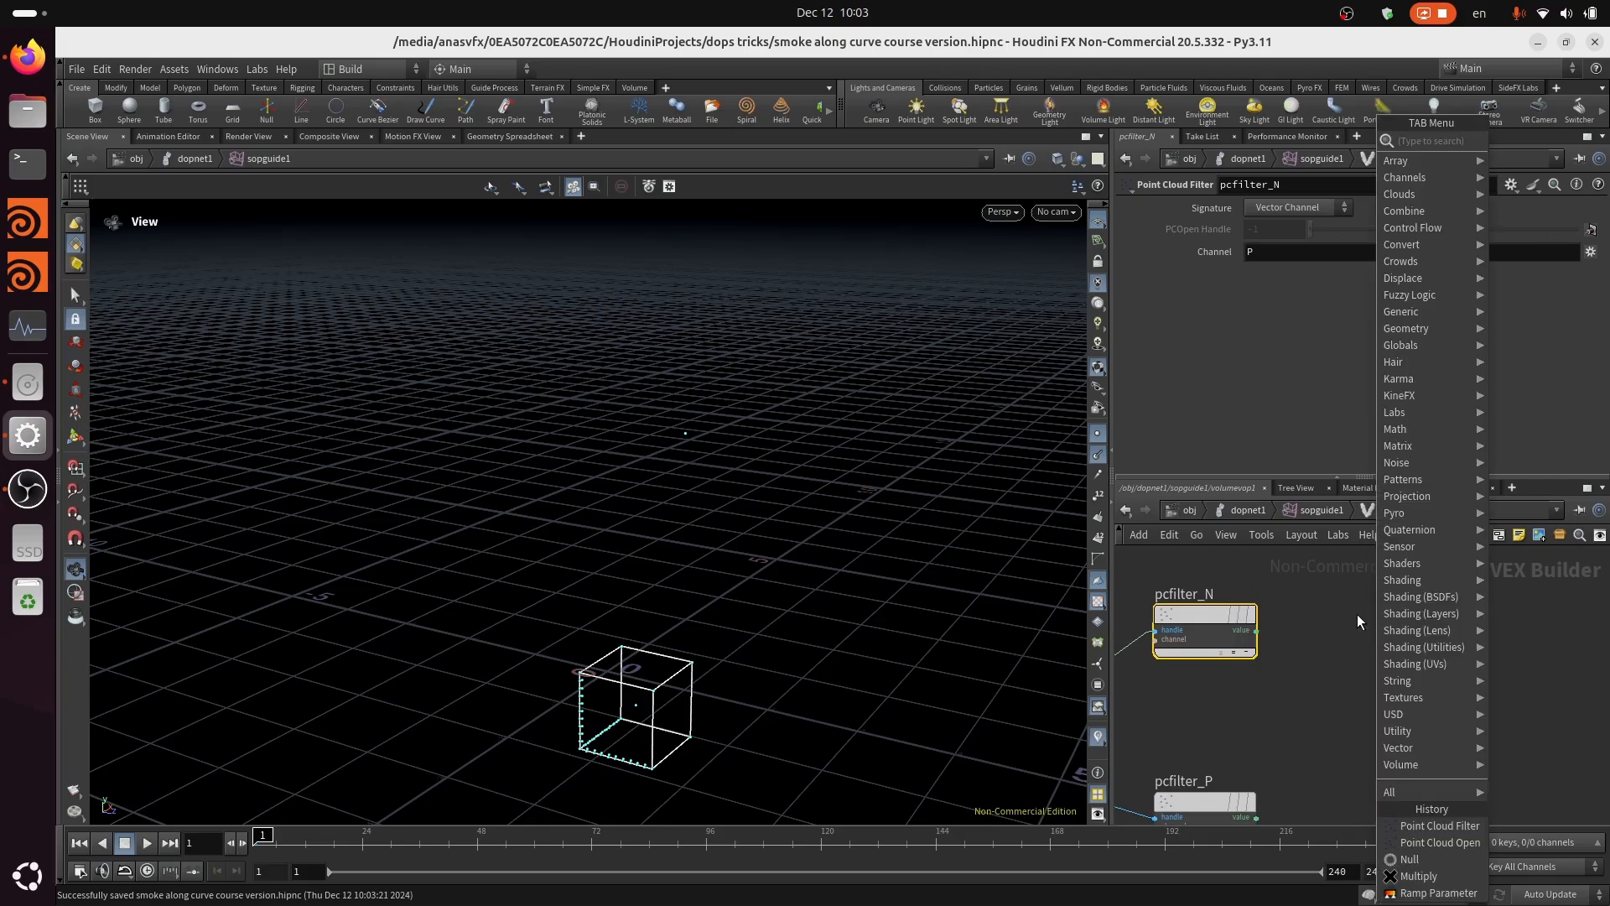
{"action": "type", "text": "ne"}
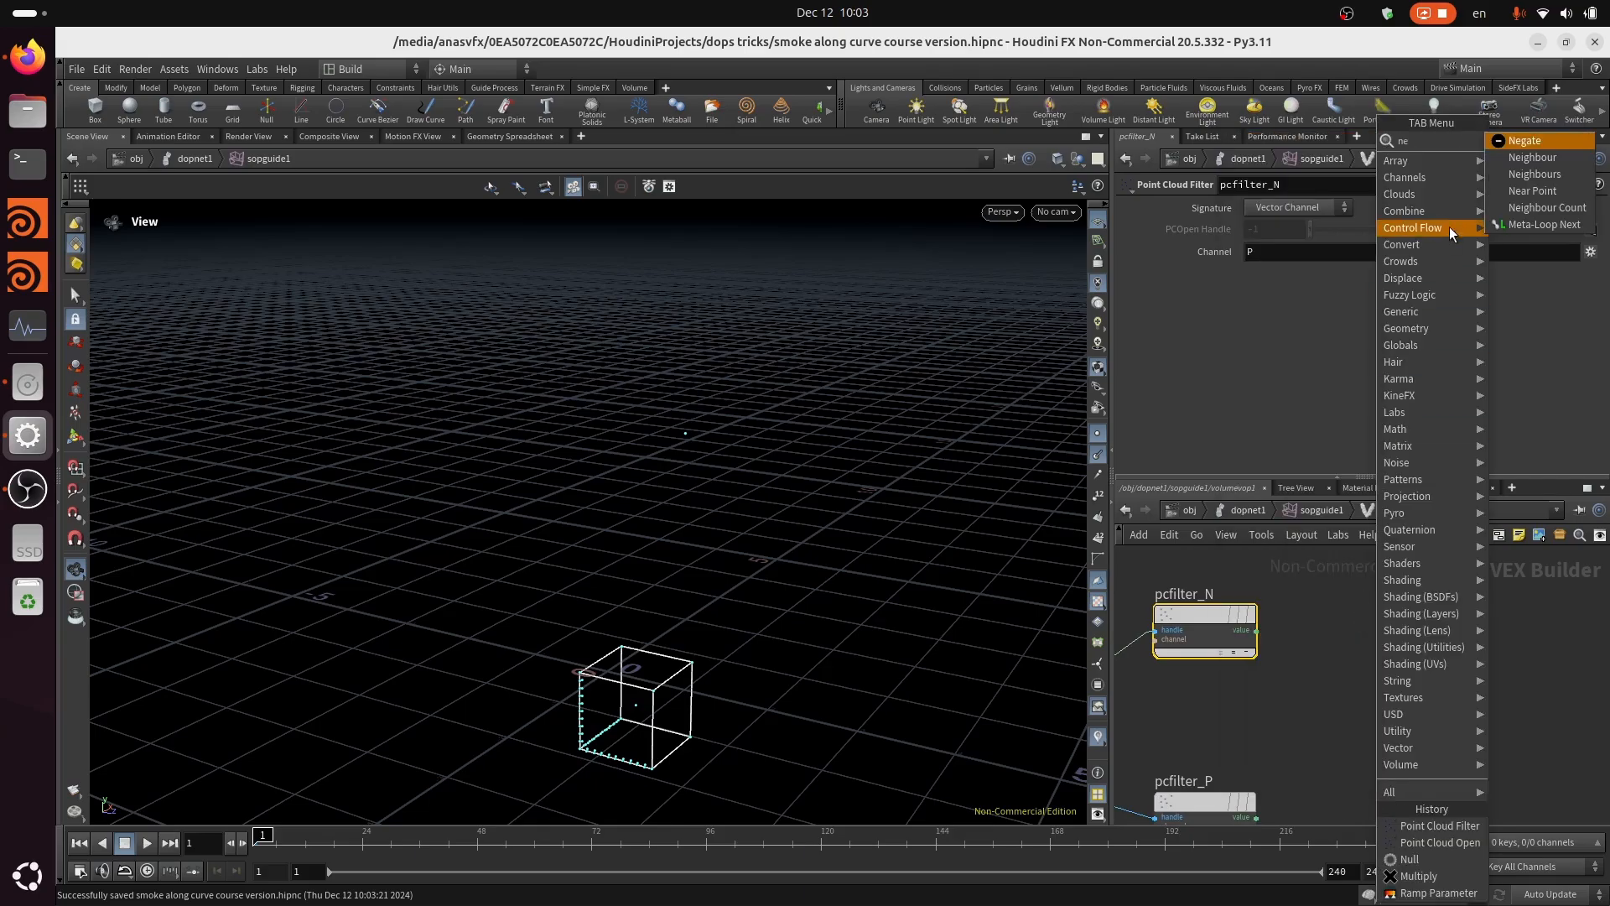
{"action": "left_click", "coordinate": [1531, 141]}
{"action": "left_click", "coordinate": [1384, 636]}
{"action": "mouse_move", "coordinate": [1257, 630]}
{"action": "left_mouse_down"}
{"action": "mouse_move", "coordinate": [1342, 646]}
{"action": "mouse_move", "coordinate": [1423, 621]}
{"action": "left_mouse_up"}
{"action": "scroll", "coordinate": [1477, 699], "scroll_direction": "down", "scroll_amount": 3}
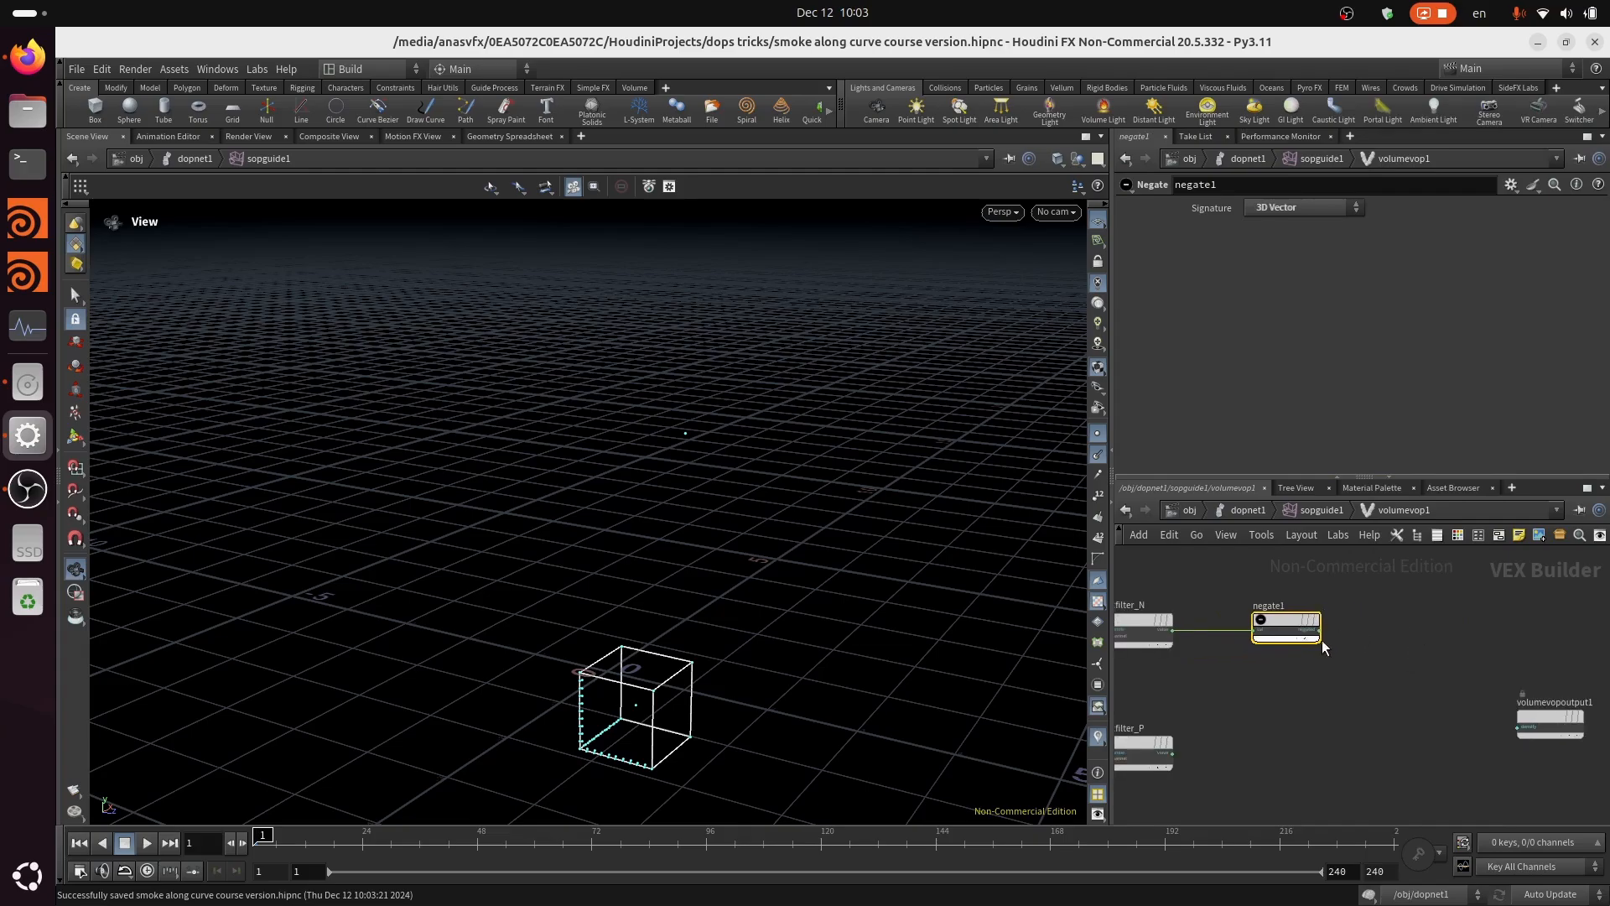
Step: Add a Normalize node after negate1, wire the negated output into it, and roughly level it with negate1
{"action": "scroll", "coordinate": [1359, 637], "scroll_direction": "up", "scroll_amount": 2}
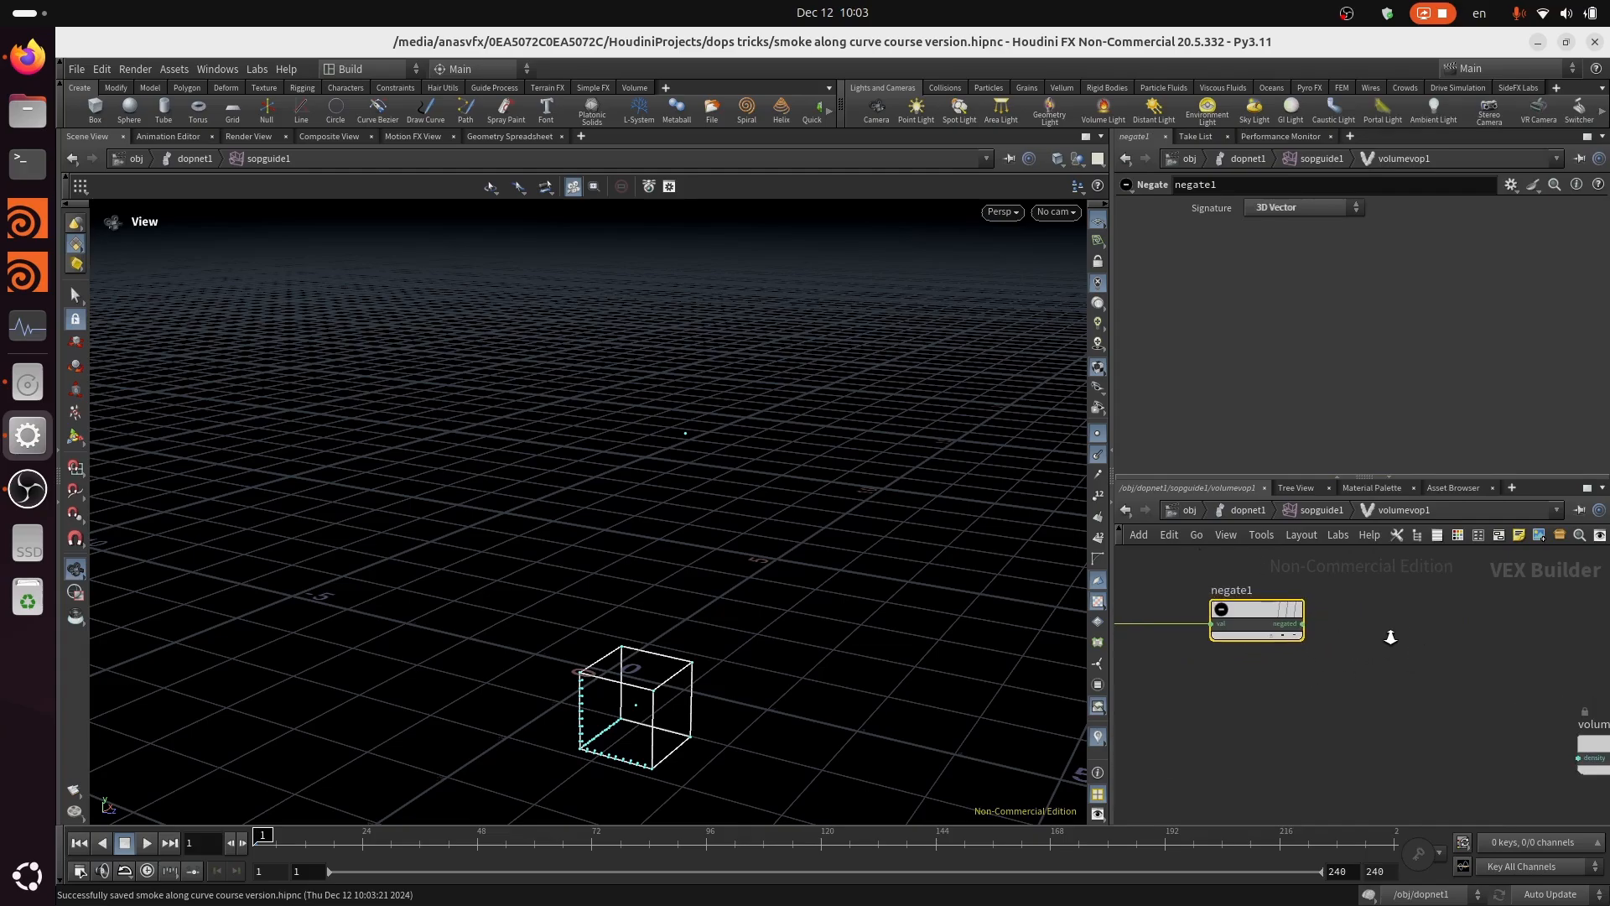
{"action": "key", "text": "Tab"}
{"action": "type", "text": "no"}
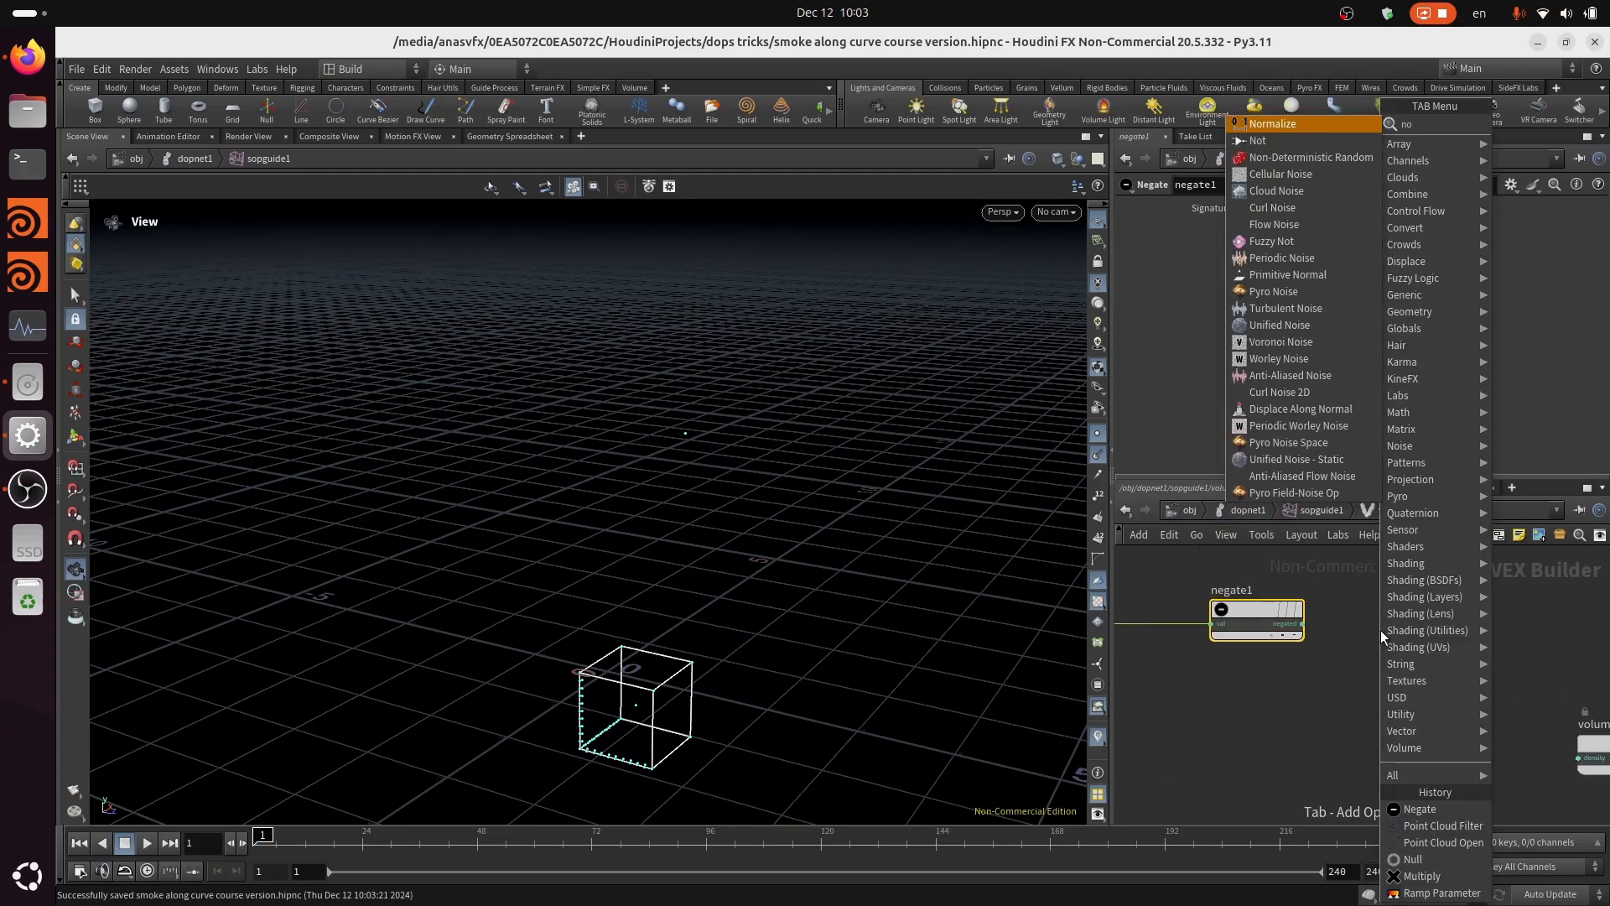
{"action": "type", "text": "rm"}
{"action": "left_click", "coordinate": [1330, 124]}
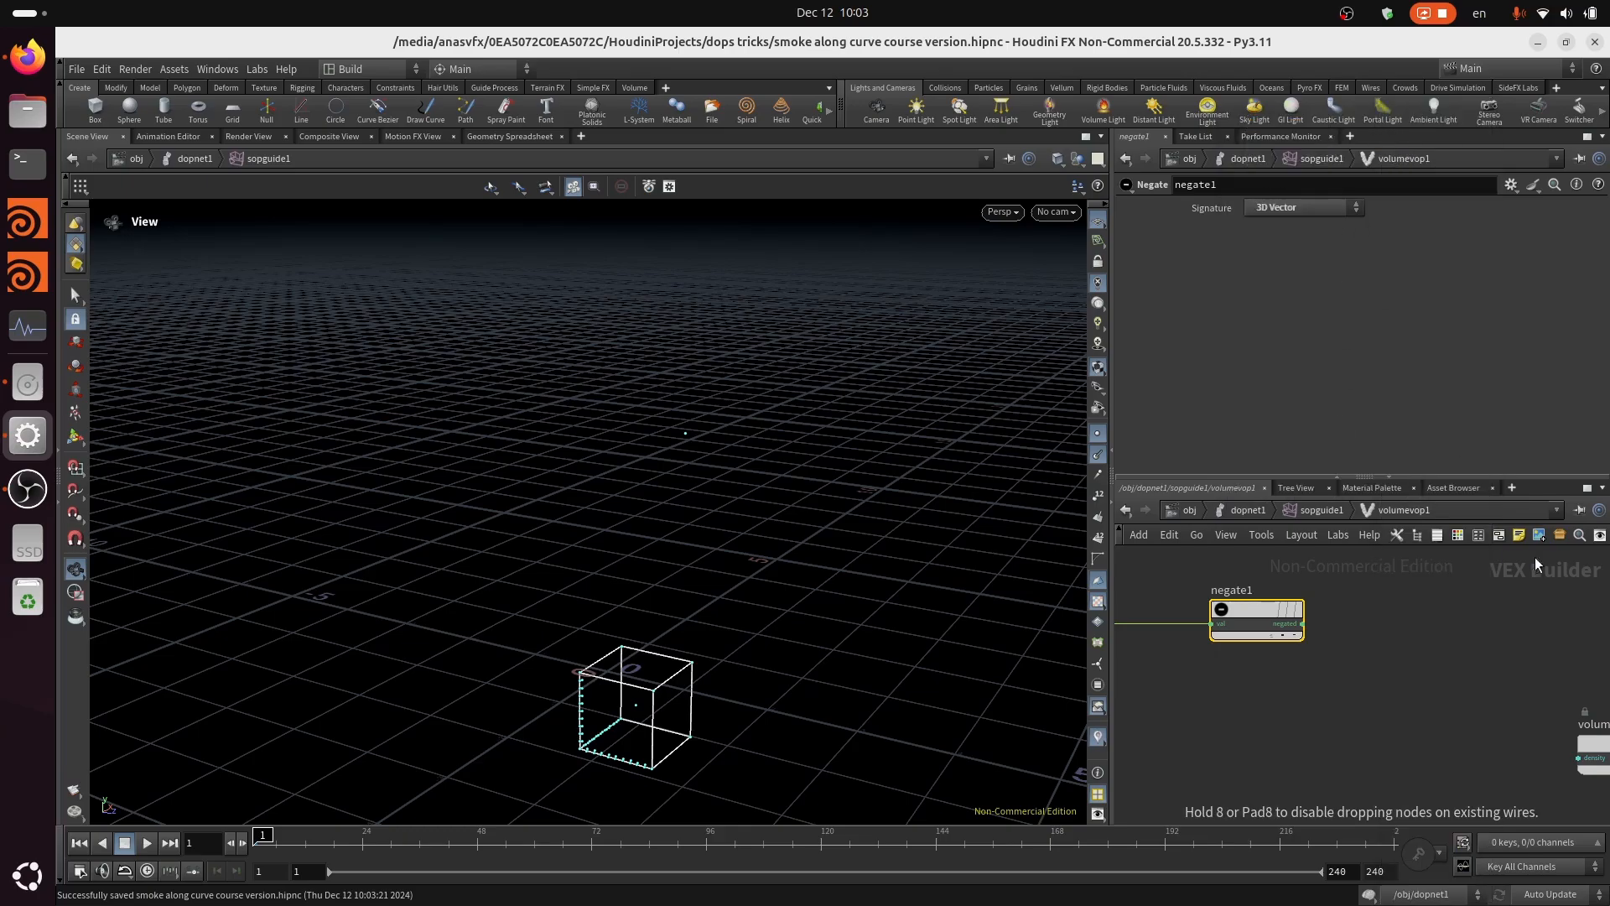
{"action": "left_click", "coordinate": [1437, 633]}
{"action": "left_click", "coordinate": [1302, 623]}
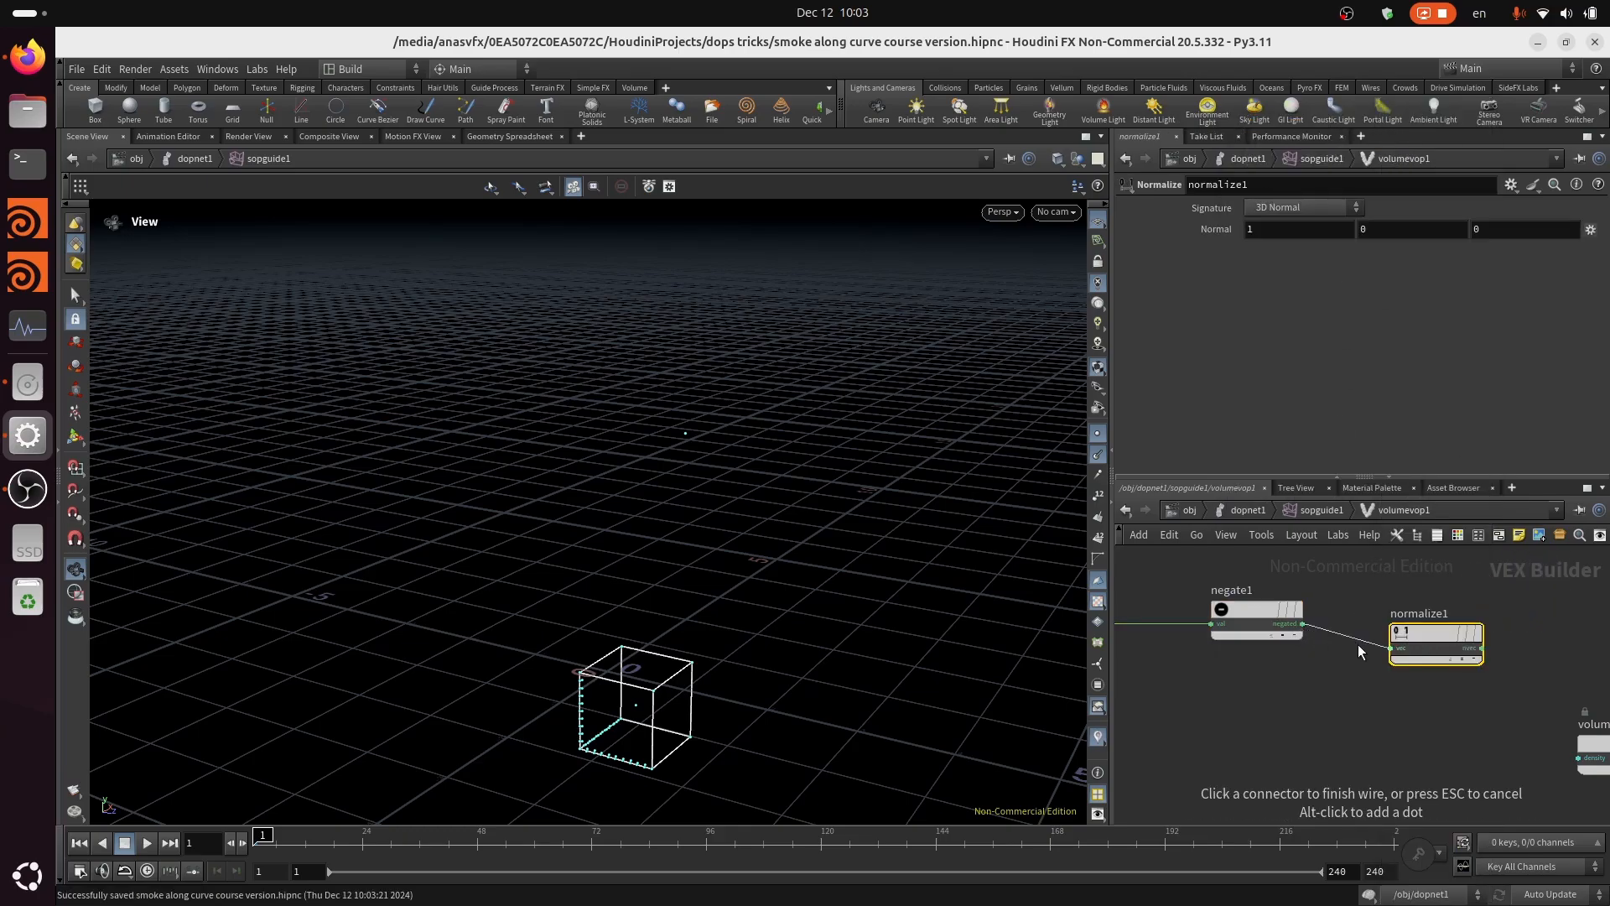
{"action": "left_click", "coordinate": [1454, 624]}
{"action": "left_click_drag", "start_coordinate": [1451, 617], "coordinate": [1493, 604]}
{"action": "middle_click_drag", "start_coordinate": [1464, 689], "coordinate": [1339, 678]}
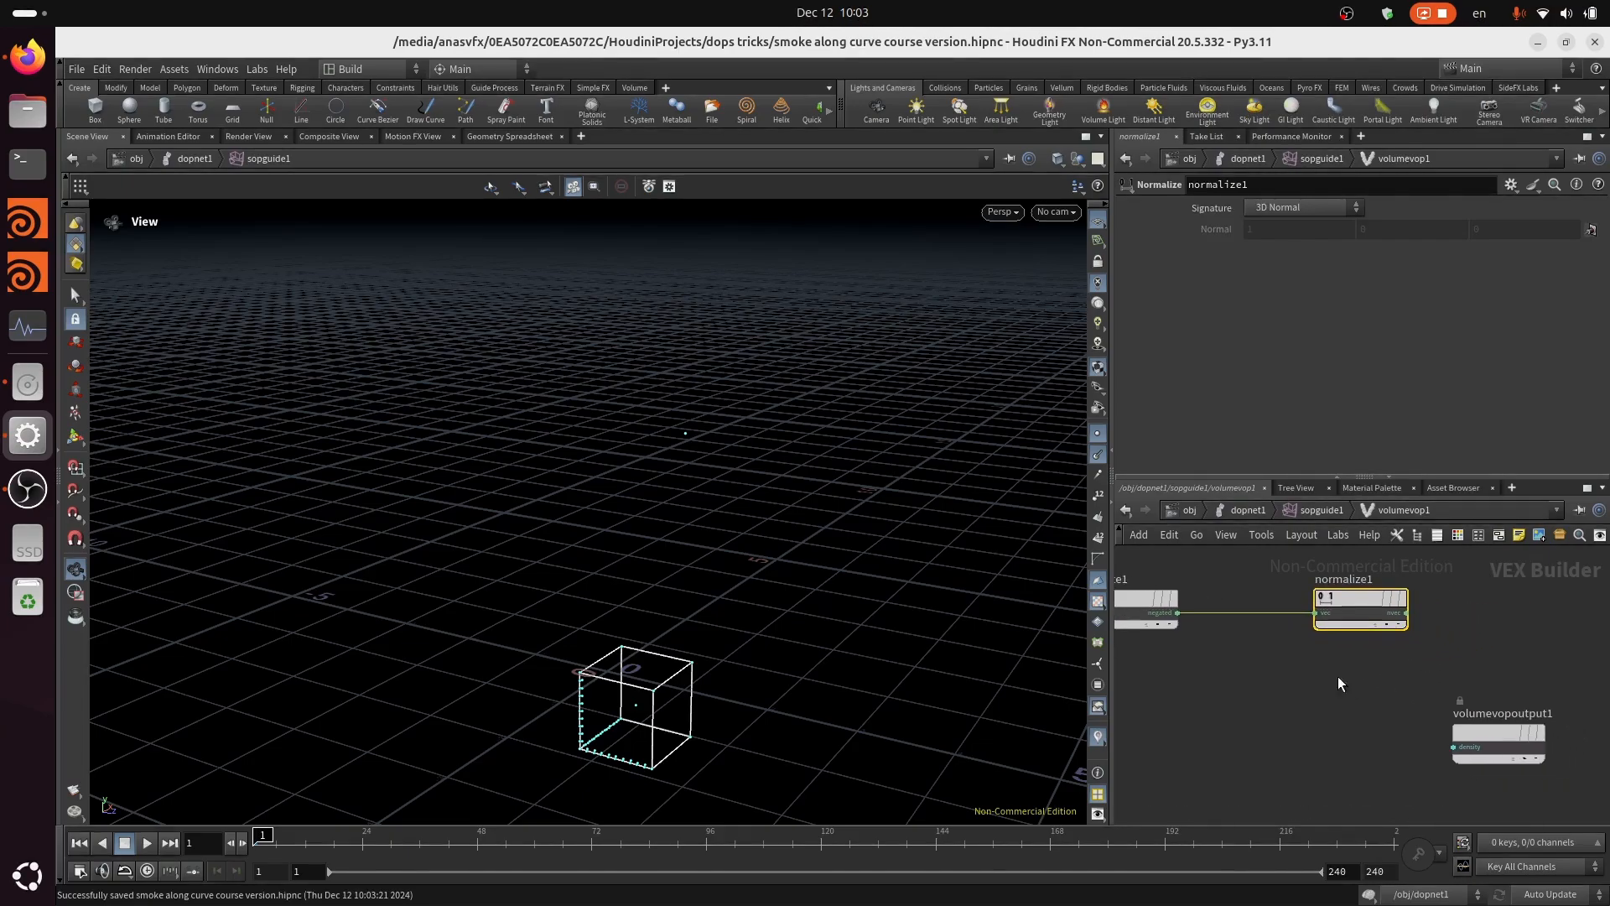
Step: Add a Subtract node beside pcfilter_P and wire the filter's value output into its first input
{"action": "scroll", "coordinate": [1469, 657], "scroll_direction": "down", "scroll_amount": 3}
{"action": "middle_click_drag", "start_coordinate": [1213, 765], "coordinate": [1365, 738]}
{"action": "scroll", "coordinate": [1359, 731], "scroll_direction": "up", "scroll_amount": 3}
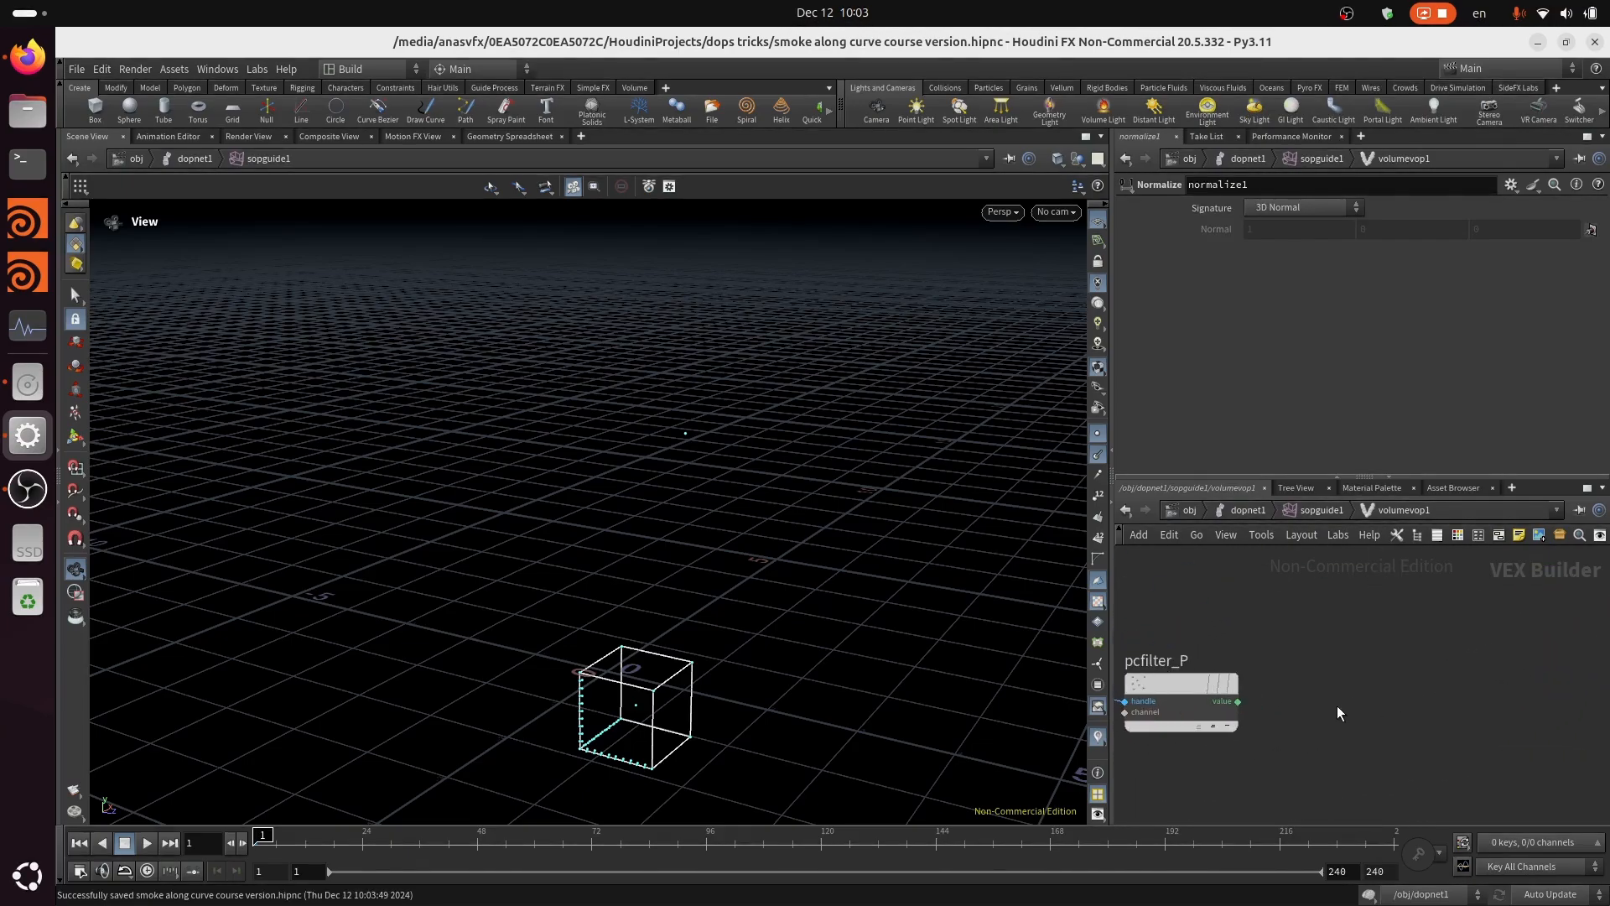
{"action": "scroll", "coordinate": [1460, 663], "scroll_direction": "down", "scroll_amount": 4}
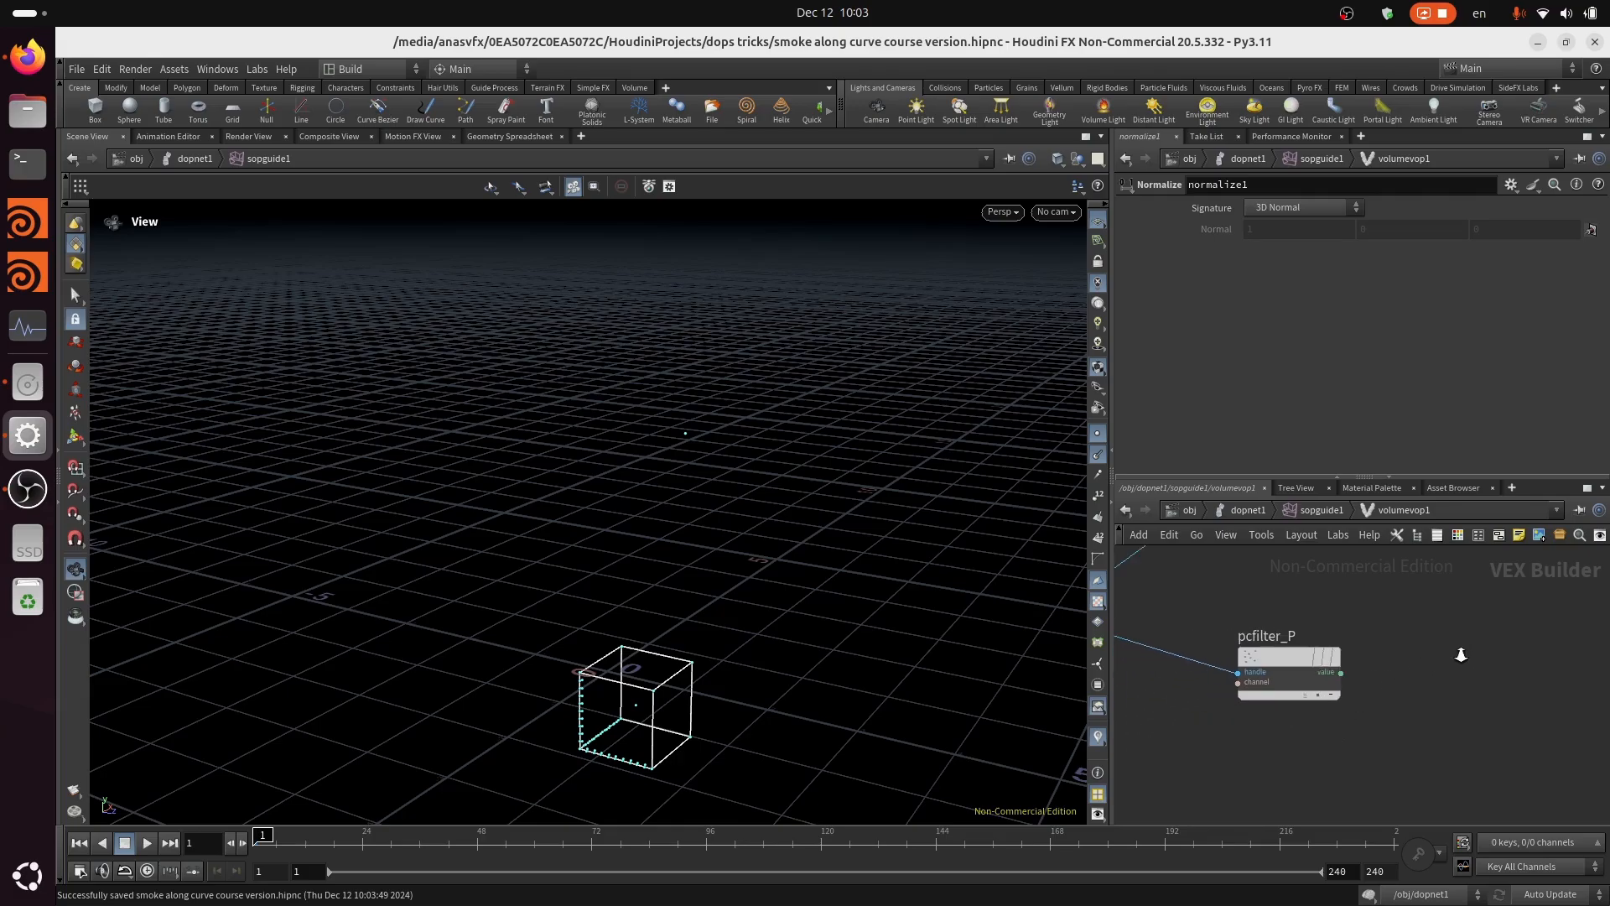
{"action": "middle_click_drag", "start_coordinate": [1458, 678], "coordinate": [1369, 738]}
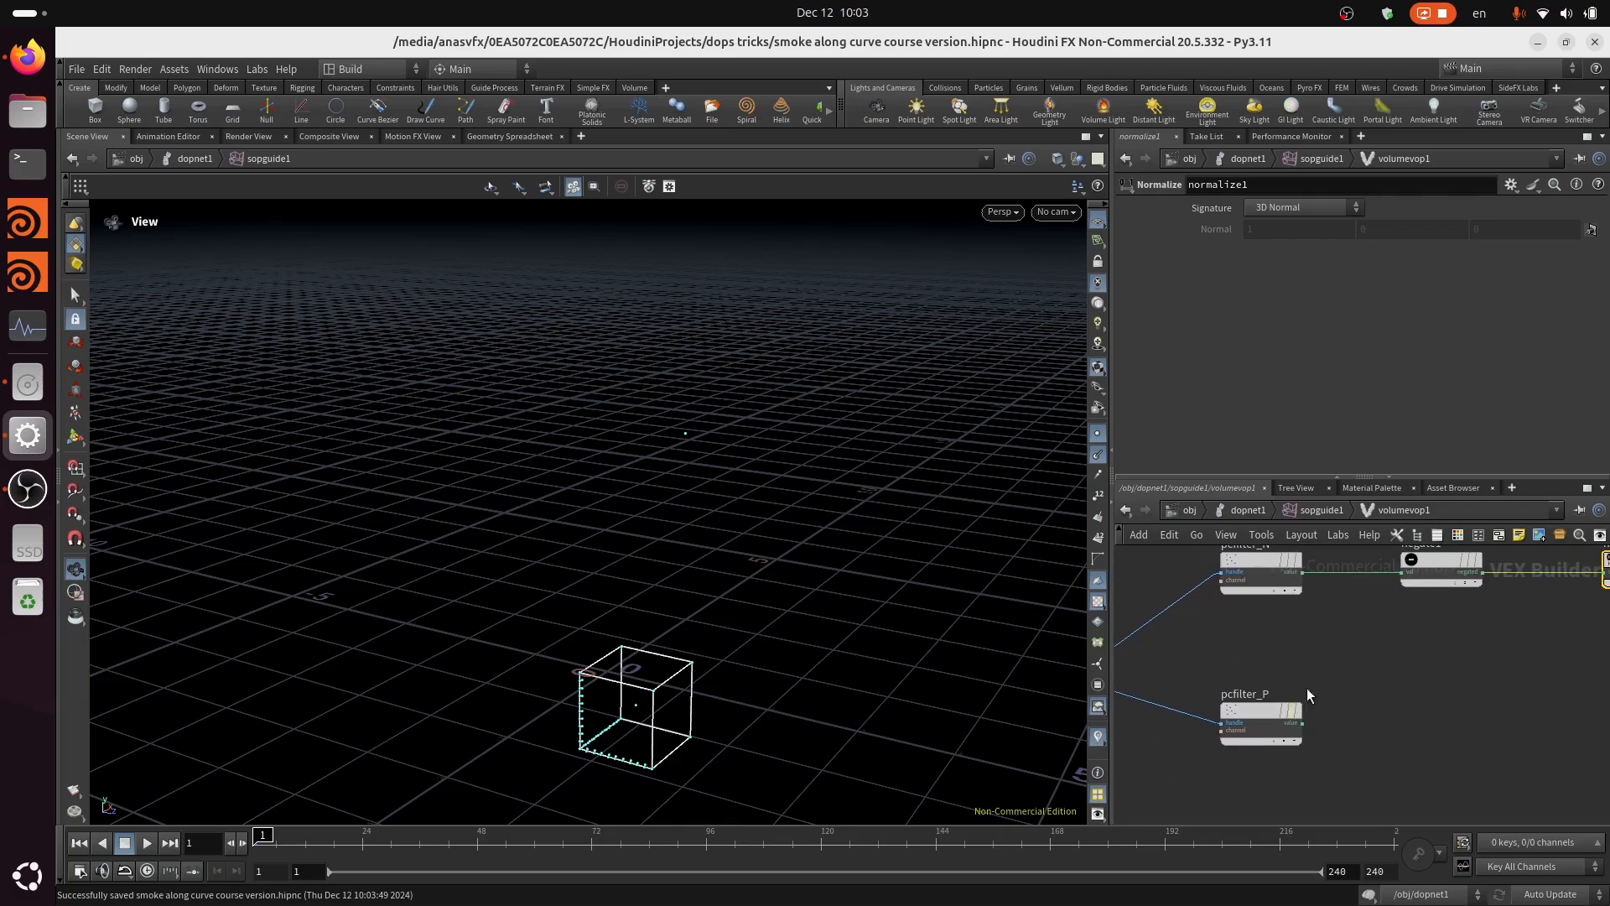
{"action": "key", "text": "Tab"}
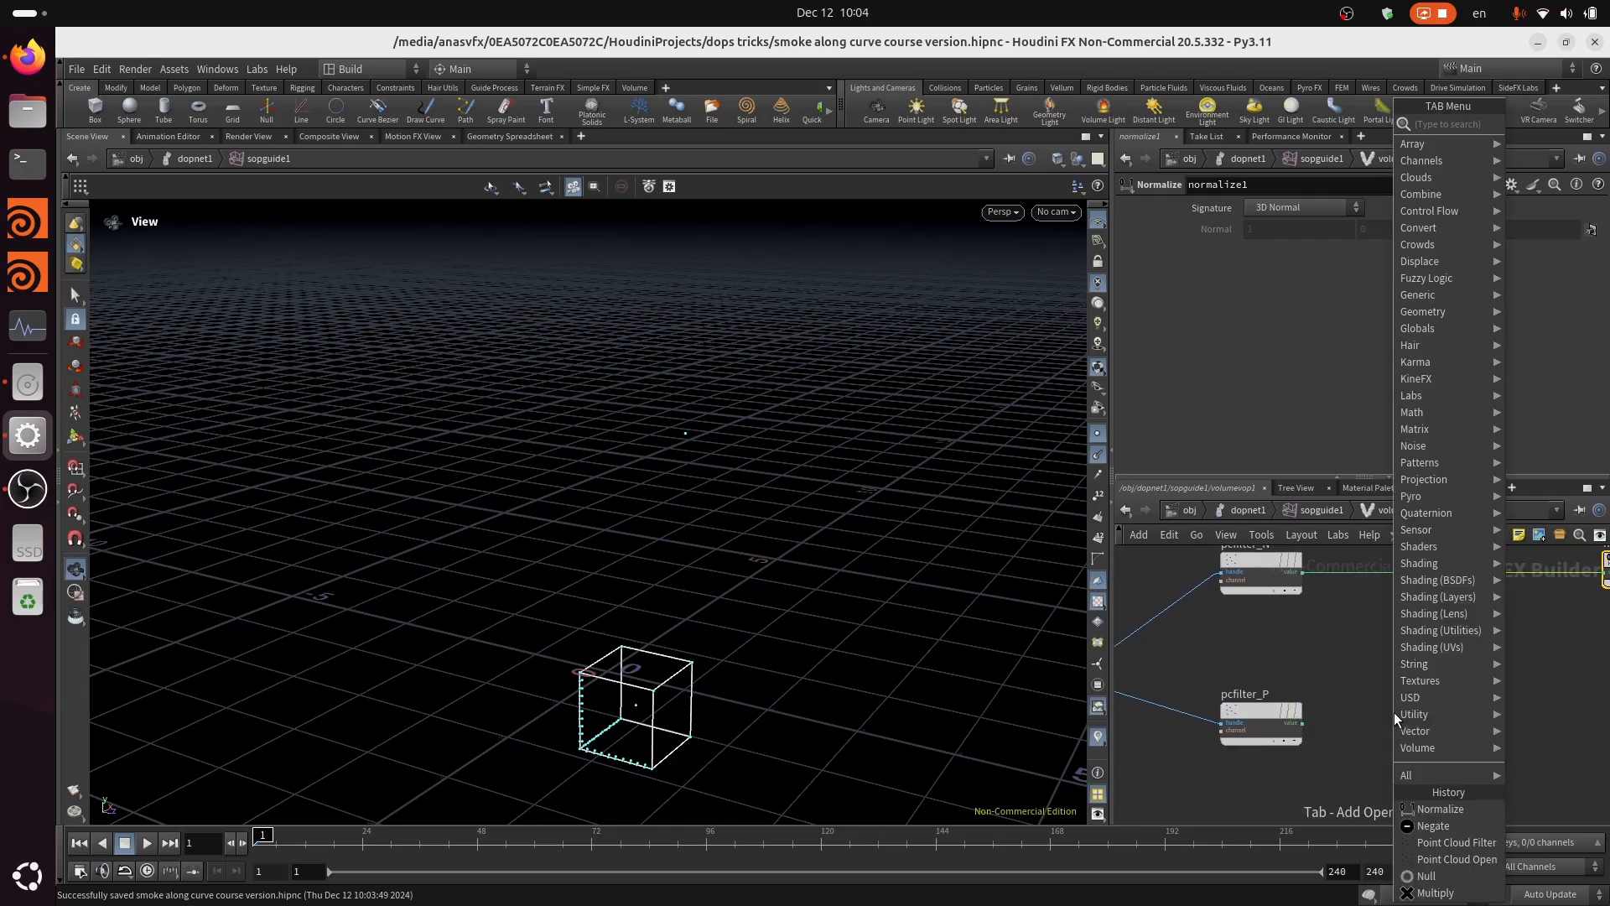
{"action": "type", "text": "subt"}
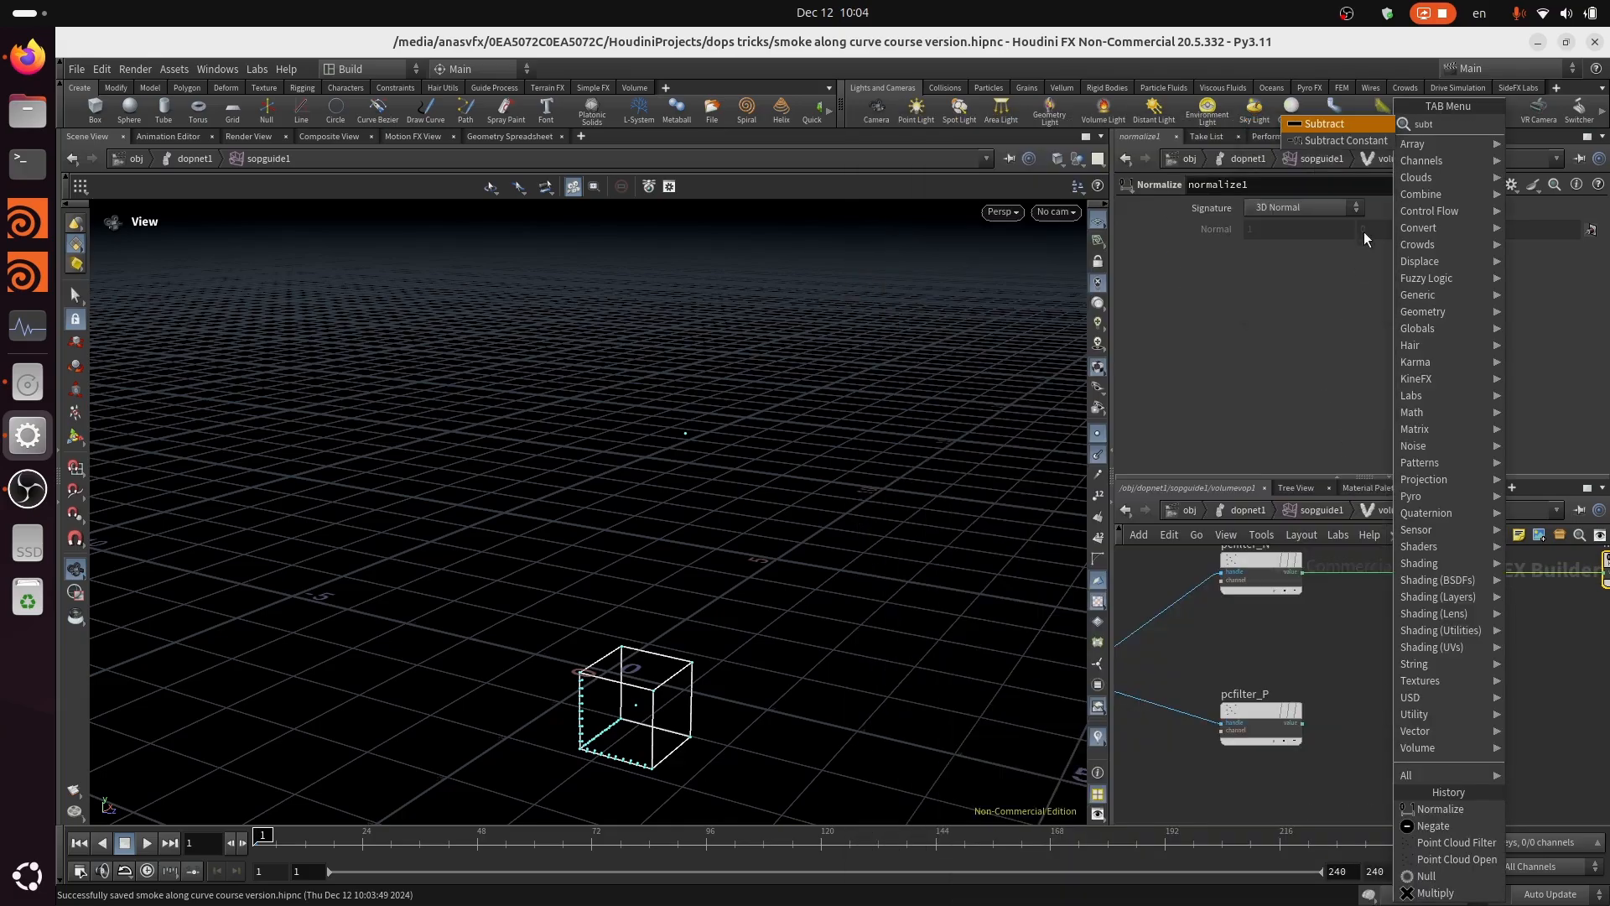
{"action": "left_click", "coordinate": [1350, 124]}
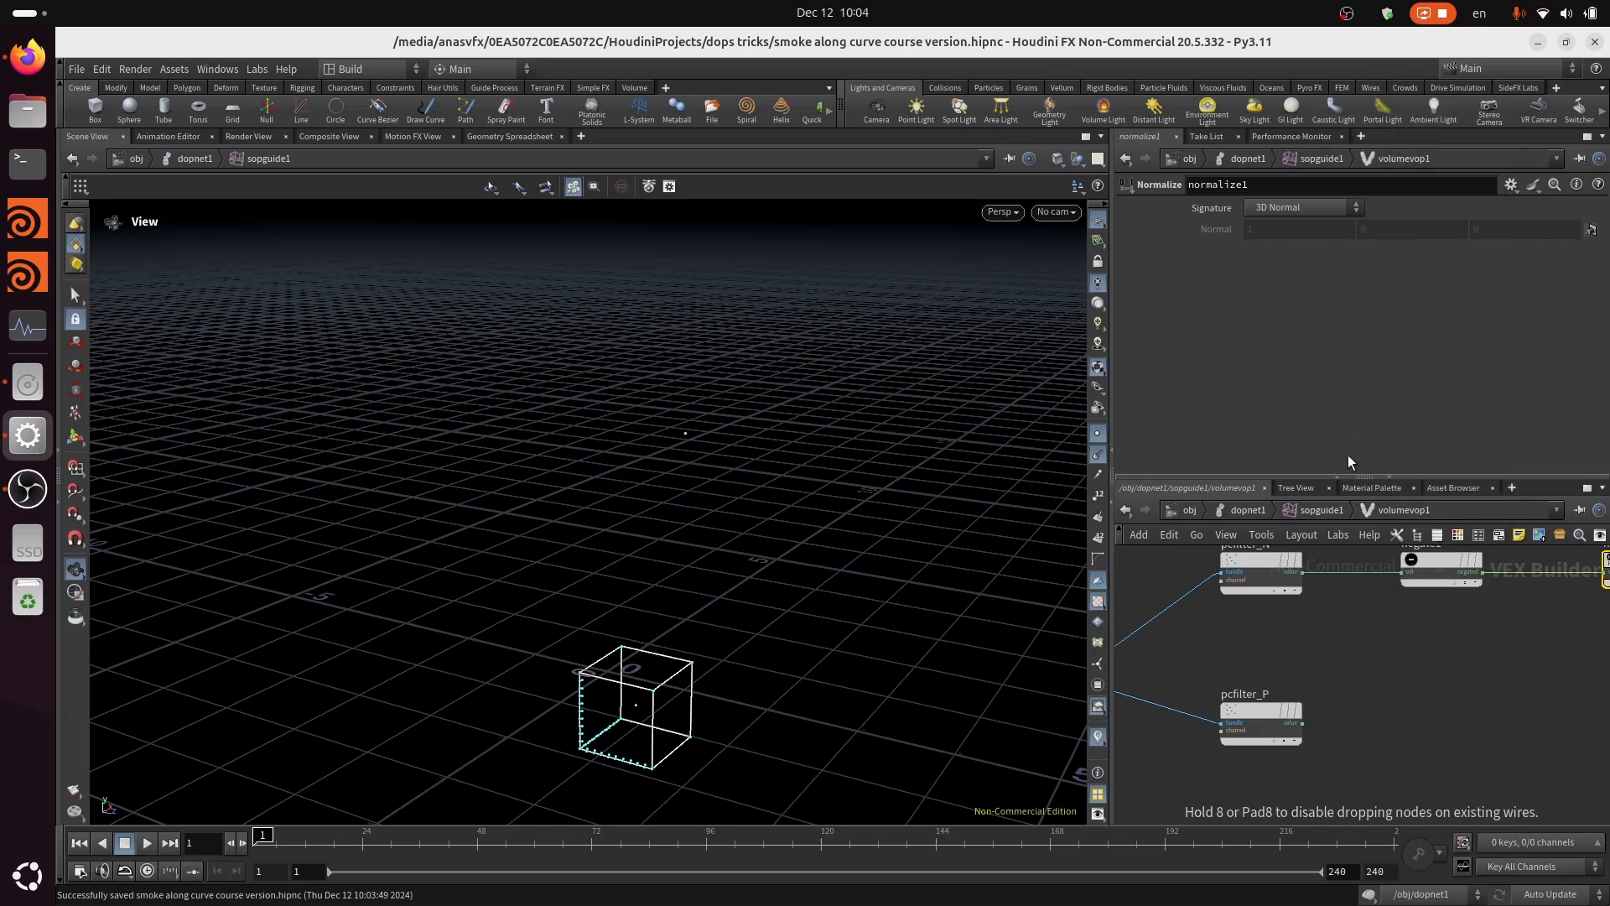
{"action": "left_click", "coordinate": [1411, 697]}
{"action": "scroll", "coordinate": [1327, 747], "scroll_direction": "up", "scroll_amount": 3}
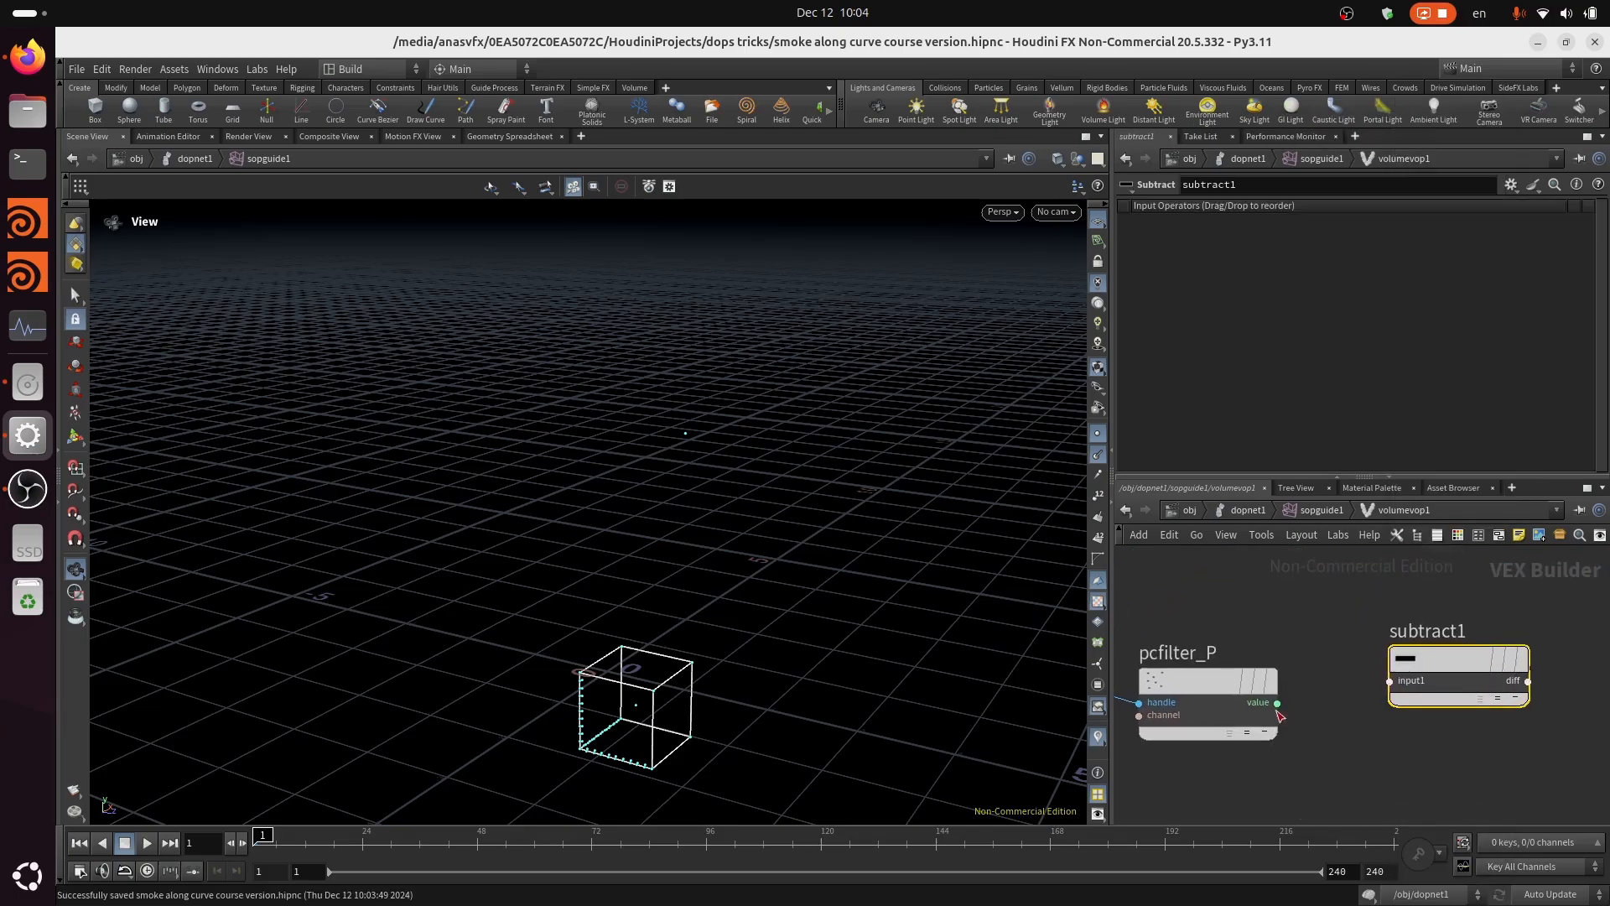
{"action": "left_click", "coordinate": [1277, 703]}
{"action": "left_click", "coordinate": [1399, 695]}
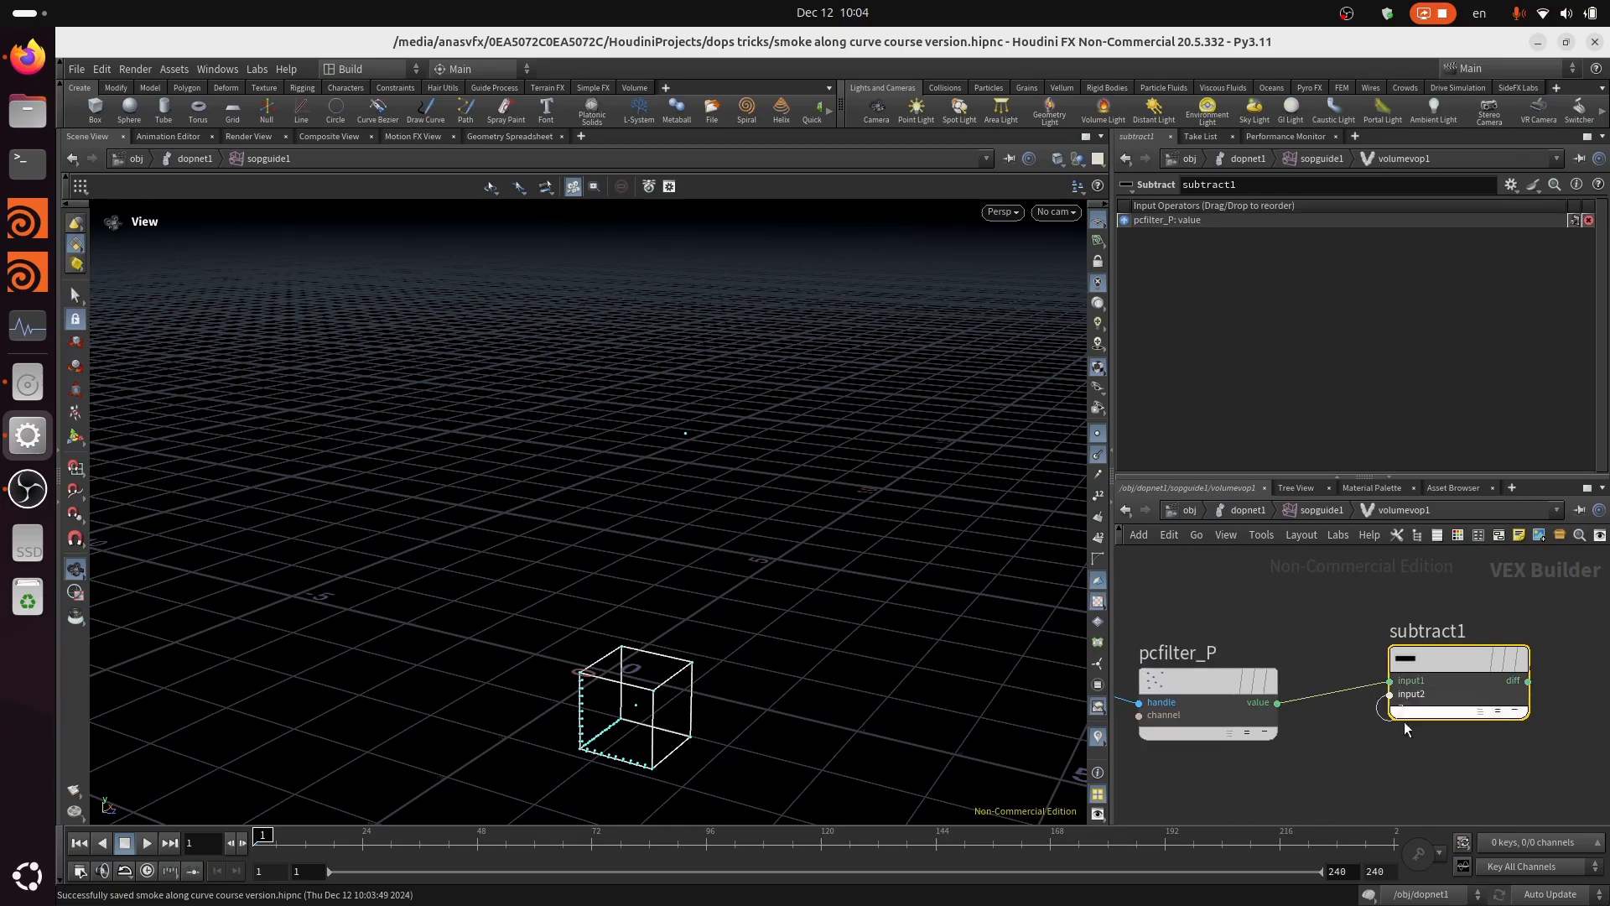
Step: Wire the P output of volumevopglobal1 into the second input of subtract1
{"action": "middle_click_drag", "start_coordinate": [1205, 607], "coordinate": [1604, 571]}
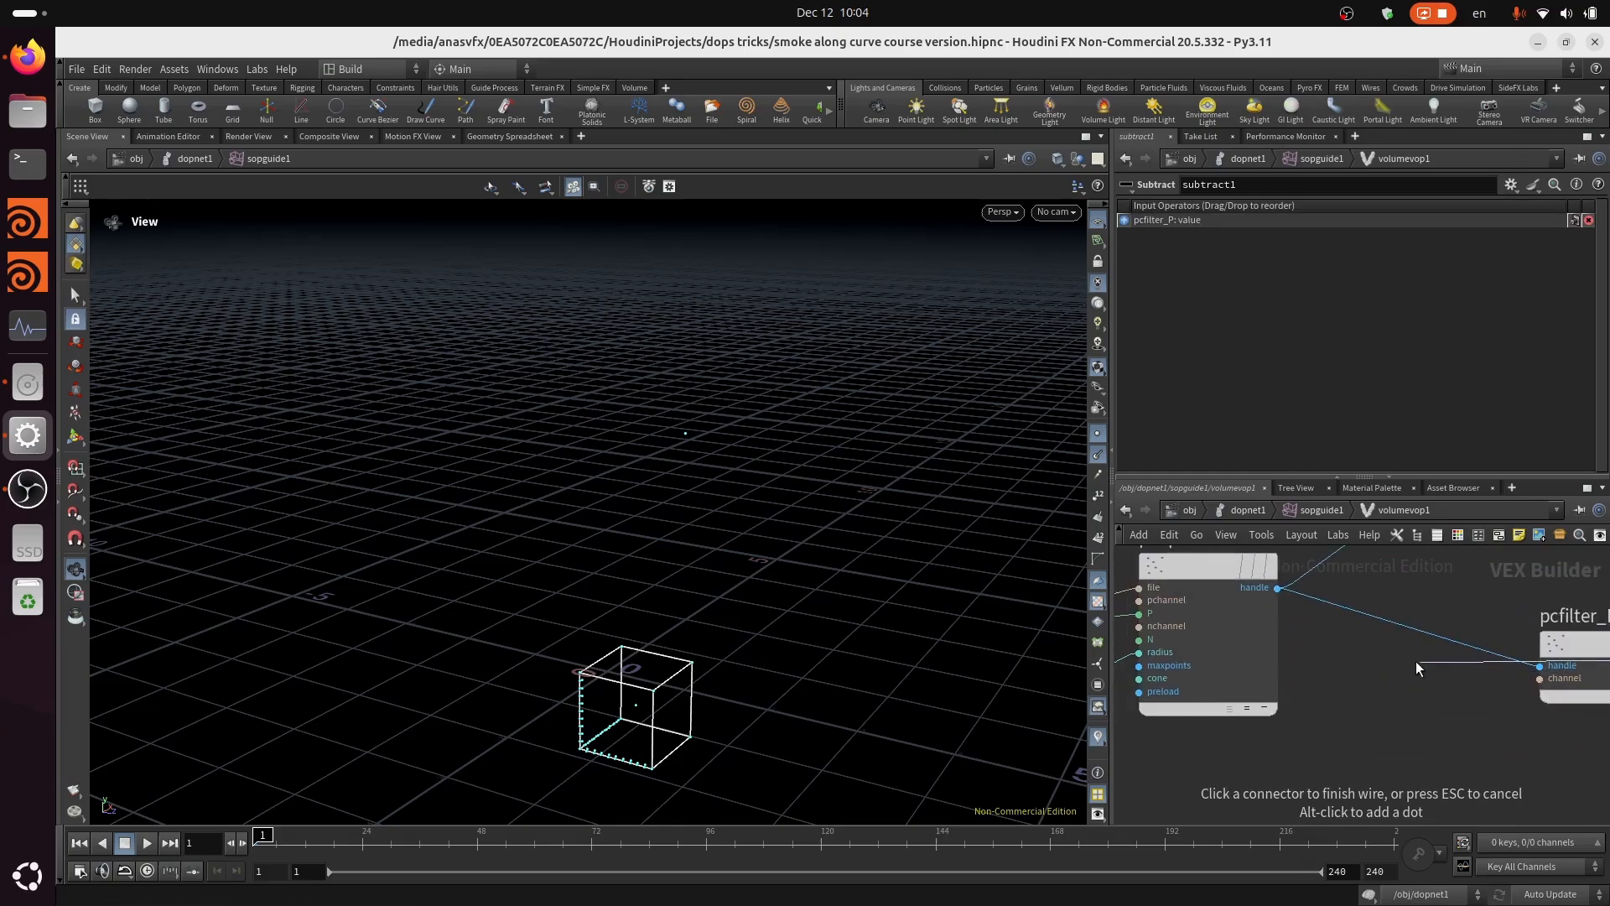
{"action": "right_click_drag", "start_coordinate": [1418, 669], "coordinate": [1405, 748]}
{"action": "middle_click_drag", "start_coordinate": [1228, 724], "coordinate": [1606, 751]}
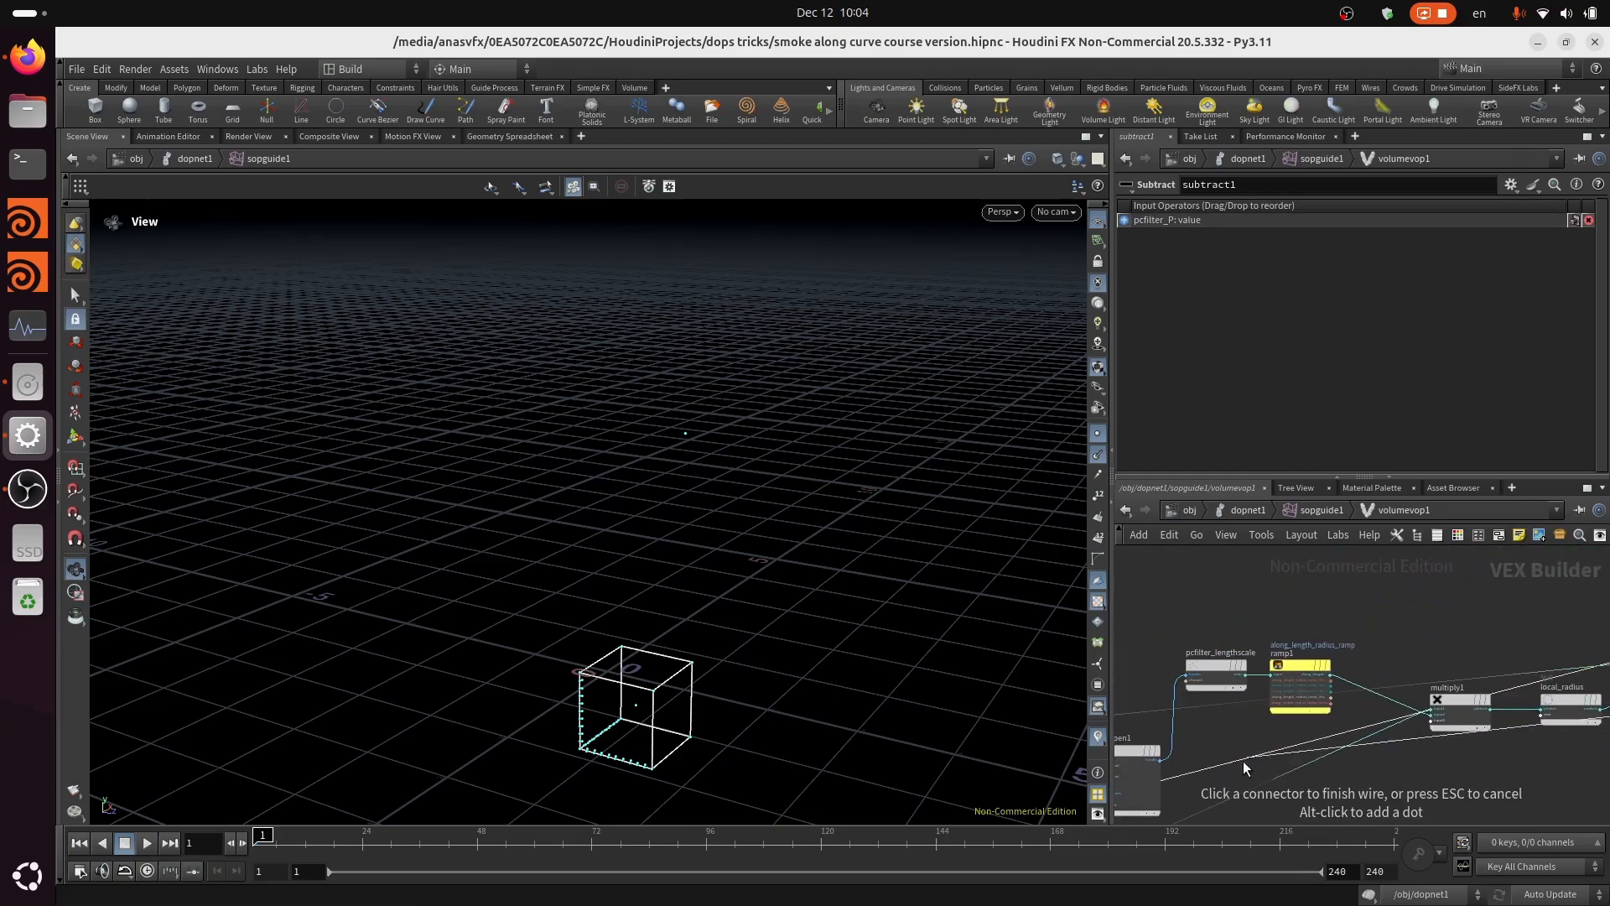
{"action": "middle_click_drag", "start_coordinate": [1214, 743], "coordinate": [1589, 748]}
{"action": "scroll", "coordinate": [1314, 767], "scroll_direction": "up", "scroll_amount": 5}
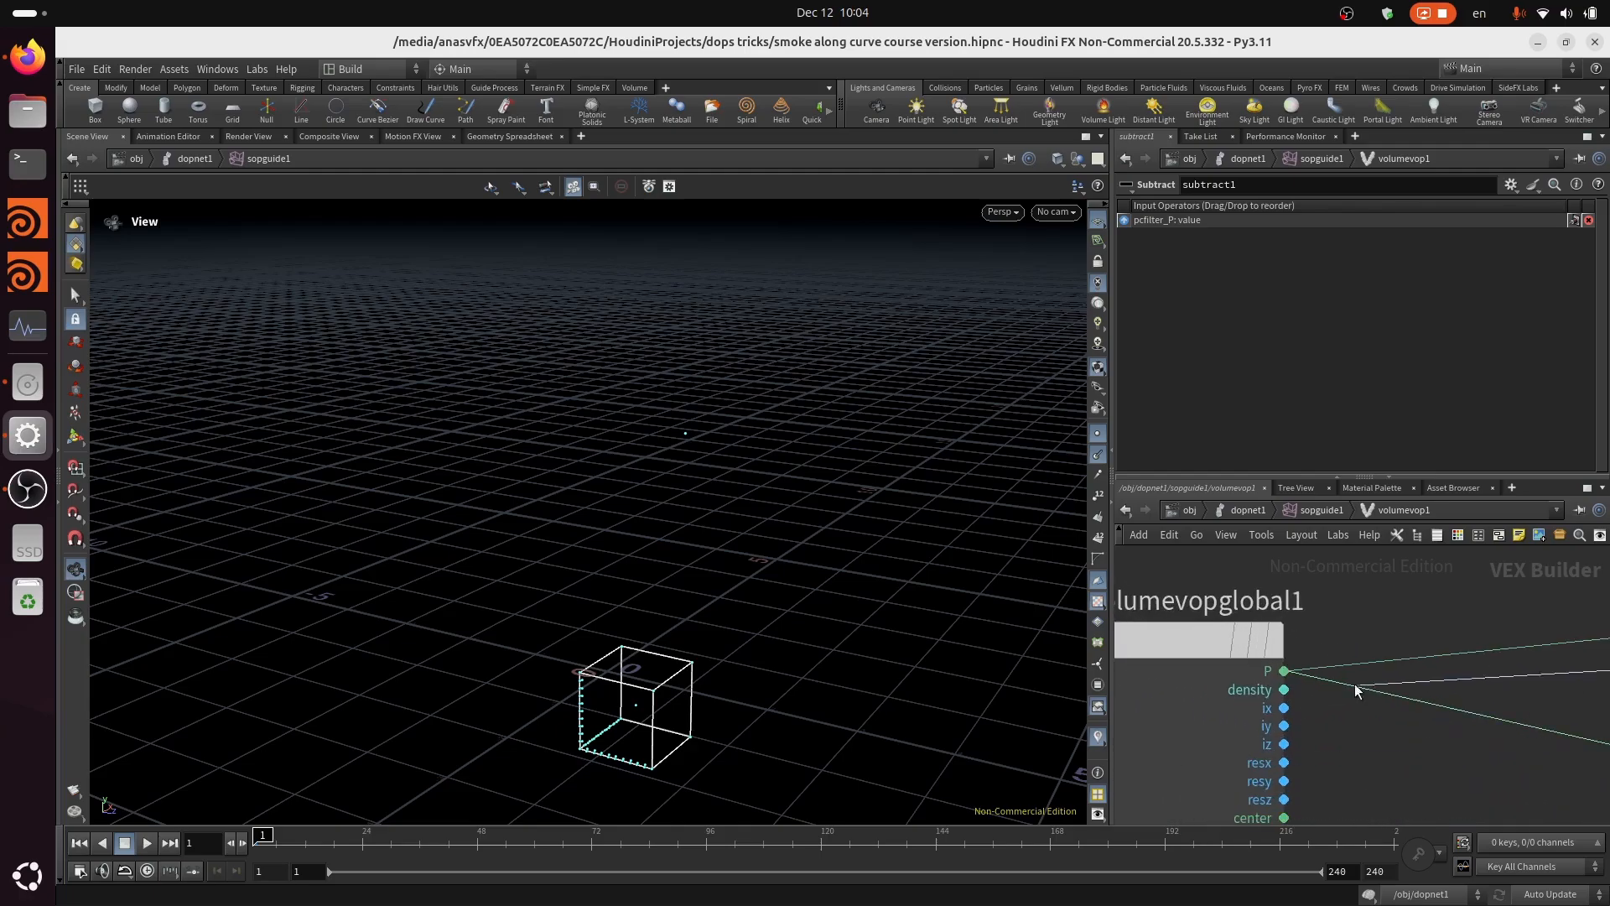
{"action": "left_click", "coordinate": [1284, 671]}
{"action": "middle_click_drag", "start_coordinate": [1395, 642], "coordinate": [1226, 657]}
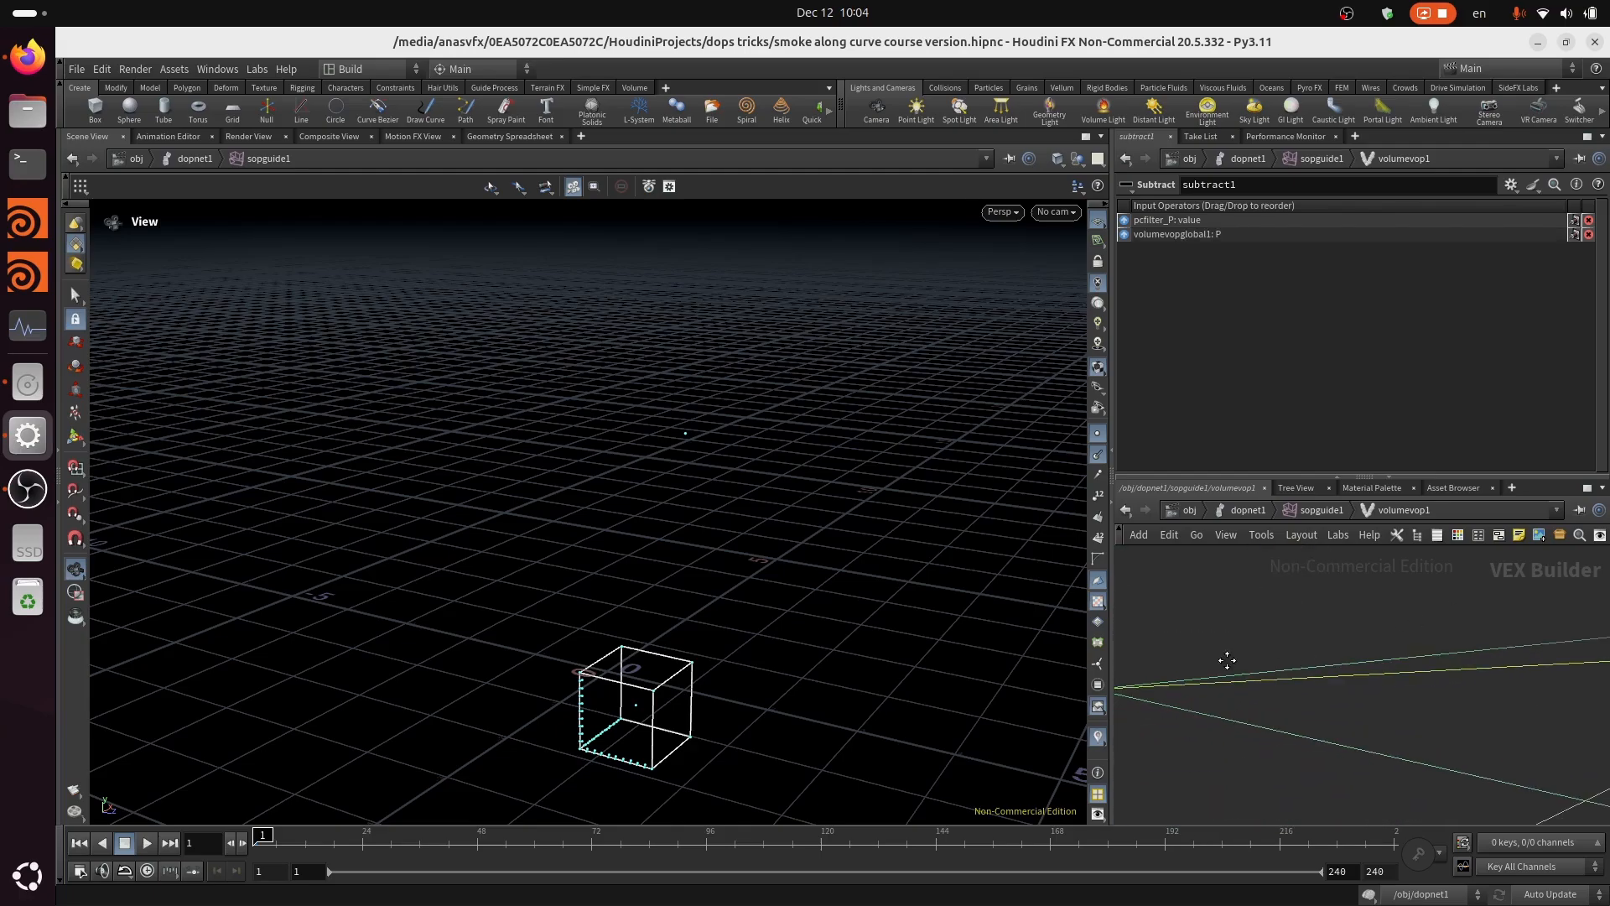
Step: Place a second Normalize node between subtract1 and the volume output
{"action": "right_click_drag", "start_coordinate": [1282, 627], "coordinate": [1287, 746]}
{"action": "middle_click_drag", "start_coordinate": [1555, 711], "coordinate": [893, 808]}
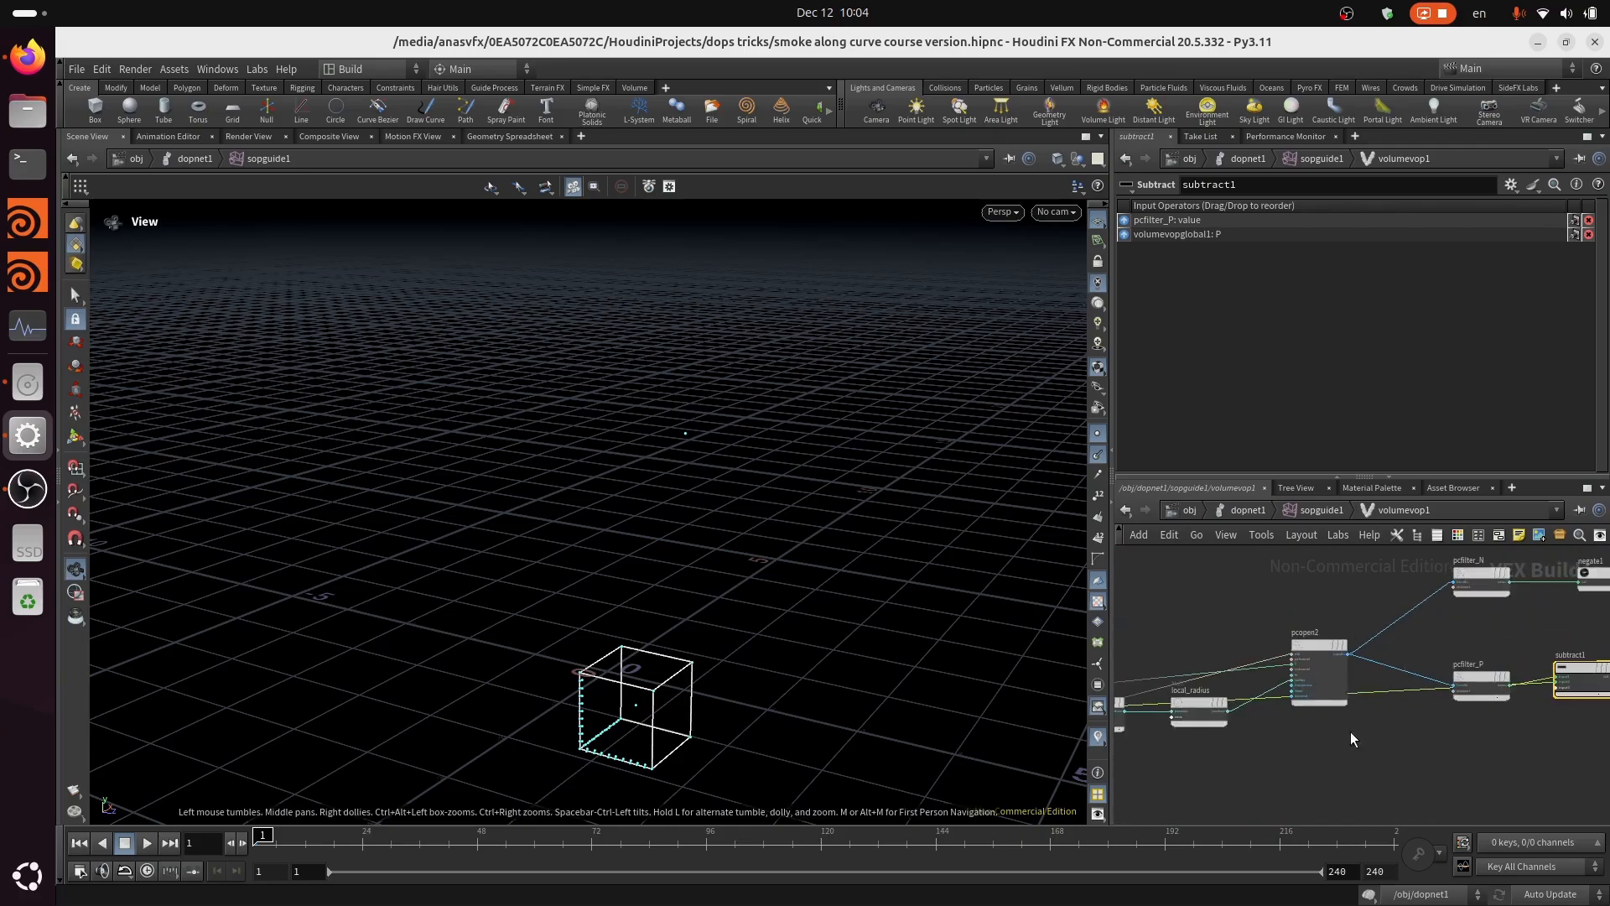
{"action": "middle_click_drag", "start_coordinate": [1351, 731], "coordinate": [1042, 737]}
{"action": "middle_click_drag", "start_coordinate": [1135, 692], "coordinate": [1159, 713]}
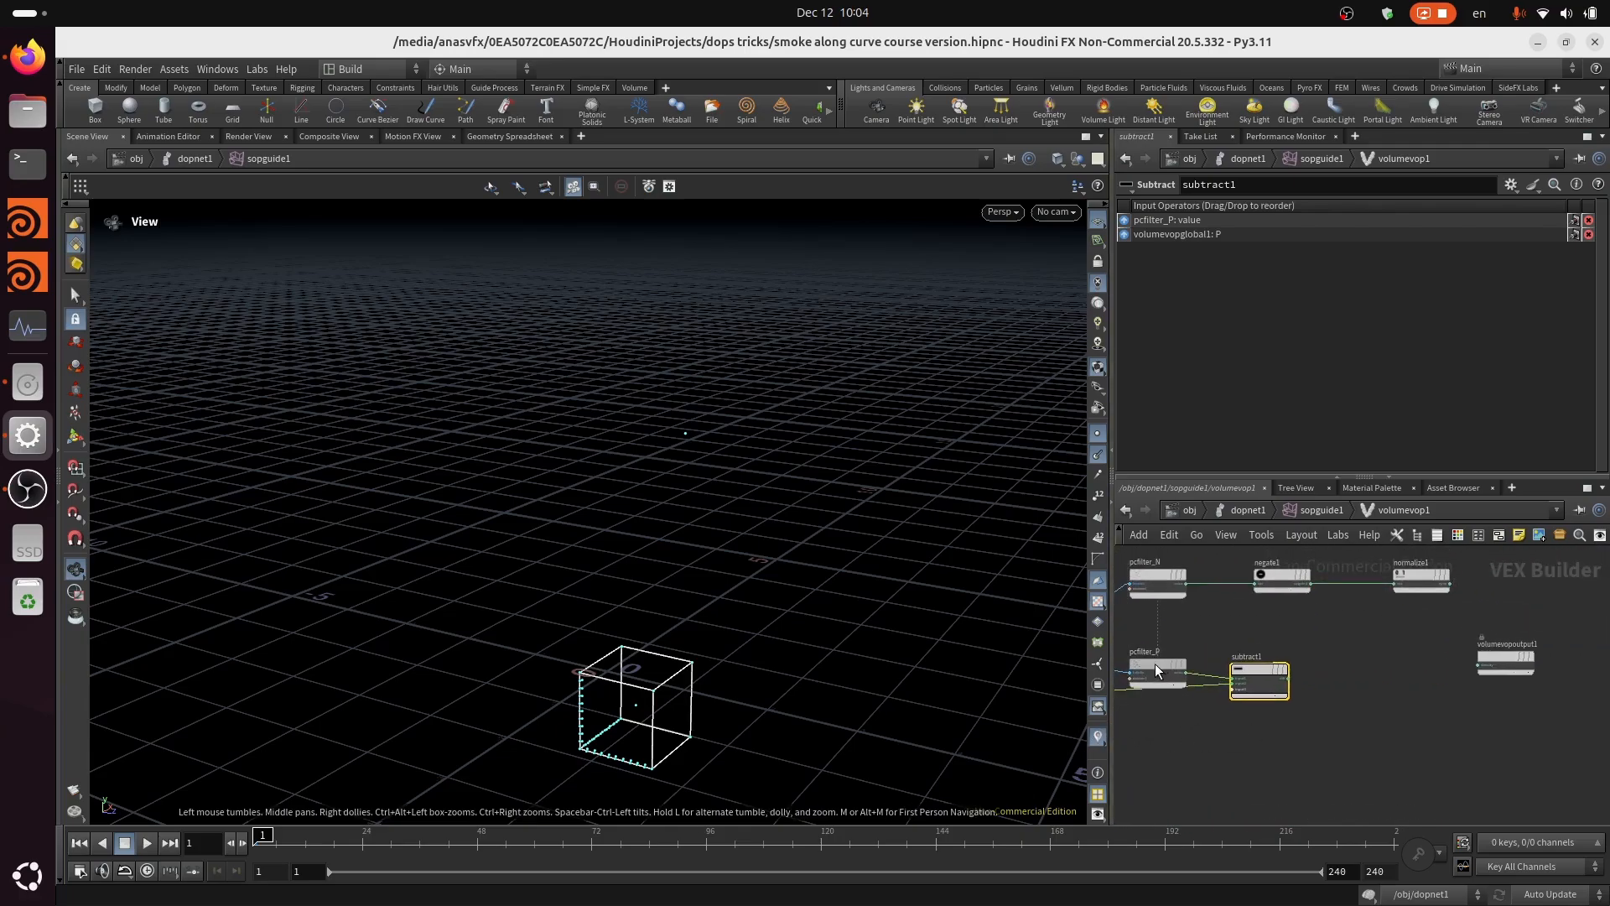
{"action": "scroll", "coordinate": [1258, 696], "scroll_direction": "up", "scroll_amount": 3}
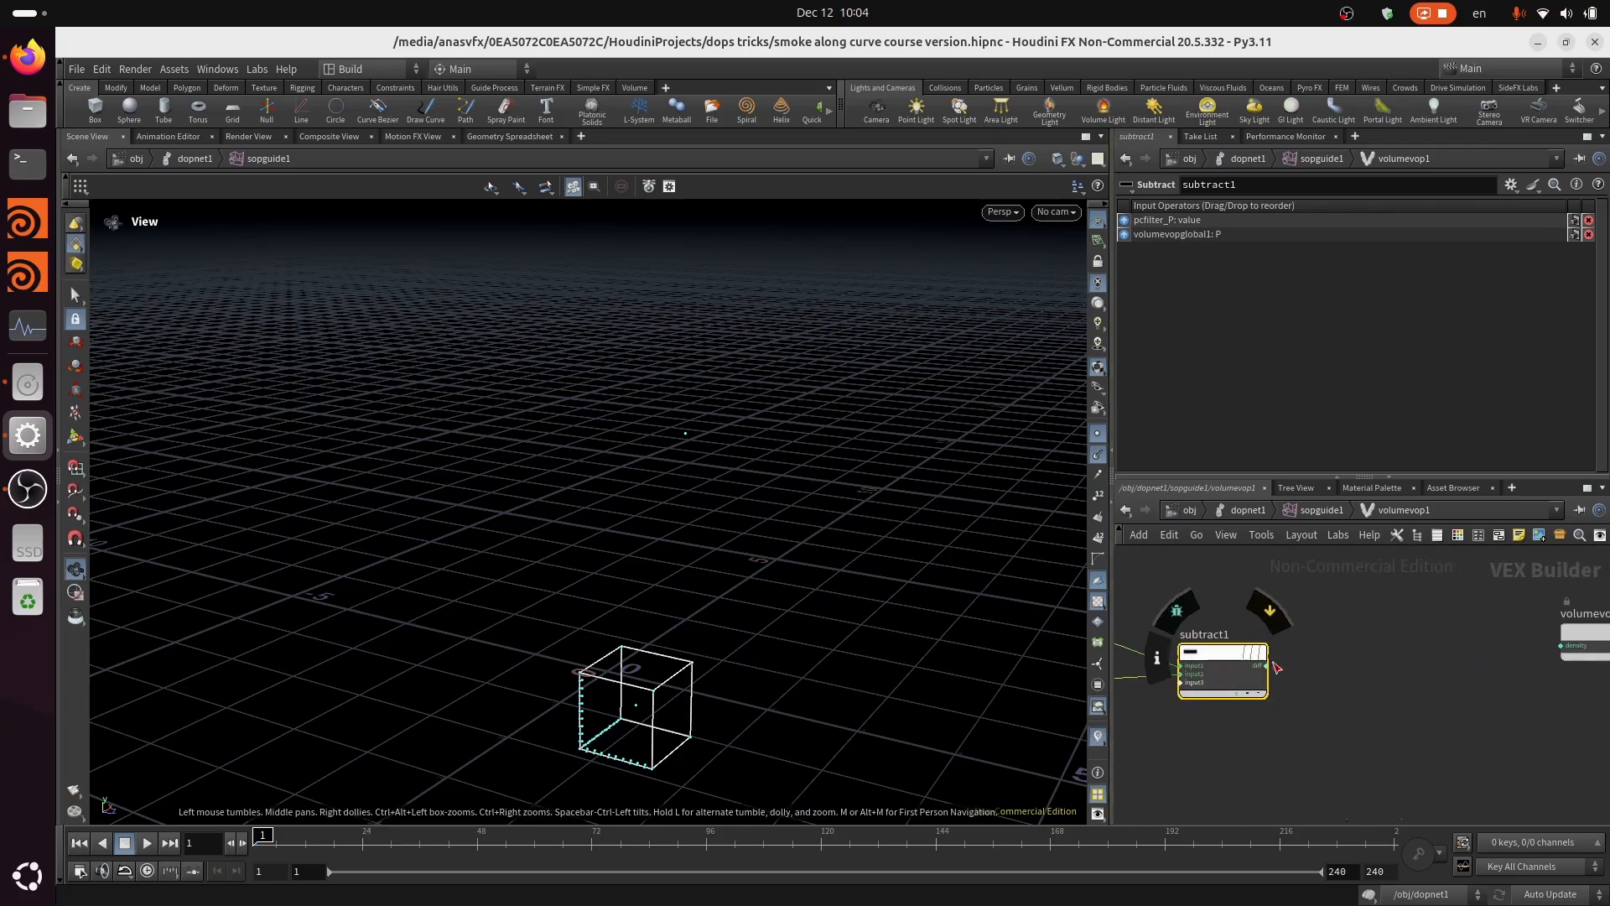
{"action": "middle_click_drag", "start_coordinate": [1306, 677], "coordinate": [1251, 732]}
{"action": "key", "text": "Tab"}
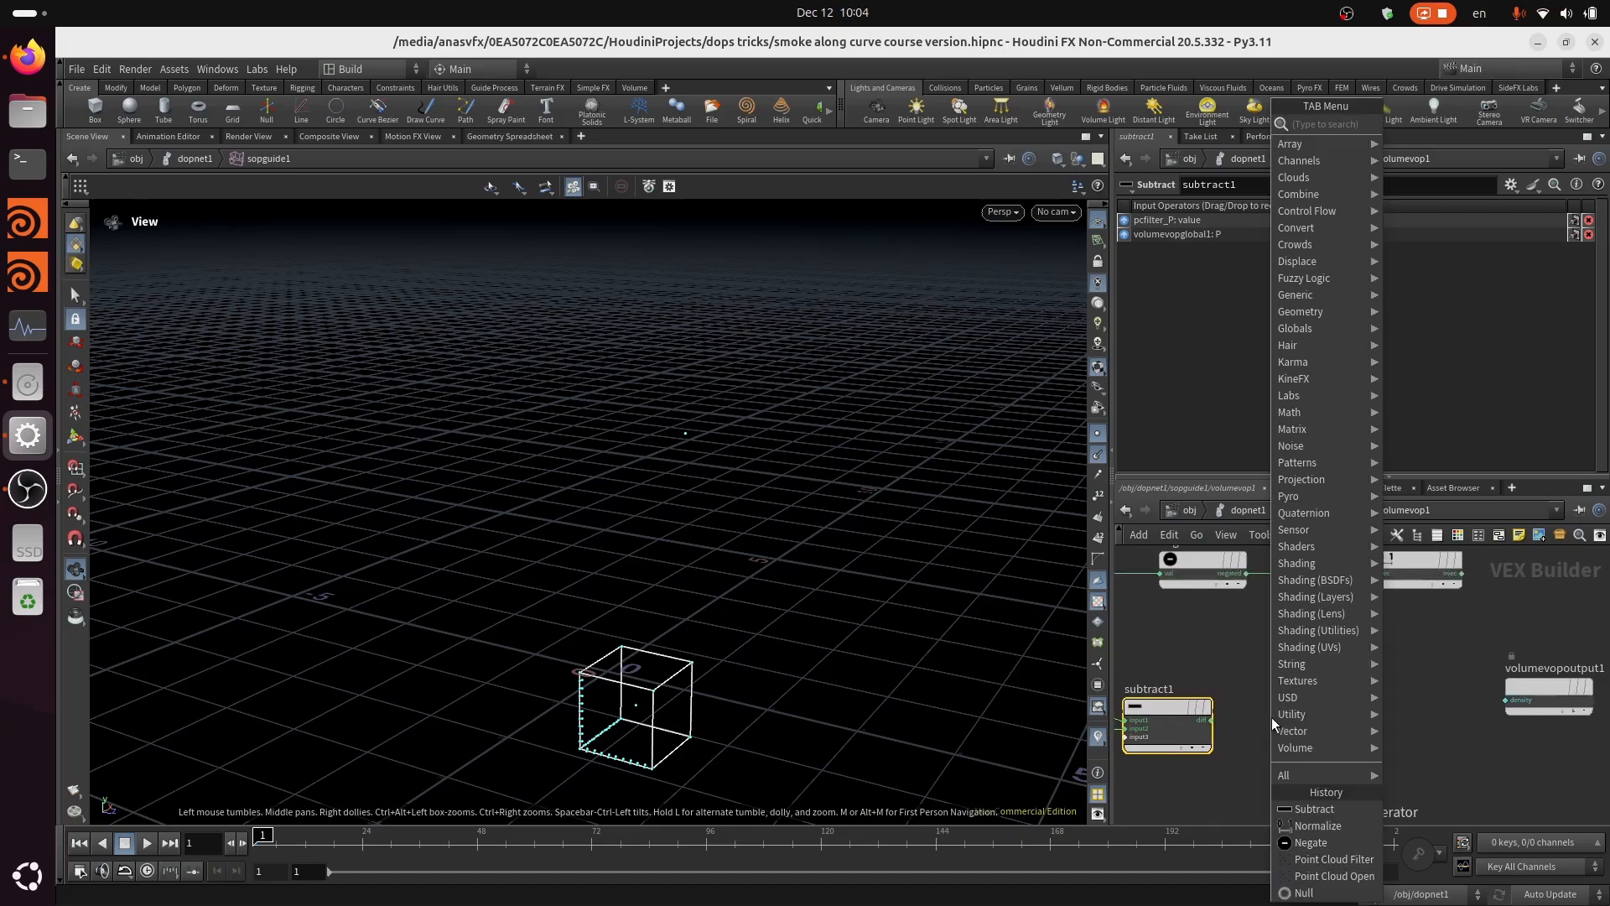
{"action": "key", "text": "Escape"}
{"action": "key", "text": "Tab"}
{"action": "type", "text": "no"}
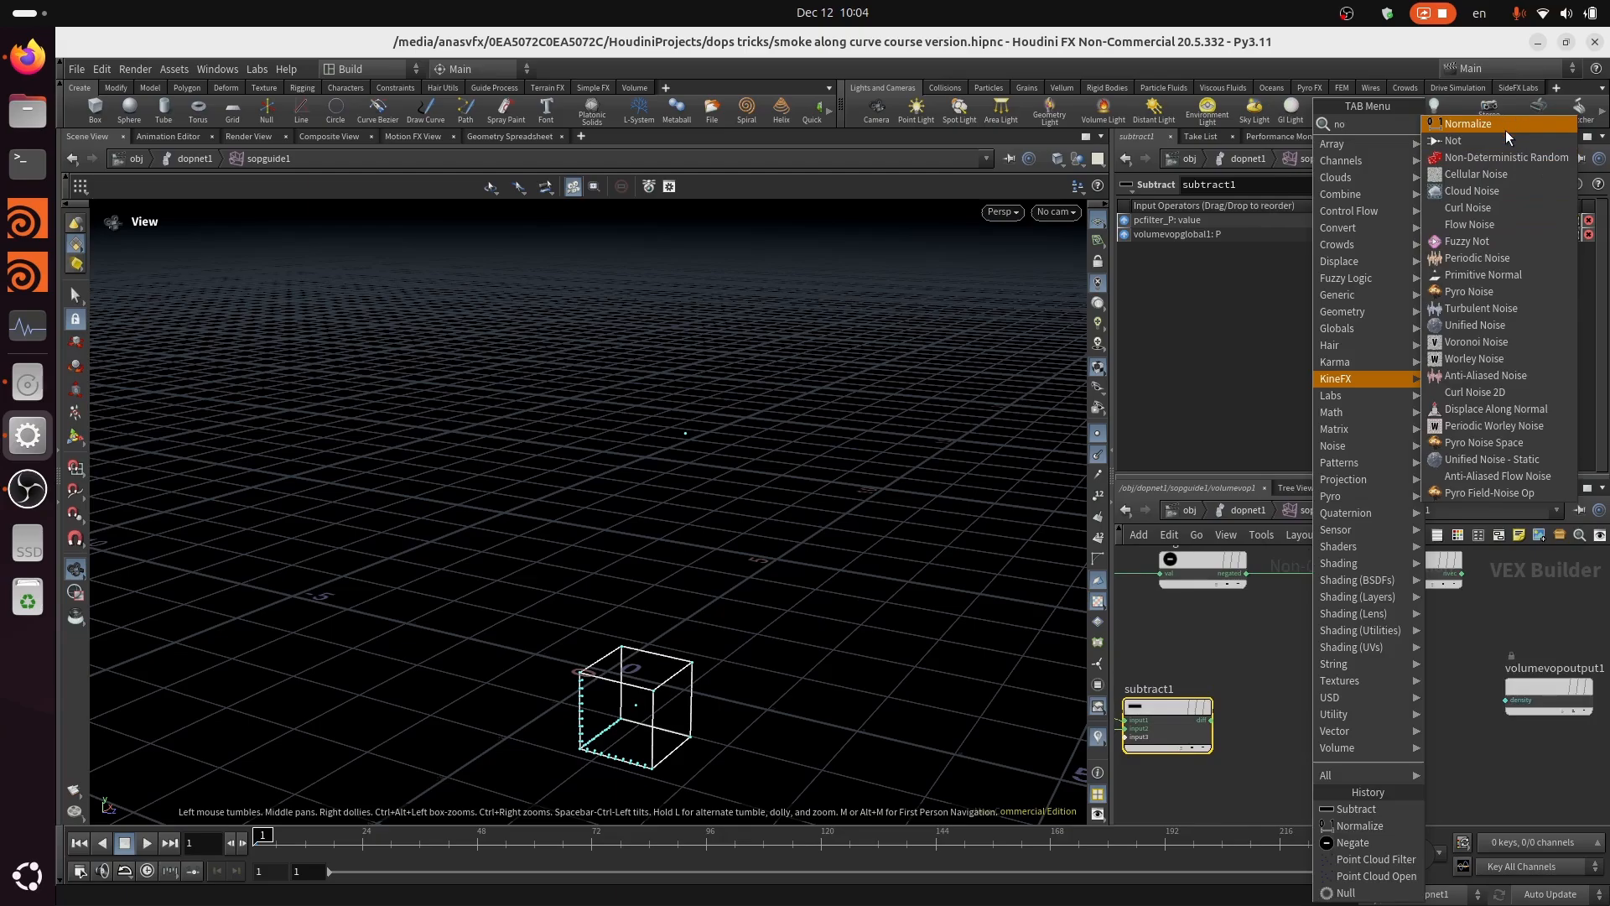
{"action": "left_click", "coordinate": [1506, 126]}
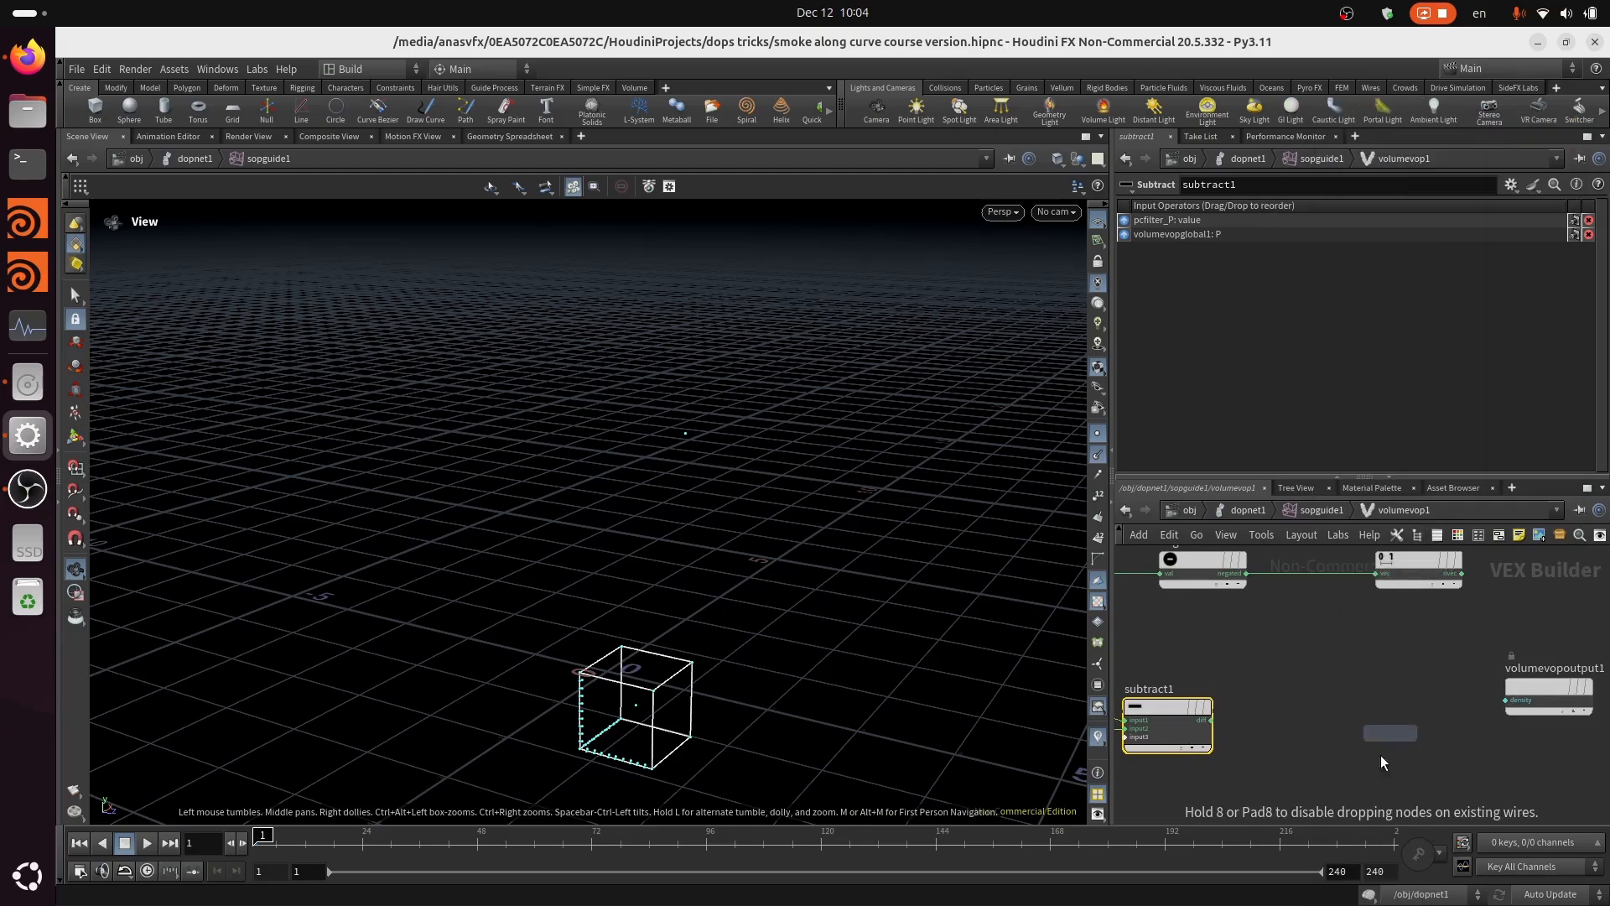
{"action": "left_click", "coordinate": [1336, 700]}
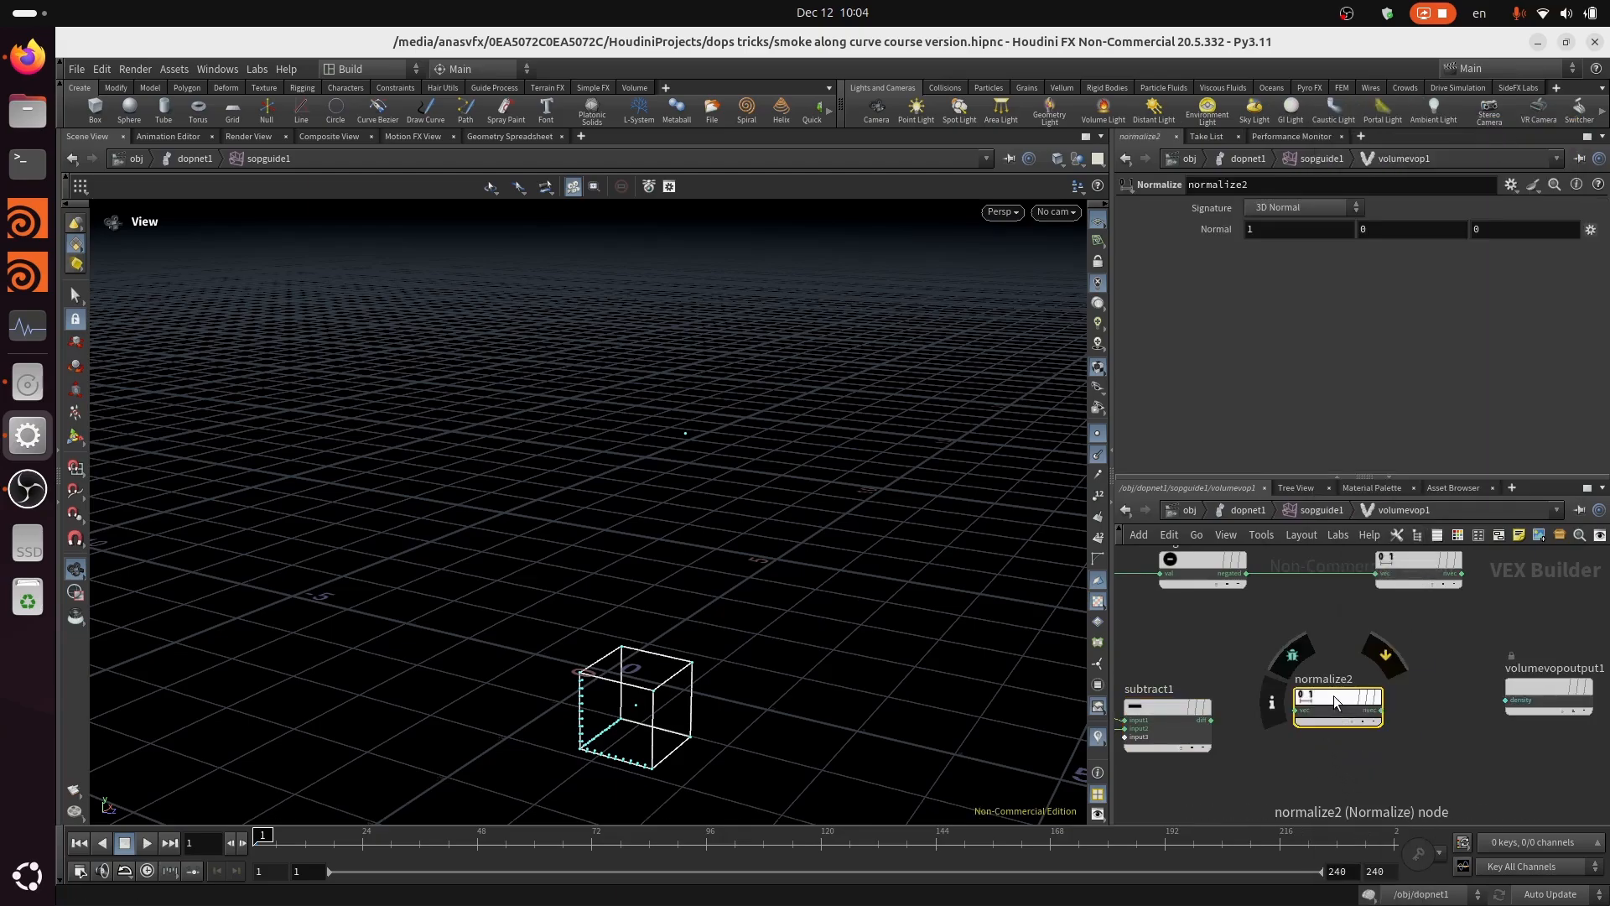
Step: Wire subtract1's diff output into normalize2 and move normalize2 farther from subtract1
{"action": "left_click", "coordinate": [1208, 715]}
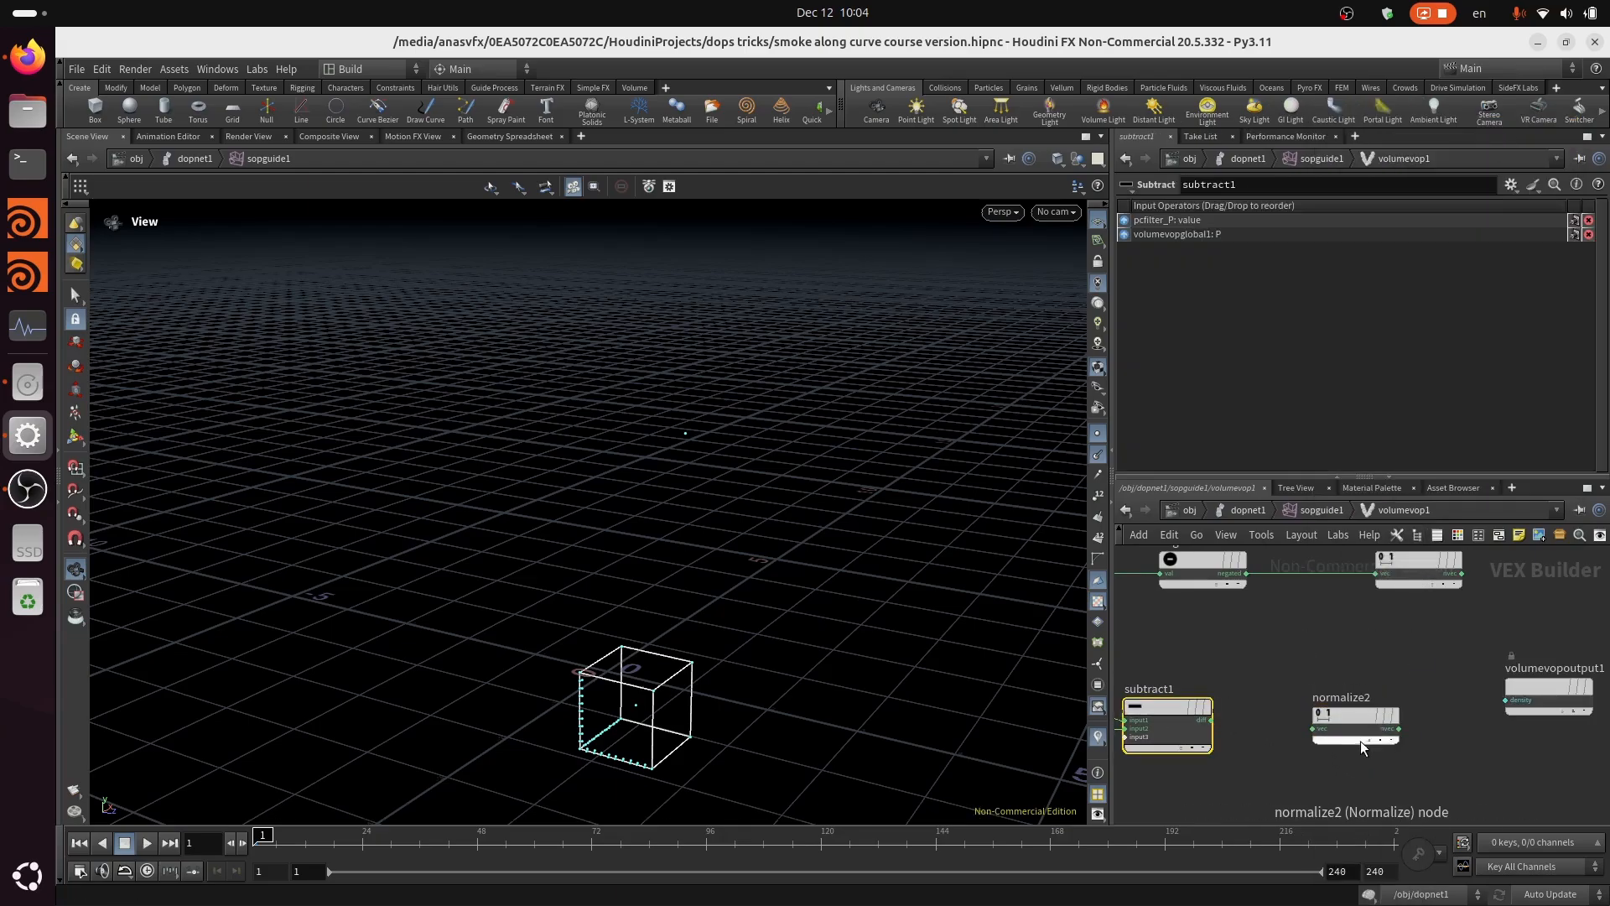
{"action": "left_click", "coordinate": [1314, 728]}
{"action": "left_click", "coordinate": [1210, 719]}
{"action": "middle_click_drag", "start_coordinate": [1469, 736], "coordinate": [1389, 709]}
{"action": "left_click_drag", "start_coordinate": [1297, 694], "coordinate": [1373, 685]}
{"action": "middle_click_drag", "start_coordinate": [1545, 726], "coordinate": [1503, 744]}
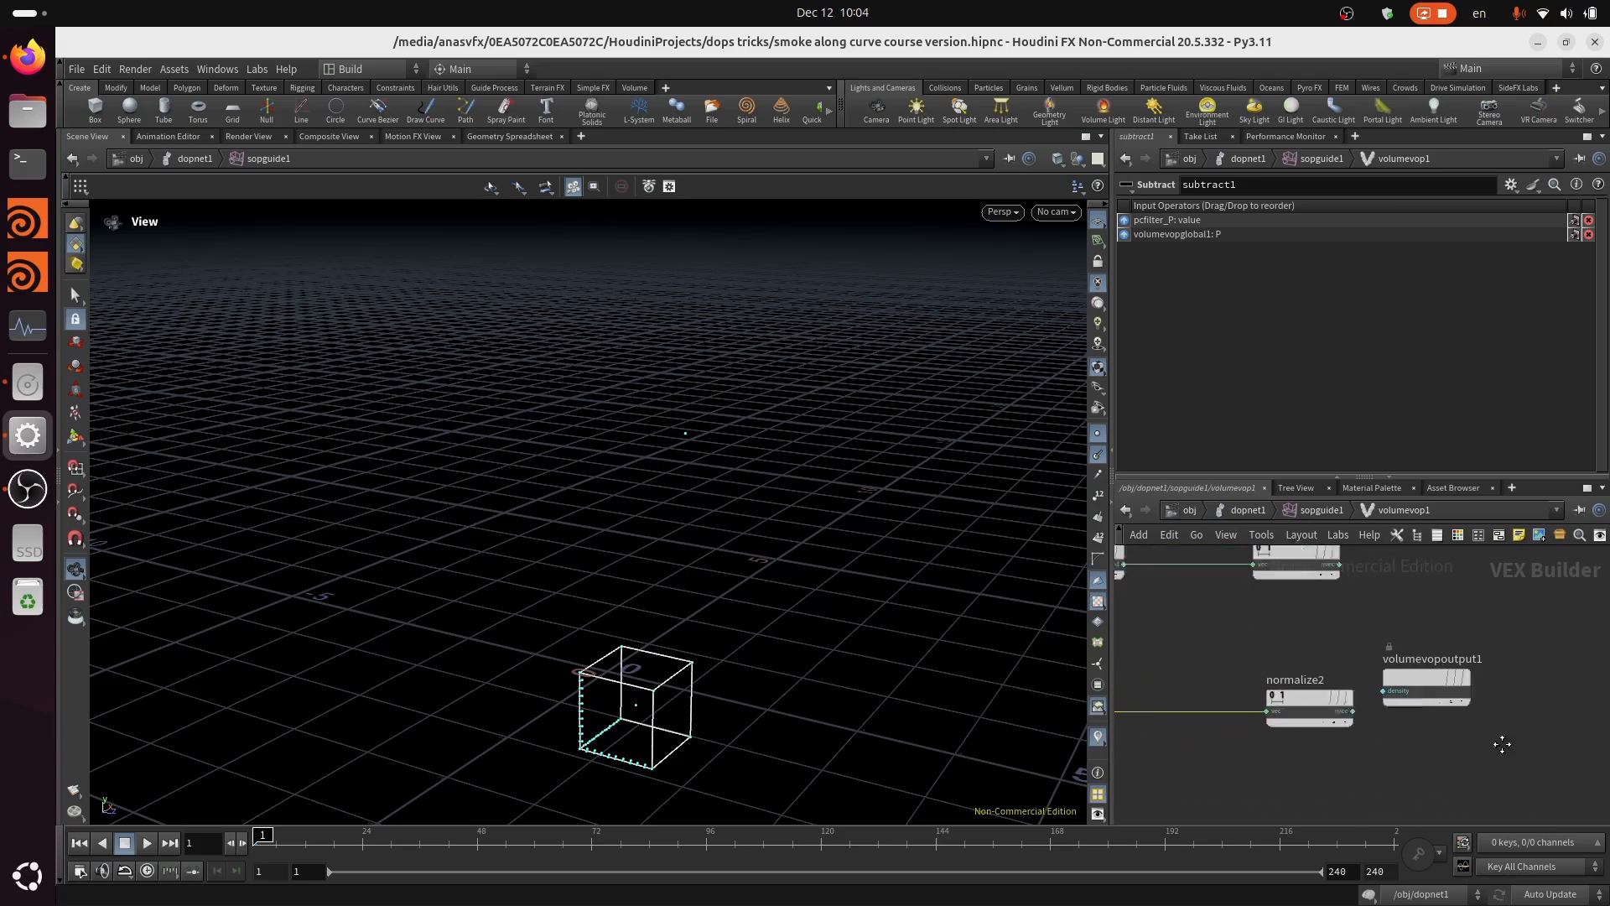
Step: Move the volume output node well above the normalize1 and normalize2 branches to free space beside them
{"action": "scroll", "coordinate": [1502, 744], "scroll_direction": "down", "scroll_amount": 3}
{"action": "left_click_drag", "start_coordinate": [1376, 718], "coordinate": [1397, 560]}
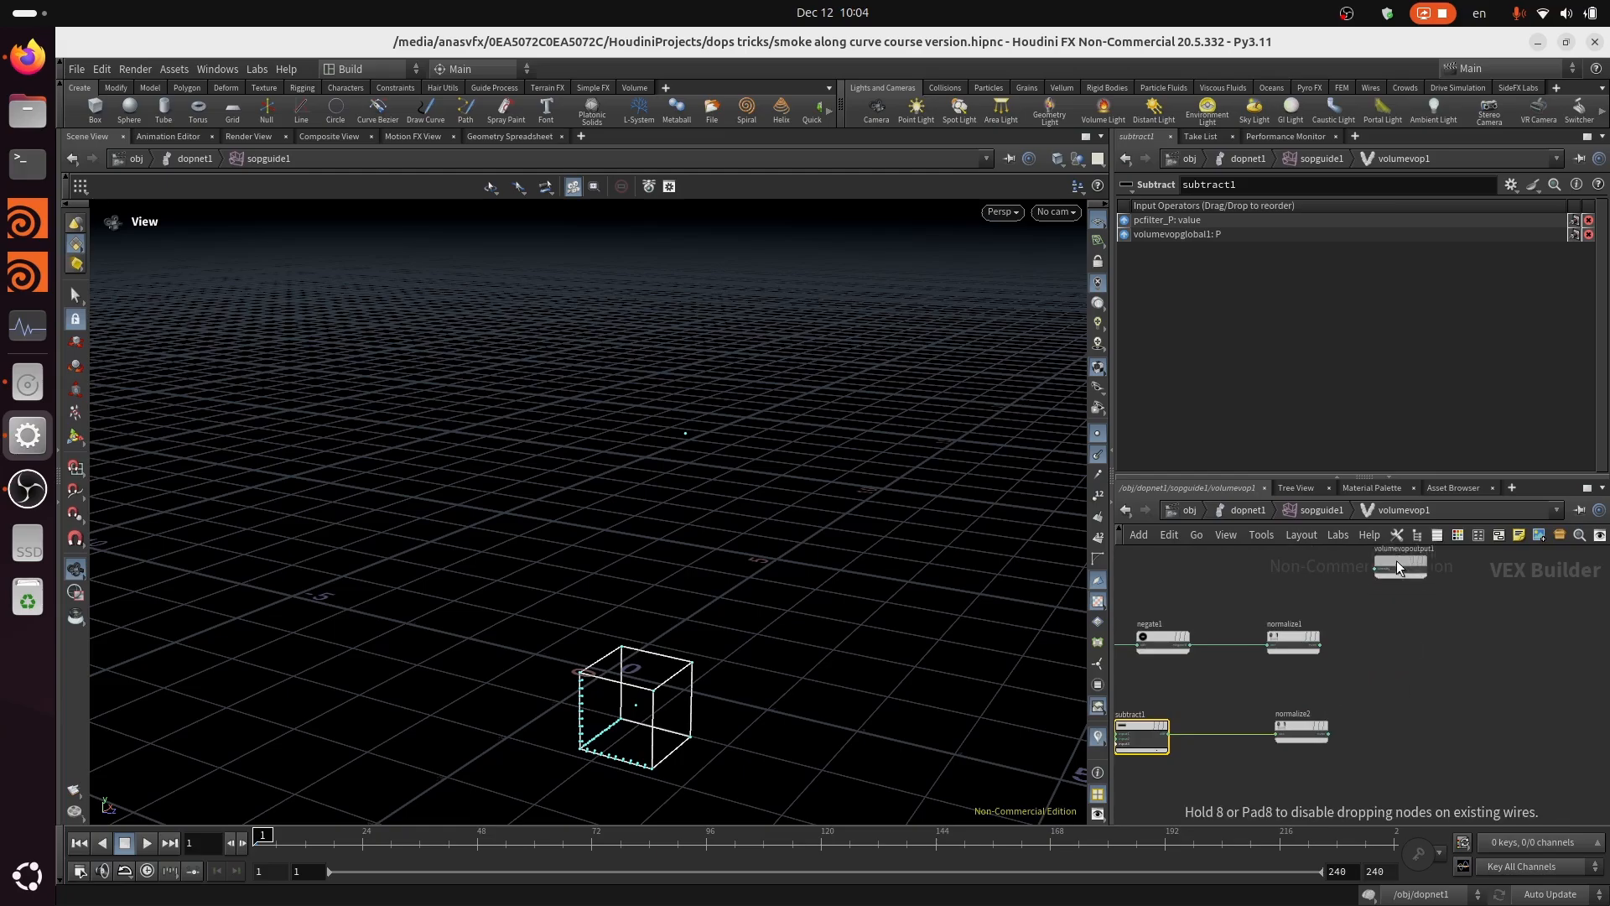
{"action": "middle_click_drag", "start_coordinate": [1411, 747], "coordinate": [1543, 792]}
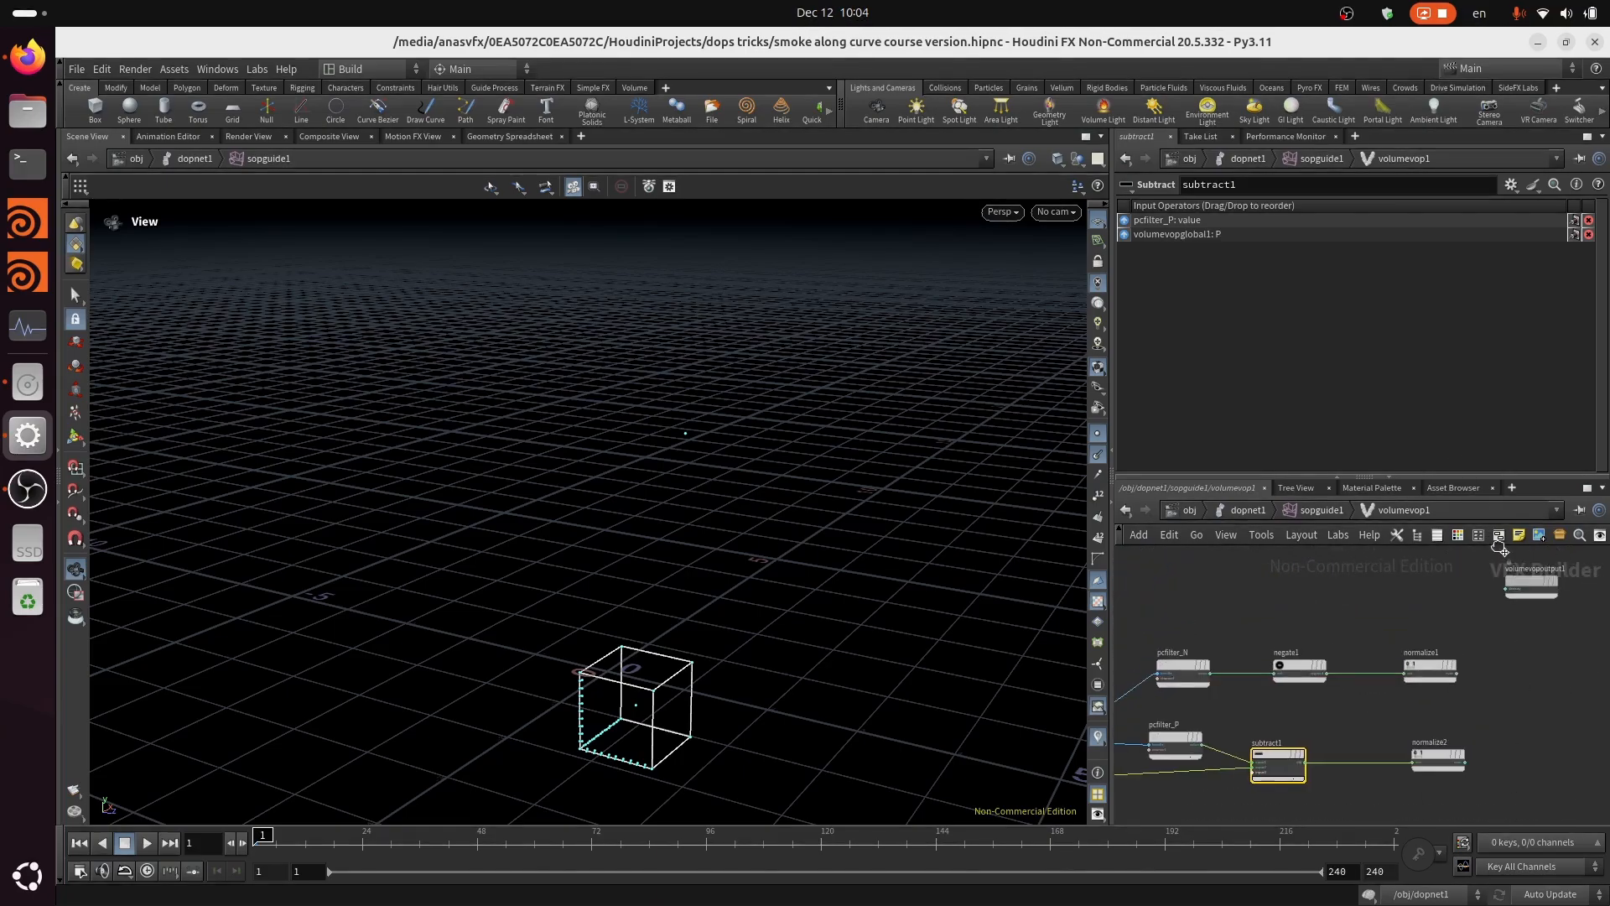
{"action": "scroll", "coordinate": [1544, 713], "scroll_direction": "down", "scroll_amount": 2}
{"action": "left_click_drag", "start_coordinate": [1526, 693], "coordinate": [1455, 621]}
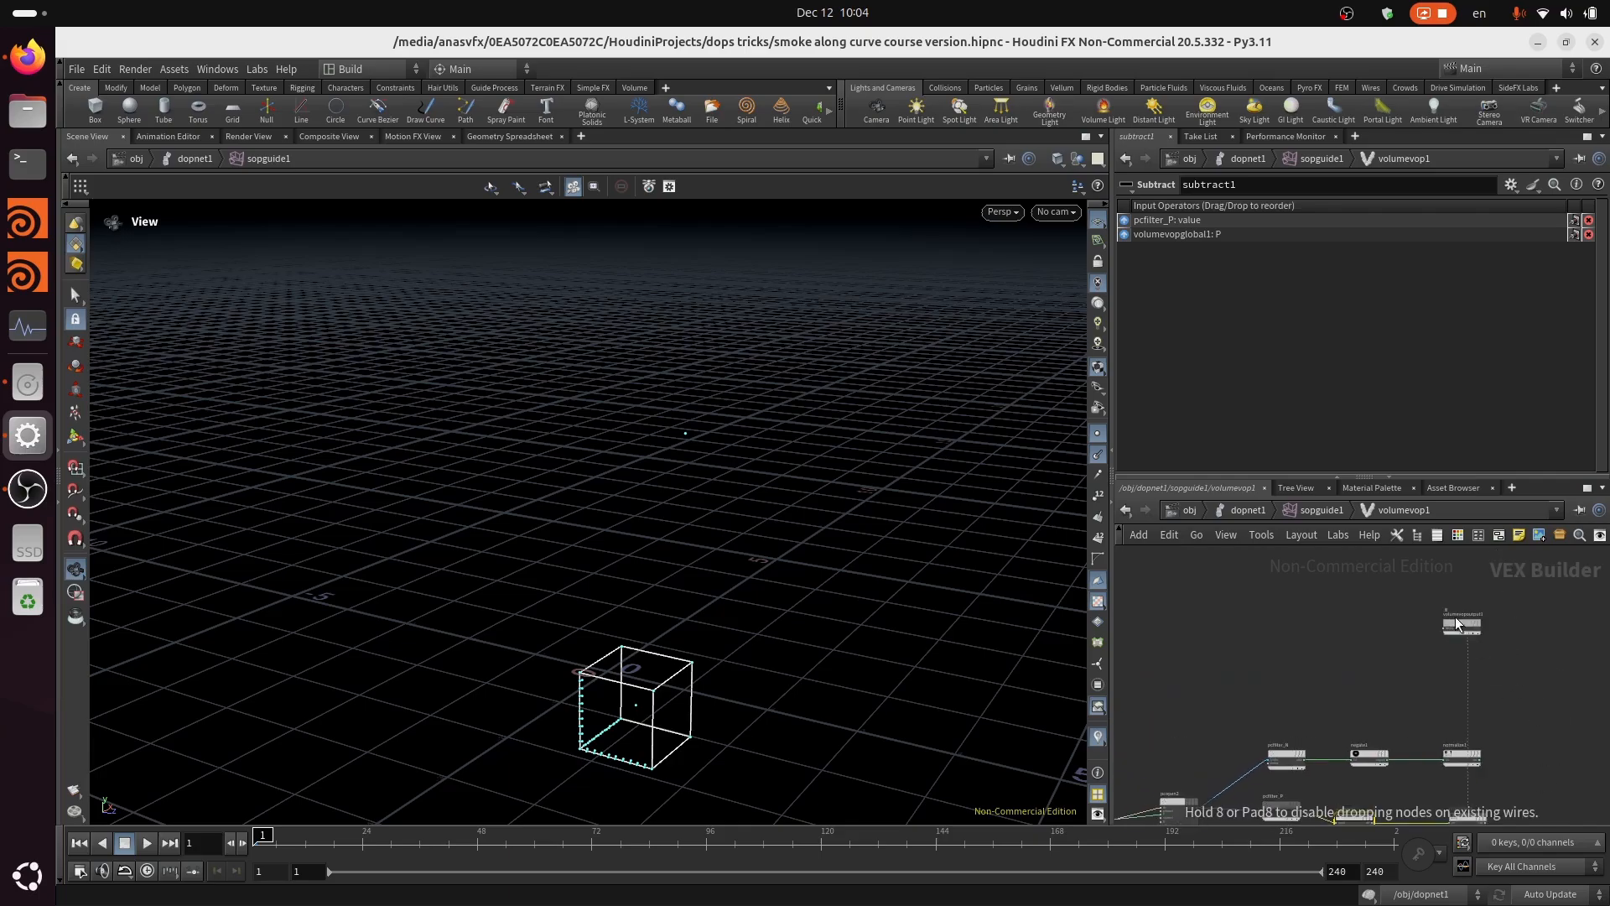
{"action": "middle_click_drag", "start_coordinate": [1598, 784], "coordinate": [1544, 636]}
{"action": "scroll", "coordinate": [1412, 728], "scroll_direction": "up", "scroll_amount": 3}
{"action": "middle_click_drag", "start_coordinate": [1251, 731], "coordinate": [1395, 734]}
{"action": "scroll", "coordinate": [1422, 723], "scroll_direction": "down", "scroll_amount": 1}
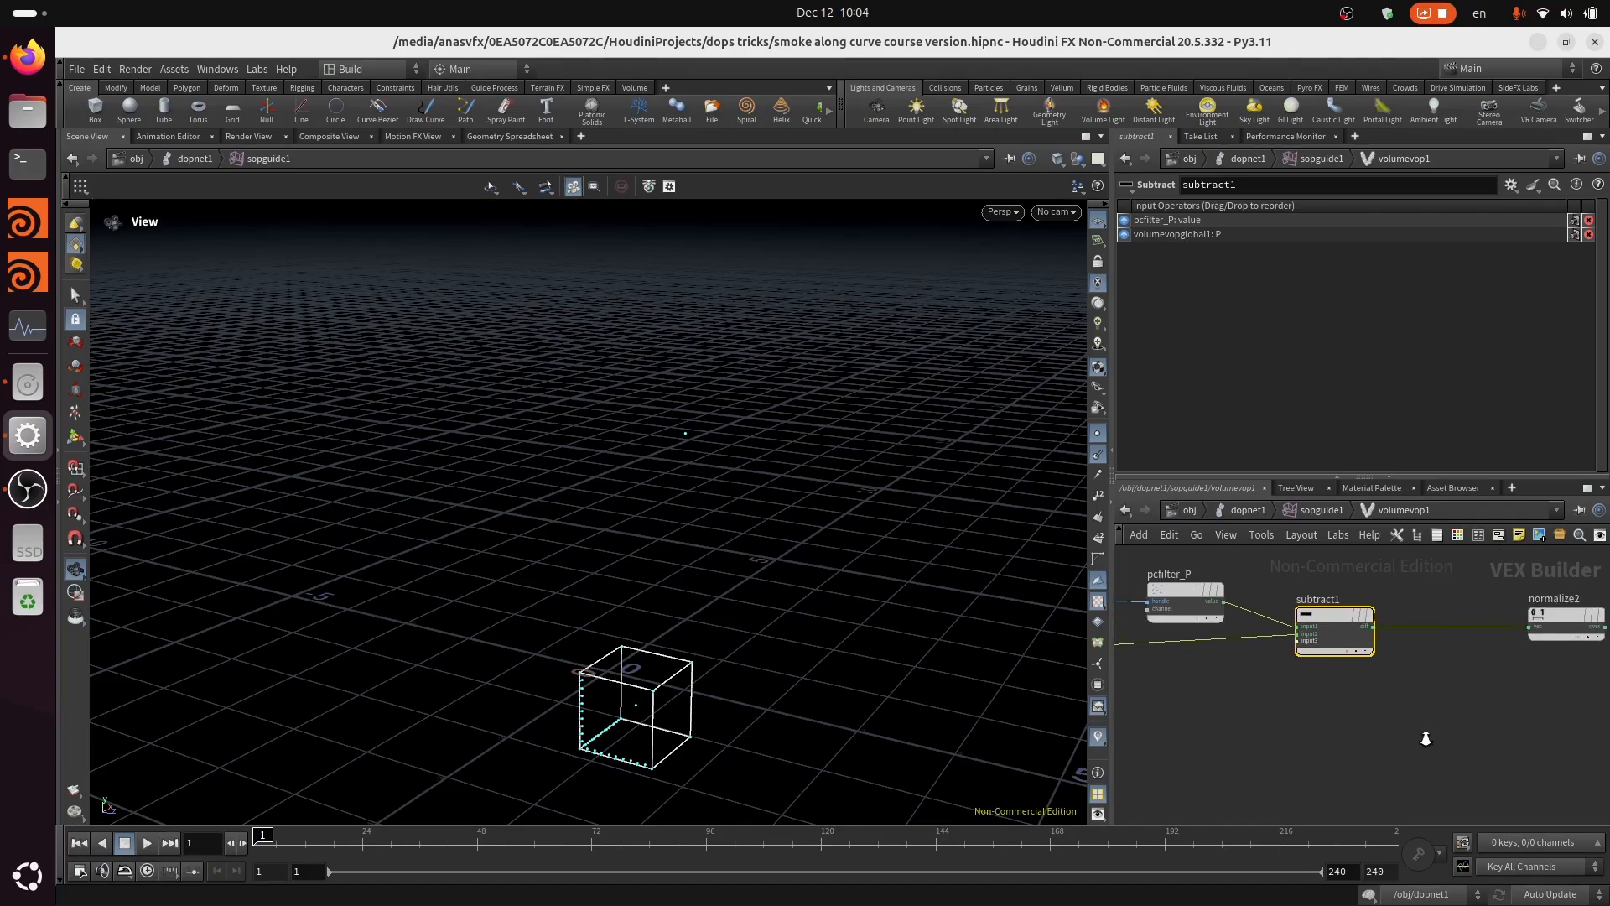
Step: Add a Cross Product node between the negate1 and subtract1 branches
{"action": "key", "text": "Tab"}
{"action": "type", "text": "cr"}
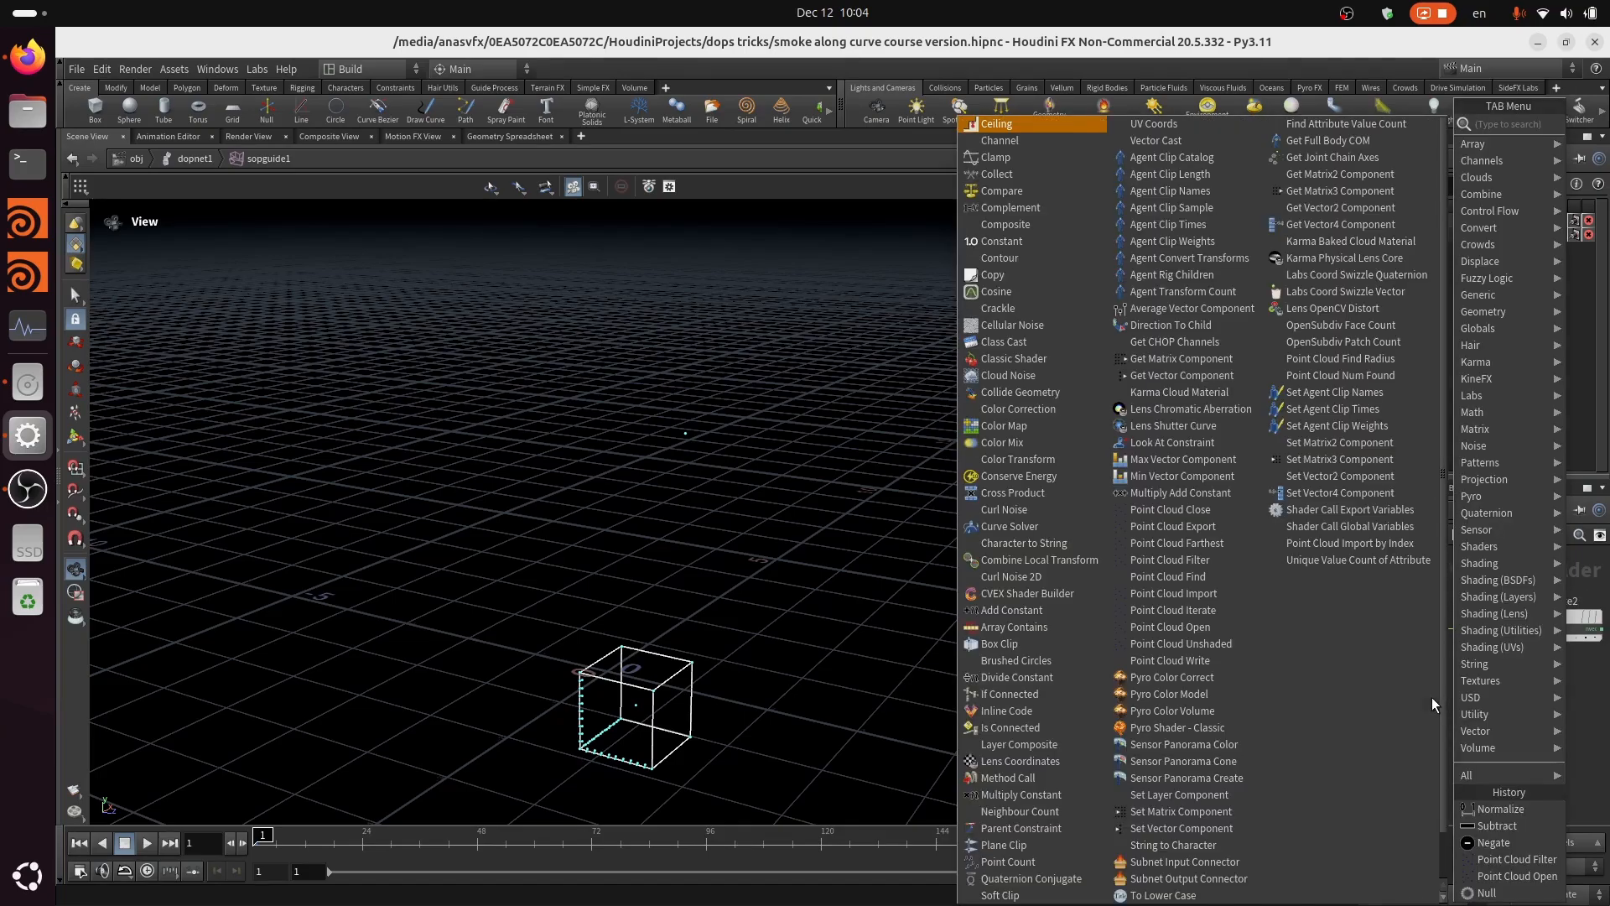
{"action": "left_click", "coordinate": [1402, 123]}
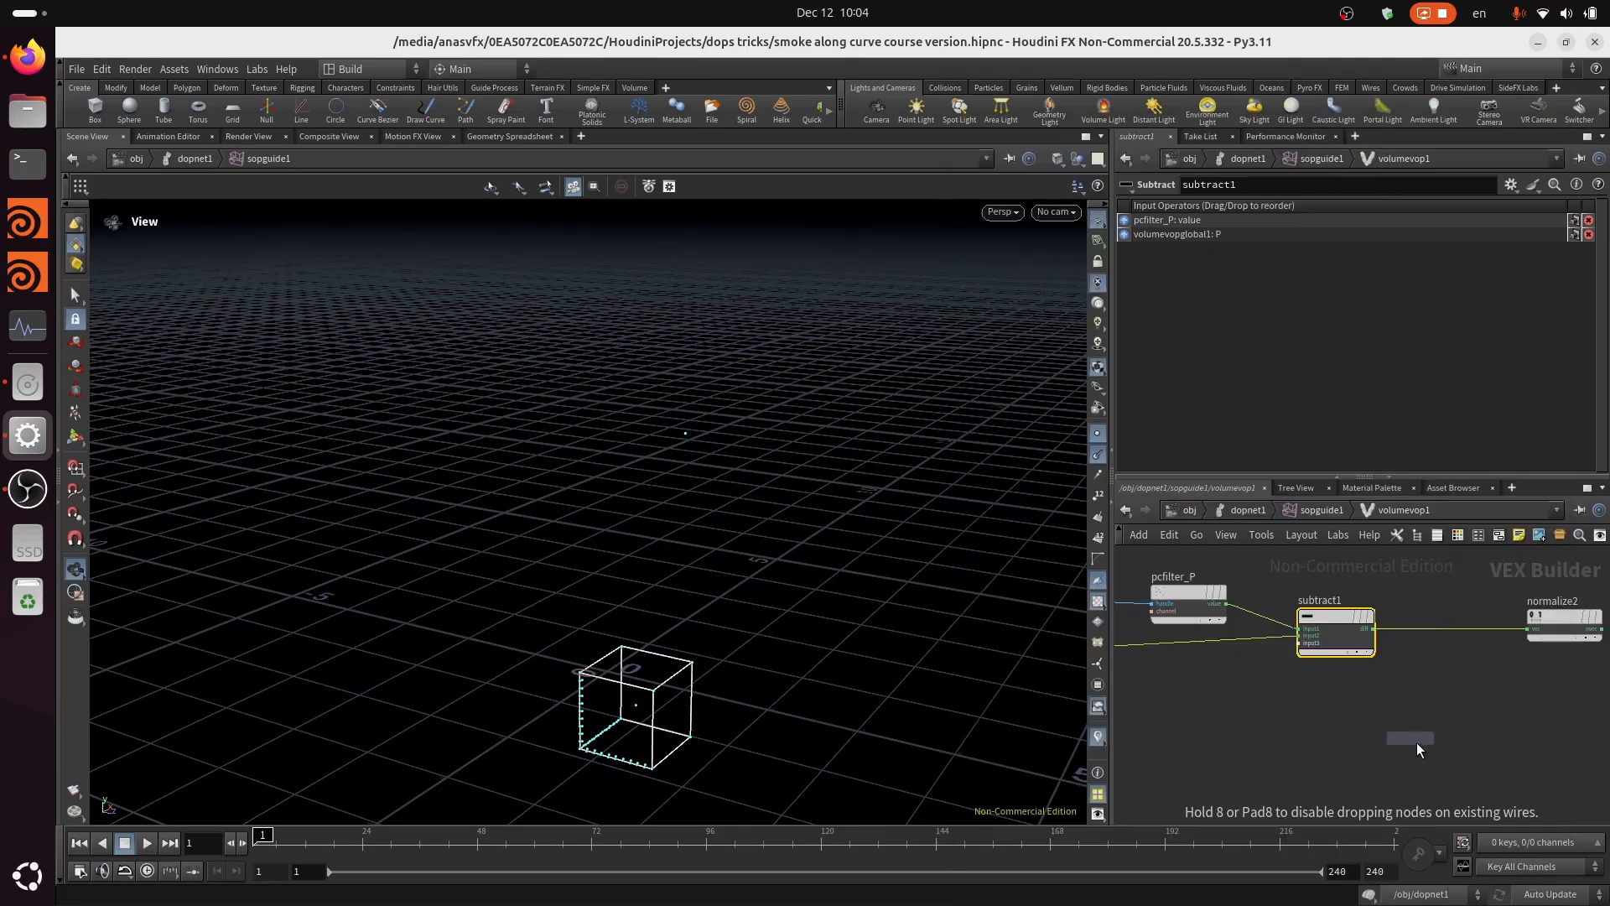
{"action": "middle_click_drag", "start_coordinate": [1452, 652], "coordinate": [1473, 718]}
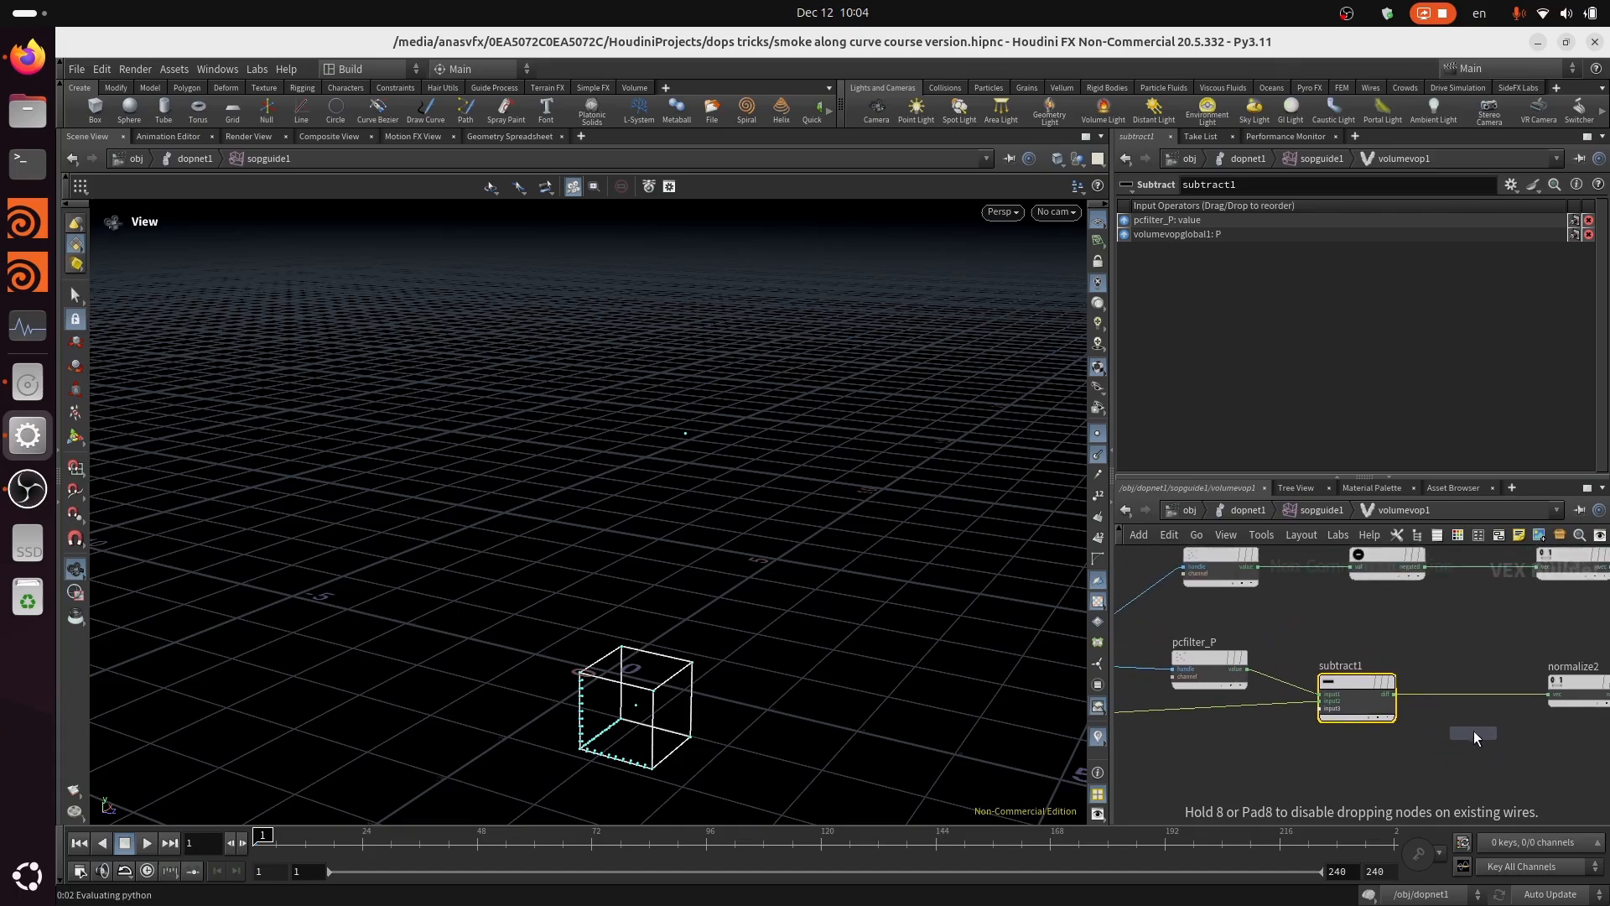
{"action": "left_click", "coordinate": [1453, 641]}
{"action": "scroll", "coordinate": [1341, 752], "scroll_direction": "down", "scroll_amount": 6}
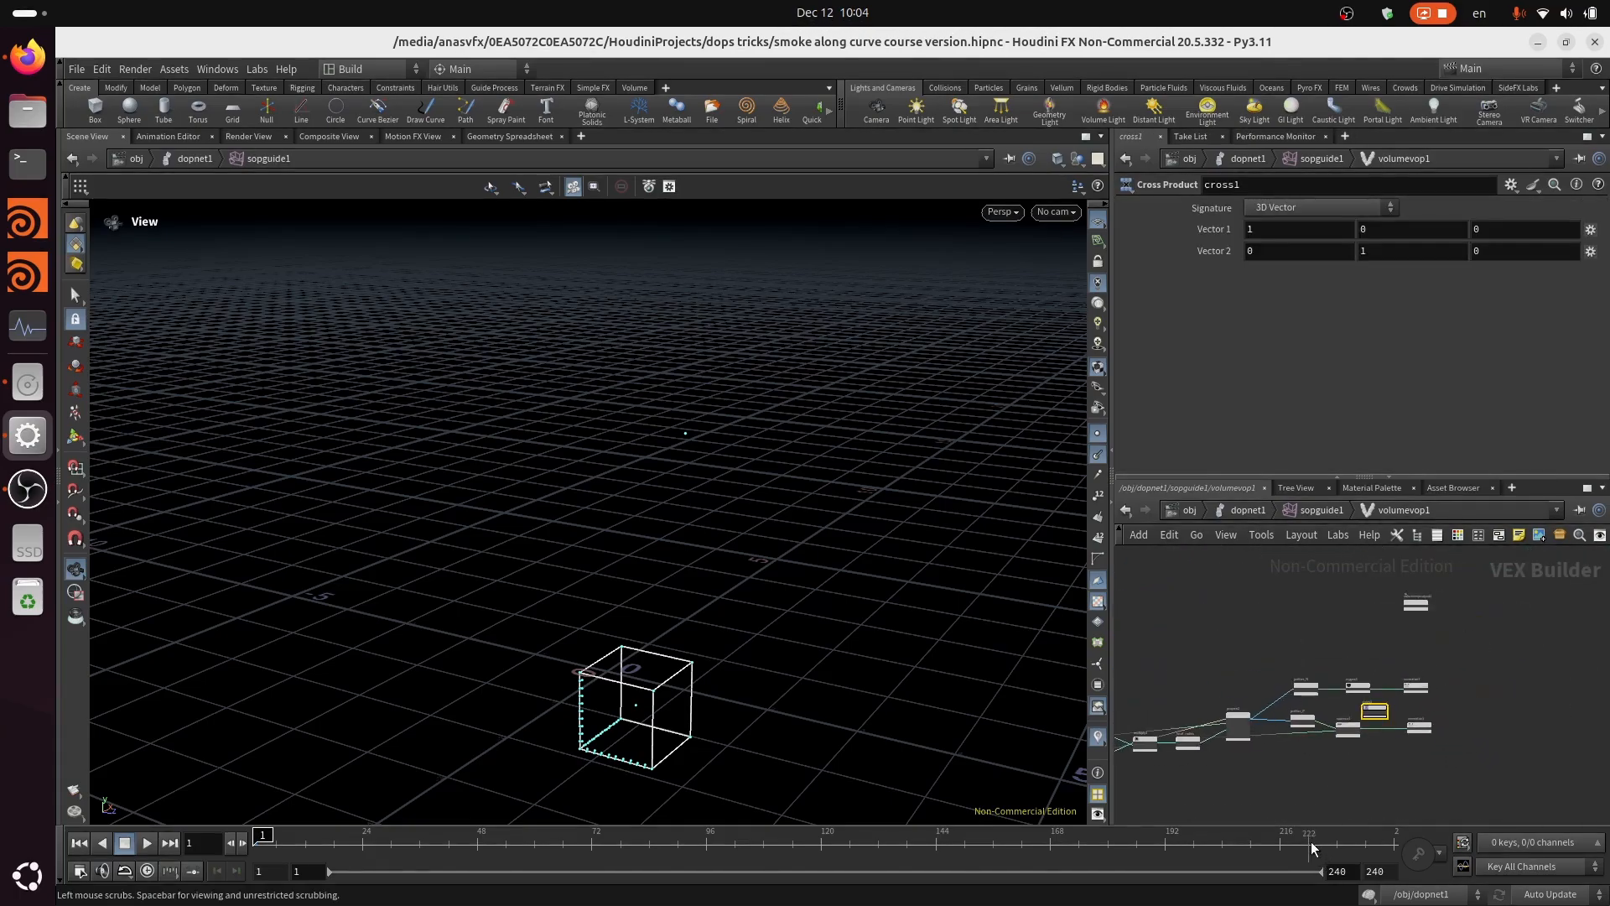
{"action": "middle_click_drag", "start_coordinate": [1293, 767], "coordinate": [1251, 689]}
{"action": "scroll", "coordinate": [1250, 689], "scroll_direction": "up", "scroll_amount": 3}
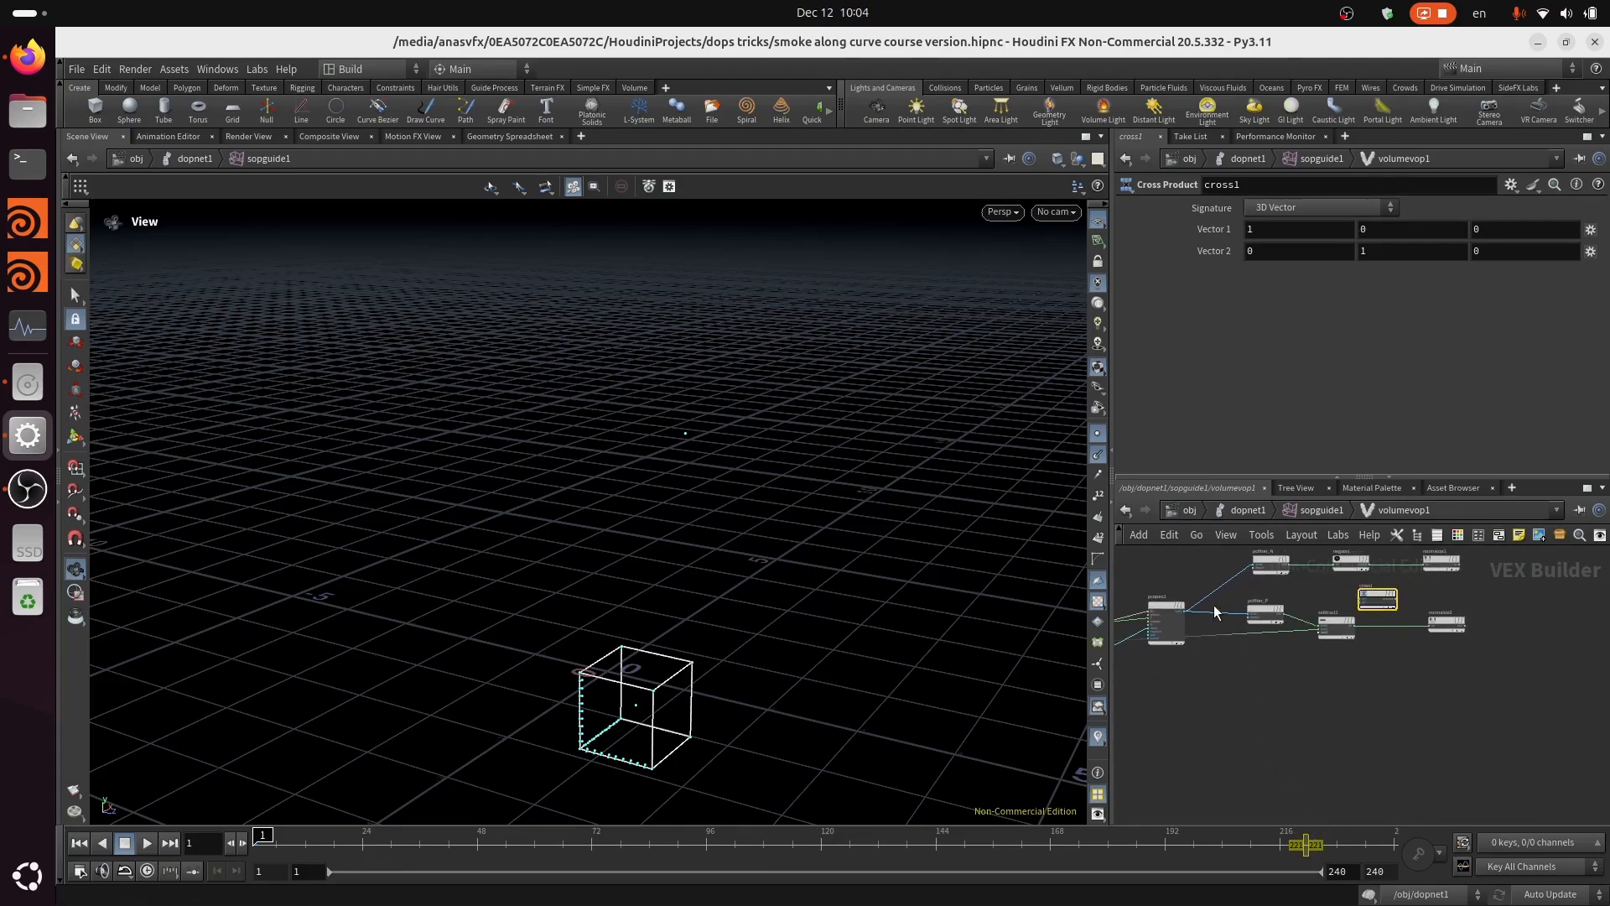
{"action": "left_click_drag", "start_coordinate": [1376, 598], "coordinate": [1380, 582]}
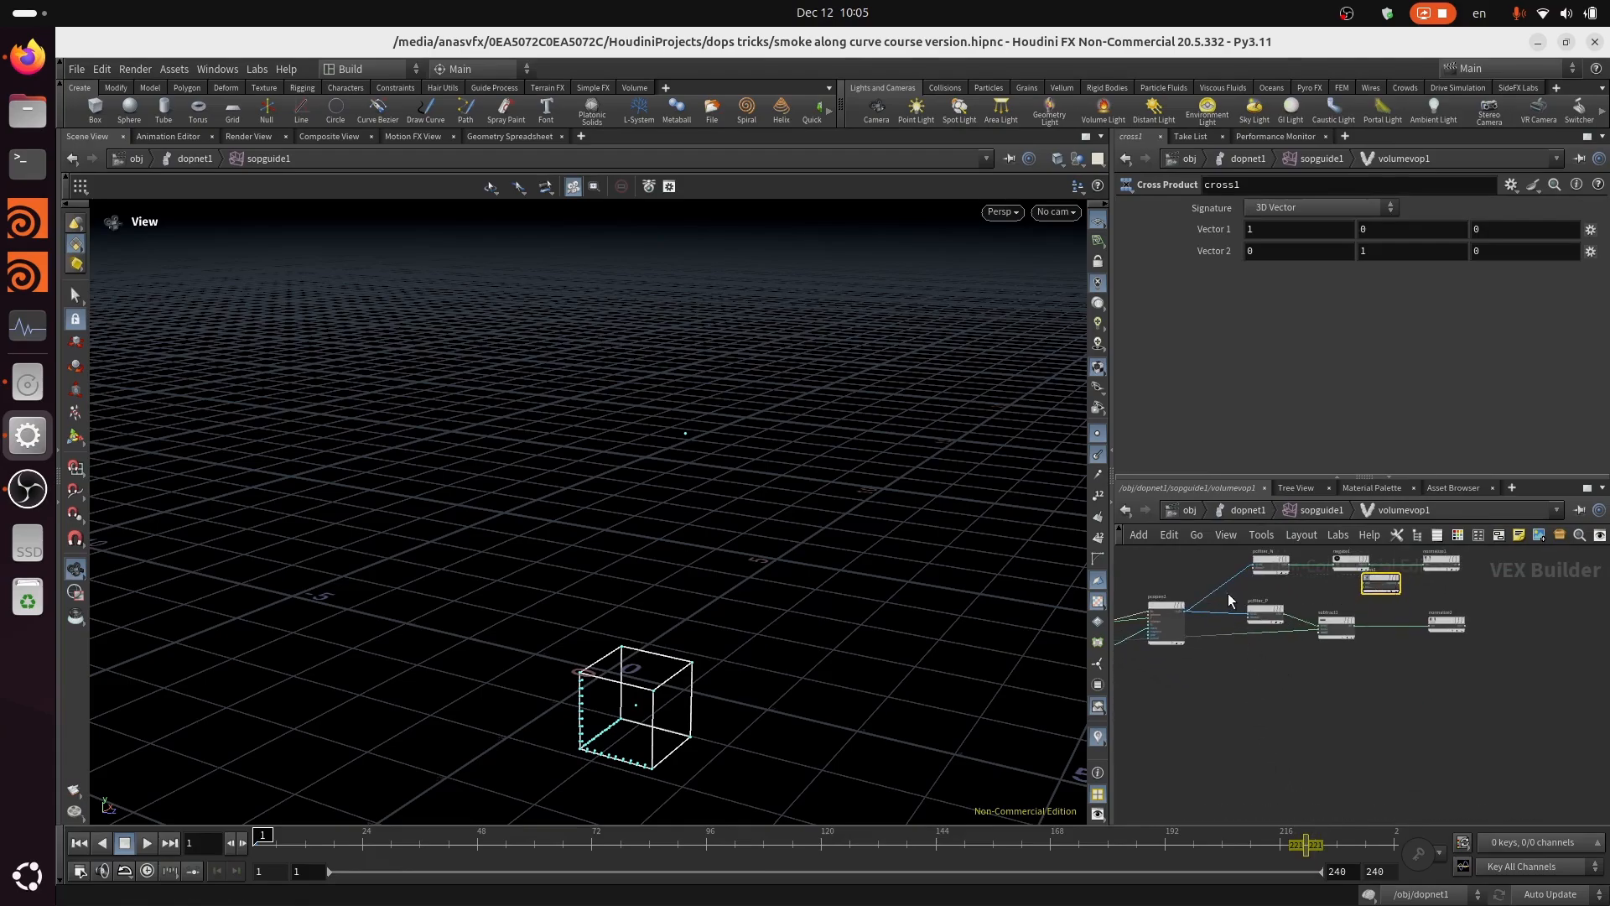
Step: Move pcfilter_P, subtract1 and normalize2 farther below the pcfilter_N branch and place cross1 in the gap
{"action": "left_click_drag", "start_coordinate": [1228, 593], "coordinate": [1420, 696]}
{"action": "scroll", "coordinate": [1368, 612], "scroll_direction": "up", "scroll_amount": 5}
{"action": "middle_click_drag", "start_coordinate": [1326, 680], "coordinate": [1326, 730]}
{"action": "left_click_drag", "start_coordinate": [1394, 610], "coordinate": [1381, 664]}
{"action": "left_click", "coordinate": [1251, 639]}
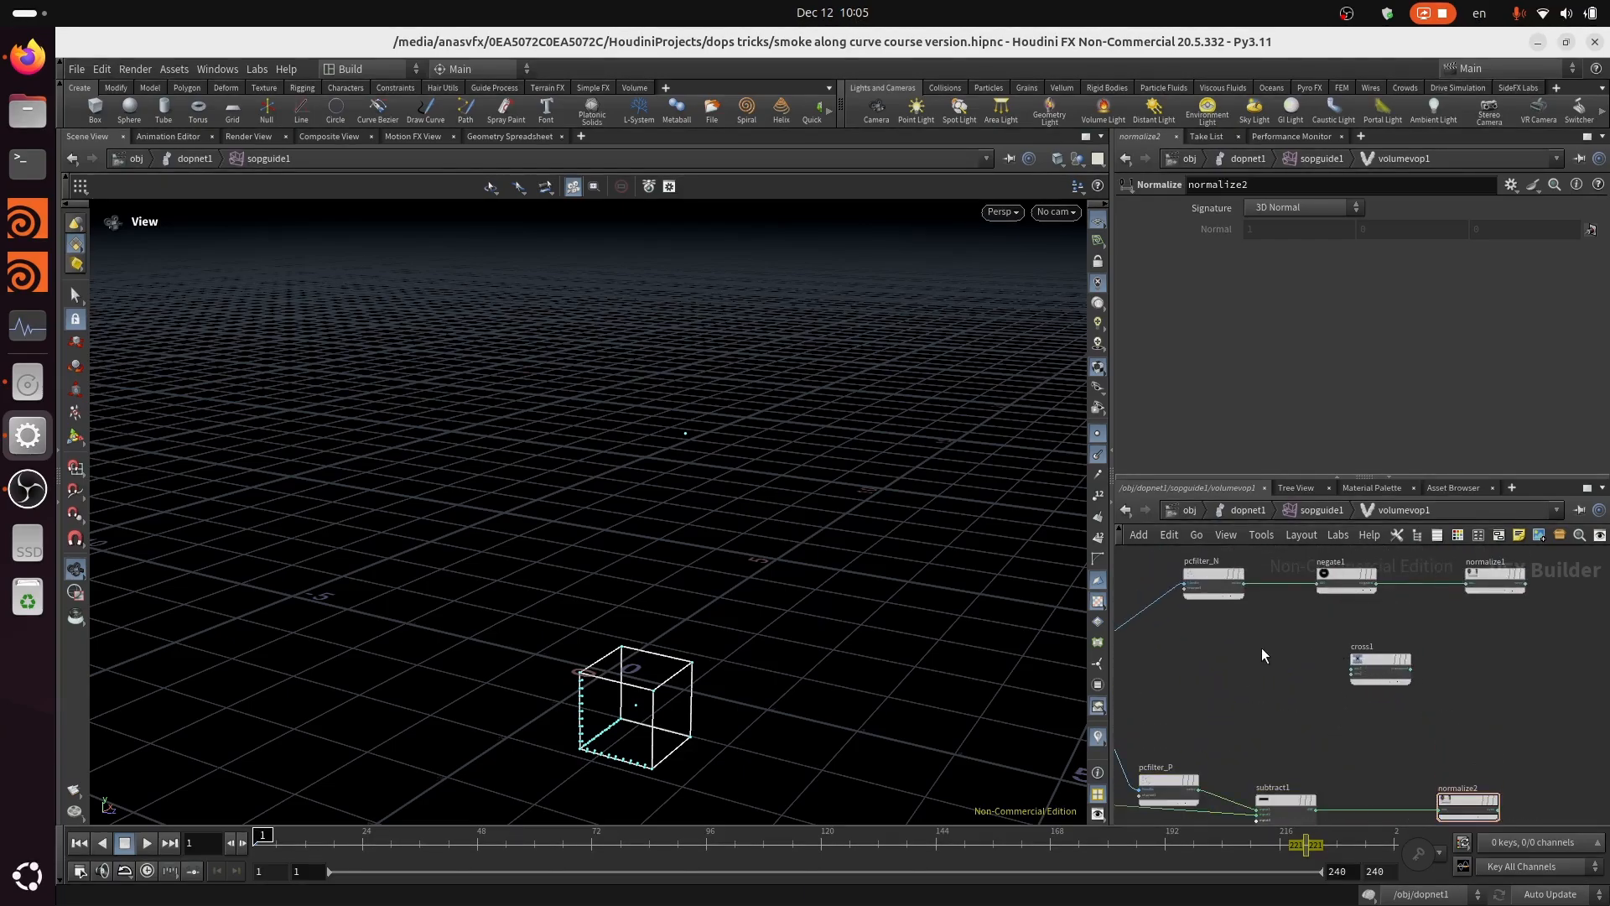
Step: Wire pcfilter_N's value output and subtract1's diff output into cross1's first and second inputs, and save the scene
{"action": "scroll", "coordinate": [1261, 648], "scroll_direction": "up", "scroll_amount": 3}
{"action": "middle_click_drag", "start_coordinate": [1267, 623], "coordinate": [1255, 694]}
{"action": "left_click", "coordinate": [1226, 627]}
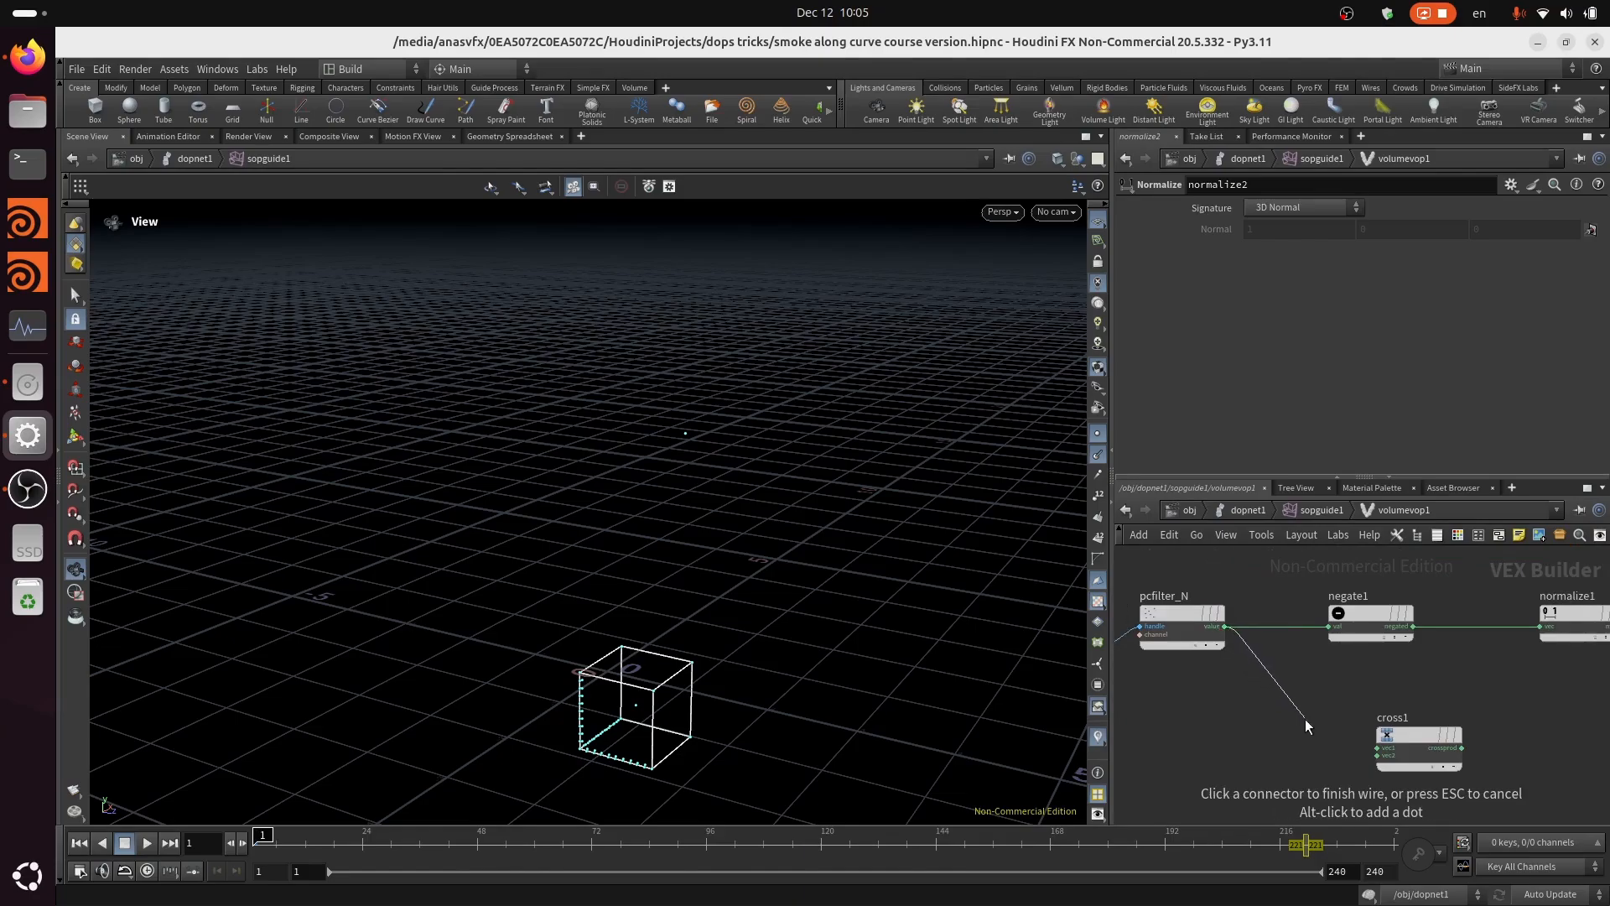
{"action": "left_click", "coordinate": [1358, 744]}
{"action": "middle_click_drag", "start_coordinate": [1342, 770], "coordinate": [1305, 631]}
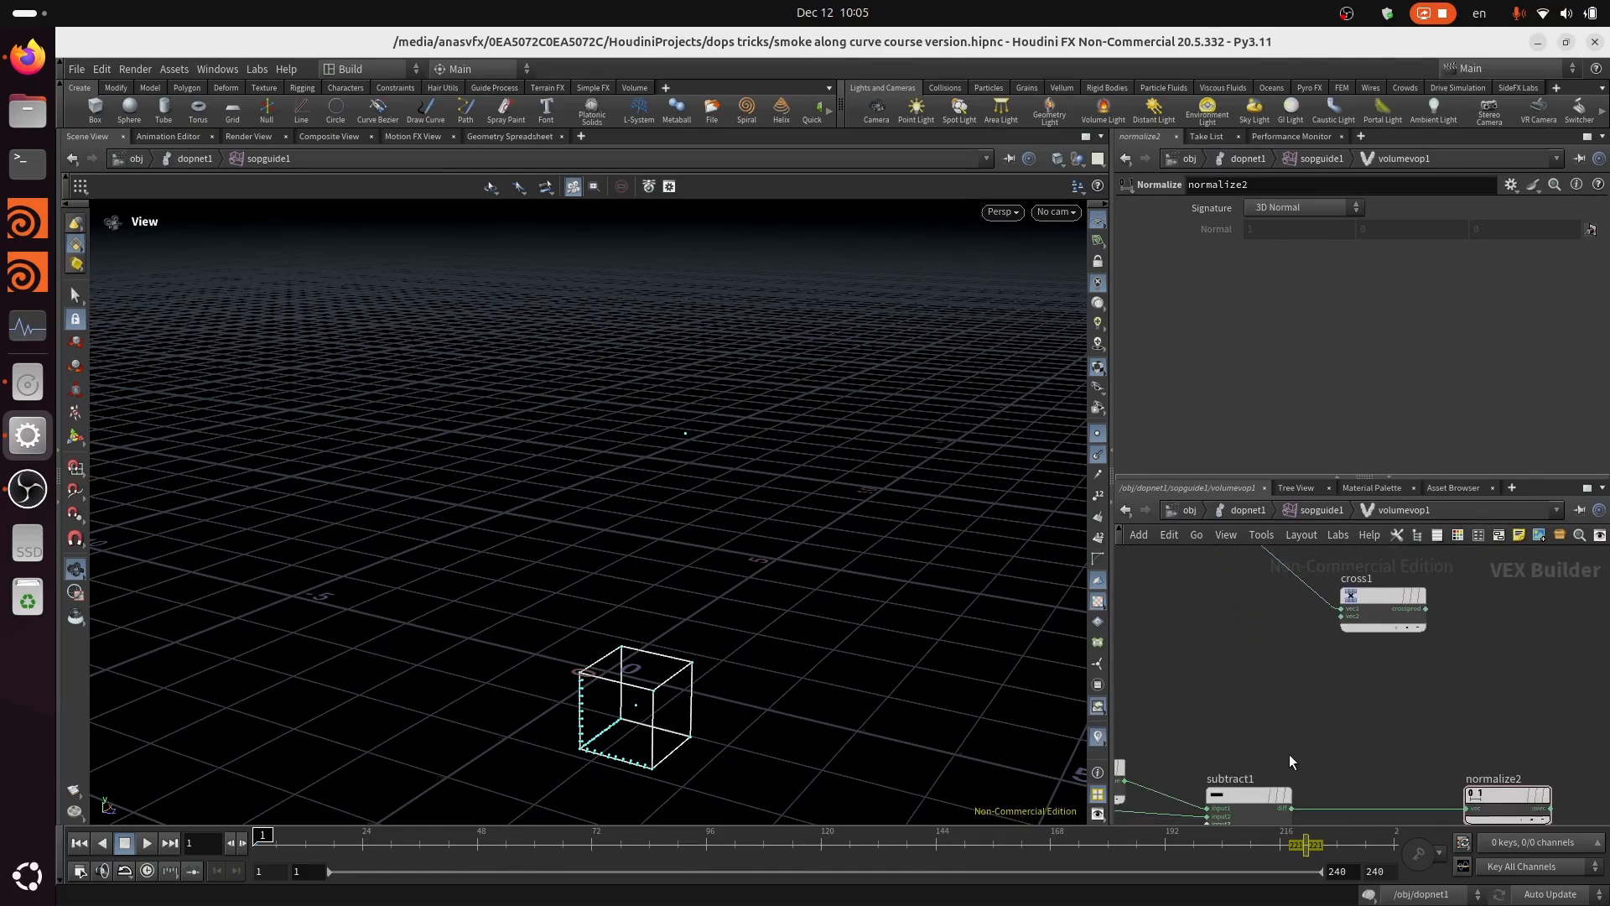
{"action": "left_click", "coordinate": [1292, 808]}
{"action": "left_click", "coordinate": [1346, 617]}
{"action": "key", "text": "ctrl+s"}
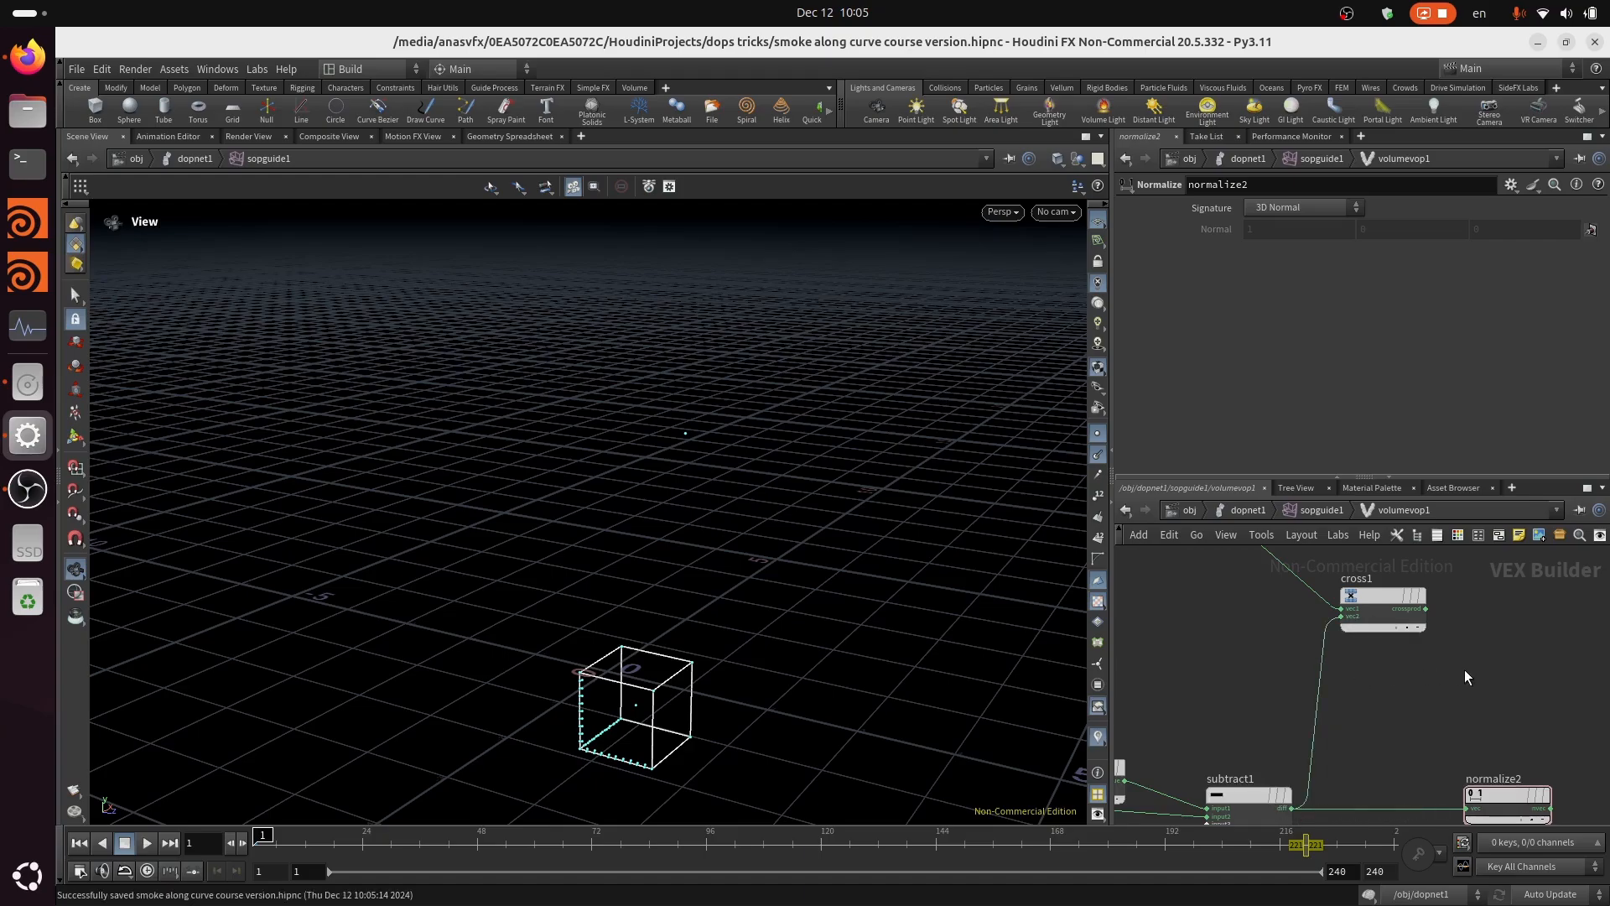
Step: Add a third Normalize node after cross1 and wire cross1's output into it
{"action": "middle_click_drag", "start_coordinate": [1465, 669], "coordinate": [1359, 719]}
{"action": "left_click_drag", "start_coordinate": [1247, 644], "coordinate": [1209, 644]}
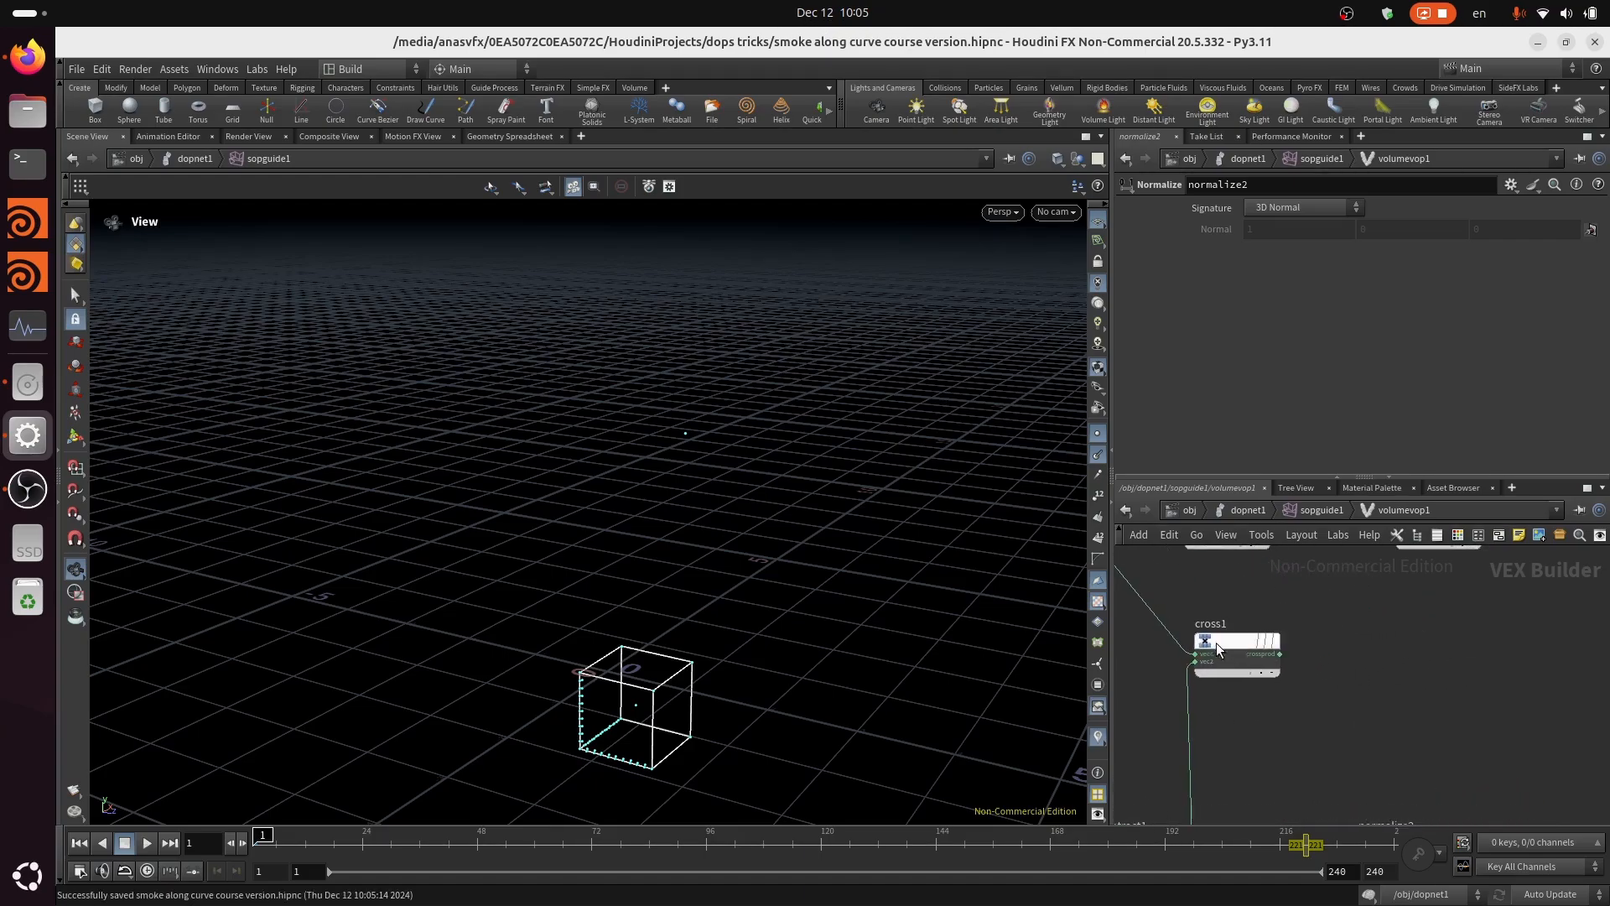
{"action": "key", "text": "Tab"}
{"action": "type", "text": "no"}
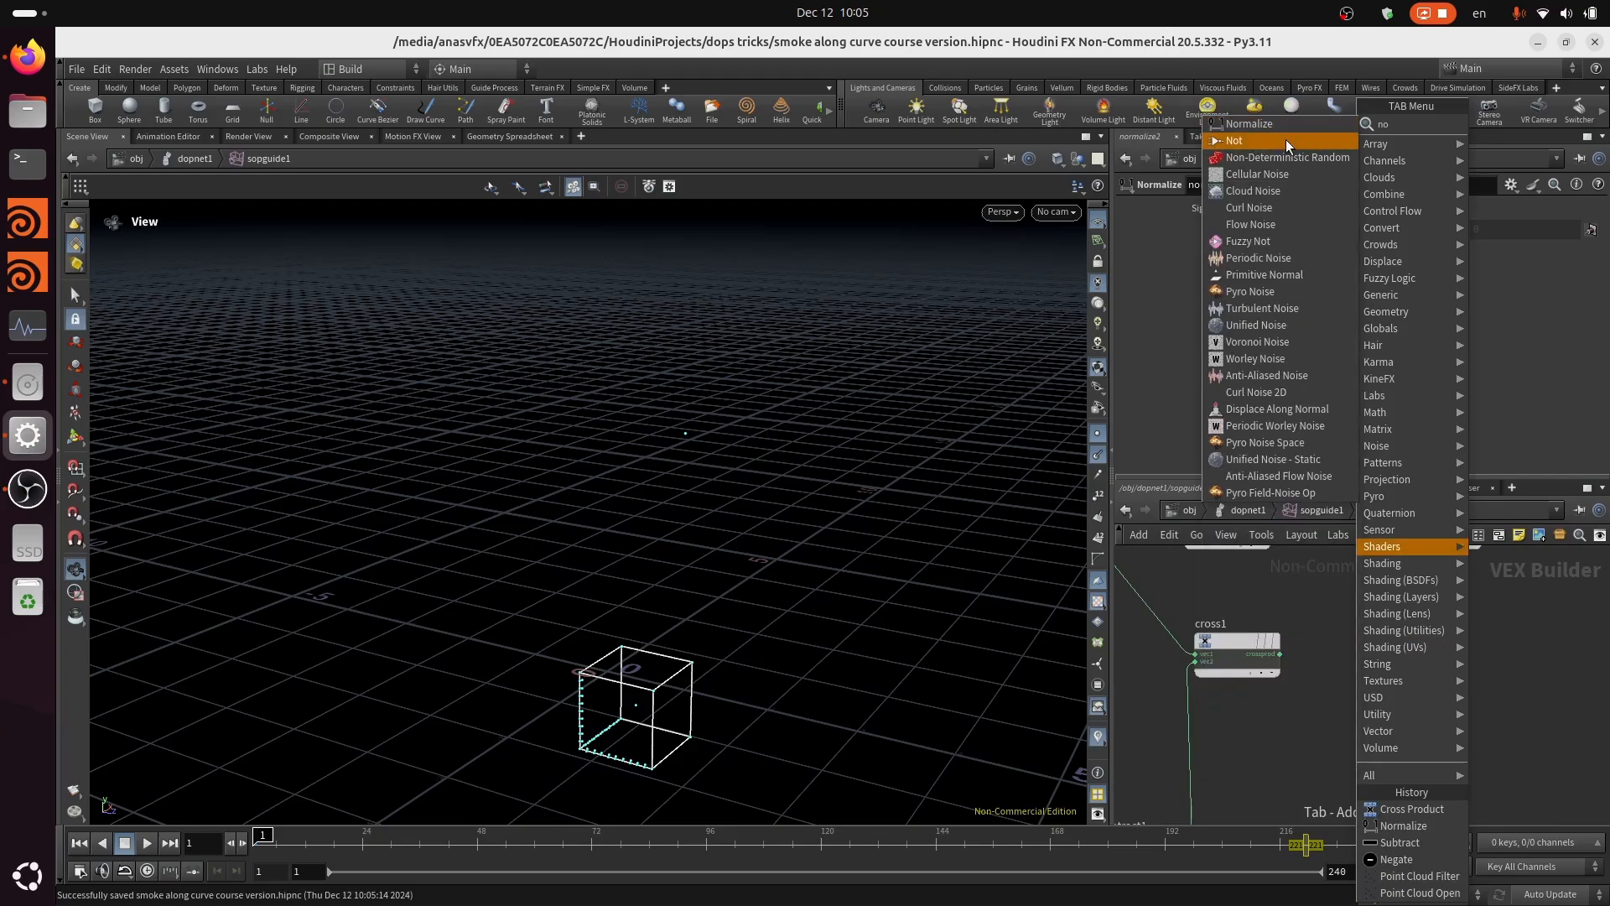
{"action": "left_click", "coordinate": [1295, 129]}
{"action": "left_click", "coordinate": [1373, 671]}
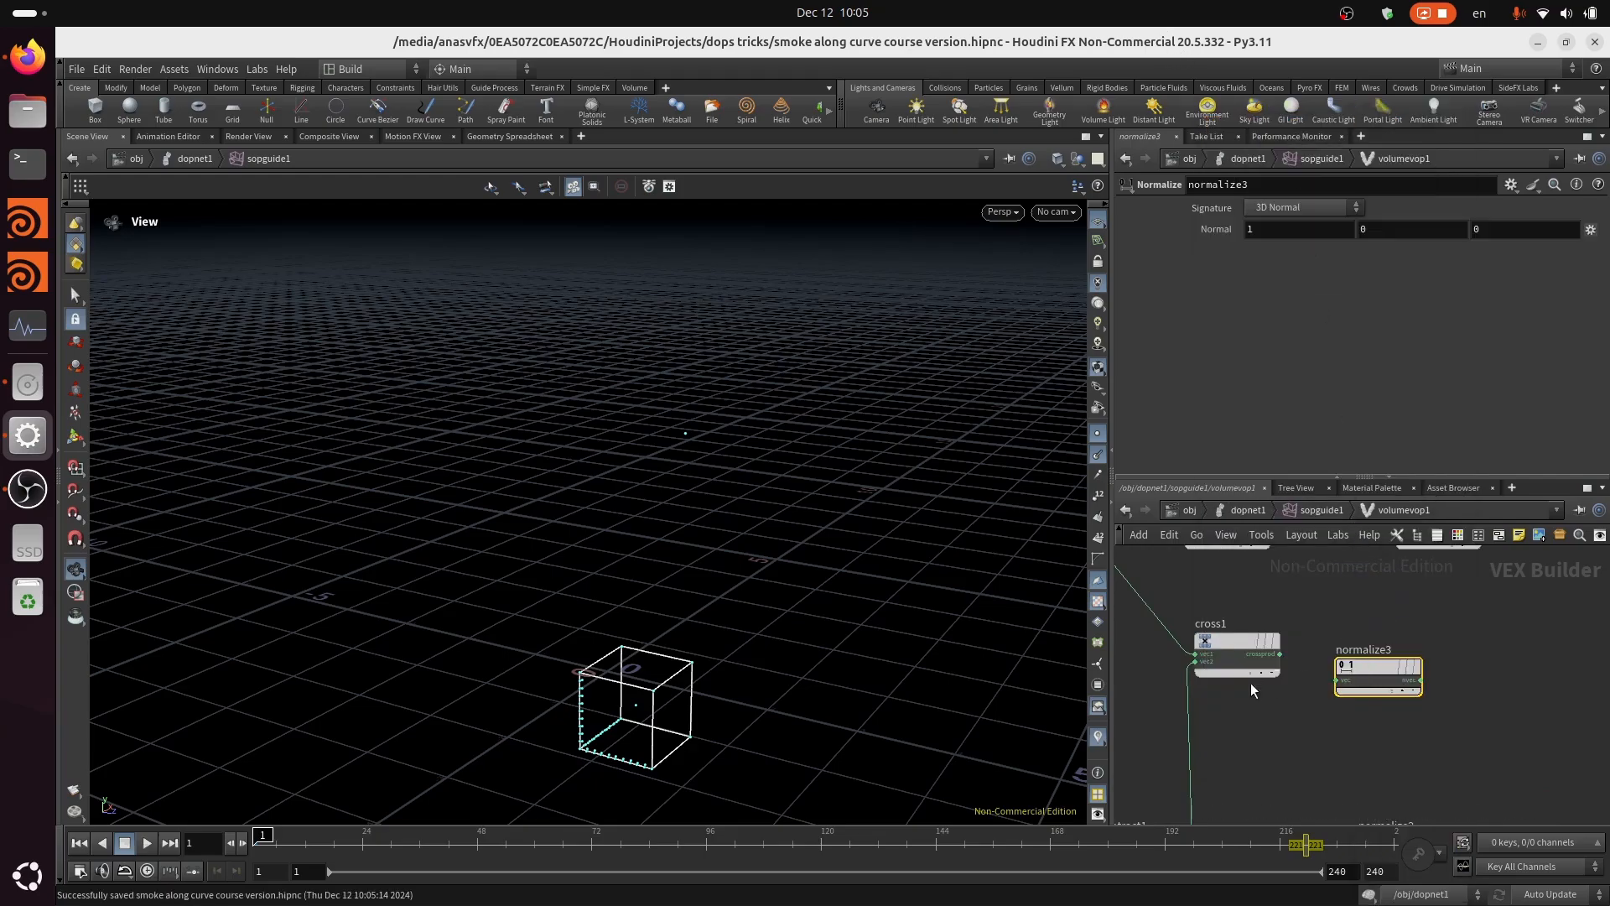
{"action": "left_click", "coordinate": [1280, 653]}
{"action": "left_click", "coordinate": [1337, 680]}
Step: Line up normalize3 and normalize2 beneath normalize1
{"action": "left_click_drag", "start_coordinate": [1372, 663], "coordinate": [1461, 665]}
{"action": "scroll", "coordinate": [1473, 702], "scroll_direction": "down", "scroll_amount": 3}
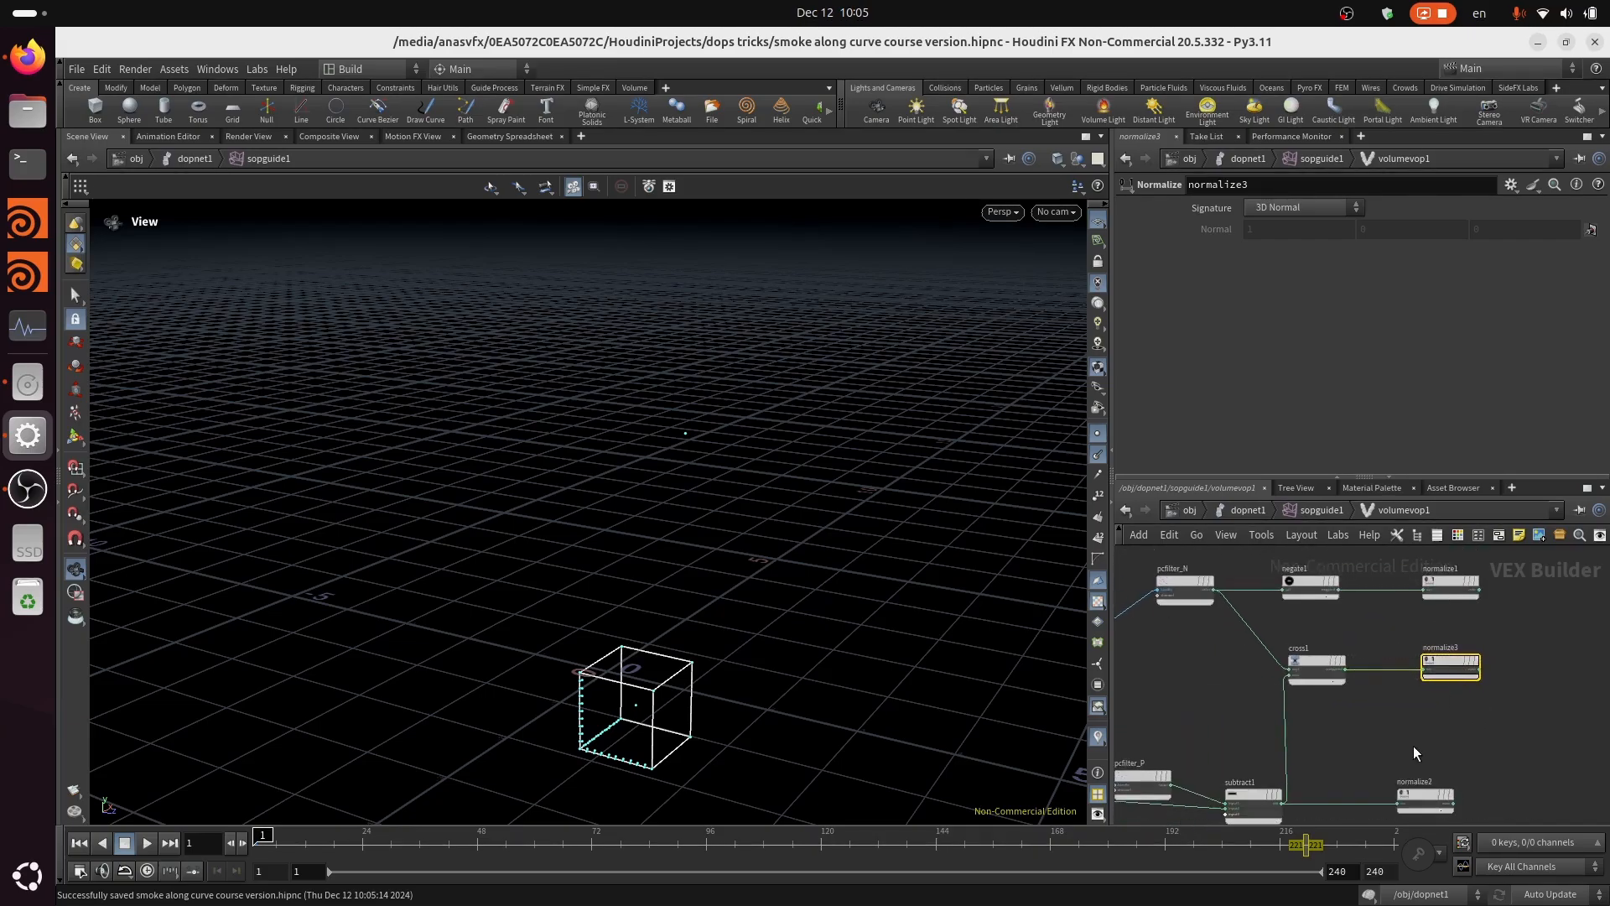
{"action": "left_click_drag", "start_coordinate": [1422, 797], "coordinate": [1450, 791]}
{"action": "mouse_move", "coordinate": [1490, 741]}
{"action": "middle_mouse_down"}
{"action": "mouse_move", "coordinate": [1452, 722]}
{"action": "mouse_move", "coordinate": [1497, 716]}
{"action": "middle_mouse_up"}
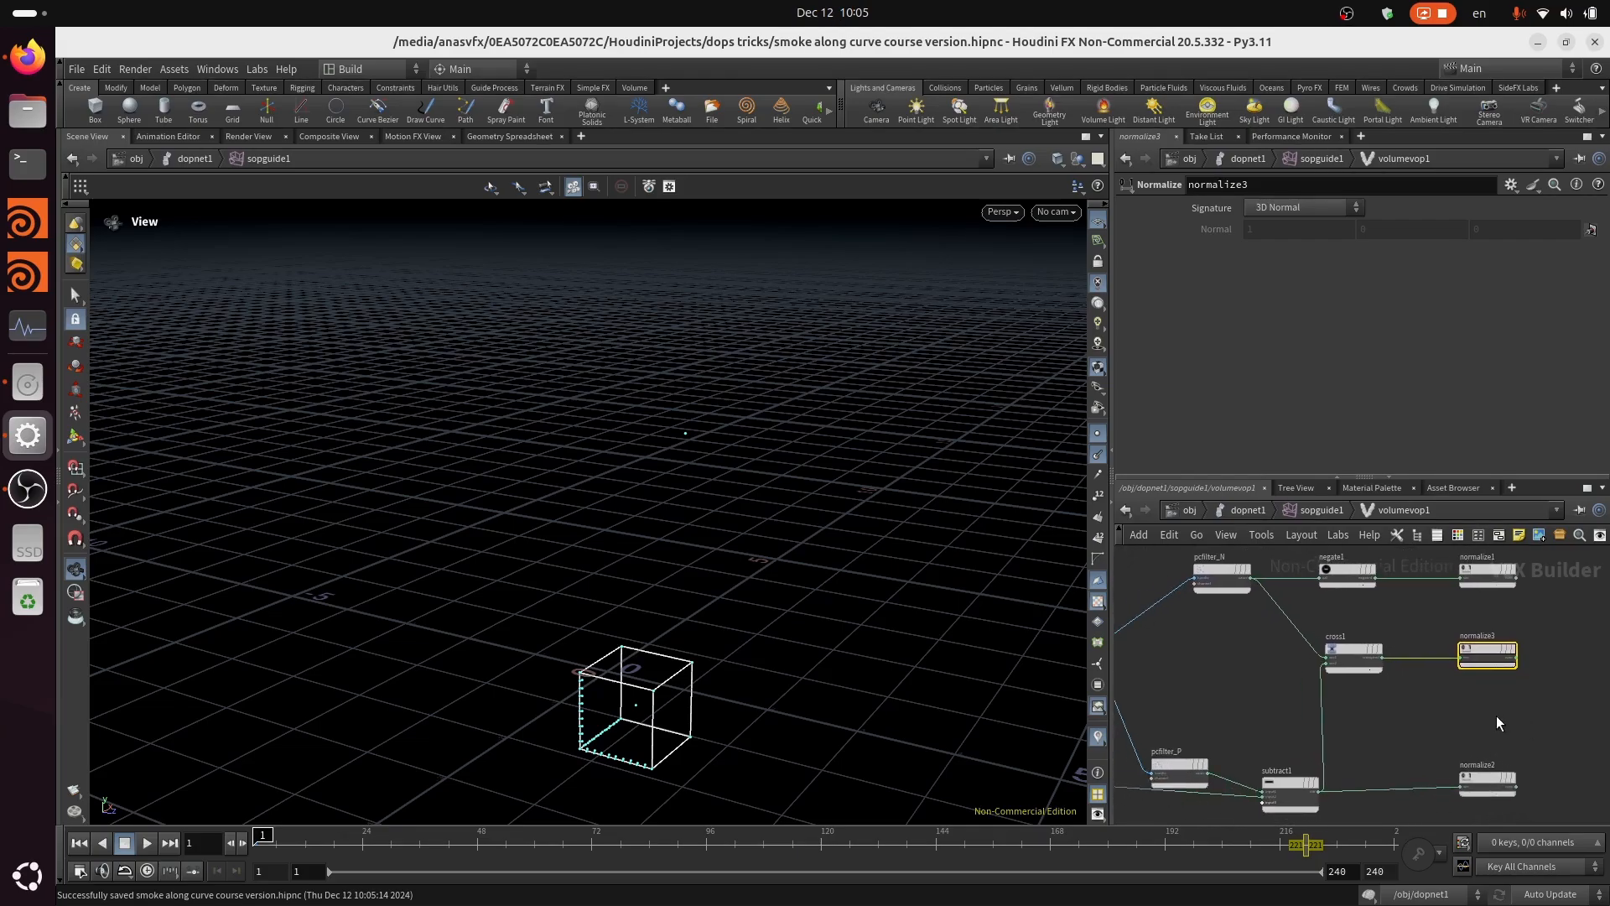
{"action": "scroll", "coordinate": [1496, 716], "scroll_direction": "down", "scroll_amount": 1}
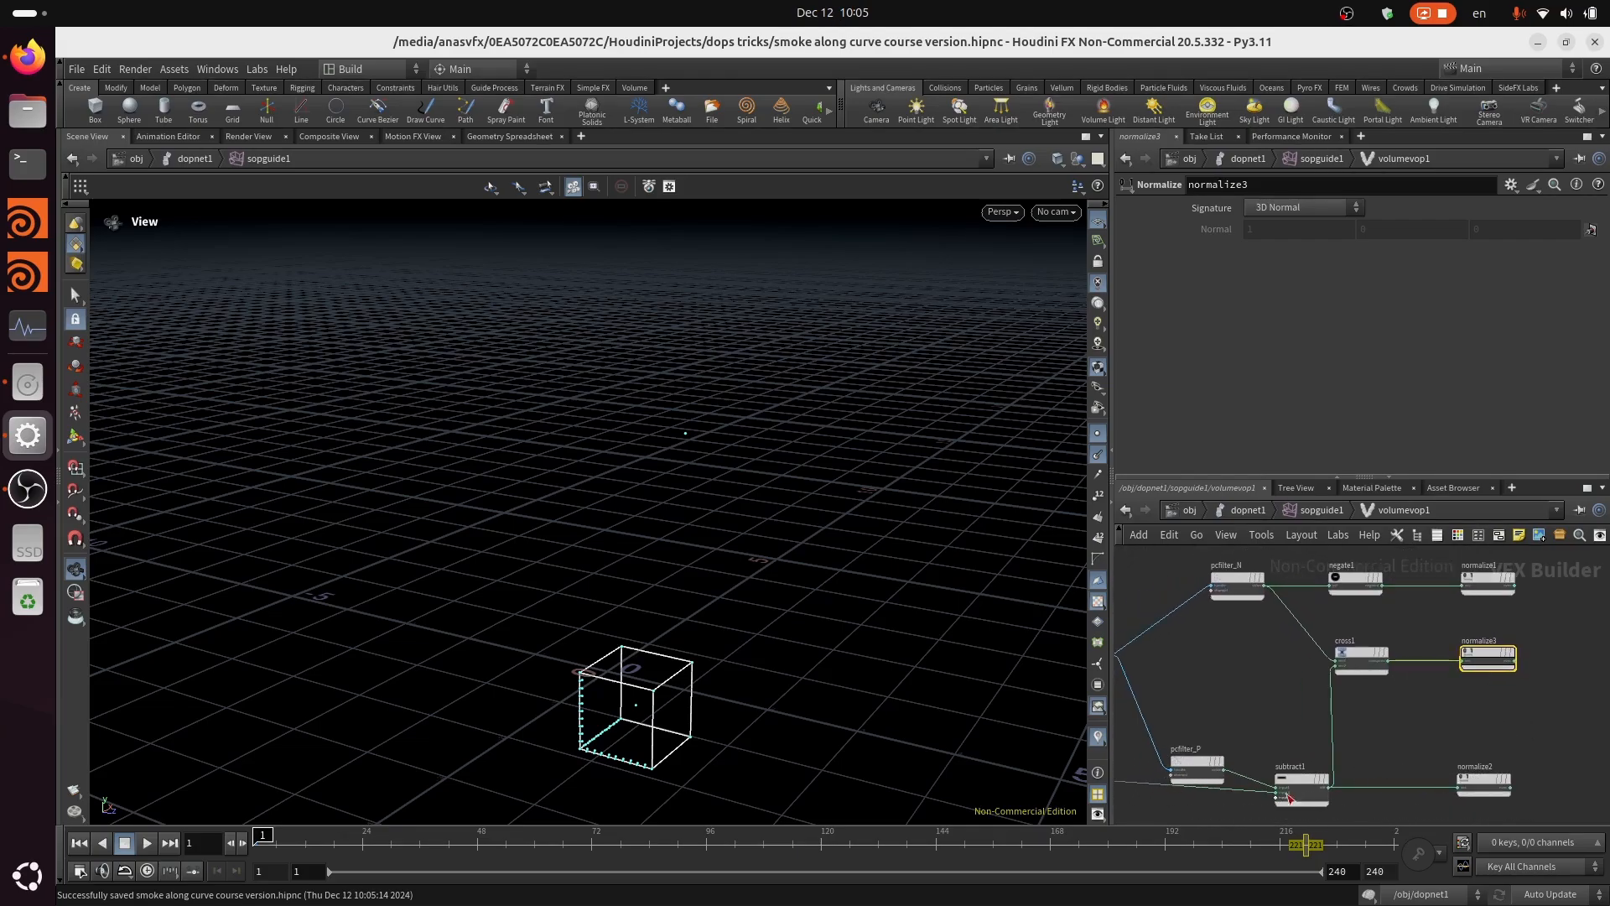
Step: Place an Add node after the three Normalize nodes
{"action": "middle_click_drag", "start_coordinate": [1549, 736], "coordinate": [1362, 729]}
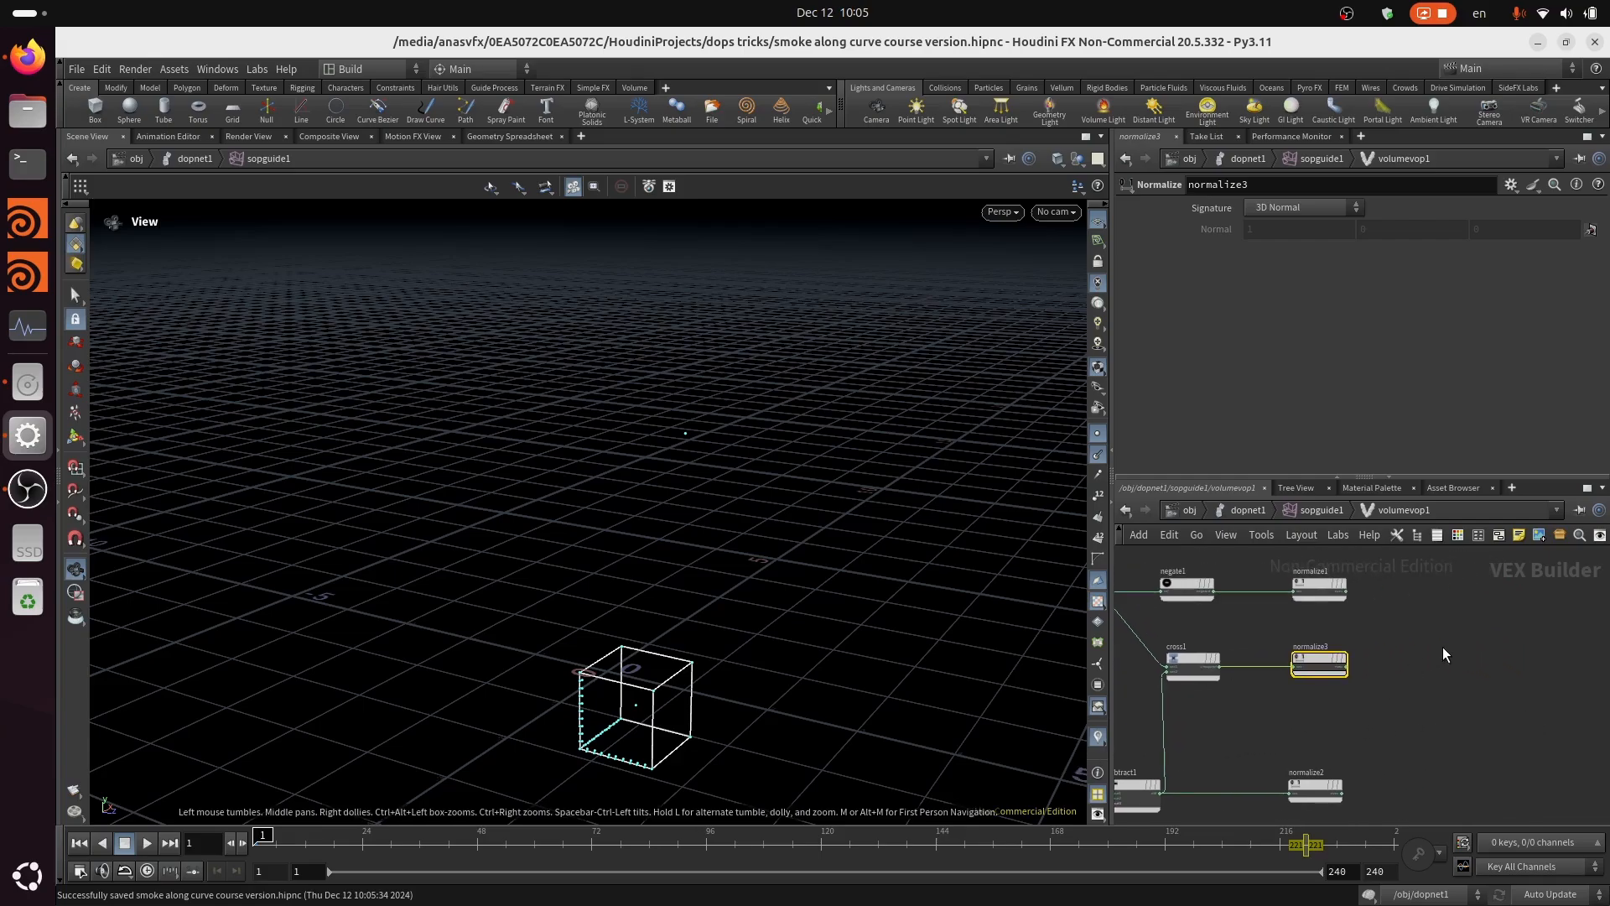
{"action": "key", "text": "Tab"}
{"action": "type", "text": "add"}
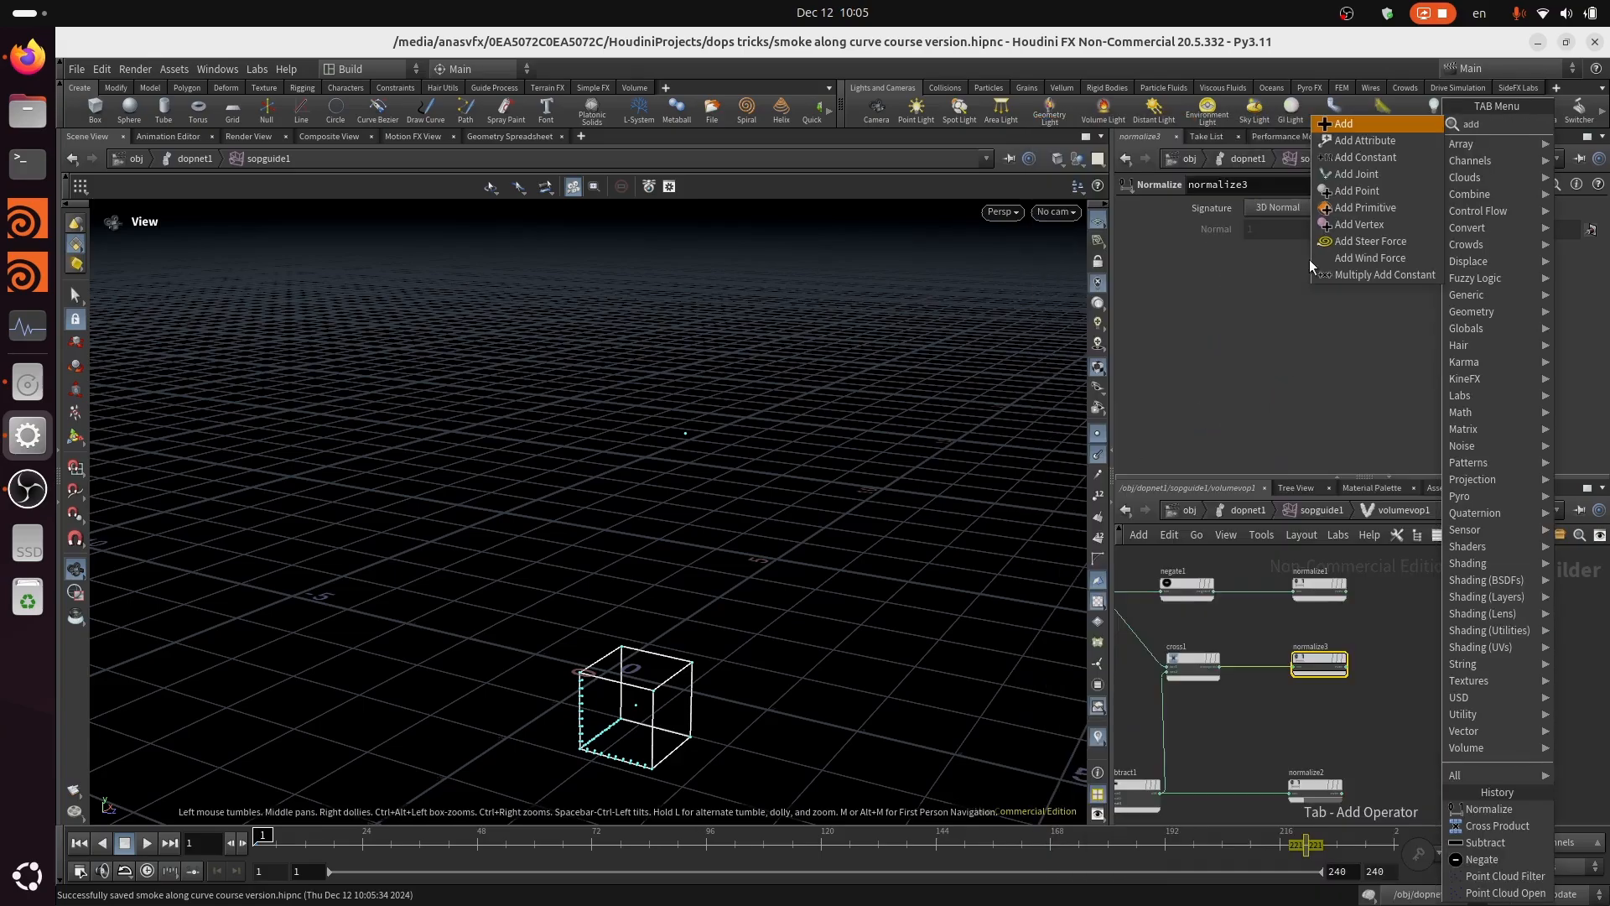
{"action": "left_click", "coordinate": [1396, 119]}
{"action": "left_click", "coordinate": [1469, 643]}
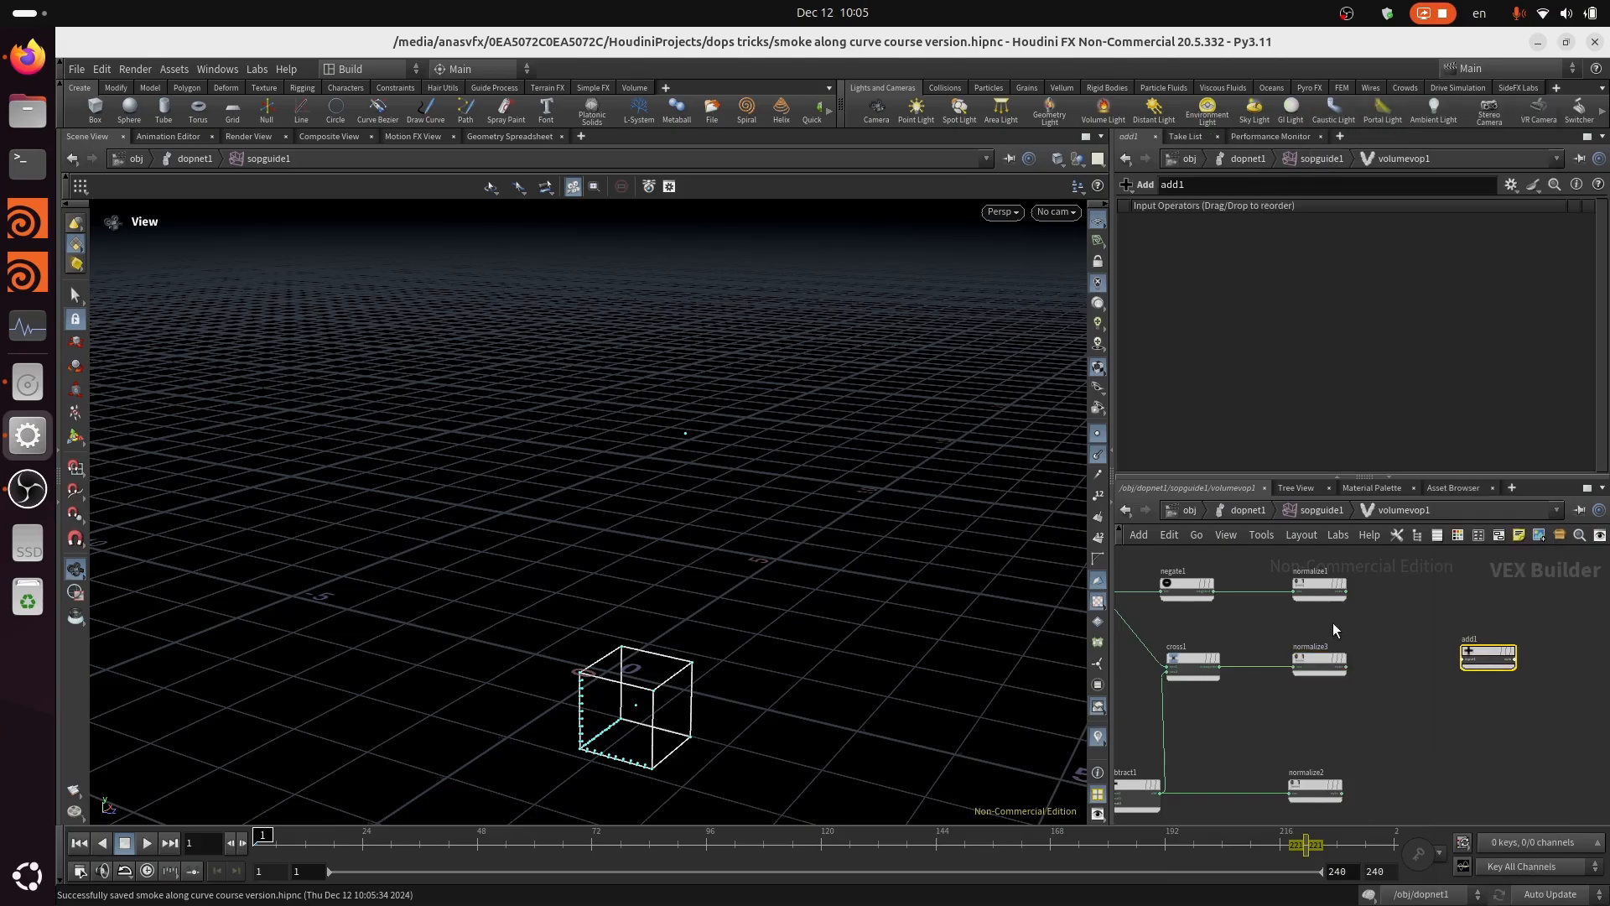
Step: Wire the outputs of normalize1, normalize3 and normalize2 together into add1 and save the scene
{"action": "scroll", "coordinate": [1380, 644], "scroll_direction": "down", "scroll_amount": 2}
{"action": "left_click_drag", "start_coordinate": [1360, 579], "coordinate": [1353, 779]}
{"action": "scroll", "coordinate": [1354, 776], "scroll_direction": "up", "scroll_amount": 3}
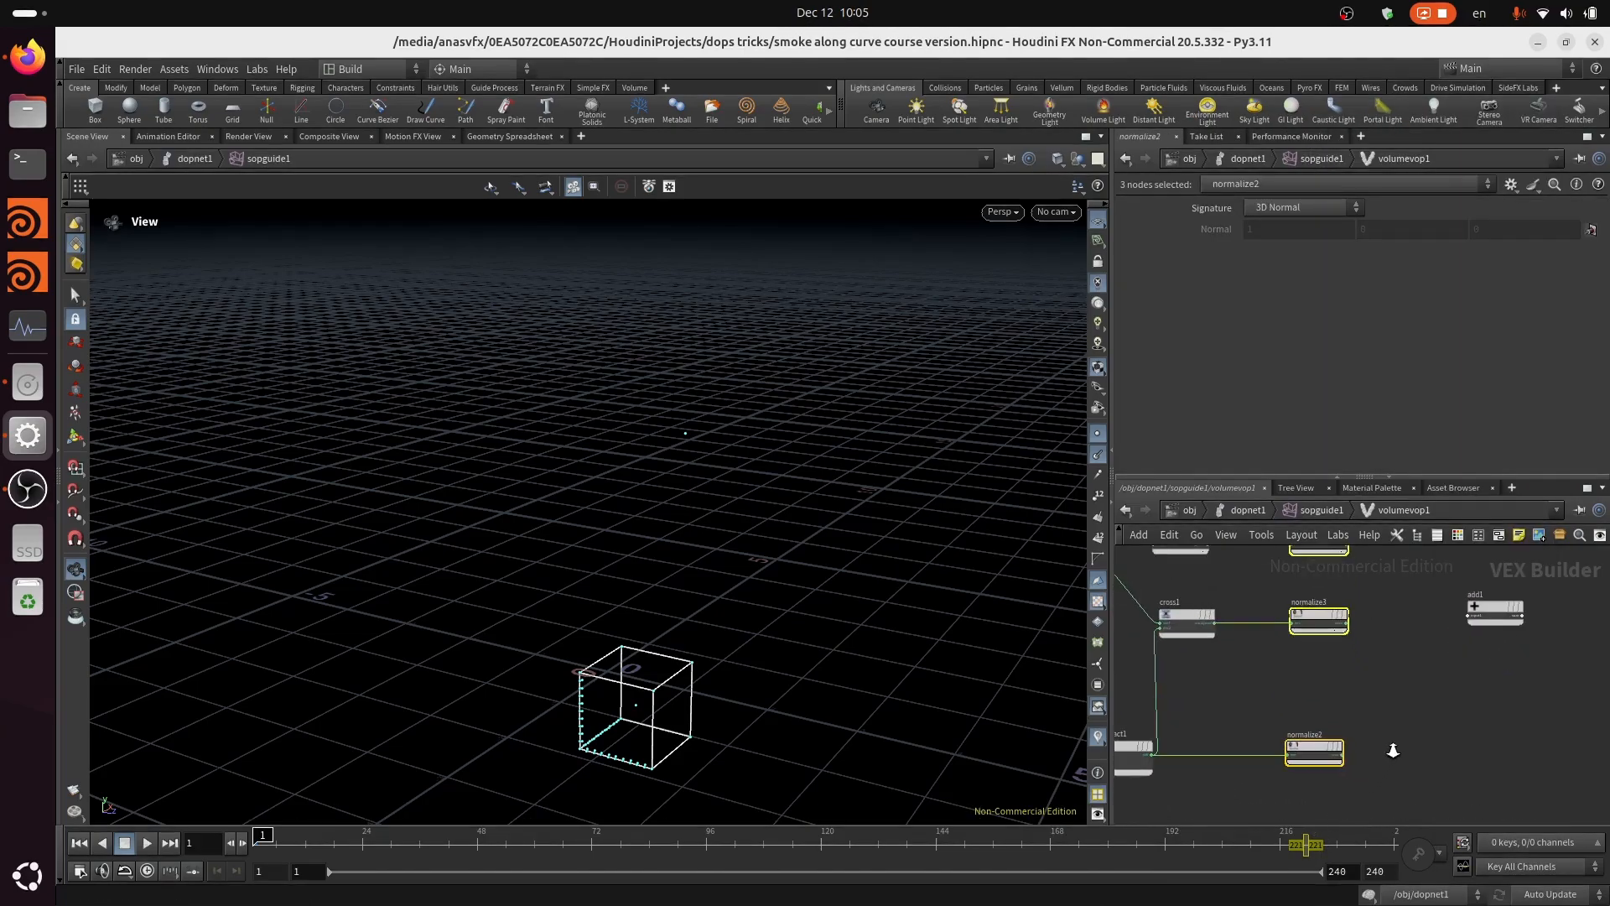
{"action": "left_click", "coordinate": [1347, 757]}
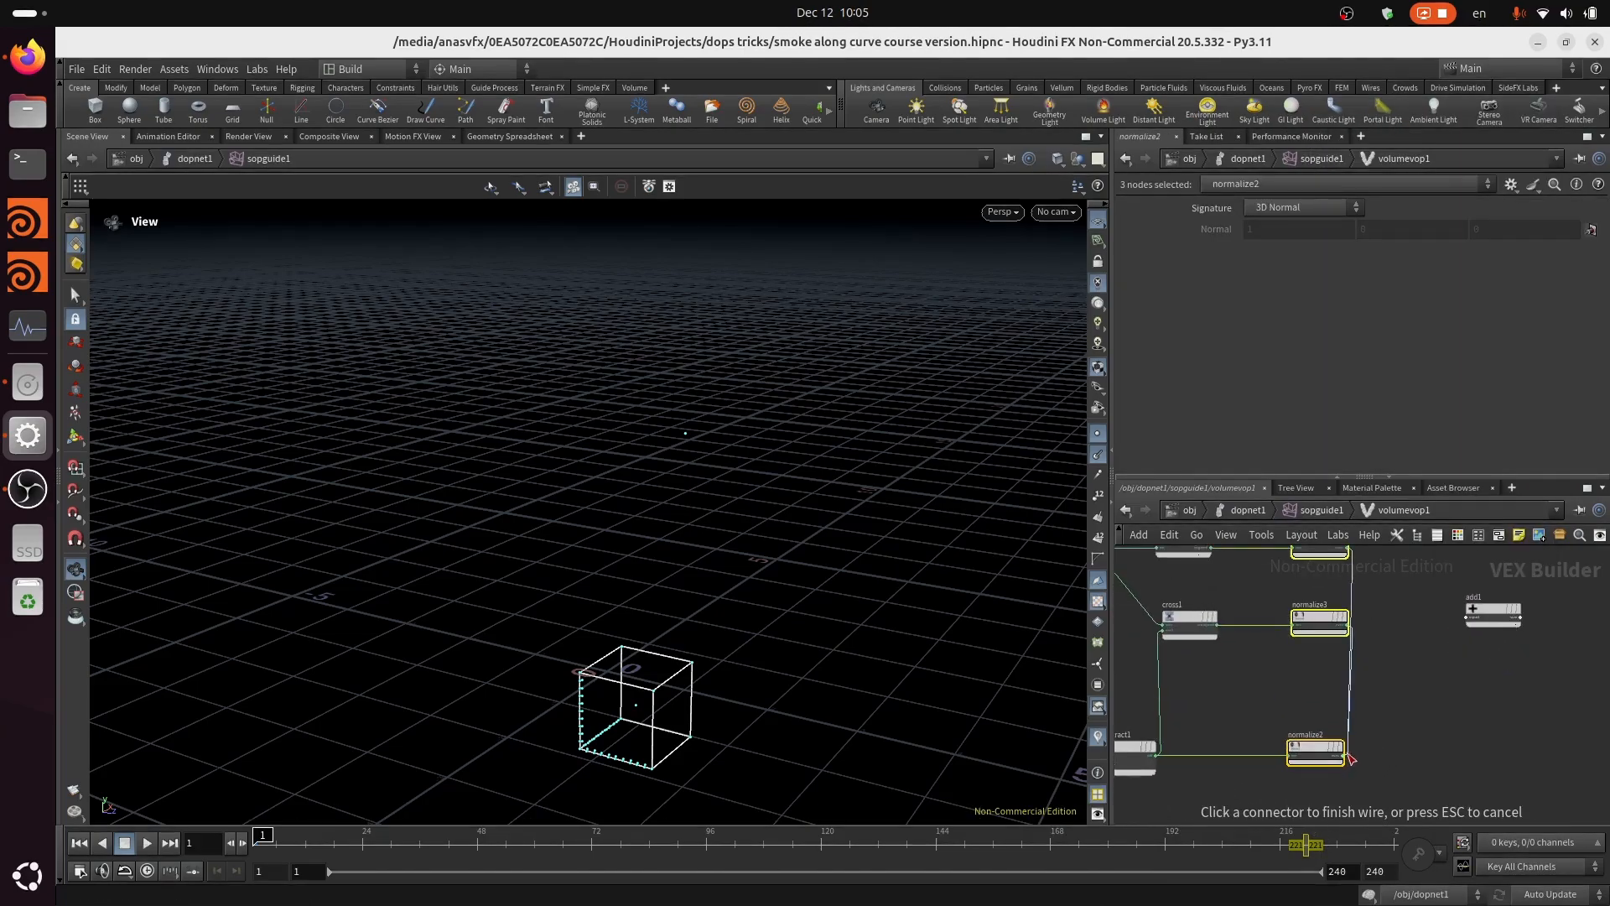
{"action": "left_click", "coordinate": [1468, 625]}
{"action": "scroll", "coordinate": [1512, 689], "scroll_direction": "up", "scroll_amount": 2}
{"action": "key", "text": "ctrl+s"}
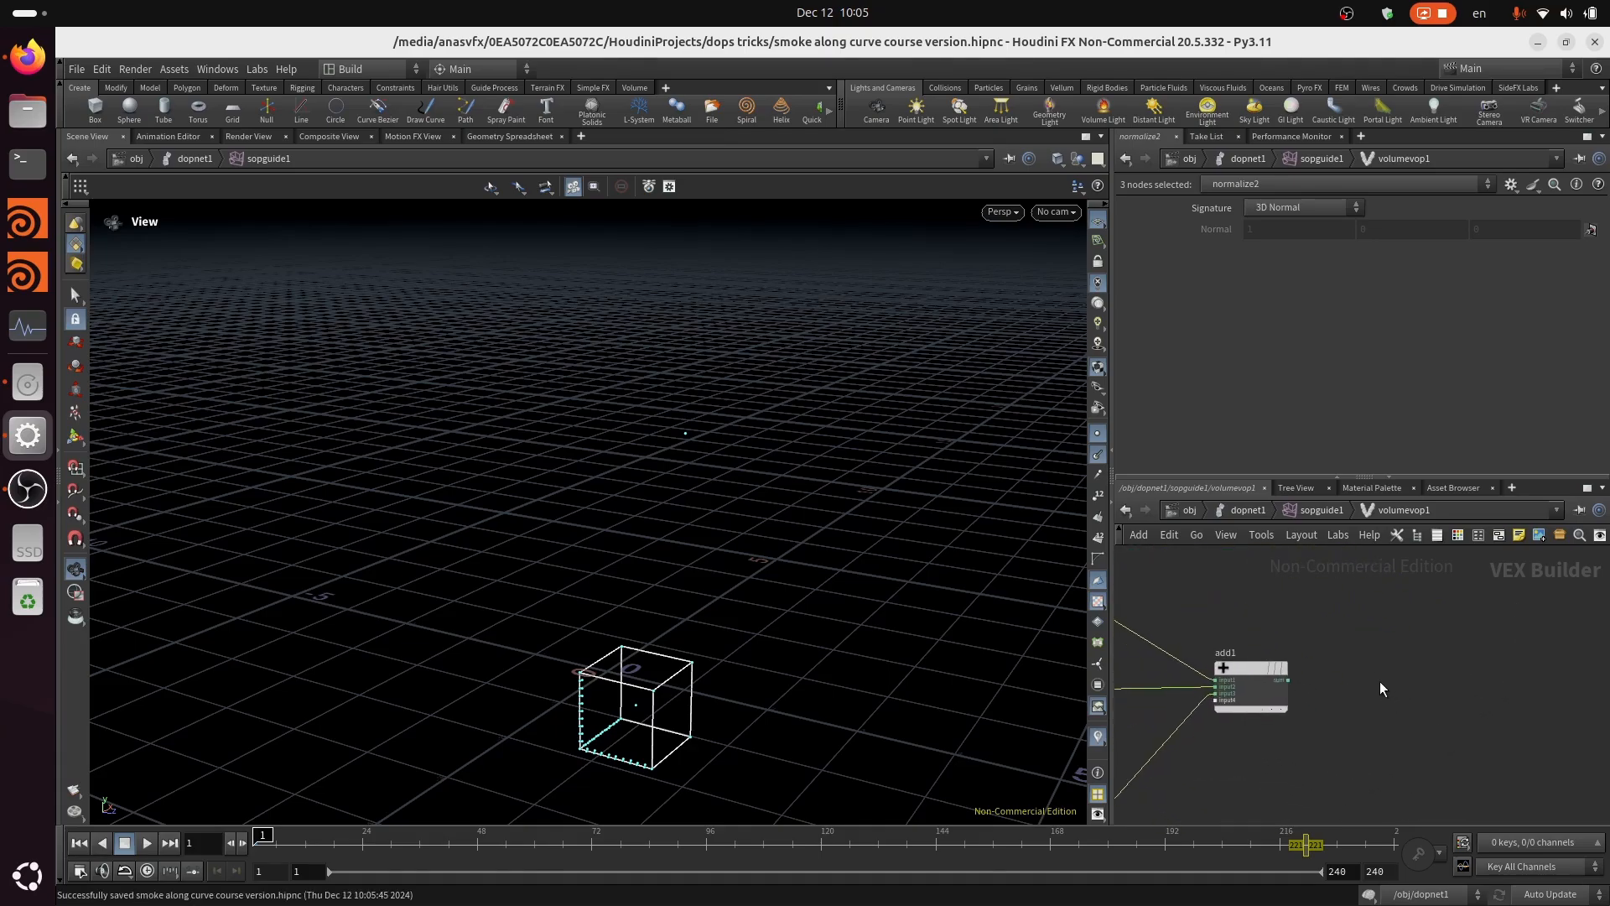
Step: Add a Bind Export node after add1 and wire add1's sum output into its input
{"action": "key", "text": "Tab"}
{"action": "type", "text": "b e"}
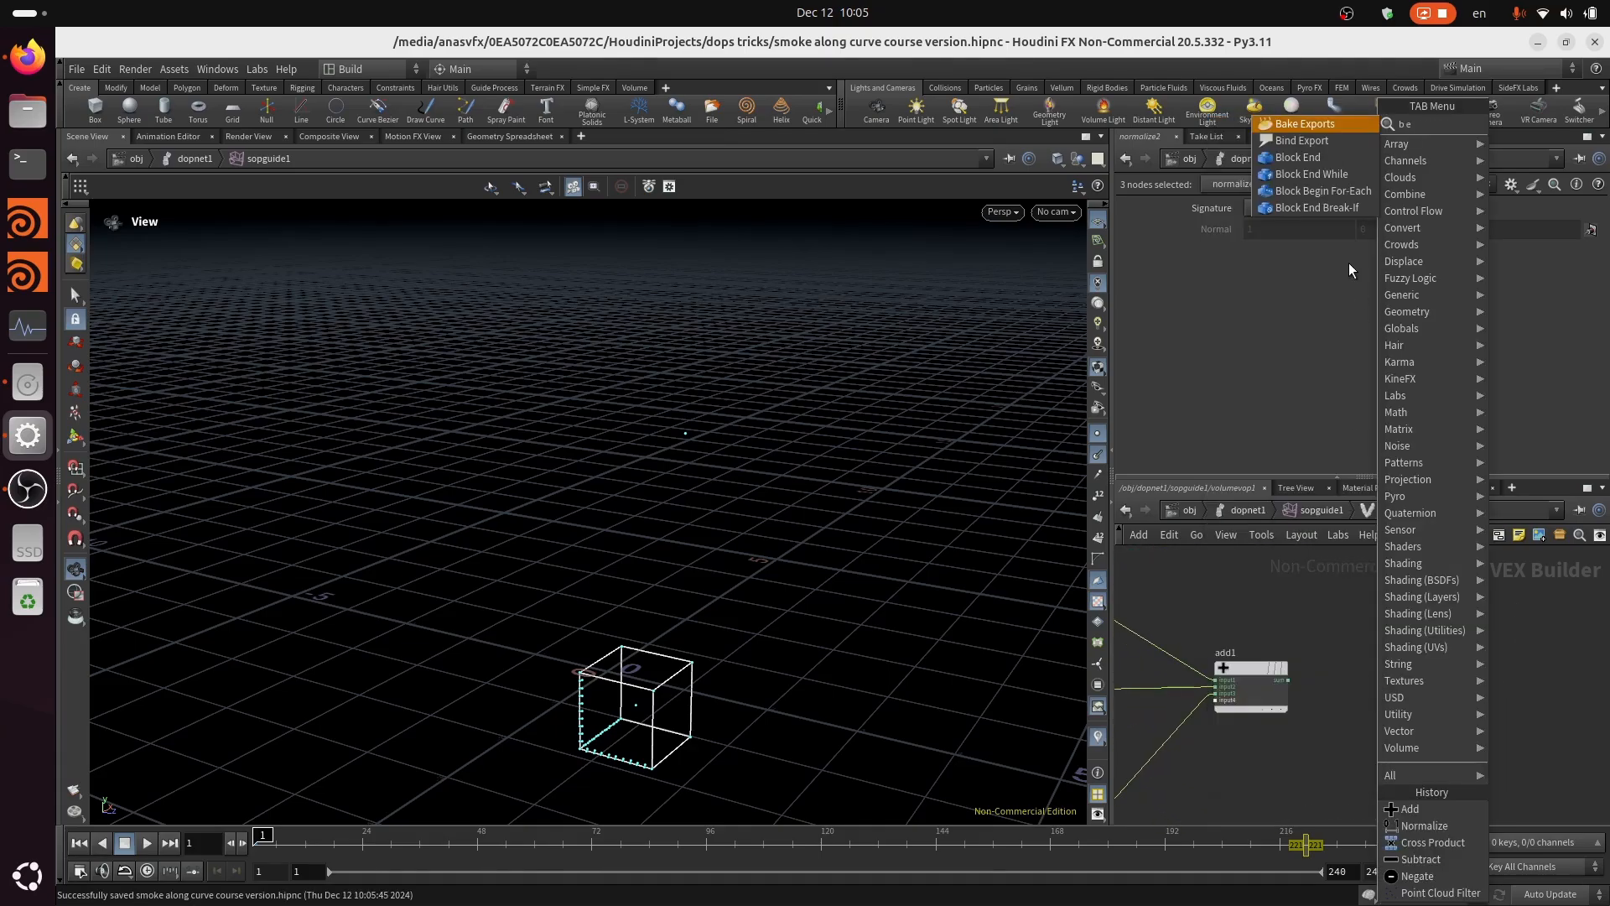
{"action": "left_click", "coordinate": [1352, 144]}
{"action": "left_click", "coordinate": [1406, 686]}
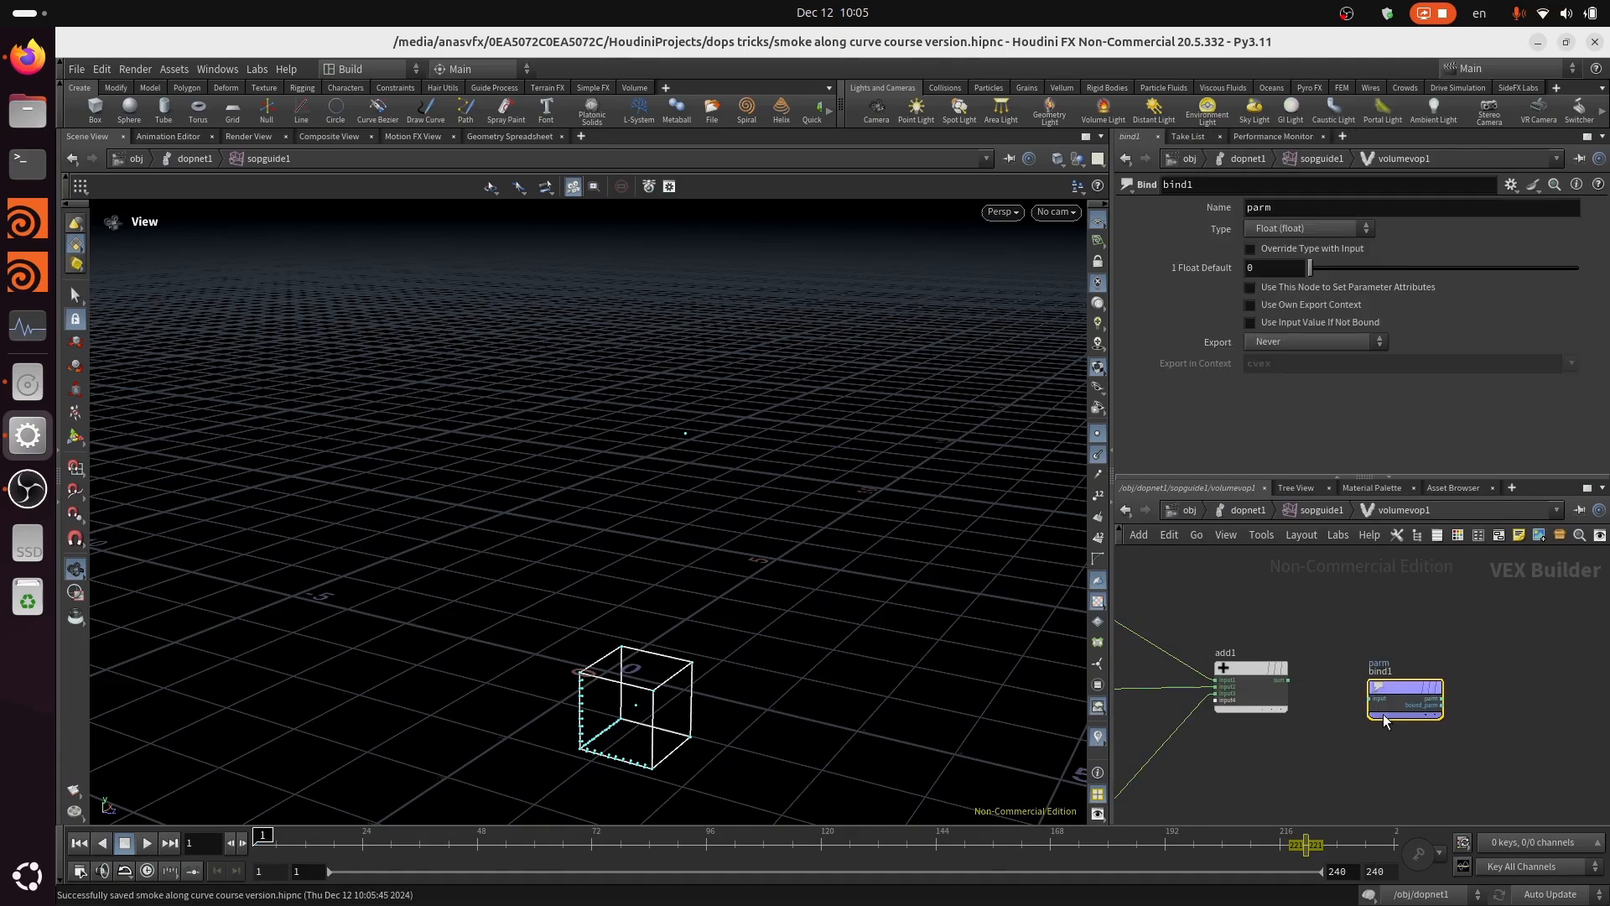
{"action": "scroll", "coordinate": [1384, 713], "scroll_direction": "up", "scroll_amount": 3}
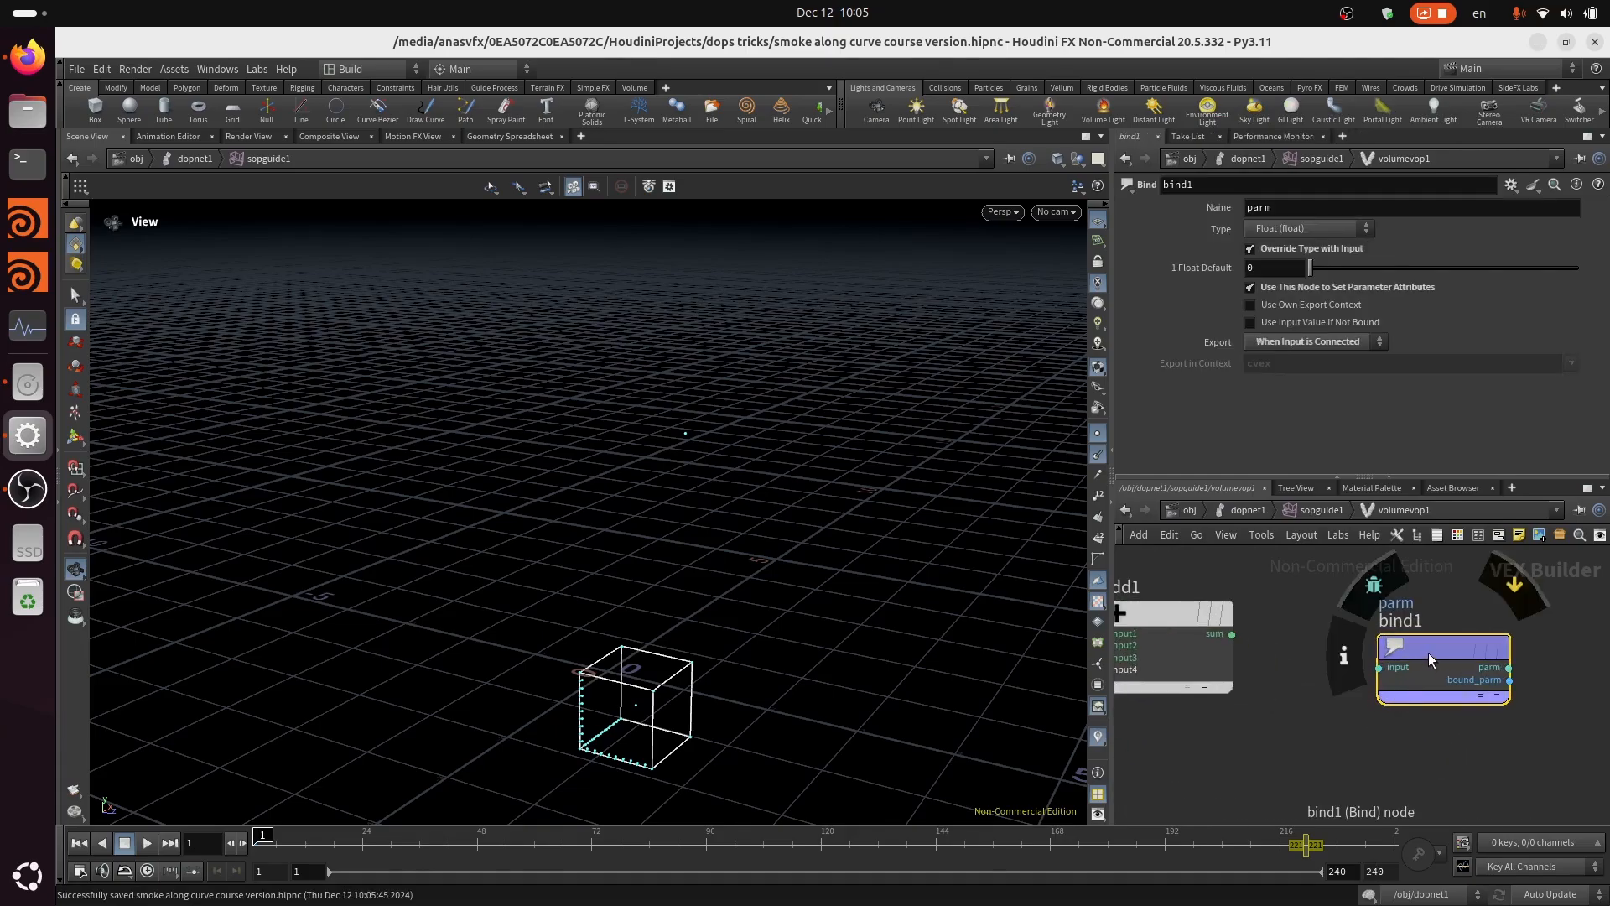
{"action": "left_click_drag", "start_coordinate": [1428, 653], "coordinate": [1482, 631]}
{"action": "left_click", "coordinate": [1232, 635]}
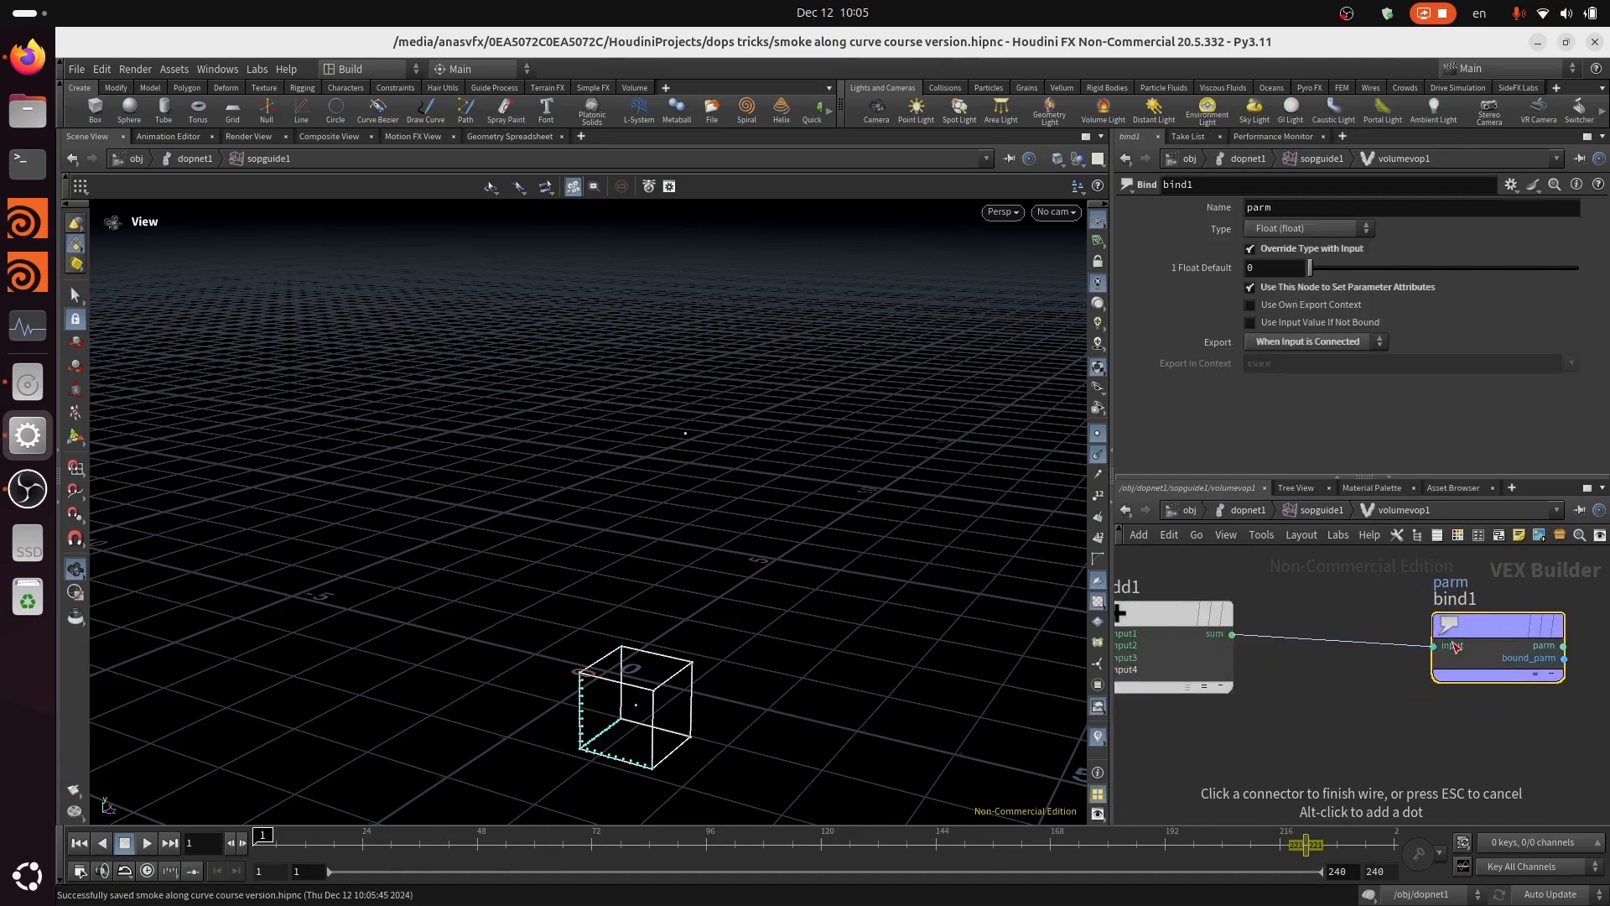
{"action": "left_click", "coordinate": [1433, 646]}
Step: Set the Bind node's type to 3 Floats (vector) and its name to vel
{"action": "left_click", "coordinate": [1290, 228]}
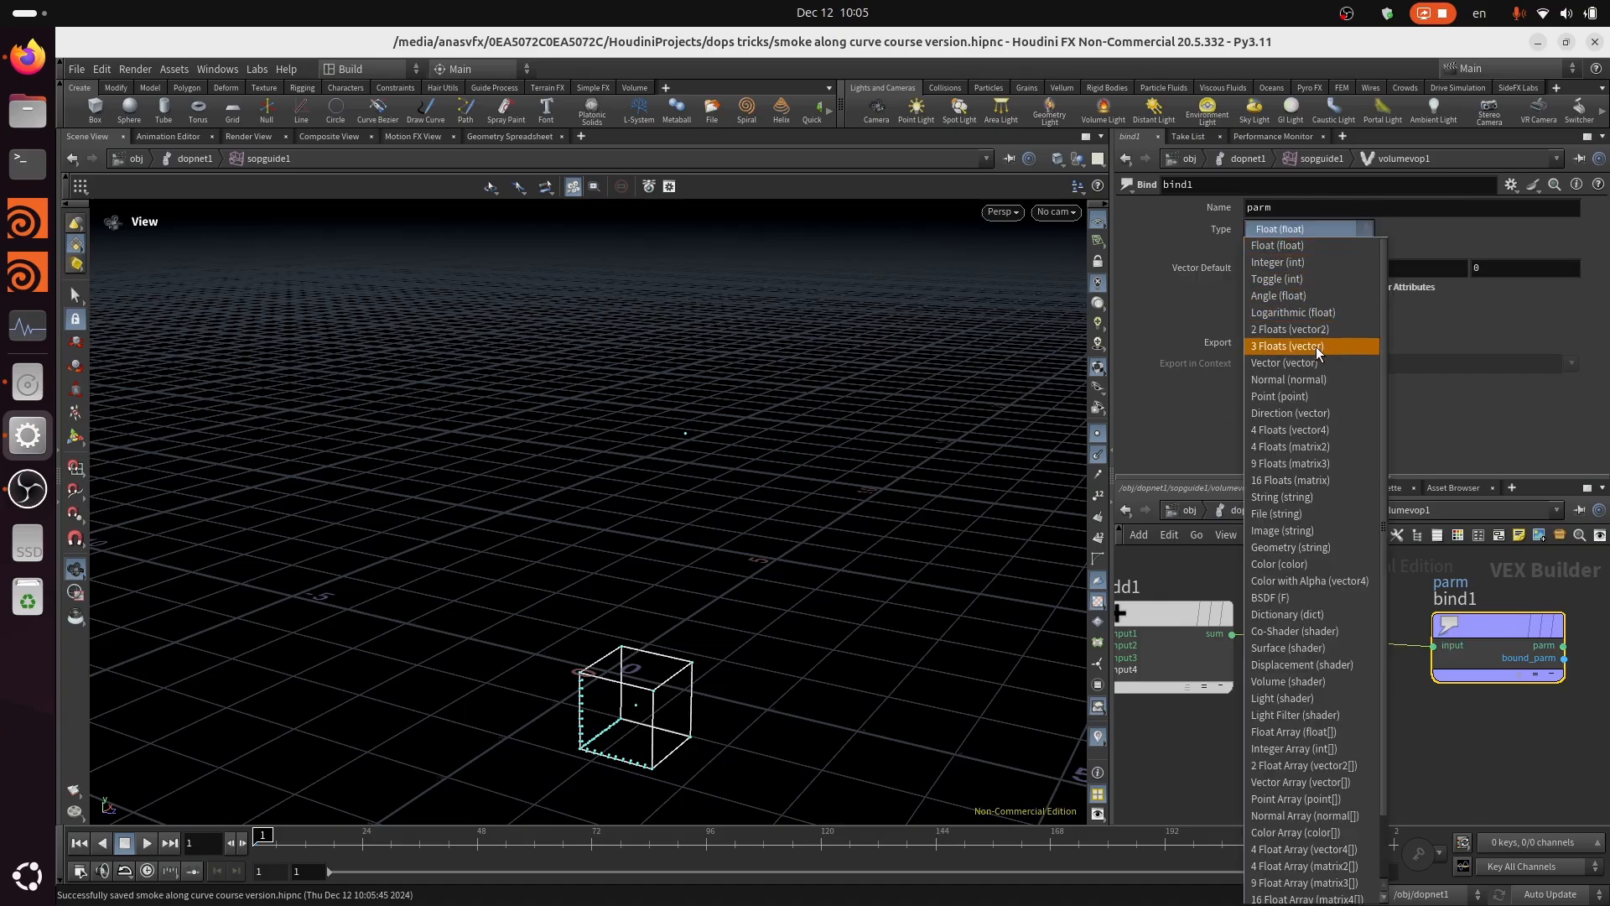
{"action": "left_click", "coordinate": [1316, 346]}
{"action": "double_click", "coordinate": [1304, 207]}
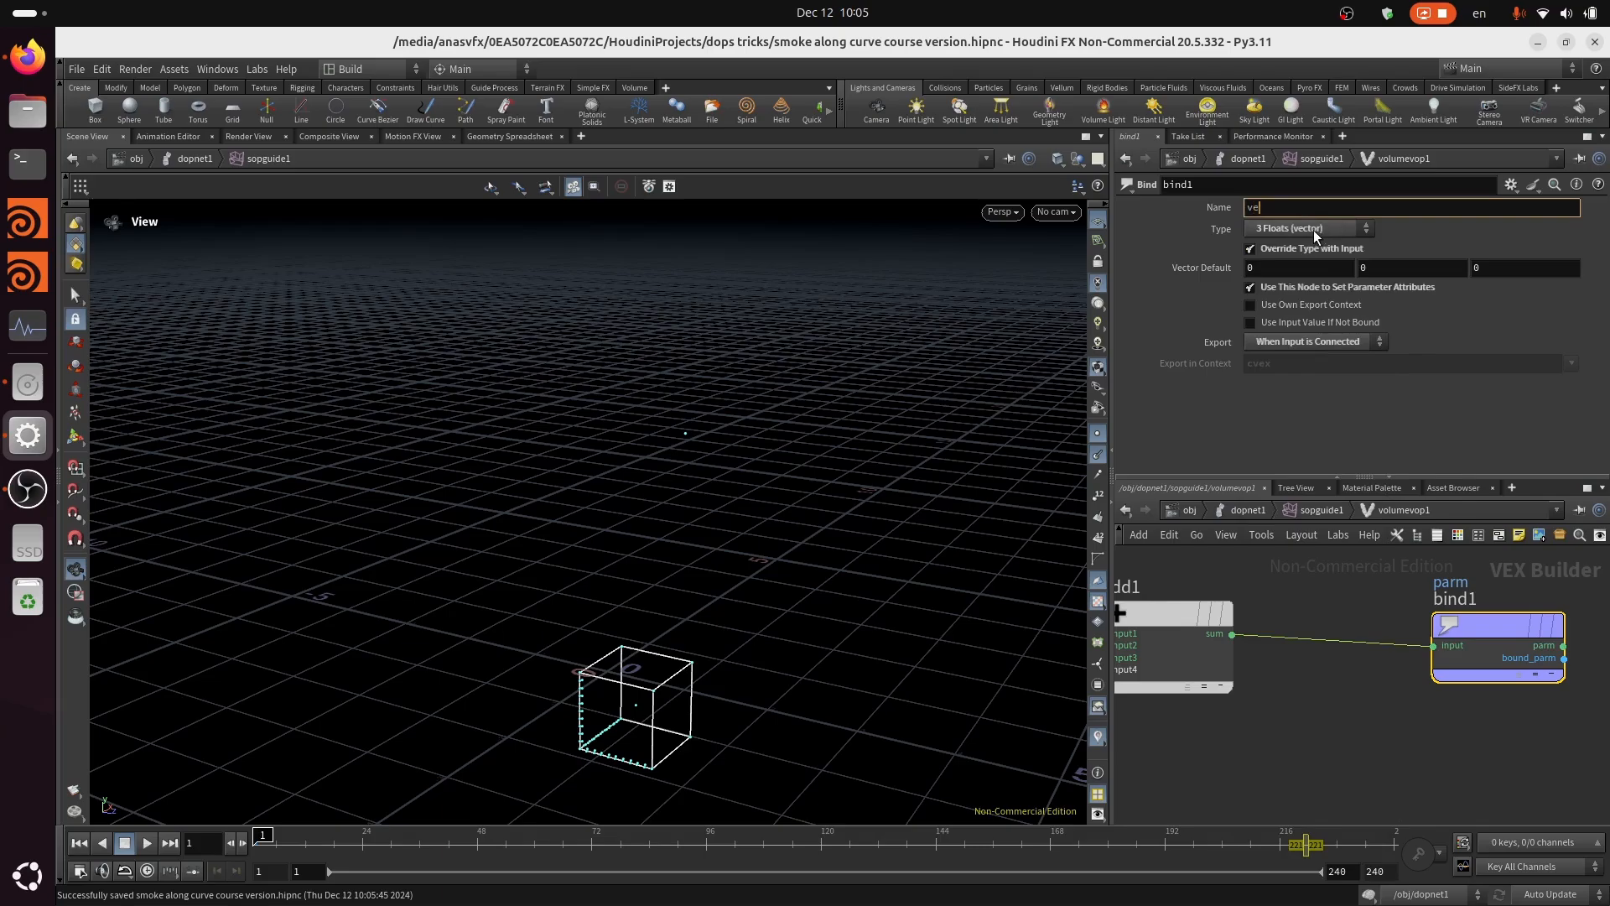
{"action": "type", "text": "vel"}
{"action": "key", "text": "Return"}
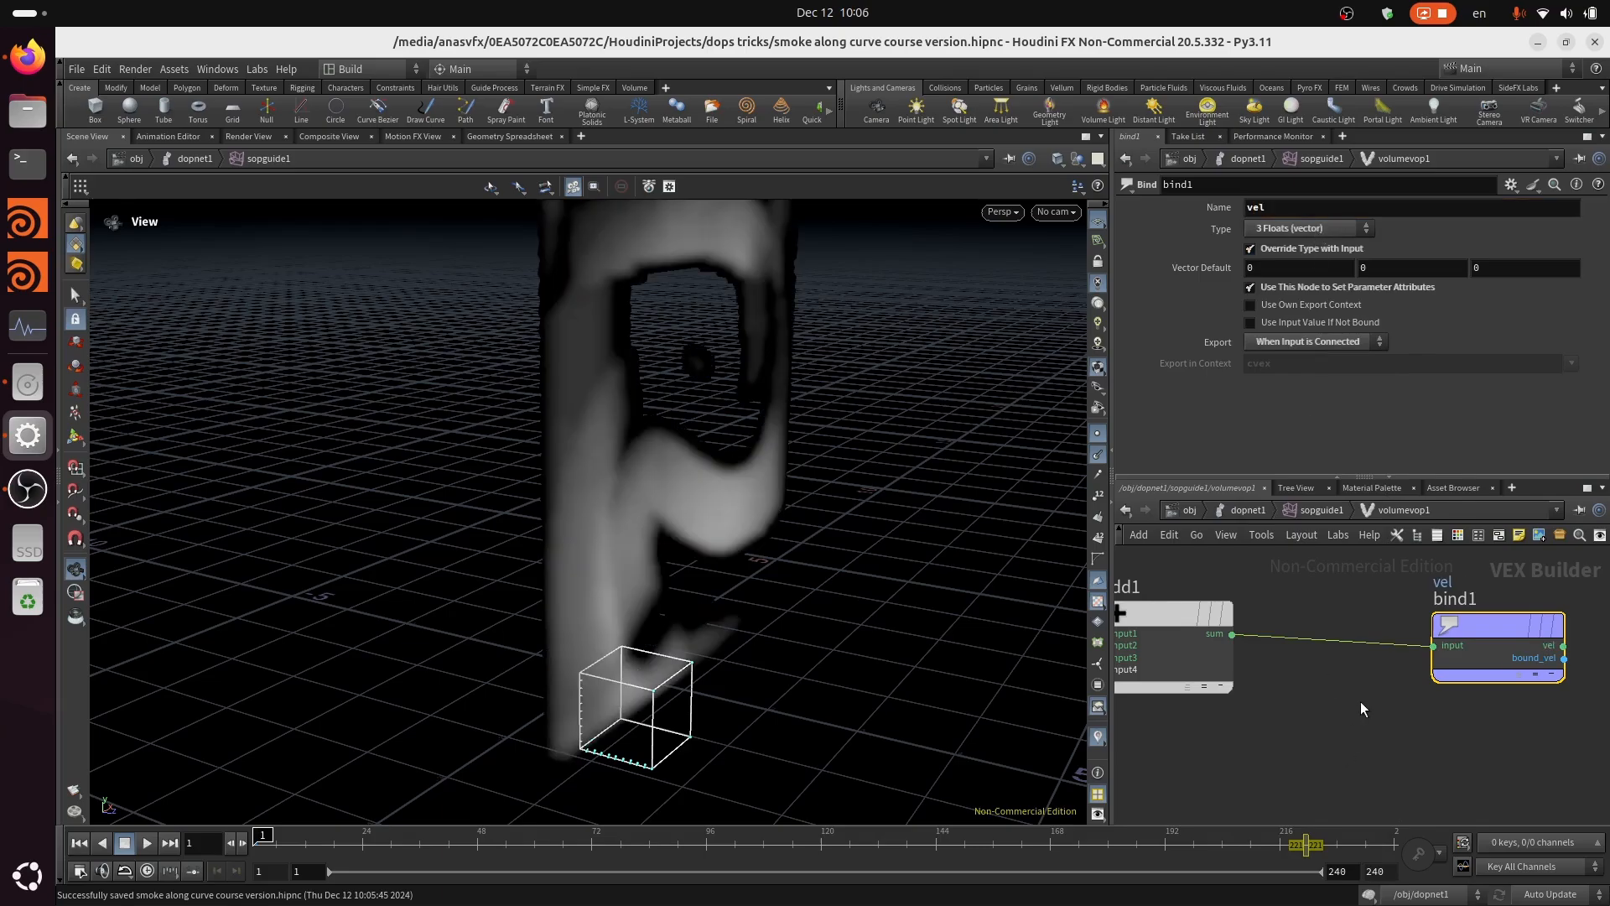
Step: Examine the exported velocity volume from several angles and return to the sopguide1 network
{"action": "left_click_drag", "start_coordinate": [651, 565], "coordinate": [608, 539]}
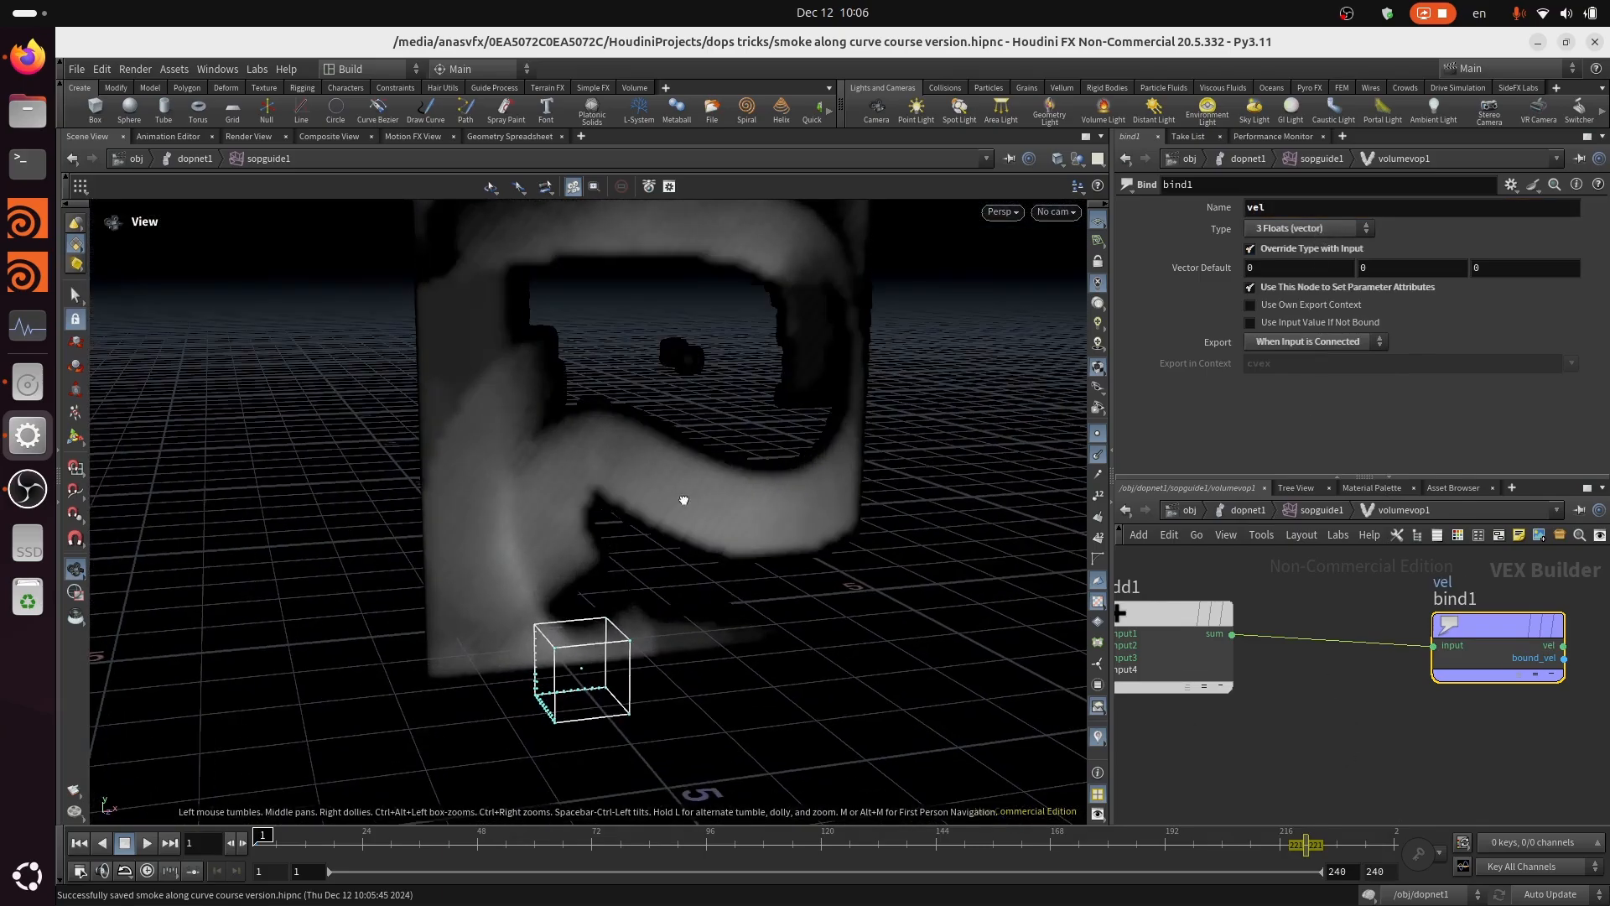
{"action": "left_click_drag", "start_coordinate": [683, 496], "coordinate": [719, 460]}
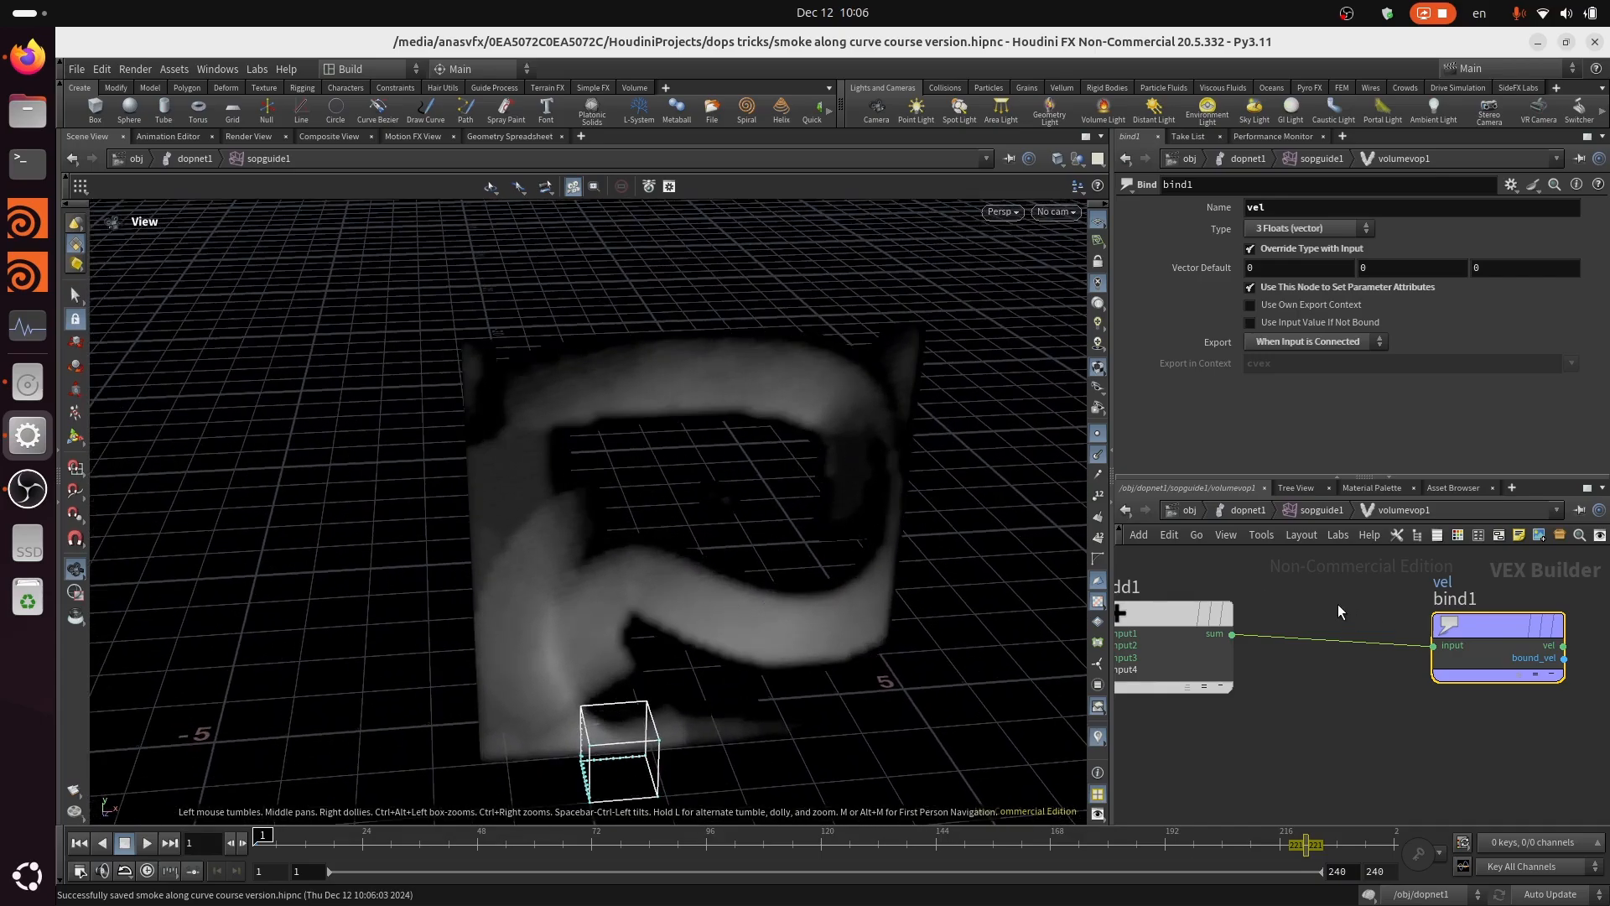
{"action": "left_click", "coordinate": [1314, 506]}
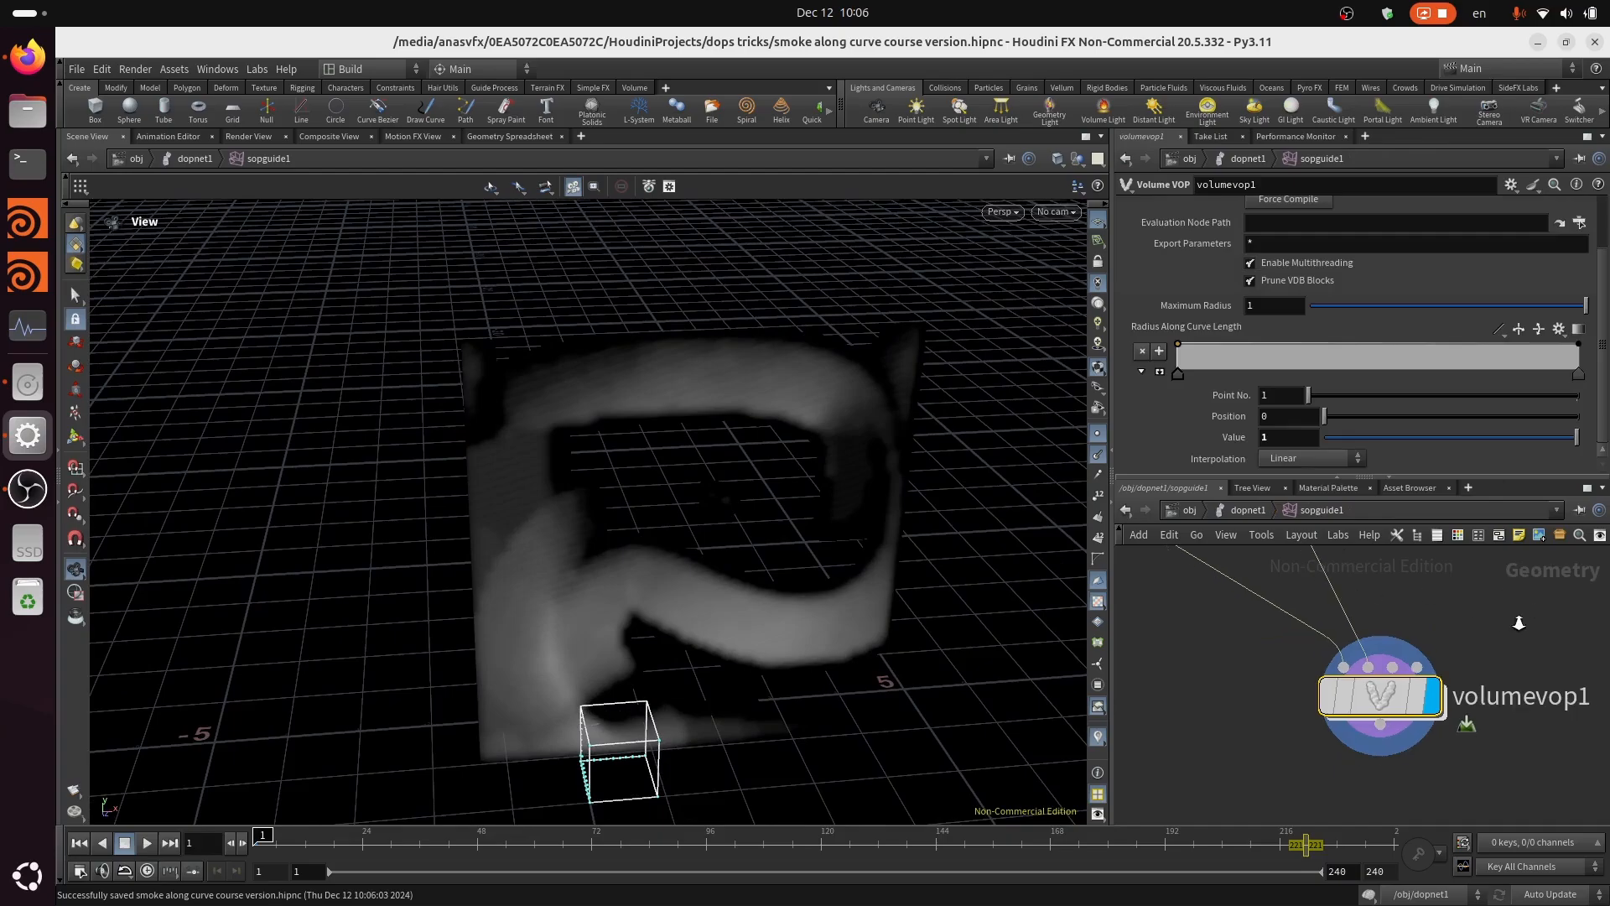
{"action": "left_click_drag", "start_coordinate": [786, 578], "coordinate": [880, 537]}
{"action": "middle_click_drag", "start_coordinate": [1382, 720], "coordinate": [1412, 673]}
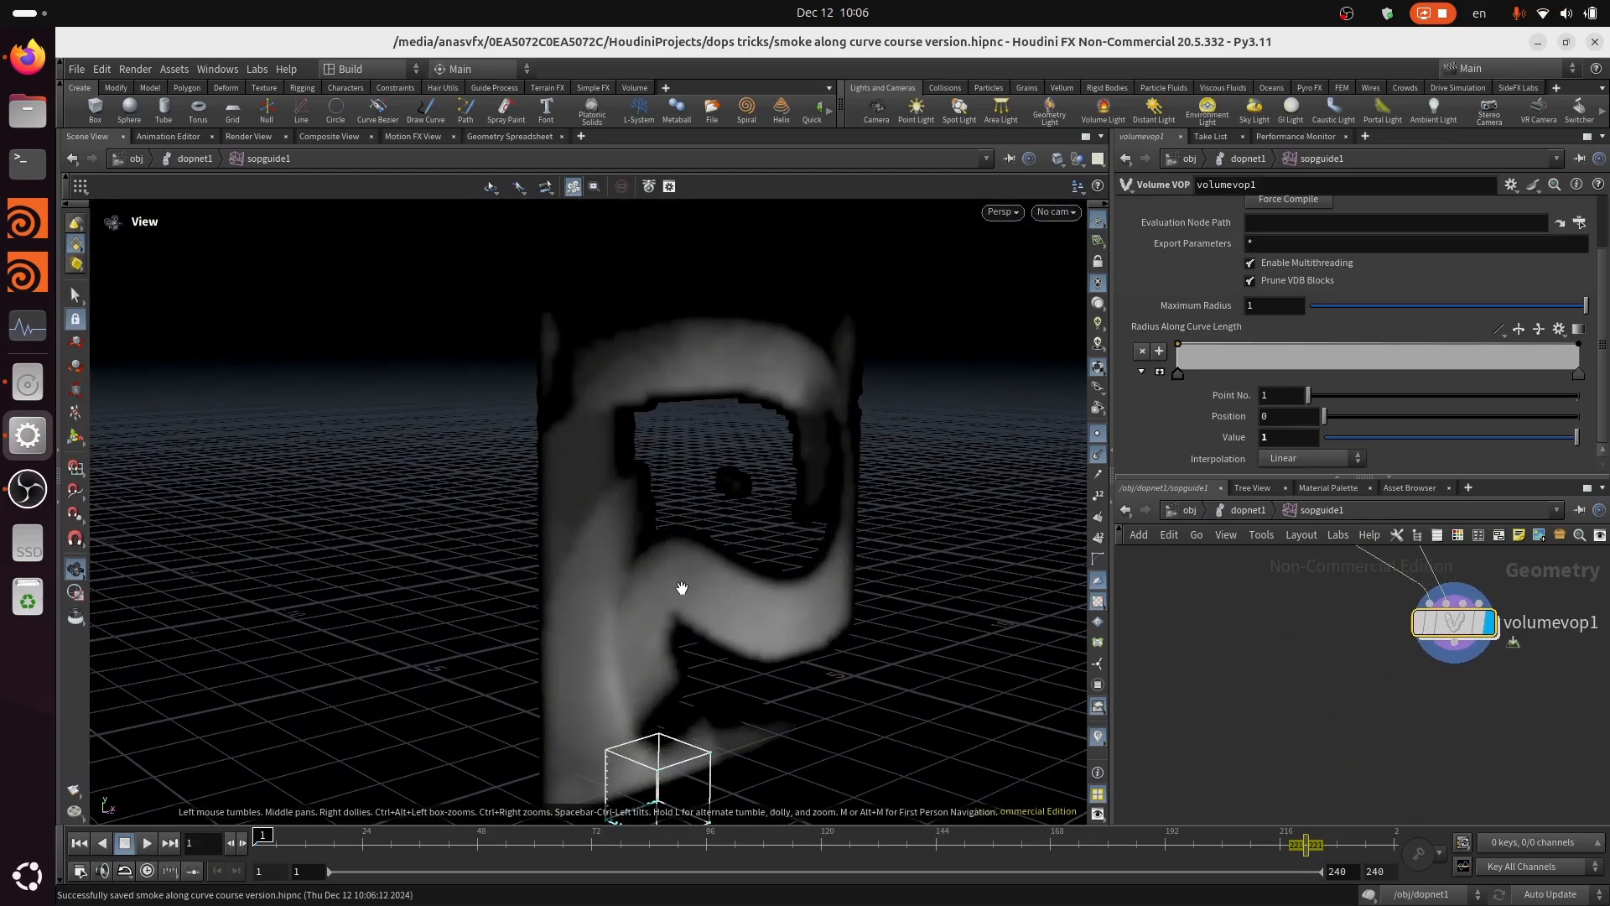
{"action": "left_click_drag", "start_coordinate": [826, 596], "coordinate": [784, 631]}
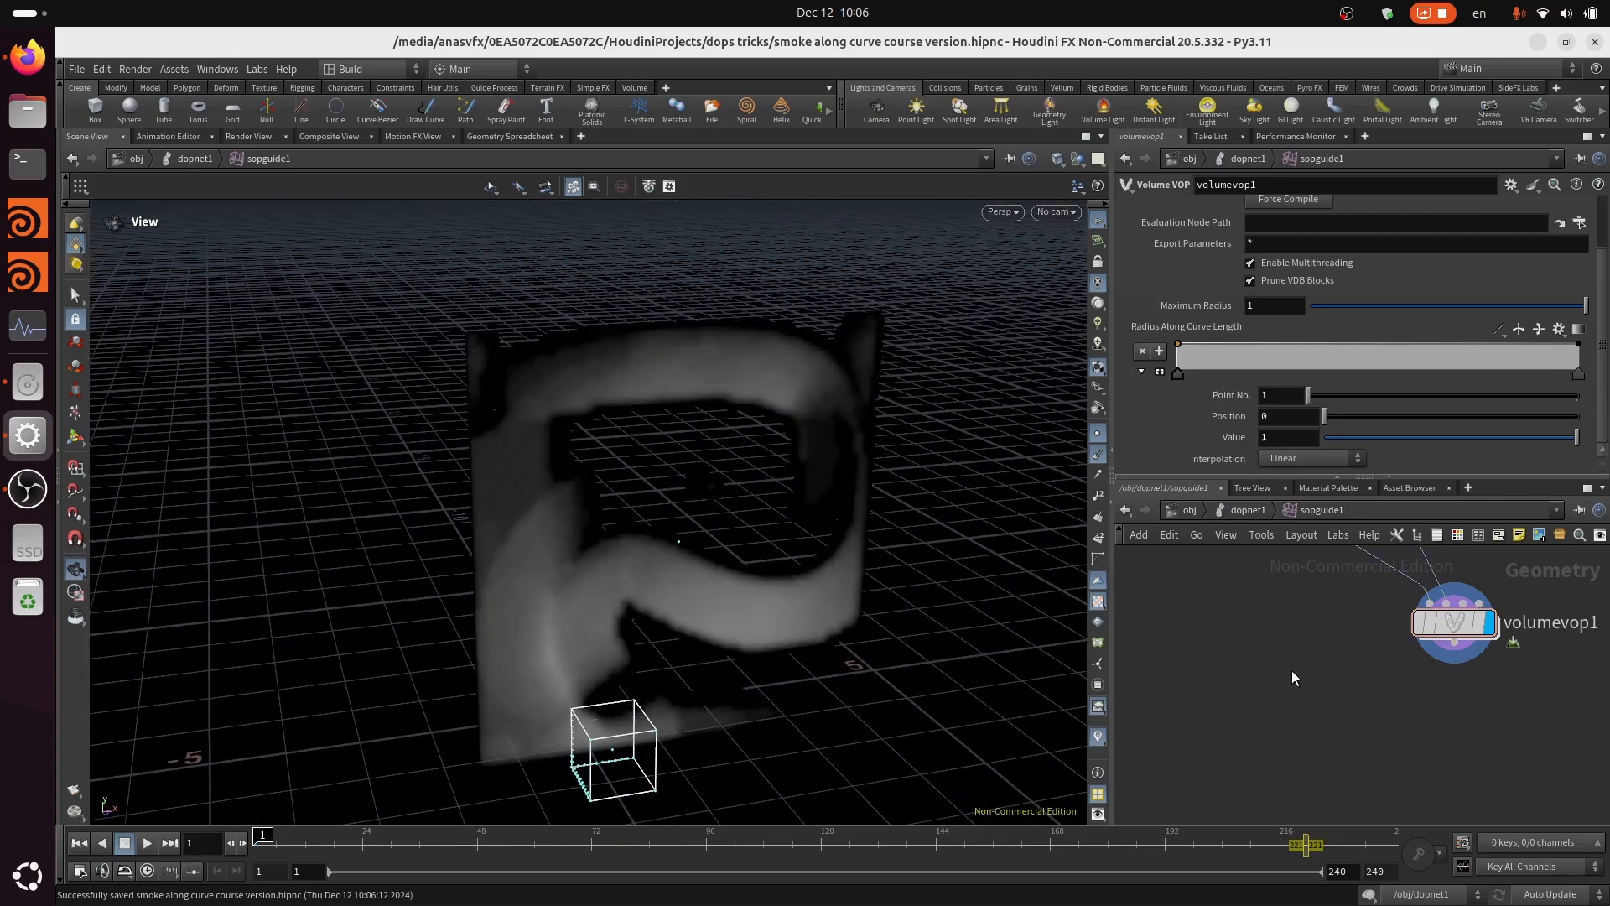
Step: Add a Volume Slice node, wire volumevop1's output into it and display the slice in the viewport
{"action": "key", "text": "Tab"}
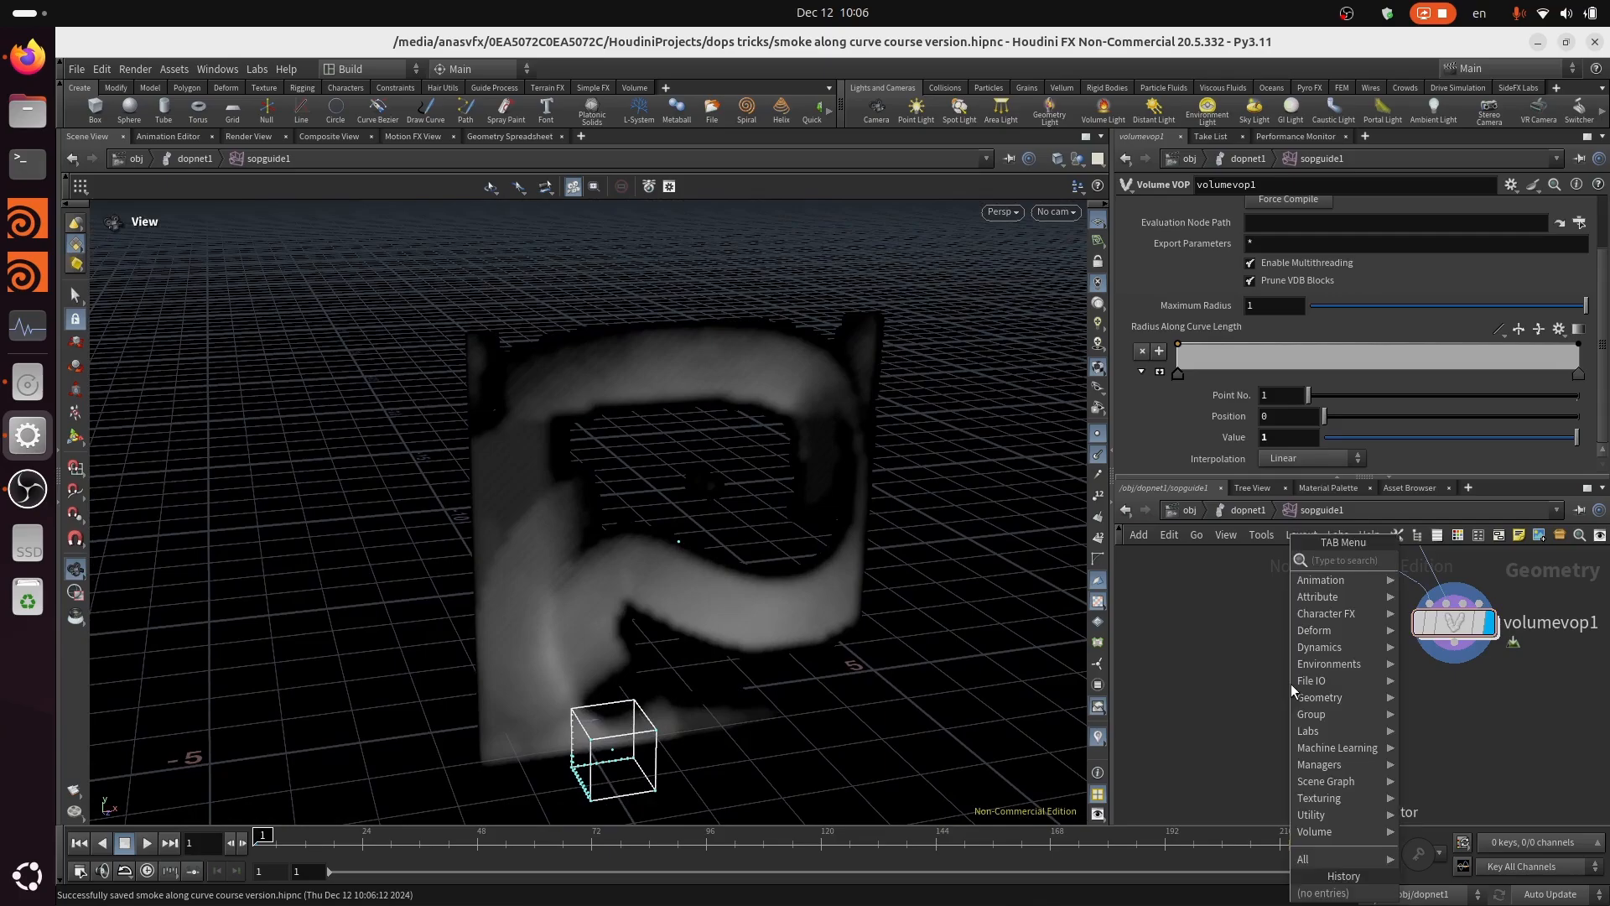
{"action": "type", "text": "v s"}
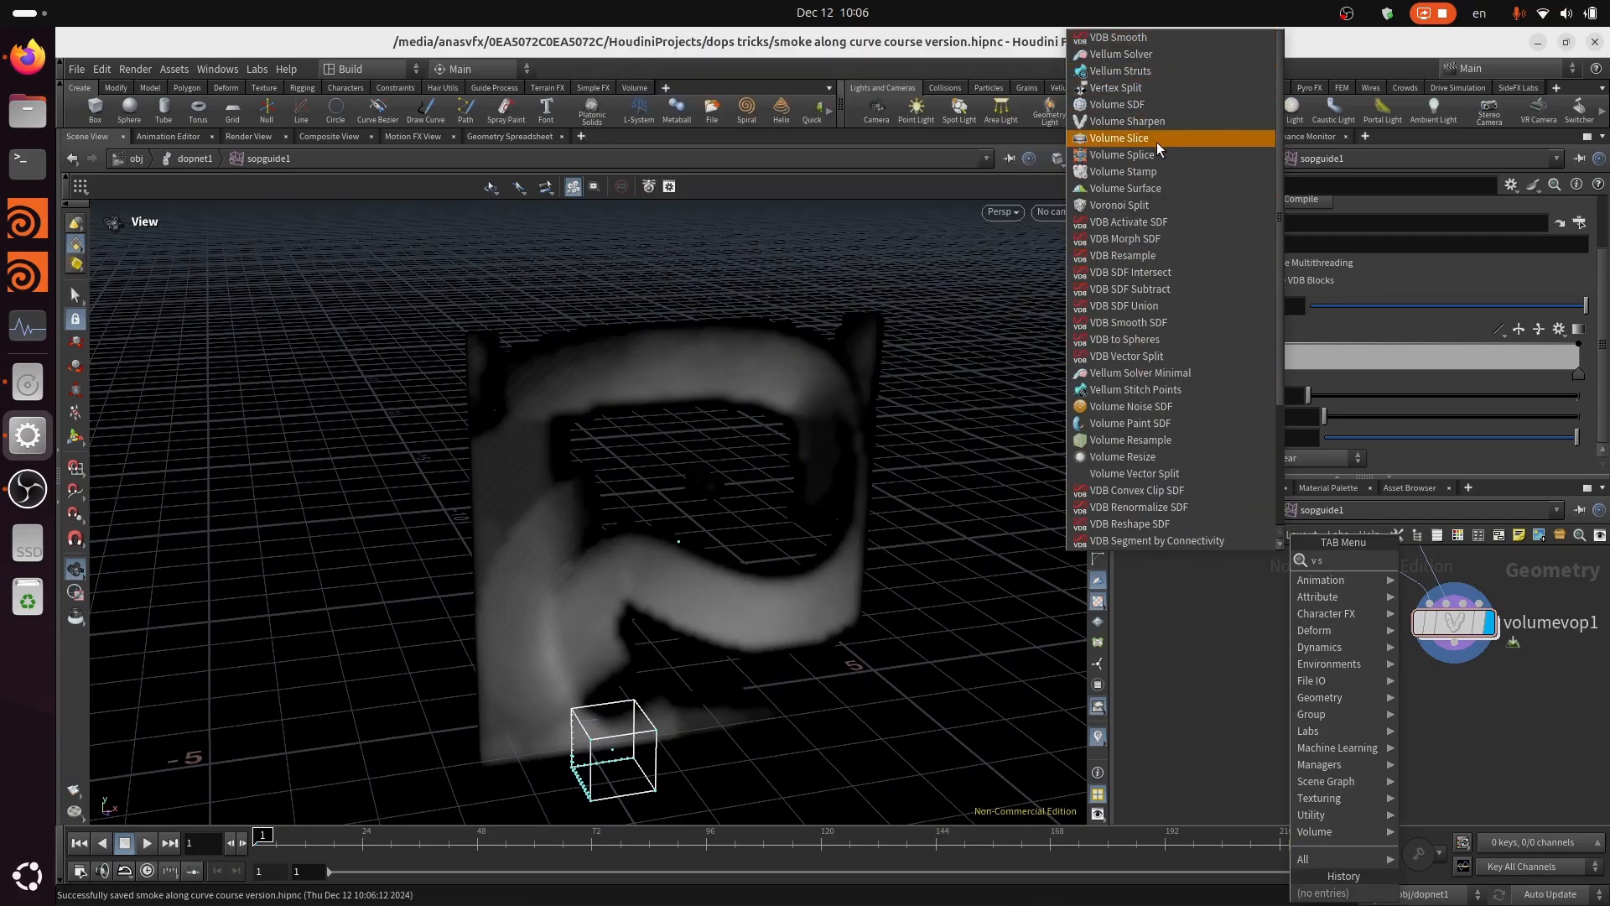
{"action": "left_click", "coordinate": [1156, 139]}
{"action": "left_click", "coordinate": [1305, 709]}
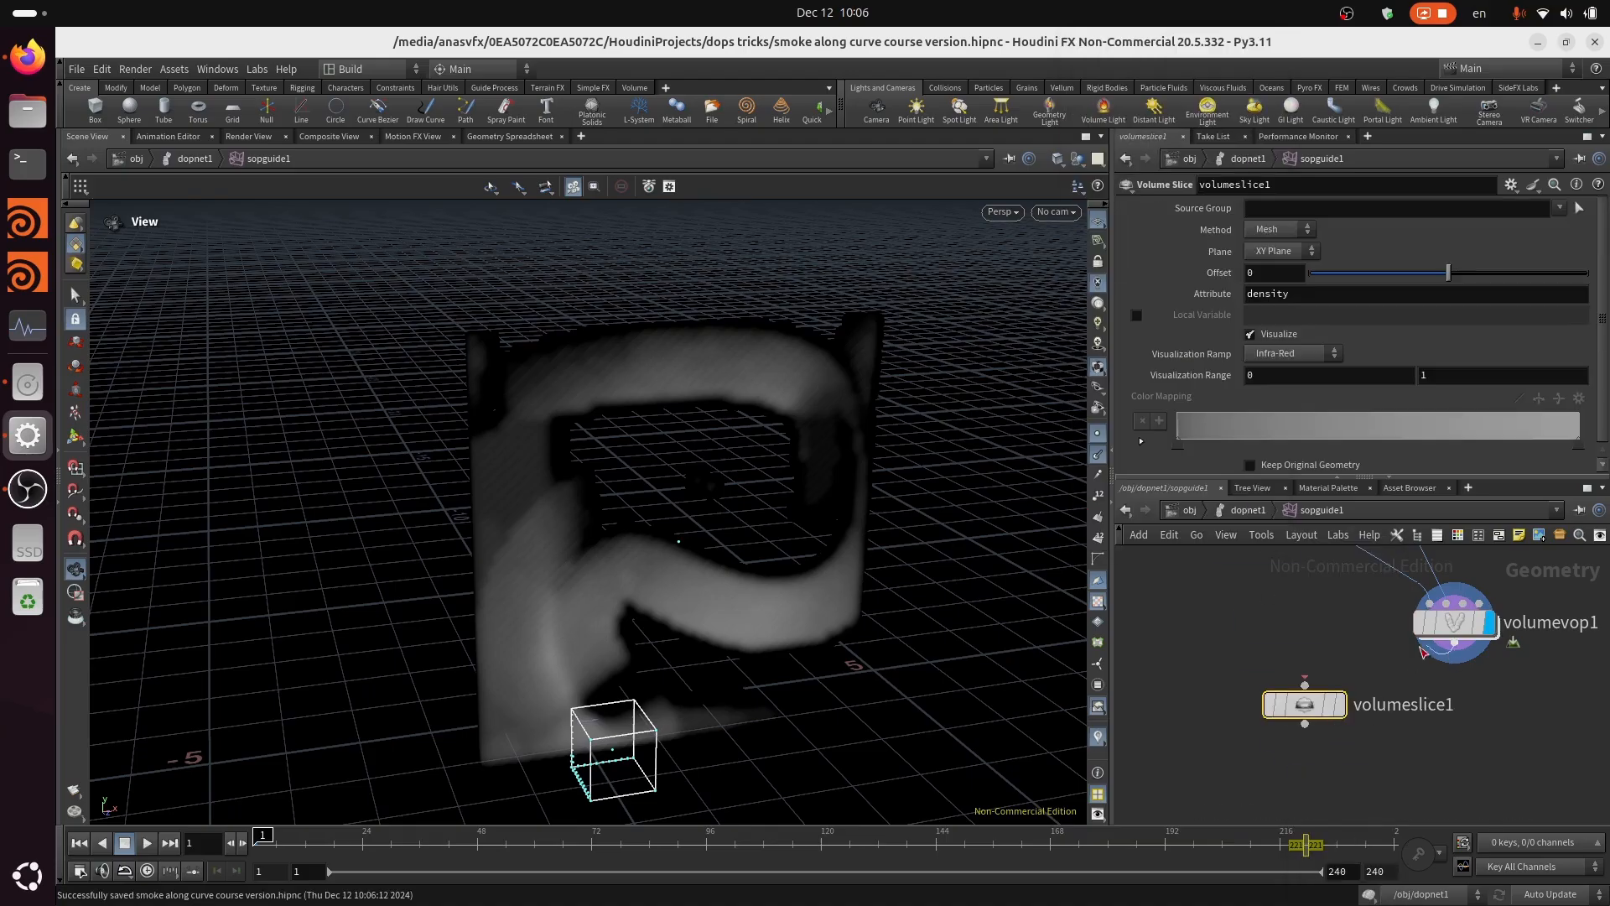
{"action": "left_click_drag", "start_coordinate": [1423, 652], "coordinate": [1305, 684]}
{"action": "left_click", "coordinate": [1340, 704]}
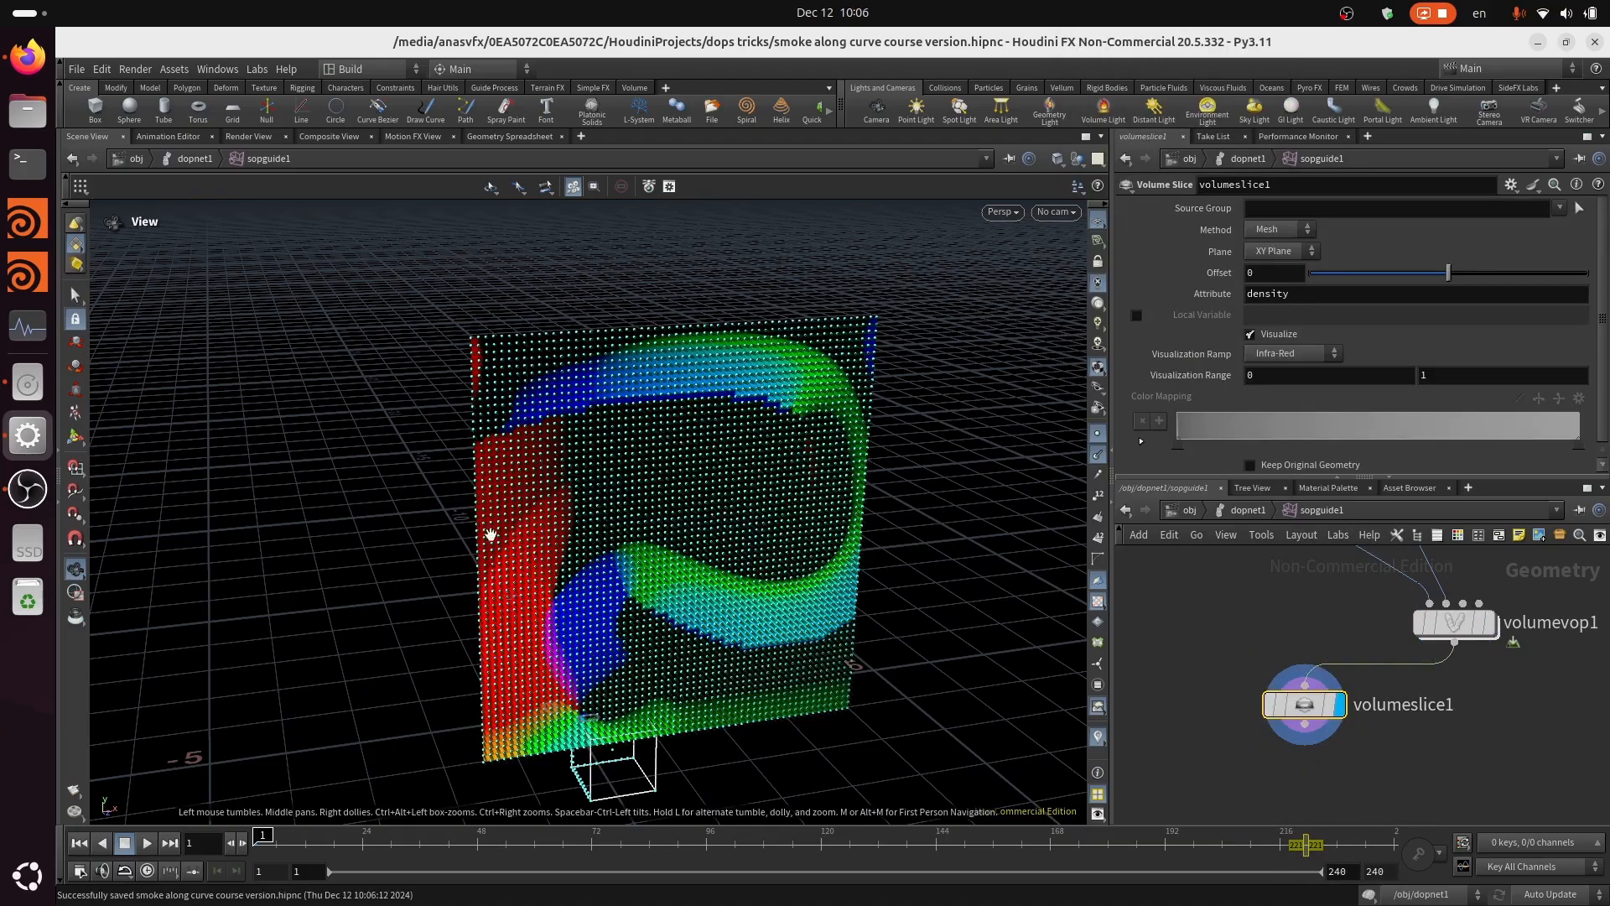
{"action": "left_click_drag", "start_coordinate": [491, 534], "coordinate": [648, 520]}
{"action": "mouse_move", "coordinate": [490, 523]}
{"action": "left_mouse_down"}
{"action": "mouse_move", "coordinate": [487, 392]}
{"action": "mouse_move", "coordinate": [453, 586]}
{"action": "mouse_move", "coordinate": [517, 478]}
{"action": "mouse_move", "coordinate": [576, 449]}
{"action": "mouse_move", "coordinate": [503, 542]}
{"action": "left_mouse_up"}
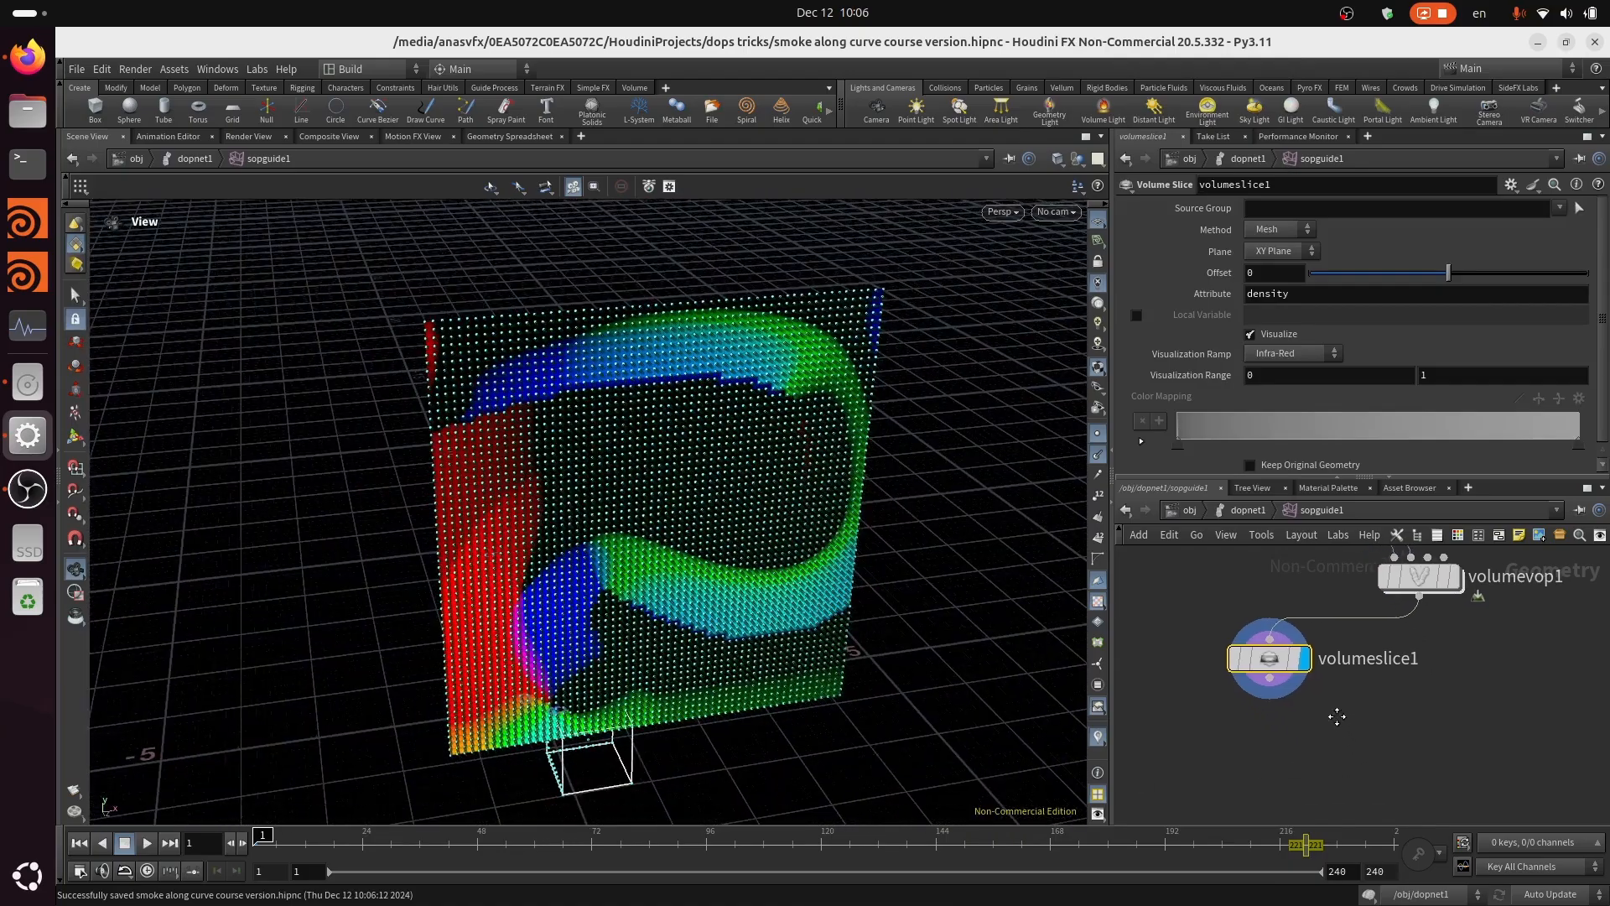
Step: Add a Volume Trail node with volumeslice1 as its first input and volumevop1 as its second, and display it
{"action": "key", "text": "Tab"}
{"action": "type", "text": "vt"}
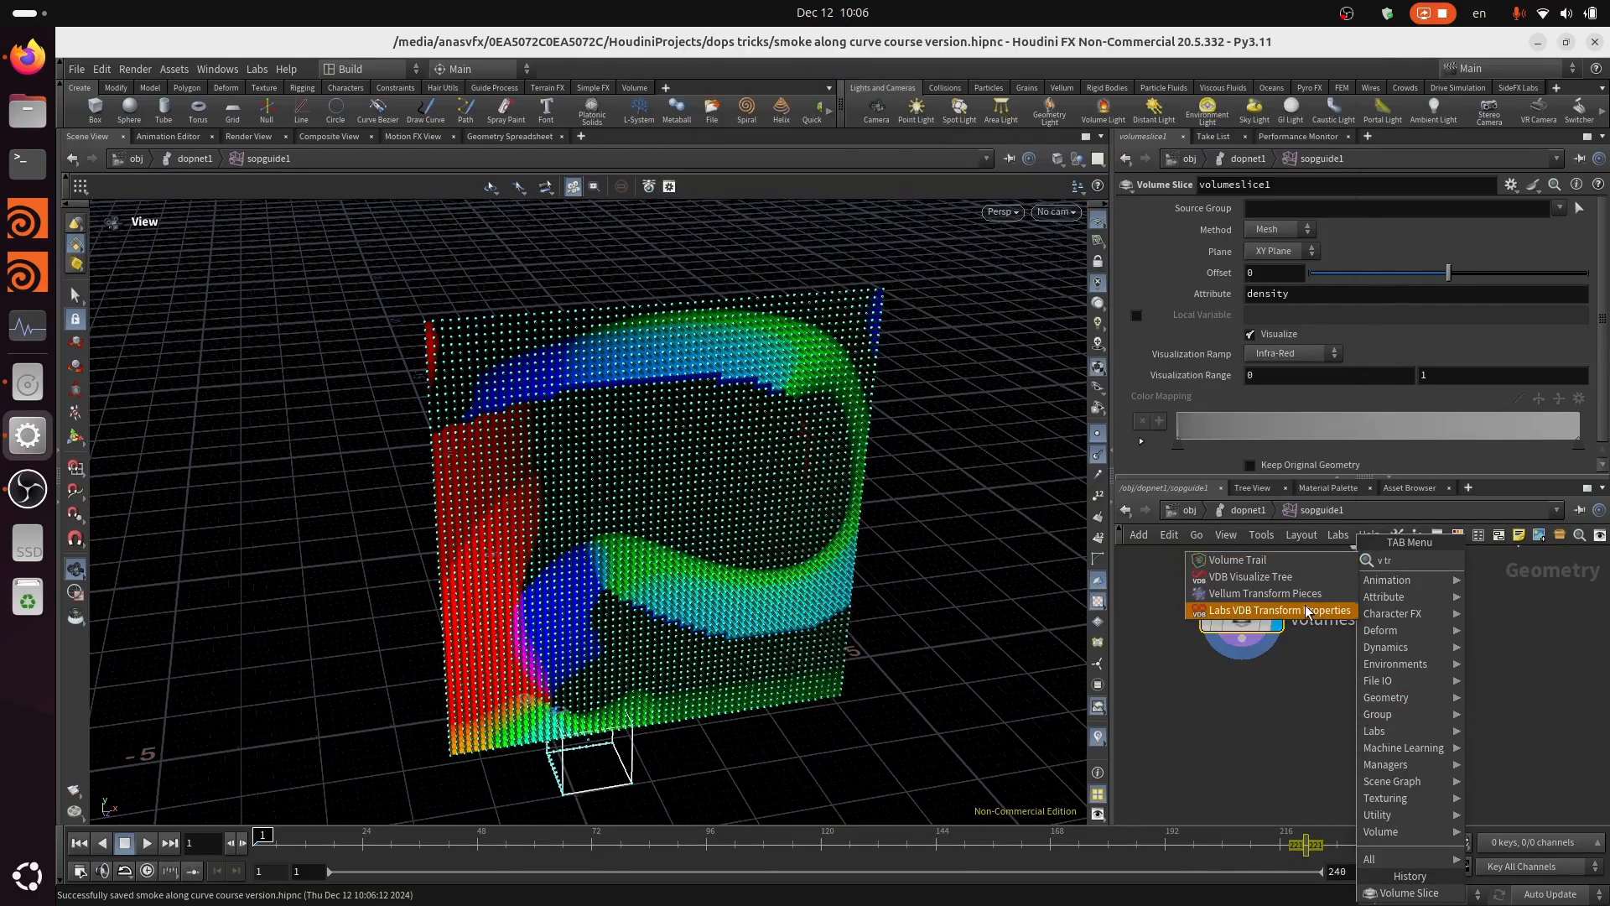
{"action": "left_click", "coordinate": [1270, 561]}
{"action": "left_click", "coordinate": [1335, 753]}
{"action": "left_click", "coordinate": [1258, 646]}
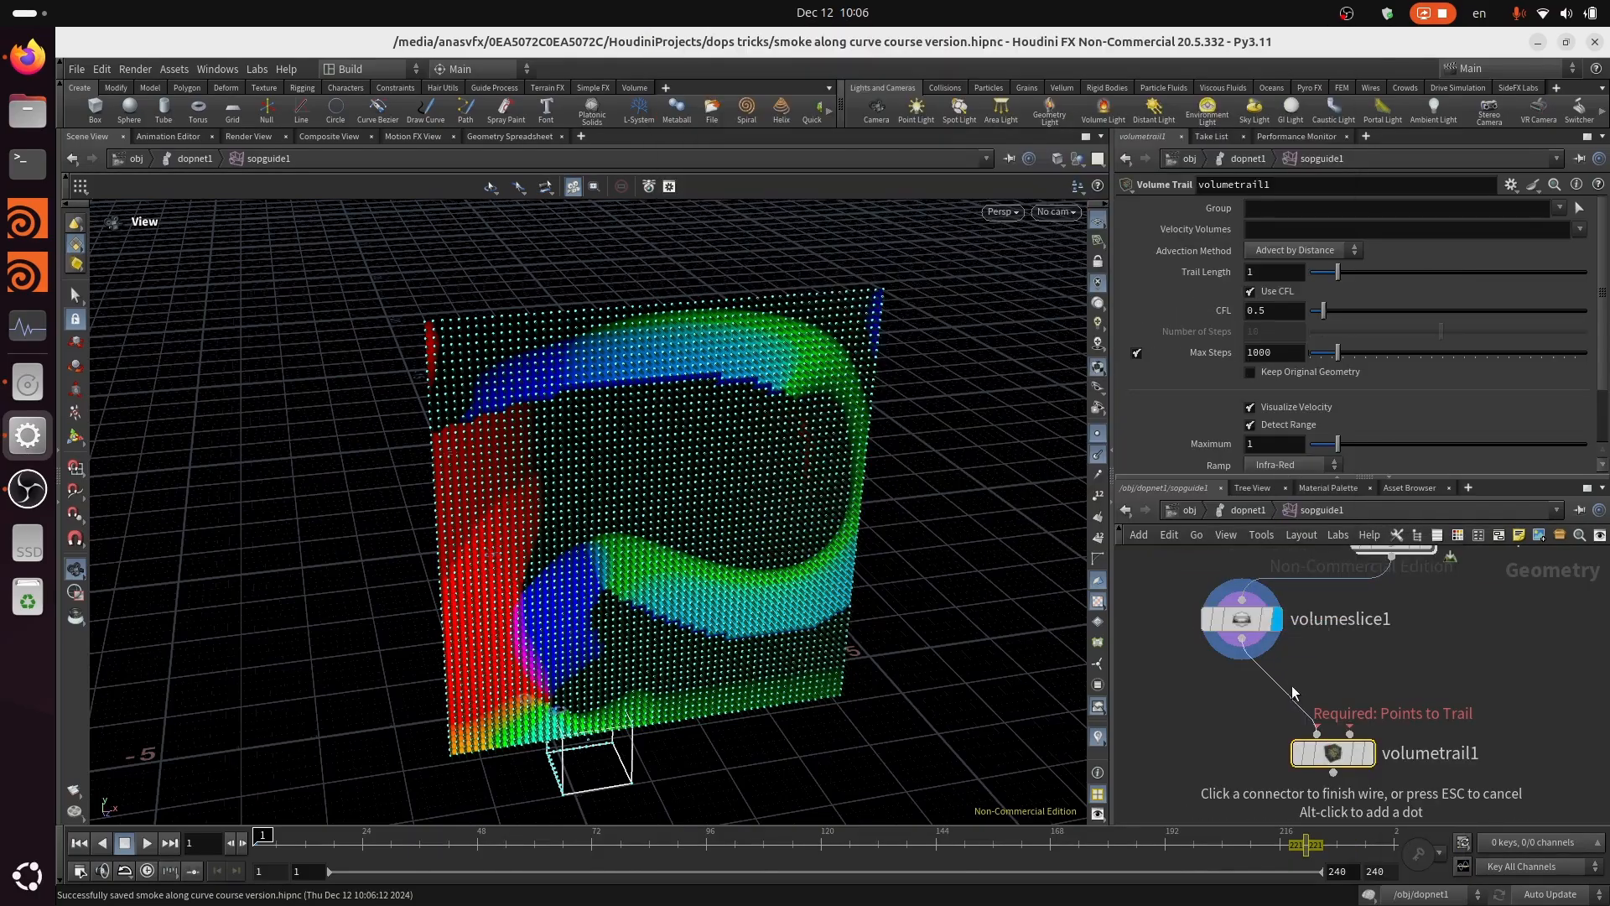
{"action": "left_click", "coordinate": [1317, 734]}
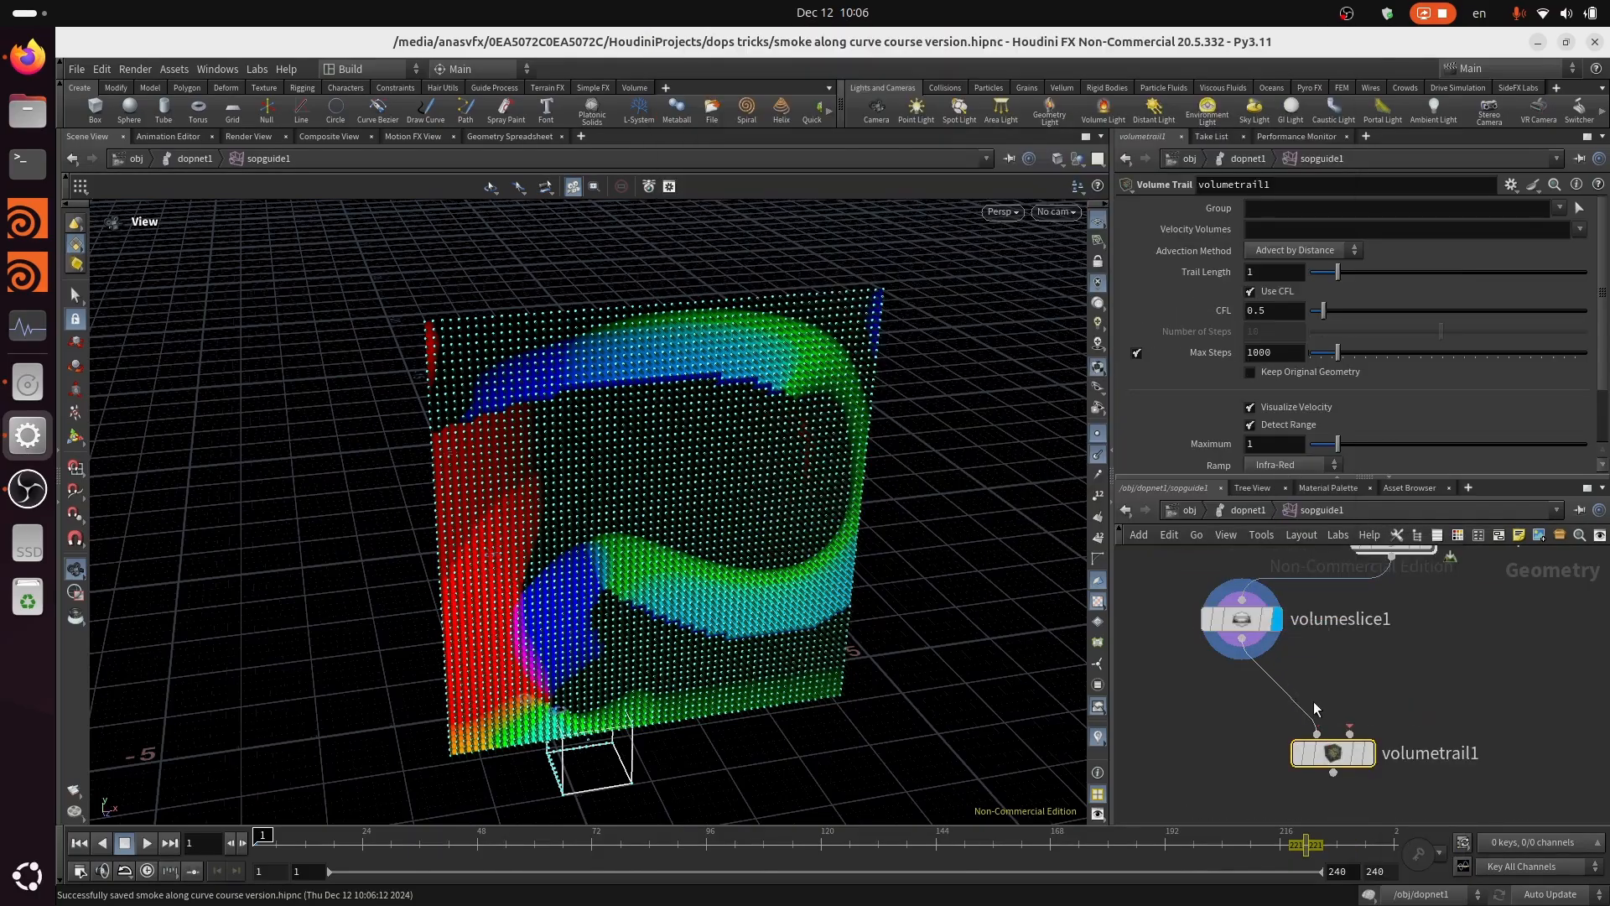
{"action": "left_click", "coordinate": [1350, 733]}
{"action": "left_click", "coordinate": [1392, 556]}
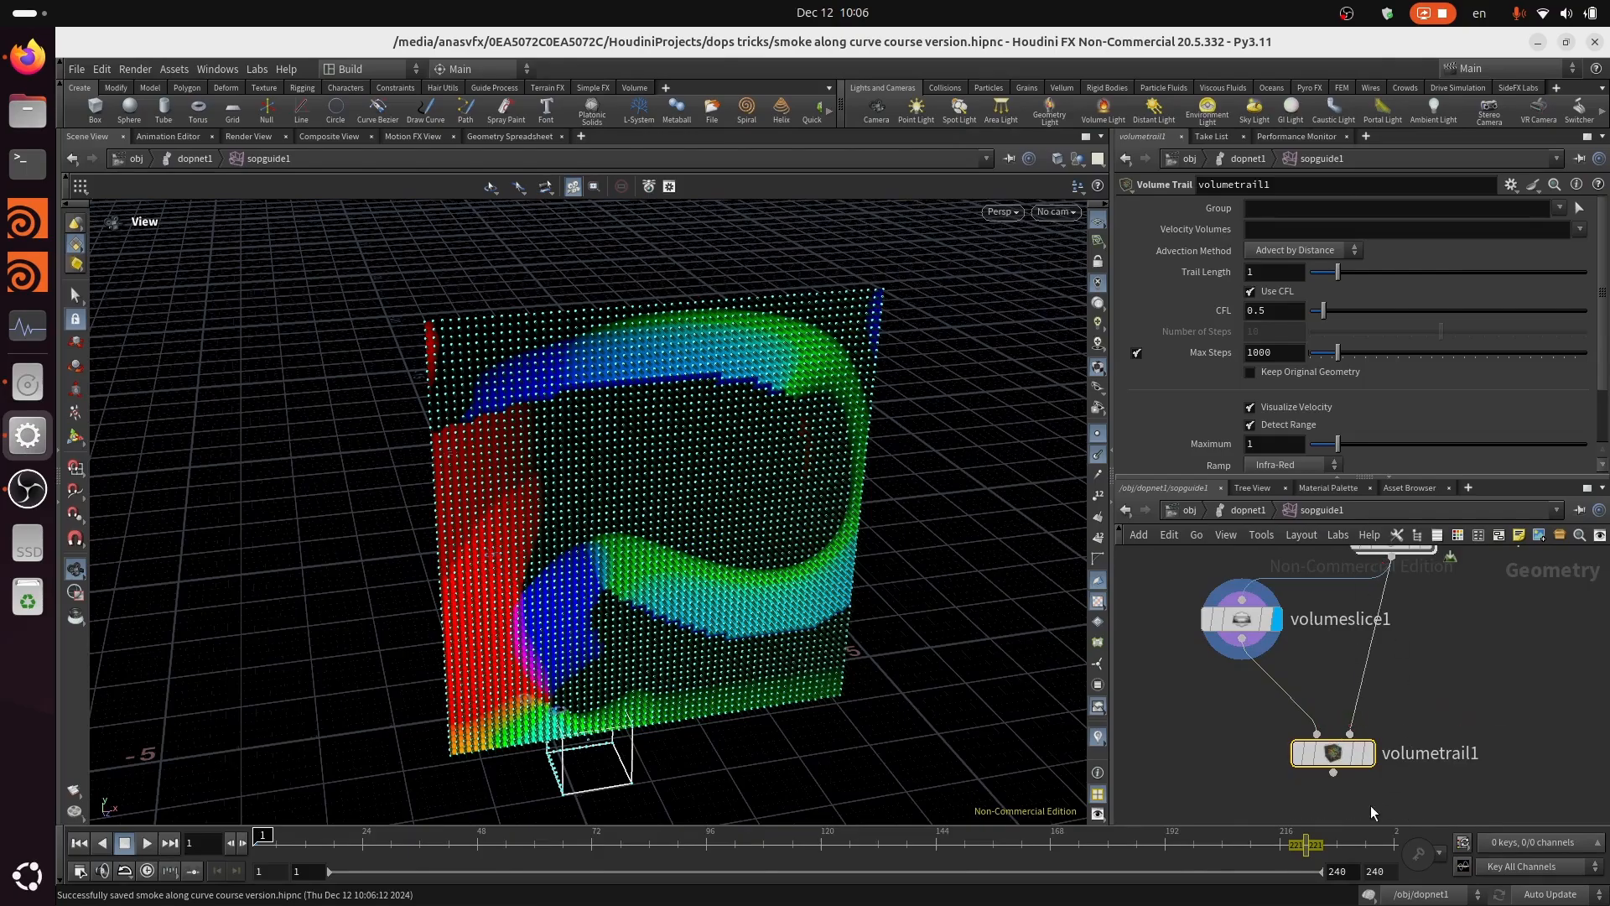
{"action": "left_click", "coordinate": [1370, 753]}
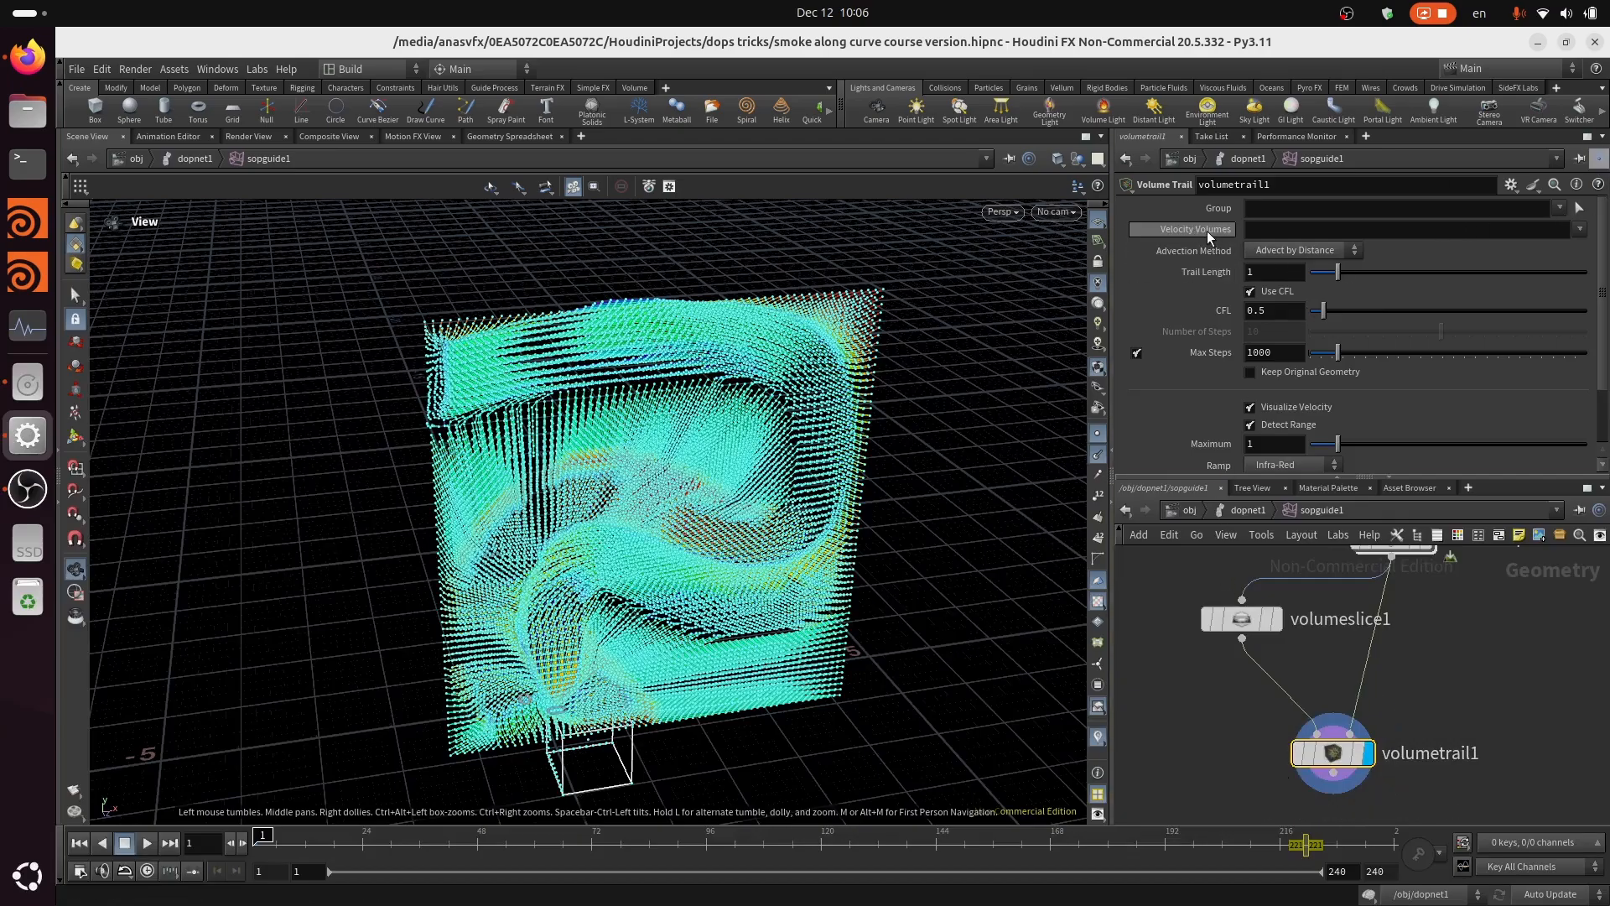
Step: Set the Volume Trail's velocity volumes to vel.* and turn off the point display in the viewport
{"action": "left_click", "coordinate": [1580, 230]}
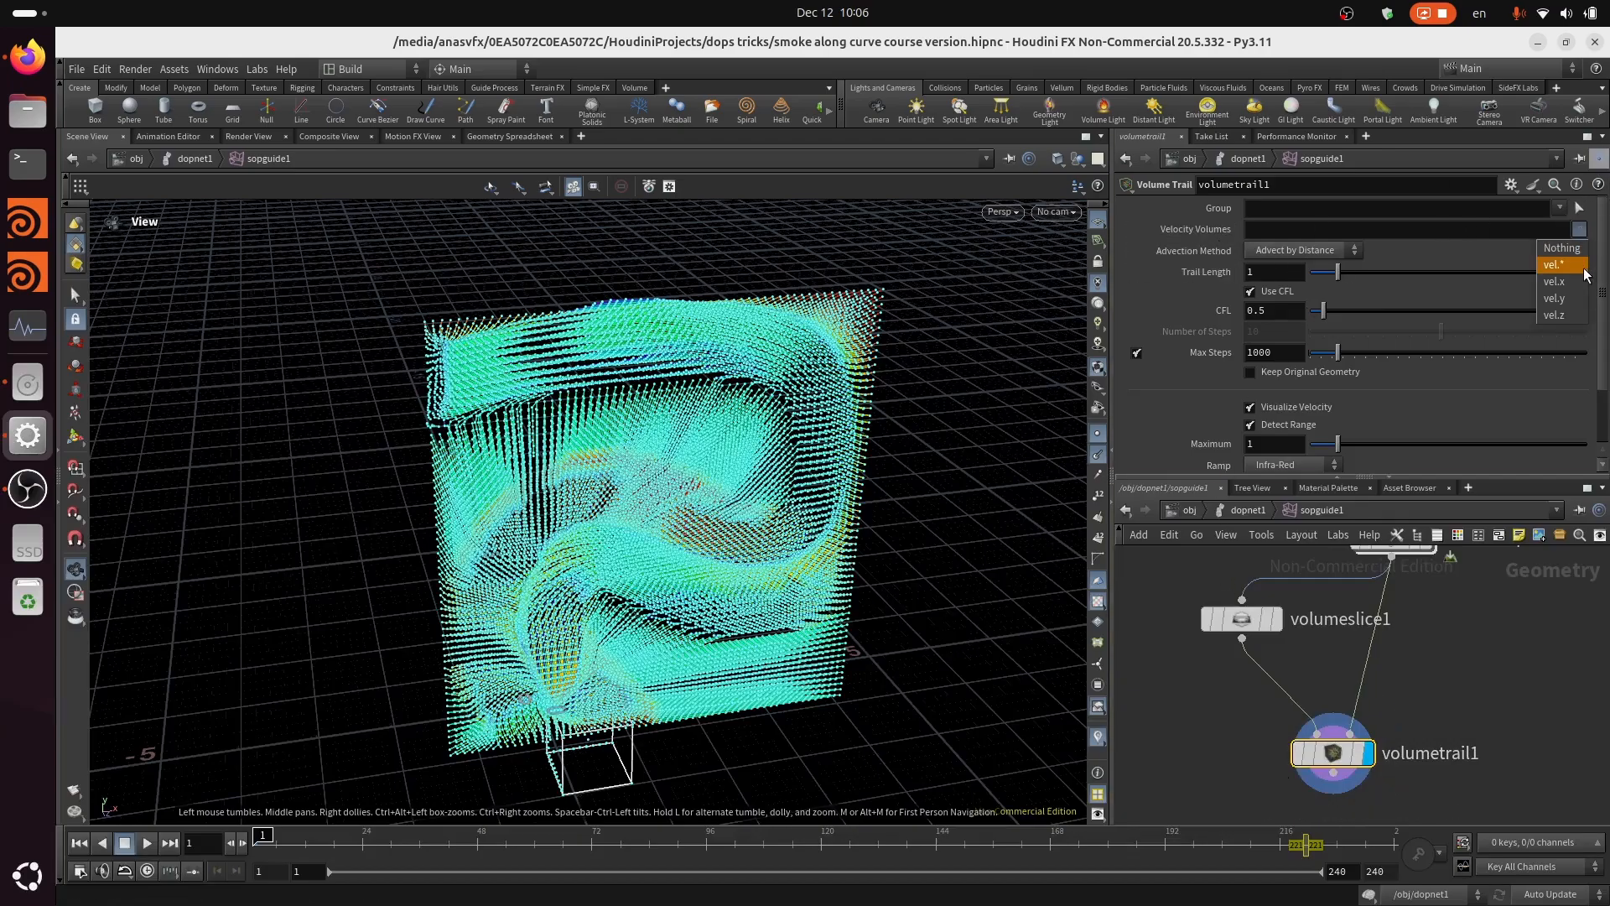
{"action": "left_click", "coordinate": [1553, 265]}
{"action": "left_click_drag", "start_coordinate": [444, 512], "coordinate": [383, 535]}
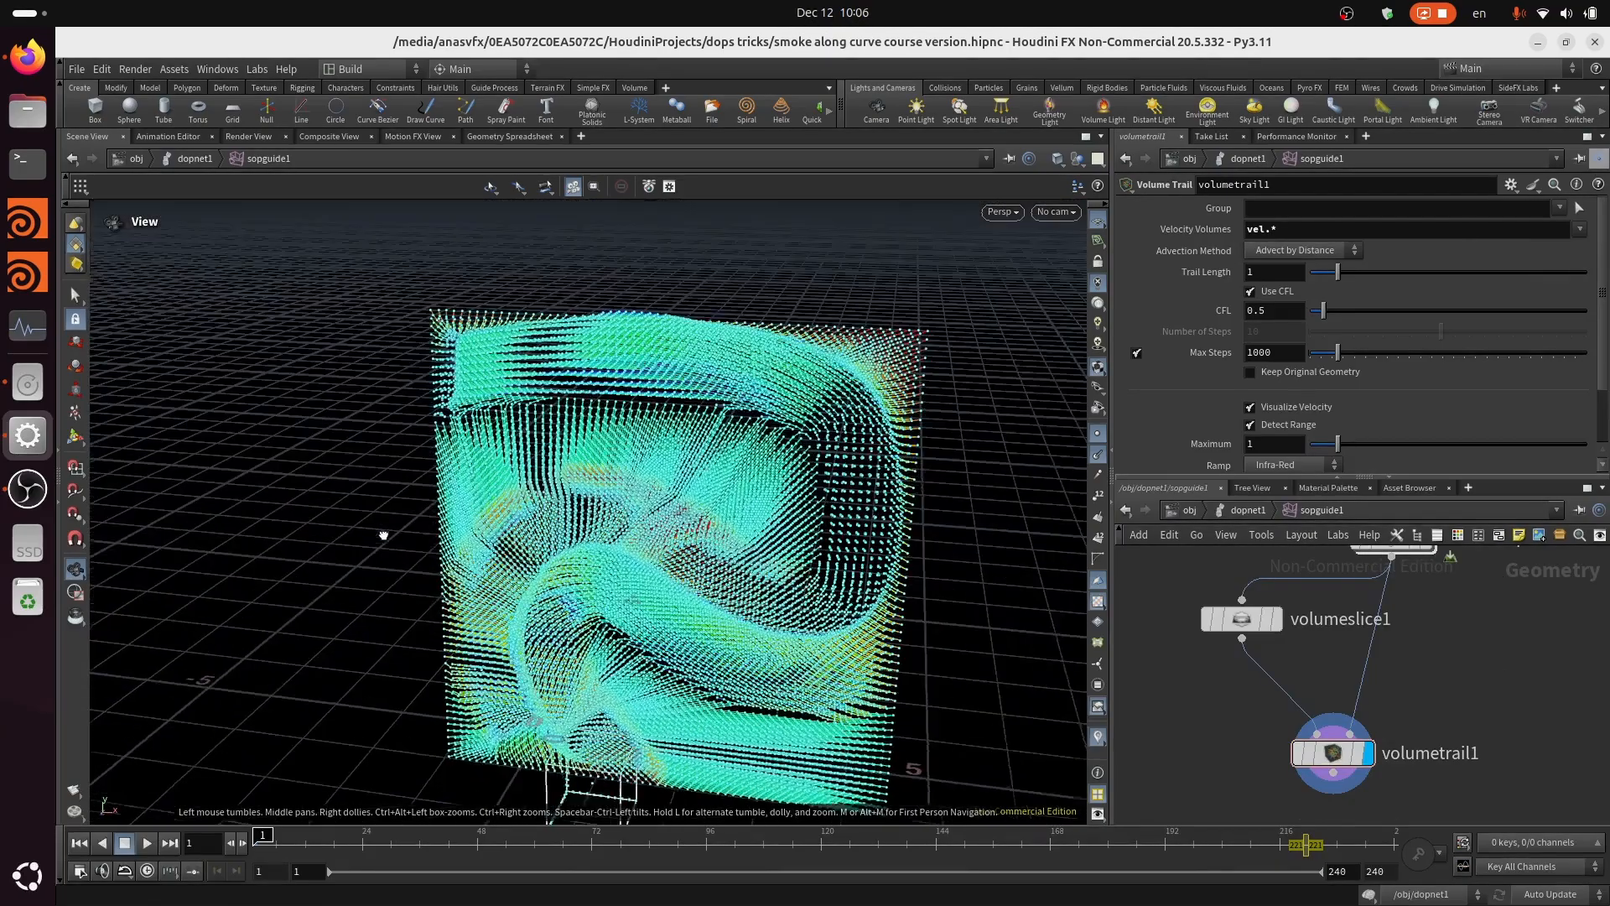
{"action": "left_click_drag", "start_coordinate": [811, 548], "coordinate": [873, 539]}
{"action": "left_click", "coordinate": [1098, 433]}
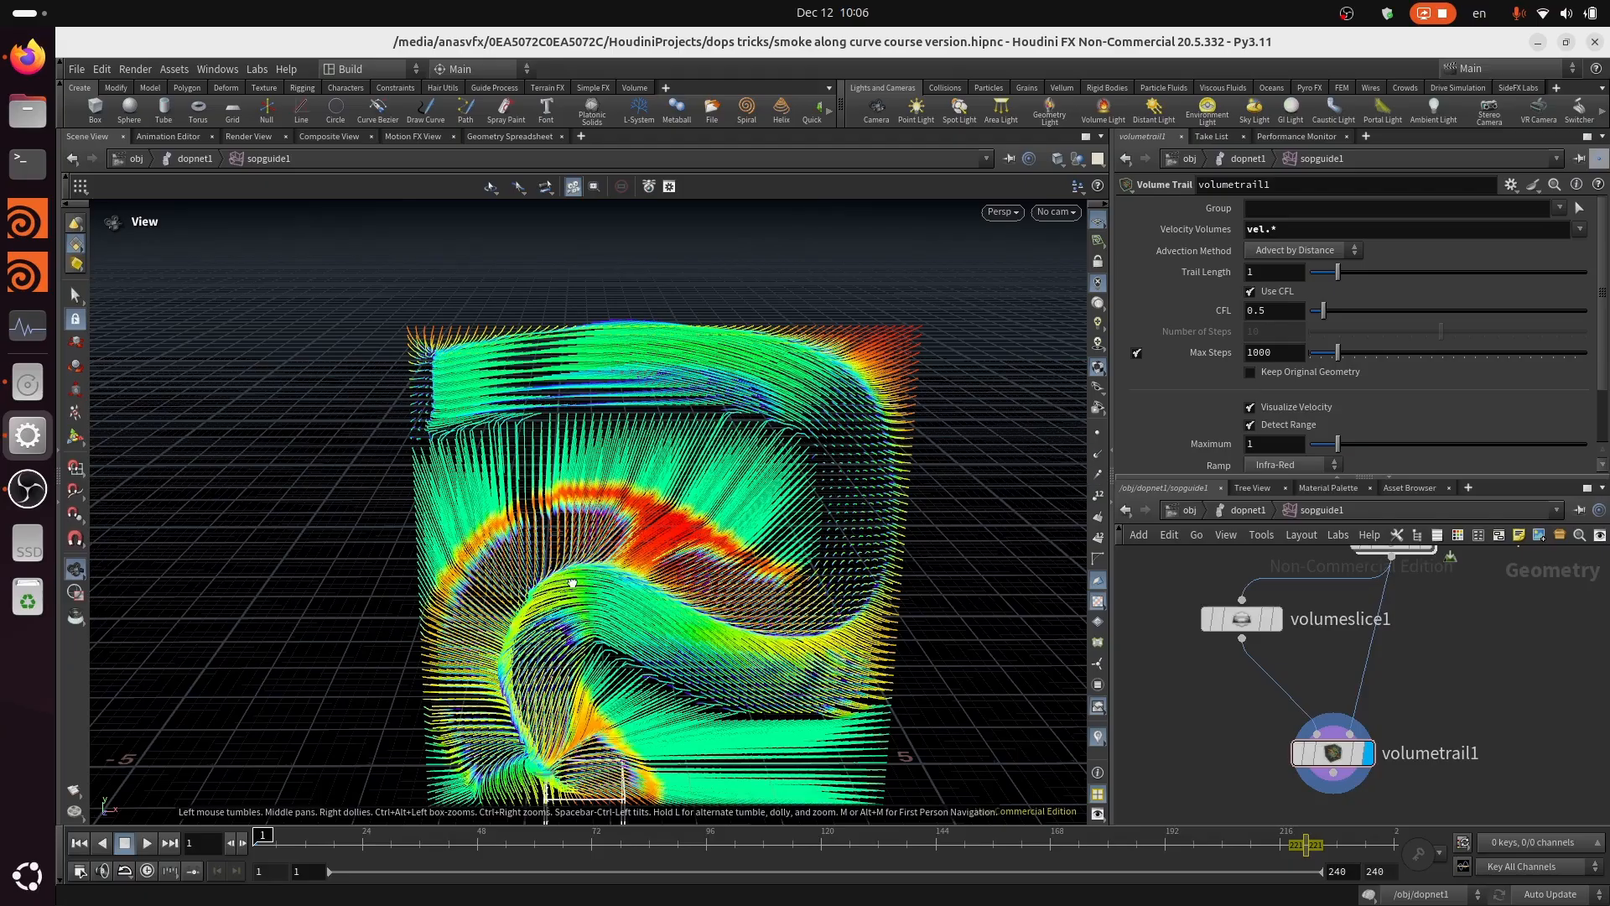
Step: Examine the velocity trails along the curve from several angles and save the scene
{"action": "left_click_drag", "start_coordinate": [560, 597], "coordinate": [779, 699]}
{"action": "scroll", "coordinate": [733, 453], "scroll_direction": "up", "scroll_amount": 5}
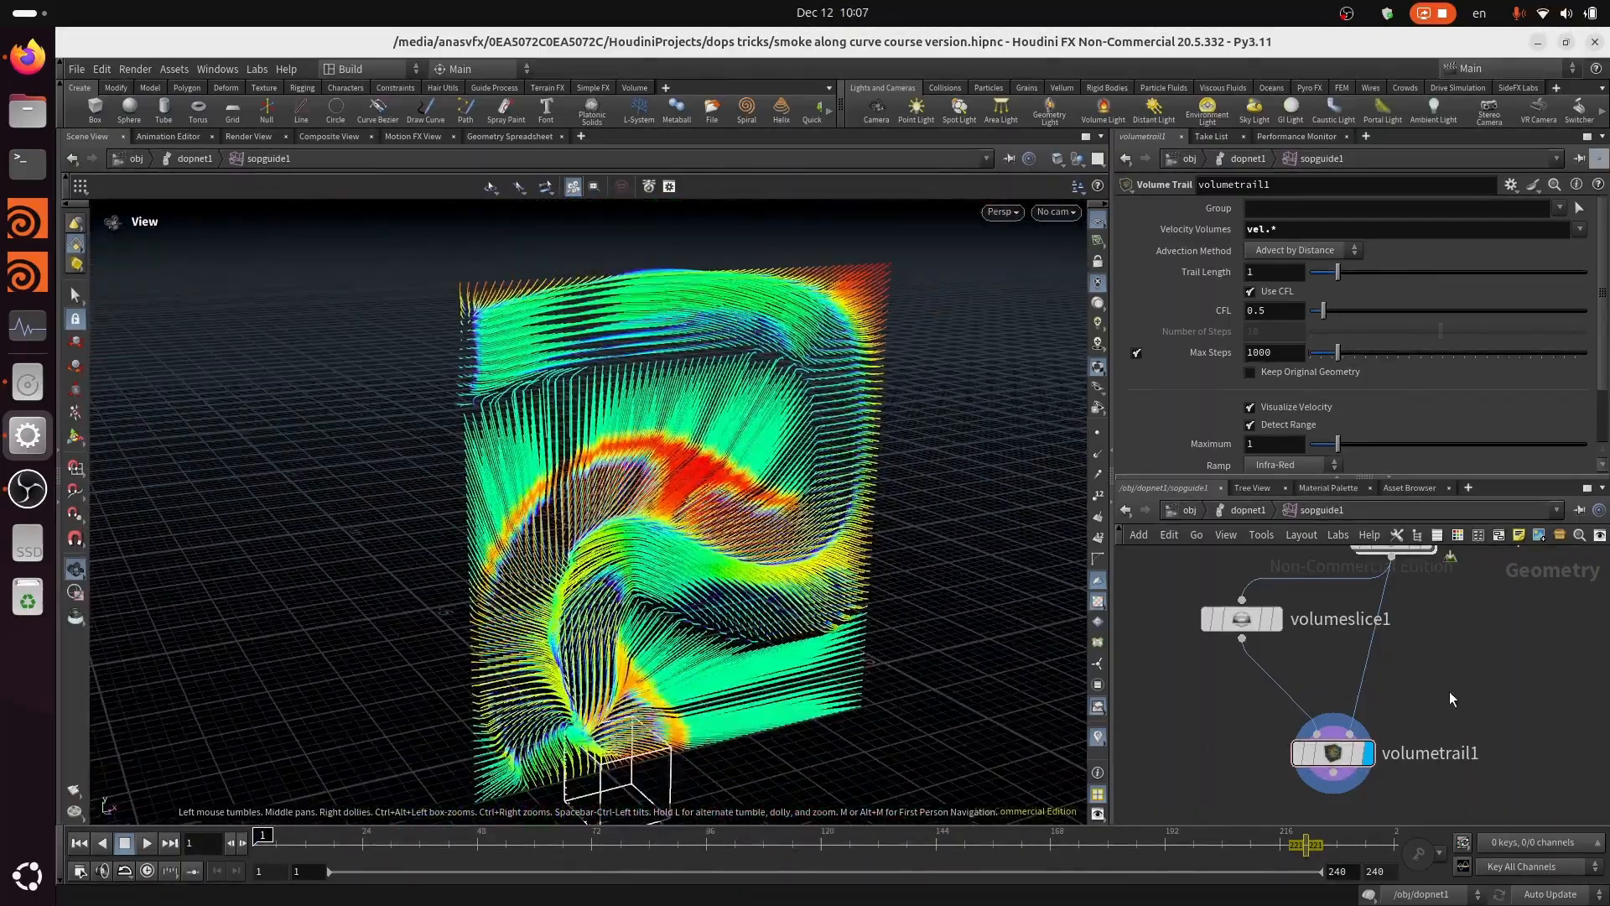
{"action": "middle_click_drag", "start_coordinate": [1452, 698], "coordinate": [1370, 749]}
{"action": "left_click_drag", "start_coordinate": [708, 433], "coordinate": [610, 427]}
{"action": "right_click_drag", "start_coordinate": [771, 384], "coordinate": [818, 327]}
{"action": "middle_click_drag", "start_coordinate": [812, 352], "coordinate": [771, 405]}
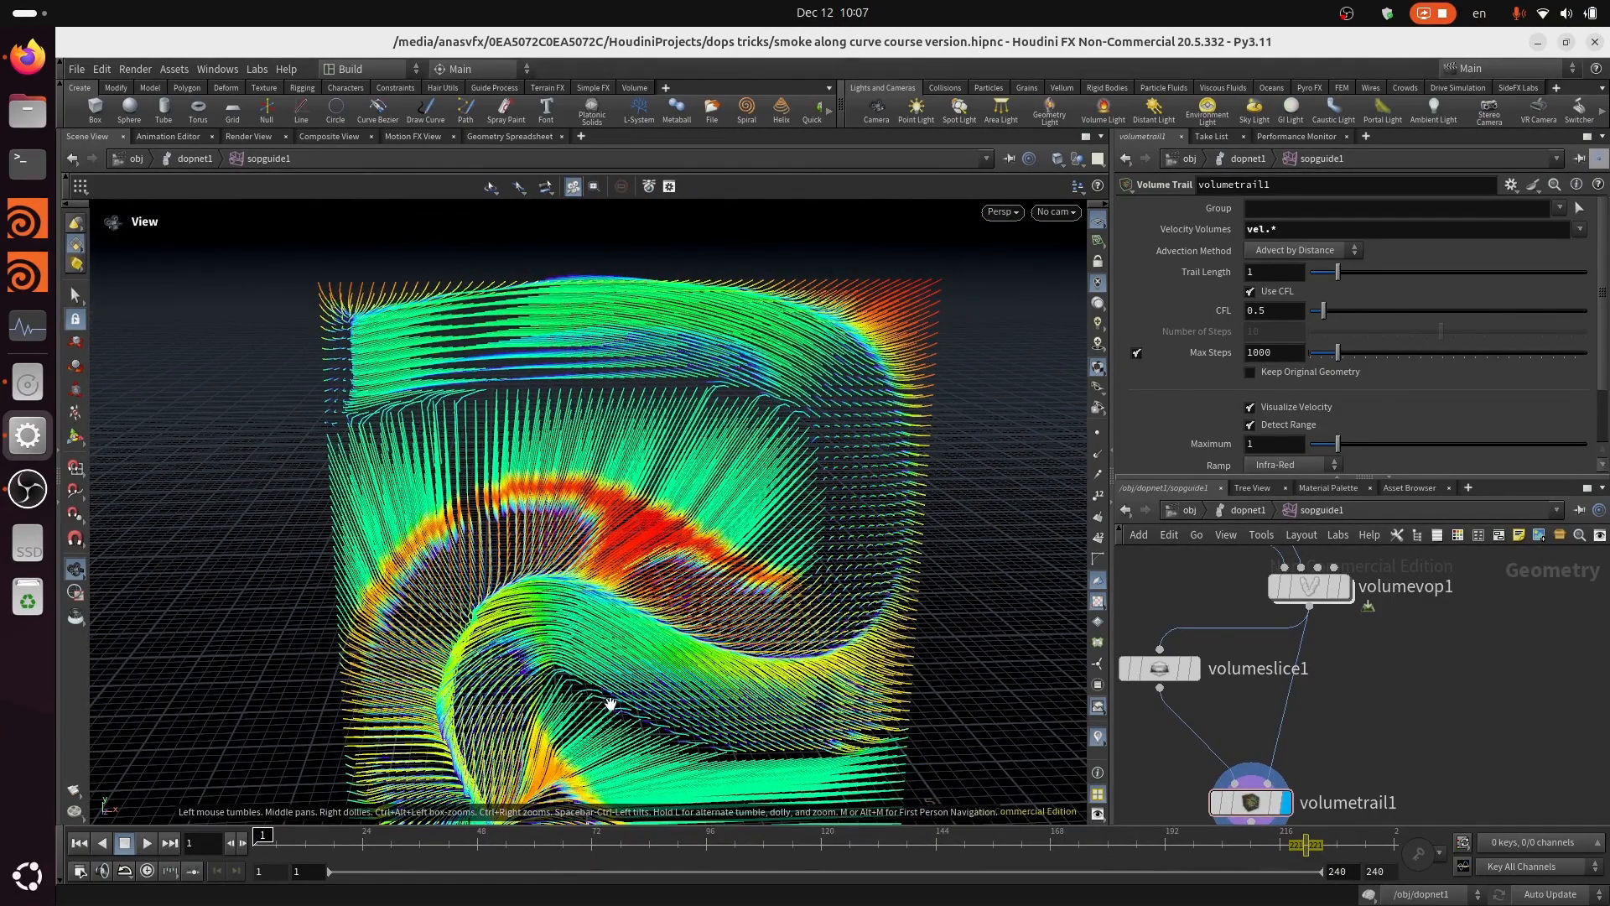
{"action": "middle_click_drag", "start_coordinate": [610, 704], "coordinate": [551, 629]}
{"action": "key", "text": "ctrl+s"}
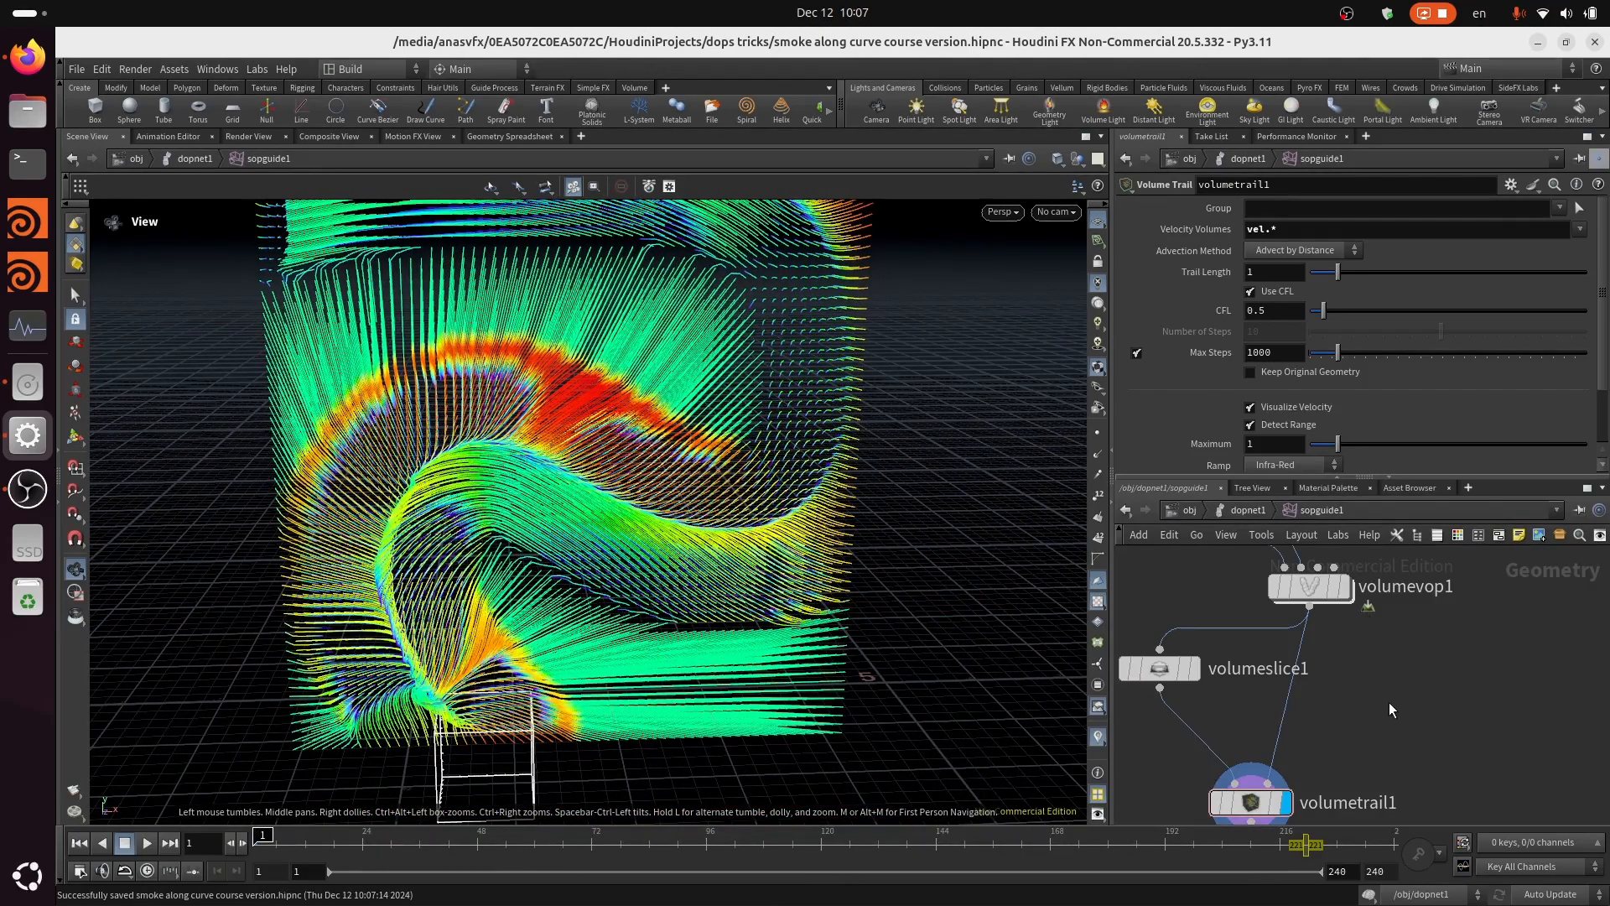
Step: Open the volumevop1 network and examine pcopen2 and its downstream filter and subtract nodes alongside the velocity trails
{"action": "middle_click_drag", "start_coordinate": [1395, 665], "coordinate": [1365, 765]}
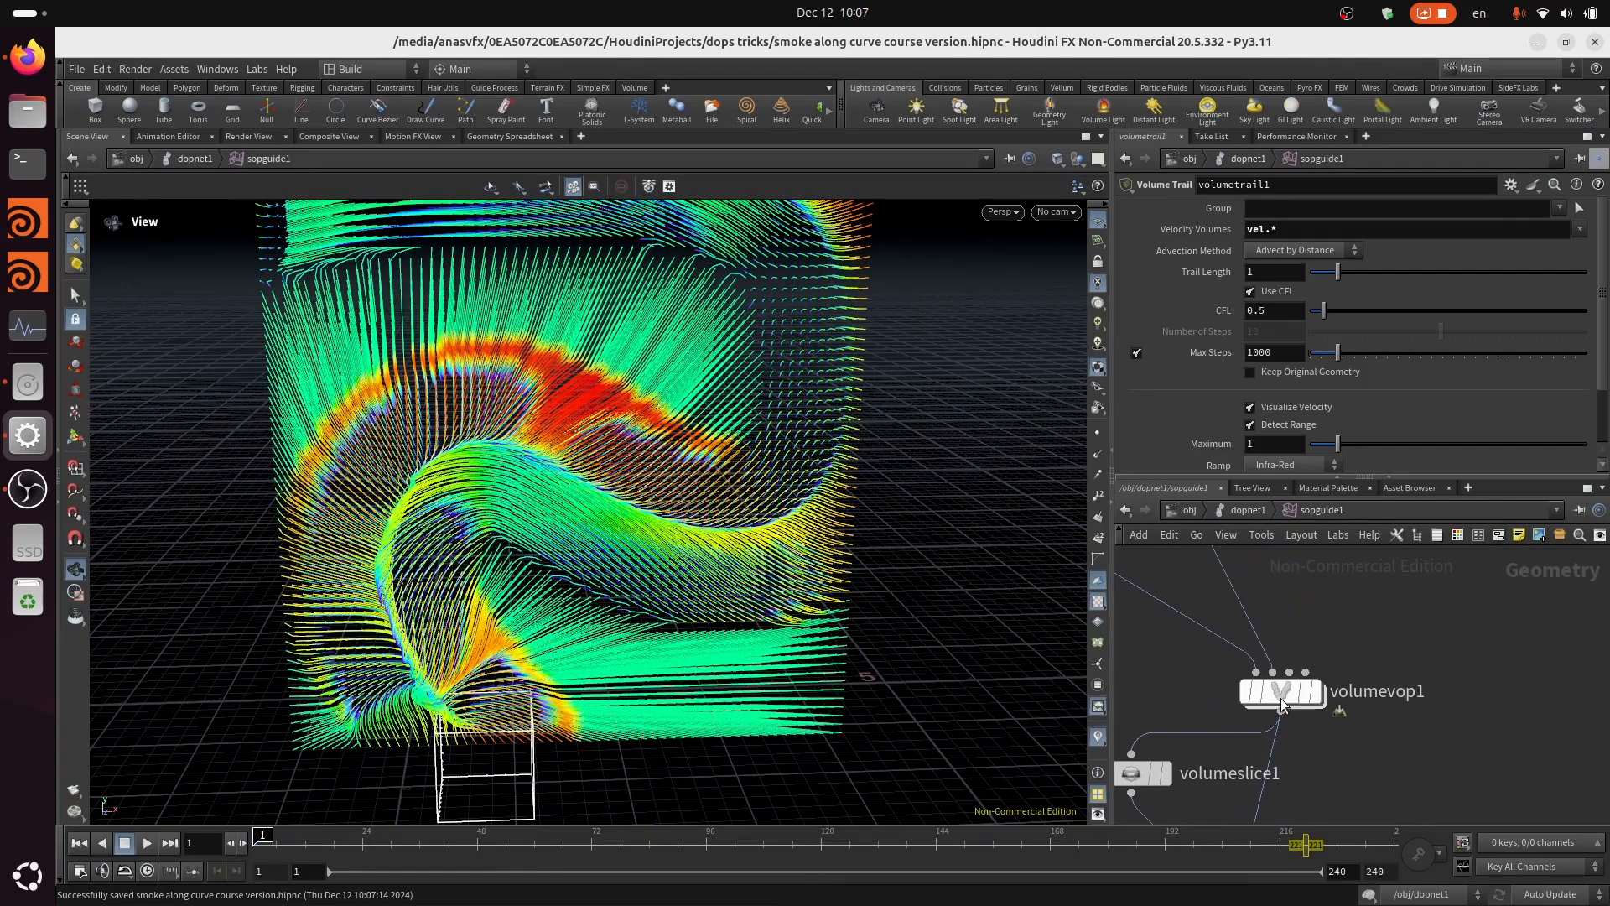
{"action": "double_click", "coordinate": [1280, 701]}
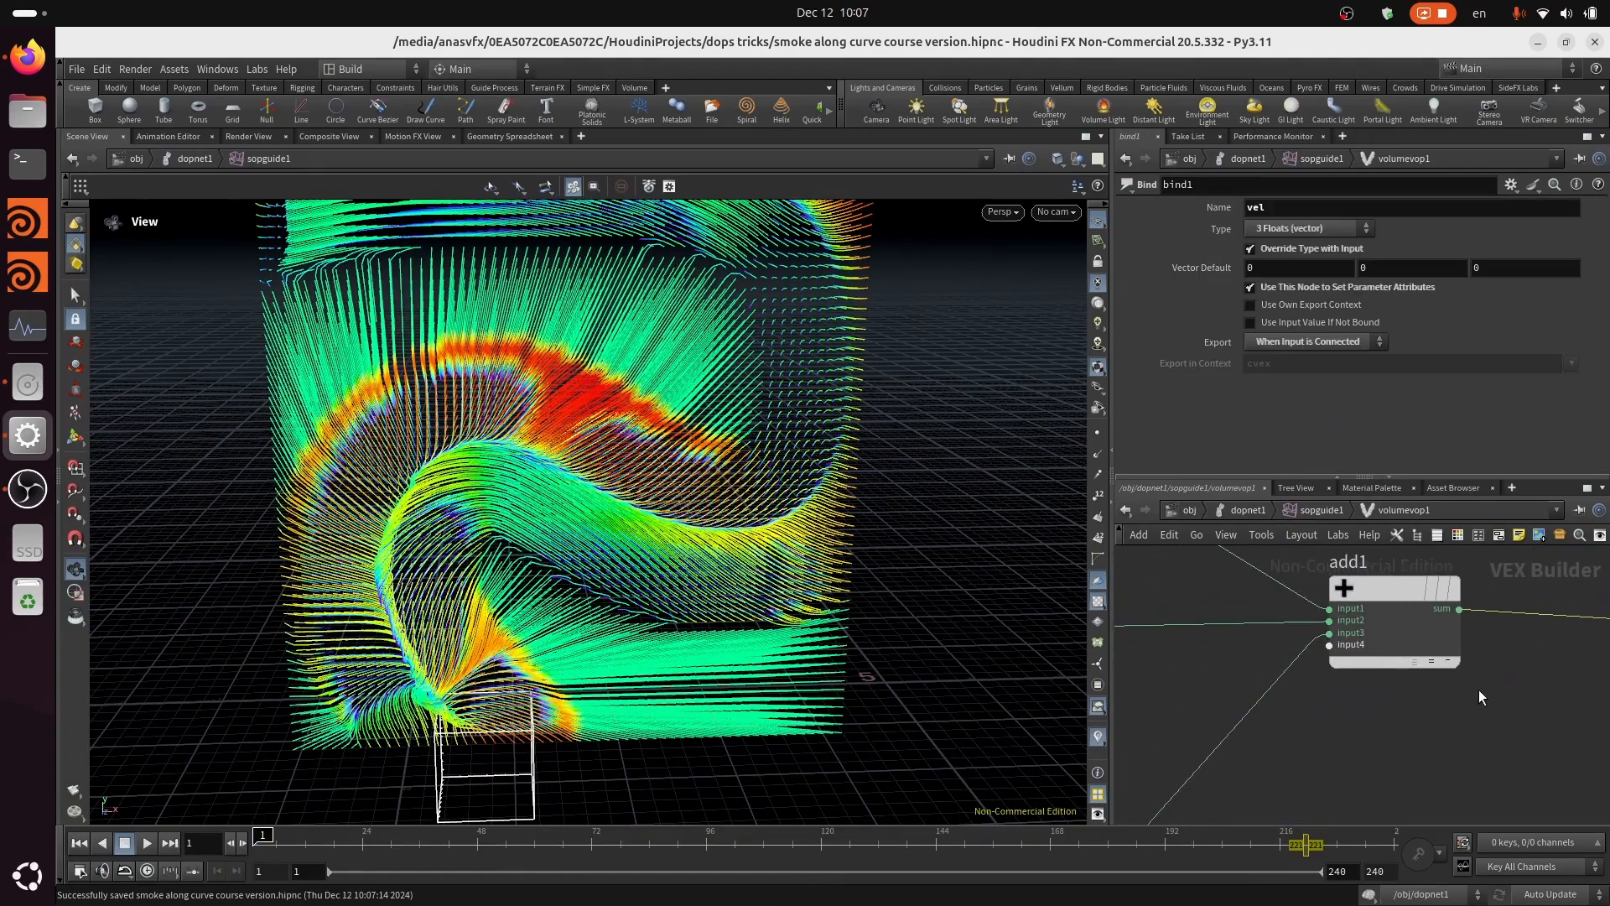
{"action": "right_click_drag", "start_coordinate": [1453, 809], "coordinate": [1450, 817]}
{"action": "middle_click_drag", "start_coordinate": [1322, 713], "coordinate": [1541, 709]}
{"action": "scroll", "coordinate": [1319, 611], "scroll_direction": "up", "scroll_amount": 4}
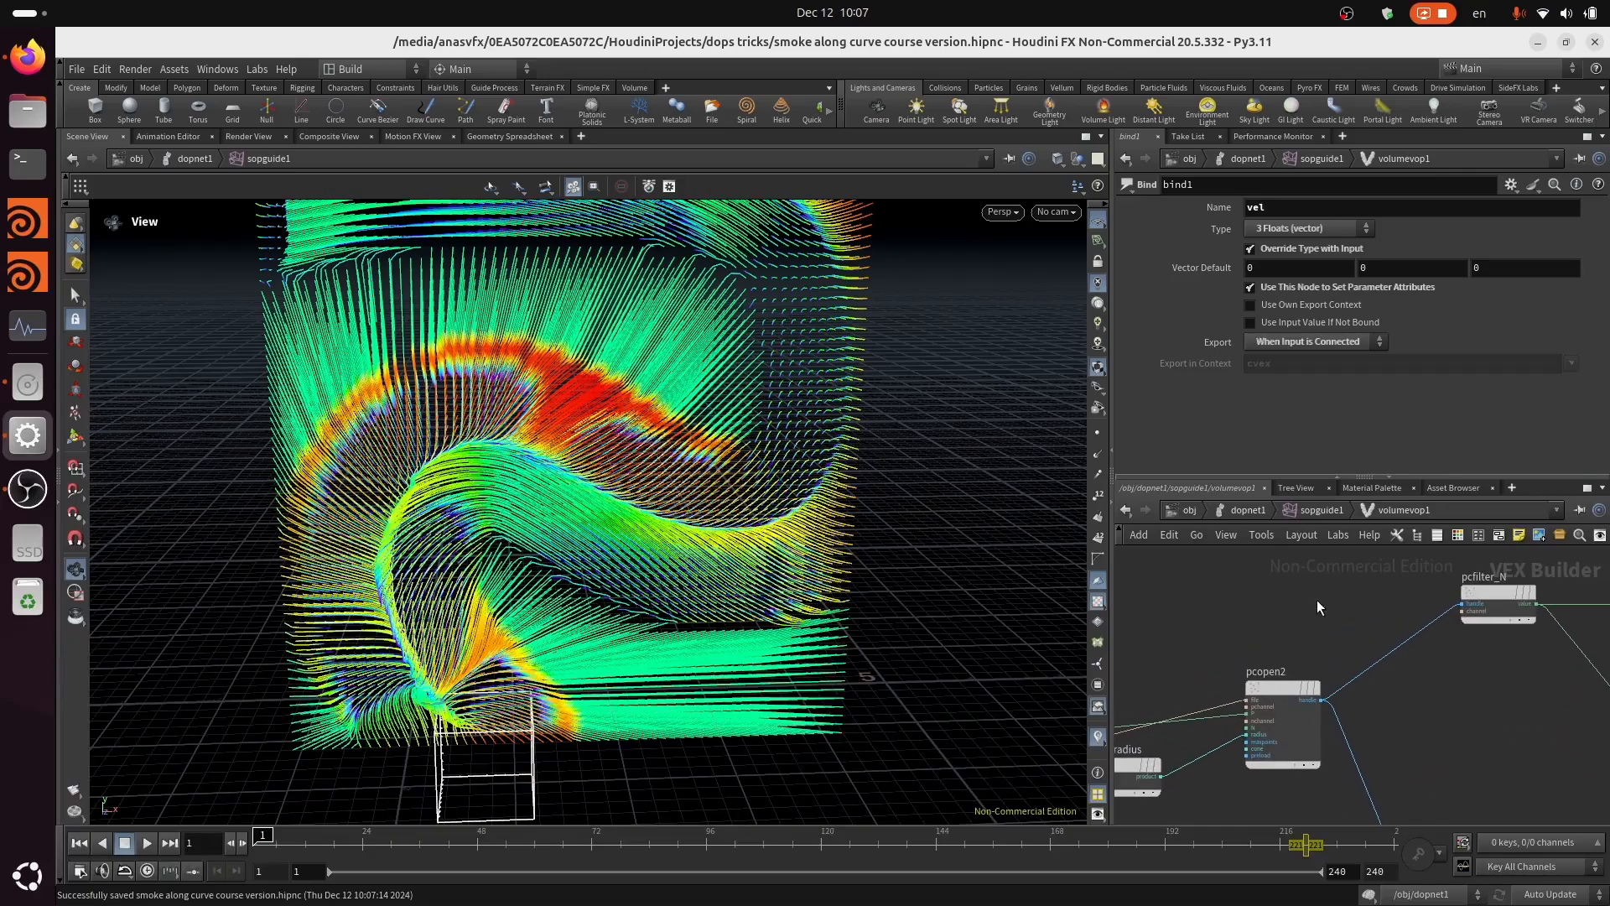
{"action": "left_click", "coordinate": [1296, 697]}
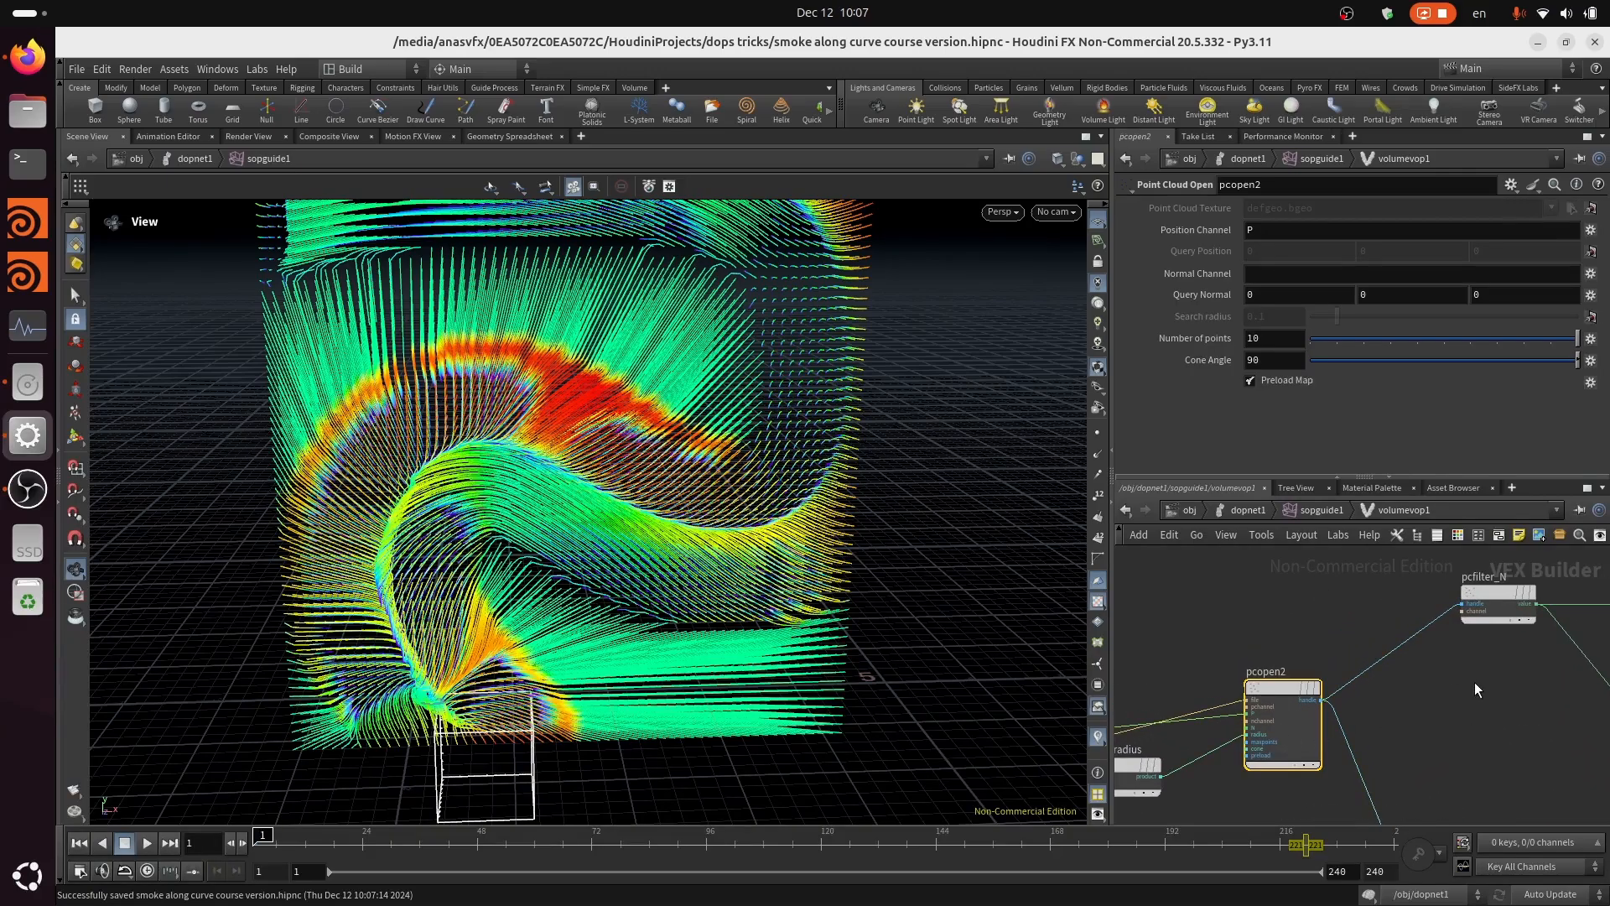
{"action": "scroll", "coordinate": [1447, 704], "scroll_direction": "down", "scroll_amount": 3}
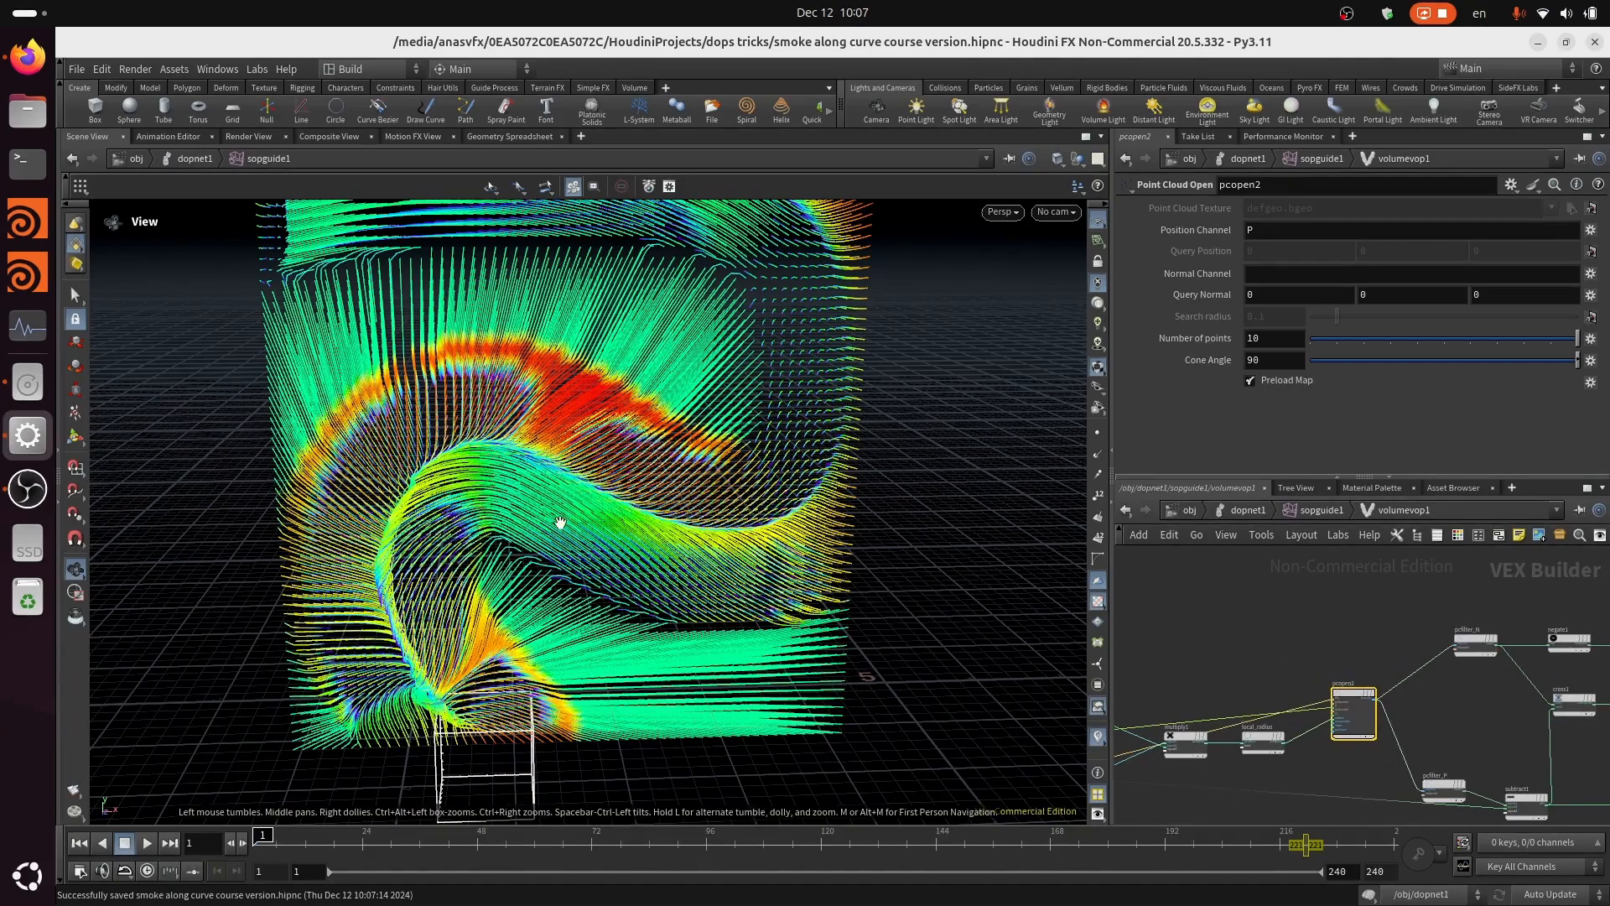
{"action": "left_click_drag", "start_coordinate": [541, 495], "coordinate": [524, 488]}
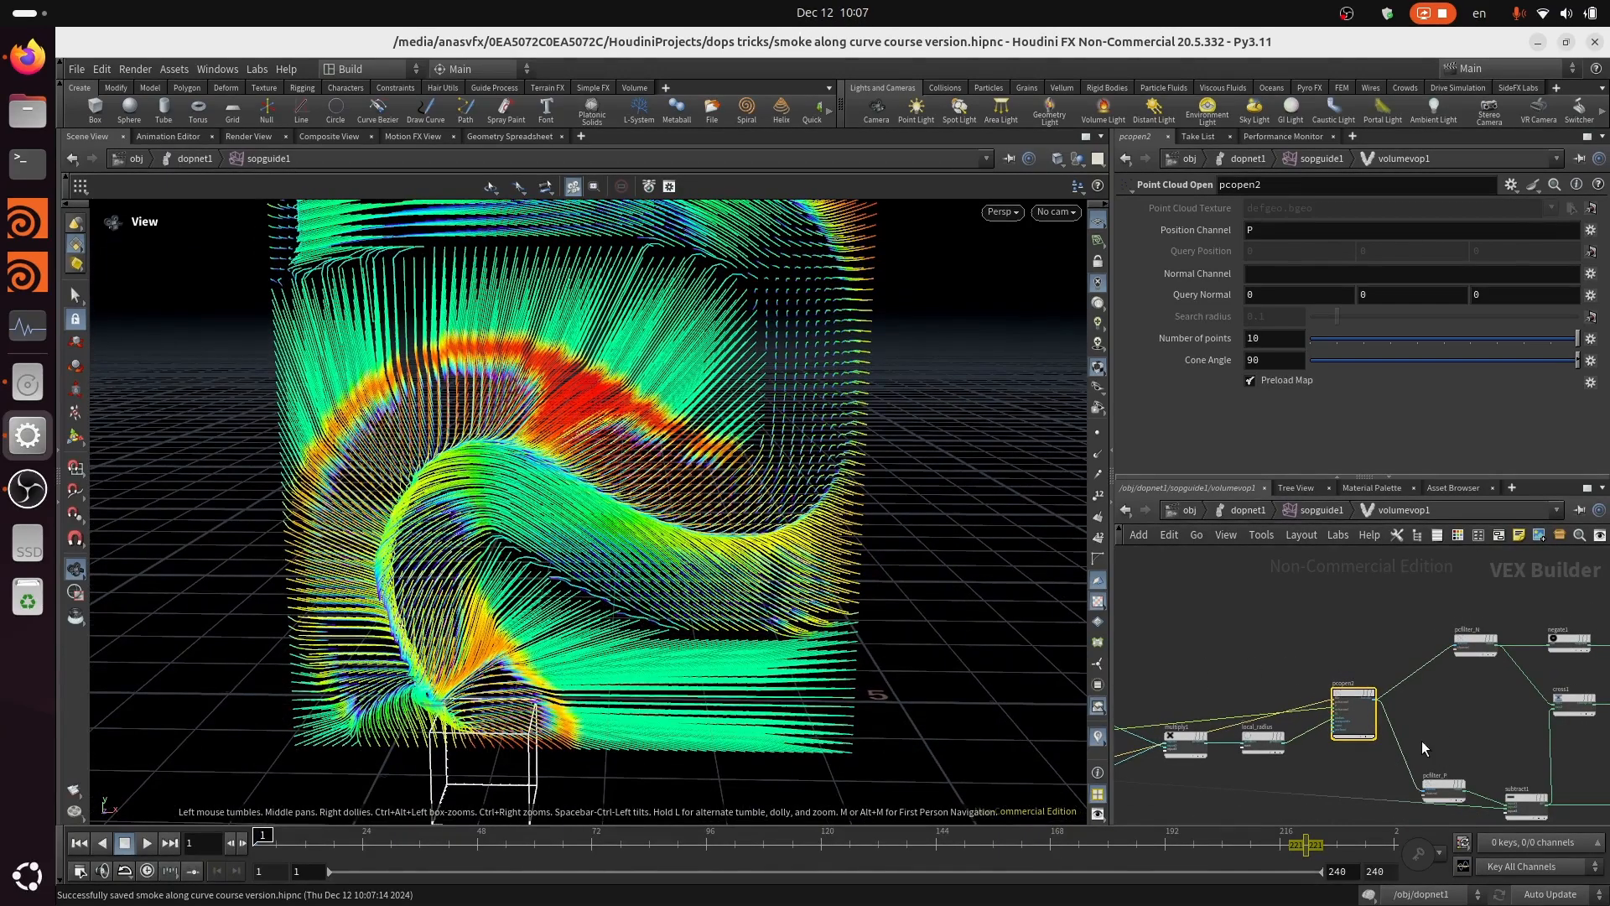
{"action": "middle_click_drag", "start_coordinate": [1422, 741], "coordinate": [1264, 688]}
{"action": "left_click_drag", "start_coordinate": [1287, 727], "coordinate": [1318, 673]}
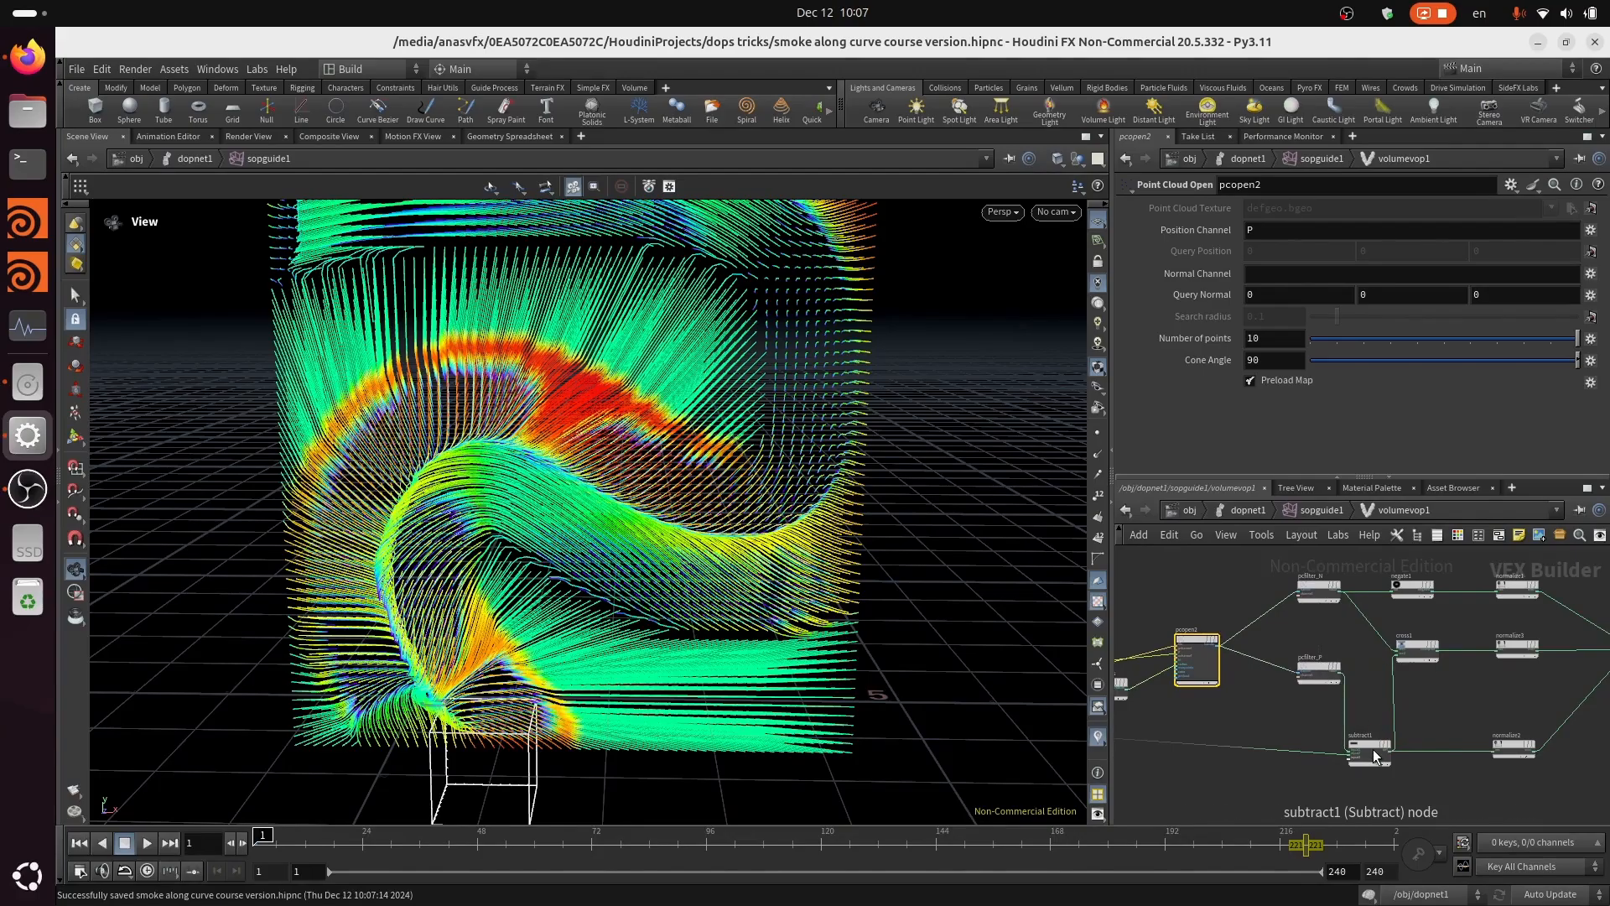
{"action": "mouse_move", "coordinate": [579, 497]}
{"action": "left_mouse_down"}
{"action": "mouse_move", "coordinate": [610, 534]}
{"action": "mouse_move", "coordinate": [566, 490]}
{"action": "left_mouse_up"}
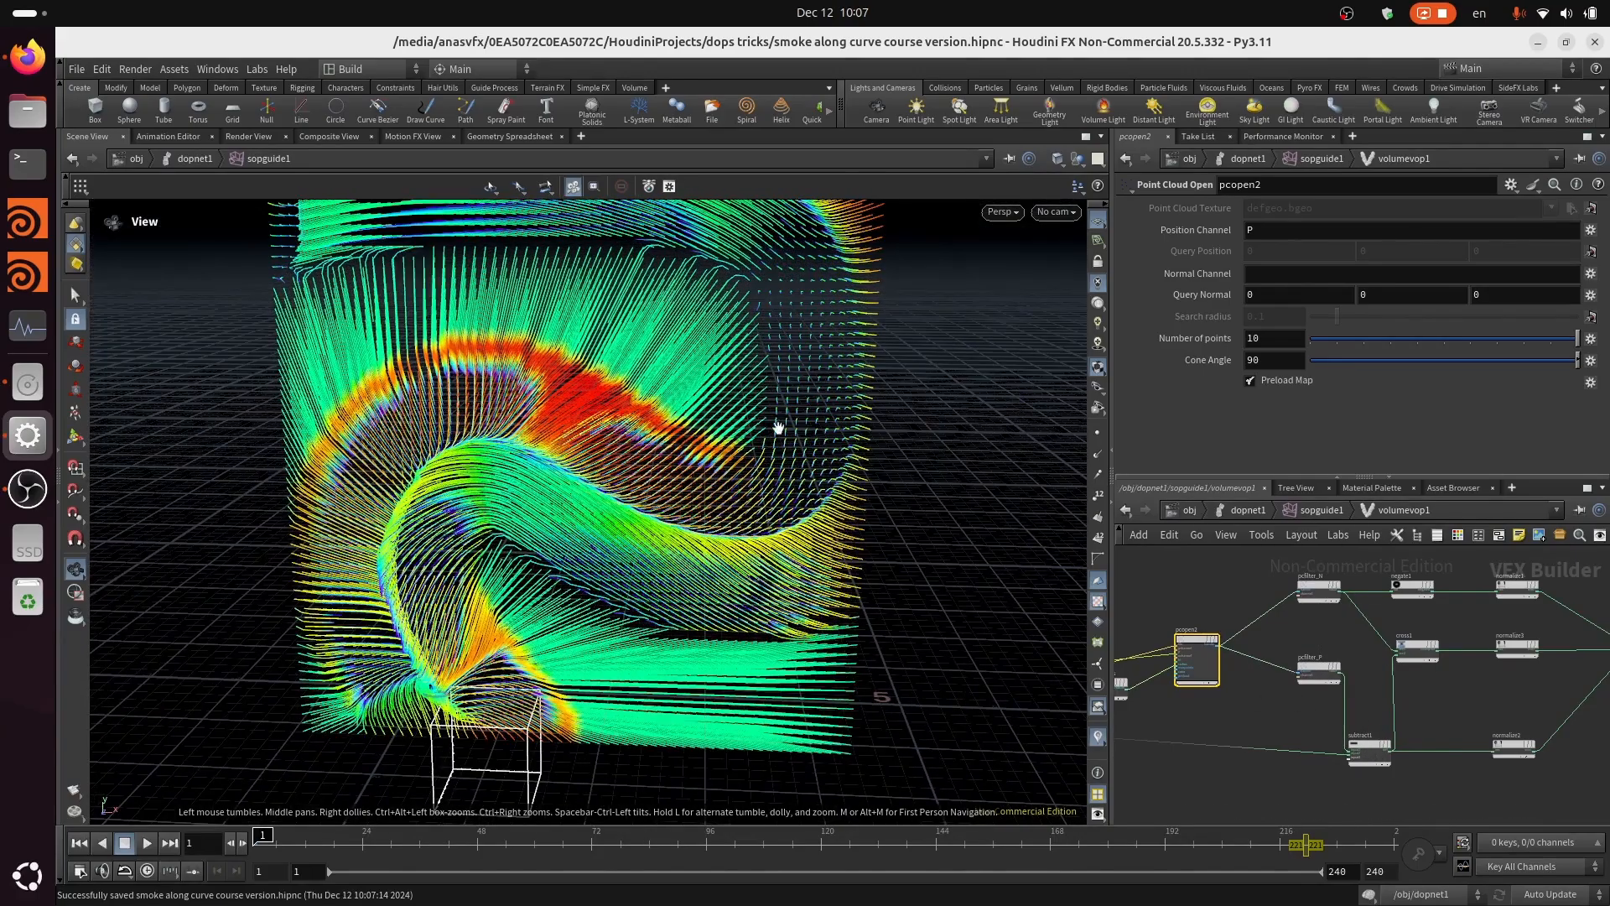
{"action": "mouse_move", "coordinate": [1236, 742]}
{"action": "middle_mouse_down"}
{"action": "mouse_move", "coordinate": [1305, 757]}
{"action": "mouse_move", "coordinate": [1272, 764]}
{"action": "middle_mouse_up"}
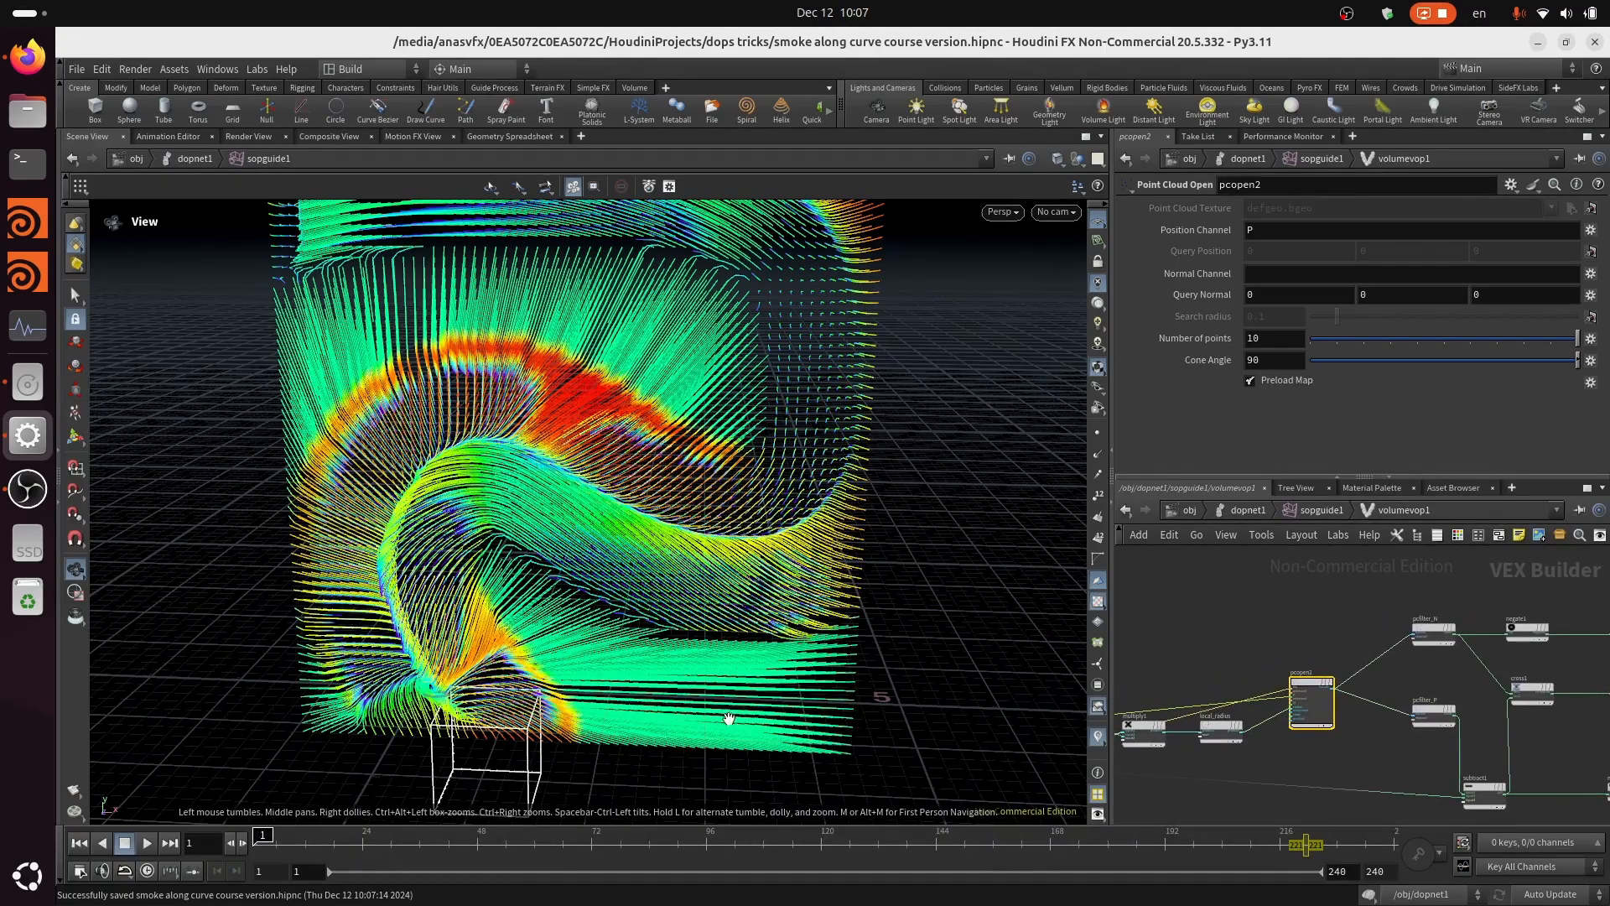
{"action": "scroll", "coordinate": [629, 344], "scroll_direction": "up", "scroll_amount": 3}
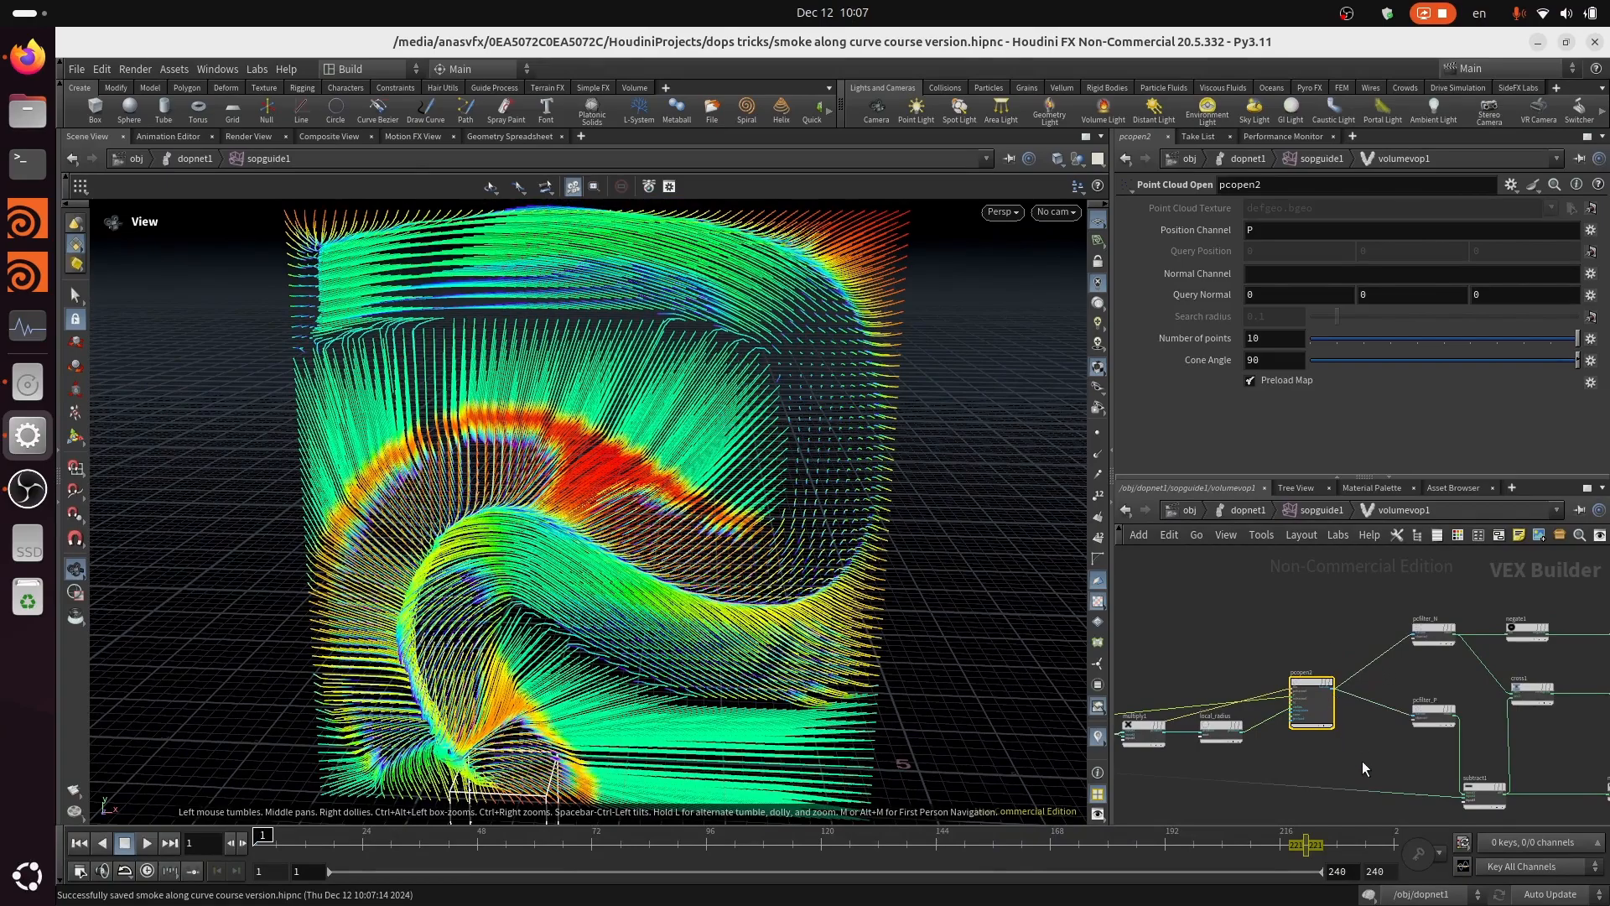
Step: Move pcopen2 and all the nodes feeding it away from the pcfilter nodes to make room in the network
{"action": "scroll", "coordinate": [1412, 665], "scroll_direction": "down", "scroll_amount": 3}
{"action": "scroll", "coordinate": [1412, 665], "scroll_direction": "down", "scroll_amount": 2}
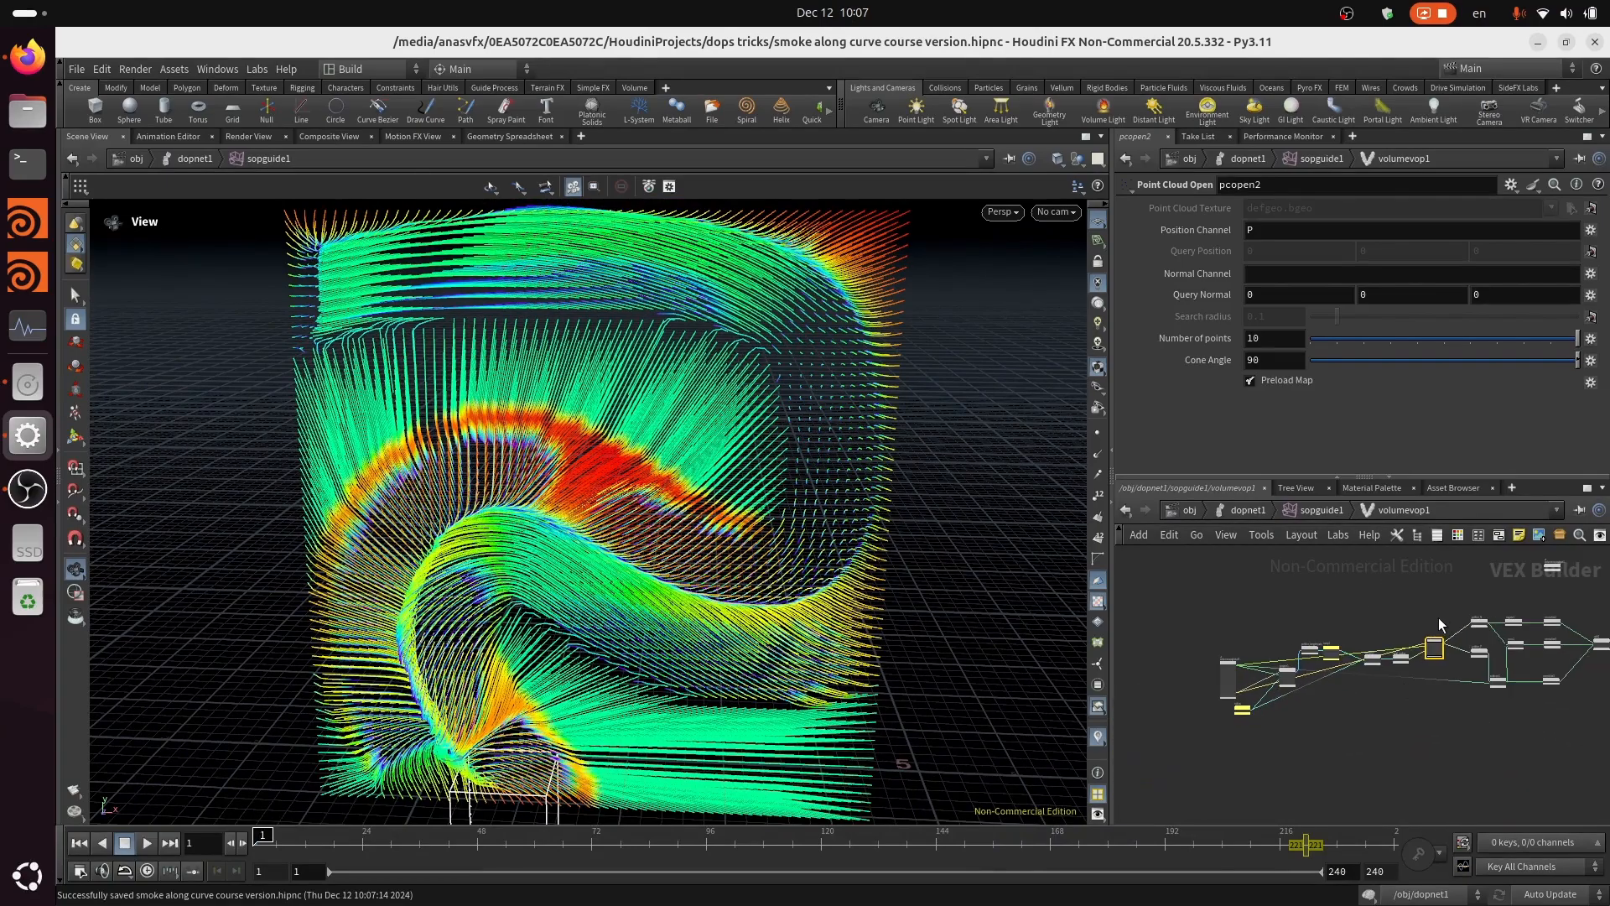
{"action": "left_click_drag", "start_coordinate": [1436, 594], "coordinate": [1204, 760]}
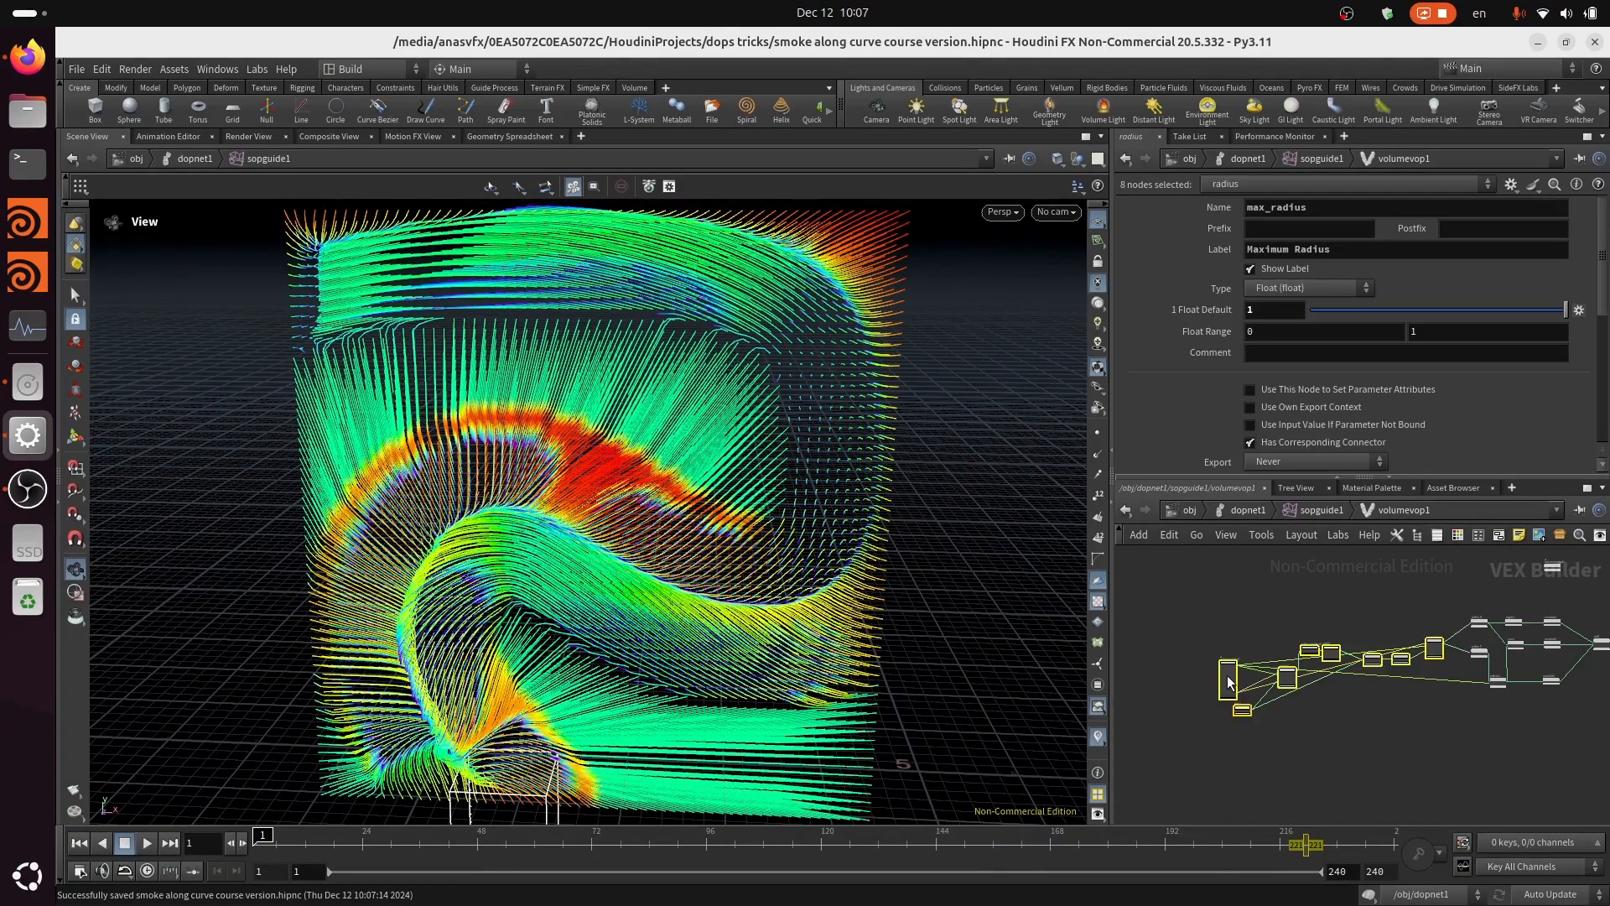
{"action": "left_click_drag", "start_coordinate": [1238, 669], "coordinate": [1146, 684]}
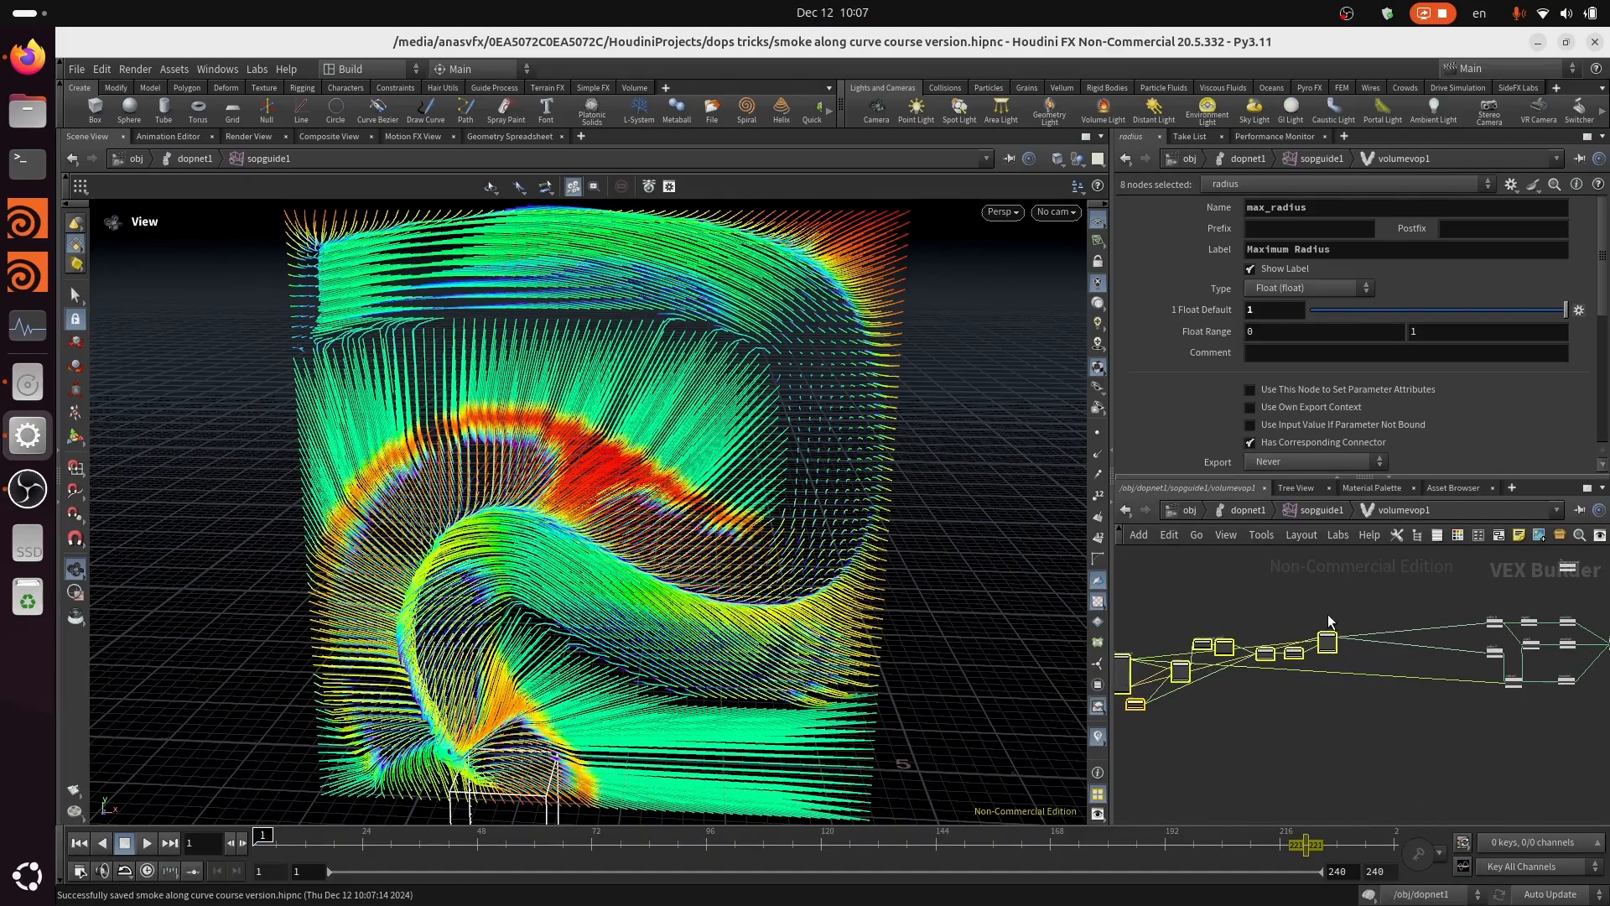
{"action": "left_click", "coordinate": [1375, 602]}
Step: Add a Point Cloud Num Found node after pcopen2 and wire pcopen2's handle output into its handle input
{"action": "scroll", "coordinate": [1446, 555], "scroll_direction": "up", "scroll_amount": 3}
{"action": "key", "text": "Tab"}
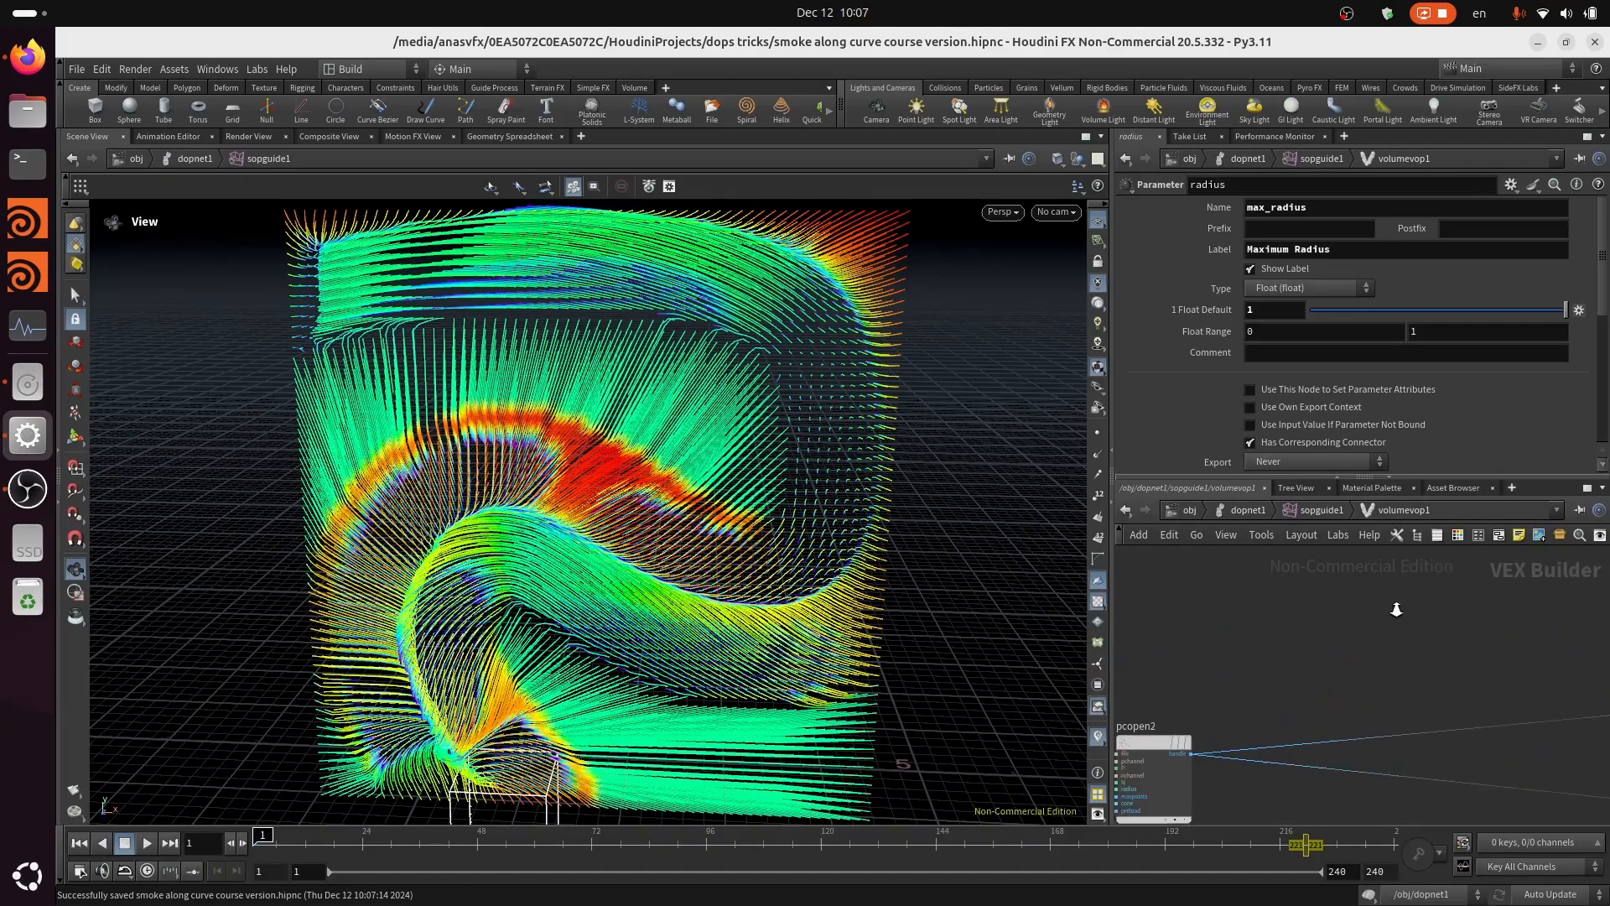
{"action": "type", "text": "pc n"}
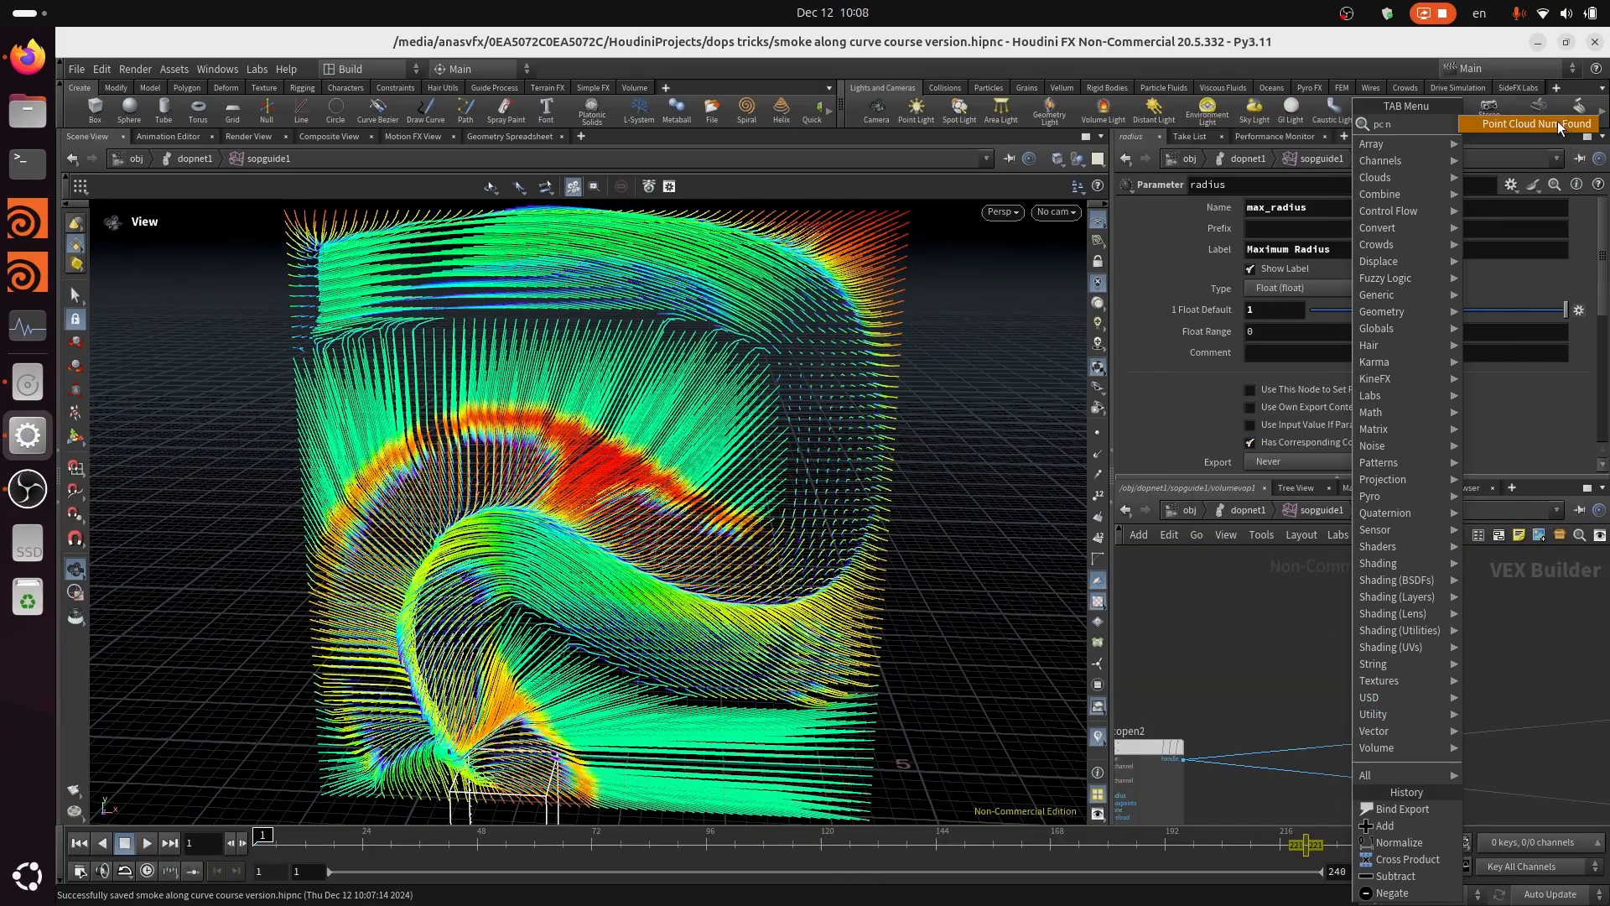
{"action": "left_click", "coordinate": [1558, 124]}
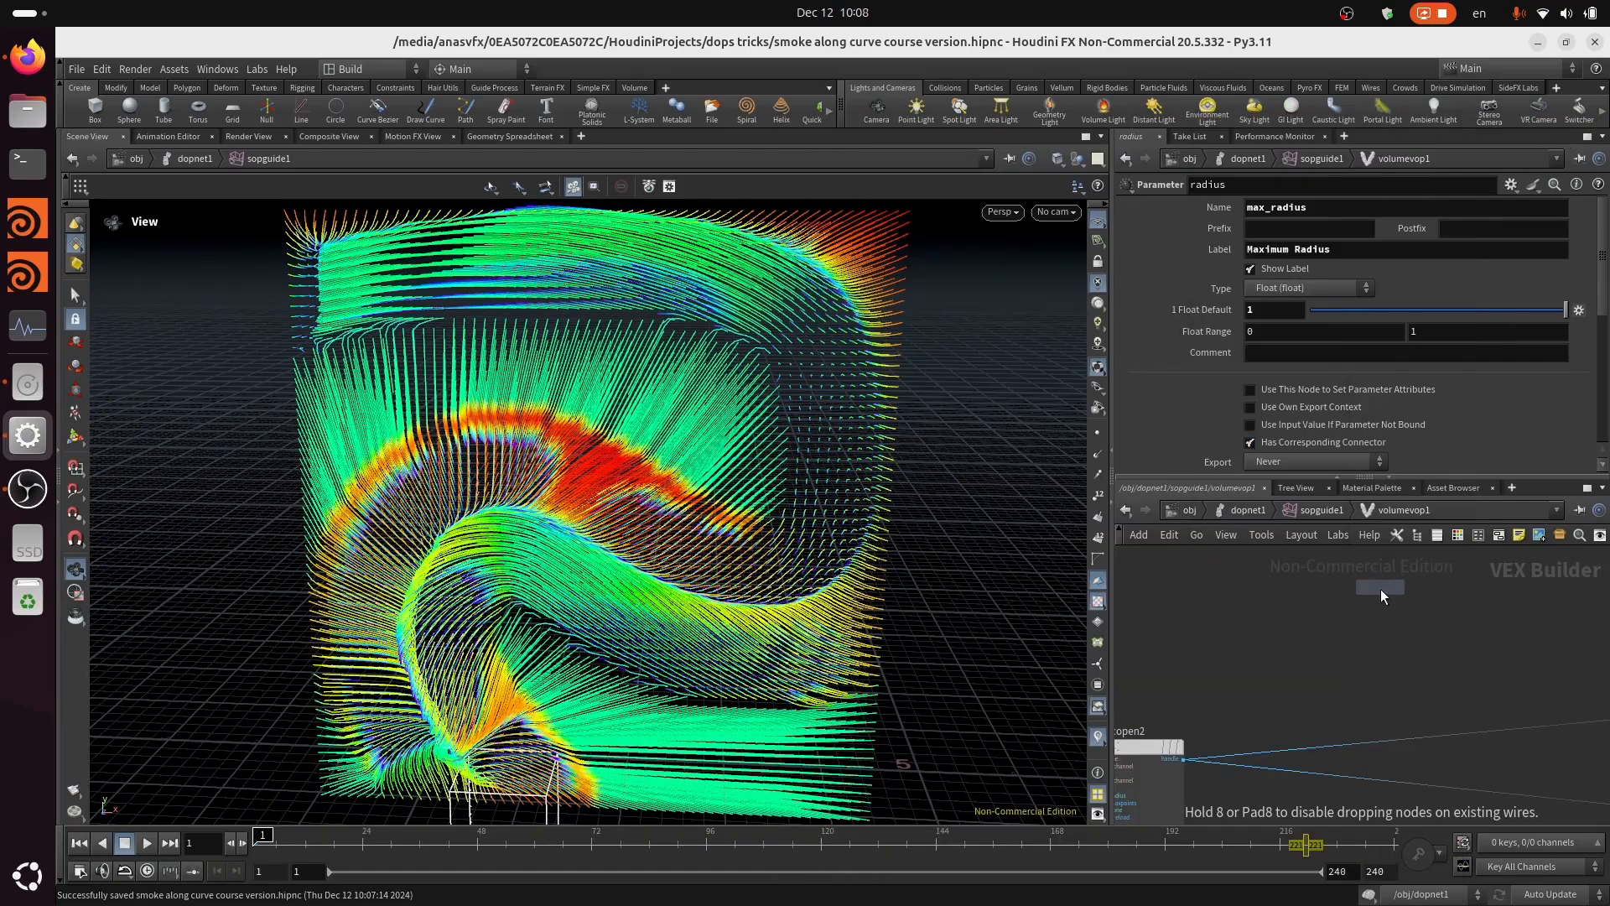
{"action": "left_click", "coordinate": [1372, 627]}
{"action": "scroll", "coordinate": [1208, 728], "scroll_direction": "up", "scroll_amount": 3}
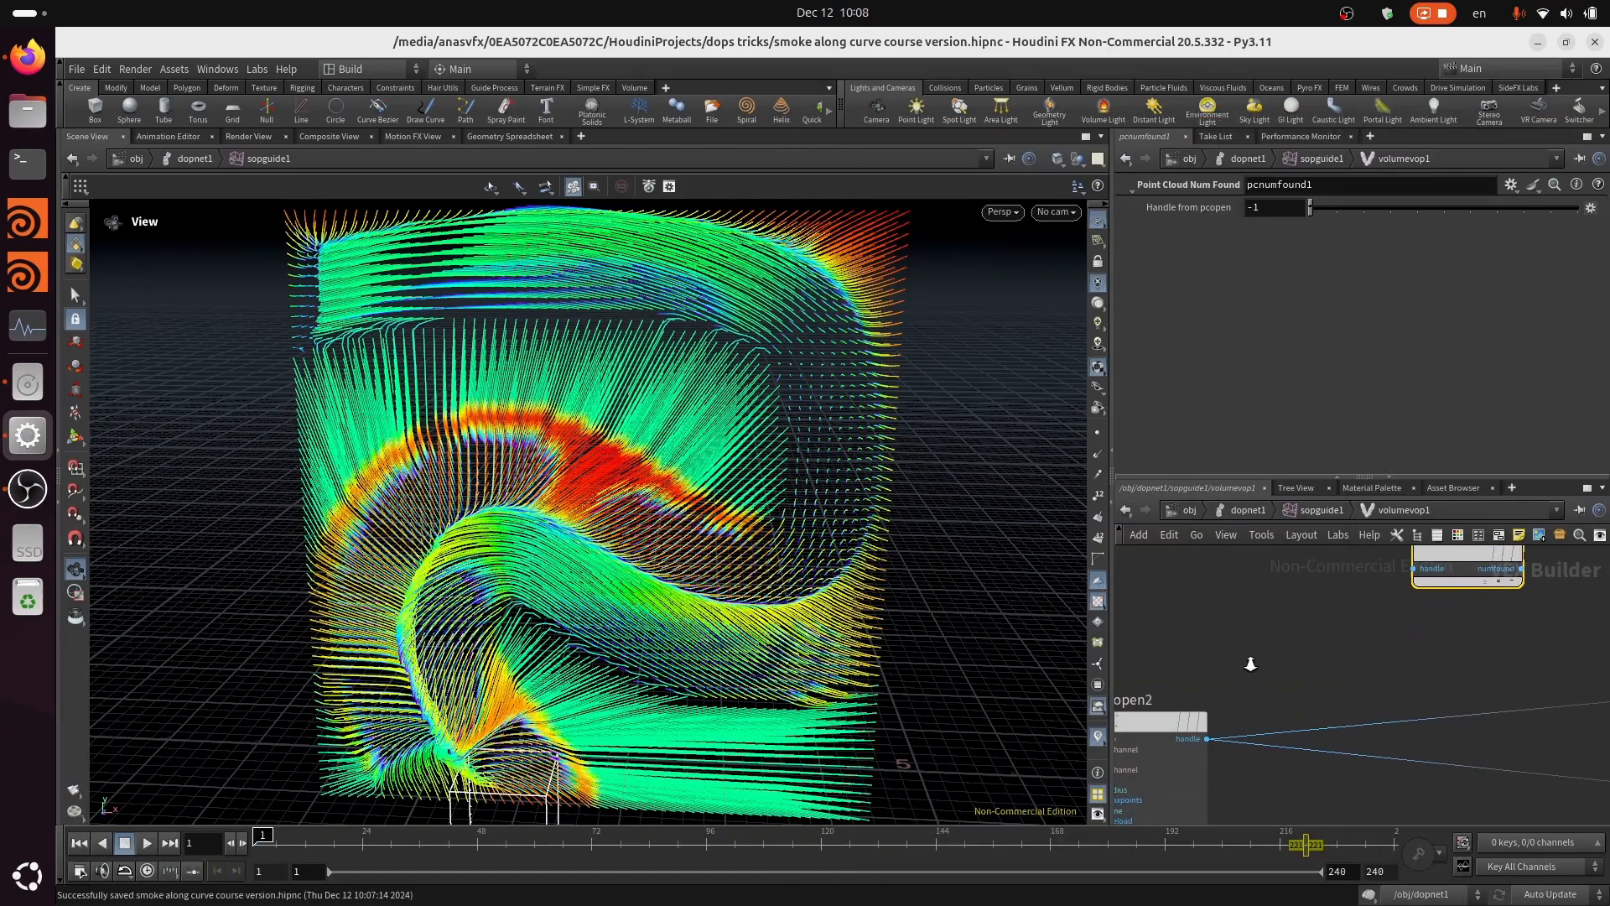
{"action": "left_click", "coordinate": [1207, 739]}
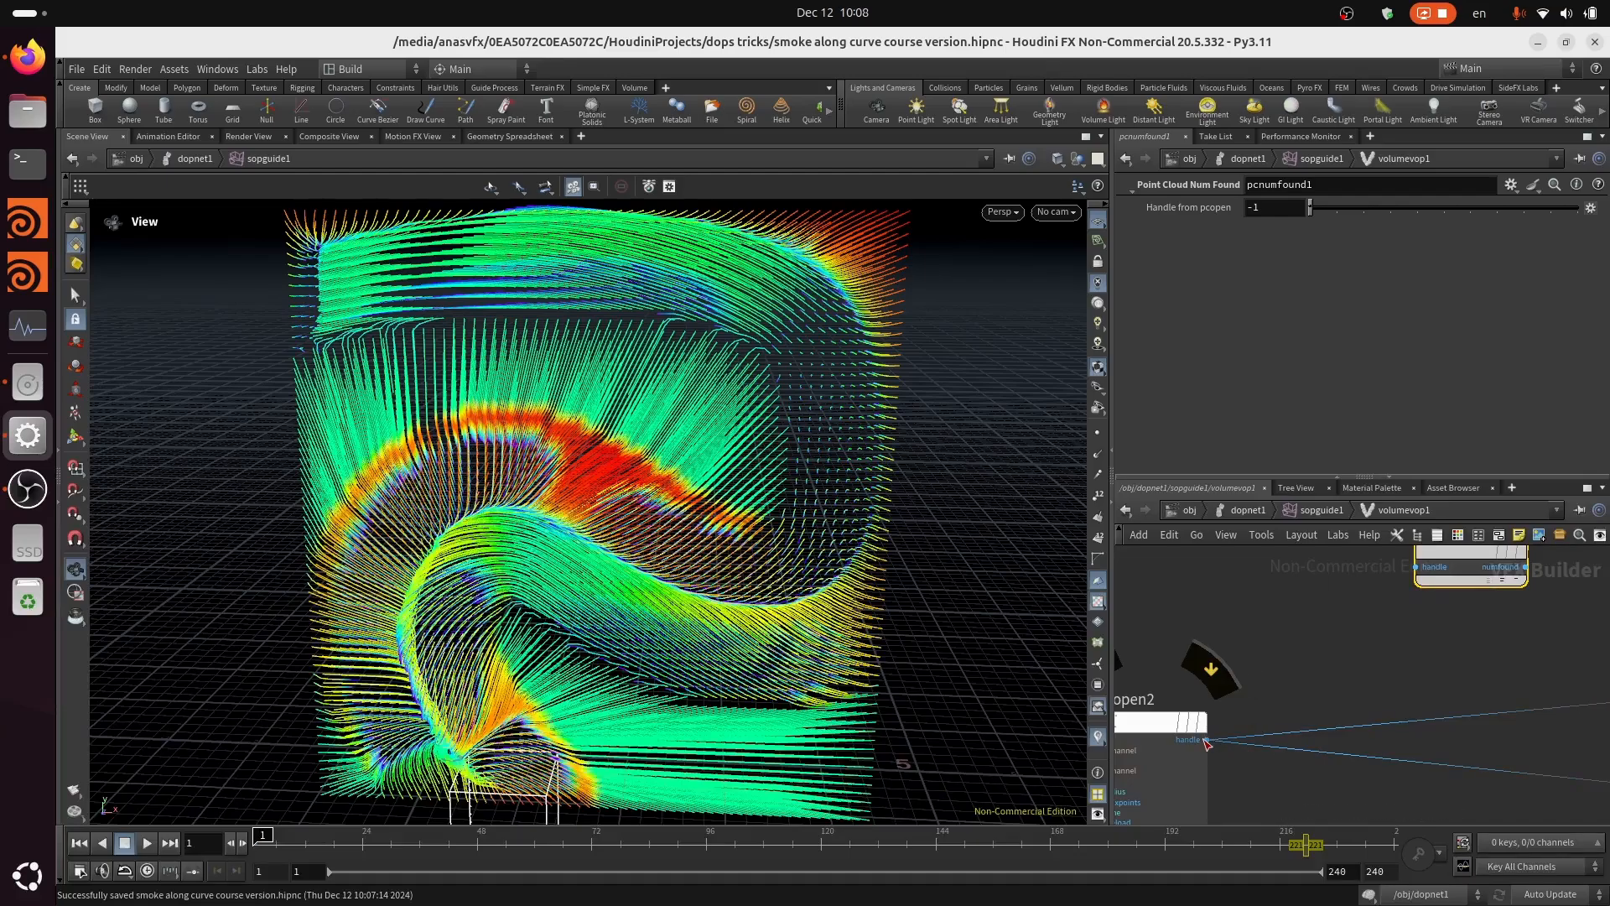
{"action": "left_click", "coordinate": [1416, 567]}
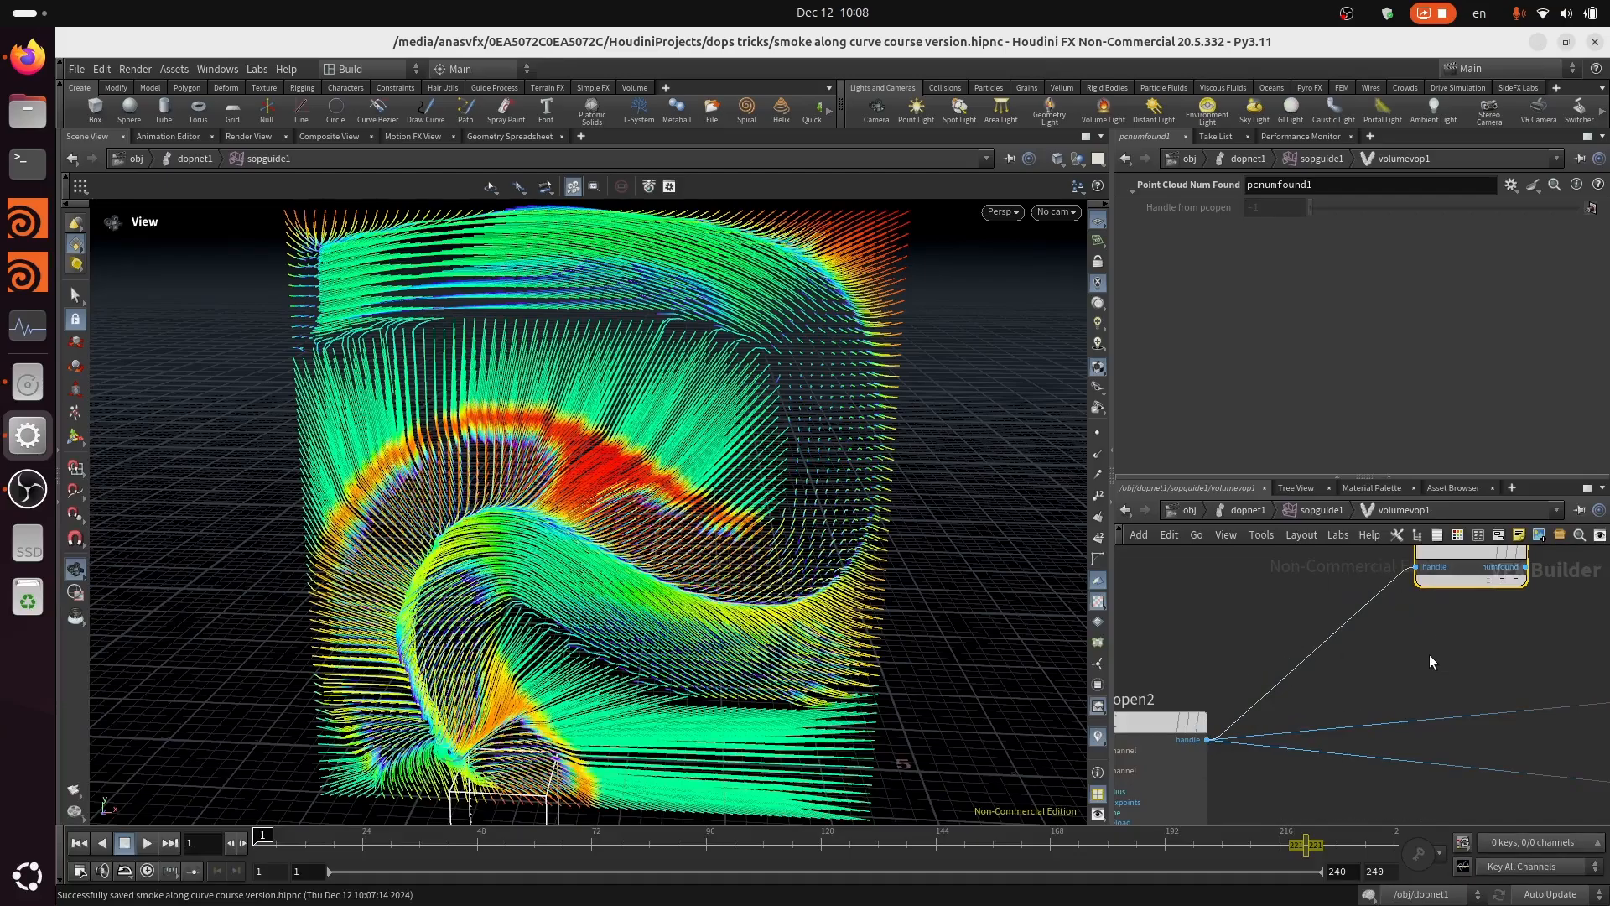
Step: Move the pcnumfound1 node closer to pcopen2 in the volumevop1 network
{"action": "scroll", "coordinate": [1426, 642], "scroll_direction": "down", "scroll_amount": 2}
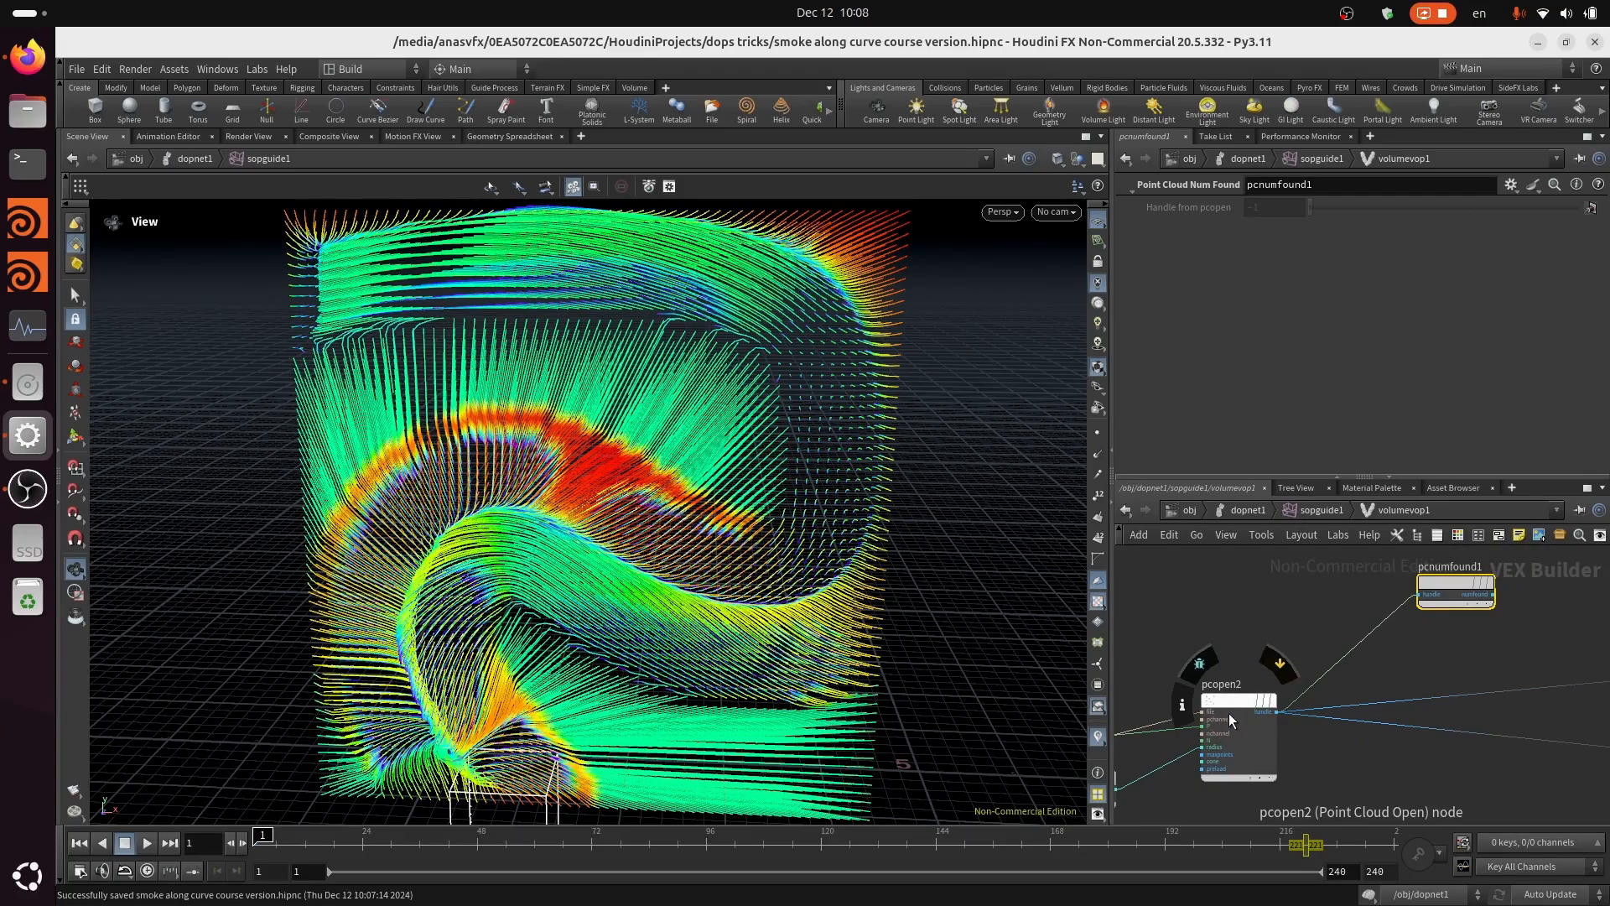
{"action": "middle_click_drag", "start_coordinate": [1443, 645], "coordinate": [1393, 654]}
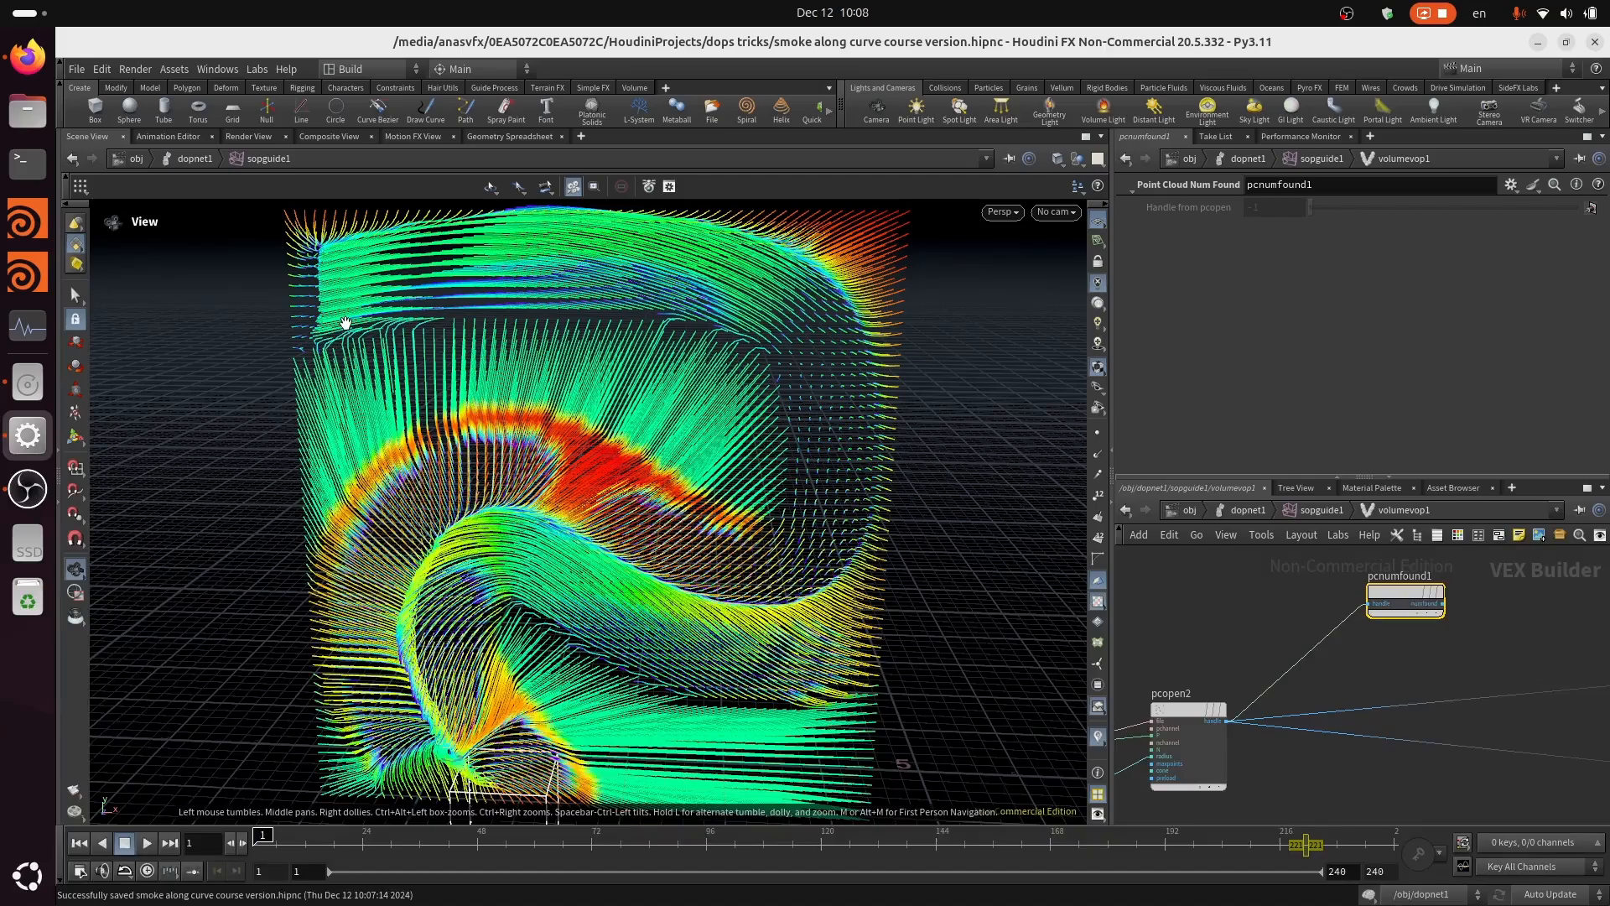
{"action": "left_click_drag", "start_coordinate": [1384, 597], "coordinate": [1312, 600]}
{"action": "scroll", "coordinate": [1453, 622], "scroll_direction": "up", "scroll_amount": 1}
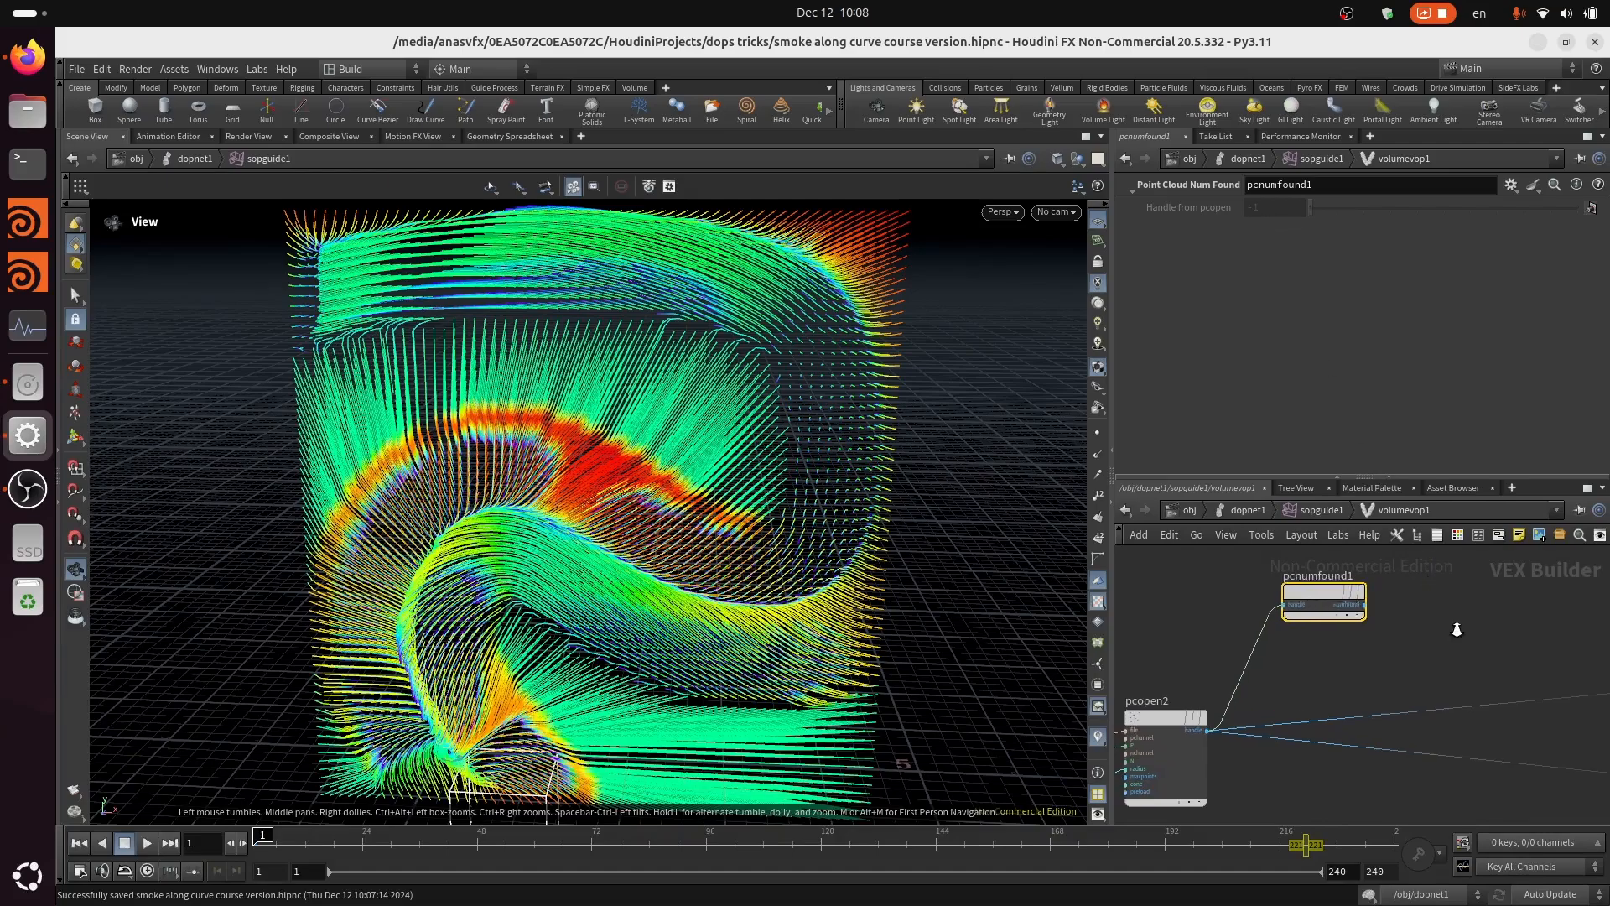
Step: Add a Compare node beside pcnumfound1, wire the numfound output into its first input, and align it with pcnumfound1
{"action": "middle_click_drag", "start_coordinate": [1453, 622], "coordinate": [1401, 661]}
{"action": "key", "text": "Tab"}
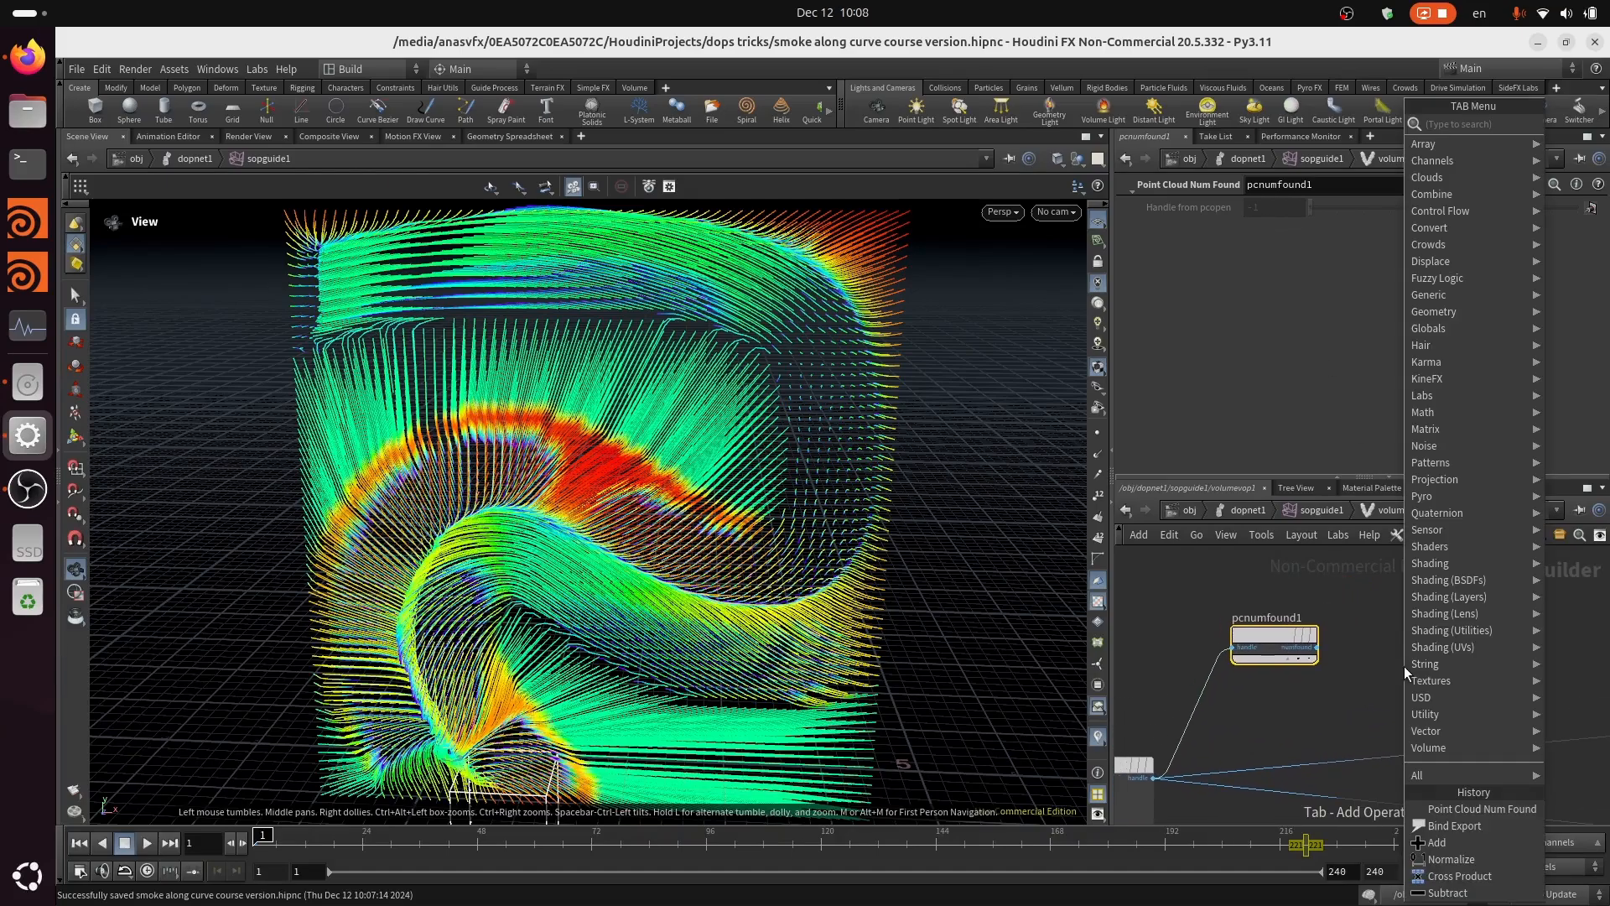
{"action": "key", "text": "Escape"}
{"action": "key", "text": "Tab"}
{"action": "type", "text": "com"}
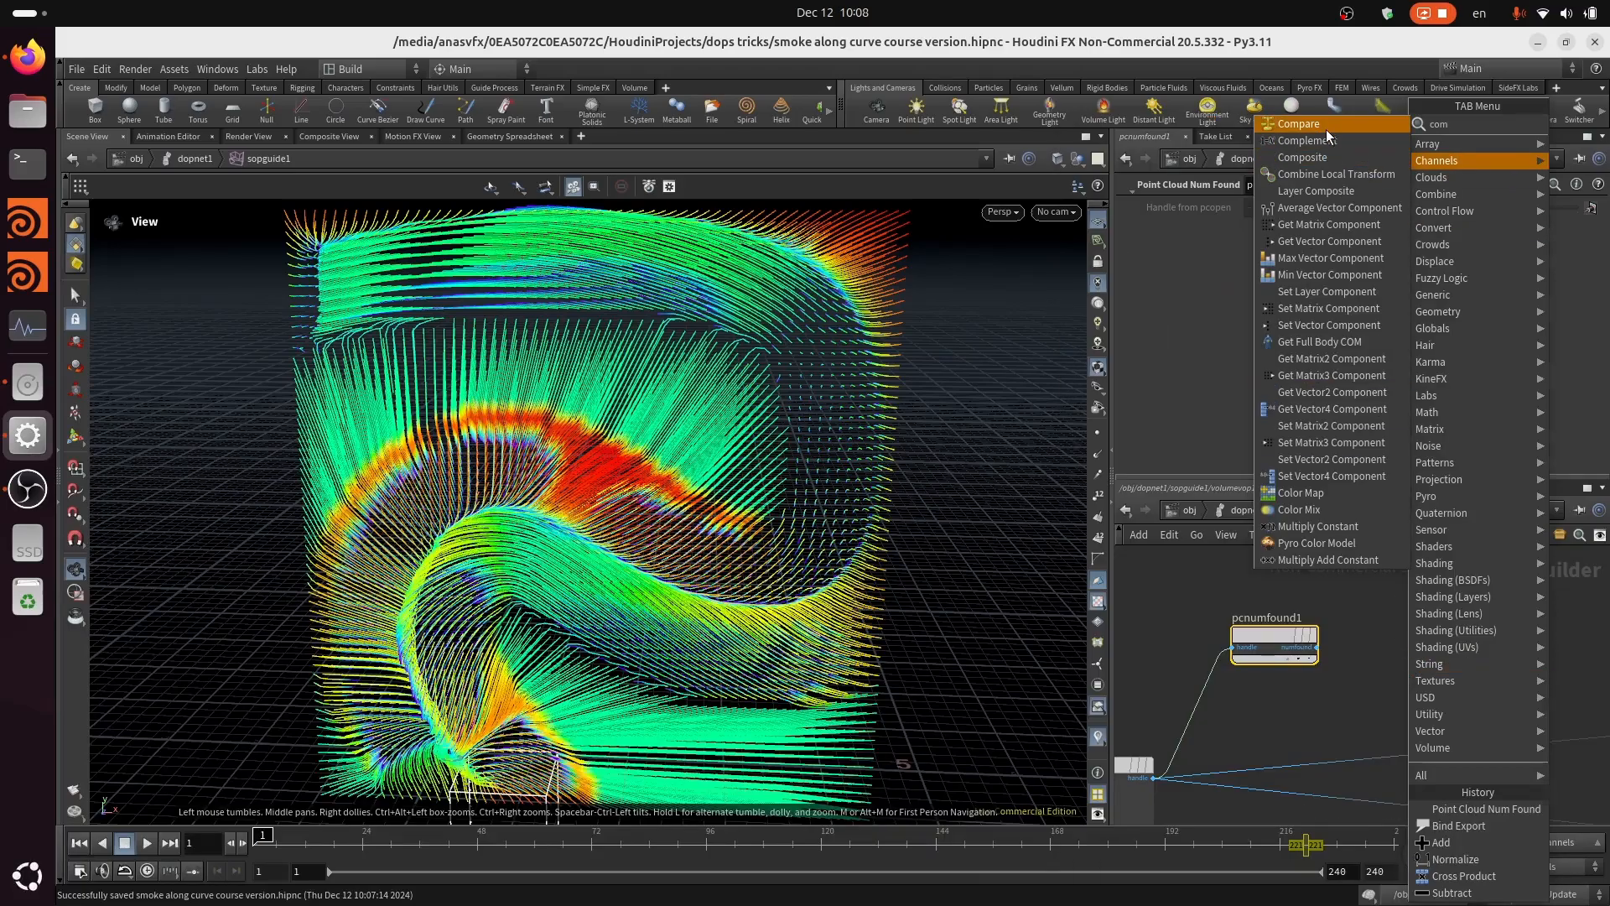
{"action": "left_click", "coordinate": [1326, 128]}
{"action": "left_click", "coordinate": [1476, 641]}
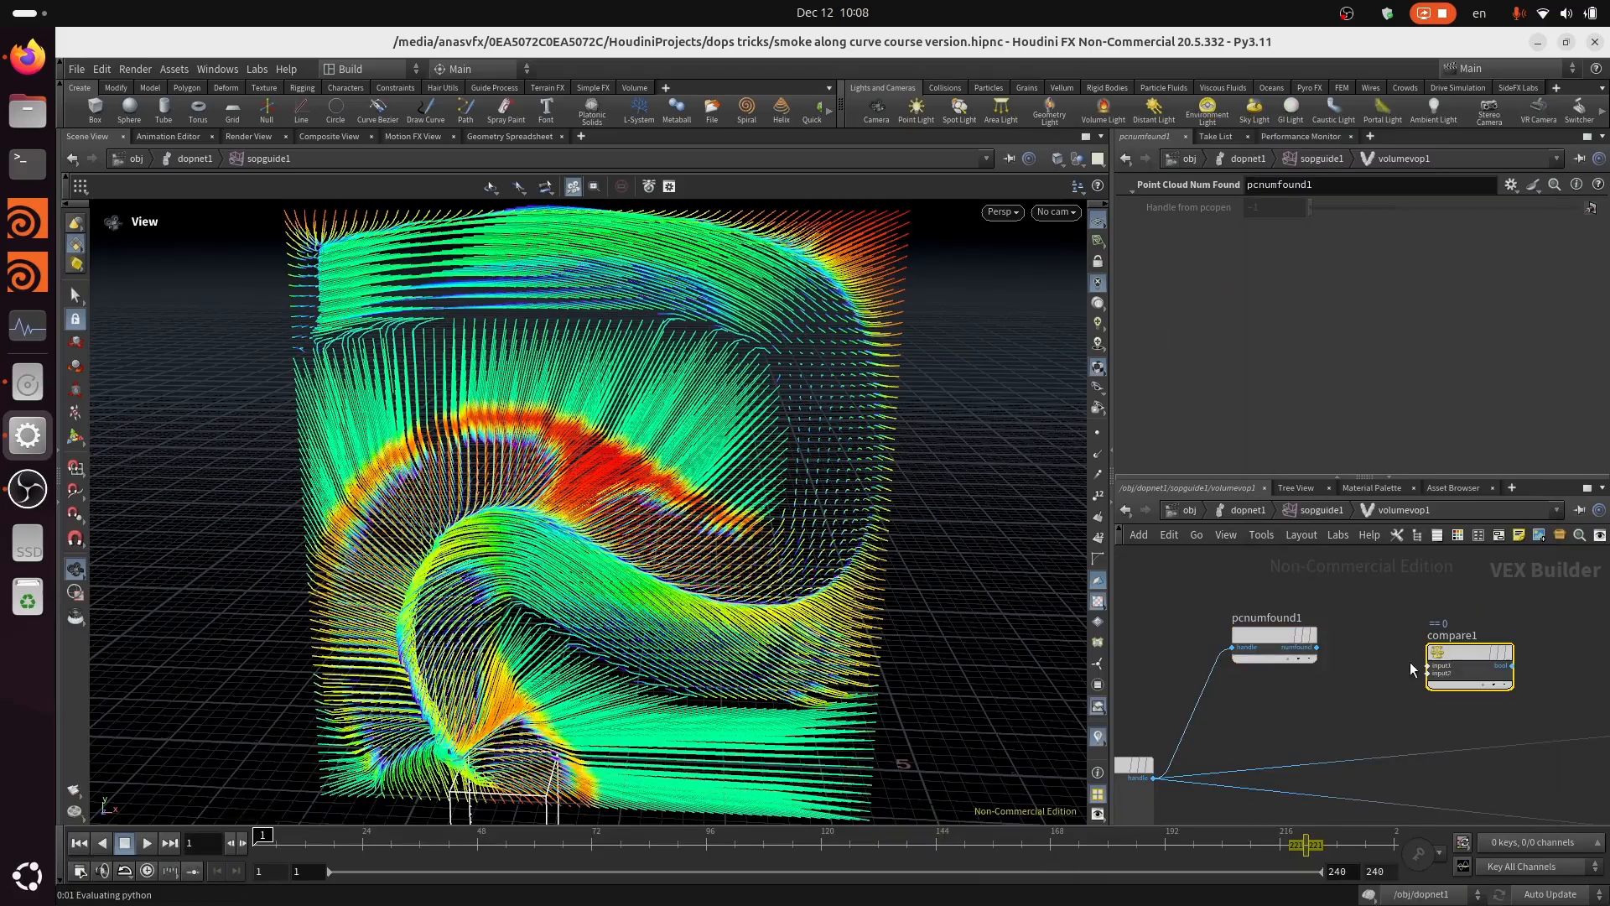
{"action": "left_click", "coordinate": [1317, 647]}
{"action": "left_click", "coordinate": [1420, 667]}
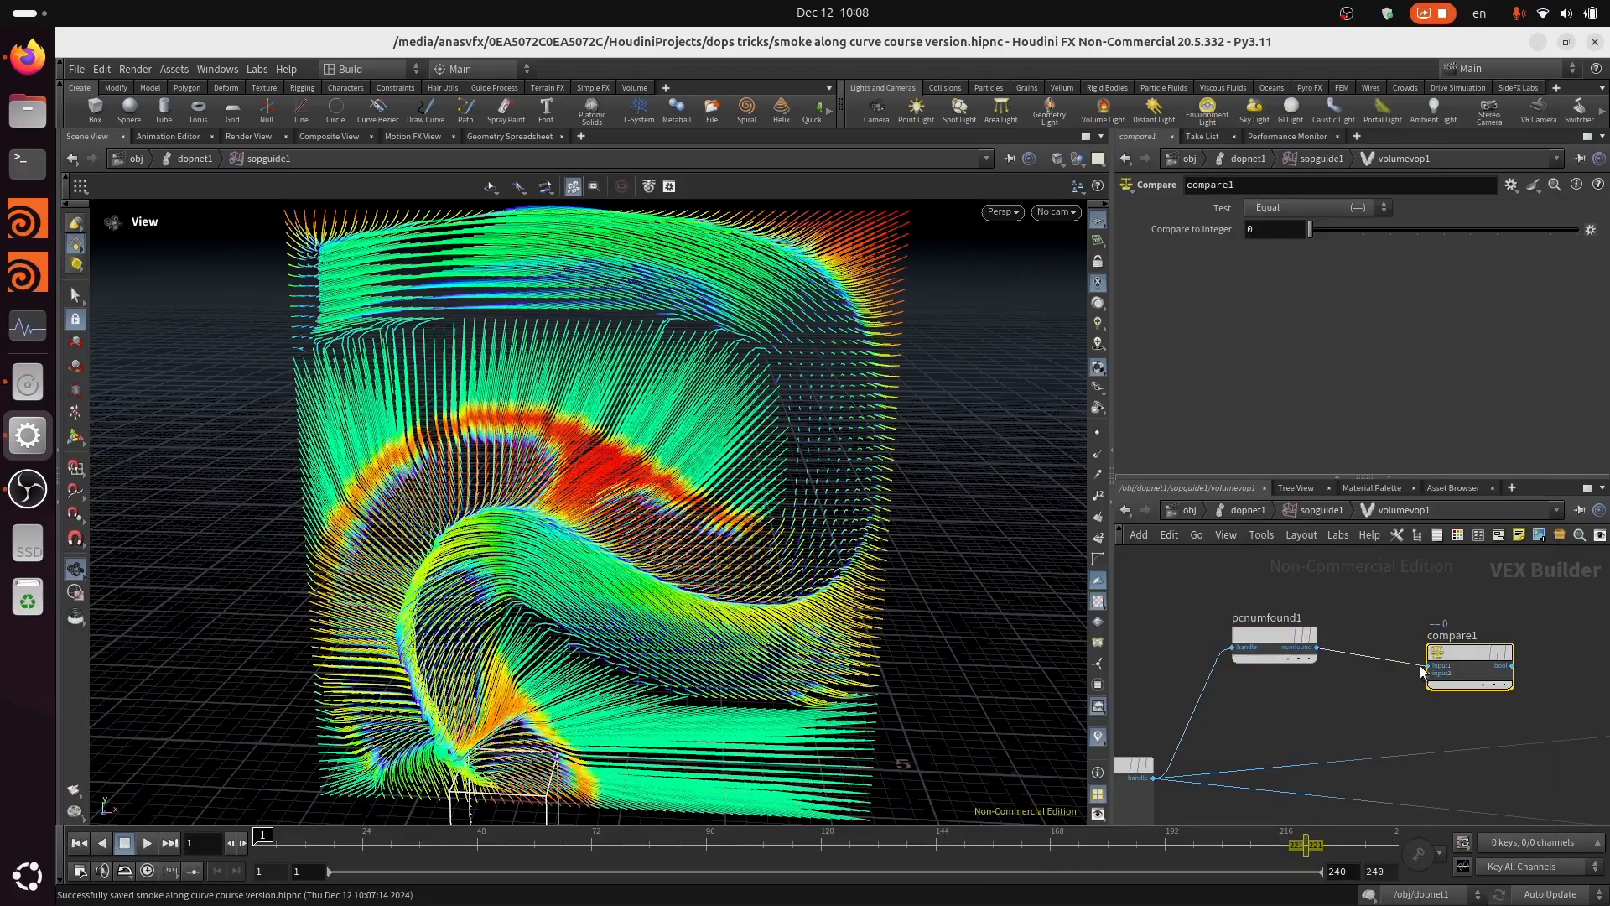
{"action": "left_click_drag", "start_coordinate": [1468, 657], "coordinate": [1465, 639]}
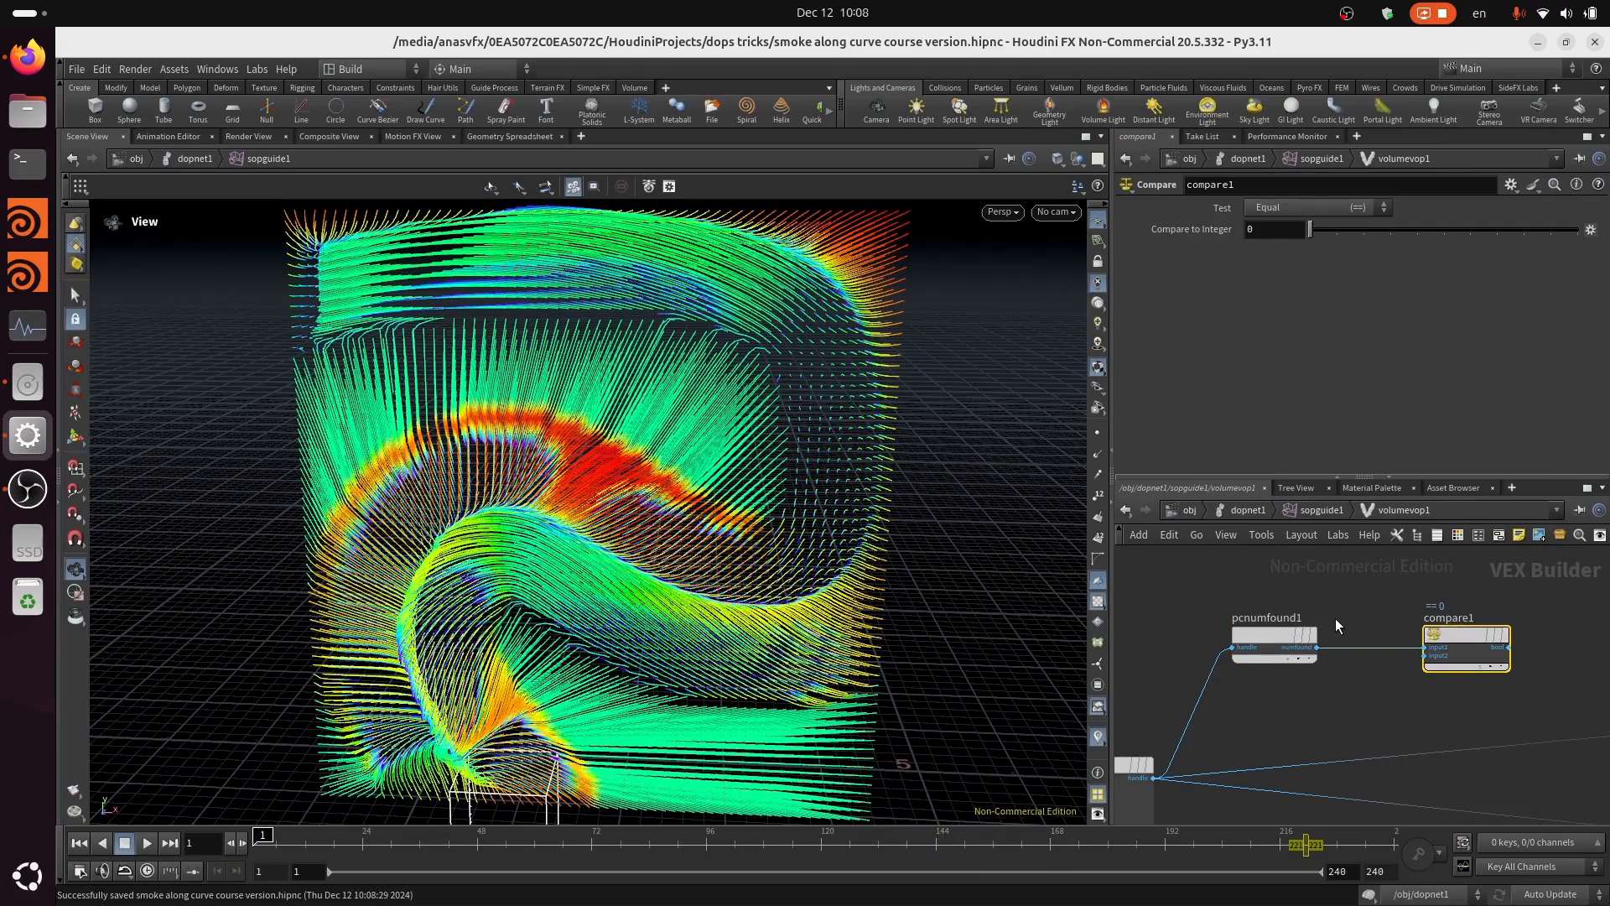
Step: Set the Compare node's test to Greater Than against integer 0 and save the scene
{"action": "scroll", "coordinate": [1388, 750], "scroll_direction": "up", "scroll_amount": 1}
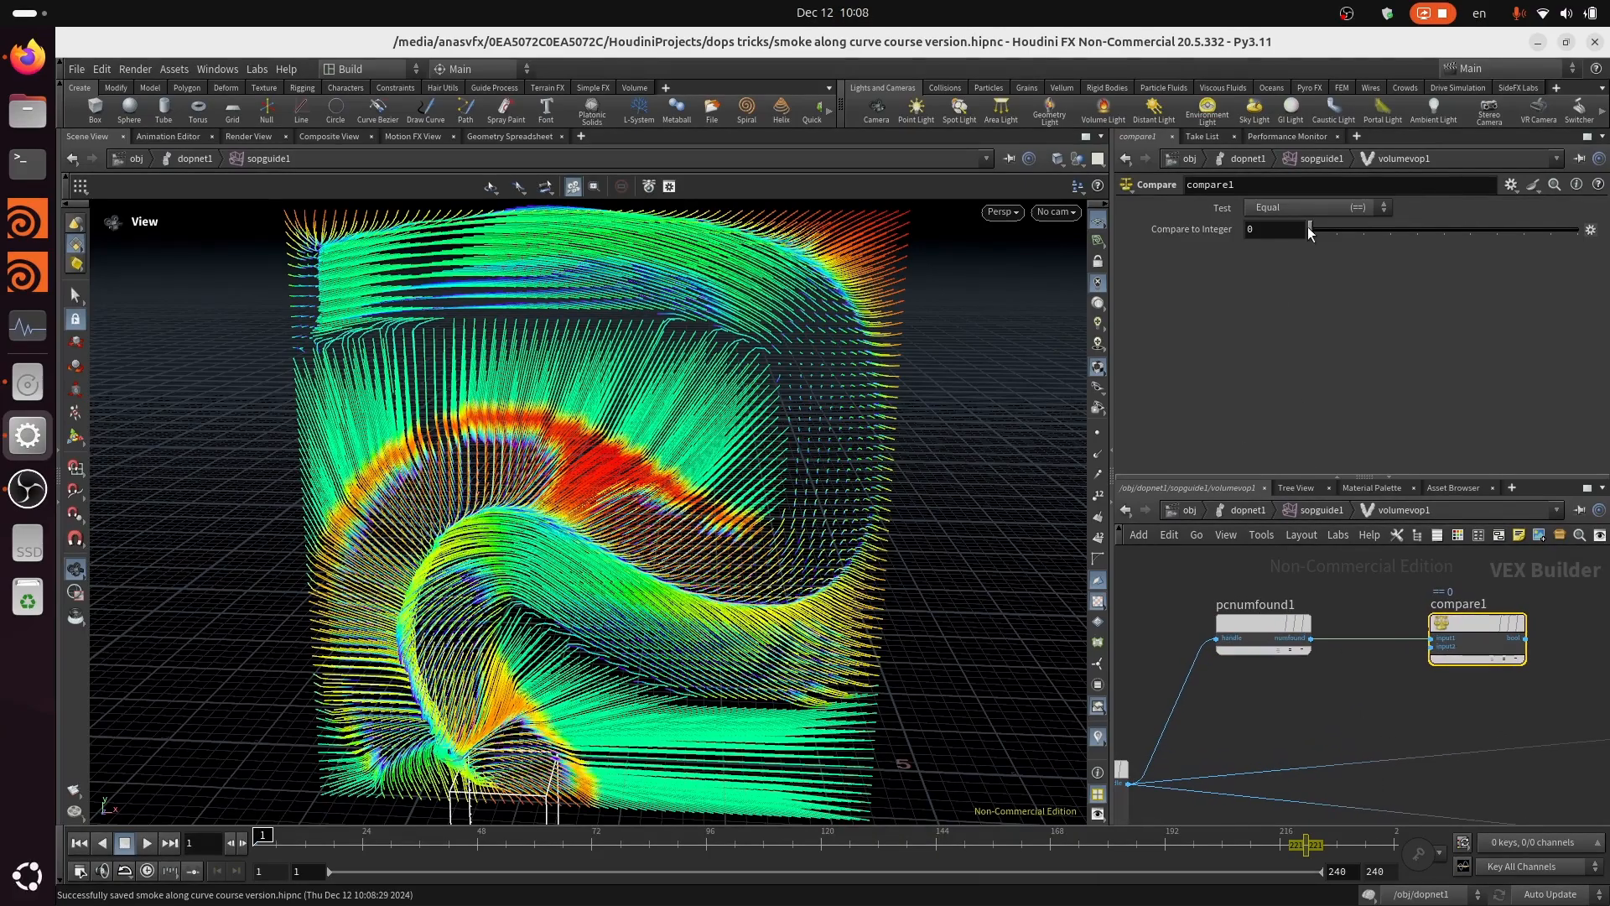
{"action": "left_click", "coordinate": [1327, 207]}
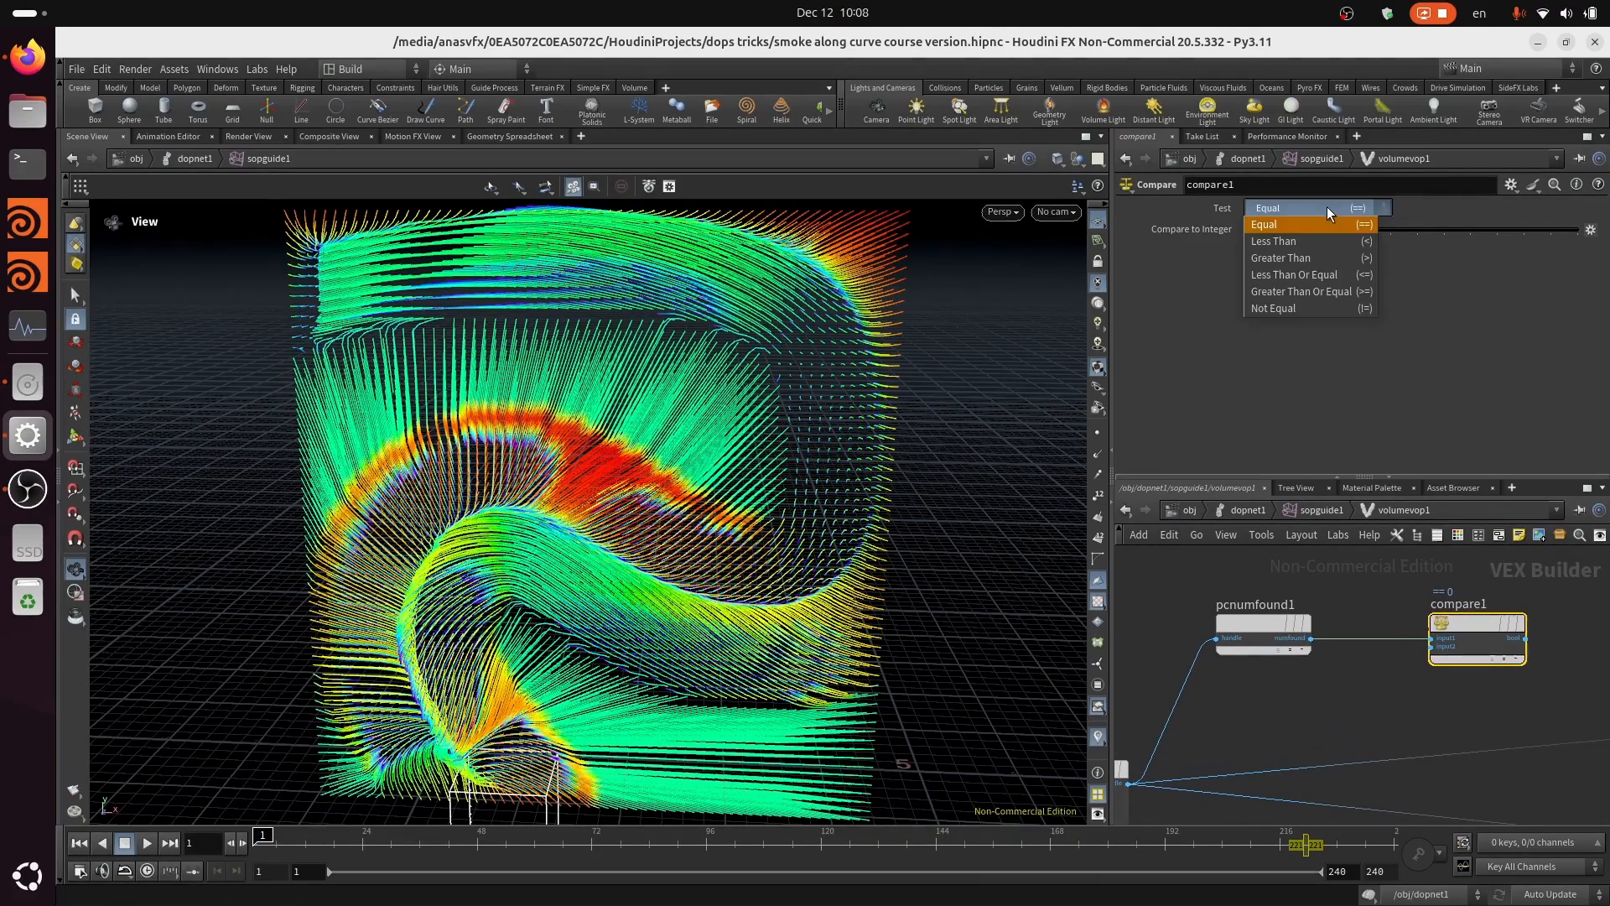
{"action": "left_click", "coordinate": [1317, 264]}
{"action": "middle_click_drag", "start_coordinate": [1352, 711], "coordinate": [1294, 722]}
{"action": "key", "text": "ctrl+s"}
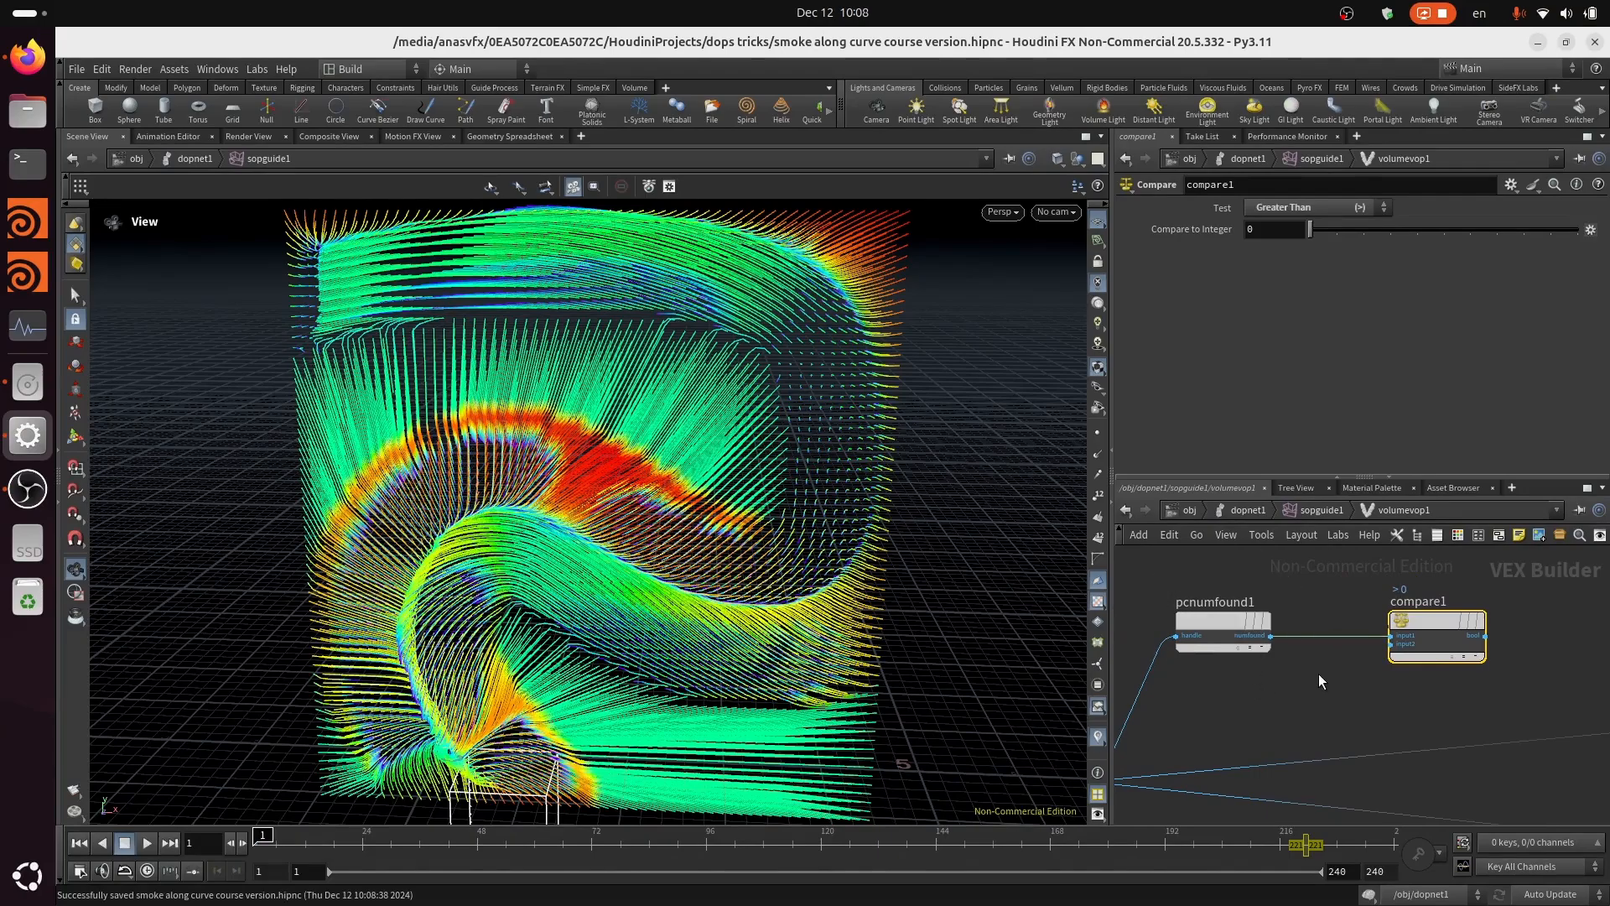
Step: Add an If Block to the network near the pcfilter nodes
{"action": "right_click_drag", "start_coordinate": [1399, 715], "coordinate": [1446, 748]}
{"action": "middle_click_drag", "start_coordinate": [1523, 728], "coordinate": [1321, 702]}
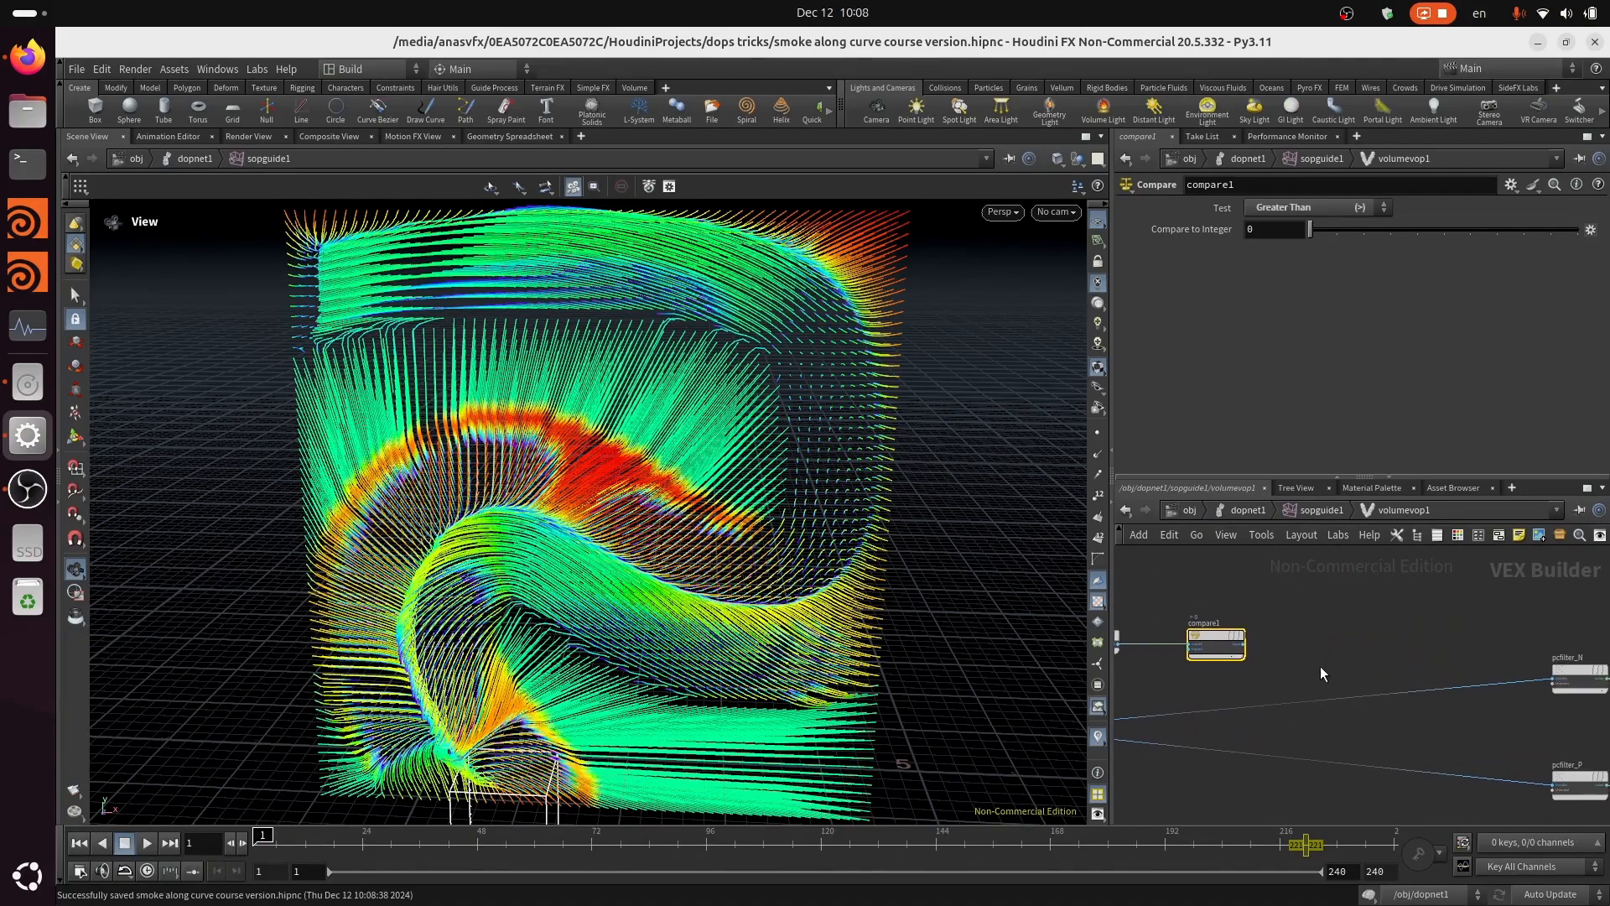
{"action": "right_click_drag", "start_coordinate": [1322, 672], "coordinate": [1349, 666]}
{"action": "middle_click_drag", "start_coordinate": [1350, 666], "coordinate": [1340, 652]}
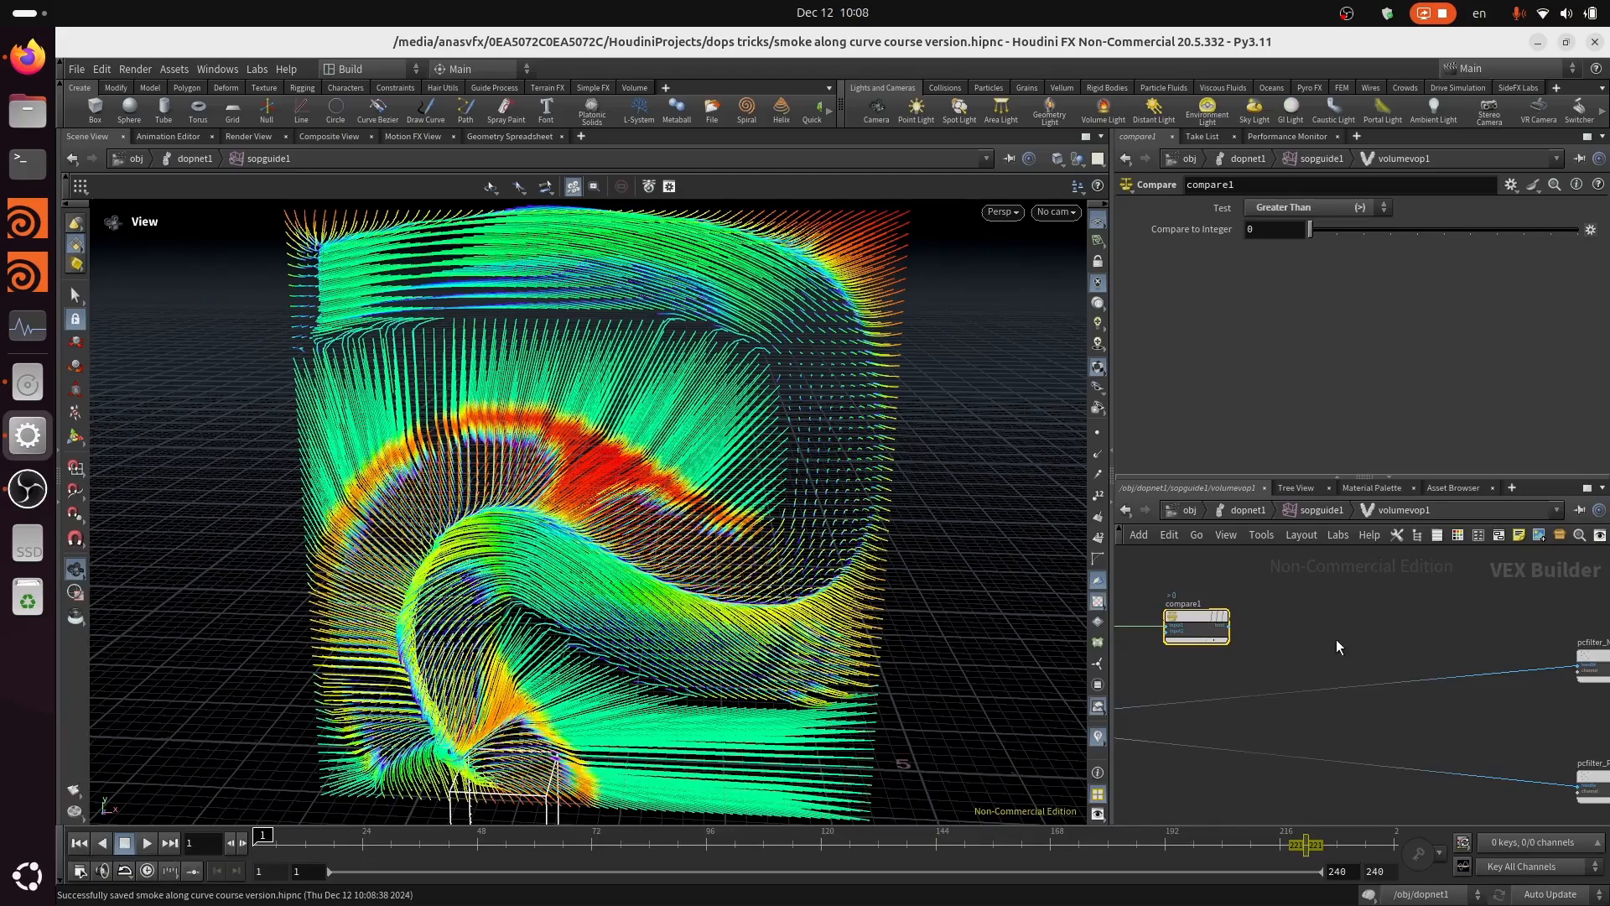
{"action": "key", "text": "Tab"}
{"action": "type", "text": "if"}
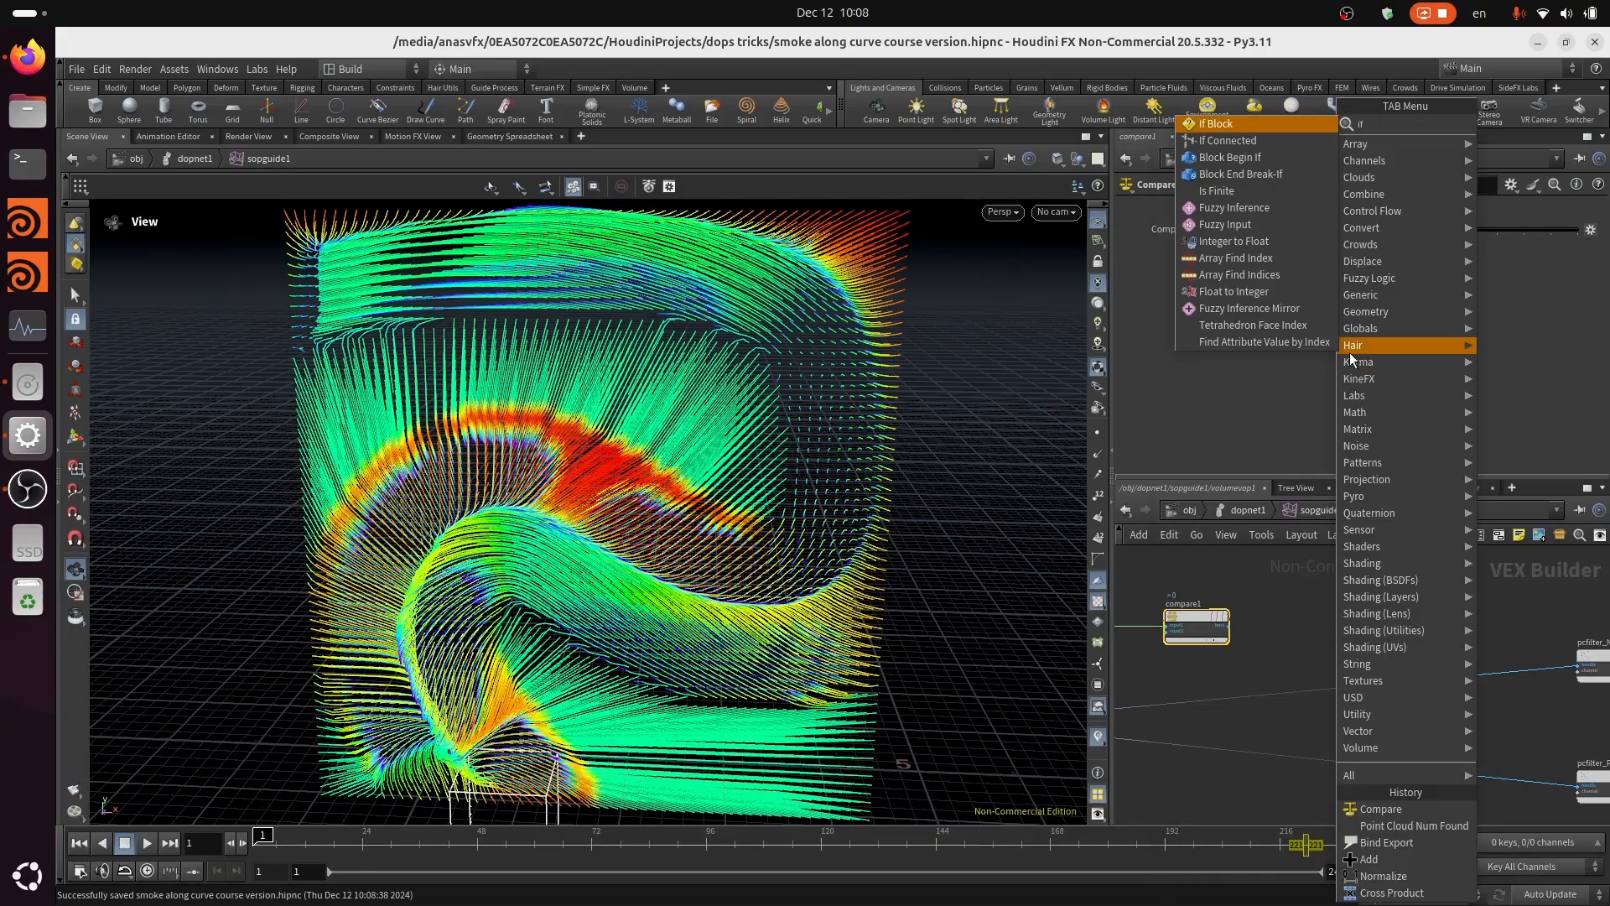
{"action": "left_click", "coordinate": [1255, 122]}
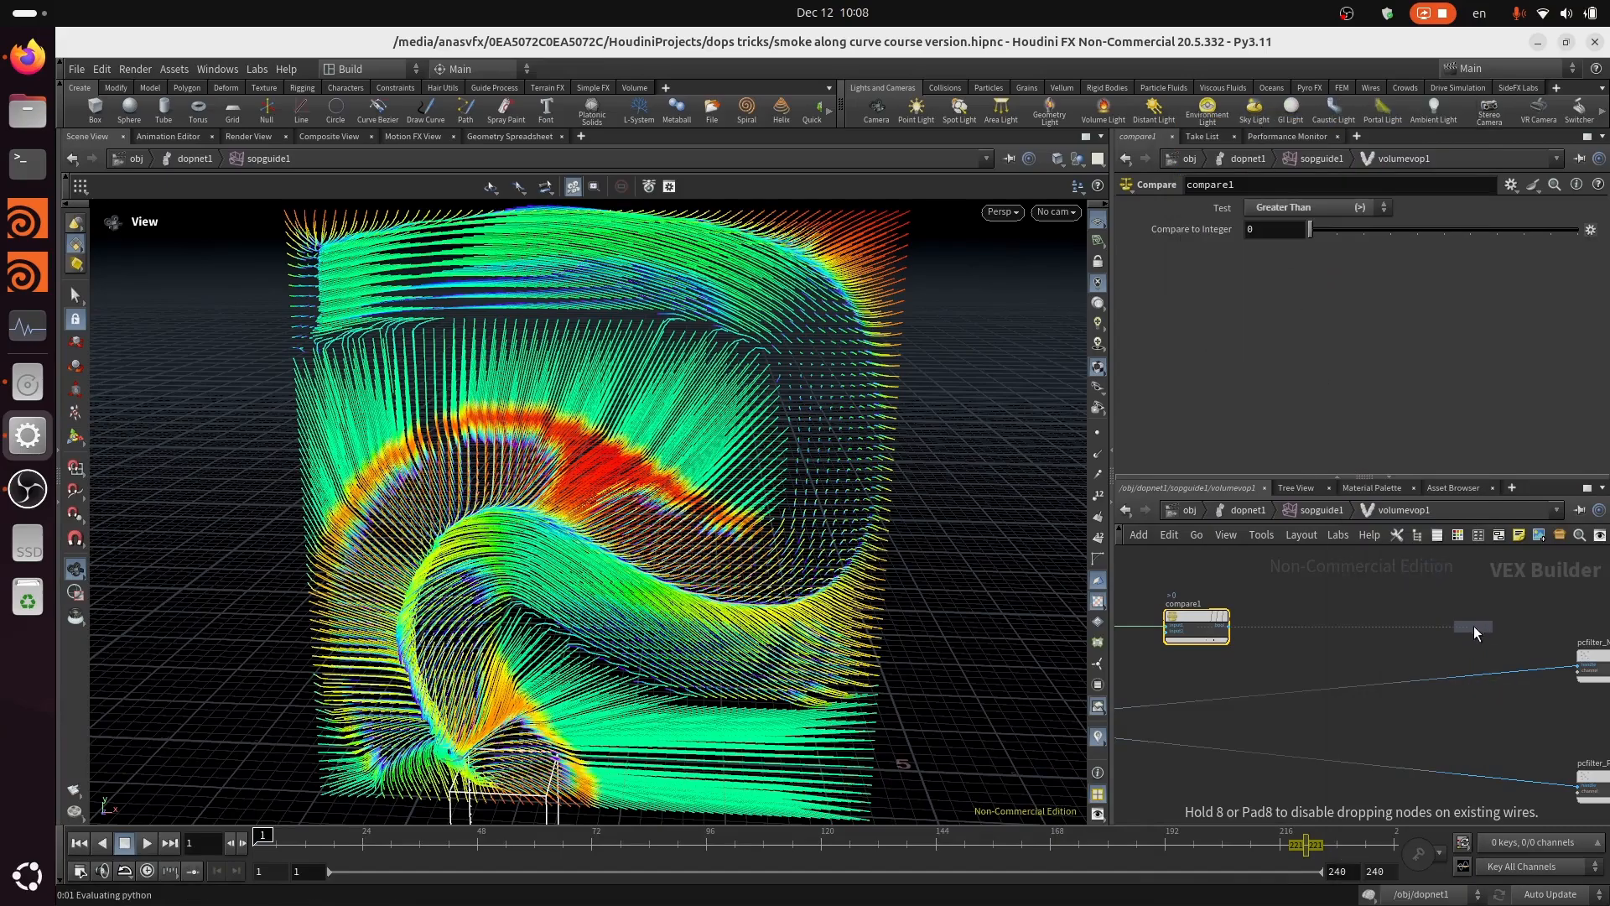
{"action": "middle_click_drag", "start_coordinate": [1473, 625], "coordinate": [1250, 595]}
{"action": "left_click", "coordinate": [1300, 606]}
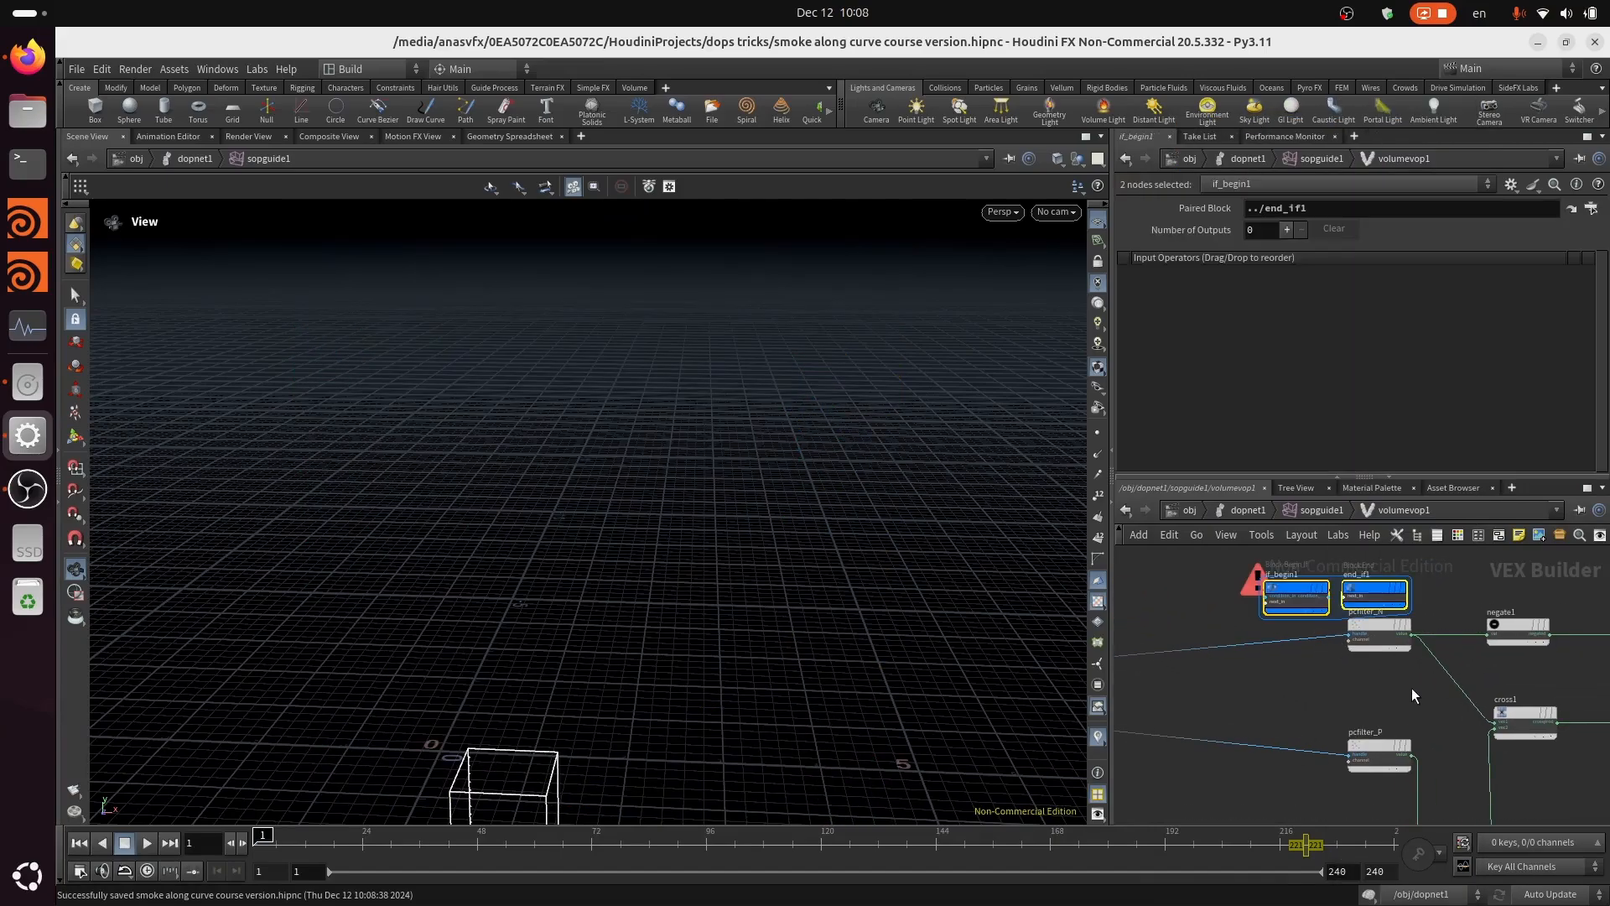
Step: Spread the If Block apart, with if_begin1 ahead of the pcfilter nodes and end_if1 beside the vel bind node
{"action": "scroll", "coordinate": [1262, 702], "scroll_direction": "down", "scroll_amount": 3}
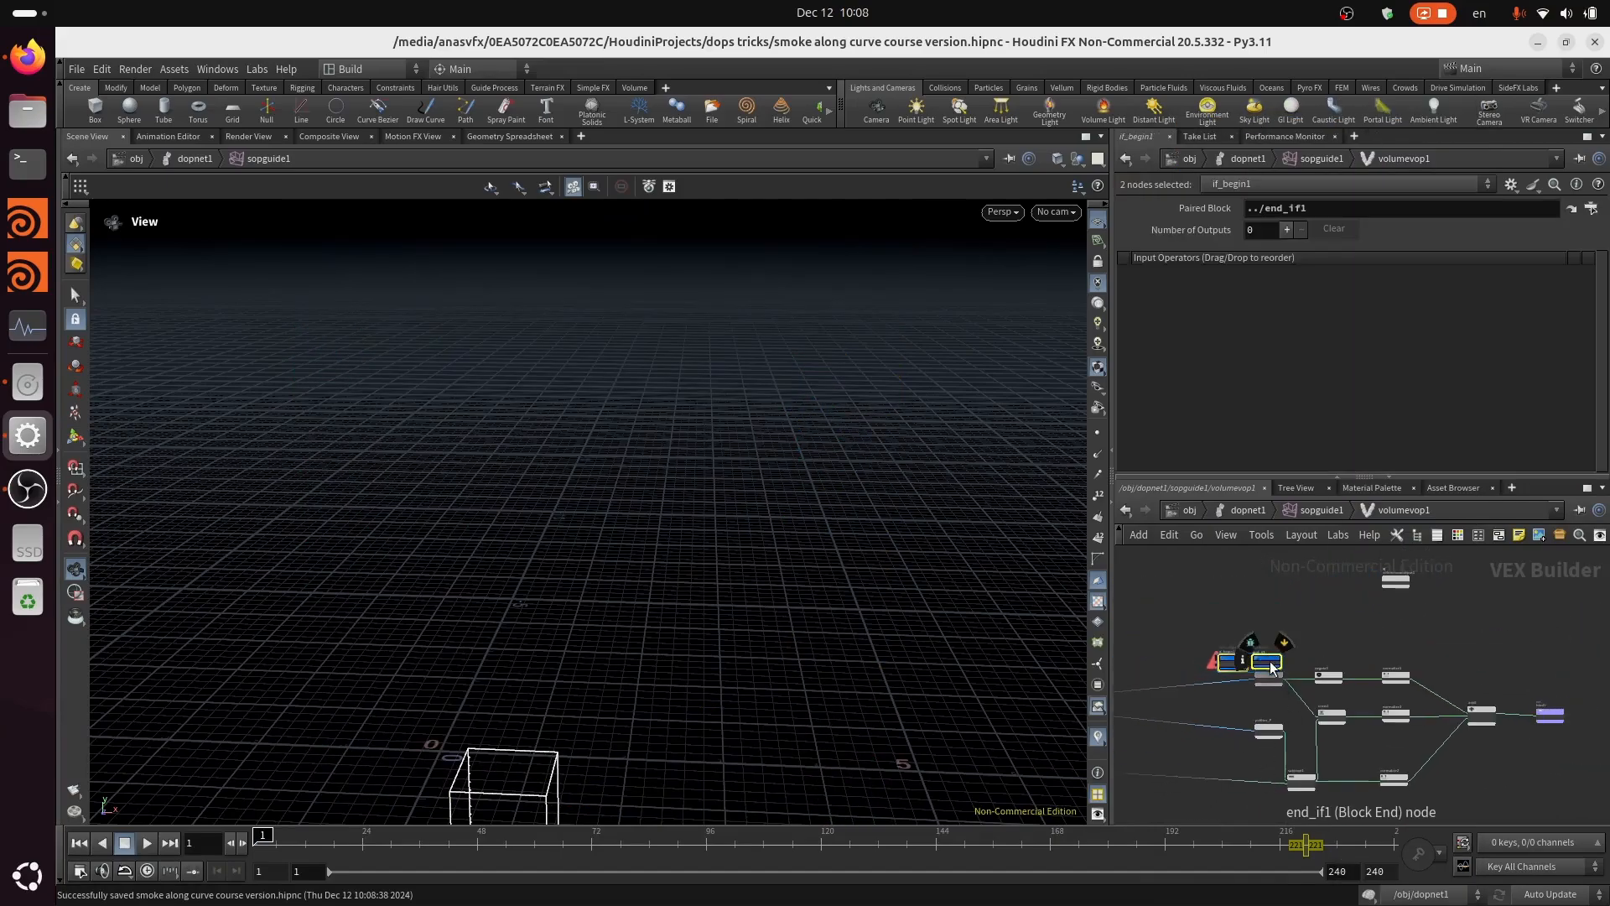
{"action": "left_click_drag", "start_coordinate": [1270, 661], "coordinate": [1176, 675]}
{"action": "left_click", "coordinate": [1332, 646]}
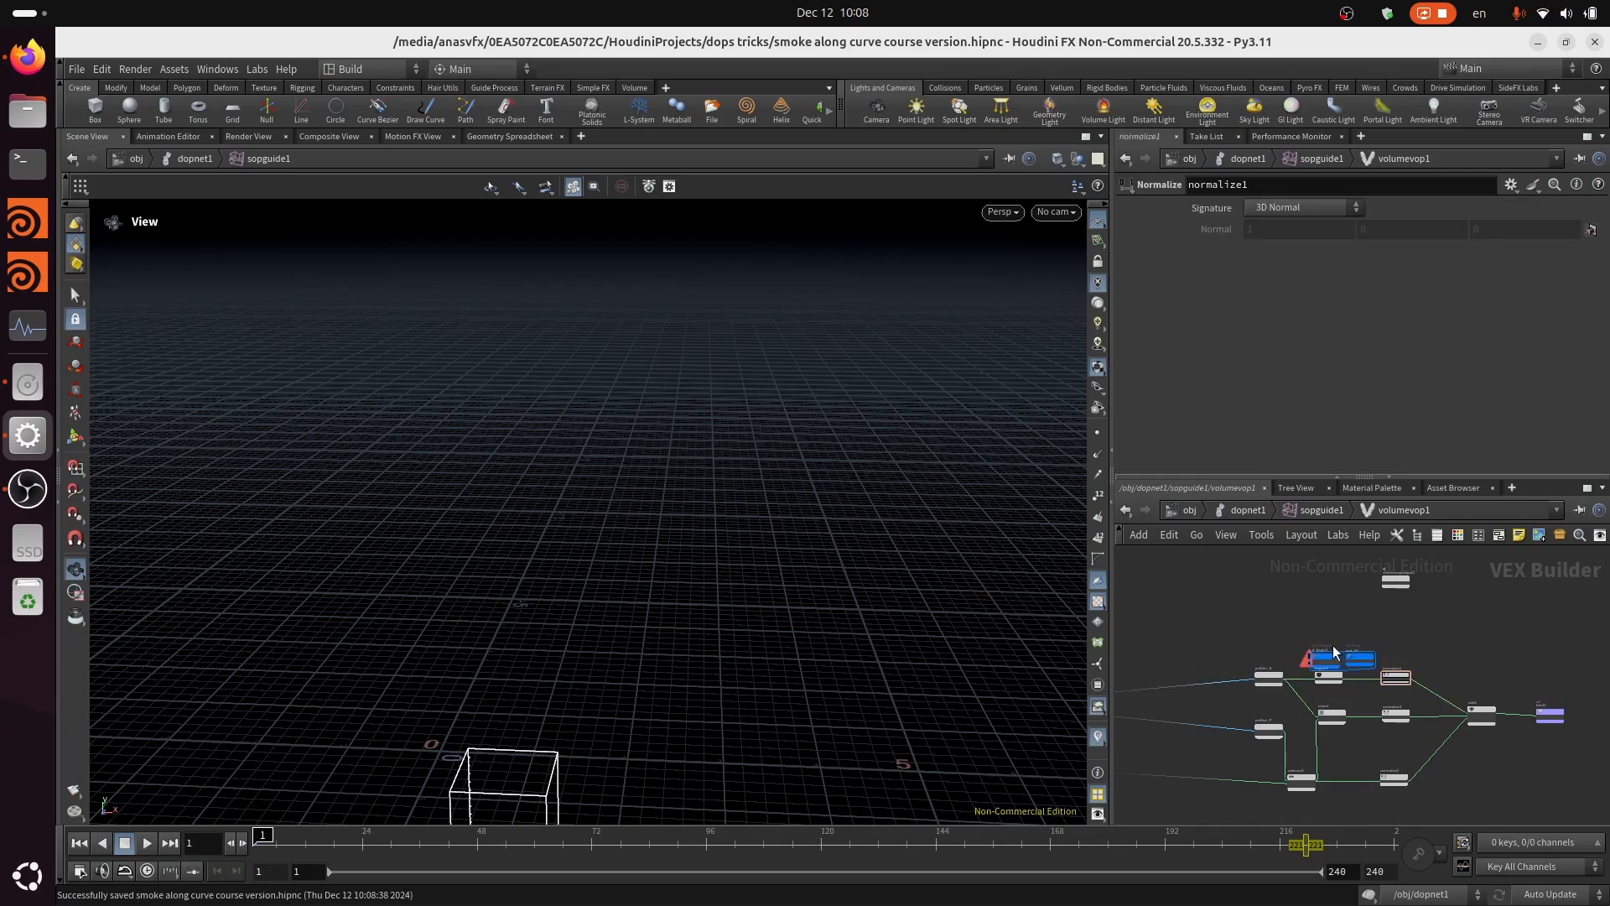
{"action": "left_click_drag", "start_coordinate": [1293, 629], "coordinate": [1501, 697]}
{"action": "left_click", "coordinate": [1206, 677]}
Step: Route add1's sum through end_if1 into the vel bind node's input, placing end_if1 between the two nodes
{"action": "scroll", "coordinate": [1512, 749], "scroll_direction": "up", "scroll_amount": 6}
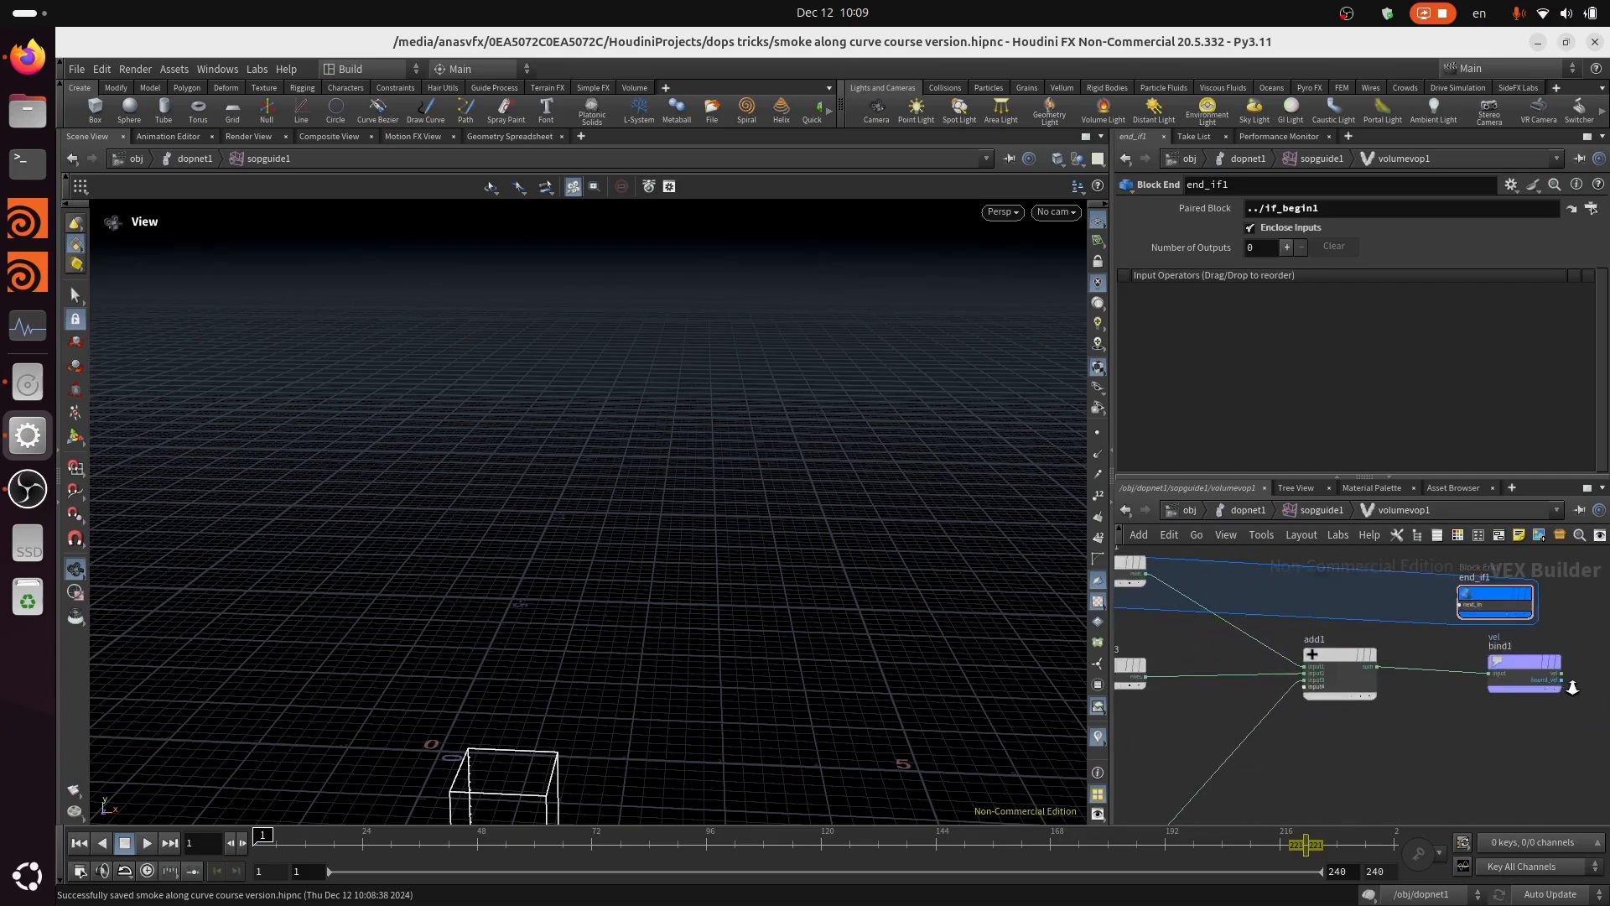
{"action": "left_click", "coordinate": [1317, 718]}
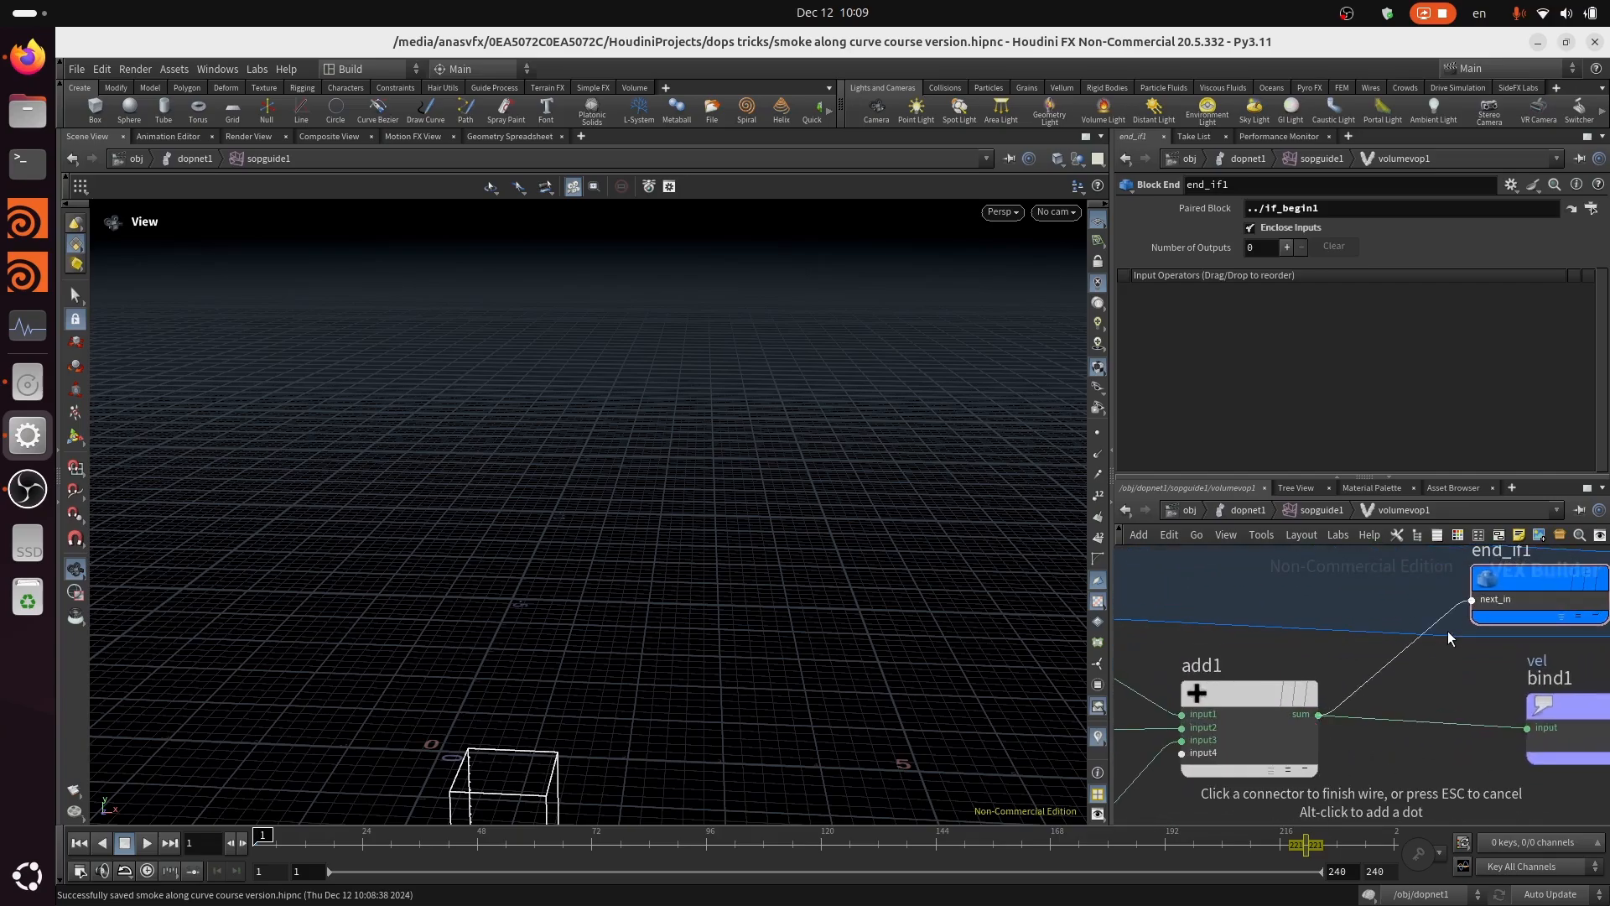
{"action": "left_click", "coordinate": [1473, 600]}
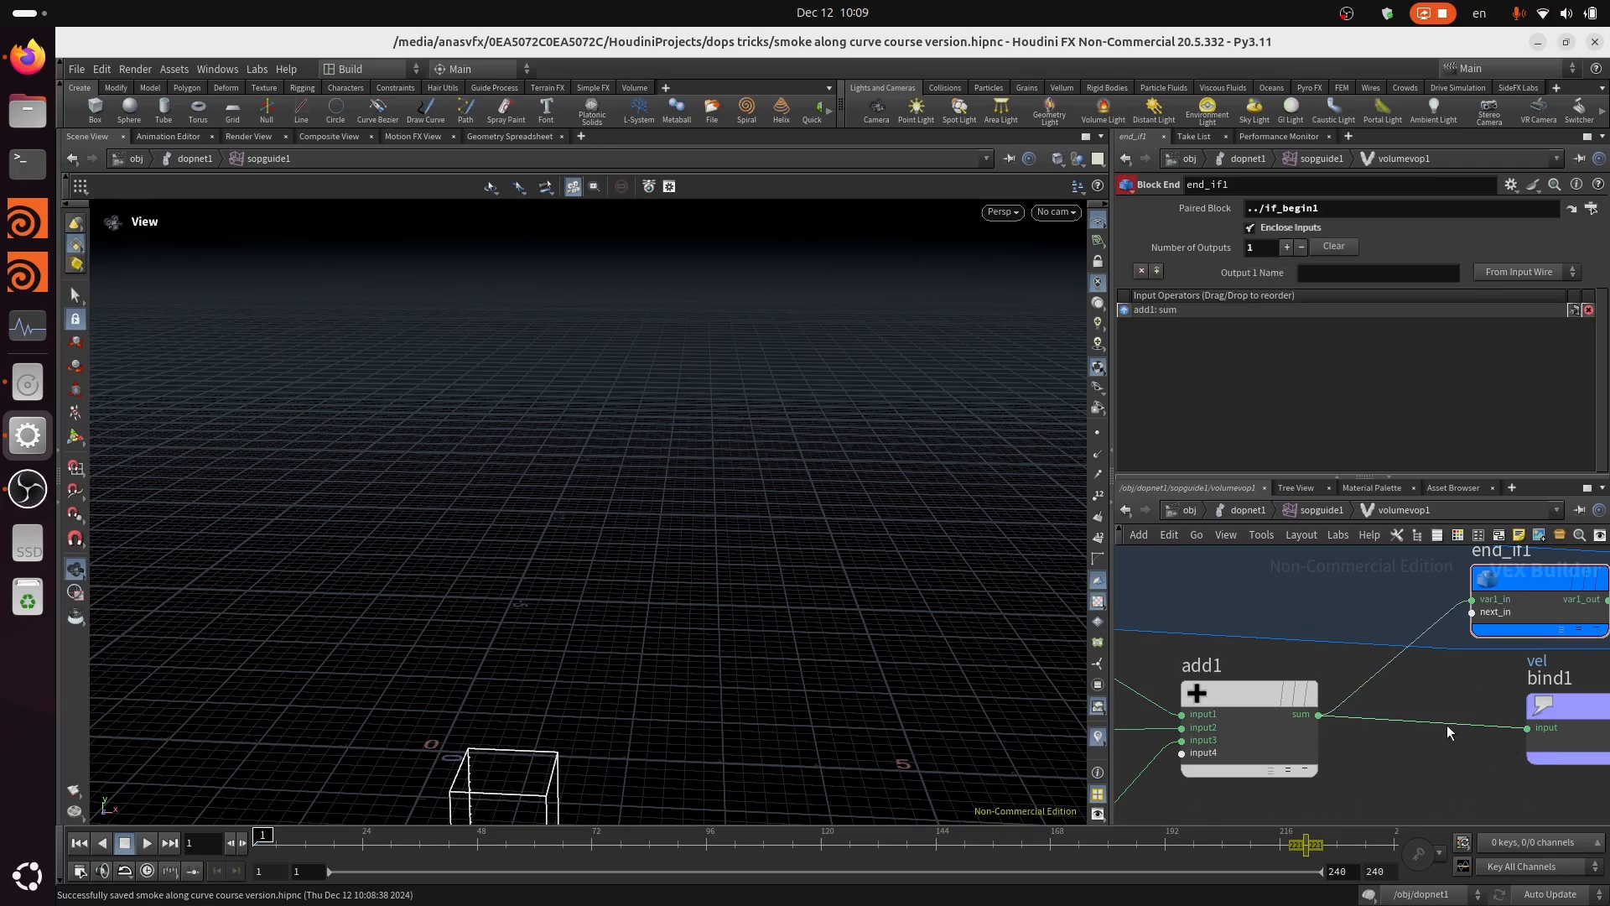
{"action": "middle_click_drag", "start_coordinate": [1562, 720], "coordinate": [1373, 733]}
{"action": "middle_click_drag", "start_coordinate": [1541, 635], "coordinate": [1460, 681]}
{"action": "left_click_drag", "start_coordinate": [1330, 763], "coordinate": [1532, 657]}
{"action": "left_click", "coordinate": [1339, 664]}
{"action": "left_click", "coordinate": [1456, 687]}
Step: Move the if_begin1 node lower in the network, away from compare1's row, to make room for its inputs
{"action": "scroll", "coordinate": [1383, 814], "scroll_direction": "down", "scroll_amount": 3}
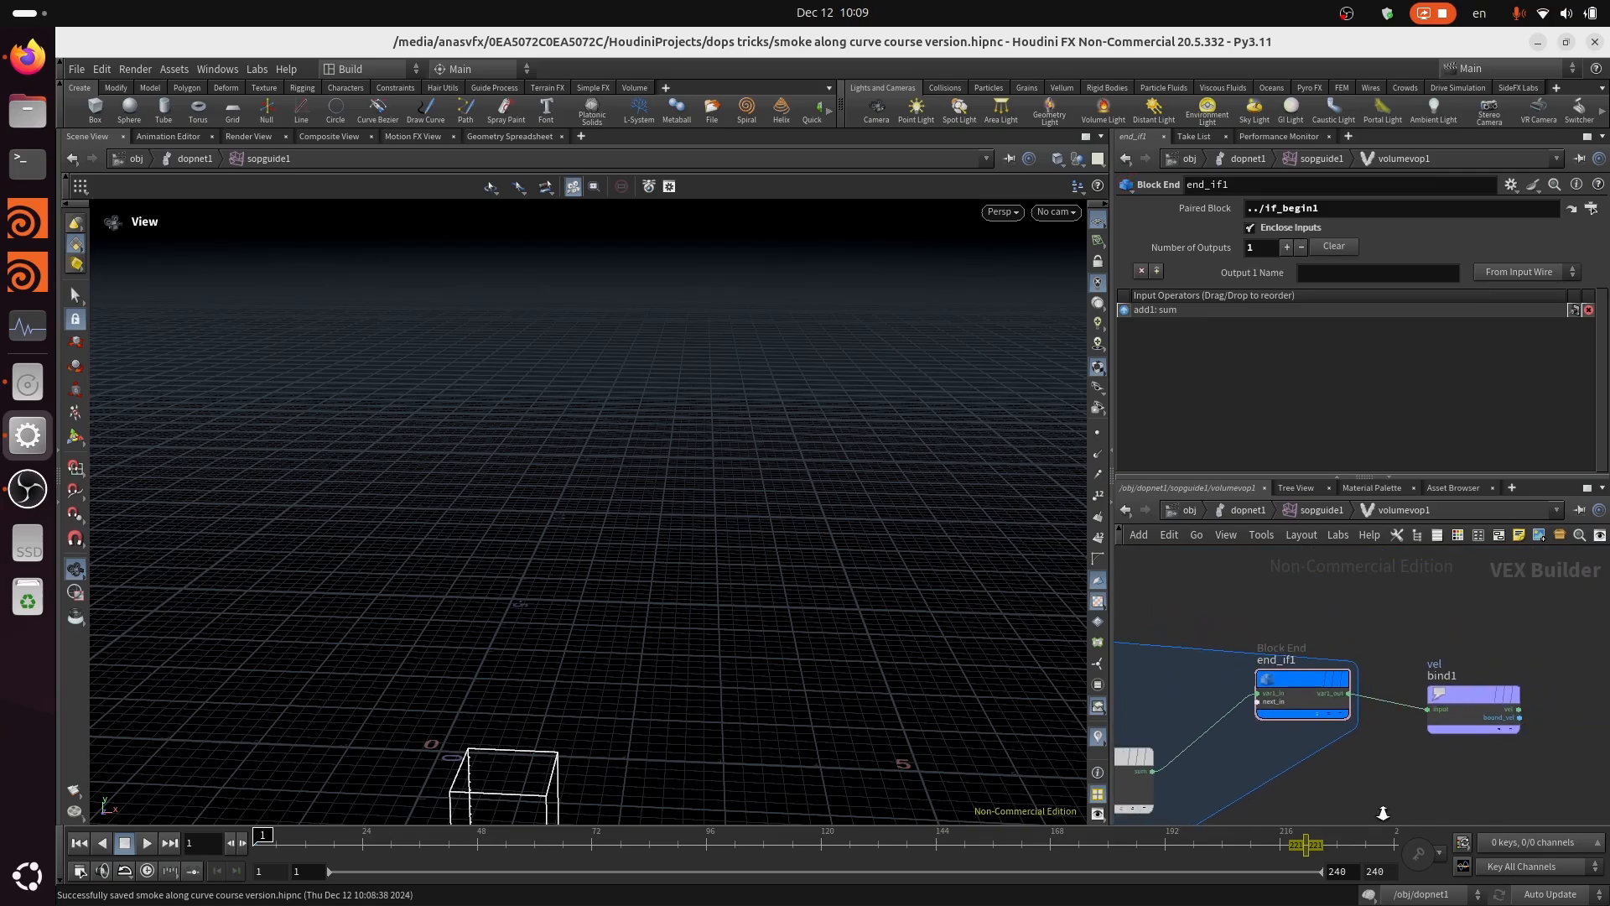
{"action": "middle_click_drag", "start_coordinate": [1330, 782], "coordinate": [1601, 658]}
{"action": "right_click_drag", "start_coordinate": [1601, 657], "coordinate": [1564, 747]}
{"action": "middle_click_drag", "start_coordinate": [1182, 644], "coordinate": [1324, 693]}
{"action": "scroll", "coordinate": [1225, 690], "scroll_direction": "up", "scroll_amount": 5}
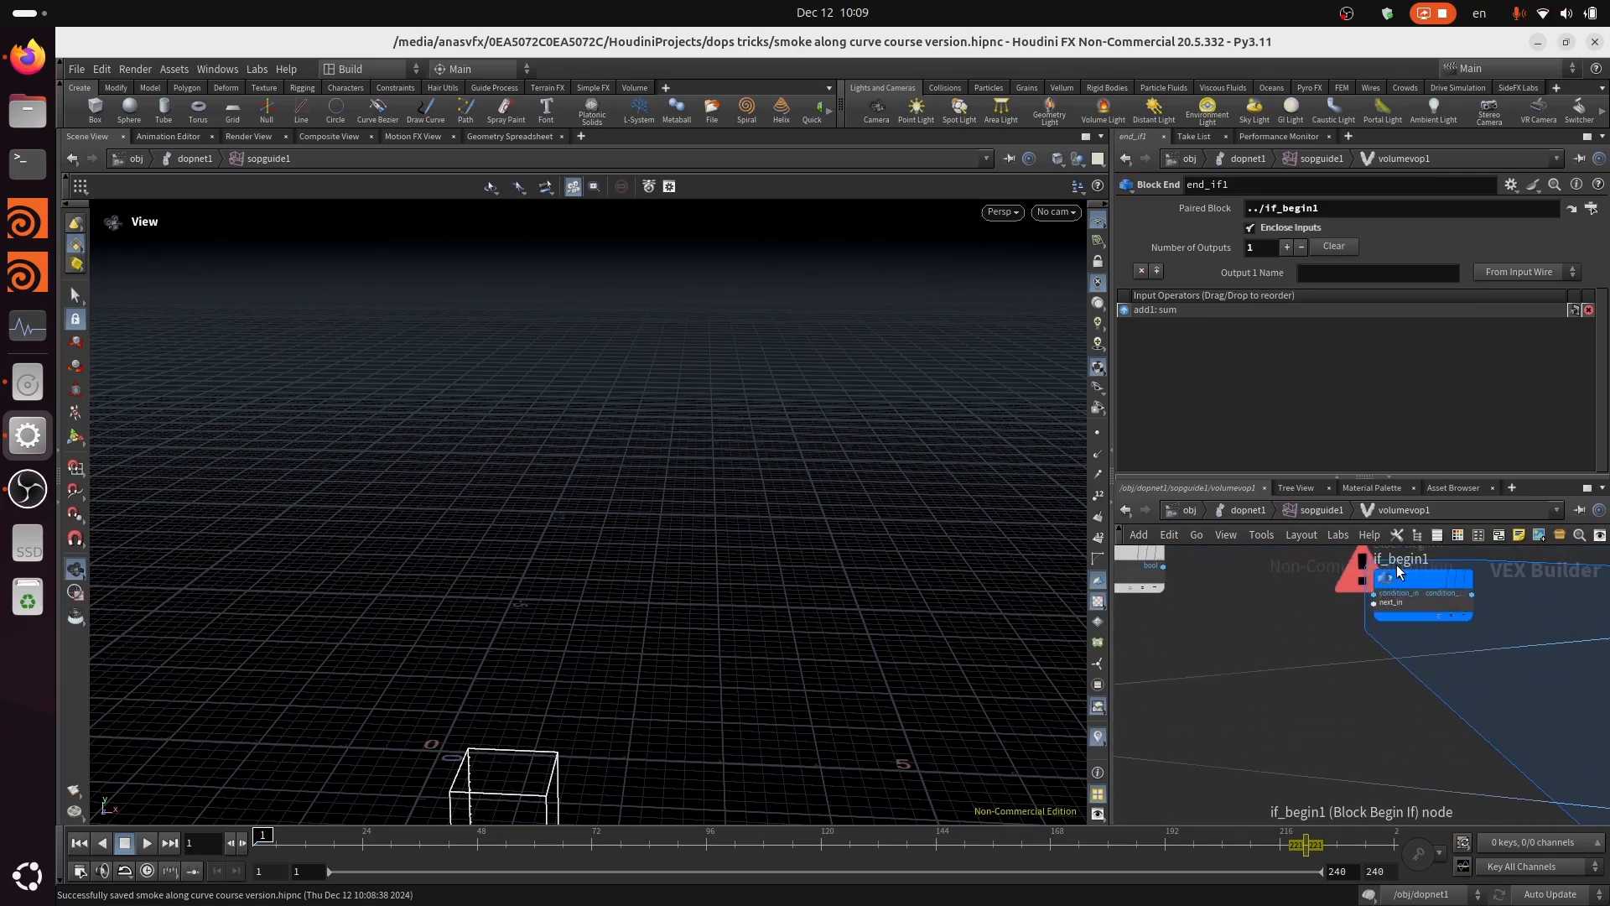
{"action": "left_click_drag", "start_coordinate": [1397, 565], "coordinate": [1403, 723]}
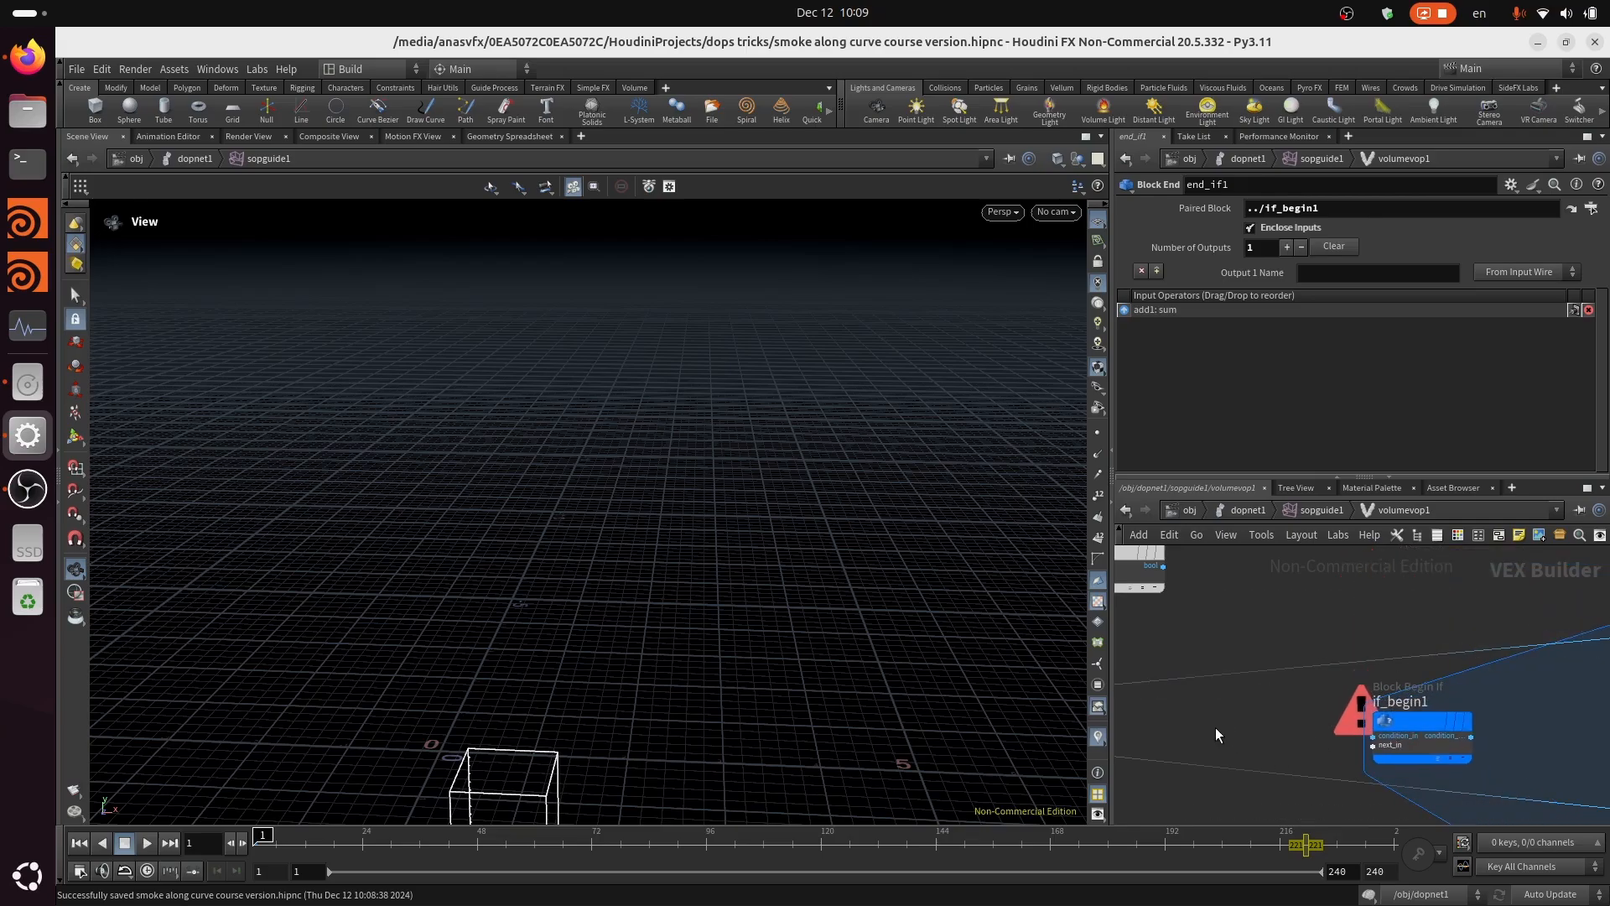
Step: Add a Bind node before if_begin1 and wire its parm output into if_begin1's next_in input
{"action": "key", "text": "Tab"}
{"action": "type", "text": "bu"}
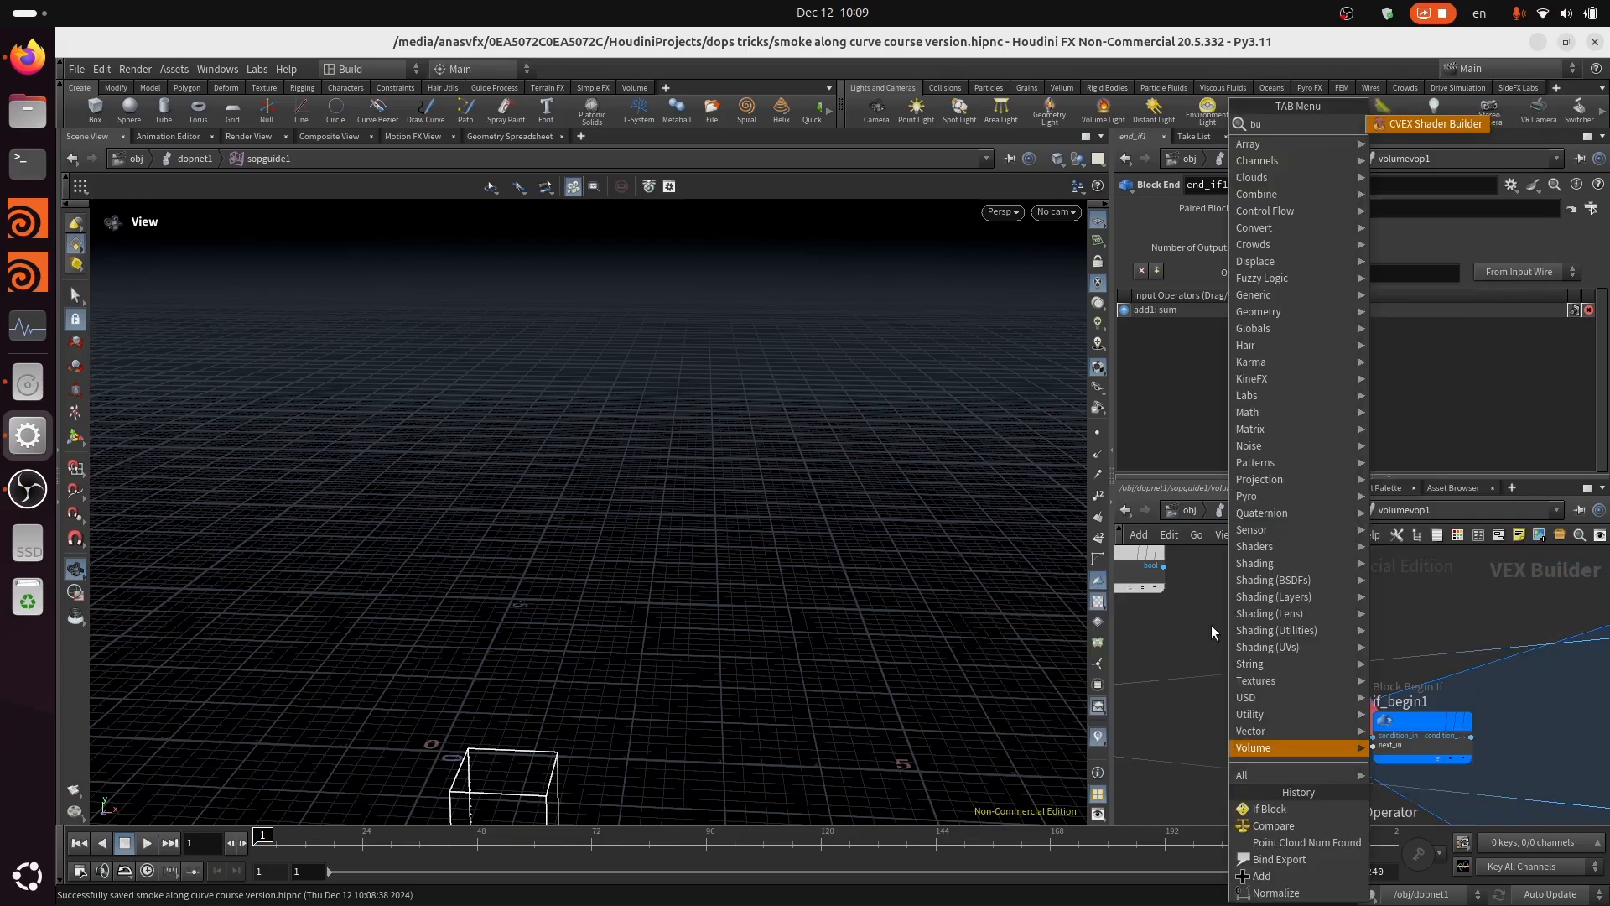
{"action": "key", "text": "BackSpace"}
{"action": "type", "text": "i"}
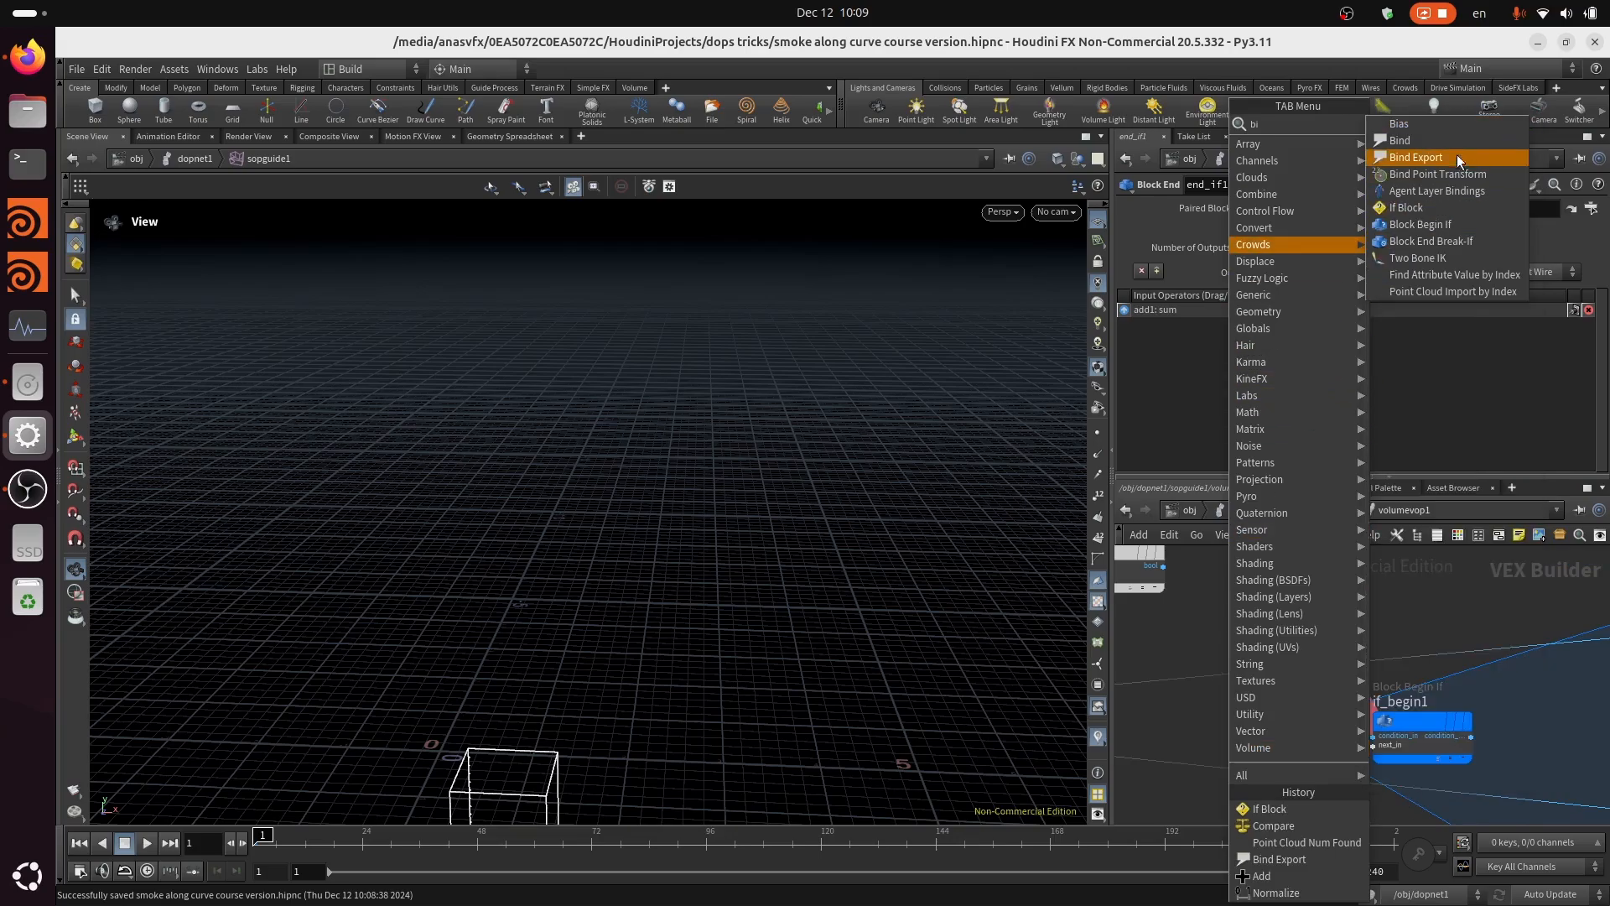
{"action": "left_click", "coordinate": [1450, 134]}
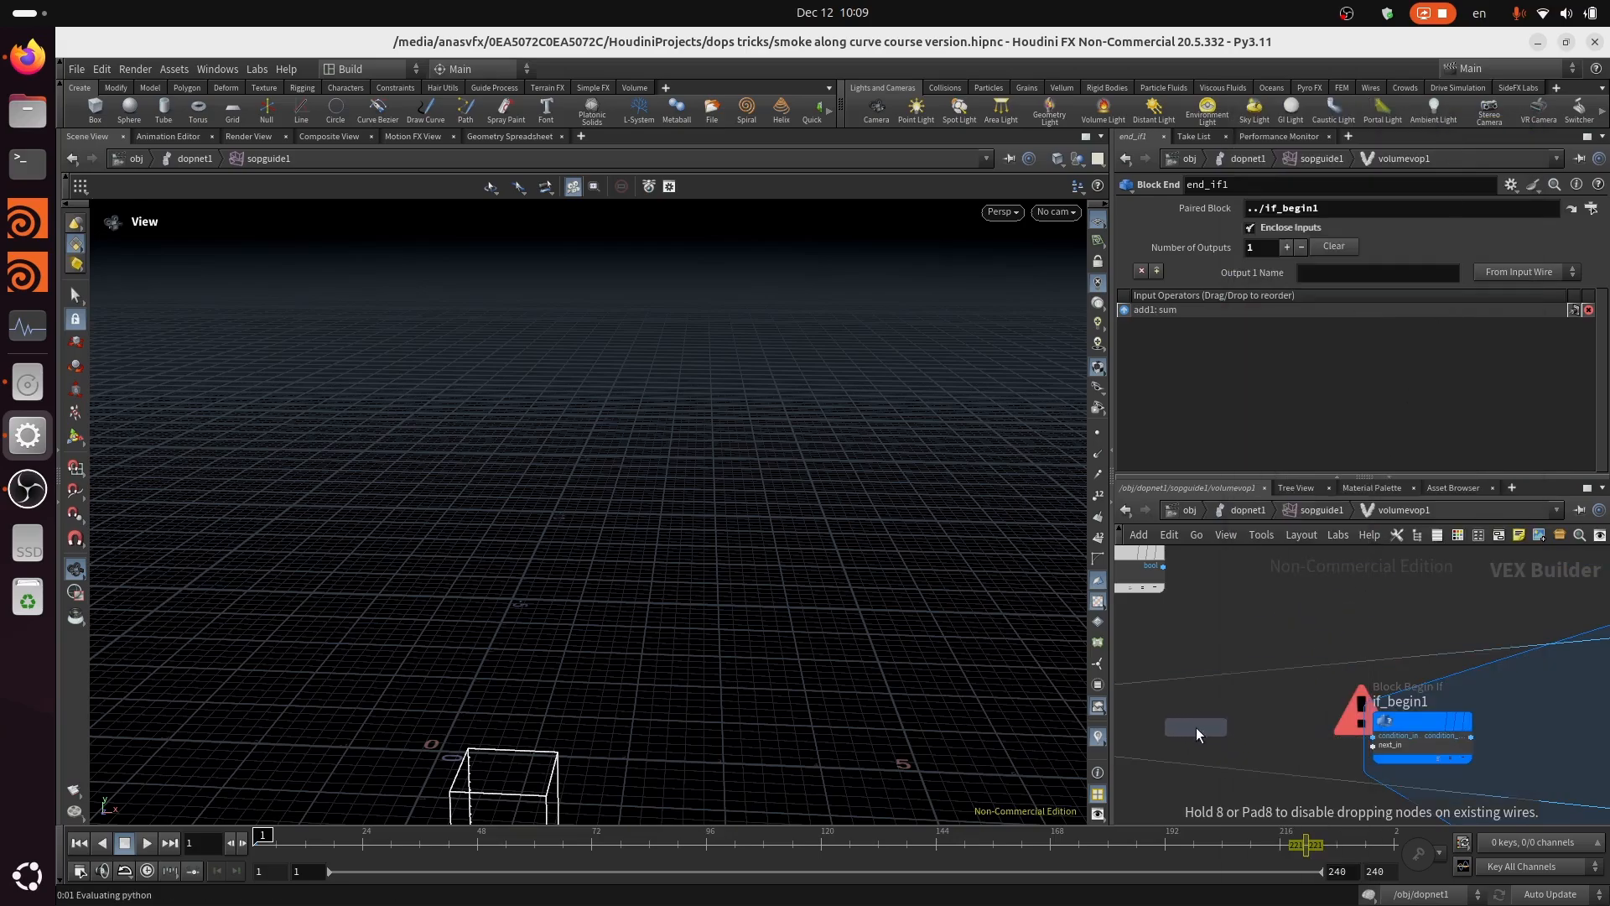
{"action": "left_click", "coordinate": [1196, 727]}
{"action": "scroll", "coordinate": [1270, 732], "scroll_direction": "up", "scroll_amount": 2}
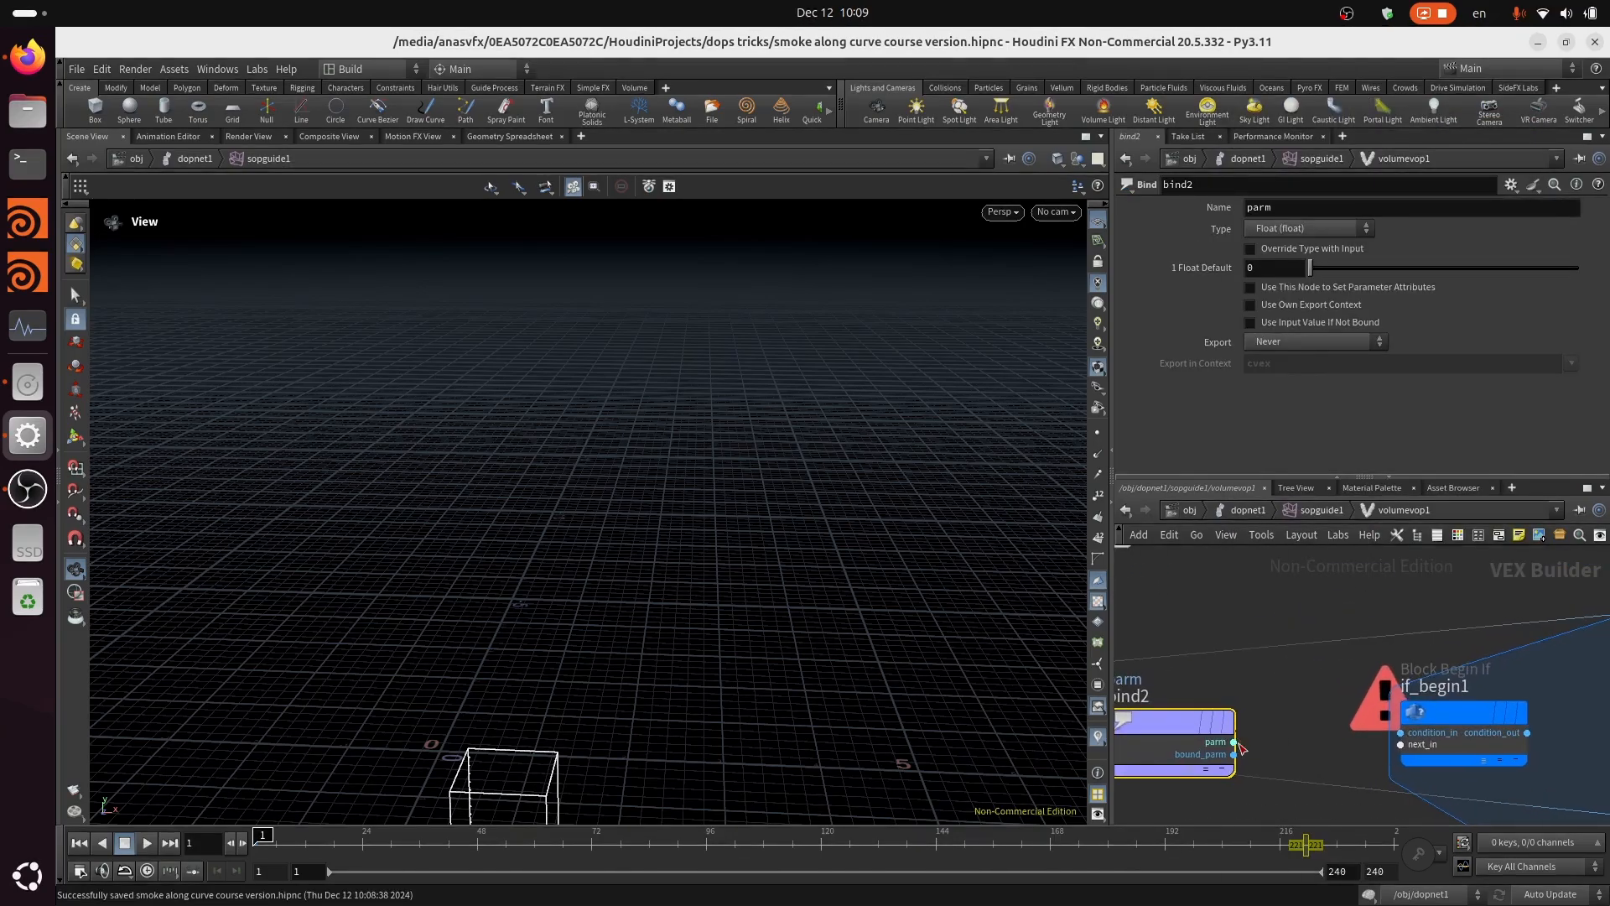
{"action": "left_click", "coordinate": [1234, 743]}
{"action": "left_click", "coordinate": [1401, 744]}
Step: Set the new Bind node's parameter name to vel and open its data type choices
{"action": "middle_click_drag", "start_coordinate": [1151, 688], "coordinate": [1294, 697]}
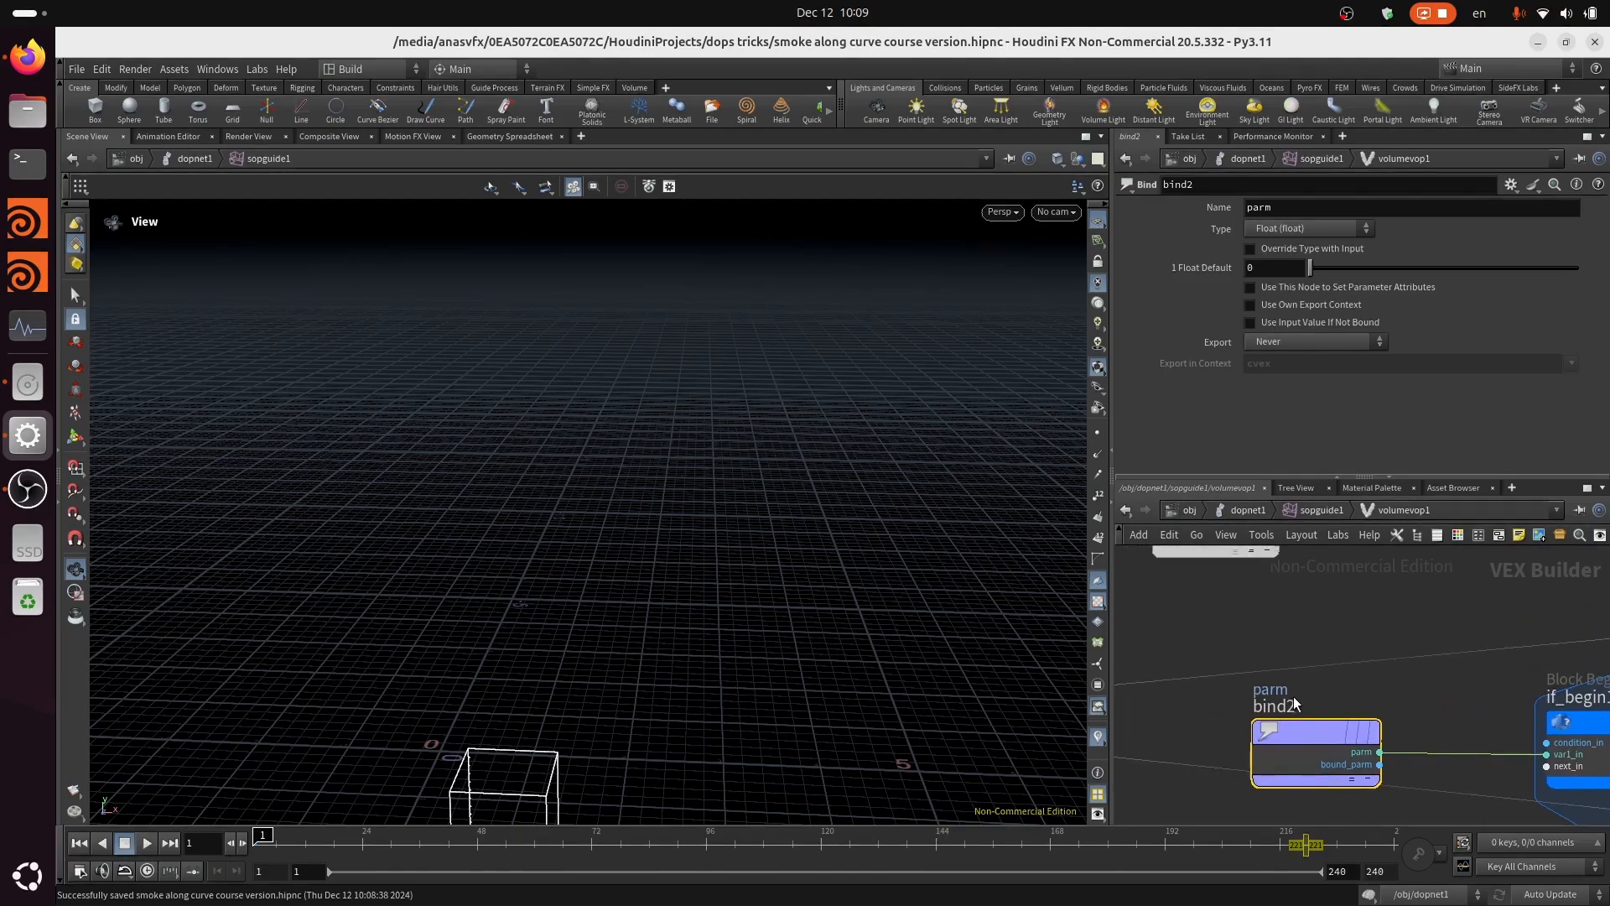
{"action": "double_click", "coordinate": [1325, 213]}
{"action": "type", "text": "vel"}
{"action": "left_click", "coordinate": [1322, 228]}
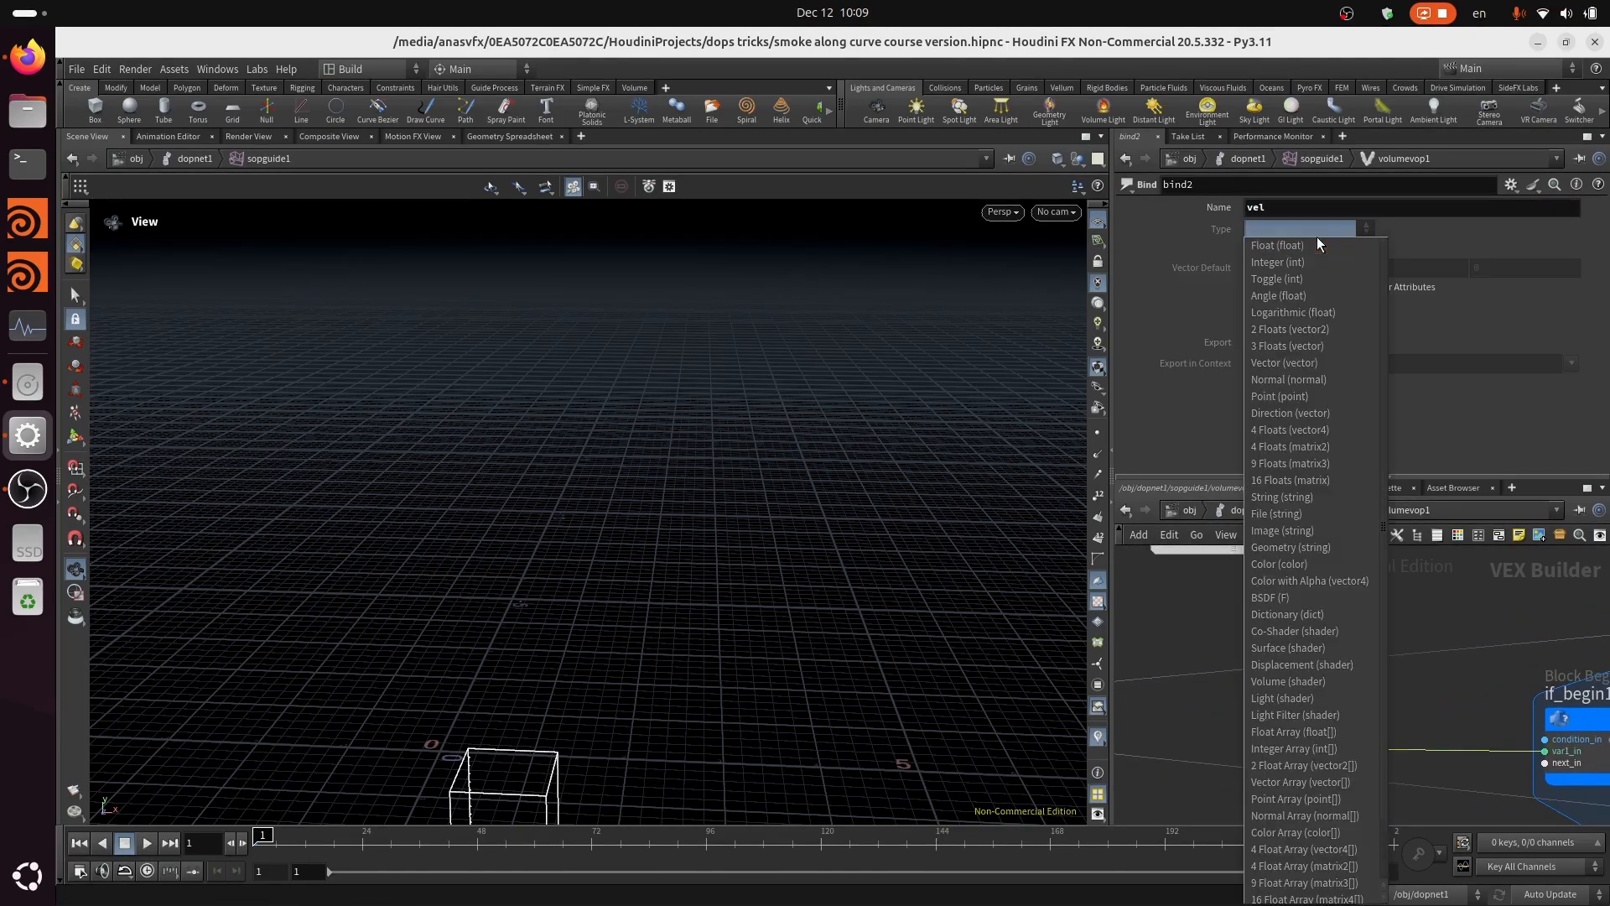